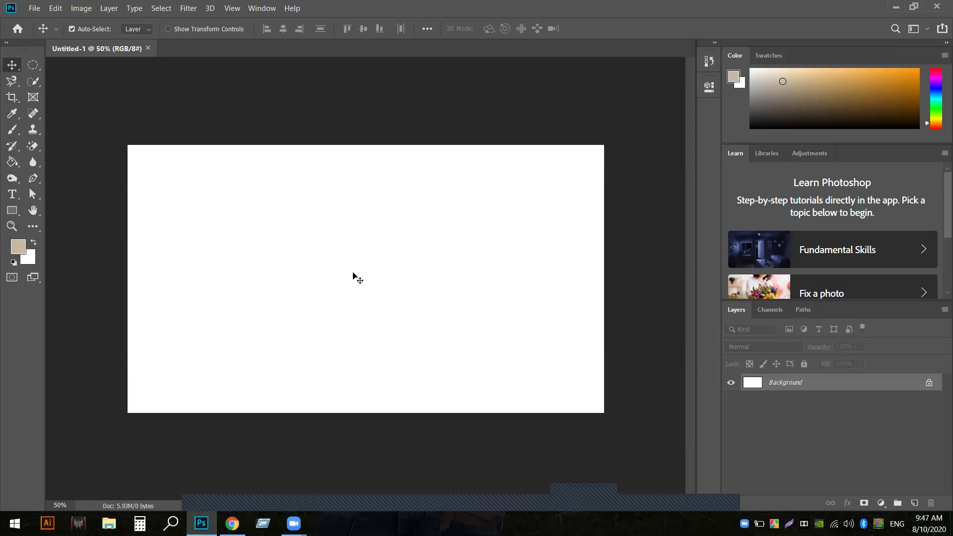
Open the meeting's participant list window, narrow and lengthen it, and move it clear of the canvas
left_click(439, 494)
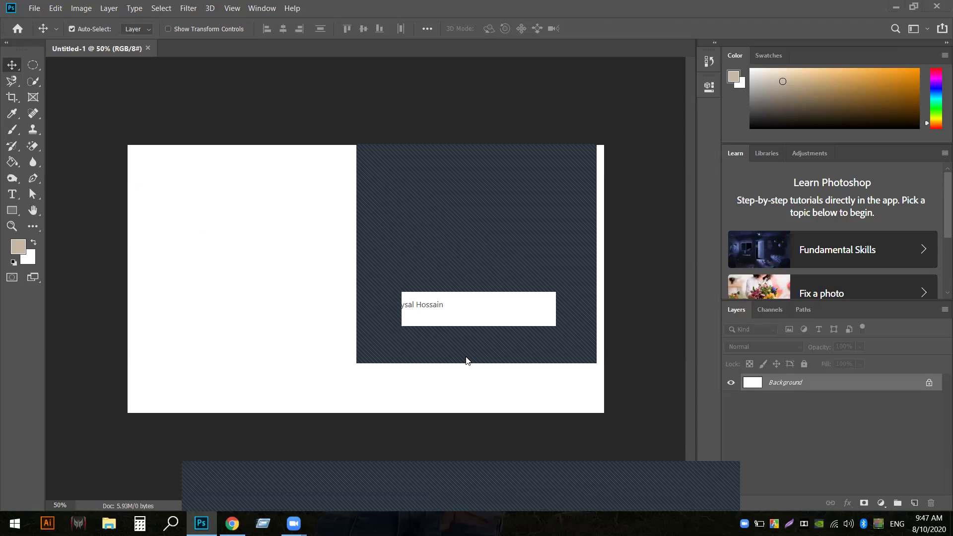
double_click(433, 364)
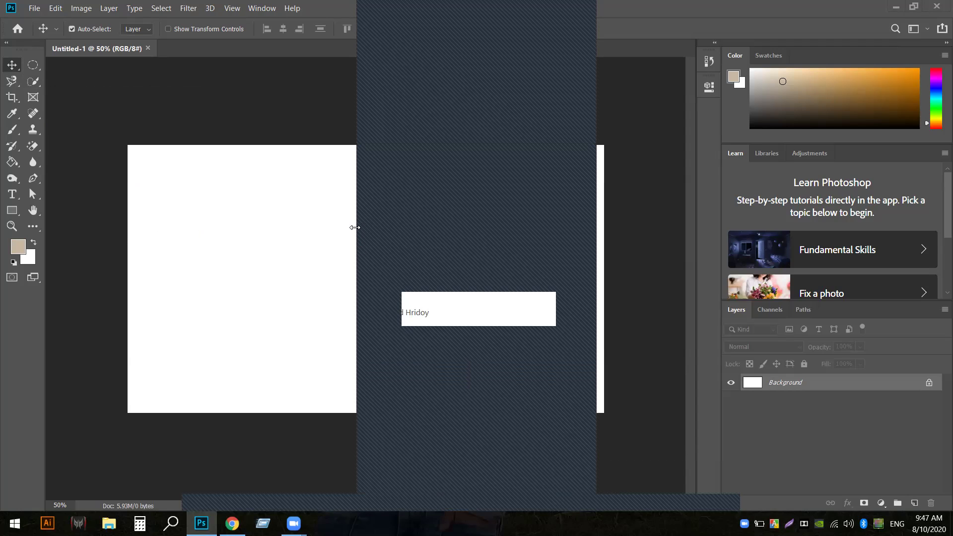
left_click_drag(354, 227, 422, 227)
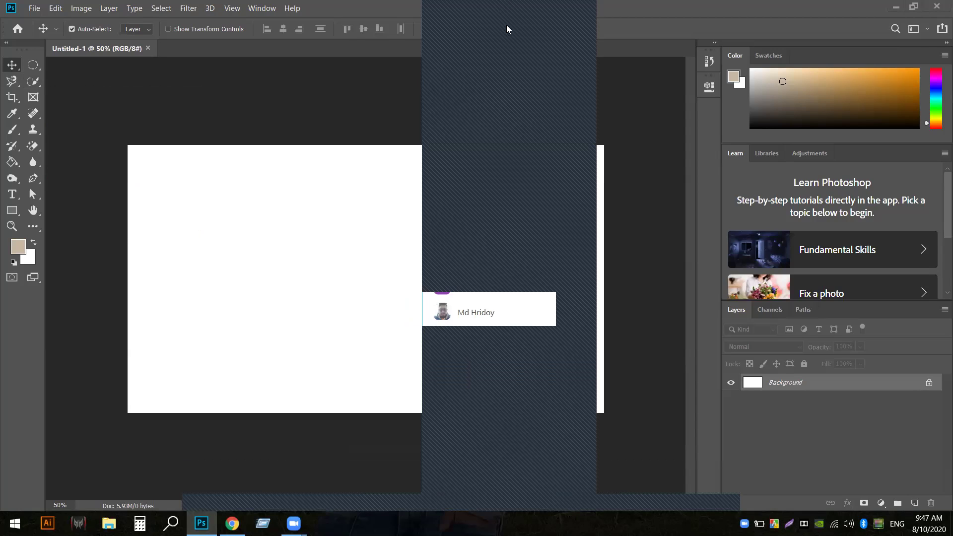
left_click_drag(508, 5, 503, 28)
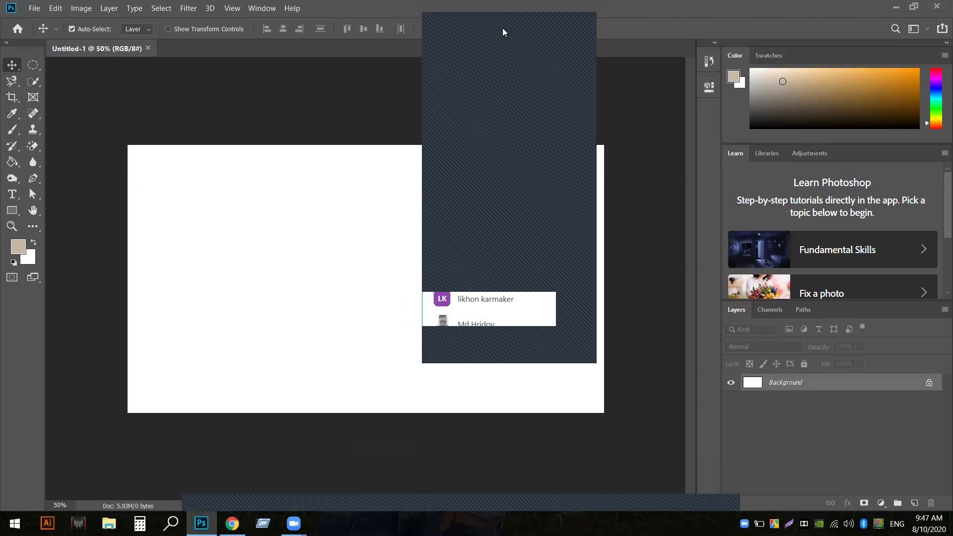
left_click_drag(502, 28, 870, 32)
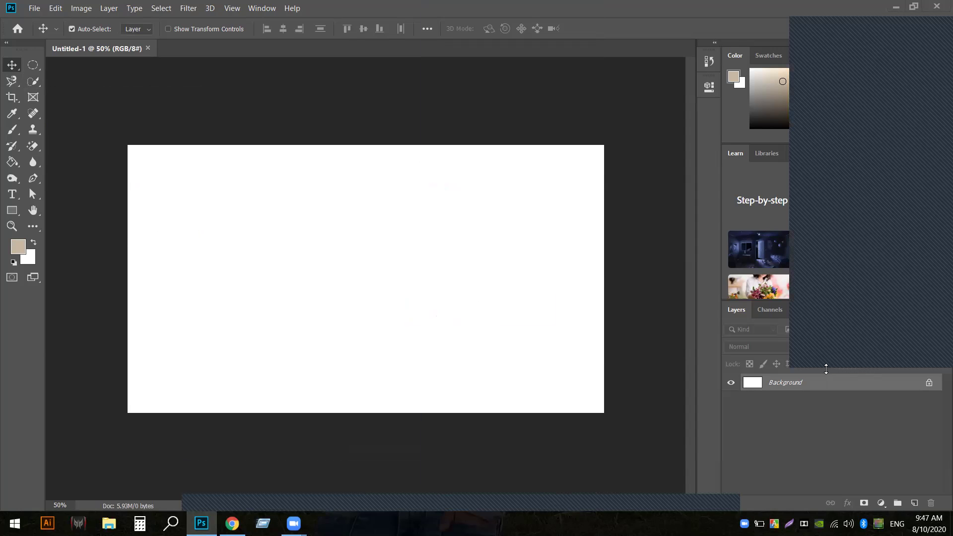
left_click_drag(826, 368, 826, 535)
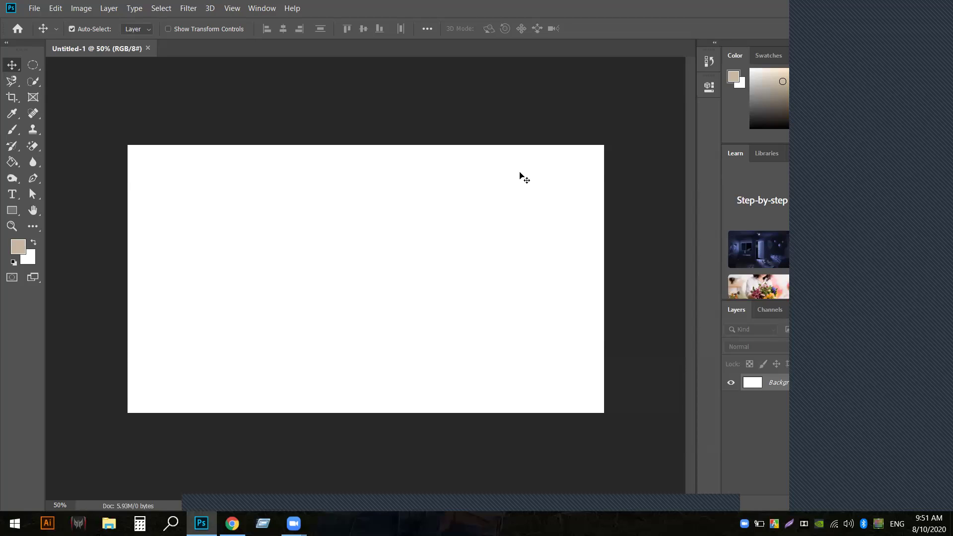
Open apple.jpg from New folder (6) on the desktop as its own document
left_click(34, 8)
left_click(36, 33)
scroll(286, 198, "down", 2)
scroll(286, 198, "down", 5)
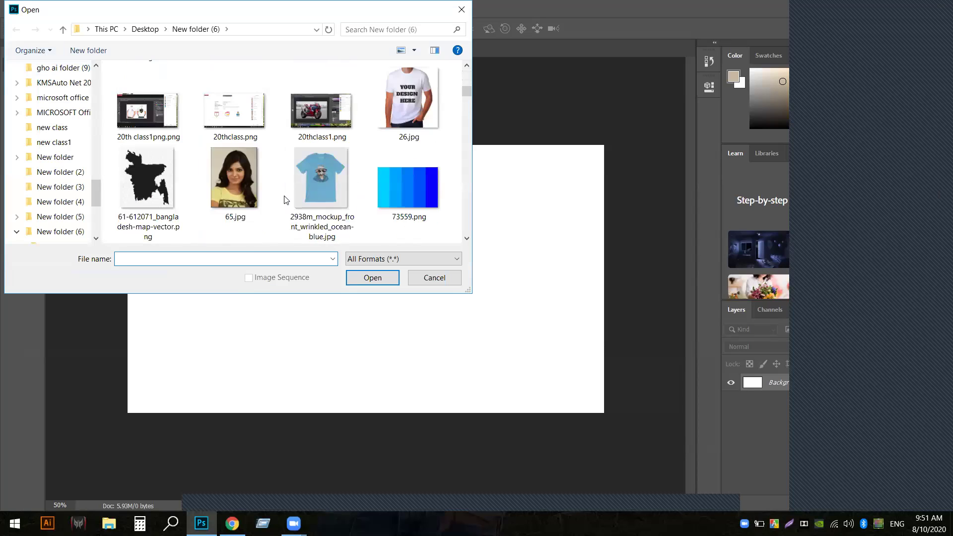
scroll(286, 204, "down", 2)
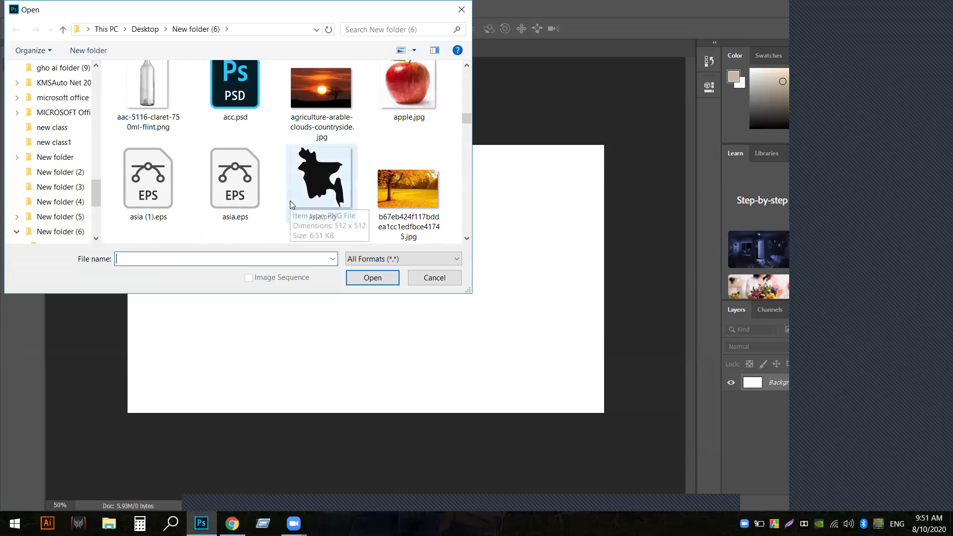
scroll(290, 201, "up", 2)
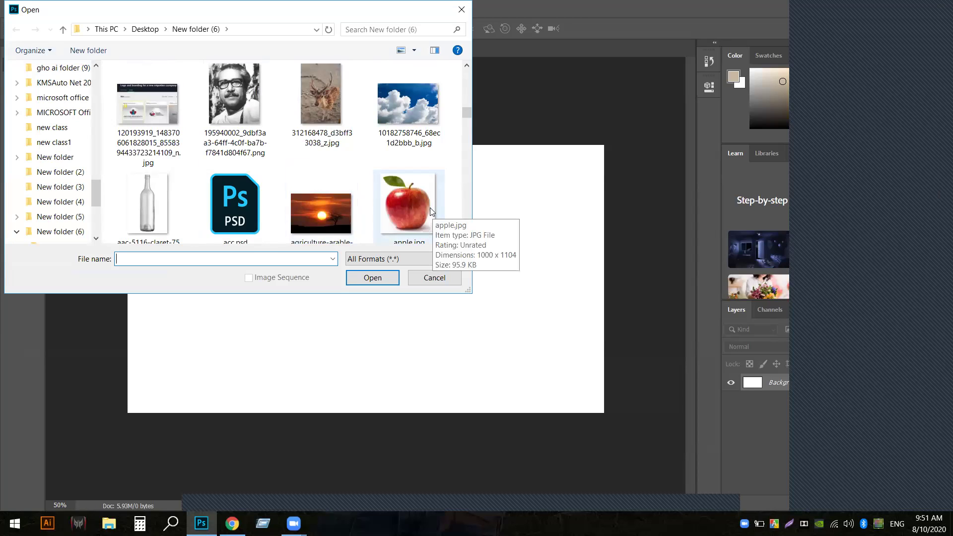
left_click(402, 205)
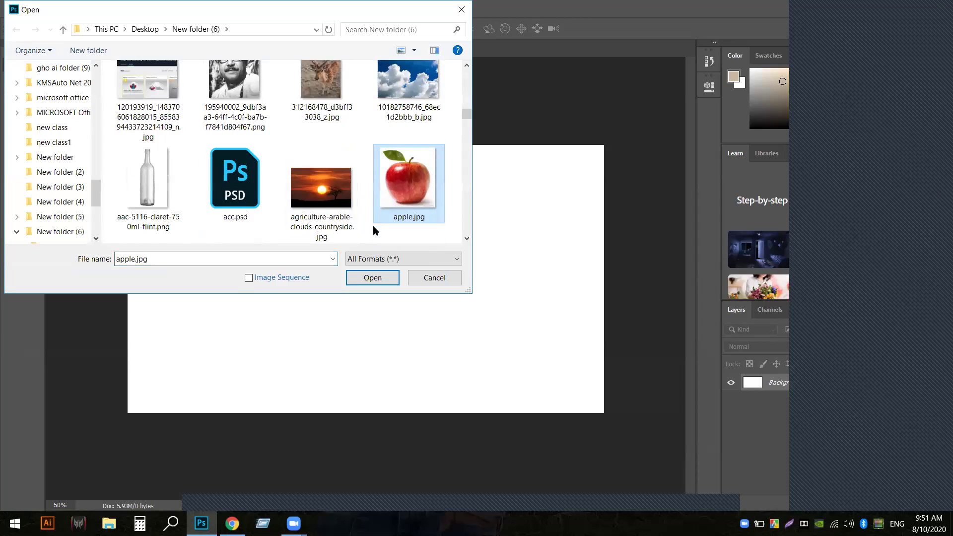
left_click(383, 277)
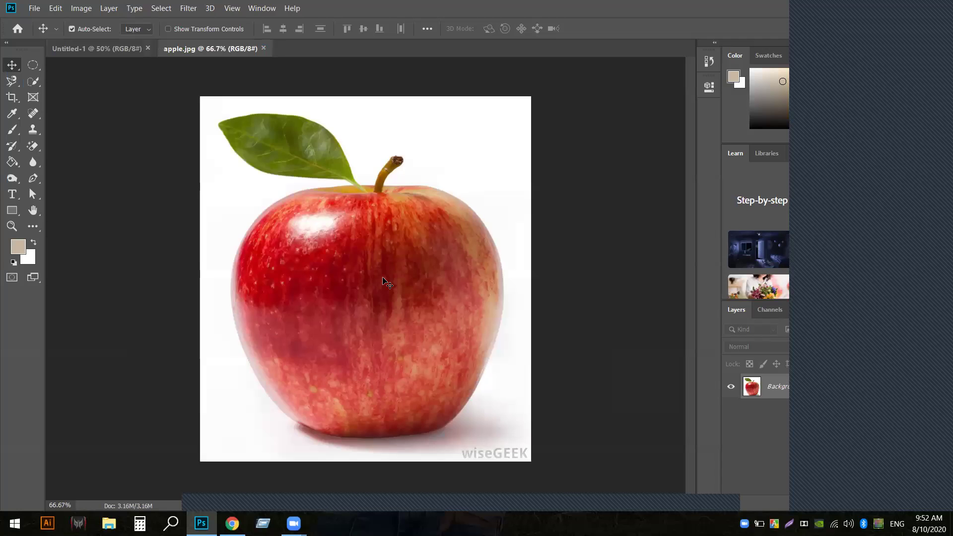
Convert the apple's background to a normal layer and move it up, then back down to fill the canvas
left_click_drag(376, 280, 320, 269)
left_click(501, 234)
left_click_drag(340, 319, 440, 300)
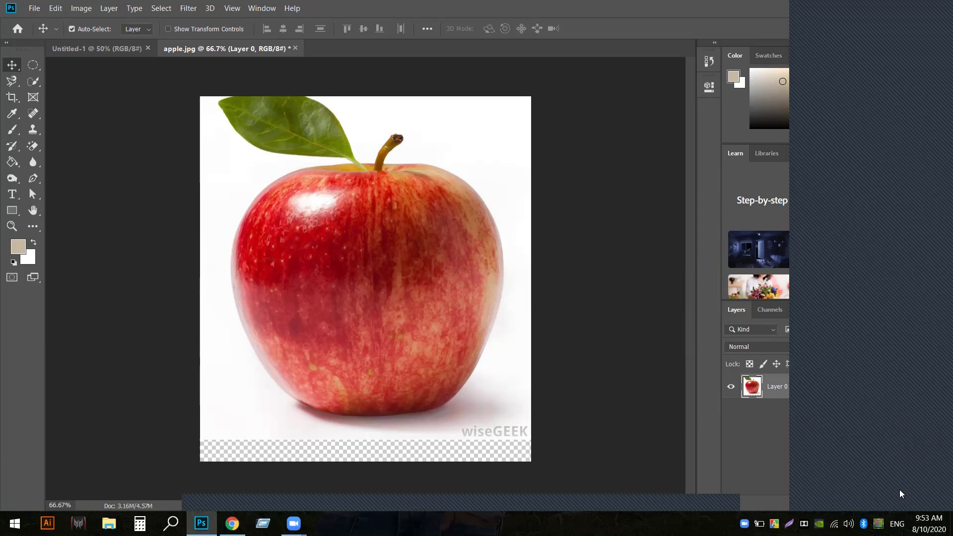
left_click(522, 296)
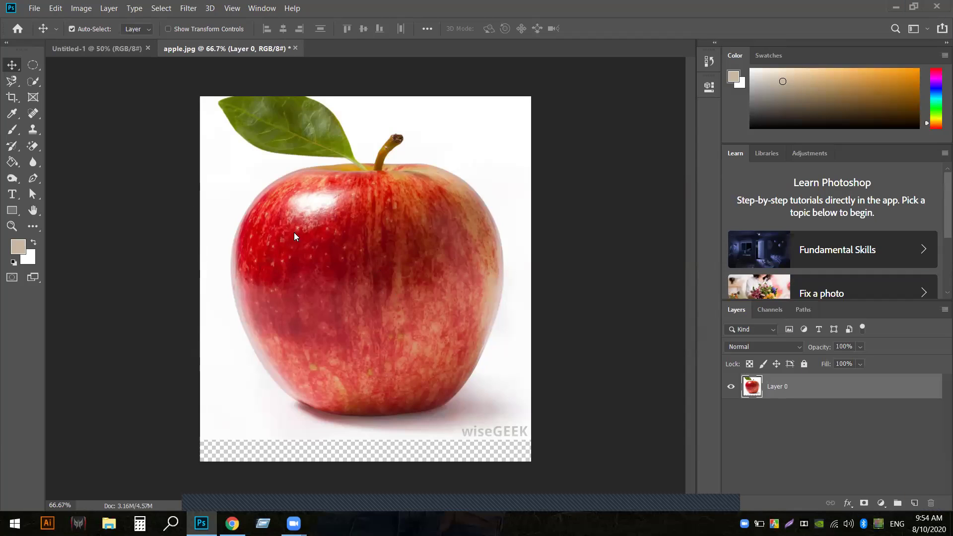
mouse_move(357, 304)
left_mouse_down()
mouse_move(405, 245)
mouse_move(271, 458)
mouse_move(352, 317)
mouse_move(374, 360)
mouse_move(361, 323)
left_mouse_up()
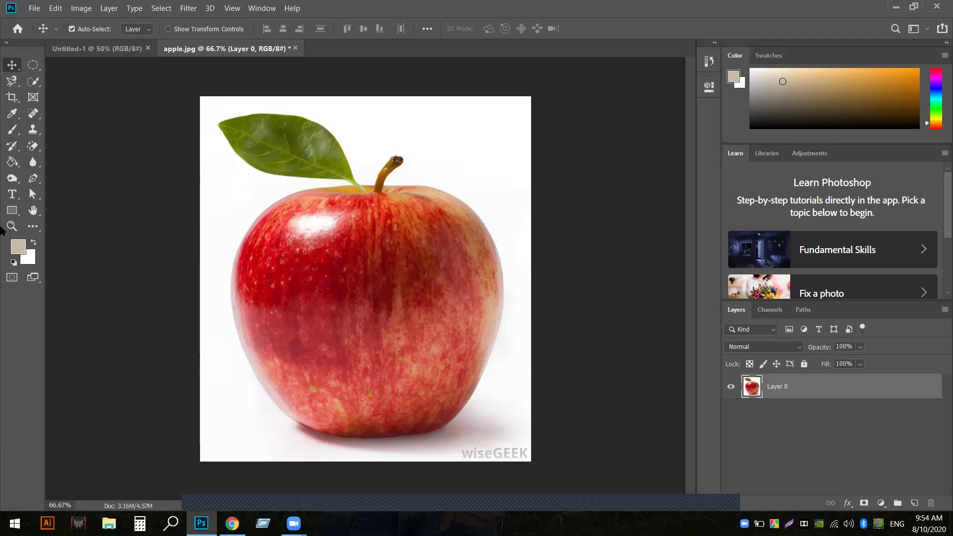
Open the kissclipart lips JPG from New folder (6) and try to move its locked background layer
left_click(32, 10)
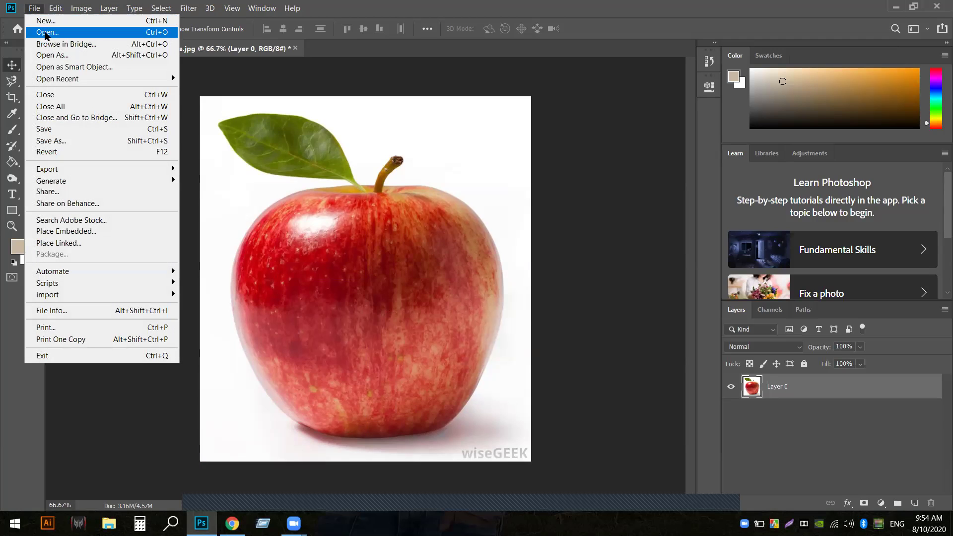
left_click(46, 33)
scroll(300, 214, "down", 2)
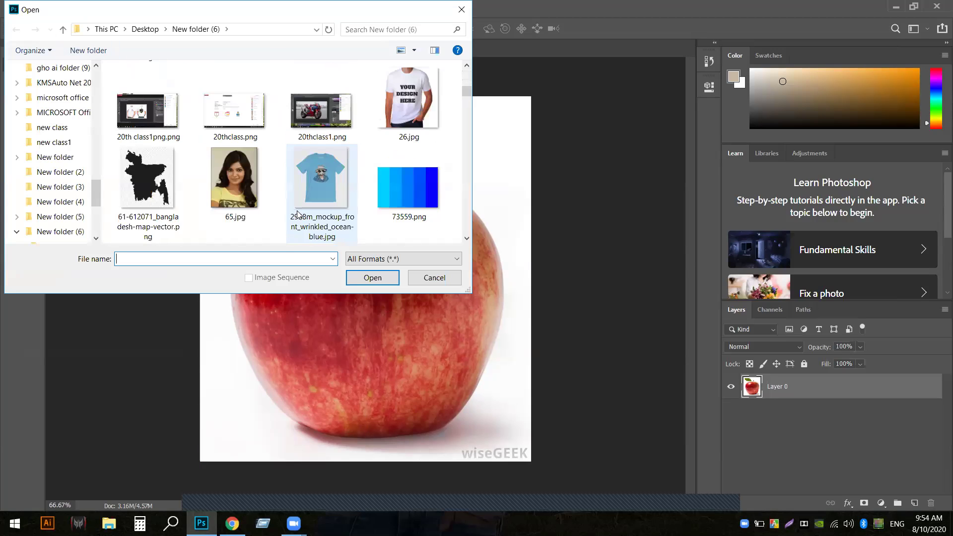
scroll(299, 214, "down", 6)
scroll(300, 214, "down", 6)
scroll(300, 215, "down", 6)
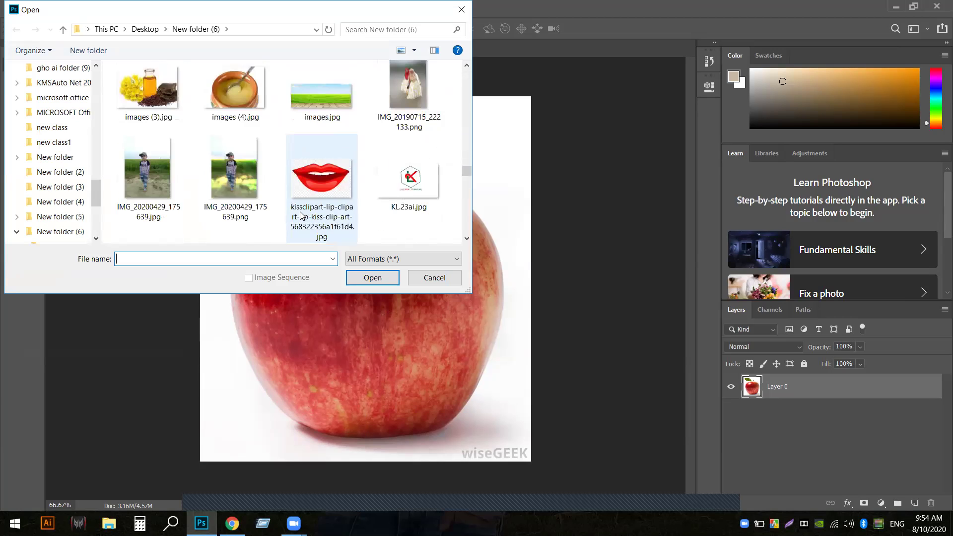
left_click(318, 171)
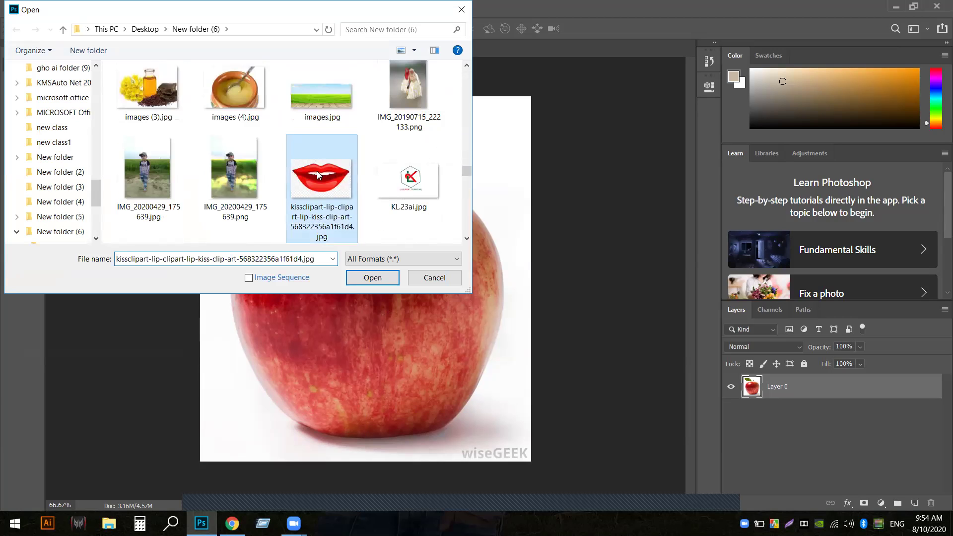
left_click(360, 283)
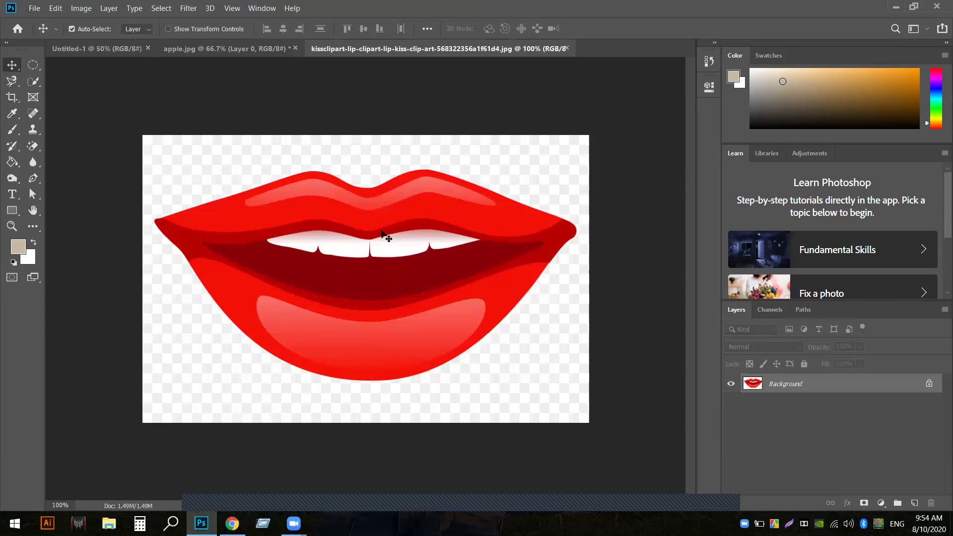
left_click_drag(370, 215, 412, 265)
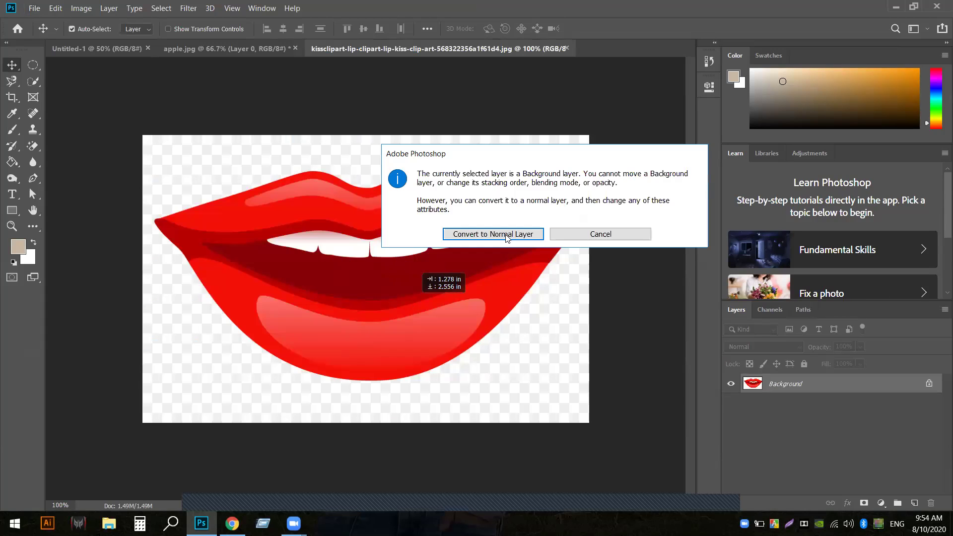
left_click(616, 242)
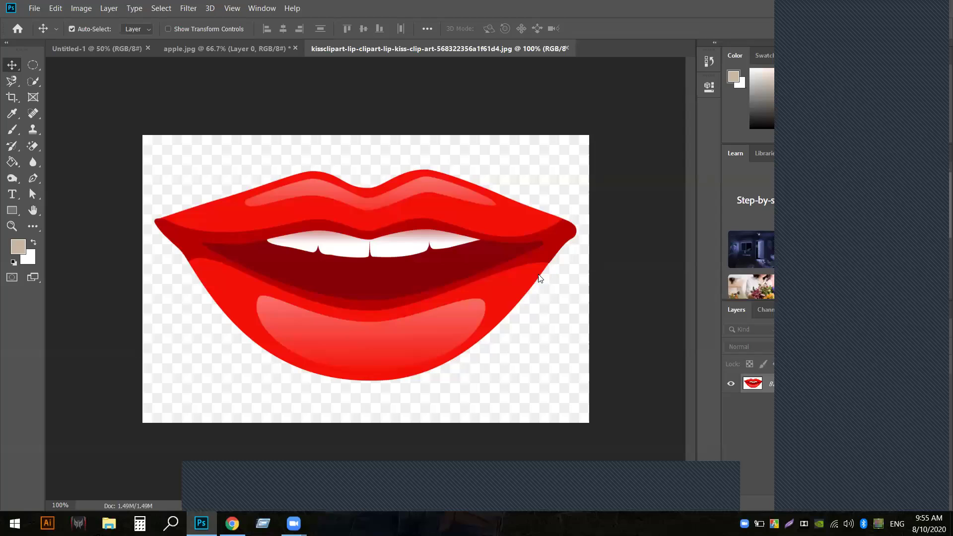
Close the participant list window and quit Photoshop without saving the changes to apple.jpg
left_click(931, 11)
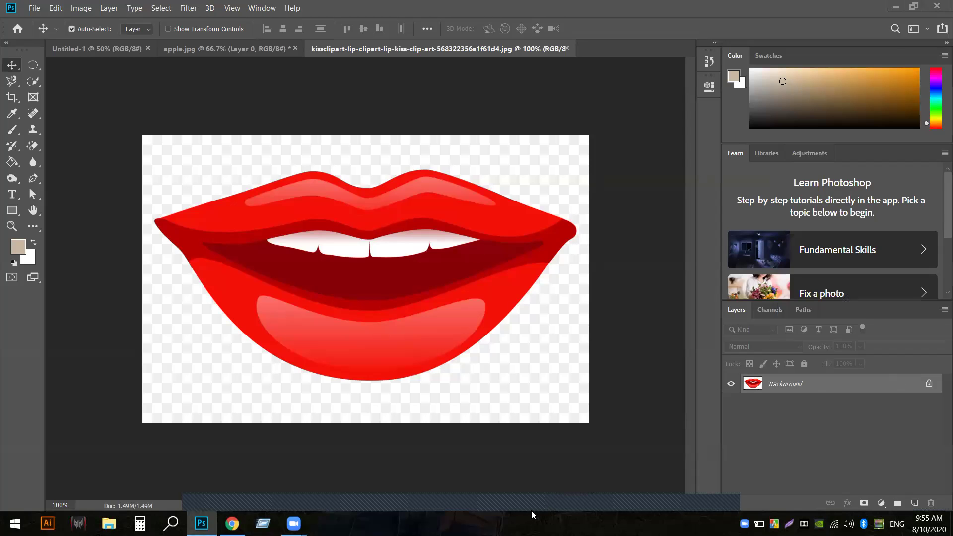
left_click(936, 6)
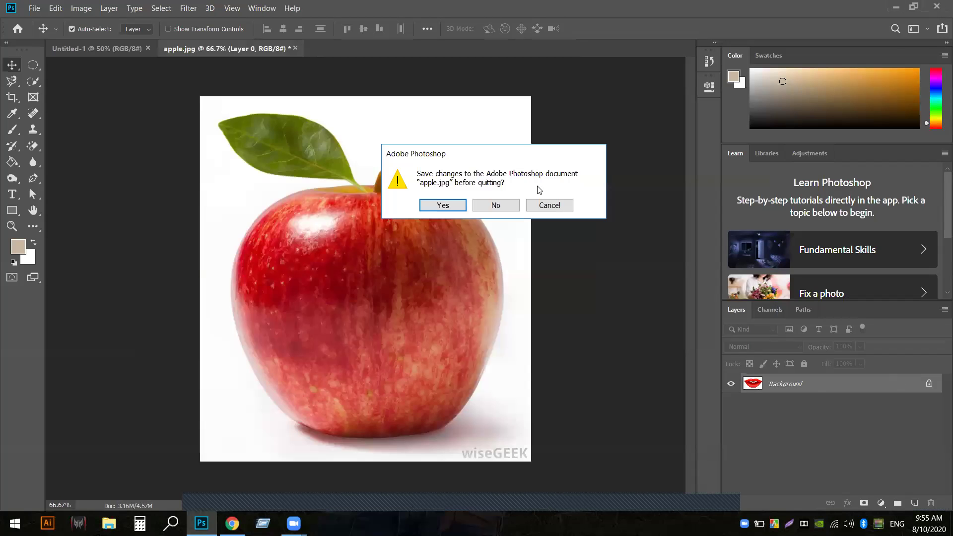
left_click(506, 205)
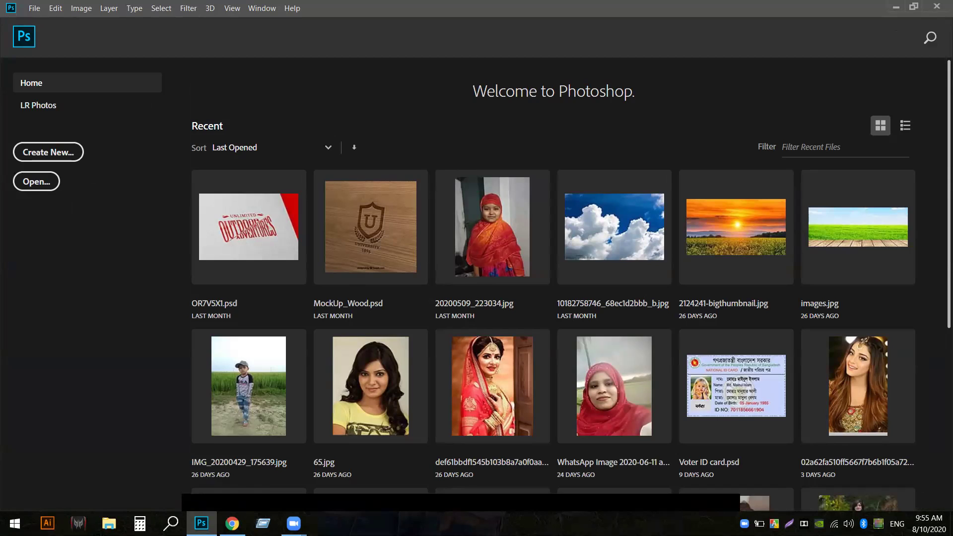
Create a new 1920 x 1080 pixel RGB document at 300 pixels/inch with a white background
left_click(48, 153)
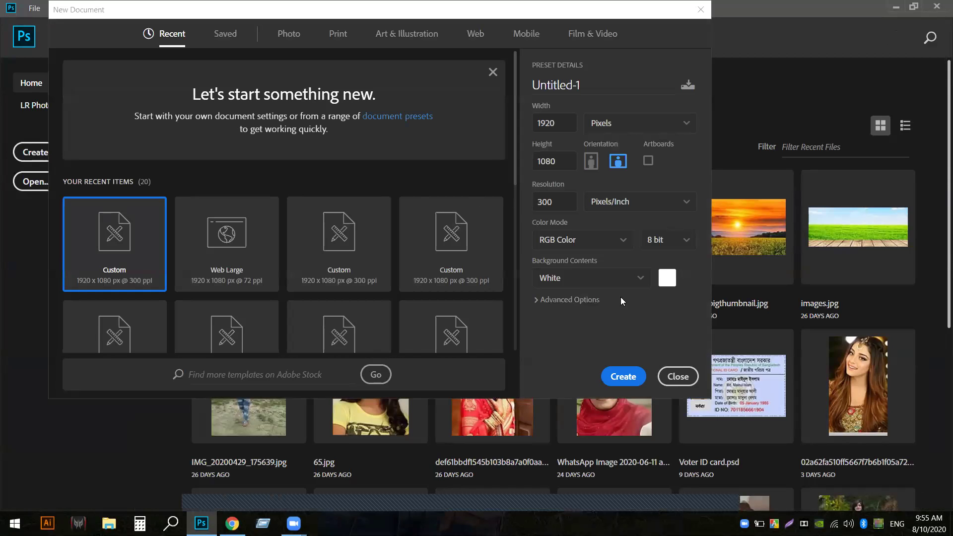
left_click(623, 378)
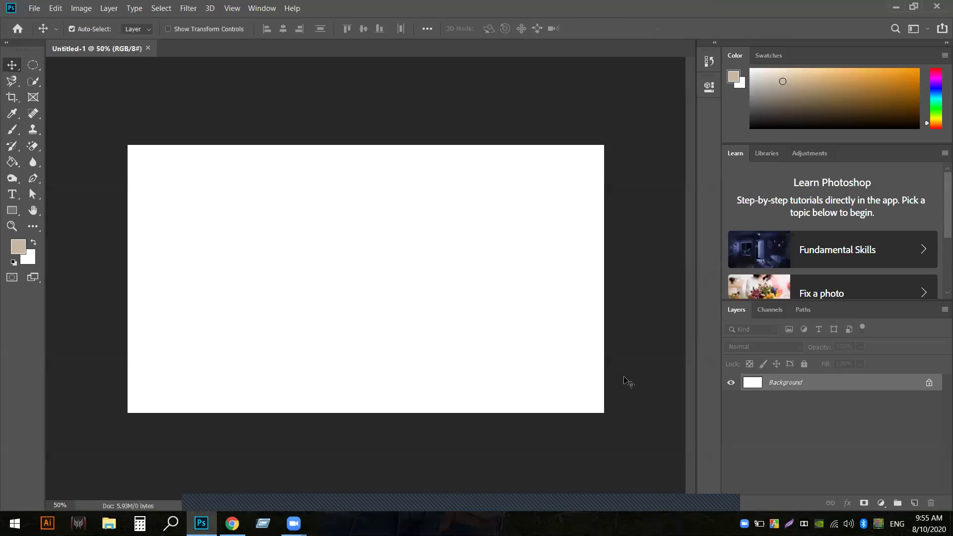
Open apple.jpg from New folder (6) as a second document beside the blank one
left_click(28, 10)
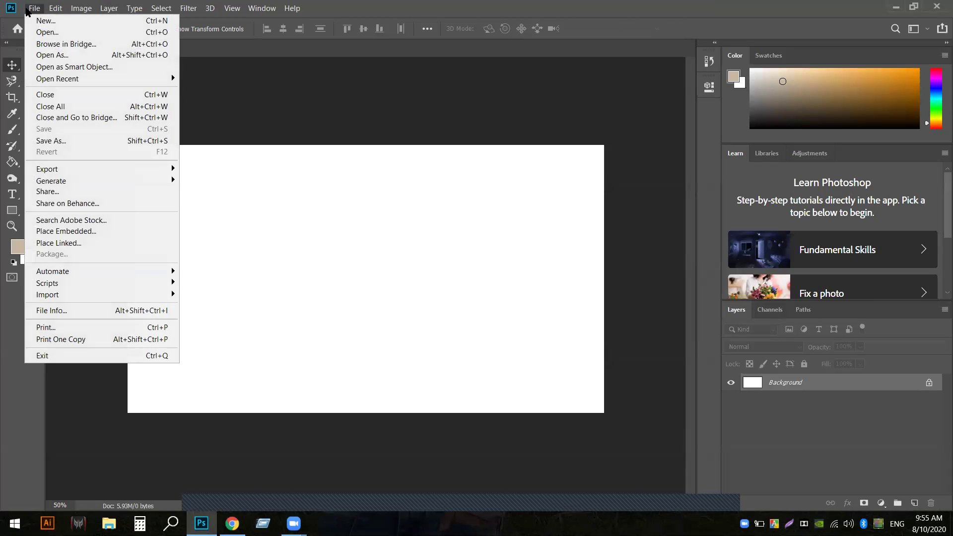
left_click(52, 33)
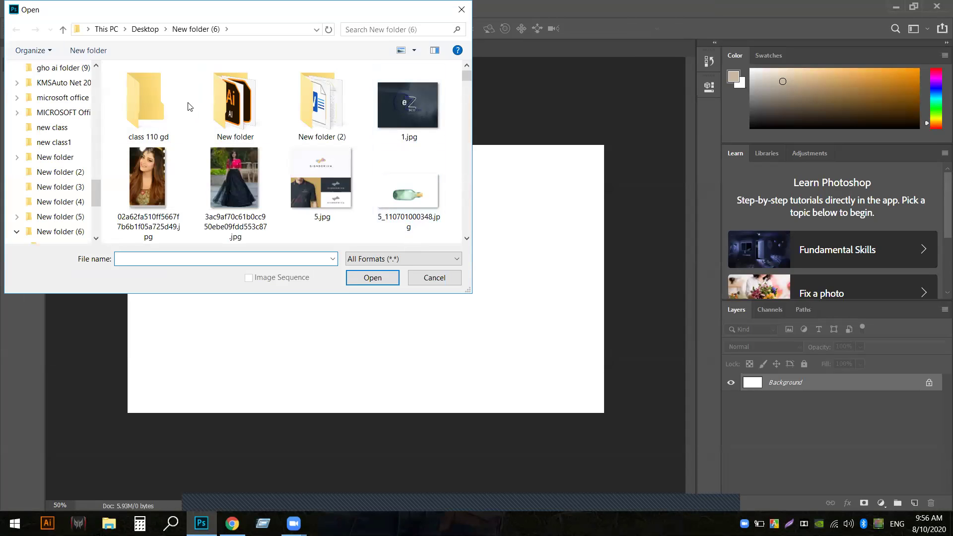
scroll(236, 224, "down", 10)
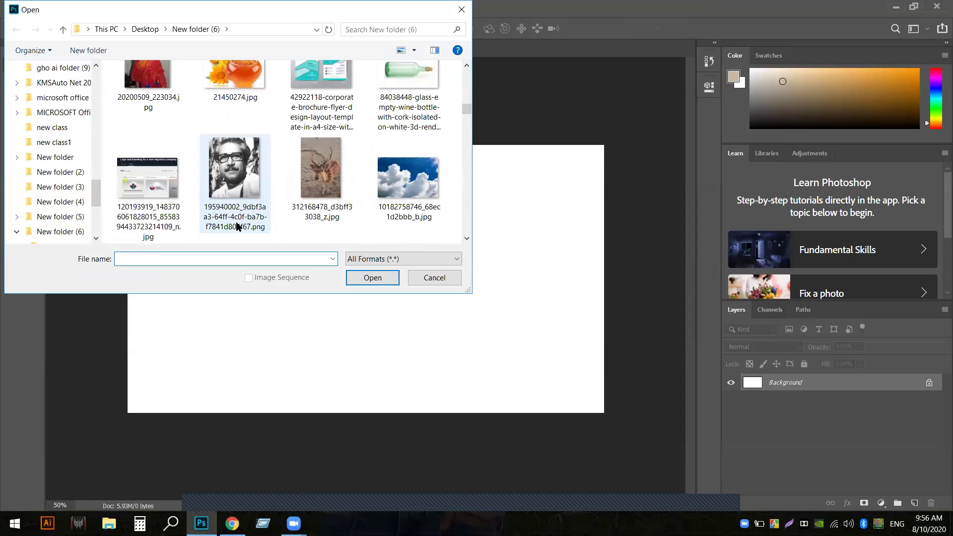
scroll(236, 224, "down", 3)
scroll(250, 223, "up", 1)
left_click(423, 105)
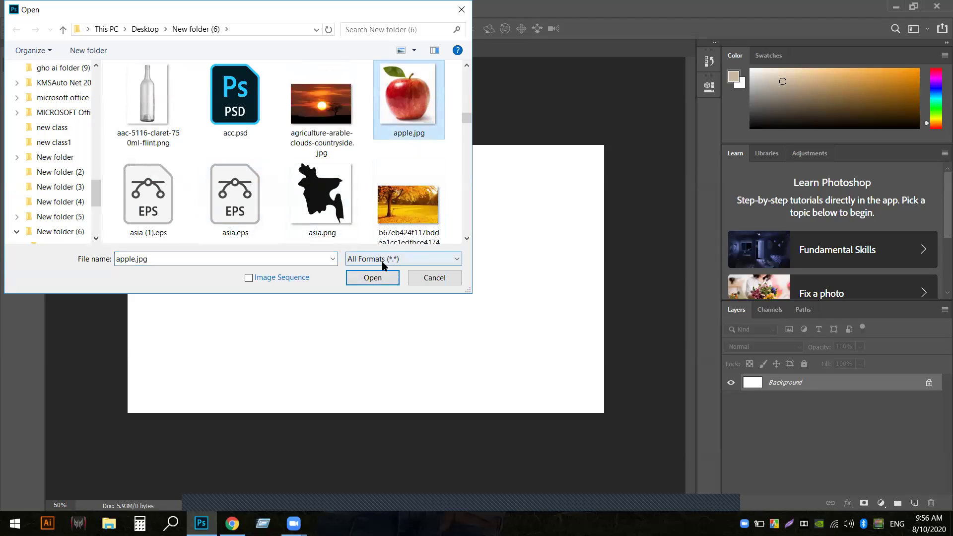
left_click(381, 278)
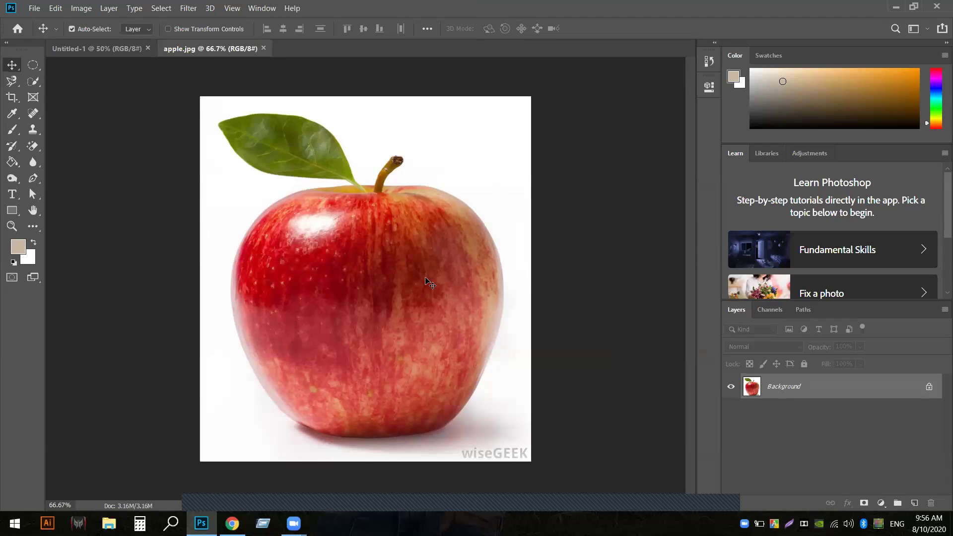
Open the kissclipart lips JPG from New folder (6) as a third document
left_click(30, 7)
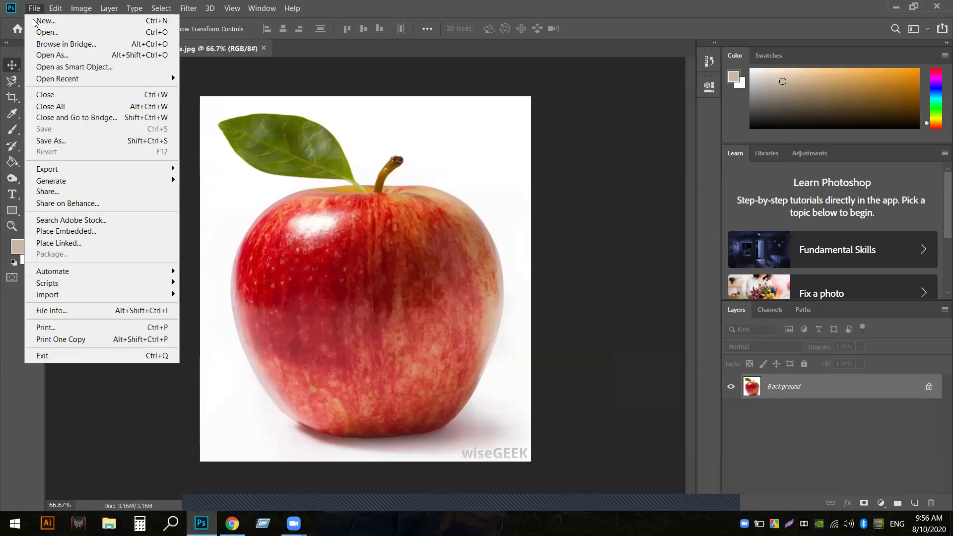
left_click(35, 32)
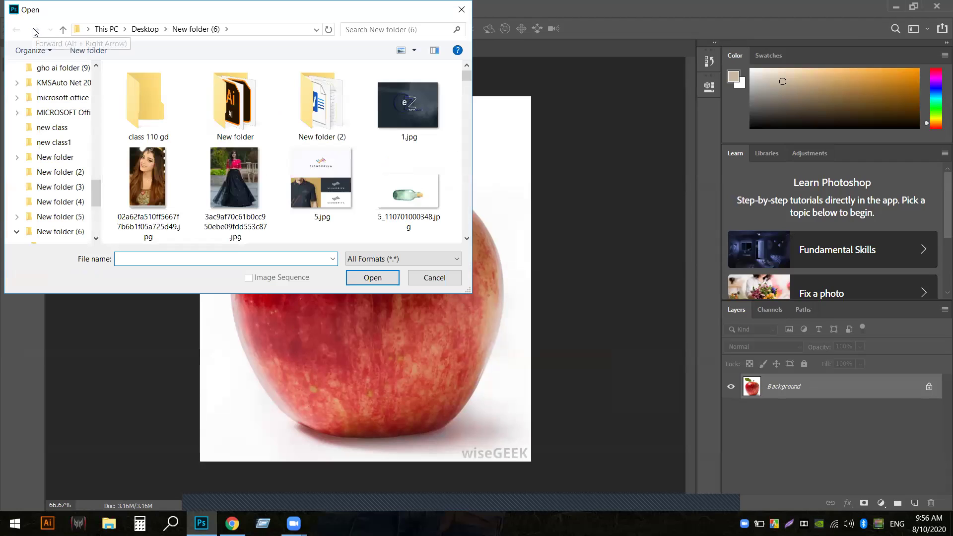
mouse_move(346, 160)
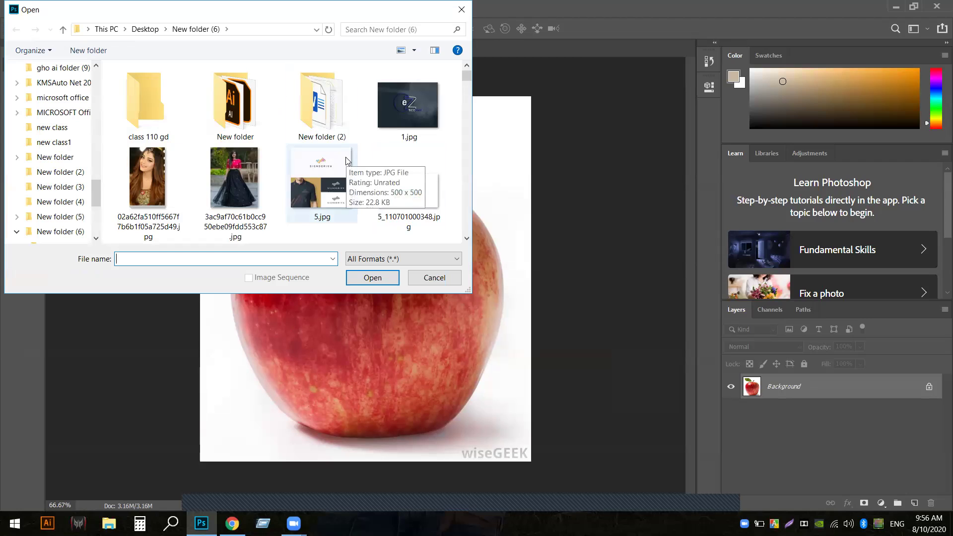
scroll(345, 161, "down", 8)
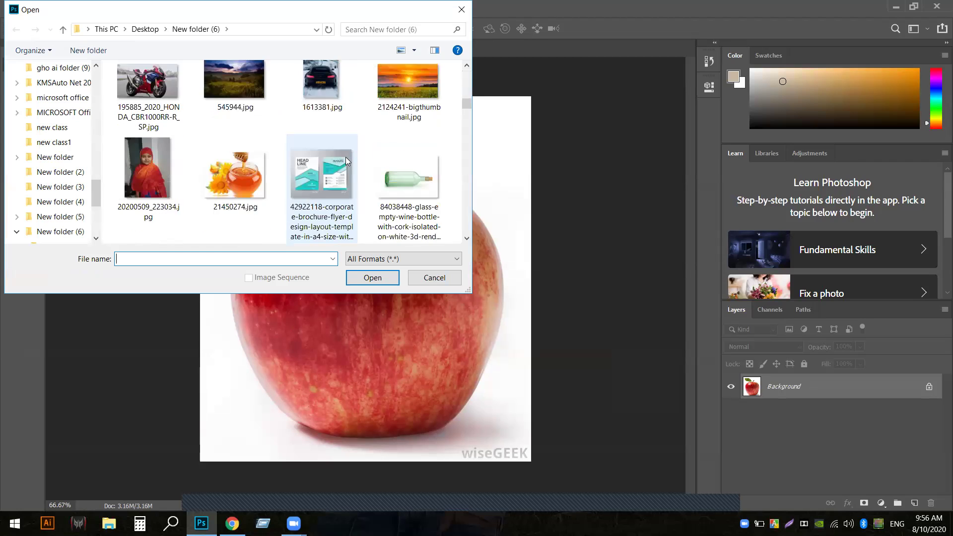
scroll(347, 160, "down", 8)
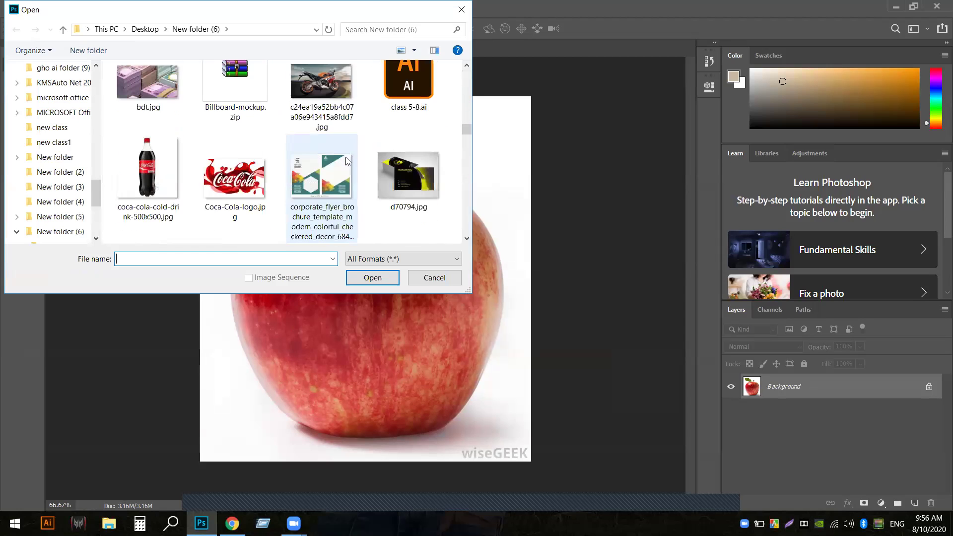
scroll(348, 163, "down", 8)
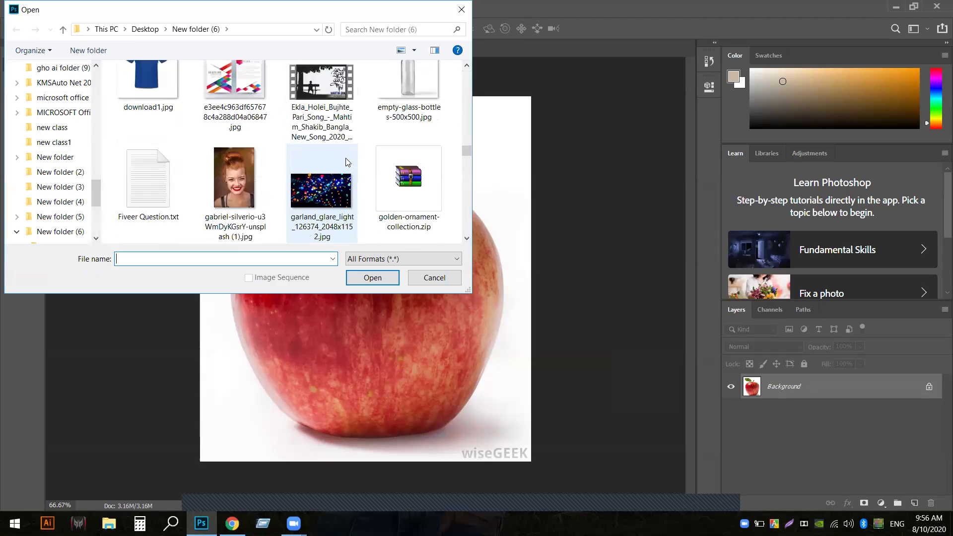
scroll(344, 158, "down", 4)
left_click(330, 74)
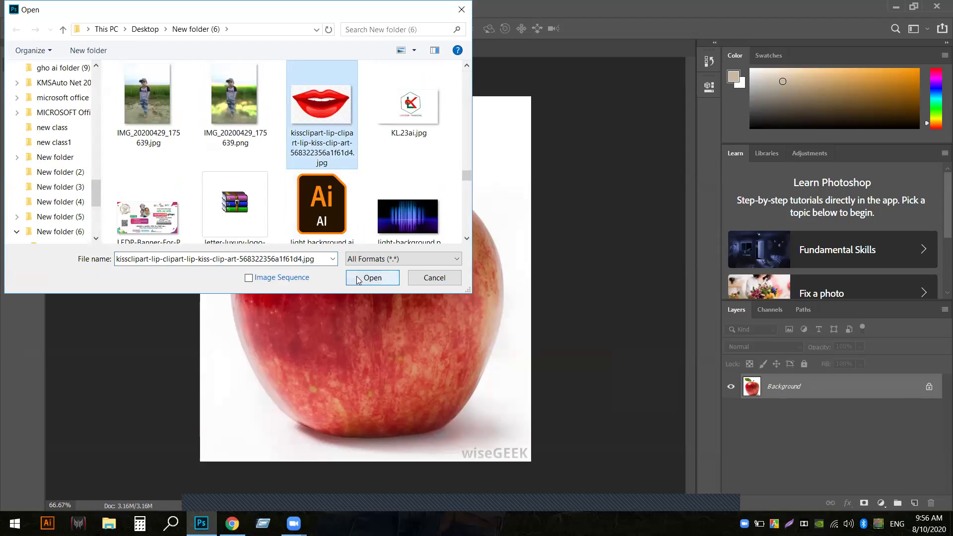
left_click(372, 278)
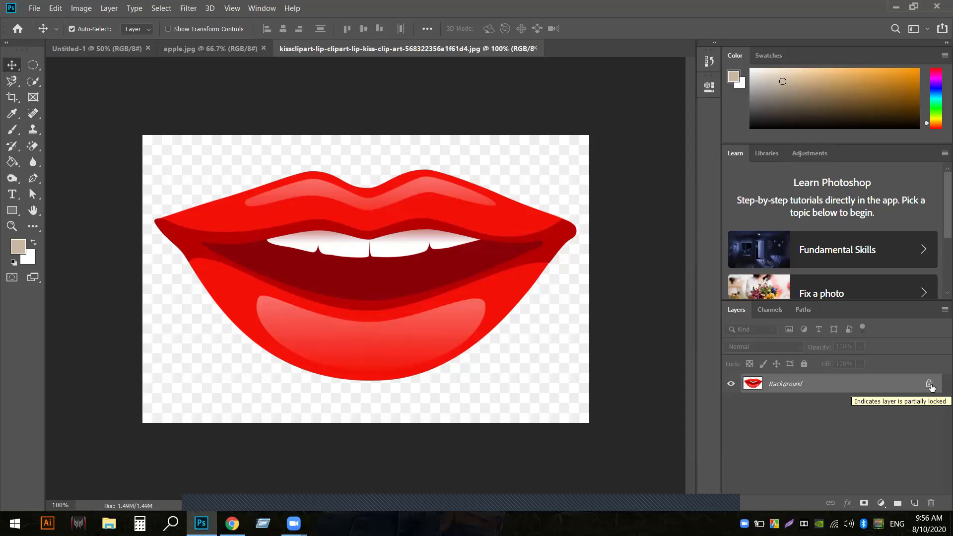
Unlock the lips image's background layer and copy the lips into apple.jpg as a new layer over the apple
left_click_drag(356, 330, 496, 239)
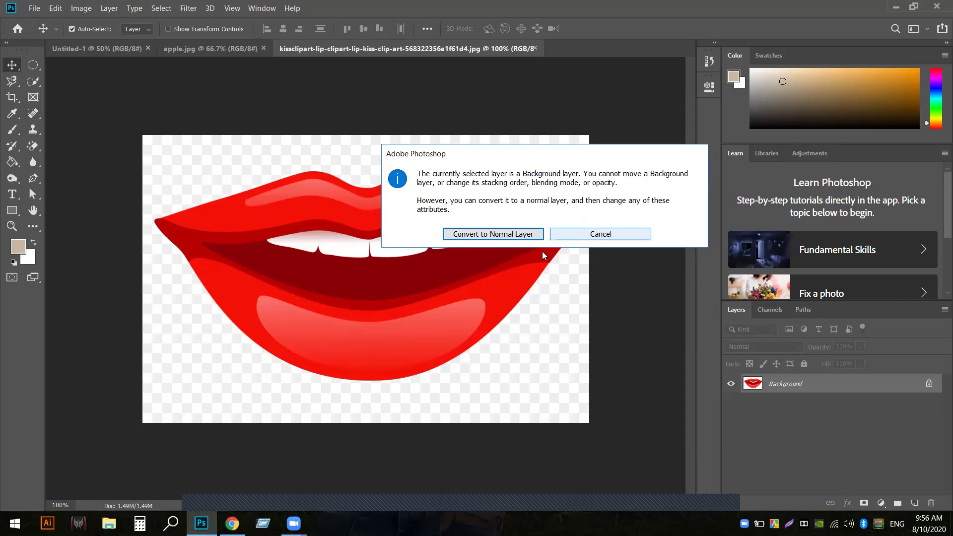
left_click(590, 236)
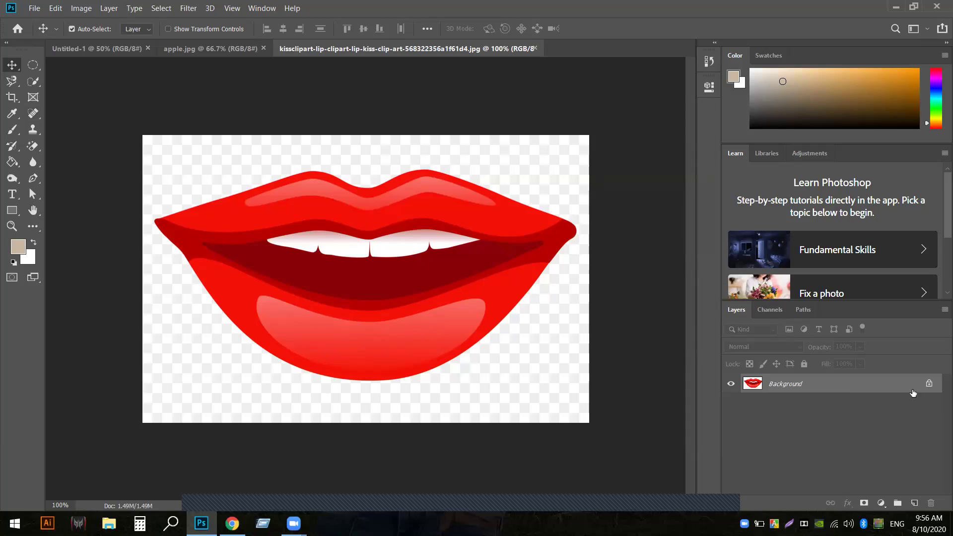
left_click(929, 385)
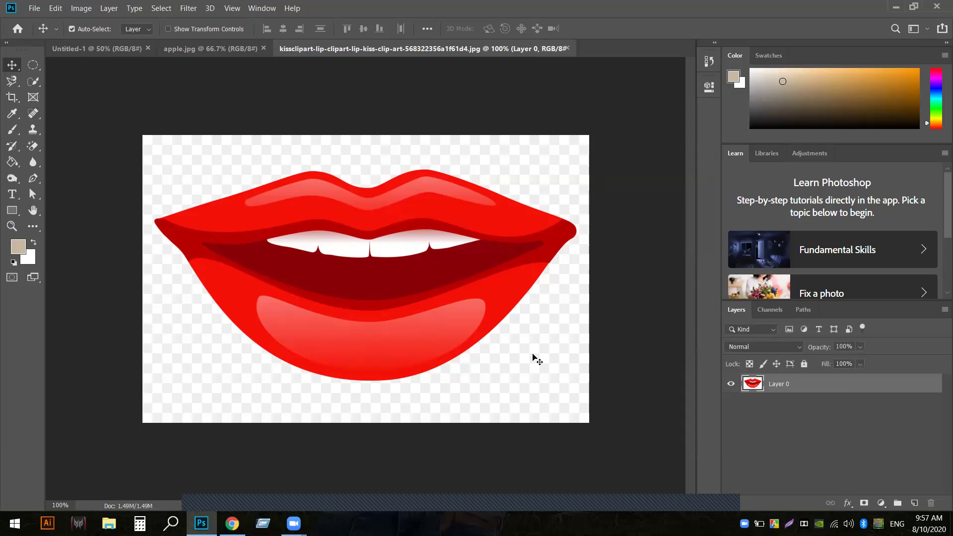
left_click_drag(388, 371, 363, 386)
left_click_drag(407, 274, 415, 232)
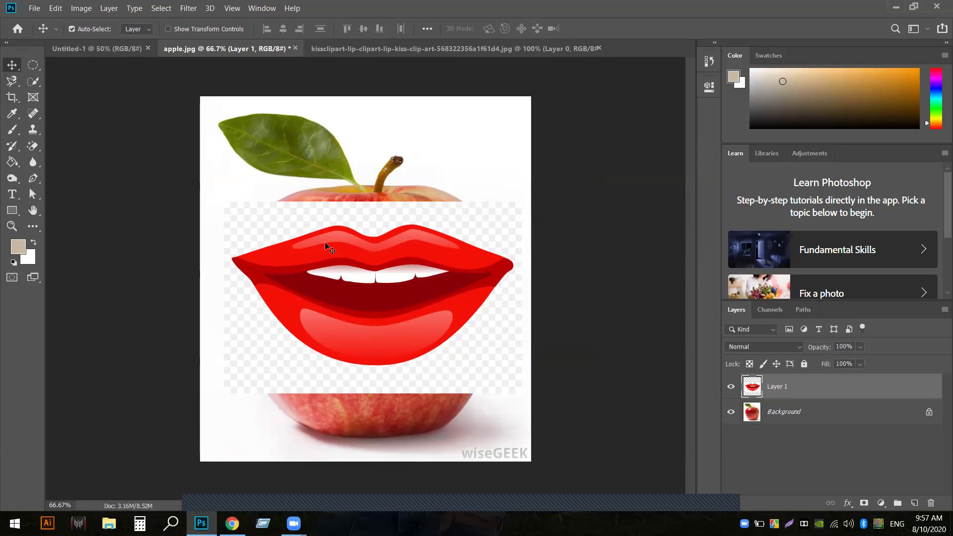
Scale the lips layer proportionally to about 69% and move it onto the middle of the apple
left_click(168, 29)
left_click_drag(521, 393, 424, 318)
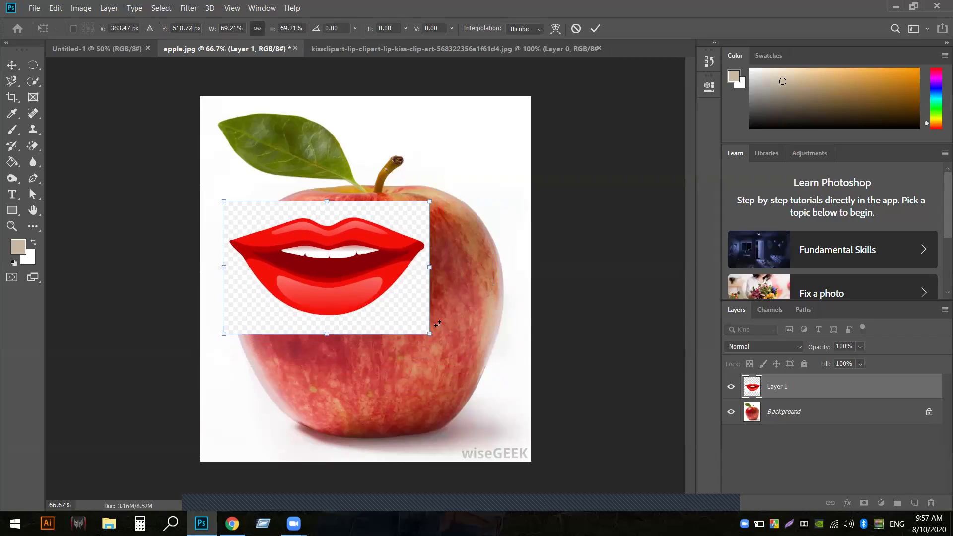
left_click(595, 27)
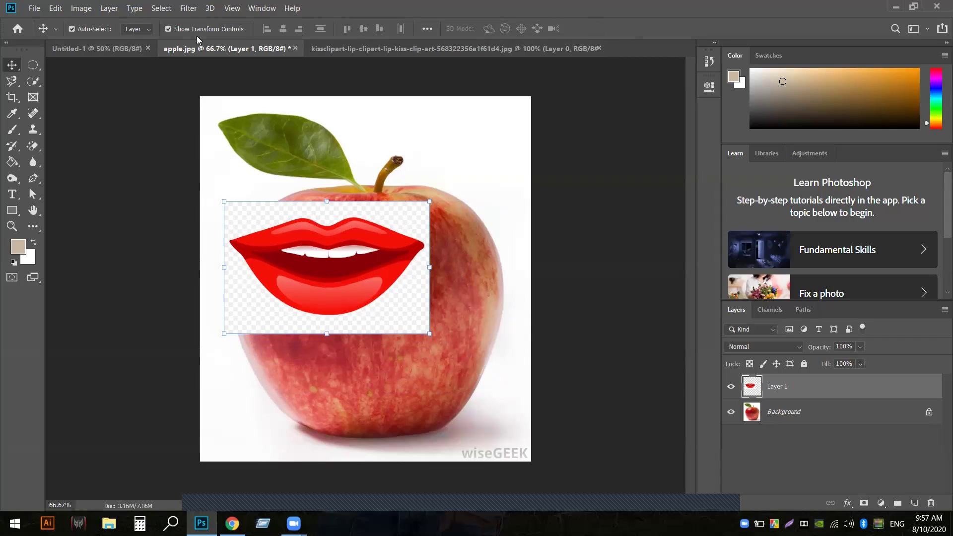
left_click(169, 29)
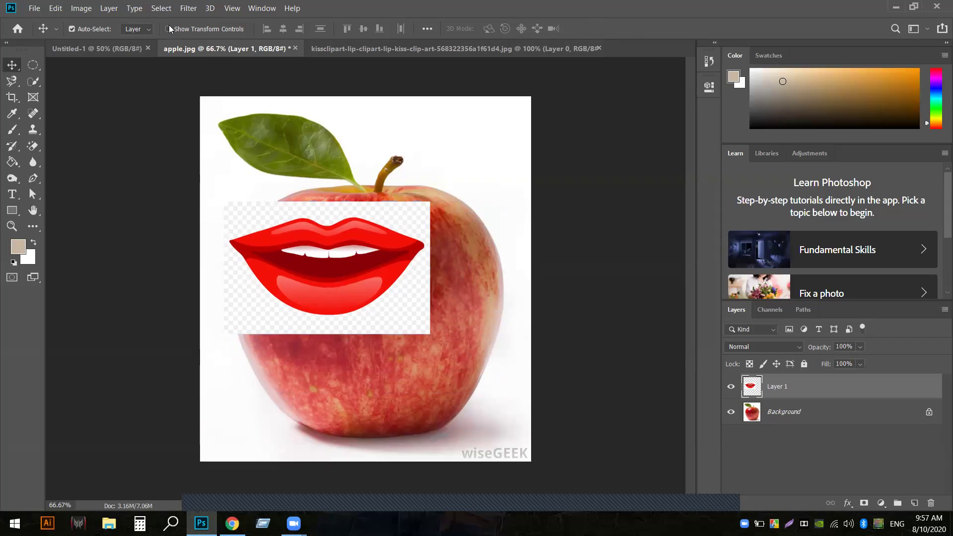
left_click_drag(292, 277, 333, 326)
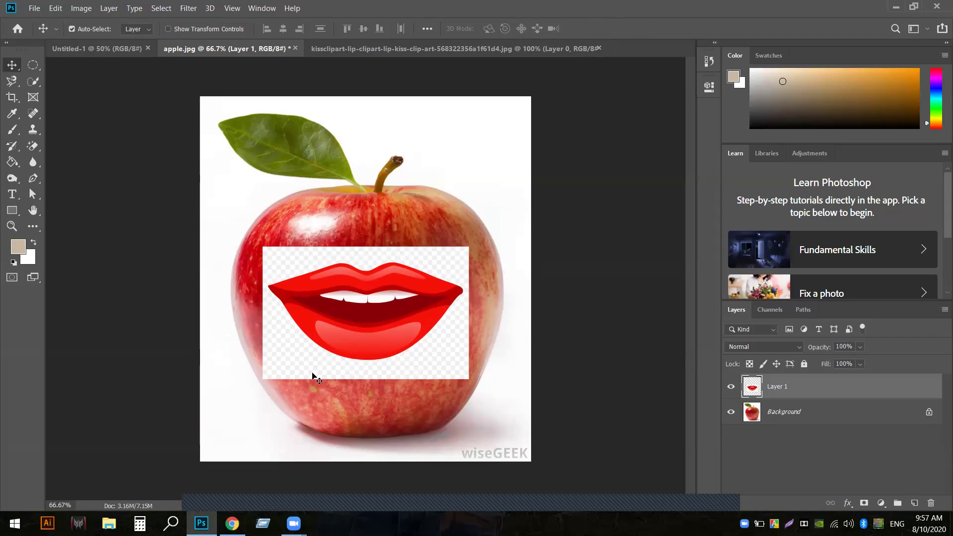
Shrink the lips layer proportionally to about 94% and fine-tune its position on the apple
left_click(167, 28)
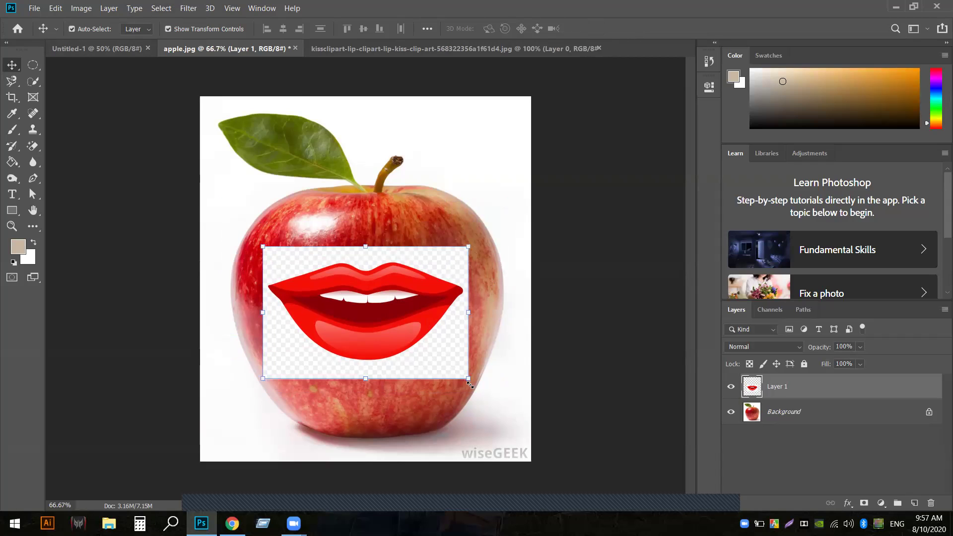
left_click_drag(469, 383, 458, 368)
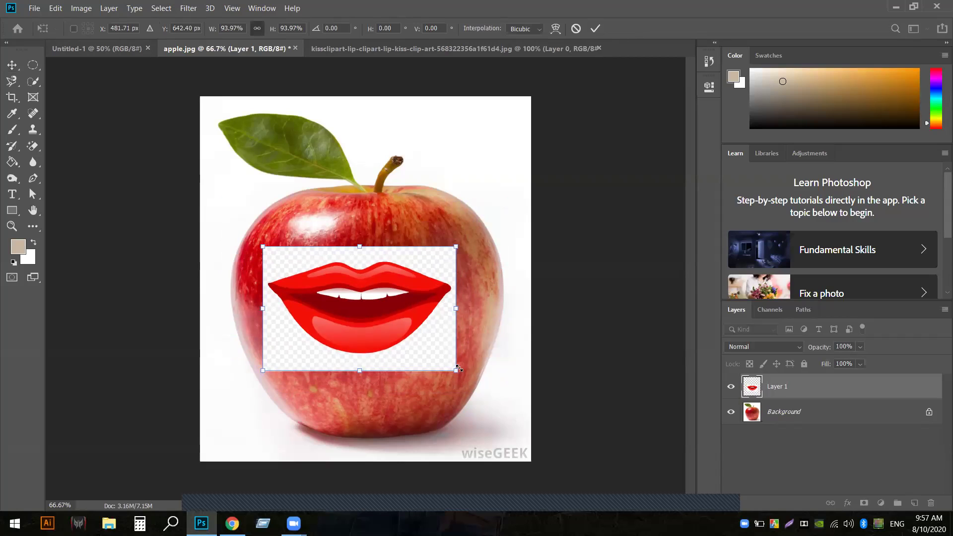
left_click(595, 28)
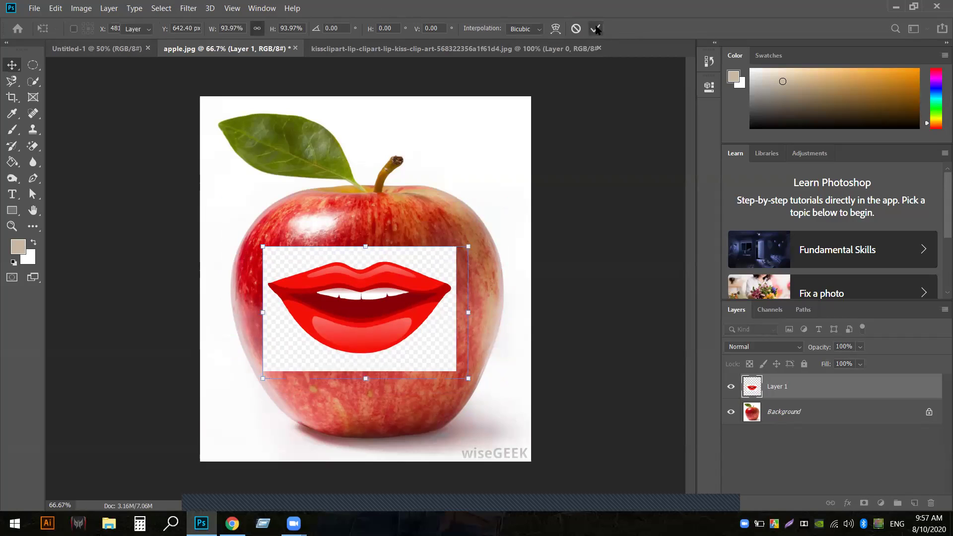
left_click(168, 29)
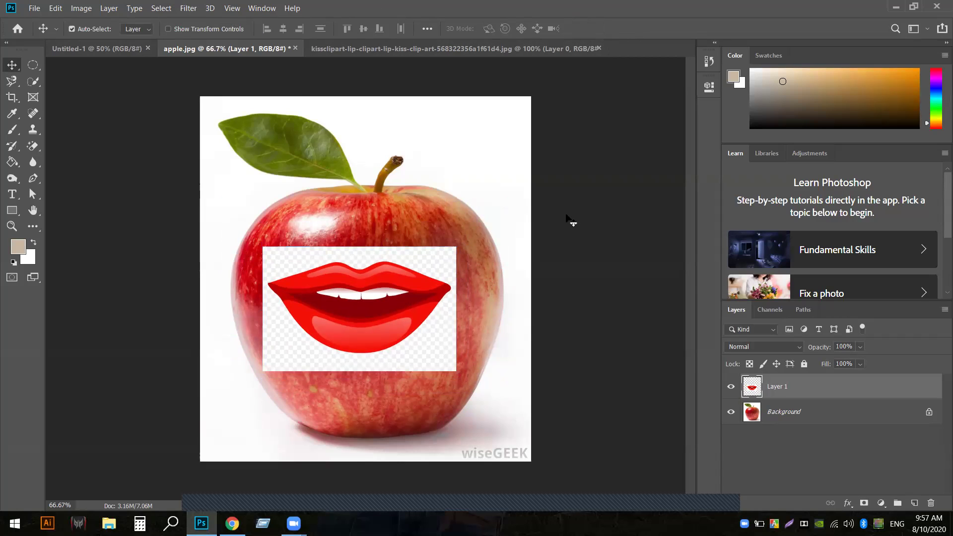
left_click_drag(404, 288, 410, 289)
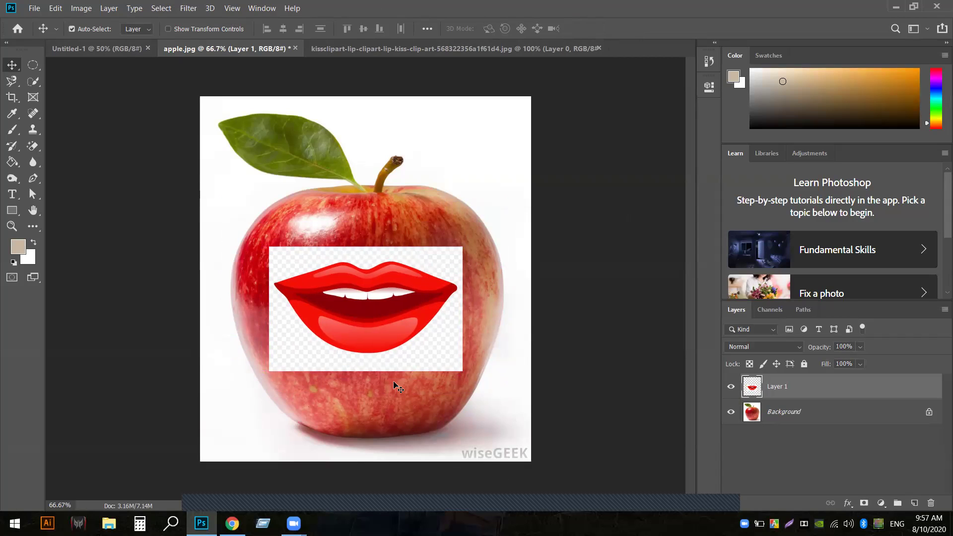
left_click_drag(405, 346, 394, 346)
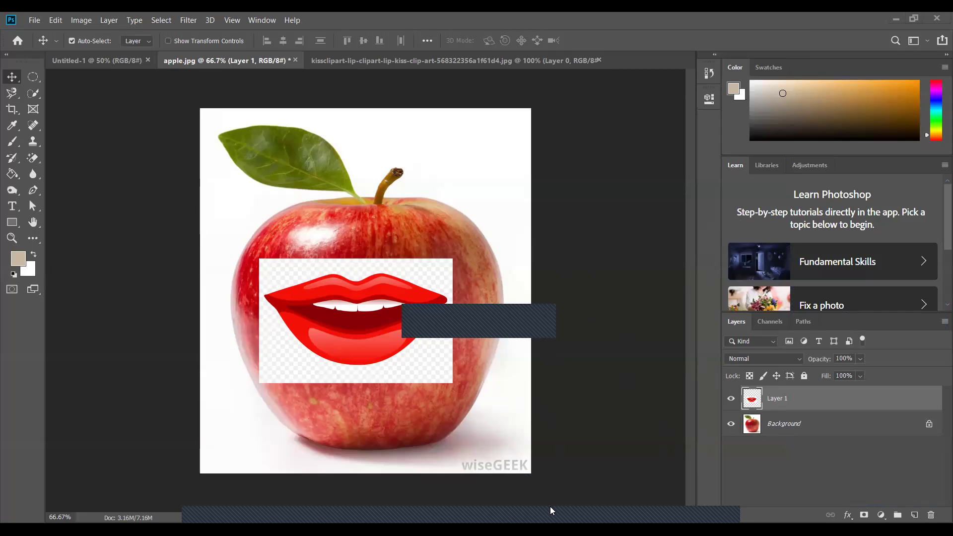
Quit and restart Photoshop, and create a new 1920 x 1080 pixel RGB document at 300 pixels/inch with a white background
left_click(937, 19)
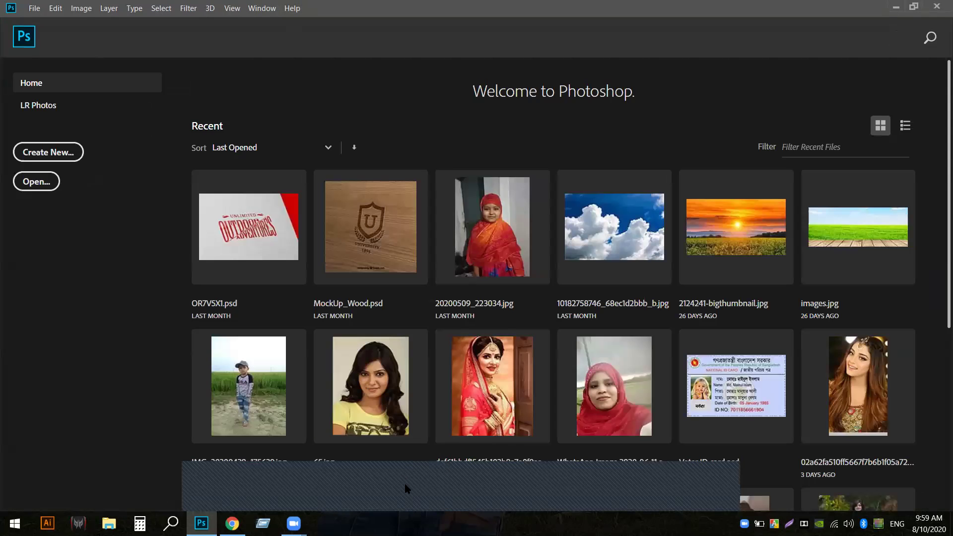
left_click(52, 153)
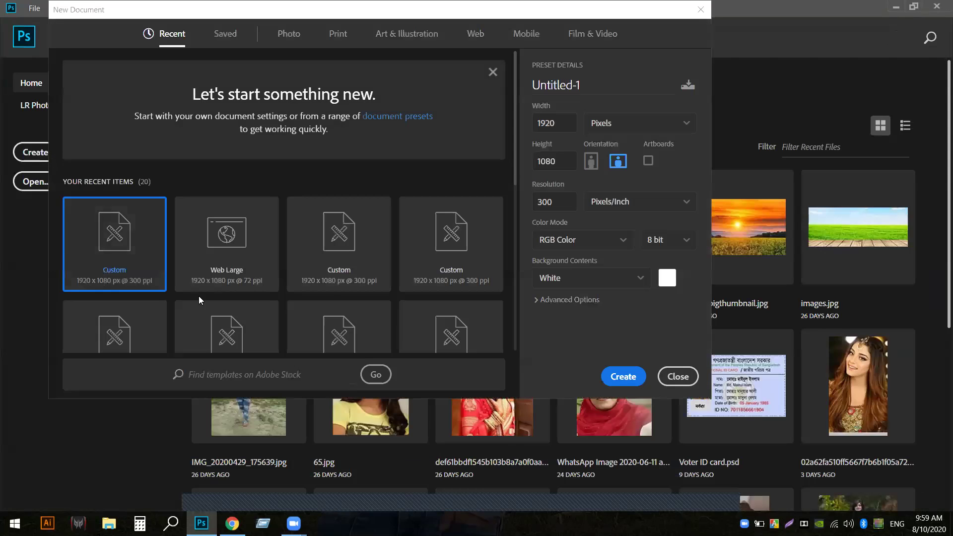
left_click(617, 380)
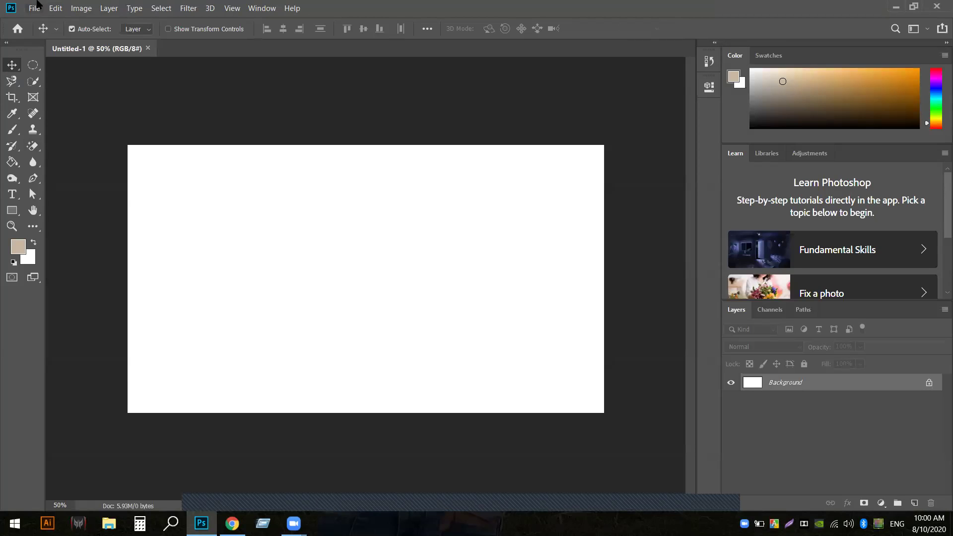
Open apple.jpg from New folder (6) alongside the new blank document
left_click(35, 8)
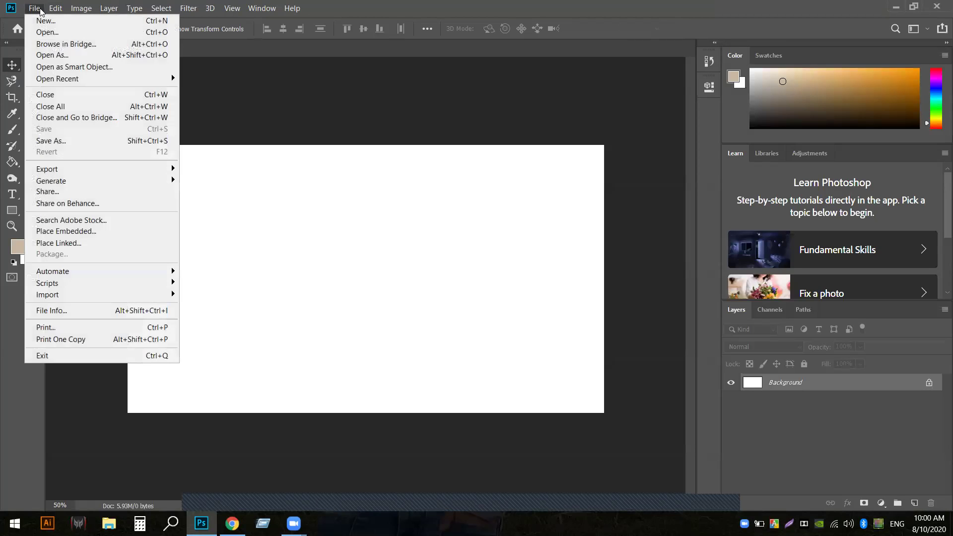
left_click(47, 32)
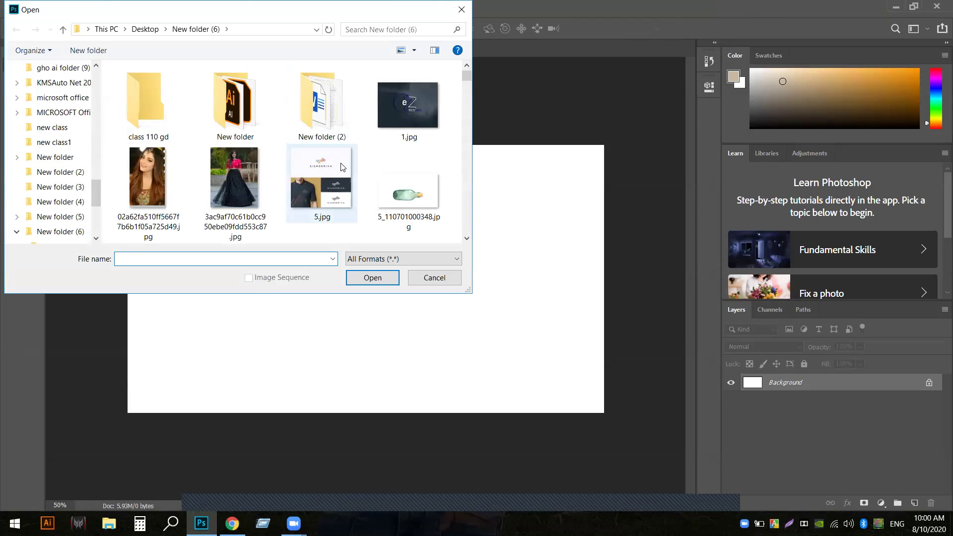
scroll(342, 167, "down", 6)
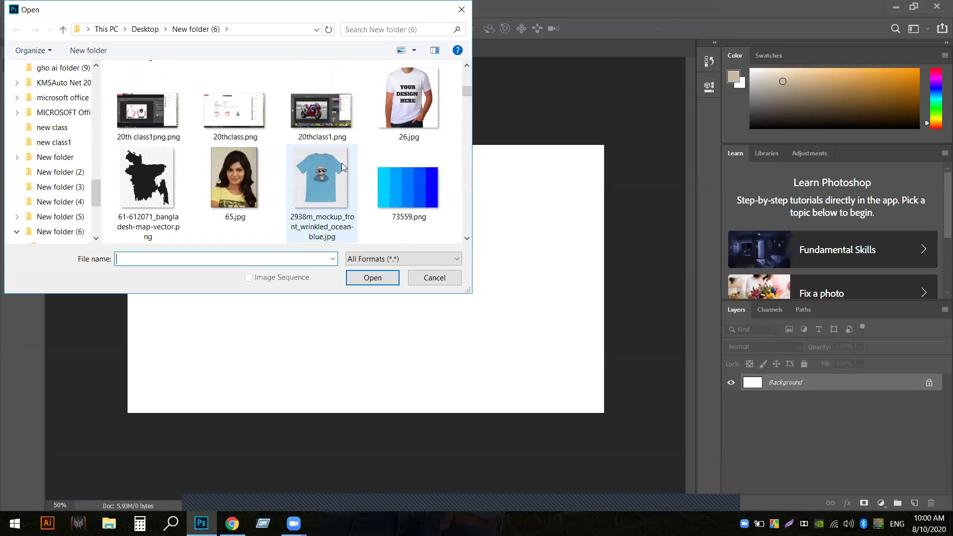
scroll(341, 163, "down", 2)
scroll(342, 162, "down", 2)
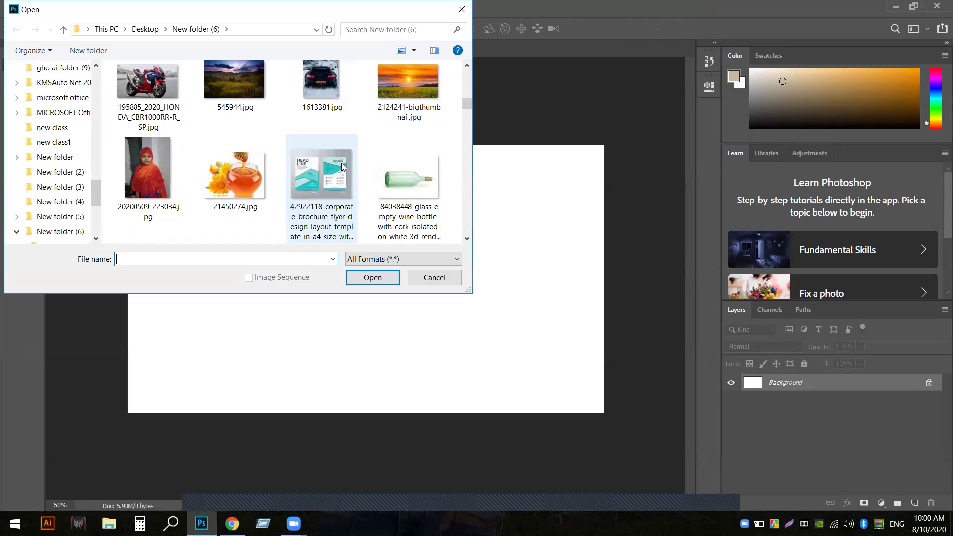
scroll(342, 167, "down", 4)
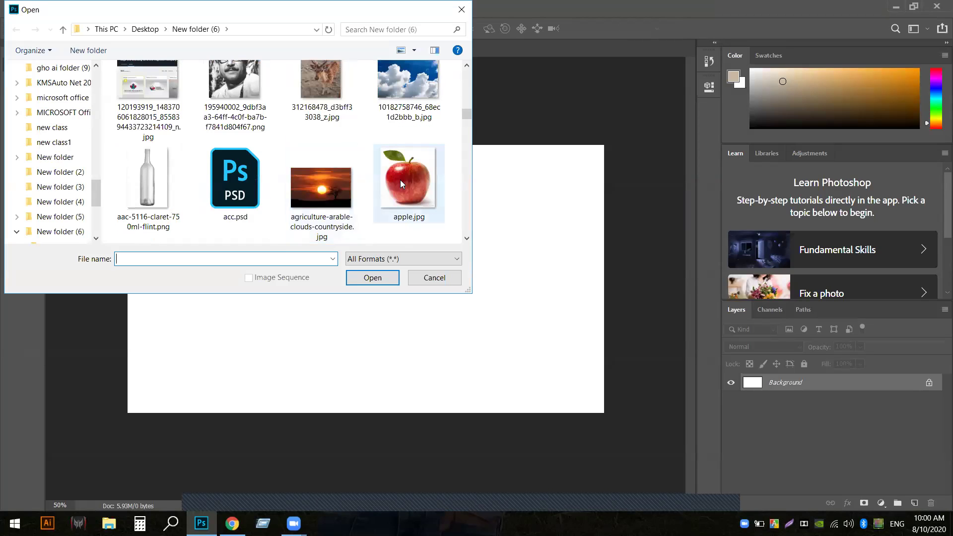
left_click(406, 179)
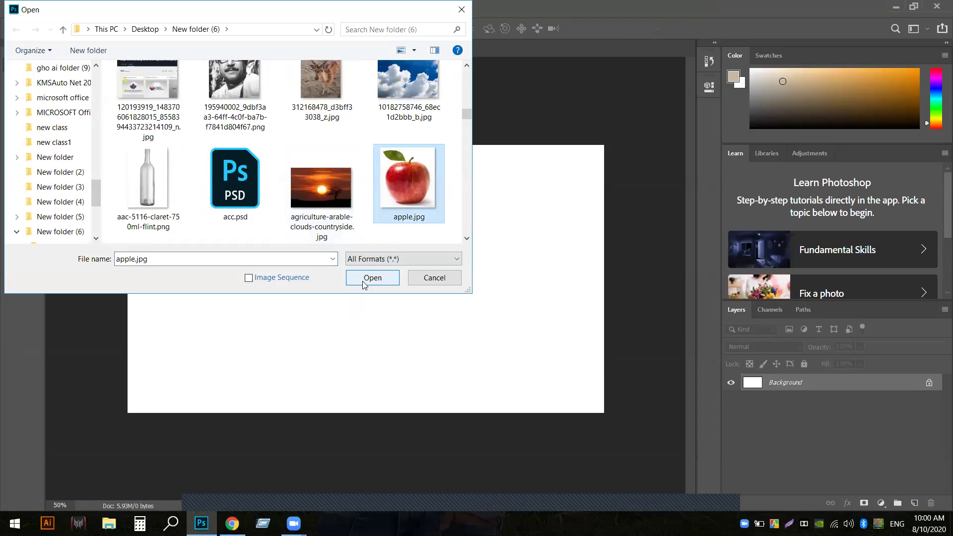
left_click(372, 278)
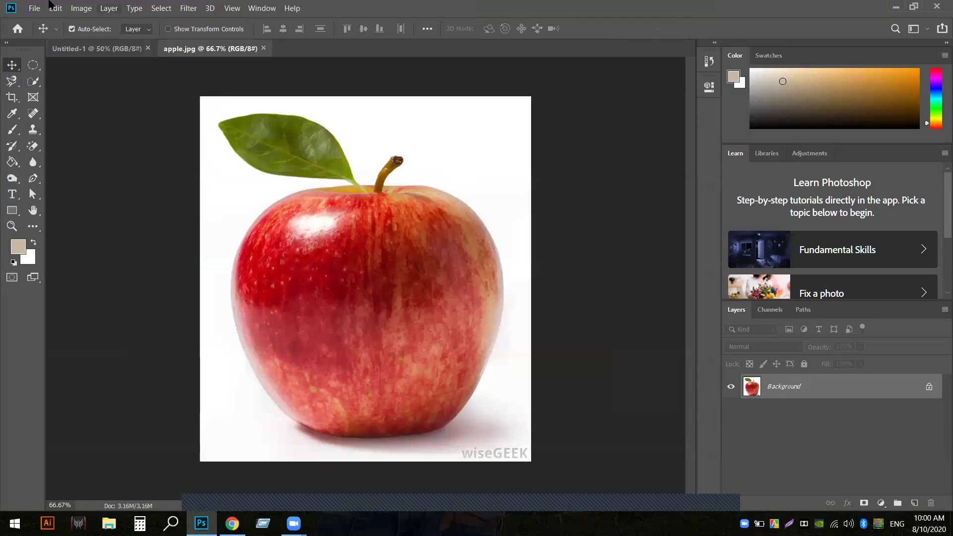
Open kissclipart-lip-clipart-lip-kiss-clip-art-568322356a1f61d4.jpg from New folder (6)
left_click(39, 9)
left_click(39, 29)
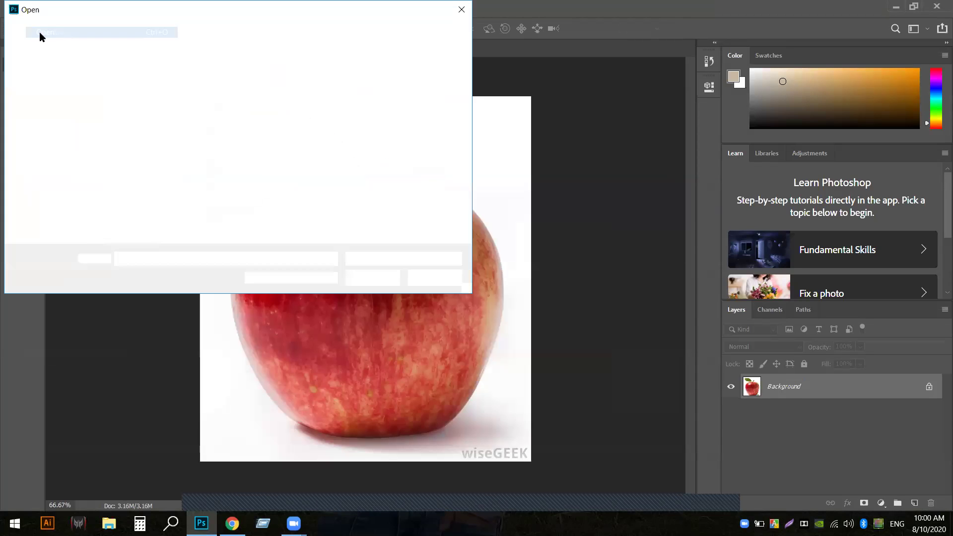
scroll(208, 178, "down", 3)
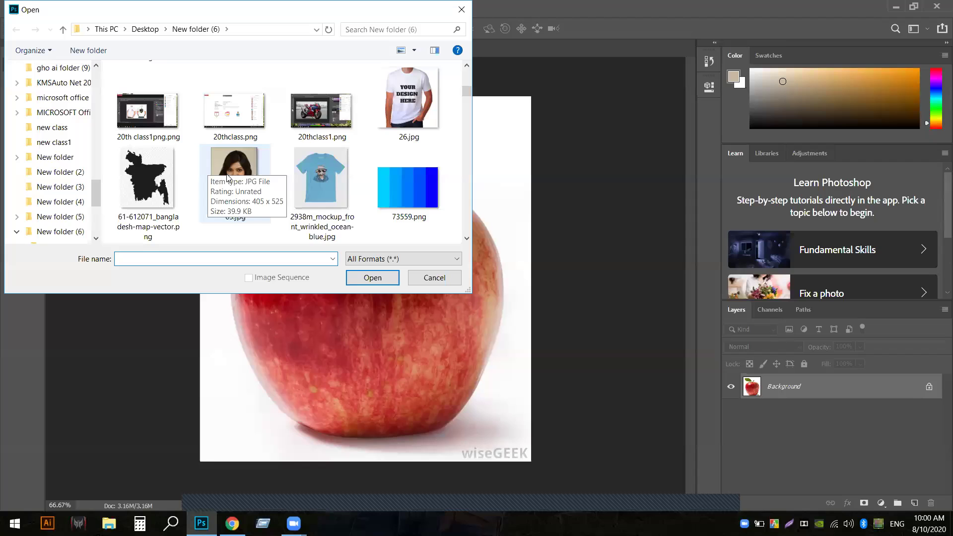
scroll(226, 176, "down", 10)
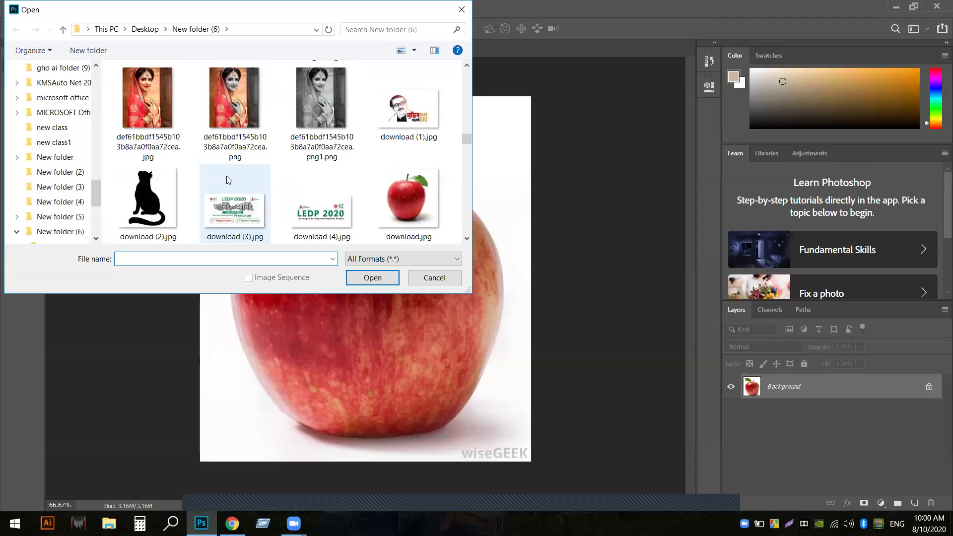
scroll(226, 176, "down", 8)
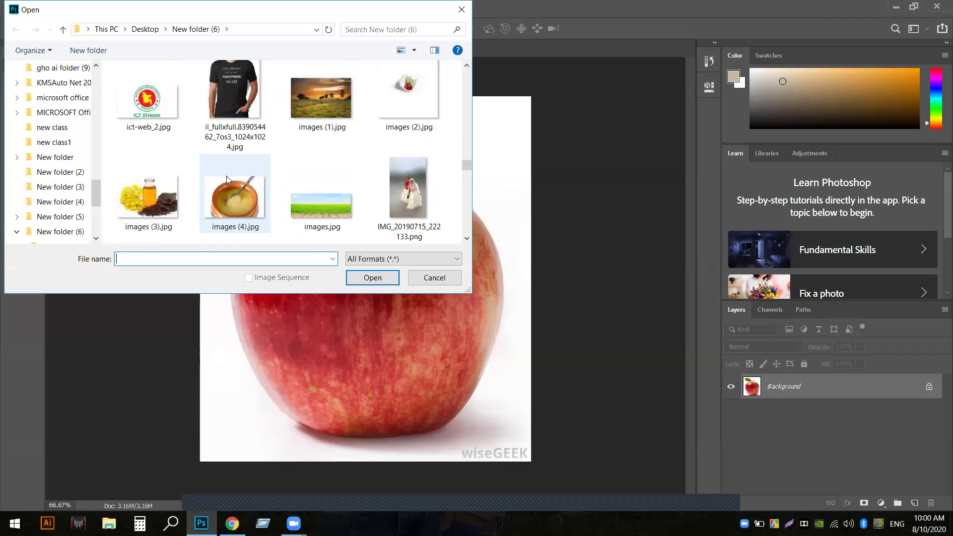
scroll(226, 176, "down", 2)
left_click(341, 194)
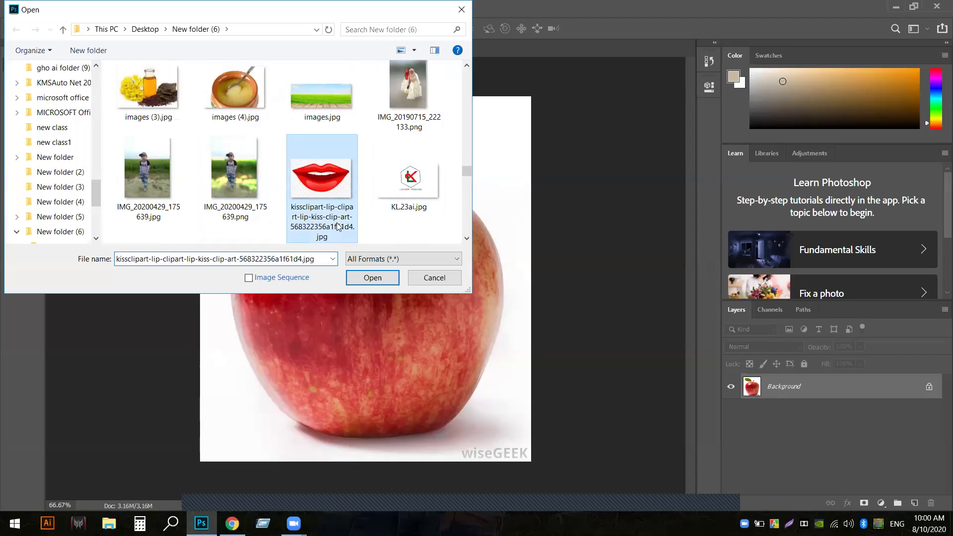
left_click(371, 277)
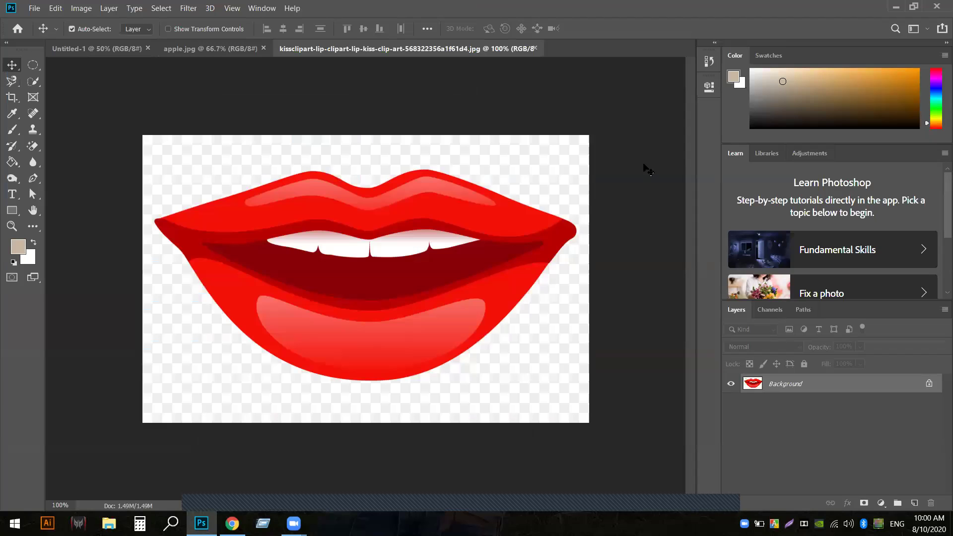
Unlock the lips clipart's background layer and move the lips into apple.jpg, placing them over the middle of the apple
left_click(928, 385)
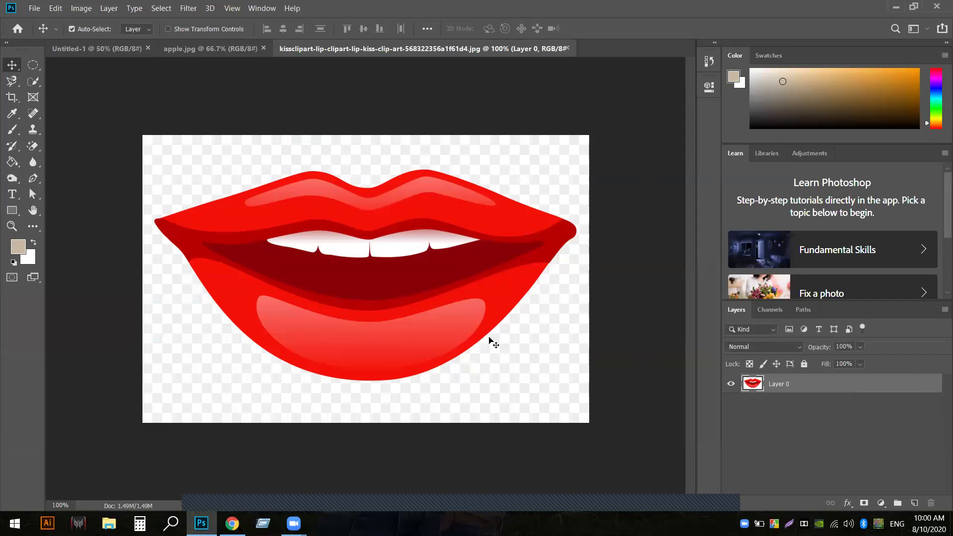
left_click_drag(447, 341, 380, 381)
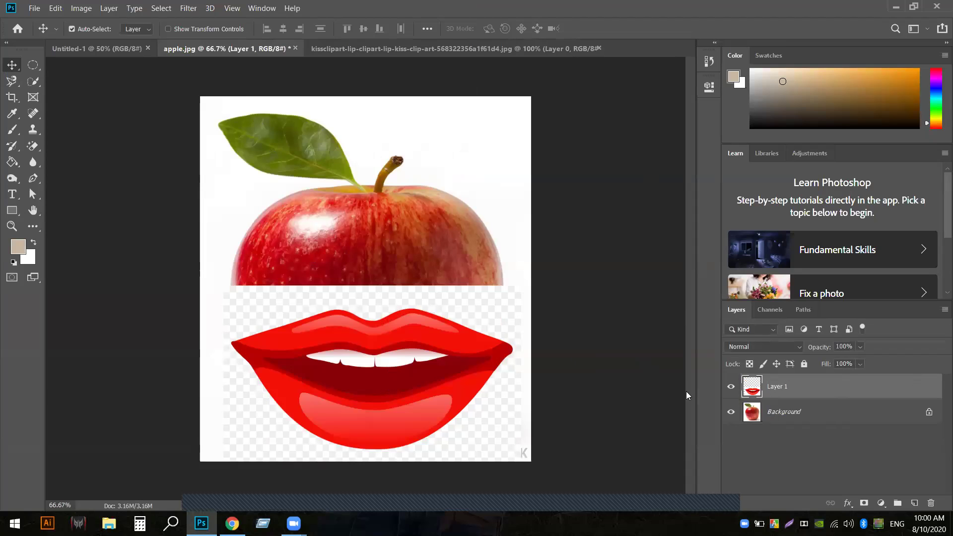
left_click_drag(362, 323, 362, 243)
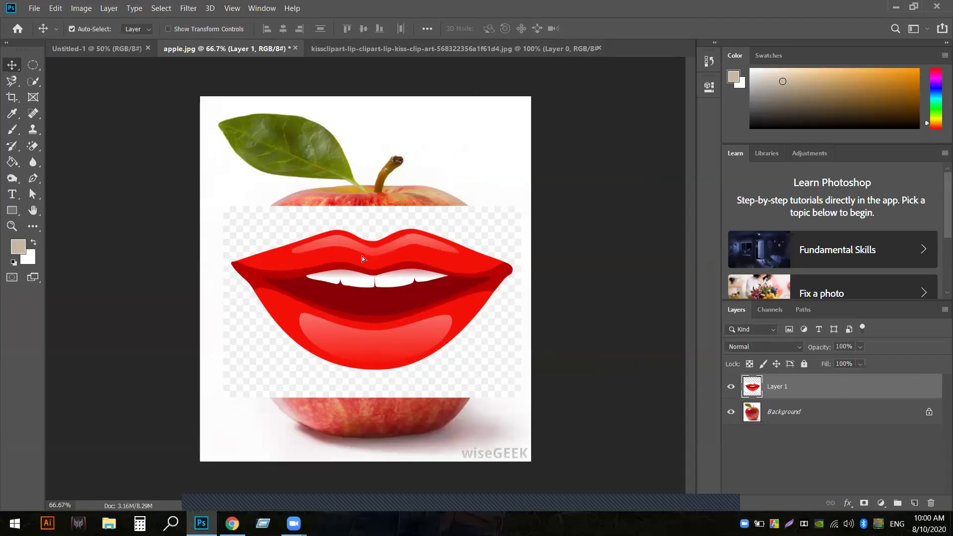
left_click_drag(354, 261, 347, 238)
Scale the lips layer proportionally to about 57%, center it on the apple, and turn the transform controls off again
left_click(168, 28)
left_click_drag(525, 396, 408, 321)
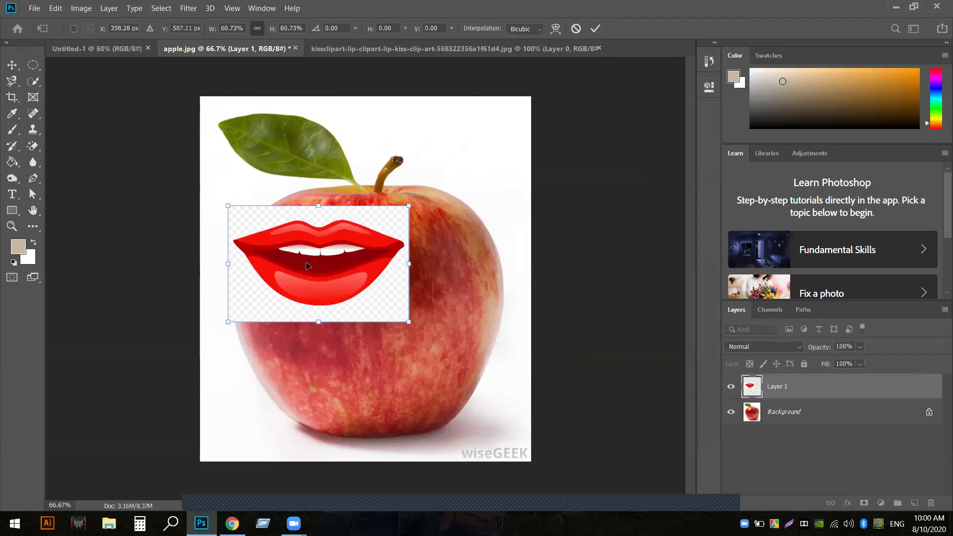
left_click_drag(305, 287, 352, 329)
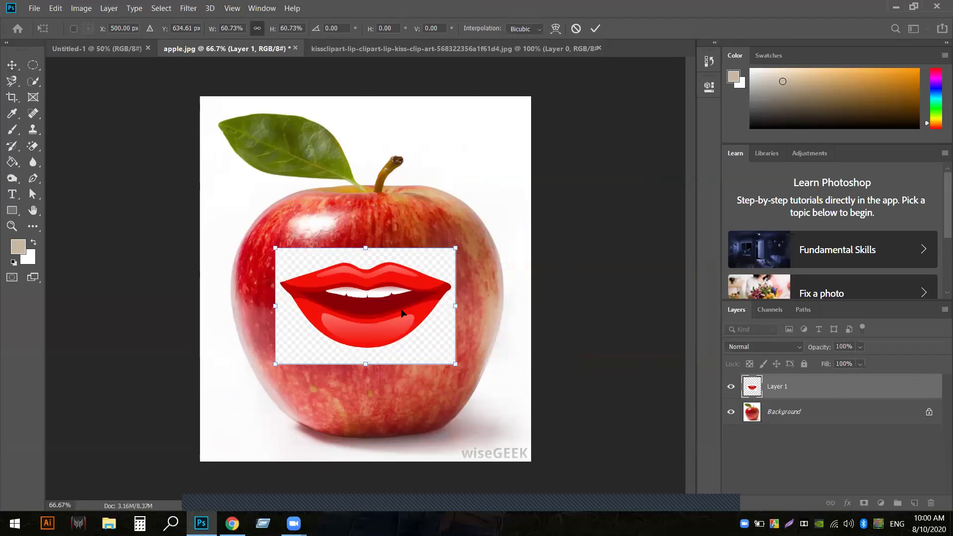
left_click_drag(455, 364, 446, 357)
left_click_drag(385, 332, 399, 333)
left_click_drag(410, 272, 407, 275)
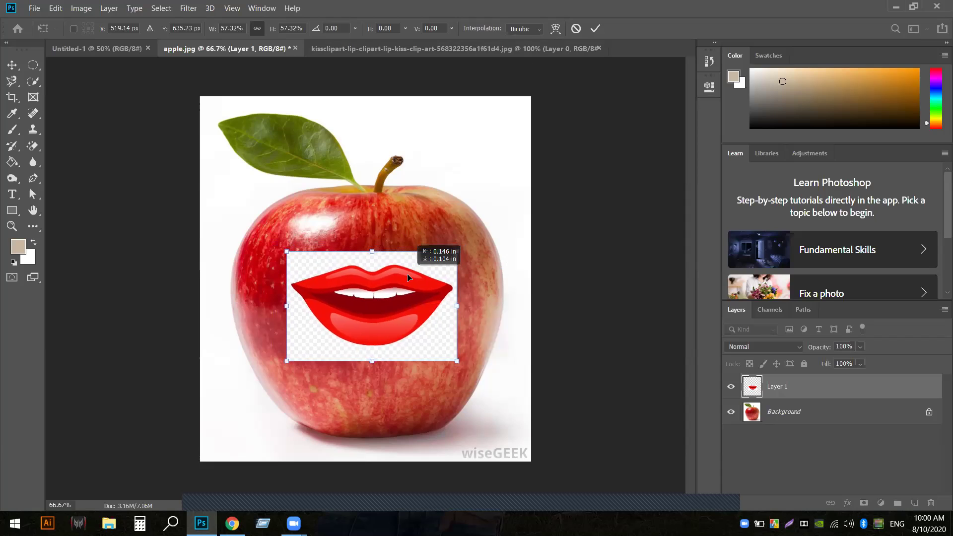
left_click(594, 29)
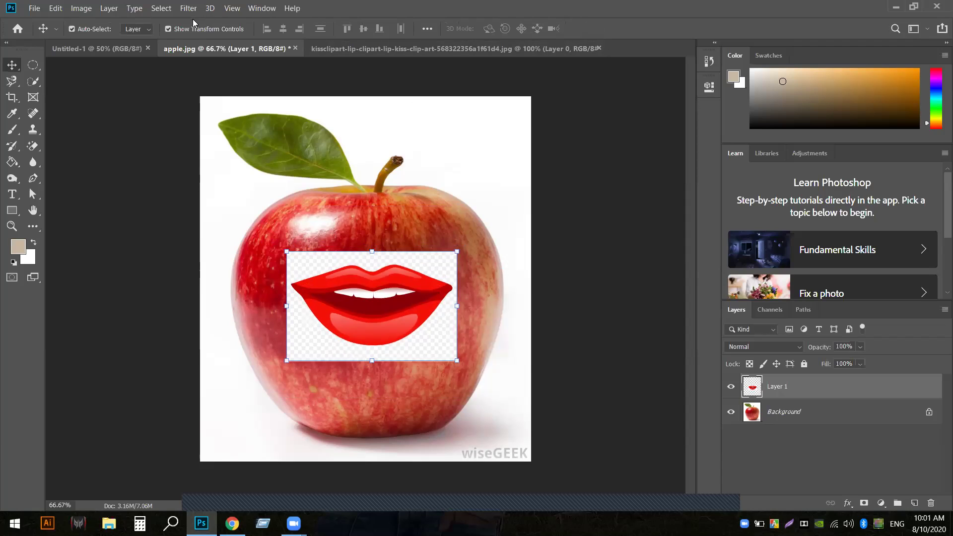
left_click(168, 29)
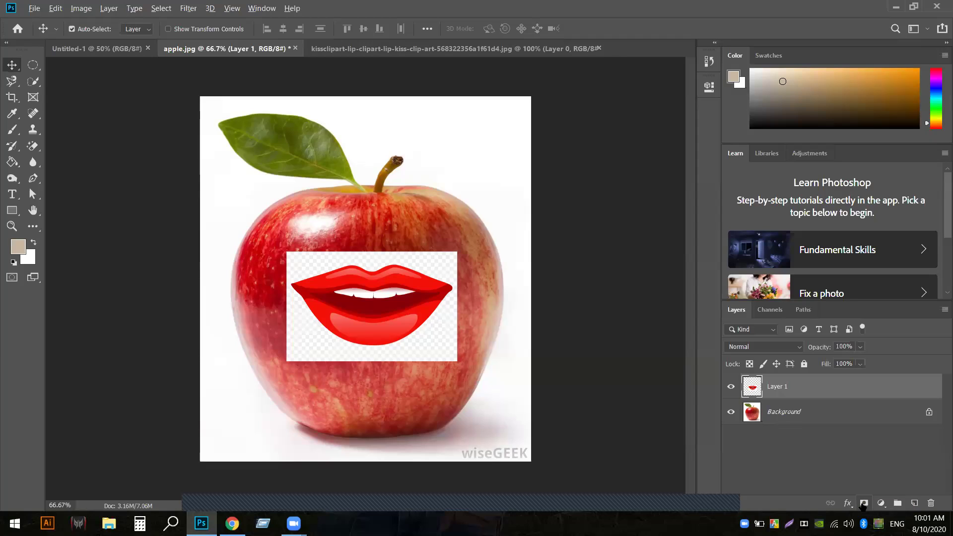
Add a black layer mask to the lips layer to hide it completely, and keep the mask selected for painting
left_click(863, 504, "alt")
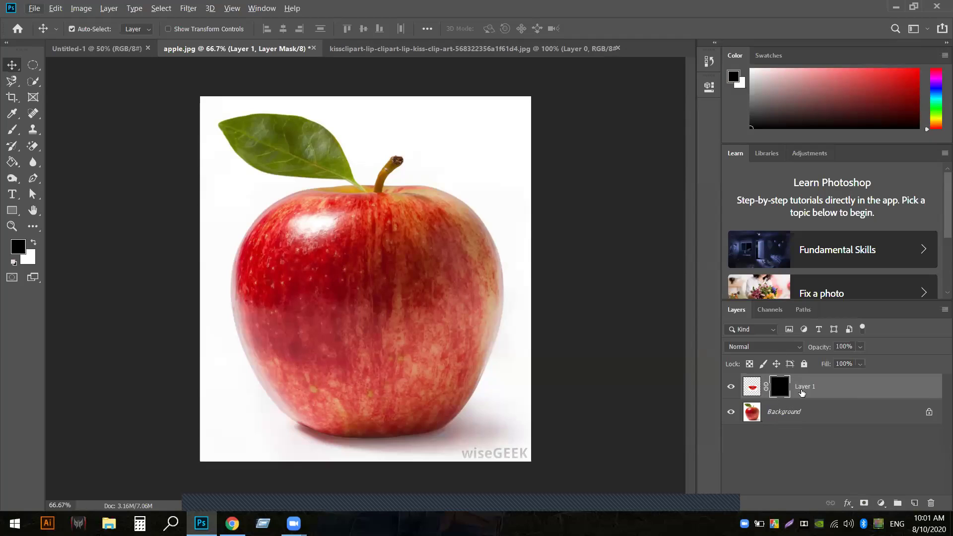
left_click(754, 391)
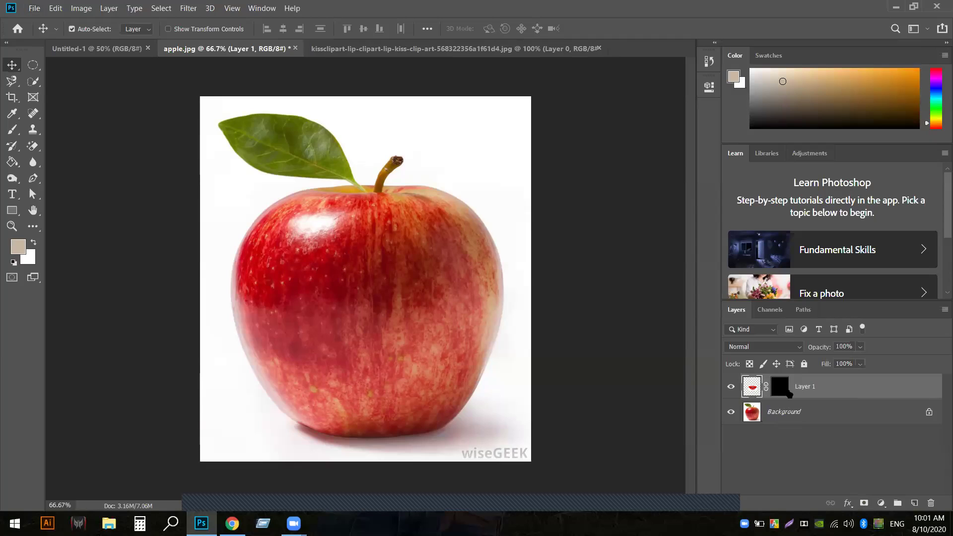
left_click(789, 394)
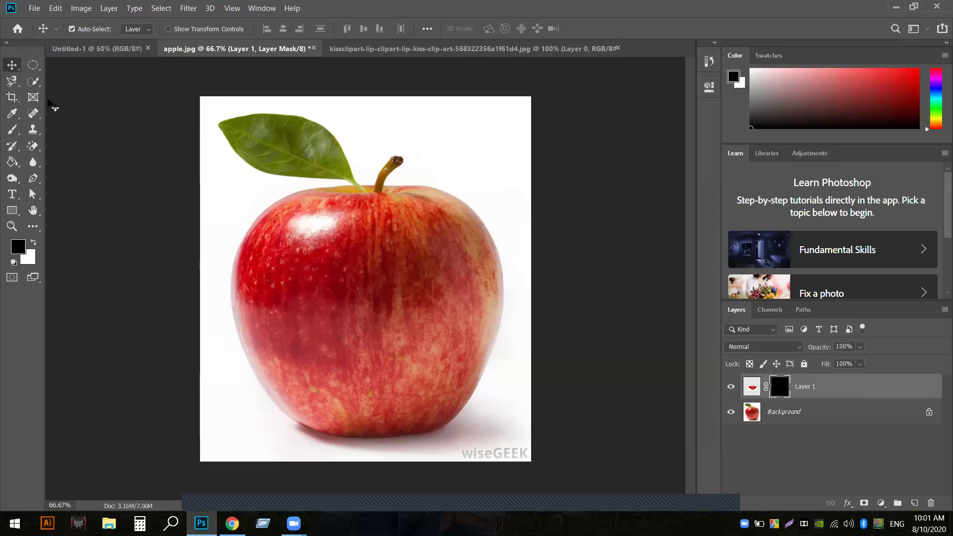
Paint white on the layer mask with a 125 px soft brush to reveal the lips on the apple
left_click(12, 130)
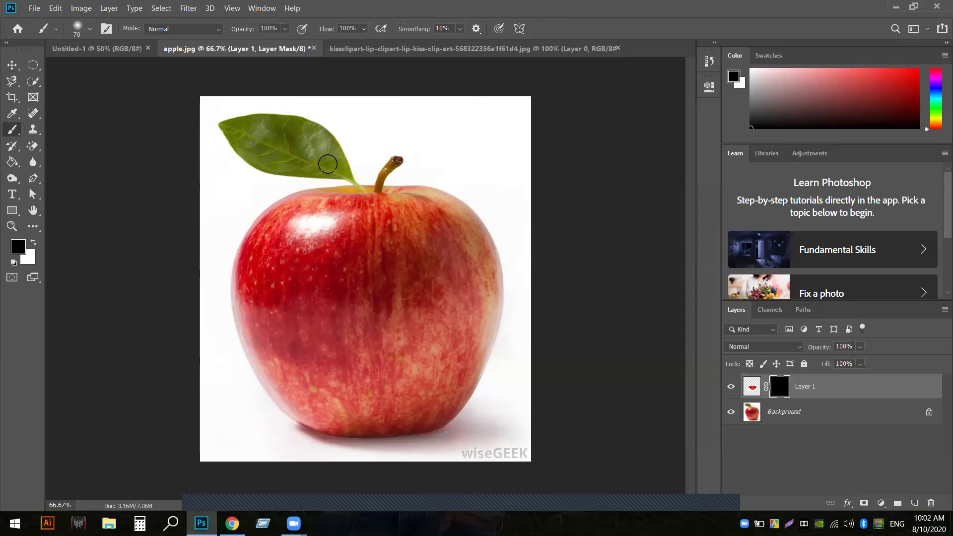
key("ctrl+plus")
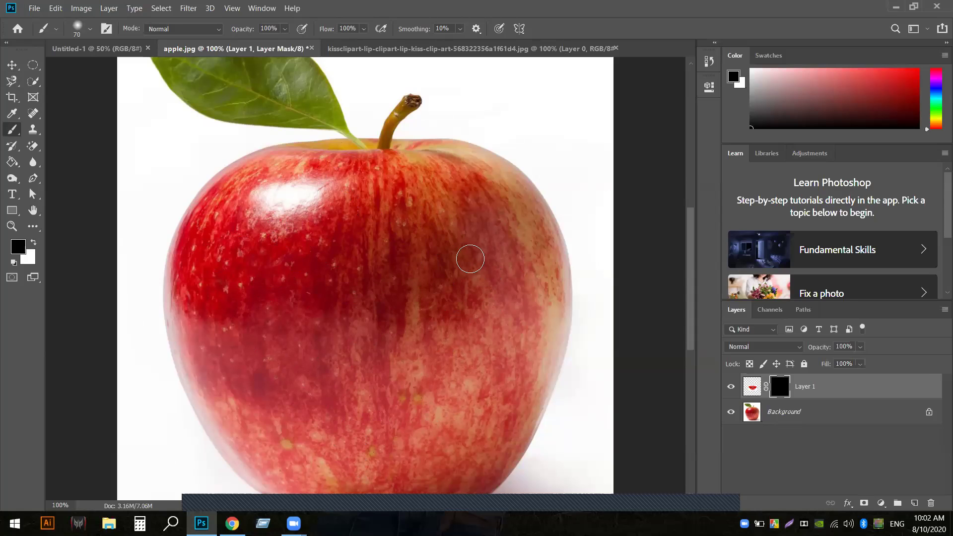
scroll(397, 313, "down", 2)
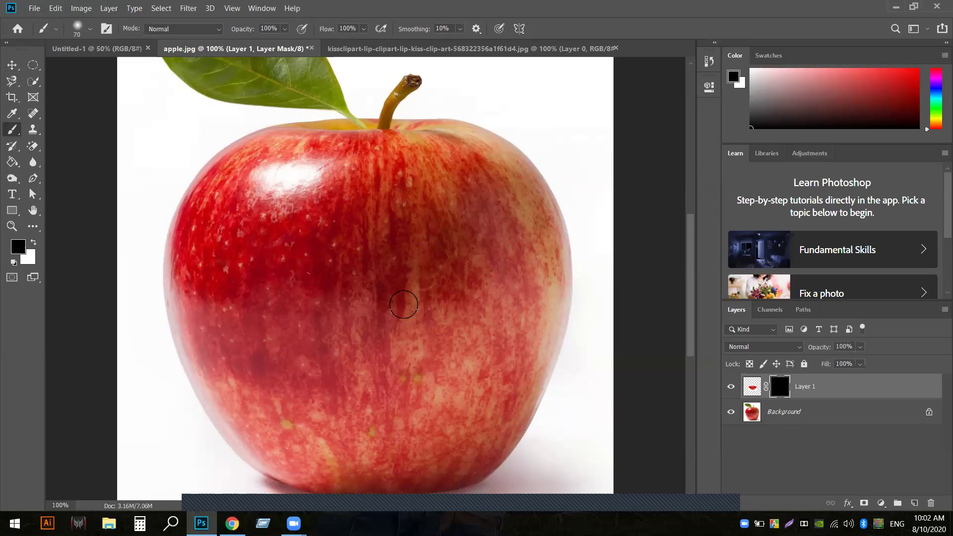
scroll(397, 314, "down", 3)
scroll(406, 302, "up", 2)
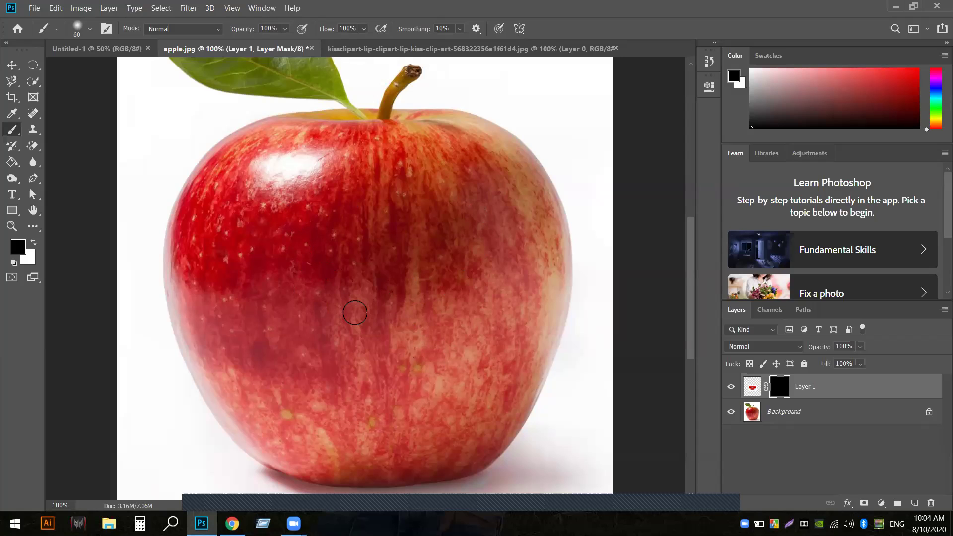
key("bracketright")
key("bracketright")
key("bracketright")
key("bracketright")
key("bracketright")
key("bracketleft")
key("bracketleft")
key("bracketleft")
key("bracketleft")
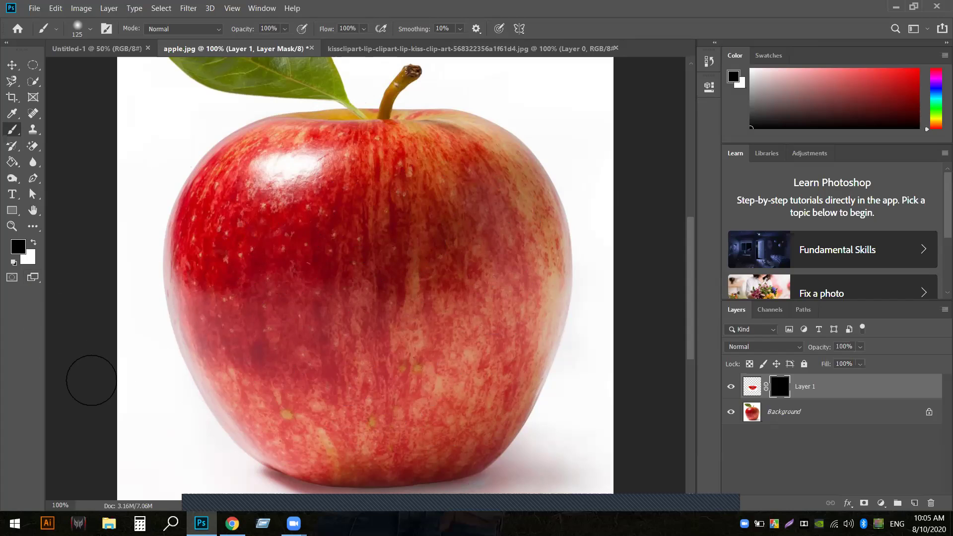
left_click(34, 243)
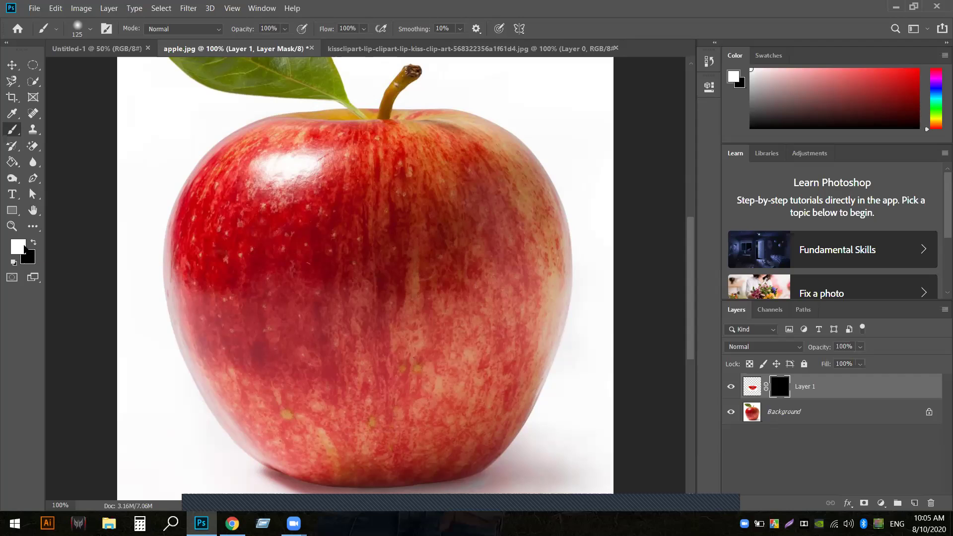
mouse_move(263, 234)
left_mouse_down()
mouse_move(281, 270)
mouse_move(321, 264)
mouse_move(372, 230)
mouse_move(397, 230)
mouse_move(441, 269)
mouse_move(469, 247)
mouse_move(490, 270)
mouse_move(481, 292)
mouse_move(459, 301)
mouse_move(347, 316)
mouse_move(291, 312)
mouse_move(288, 228)
mouse_move(334, 217)
mouse_move(457, 216)
mouse_move(461, 263)
mouse_move(436, 297)
mouse_move(350, 329)
mouse_move(423, 329)
mouse_move(472, 234)
mouse_move(369, 253)
mouse_move(306, 284)
mouse_move(335, 335)
mouse_move(356, 338)
mouse_move(328, 291)
mouse_move(312, 227)
mouse_move(474, 230)
mouse_move(329, 310)
mouse_move(435, 336)
mouse_move(422, 339)
mouse_move(464, 308)
mouse_move(470, 316)
mouse_move(411, 330)
mouse_move(289, 328)
mouse_move(276, 309)
mouse_move(281, 239)
mouse_move(270, 227)
mouse_move(348, 236)
mouse_move(468, 273)
mouse_move(464, 334)
mouse_move(448, 342)
mouse_move(472, 311)
mouse_move(261, 328)
mouse_move(315, 346)
left_mouse_up()
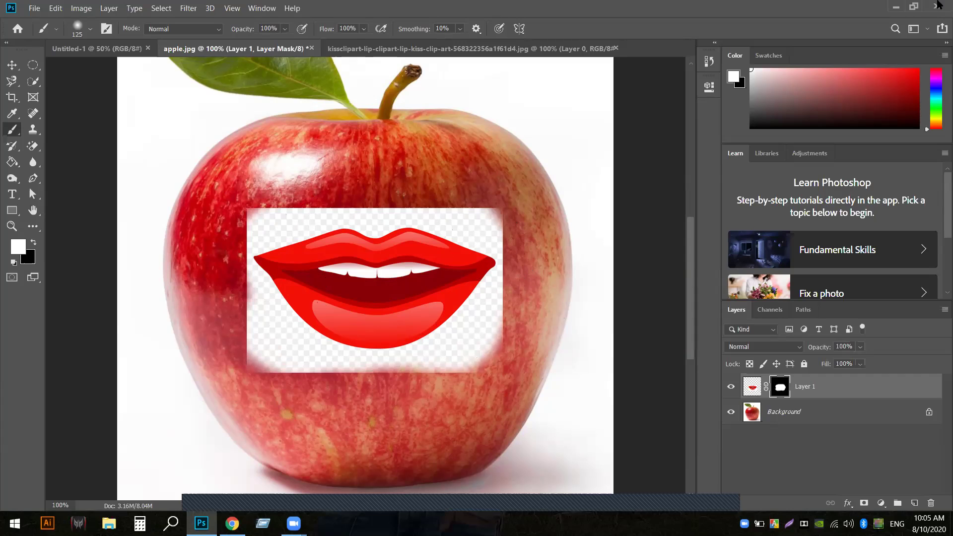
Paint black on the mask around the lips with a soft brush, reduced to 90 px, to hide the checkered background
left_click(34, 243)
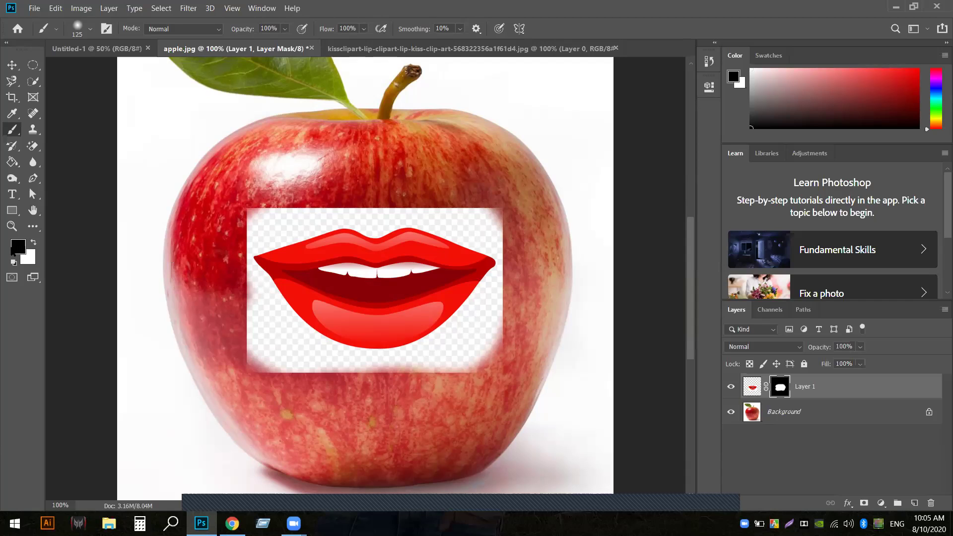
mouse_move(255, 192)
left_mouse_down()
mouse_move(245, 218)
mouse_move(254, 232)
mouse_move(268, 206)
mouse_move(310, 183)
mouse_move(340, 191)
mouse_move(357, 173)
left_mouse_up()
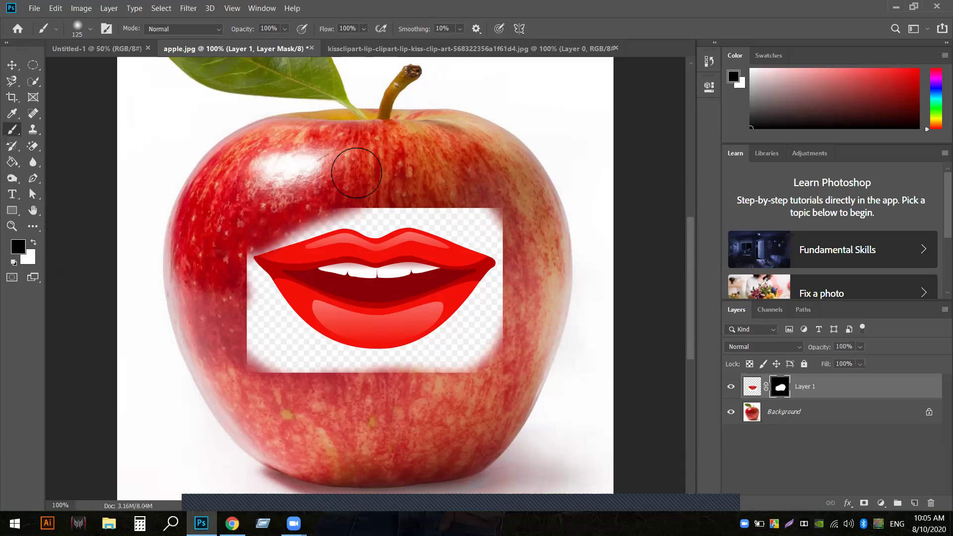
key("bracketleft")
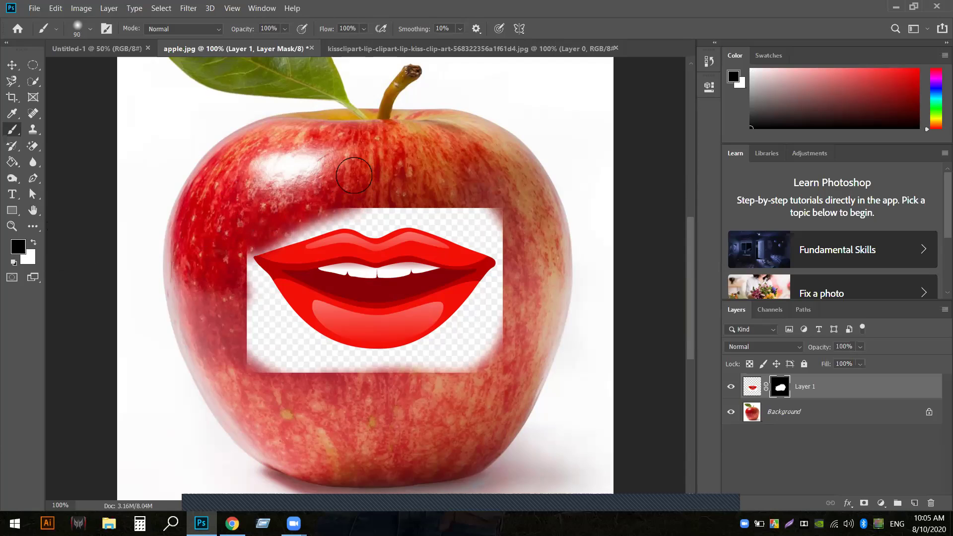
mouse_move(375, 221)
left_mouse_down()
mouse_move(378, 211)
mouse_move(446, 210)
mouse_move(494, 254)
mouse_move(492, 217)
left_mouse_up()
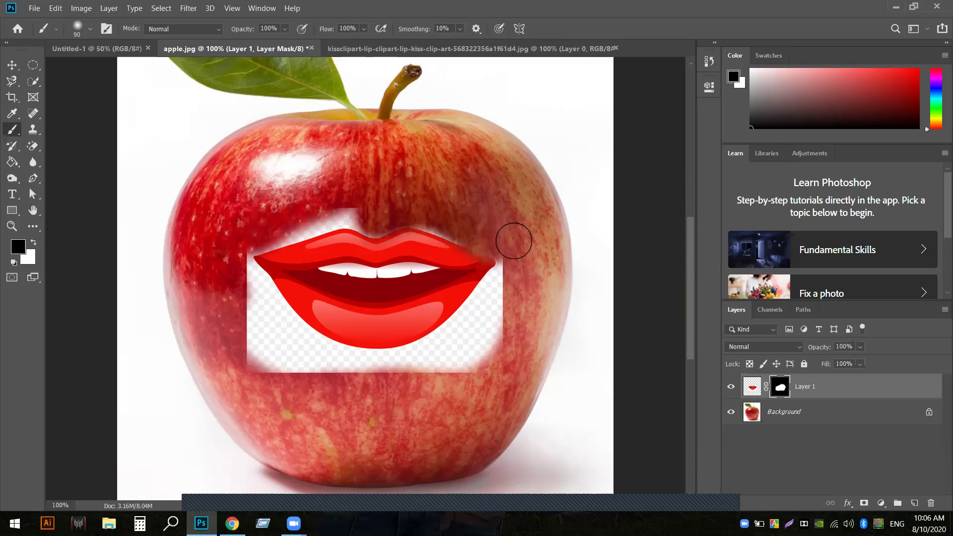
key("ctrl+z")
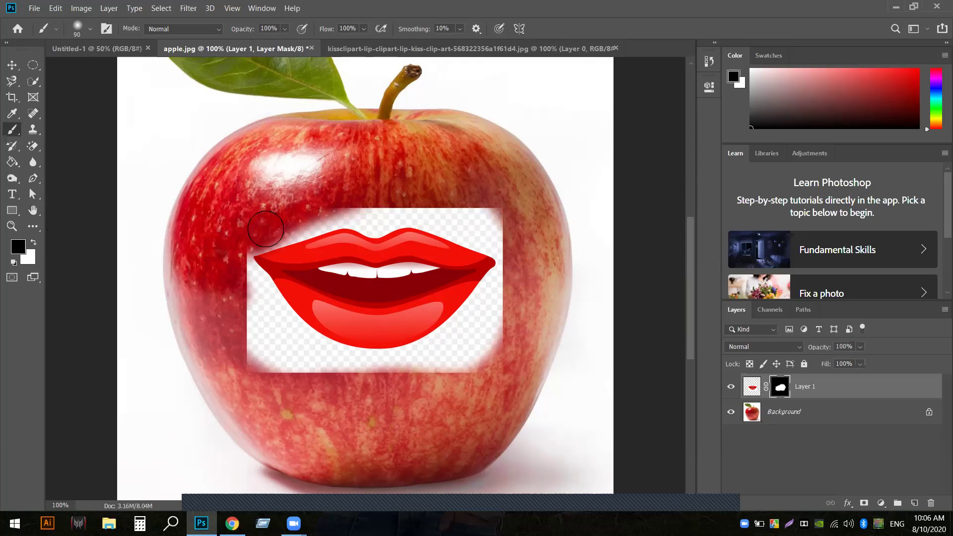
mouse_move(279, 225)
left_mouse_down()
mouse_move(352, 202)
mouse_move(372, 217)
mouse_move(385, 206)
mouse_move(423, 204)
mouse_move(472, 216)
mouse_move(516, 249)
mouse_move(533, 302)
left_mouse_up()
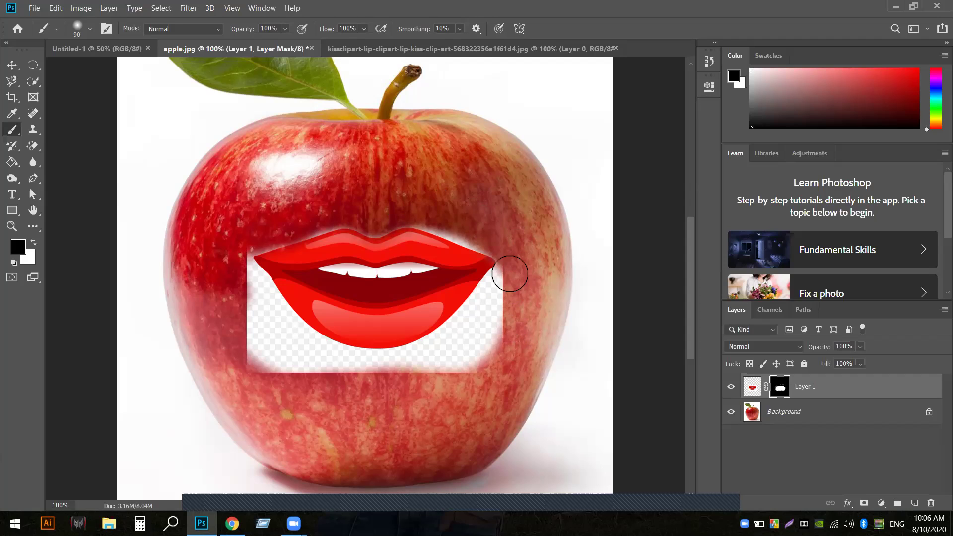
mouse_move(510, 280)
left_mouse_down()
mouse_move(479, 334)
mouse_move(436, 362)
mouse_move(498, 356)
mouse_move(454, 369)
mouse_move(322, 379)
mouse_move(263, 345)
mouse_move(233, 265)
mouse_move(276, 330)
mouse_move(337, 366)
mouse_move(409, 373)
mouse_move(420, 365)
mouse_move(377, 372)
mouse_move(410, 373)
mouse_move(447, 358)
mouse_move(488, 306)
left_mouse_up()
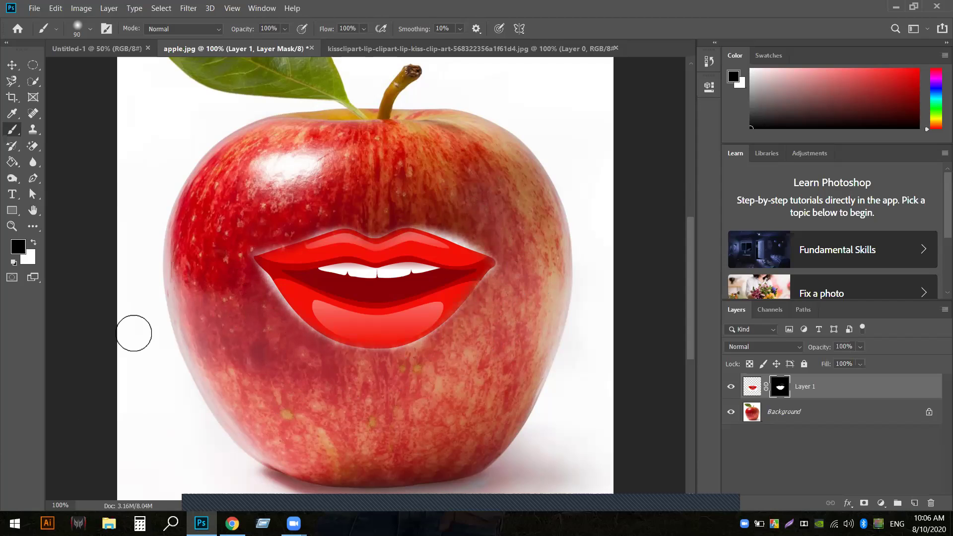
Paint black on the layer mask with the 90 px soft brush to remove the remaining white fringe around the lips
key("ctrl+plus")
mouse_move(114, 322)
left_mouse_down()
mouse_move(129, 283)
mouse_move(182, 366)
mouse_move(250, 424)
mouse_move(185, 367)
left_mouse_up()
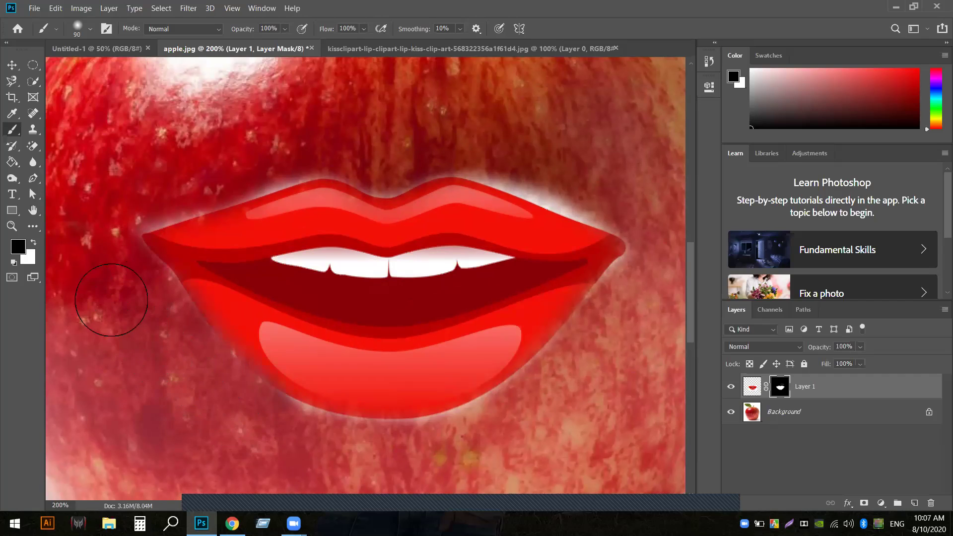
mouse_move(308, 456)
left_mouse_down()
mouse_move(416, 462)
mouse_move(488, 450)
mouse_move(584, 359)
mouse_move(642, 285)
left_mouse_up()
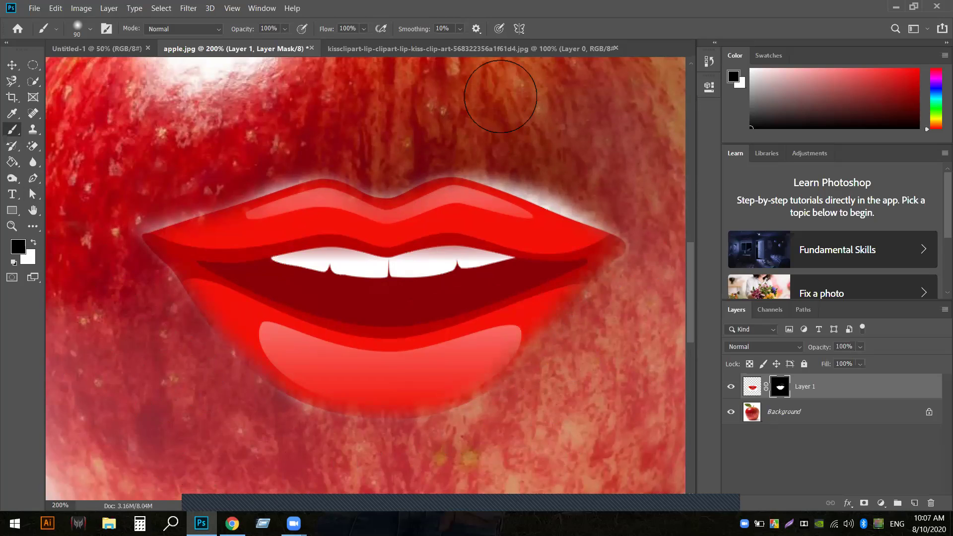
scroll(504, 107, "up", 3)
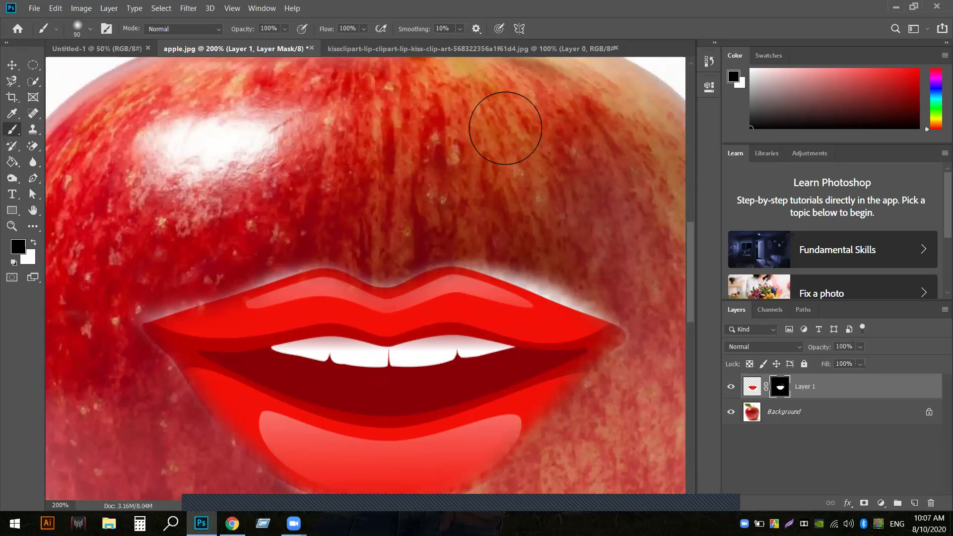
scroll(508, 159, "up", 2)
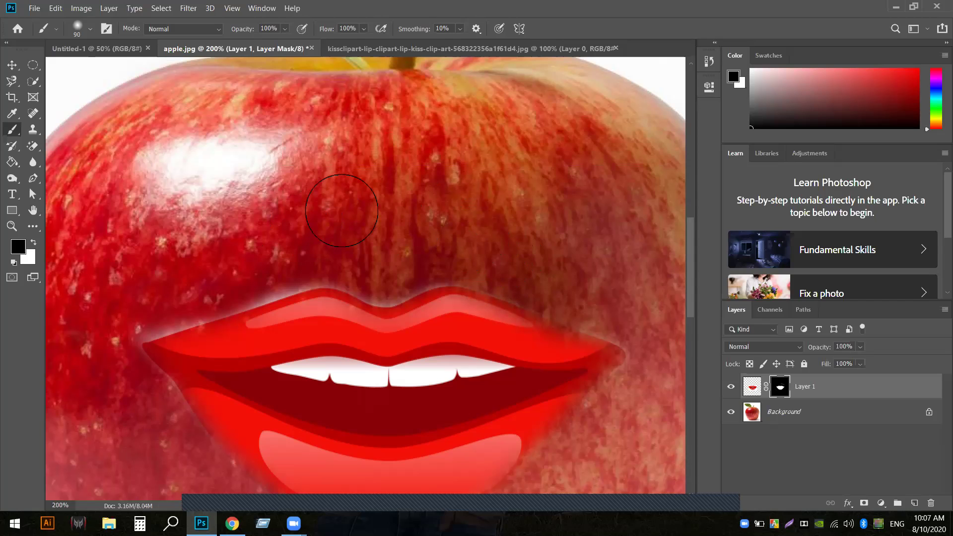
scroll(342, 211, "up", 1)
Paint black over the lips themselves on the layer mask to hide them, and undo those strokes
left_click_drag(140, 323, 365, 504)
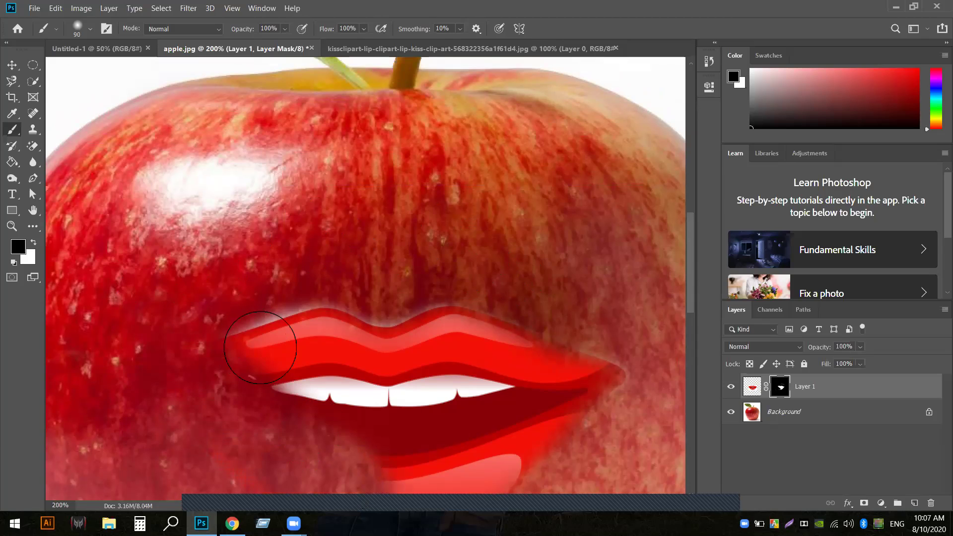
left_click_drag(274, 342, 506, 432)
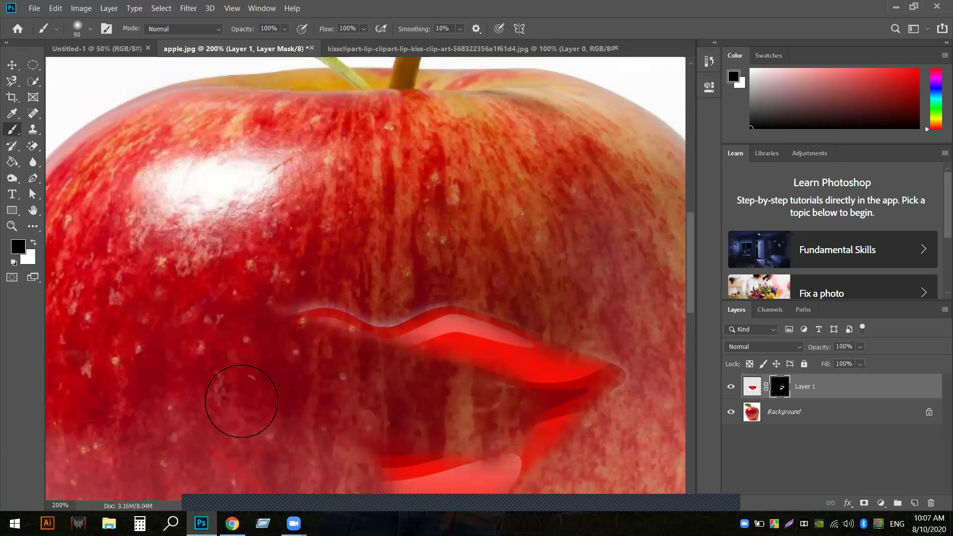
key("ctrl+z")
key("ctrl+z")
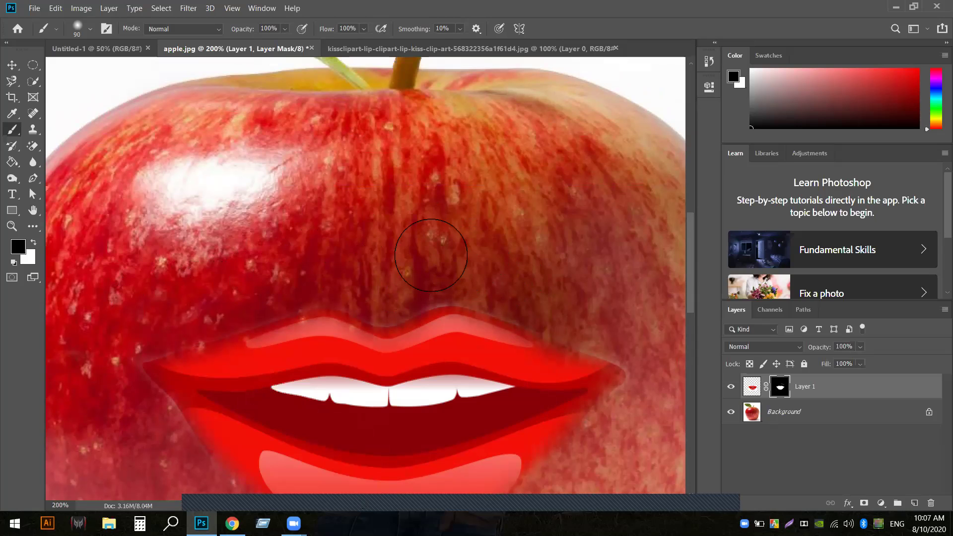
Move the masked lips layer slightly down and to the left on the apple
scroll(550, 287, "down", 3)
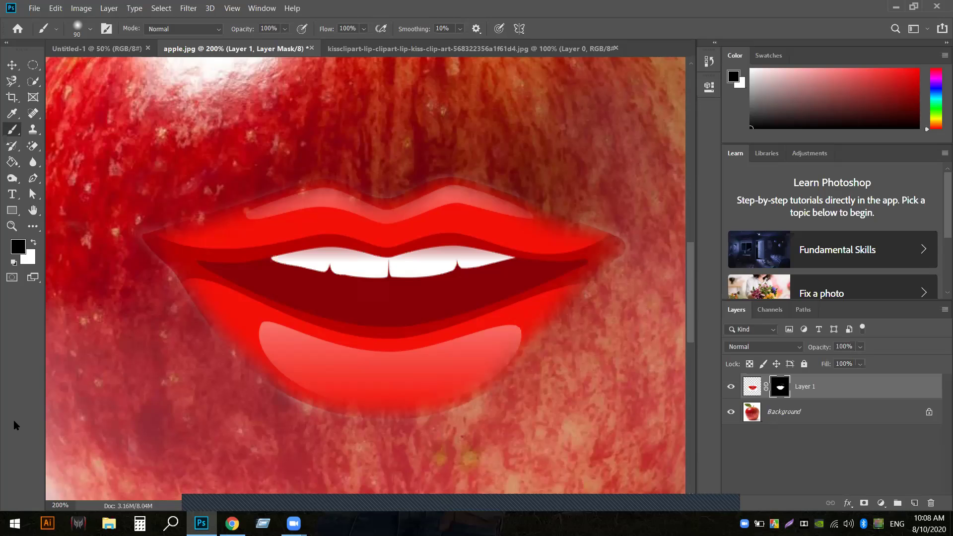
key("ctrl+minus")
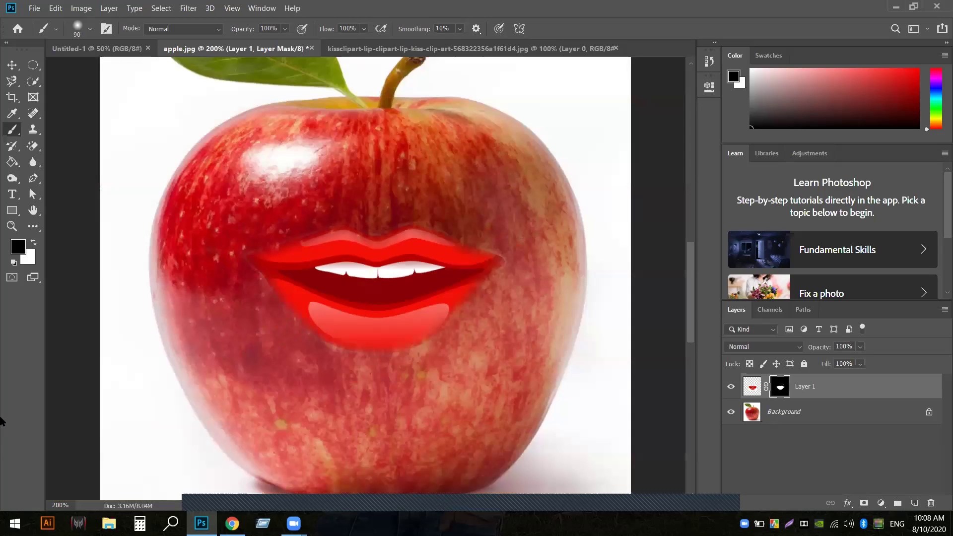
key("ctrl+minus")
key("ctrl+minus")
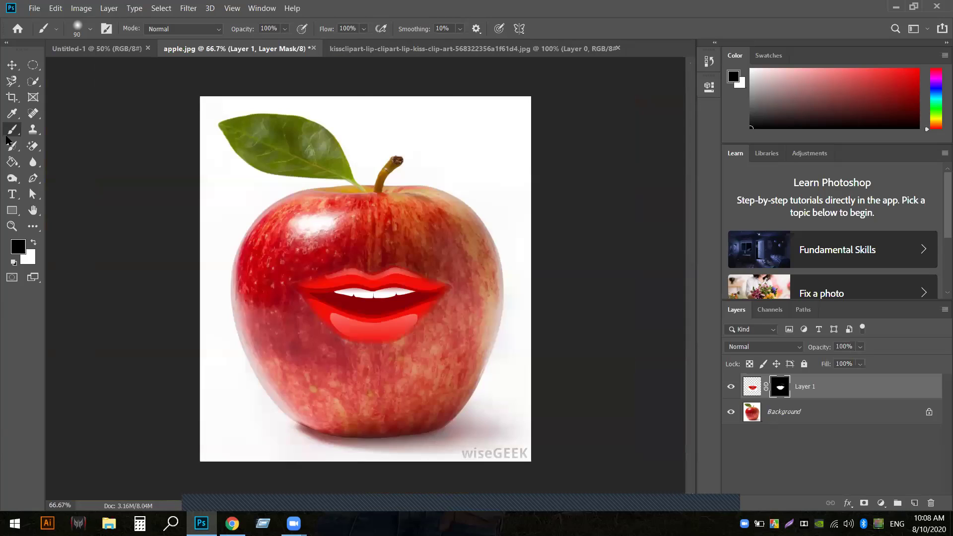
left_click(16, 66)
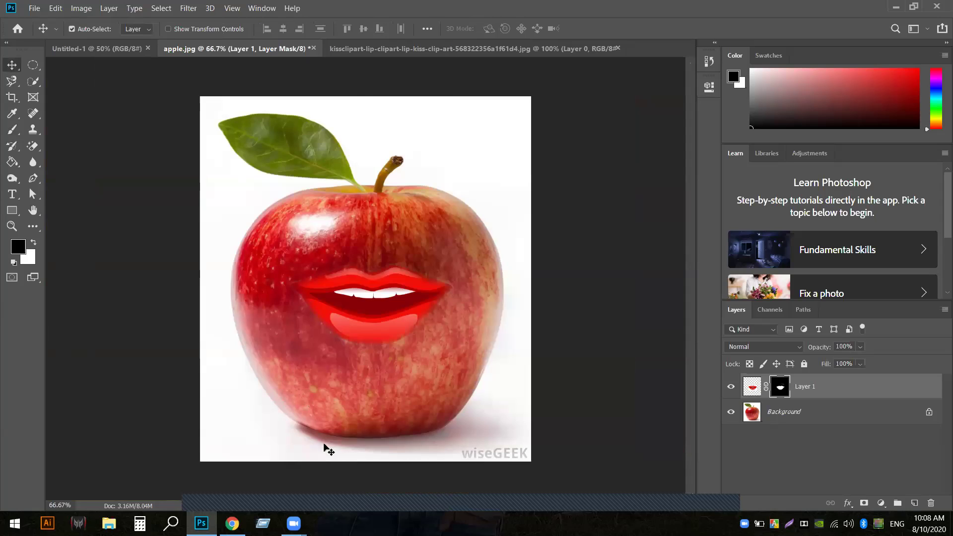
mouse_move(367, 338)
left_mouse_down()
mouse_move(347, 354)
mouse_move(356, 350)
left_mouse_up()
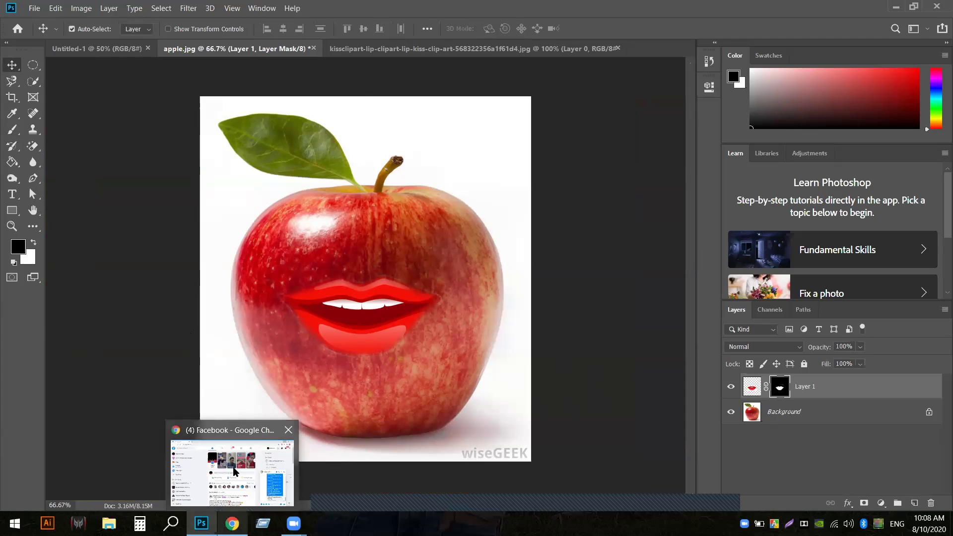
Switch to Chrome and open a new browser tab
left_click(233, 523)
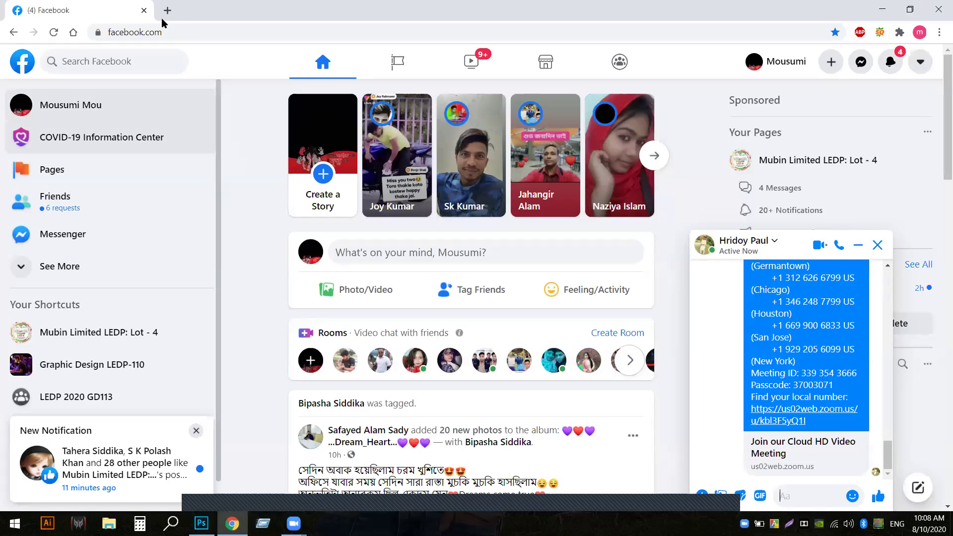
left_click(162, 19)
type("mo")
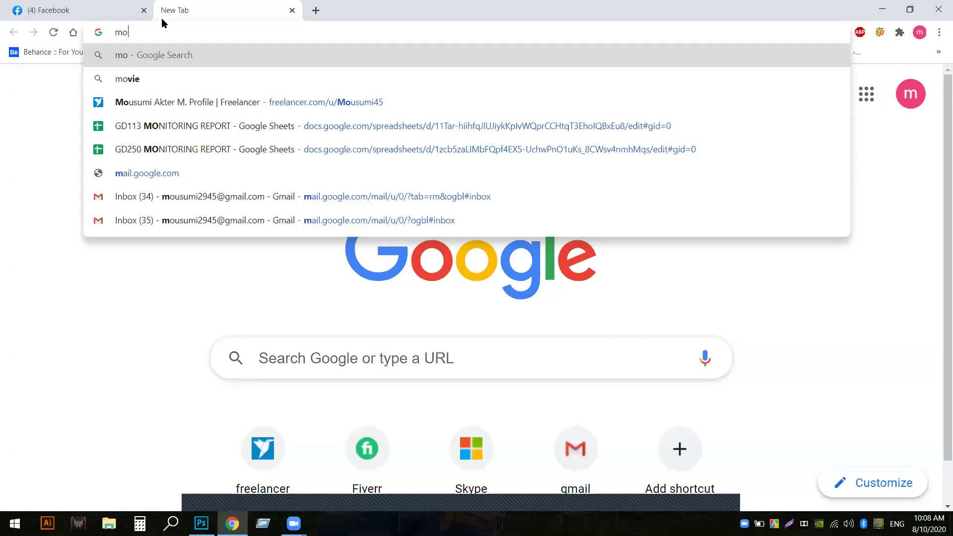
type("ris")
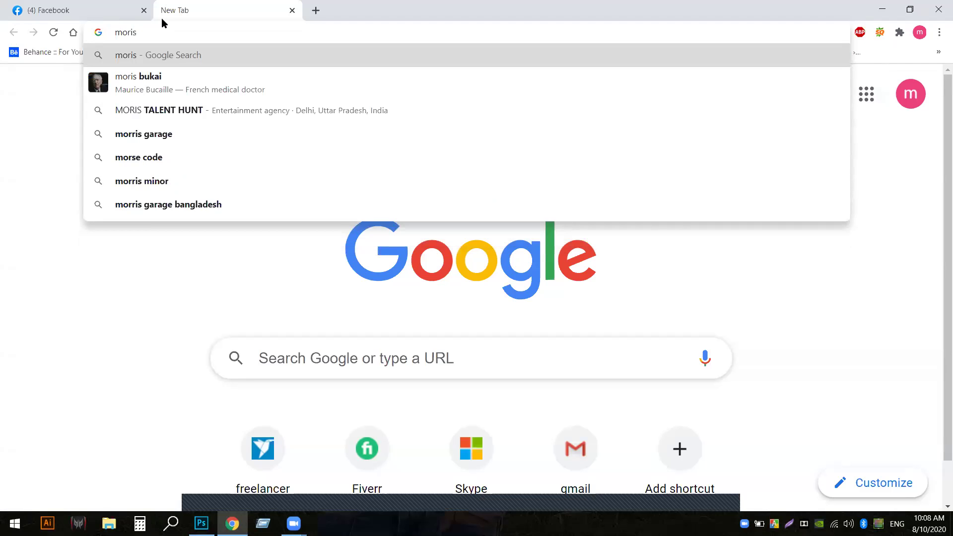
key("BackSpace")
key("BackSpace")
key("BackSpace")
key("BackSpace")
key("BackSpace")
key("BackSpace")
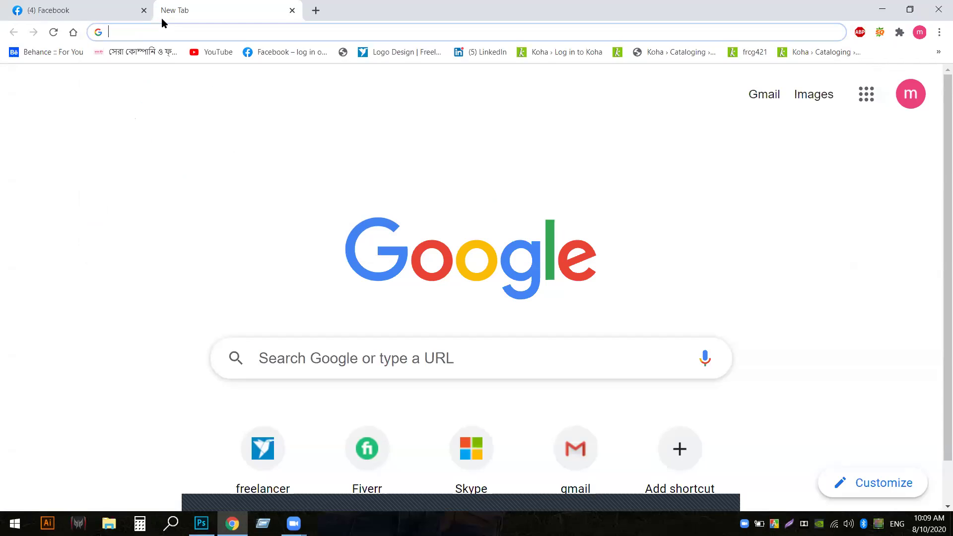
type("ch")
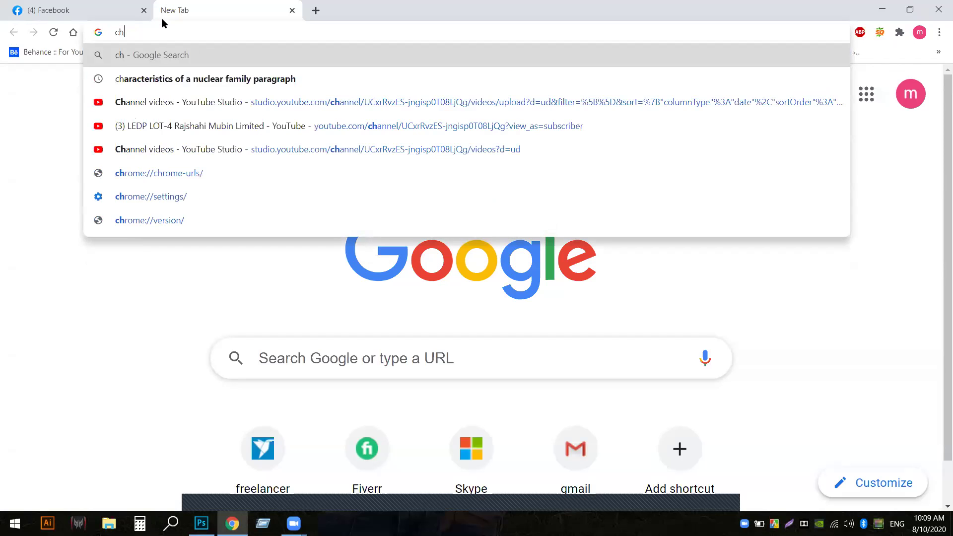
type("a")
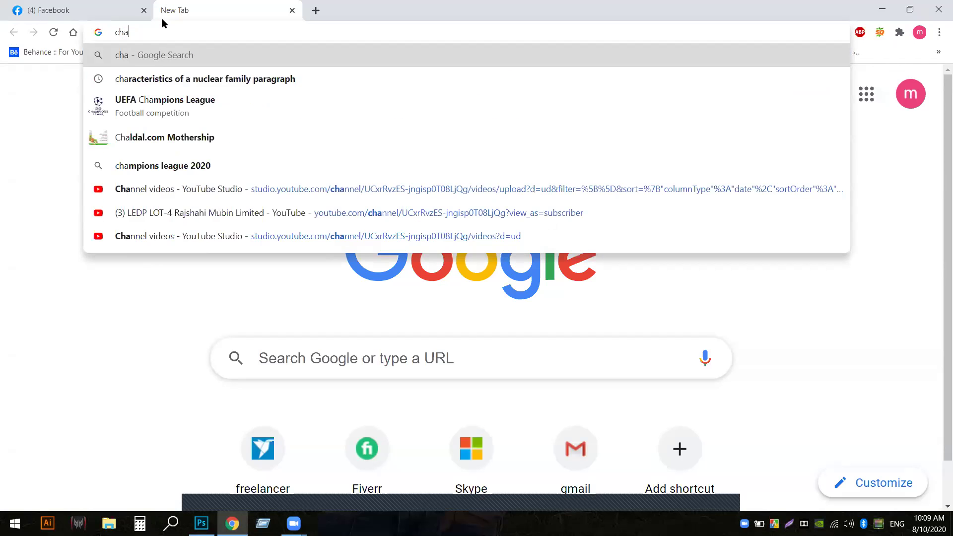
type("i")
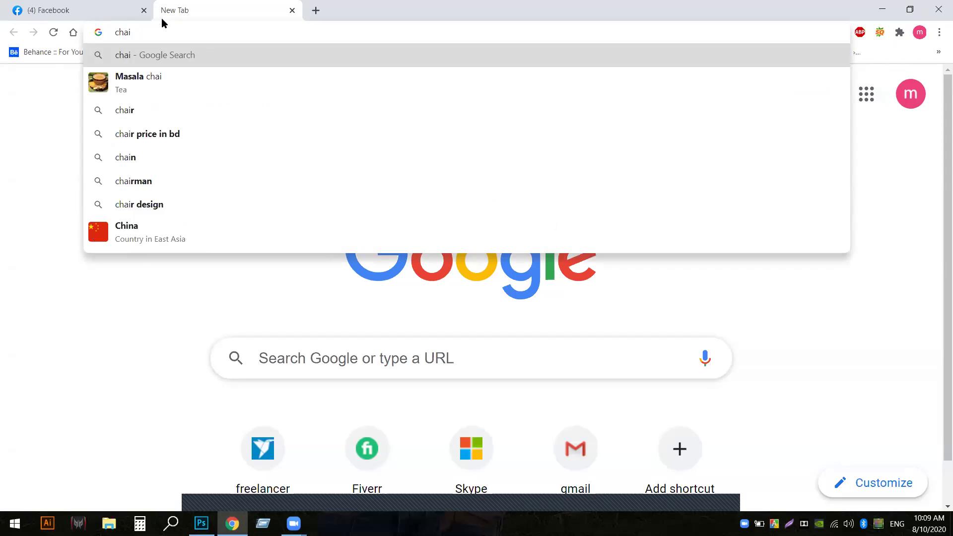
key("BackSpace")
type("i")
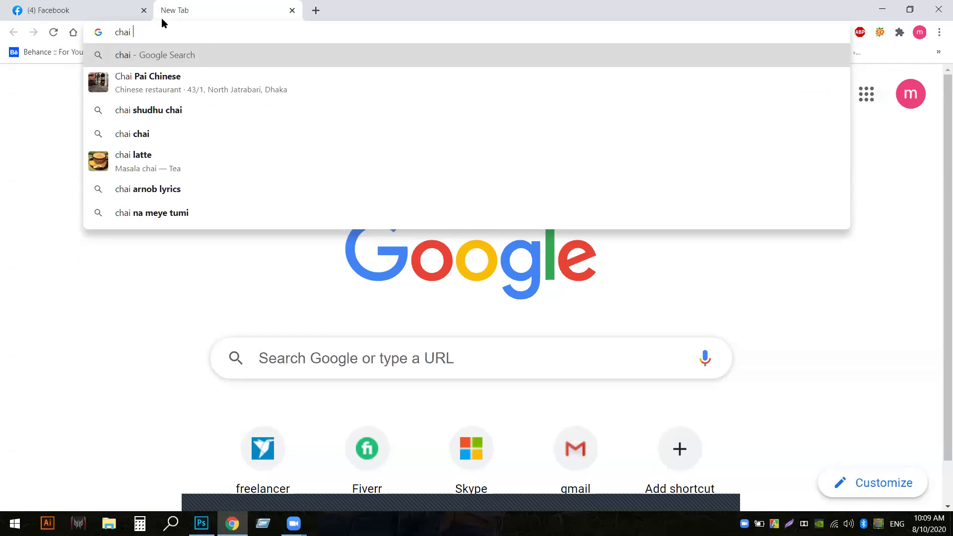
key("BackSpace")
key("BackSpace")
key("BackSpace")
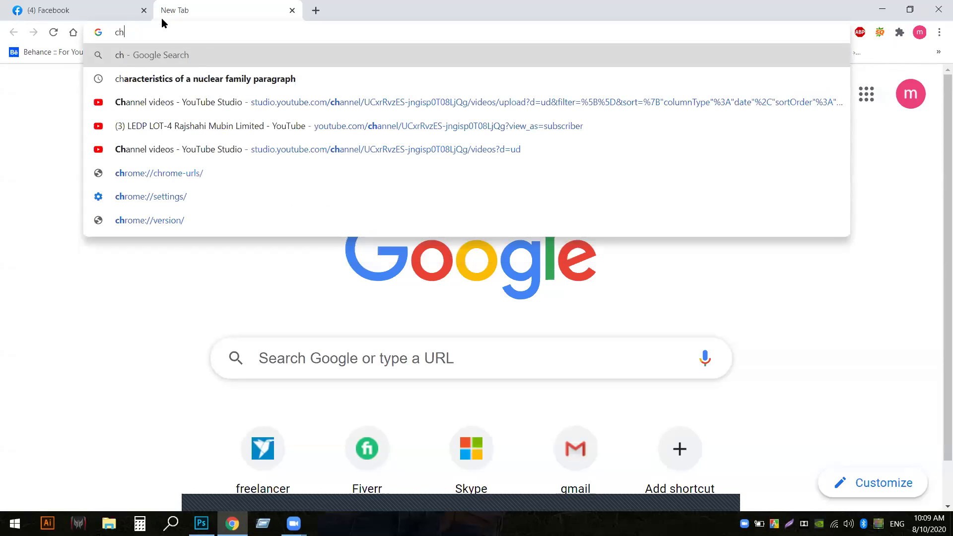
key("BackSpace")
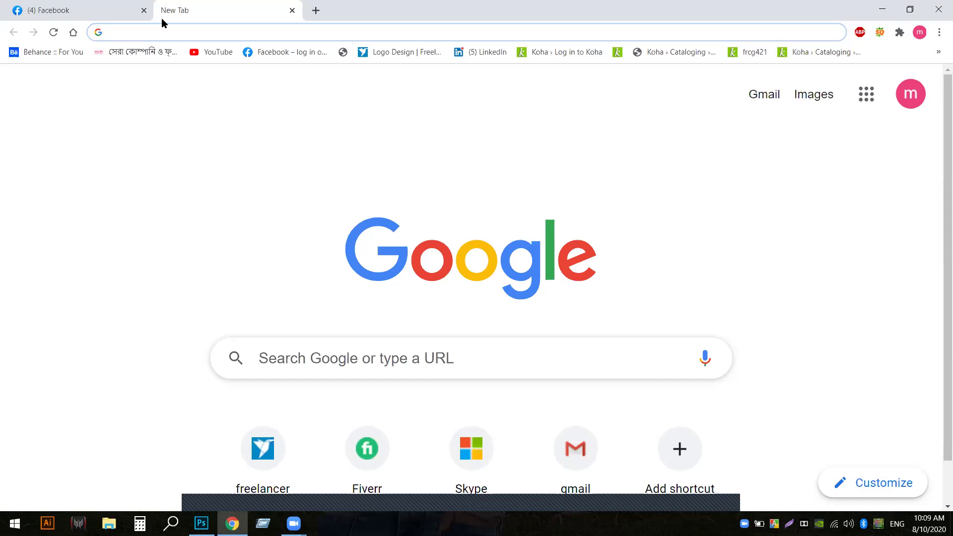
Search Google Images for "chilli" and open the preview of the Shutterstock picture with a single red pepper on white
type("c")
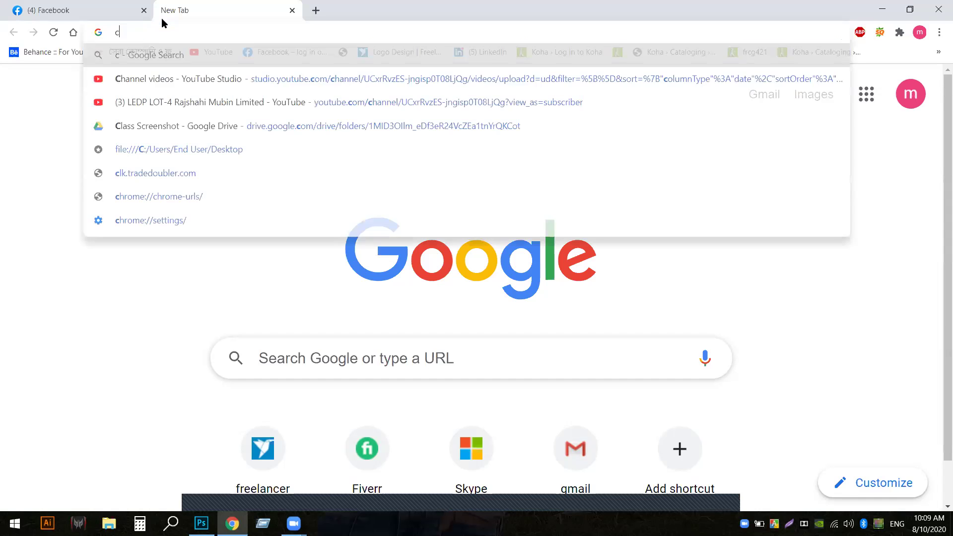
type("hi")
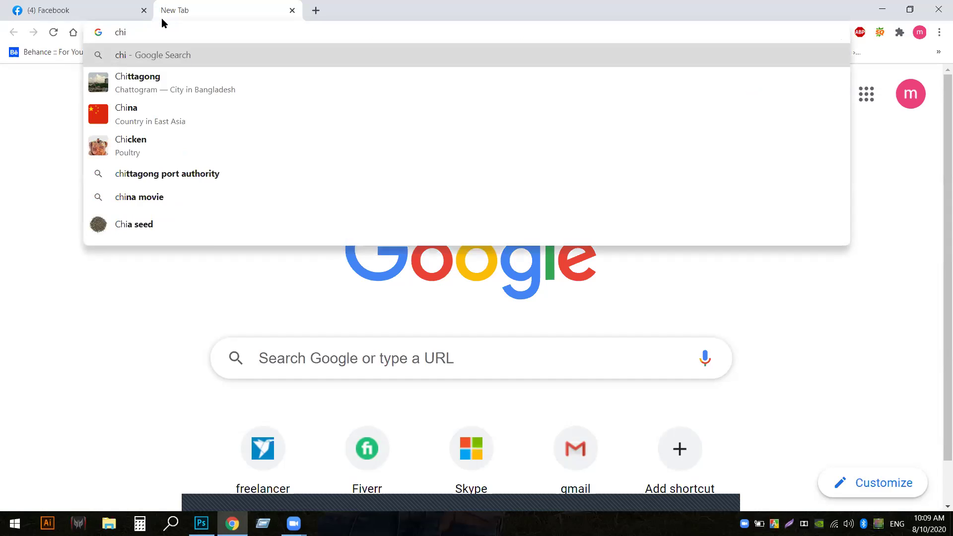
type("ll")
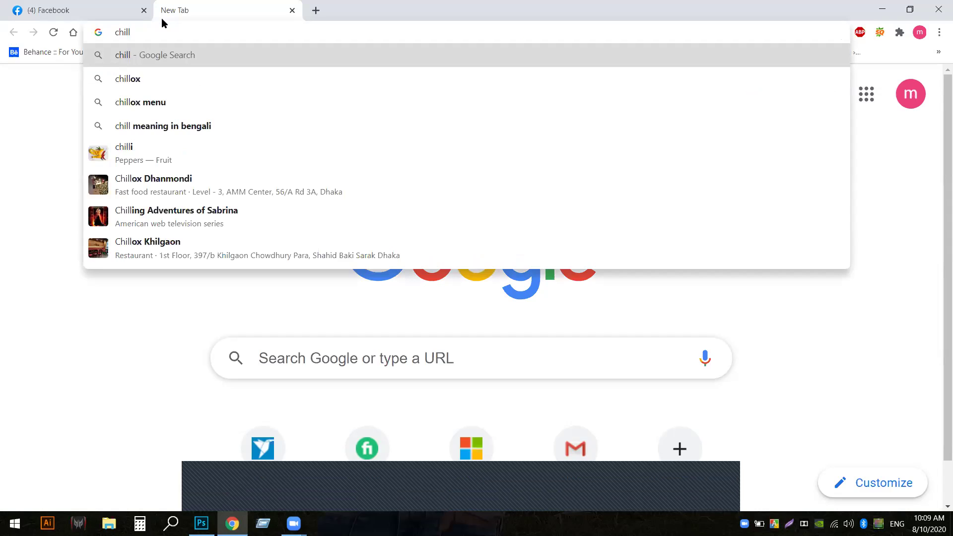
type("i")
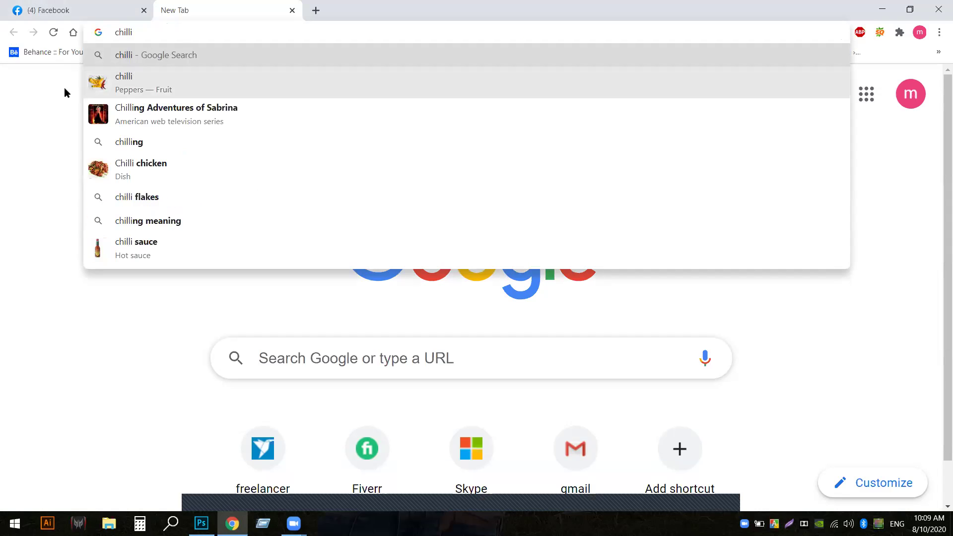
left_click(101, 86)
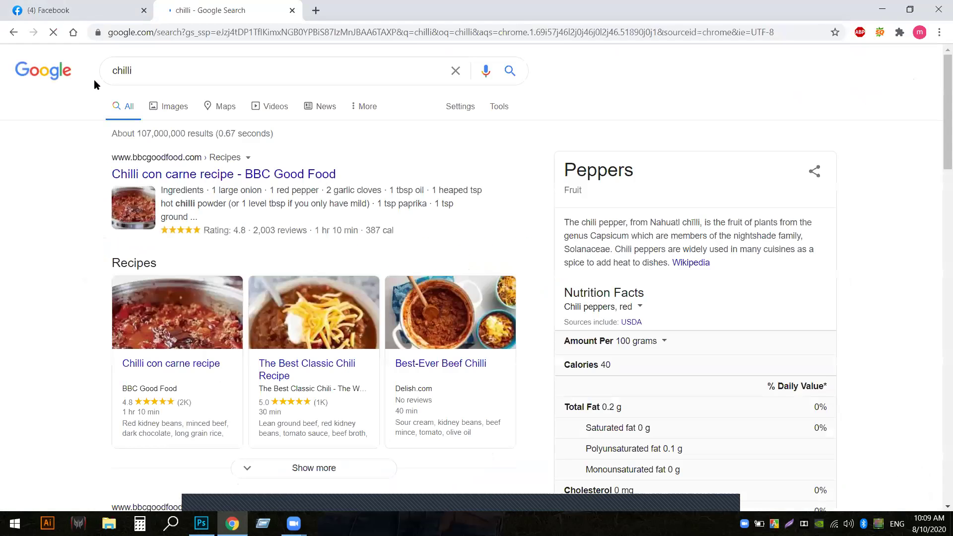
left_click(179, 110)
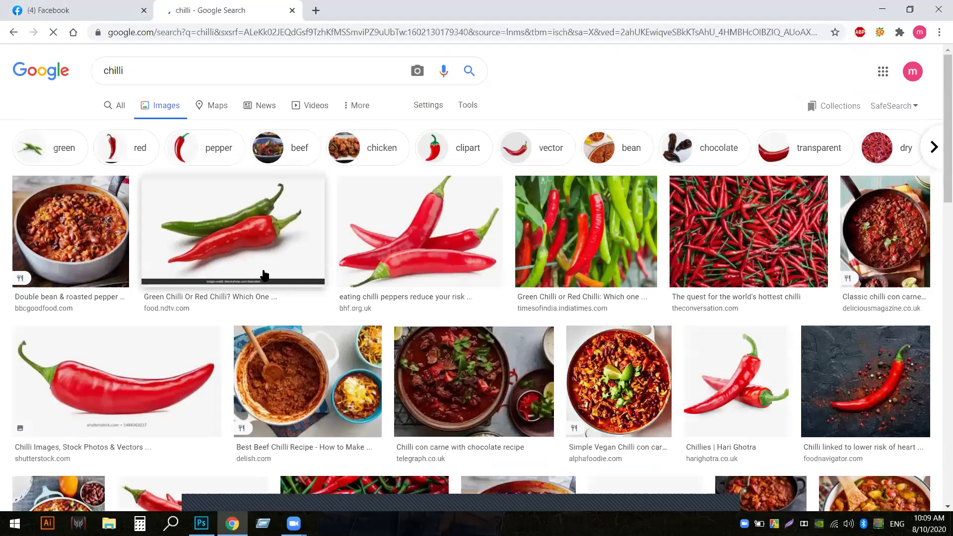
left_click(110, 391)
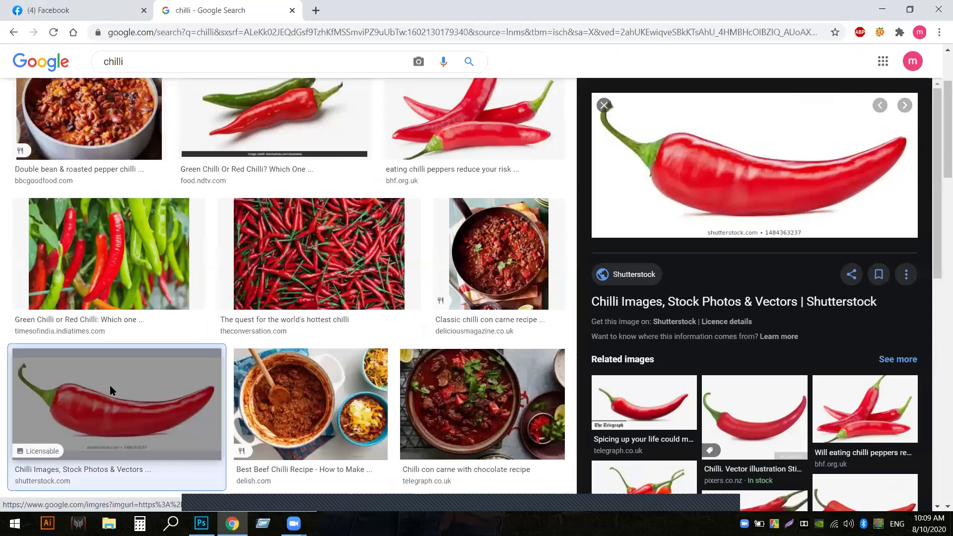
Try to save the Shutterstock chilli picture to New folder (6) in a format other than WEBP, and cancel the save
right_click(751, 164)
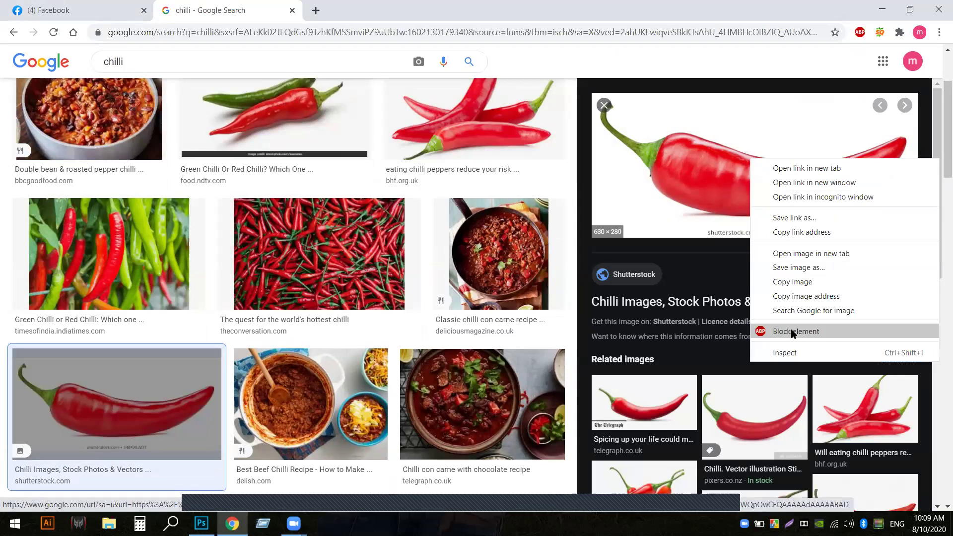
left_click(838, 271)
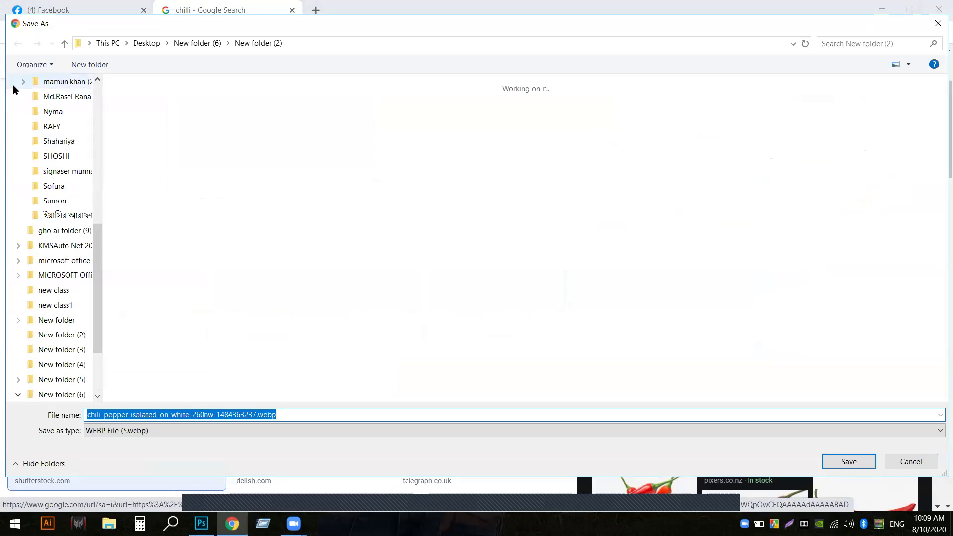
left_click(64, 43)
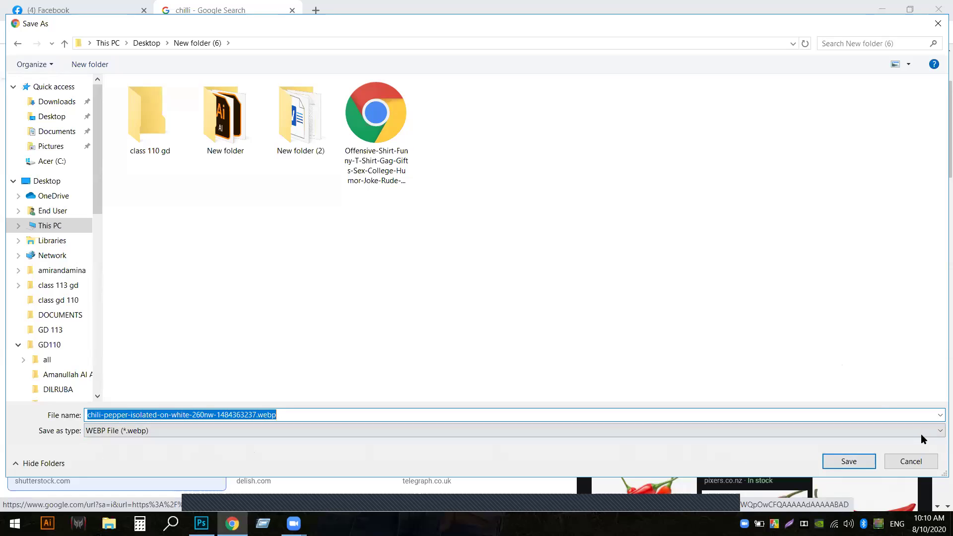
left_click(938, 431)
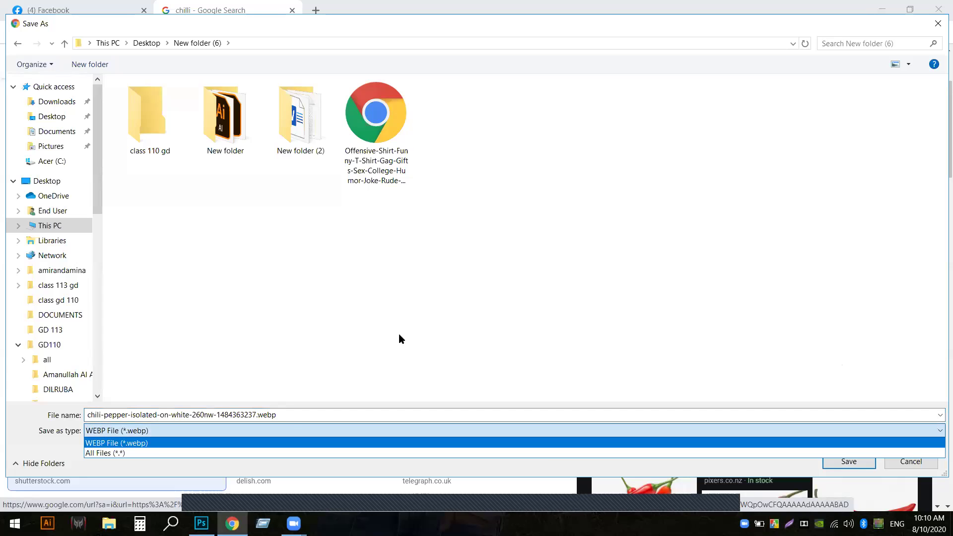
left_click(935, 27)
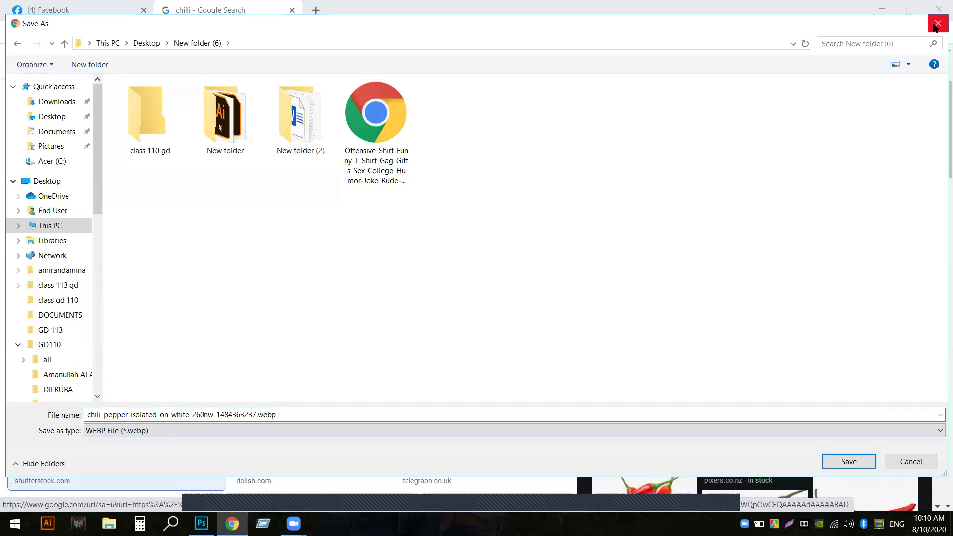
left_click(925, 462)
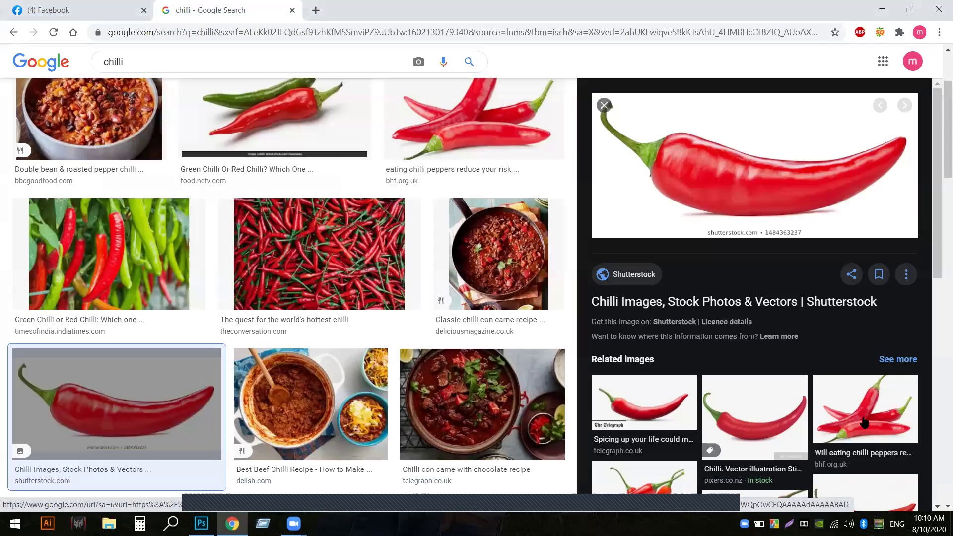
Search for "chilli png" in a new browser tab and show the image results
left_click(316, 10)
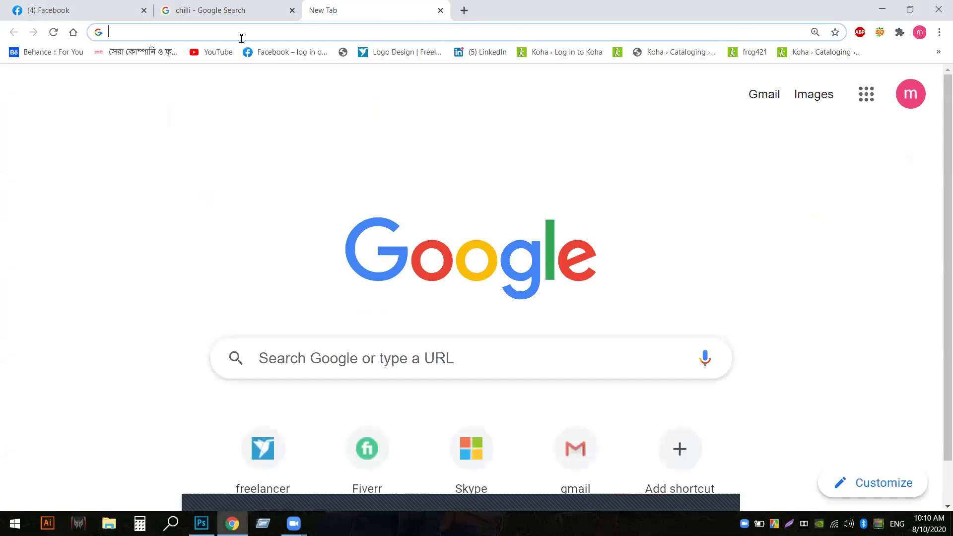
type("chilli")
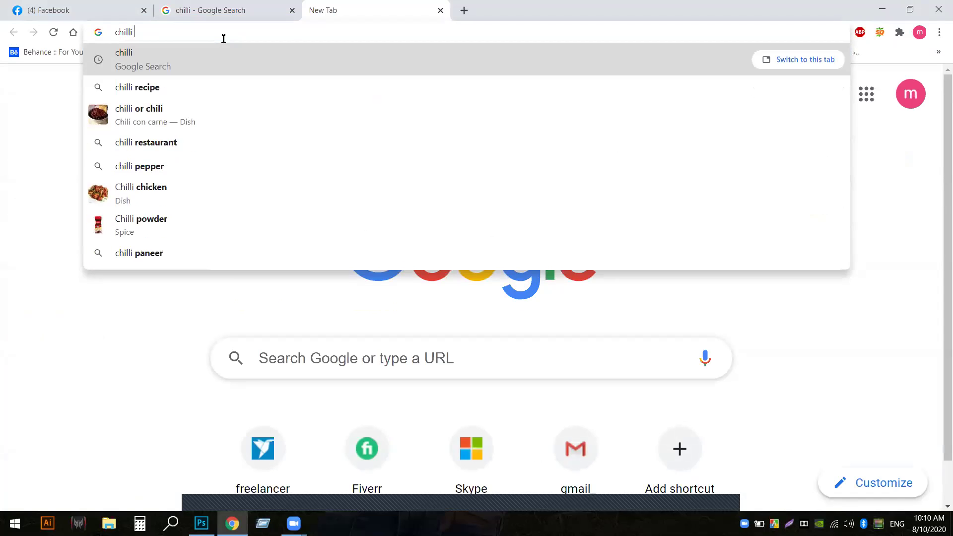
type(" png")
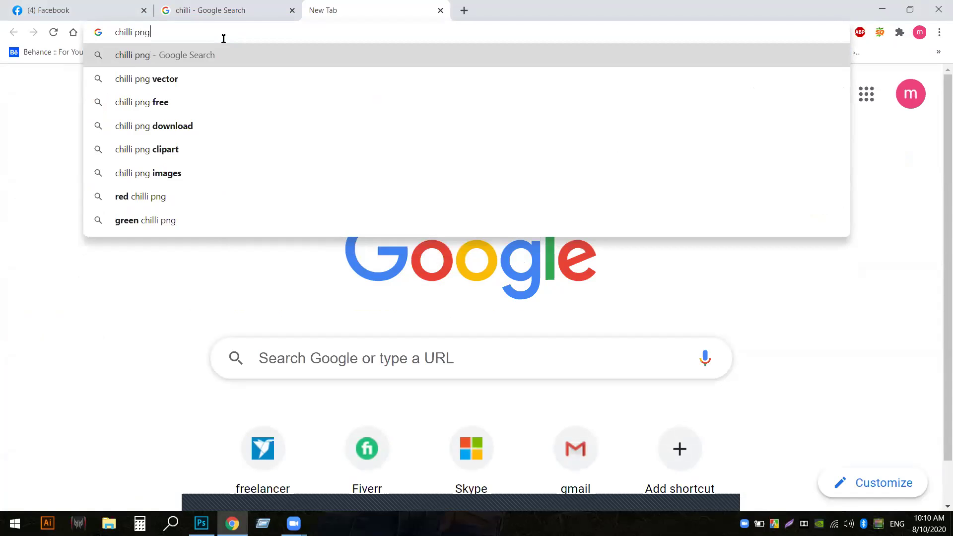
key("Return")
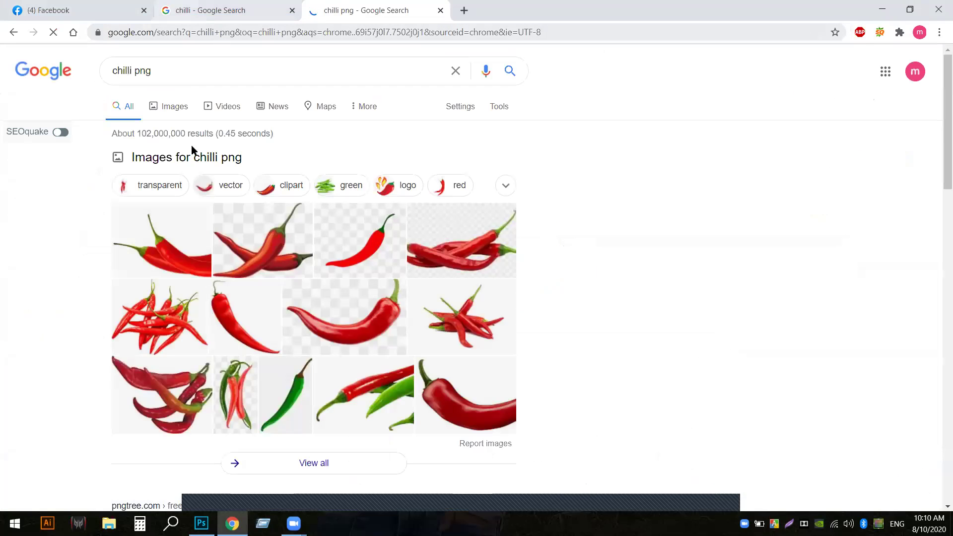
left_click(179, 112)
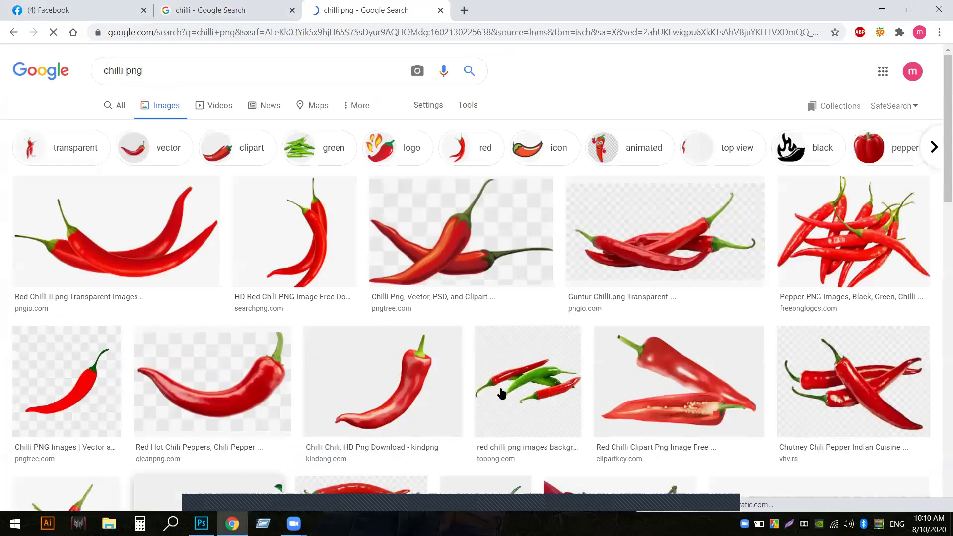
Look through the "chilli png" image results for a suitable single red chilli
scroll(511, 390, "down", 3)
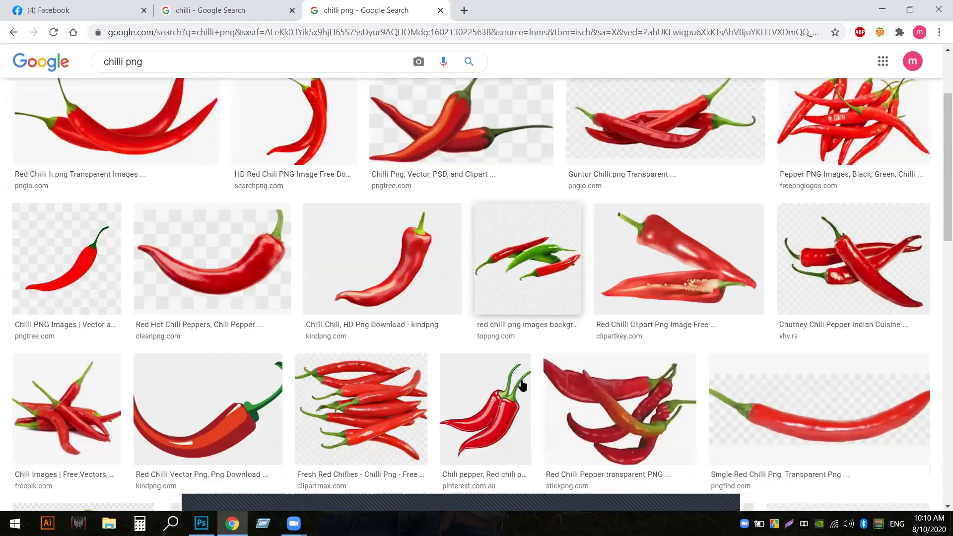
scroll(521, 383, "down", 7)
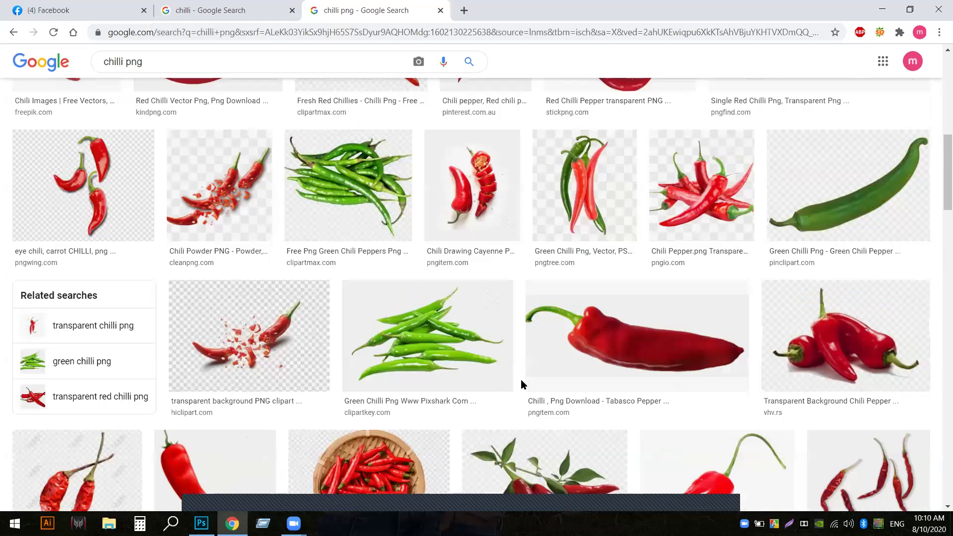
scroll(523, 386, "down", 7)
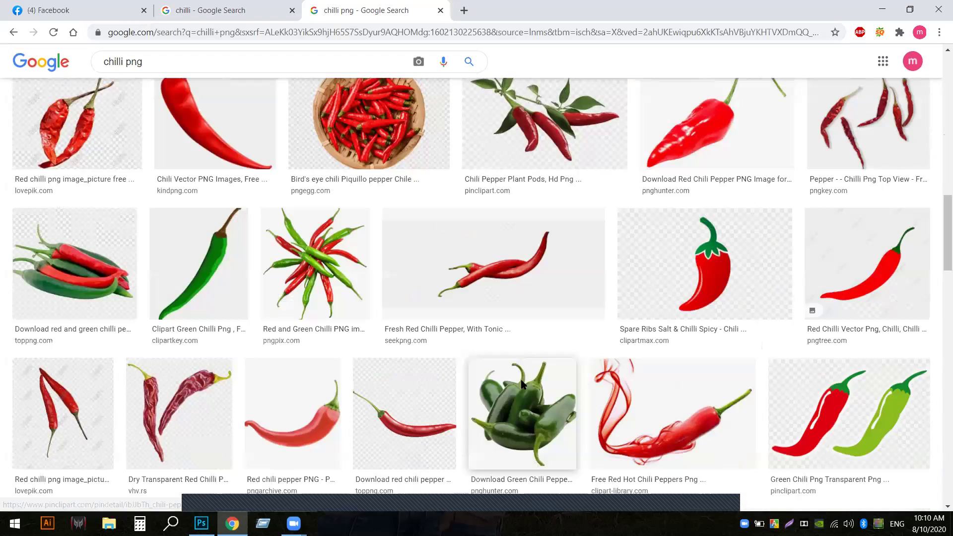
scroll(523, 385, "down", 6)
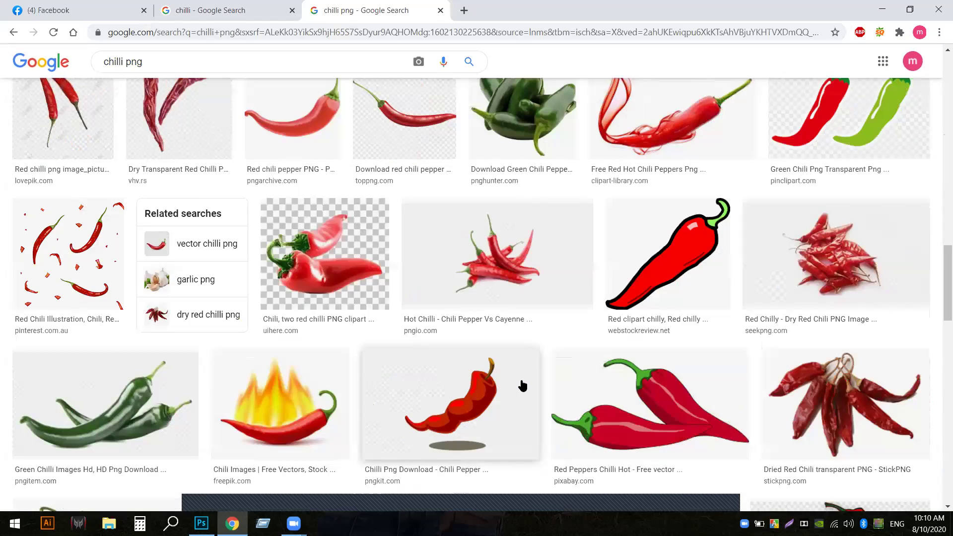
scroll(523, 386, "up", 1)
scroll(523, 386, "up", 6)
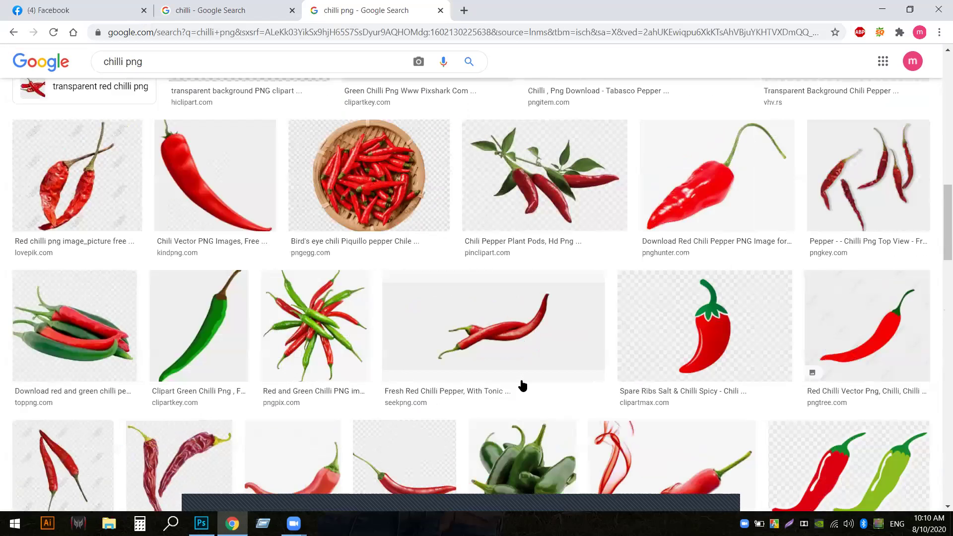
scroll(523, 386, "up", 7)
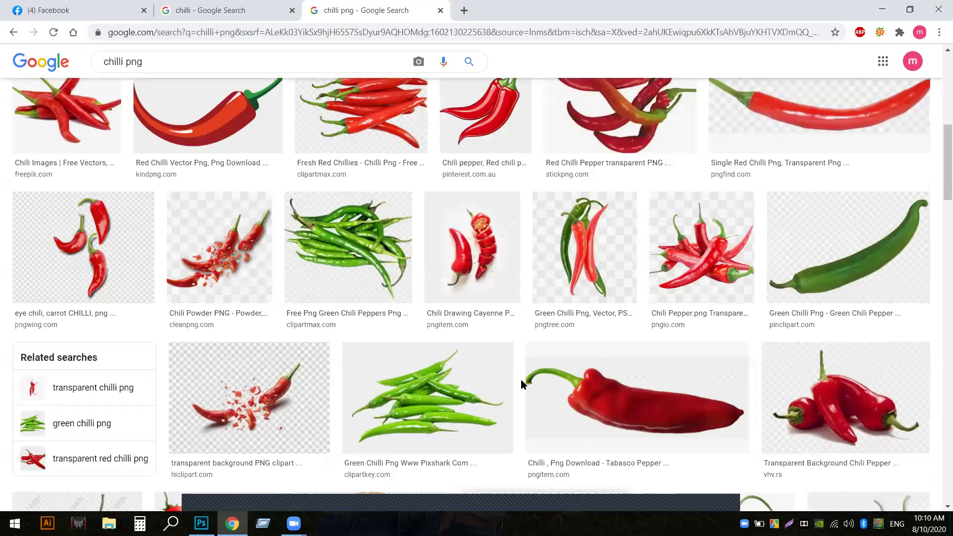
scroll(520, 379, "up", 8)
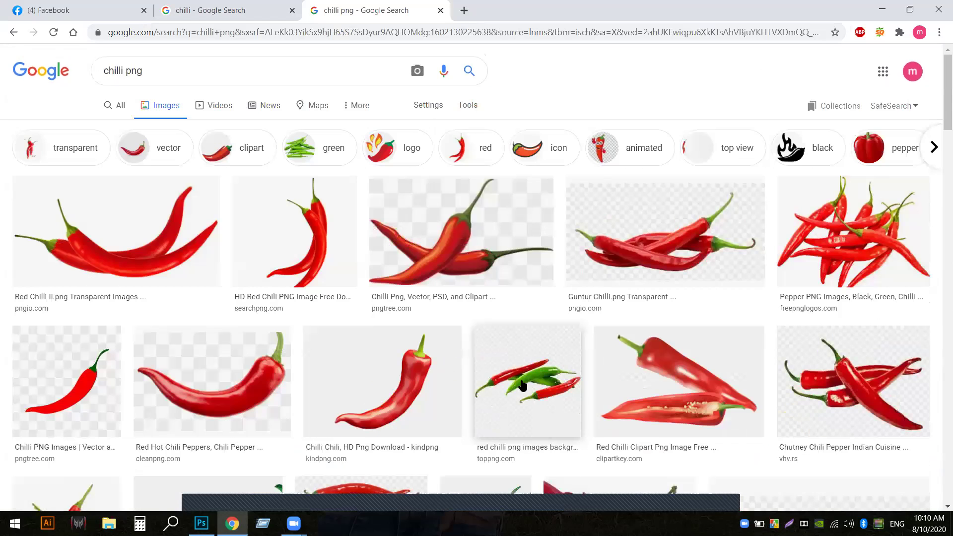
Preview the cleanpng.com red chilli picture and save it as a JPEG image in New folder (2)
left_click(218, 410)
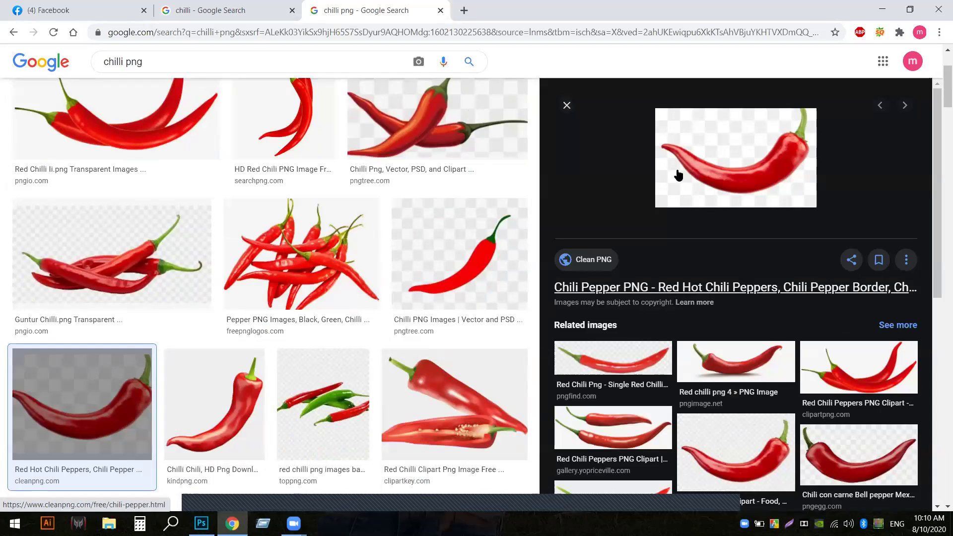
right_click(695, 172)
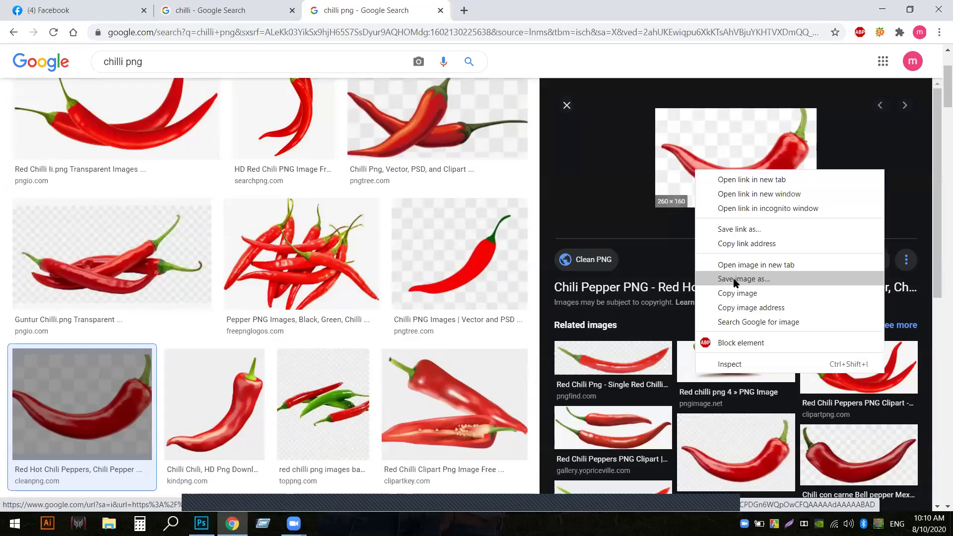
left_click(735, 284)
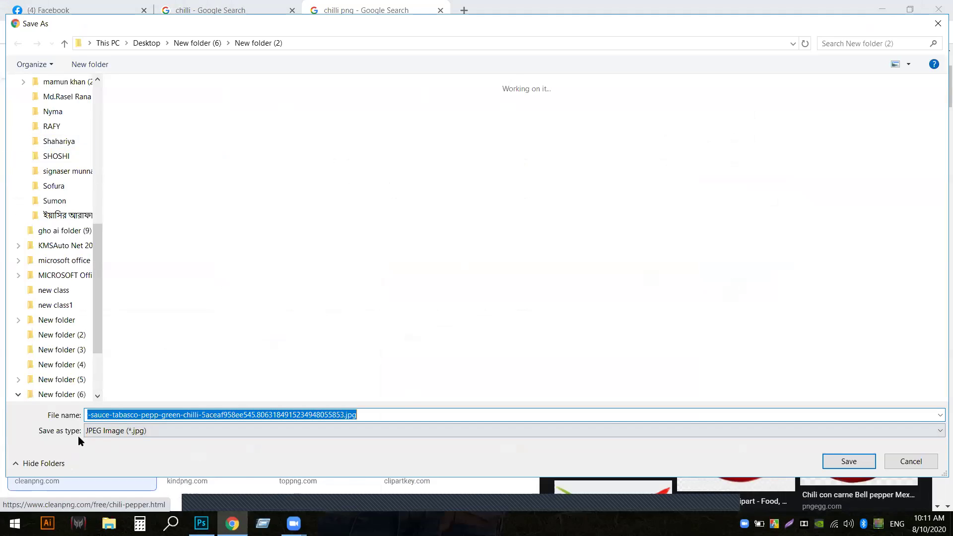
left_click(854, 462)
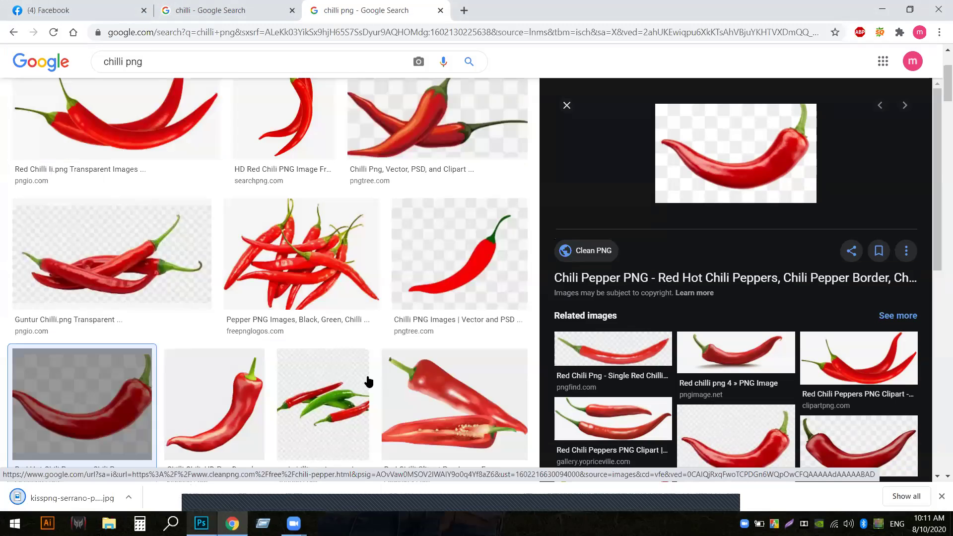
Switch to Photoshop and open the saved kisspng-serrano-pepper chilli JPEG from New folder (2)
left_click(881, 9)
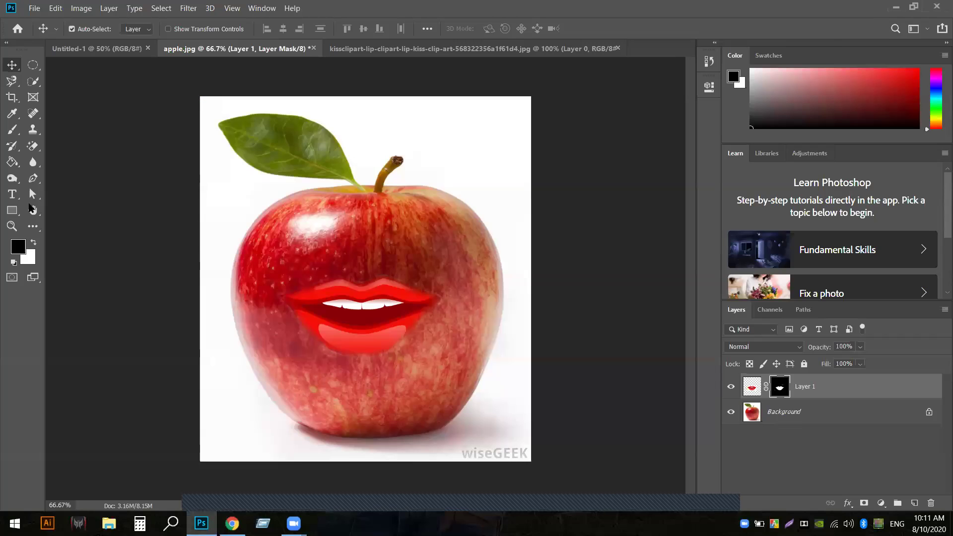
left_click(33, 10)
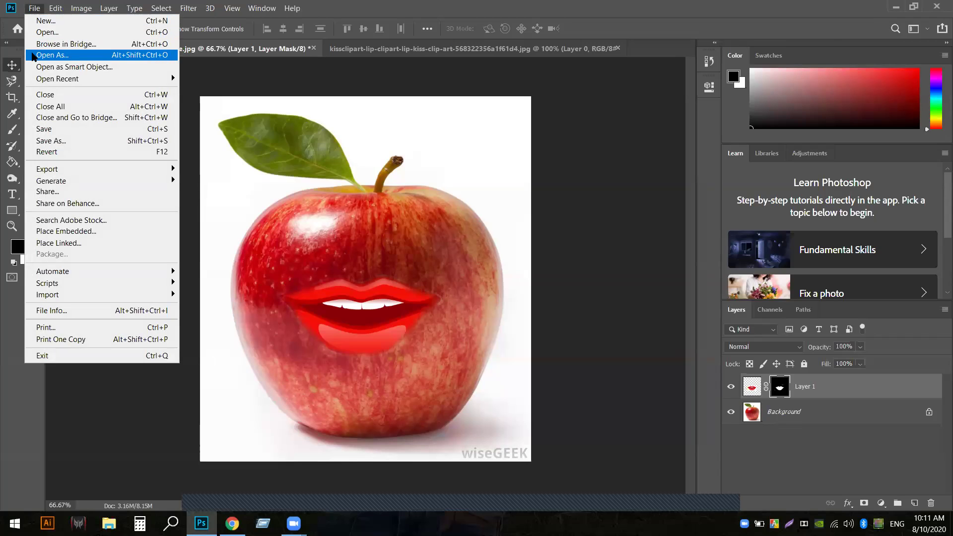
left_click(63, 34)
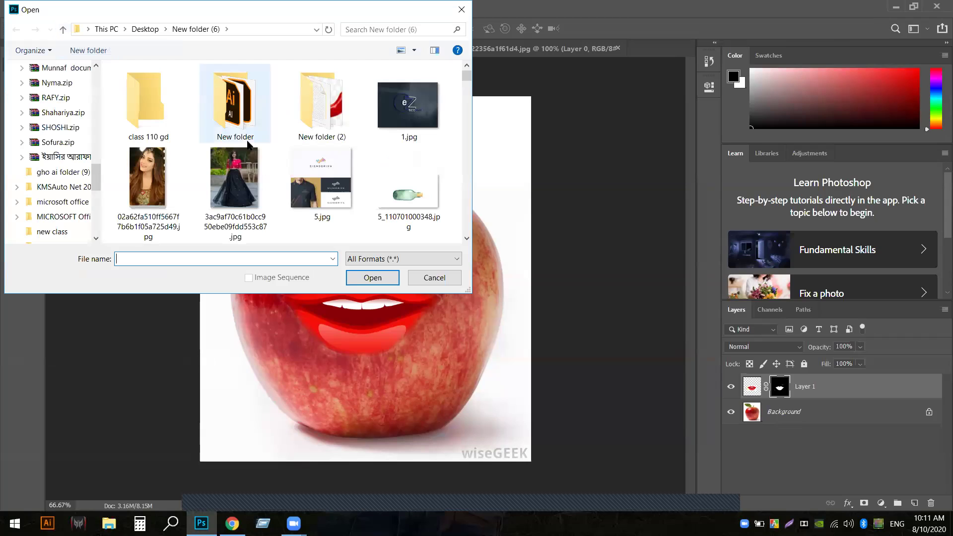
left_click(326, 113)
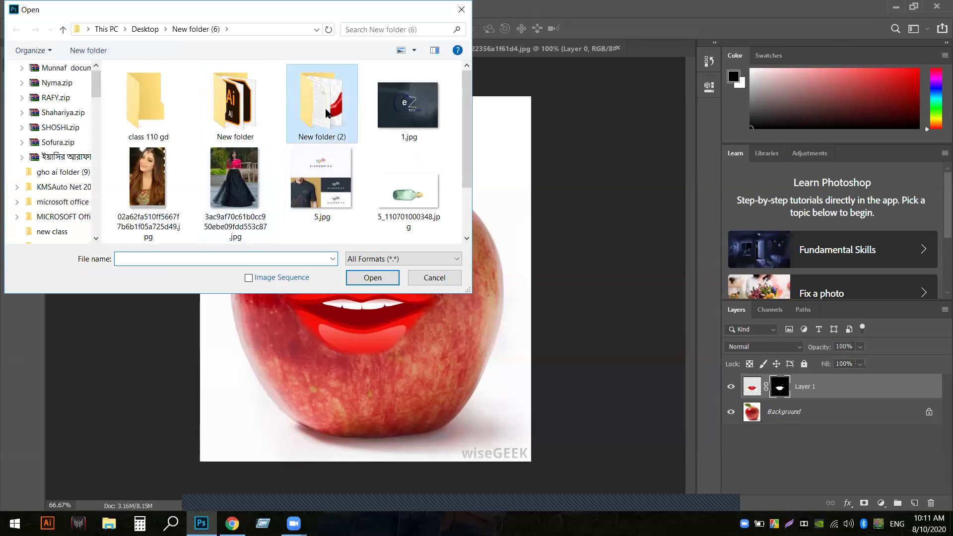
double_click(326, 113)
left_click(421, 106)
left_click(358, 282)
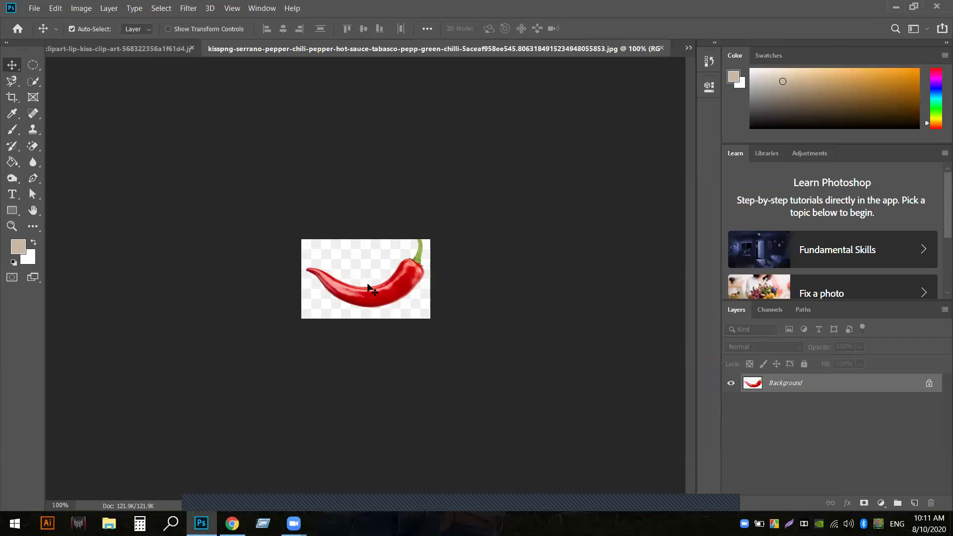
Unlock the chilli picture's Background layer and copy it into the kissclipart lips document
left_click(930, 385)
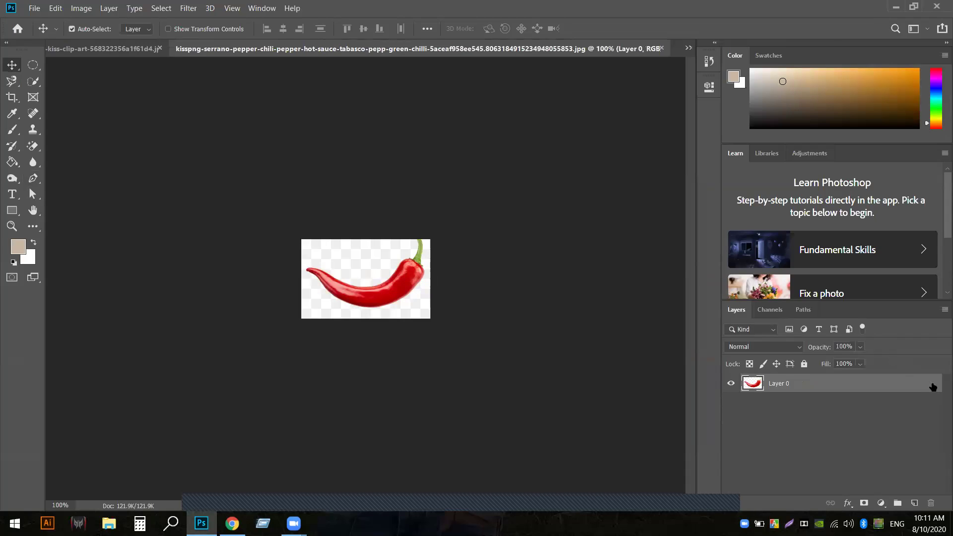
left_click_drag(380, 298, 288, 52)
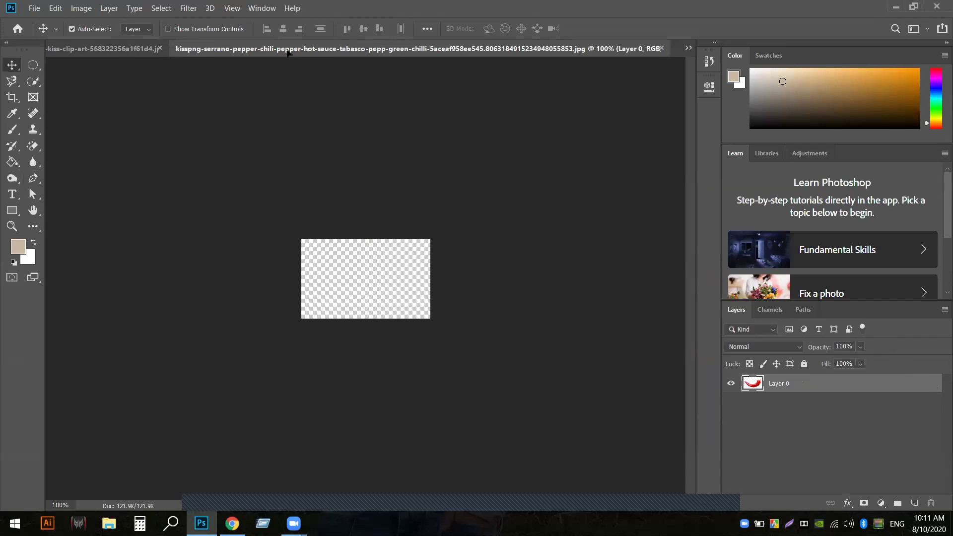
left_click_drag(138, 51, 245, 170)
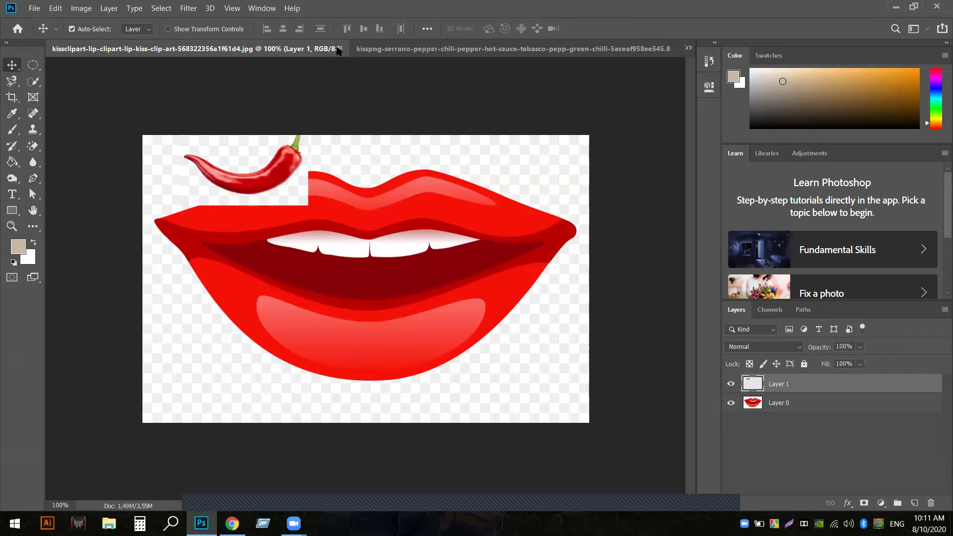
Close the kissclipart lips document without saving and copy the chilli layer into apple.jpg over the lips
left_click(339, 49)
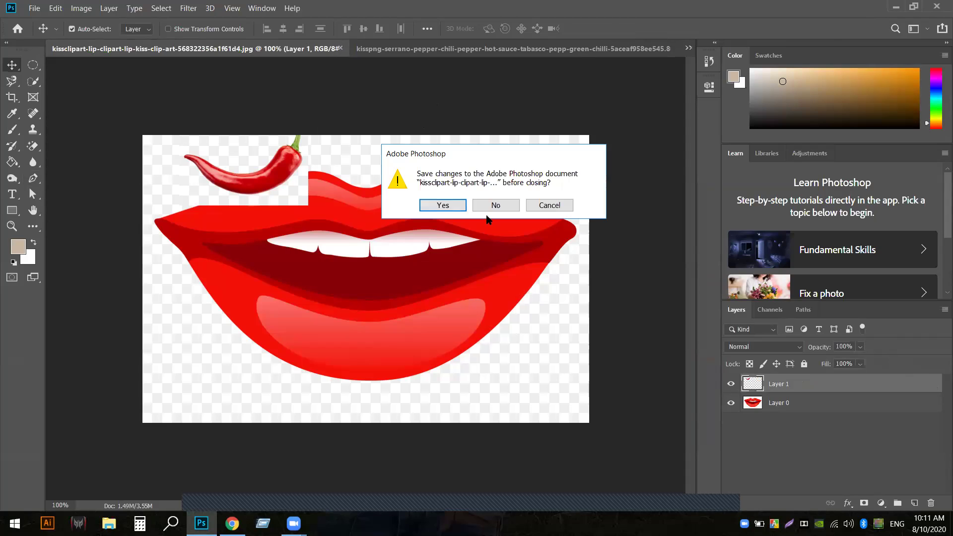
left_click(495, 205)
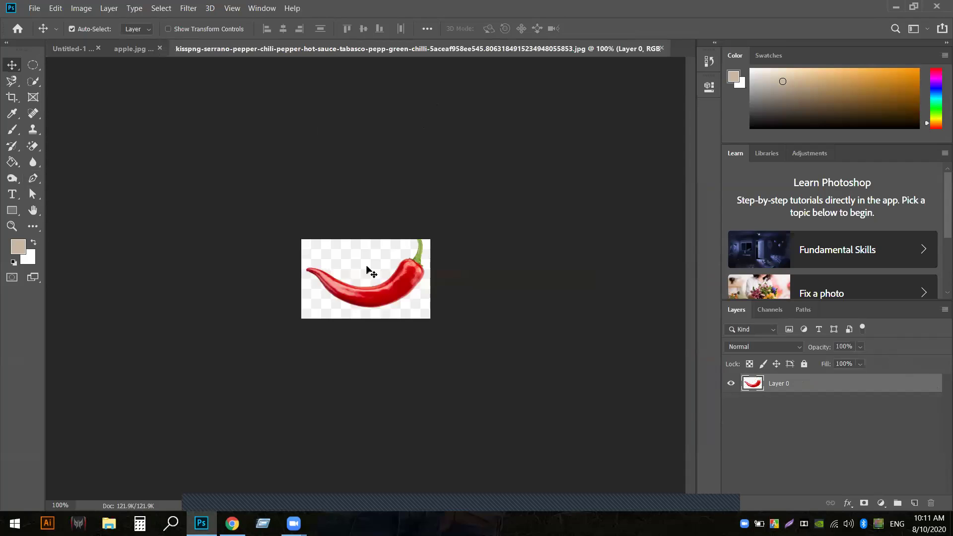
mouse_move(372, 293)
left_mouse_down()
mouse_move(202, 103)
mouse_move(127, 49)
mouse_move(168, 80)
mouse_move(188, 50)
mouse_move(248, 46)
mouse_move(399, 308)
mouse_move(402, 342)
mouse_move(404, 325)
mouse_move(372, 275)
left_mouse_up()
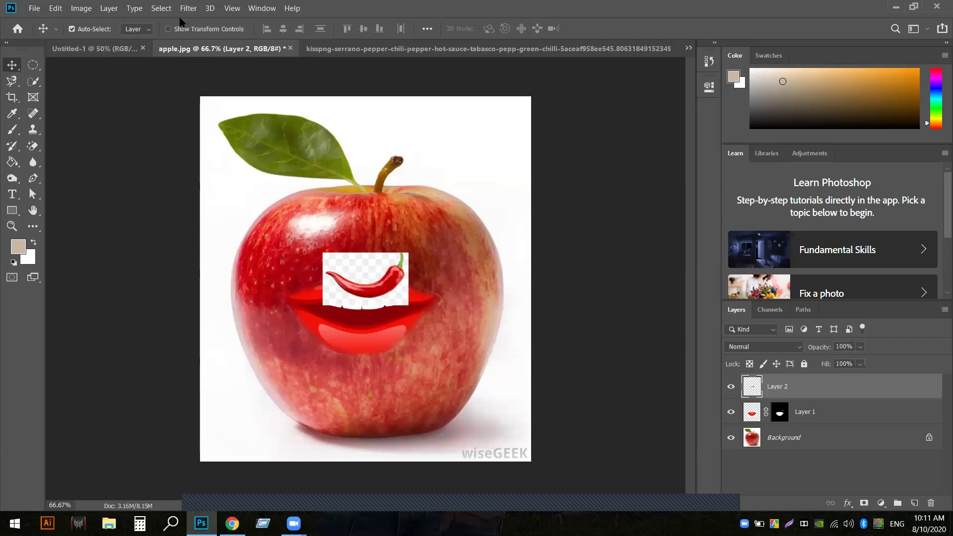
Show the transform controls, scale the chilli layer proportionally to 134.85%, and position it over the lips
left_click(168, 29)
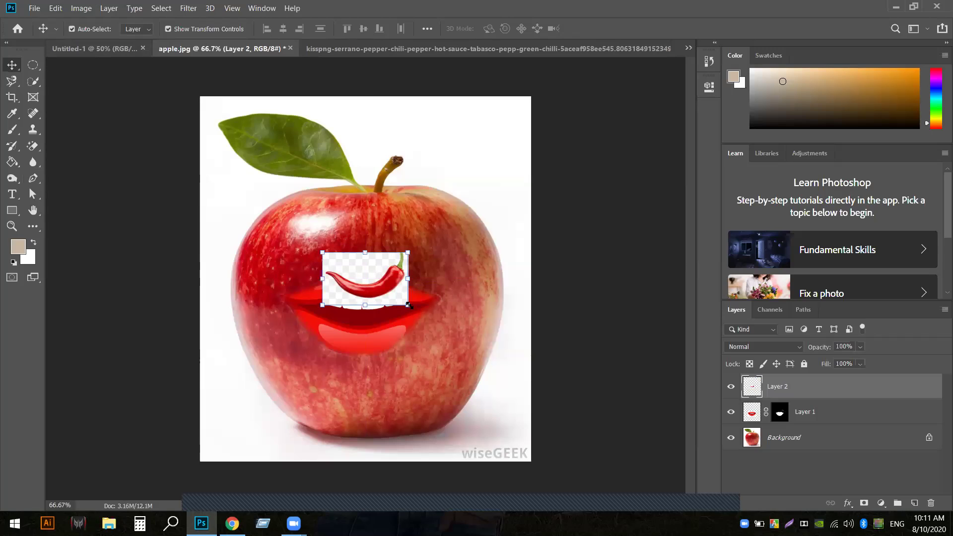
left_click(408, 305)
left_click_drag(408, 305, 438, 317)
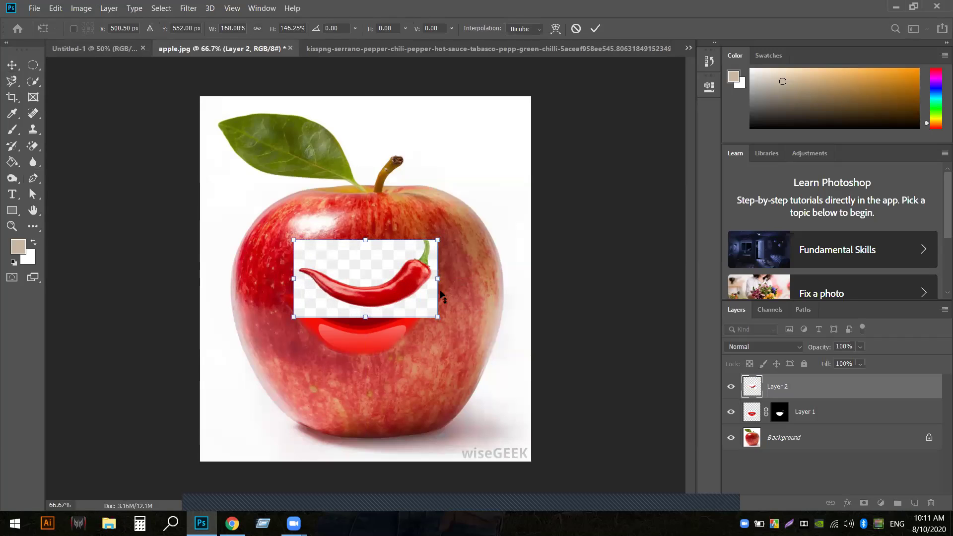
key("ctrl+z")
left_click_drag(408, 304, 368, 331)
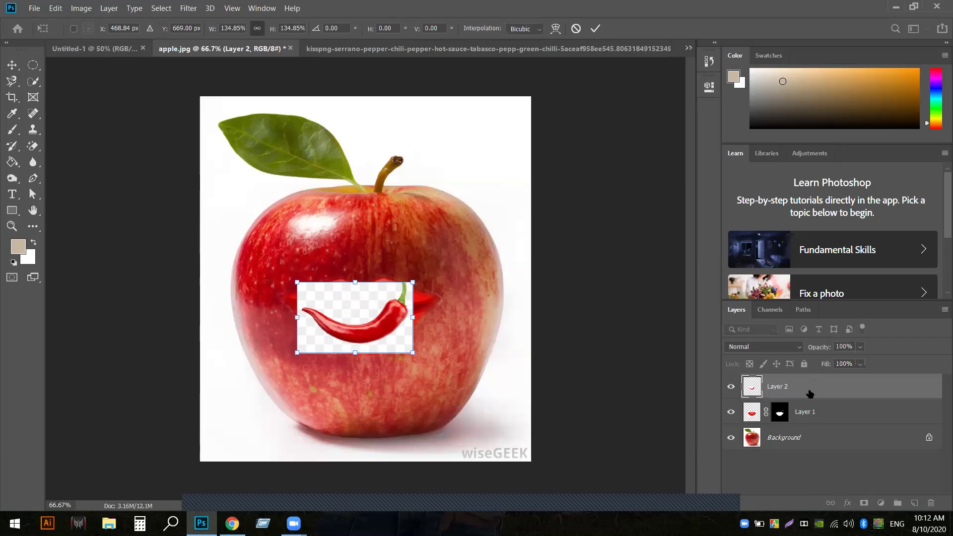
key("Return")
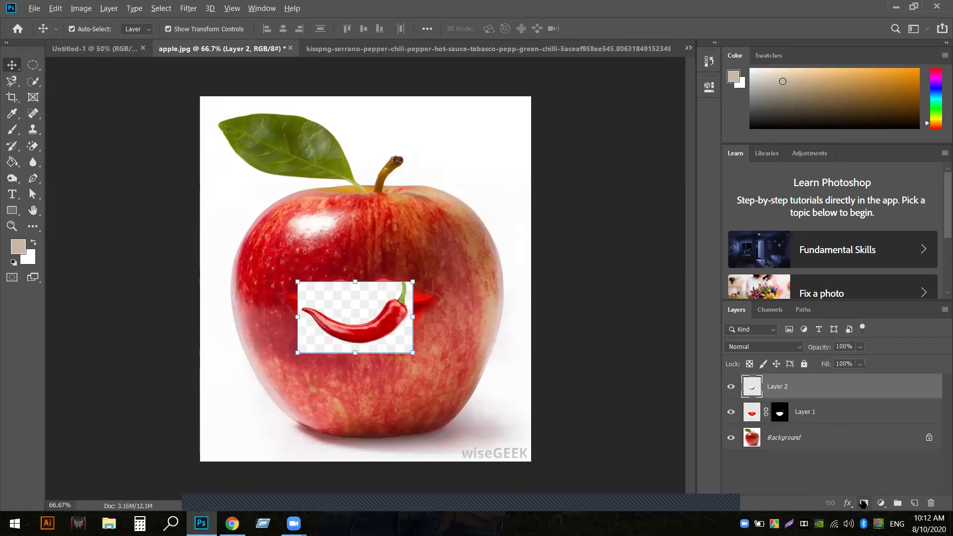
Add a black layer mask to the chilli layer and paint it with a white brush to reveal the chilli
left_click(863, 503, "alt")
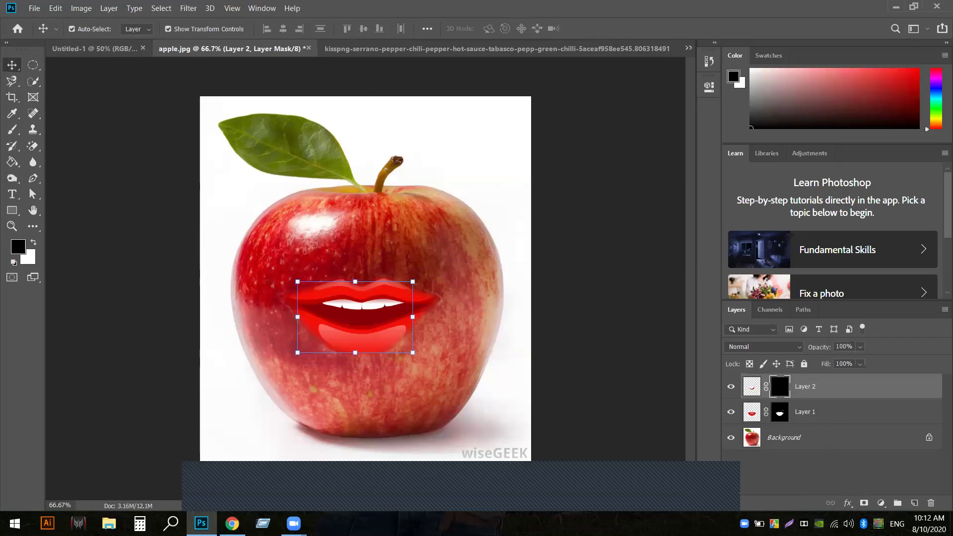
left_click(12, 131)
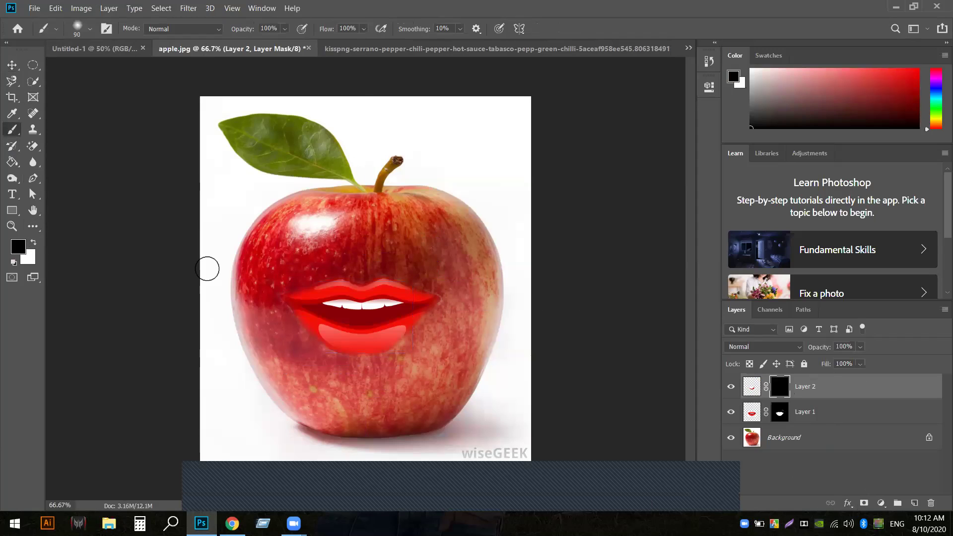
left_click(32, 243)
mouse_move(346, 303)
left_mouse_down()
mouse_move(371, 311)
mouse_move(353, 324)
mouse_move(312, 300)
mouse_move(366, 318)
mouse_move(406, 303)
mouse_move(407, 323)
mouse_move(399, 302)
mouse_move(357, 297)
mouse_move(328, 301)
mouse_move(318, 319)
mouse_move(304, 297)
mouse_move(344, 330)
mouse_move(404, 326)
mouse_move(413, 316)
mouse_move(347, 337)
mouse_move(418, 322)
left_mouse_up()
Move the masked chilli layer slightly down and to the right, and make black the foreground colour
key("v")
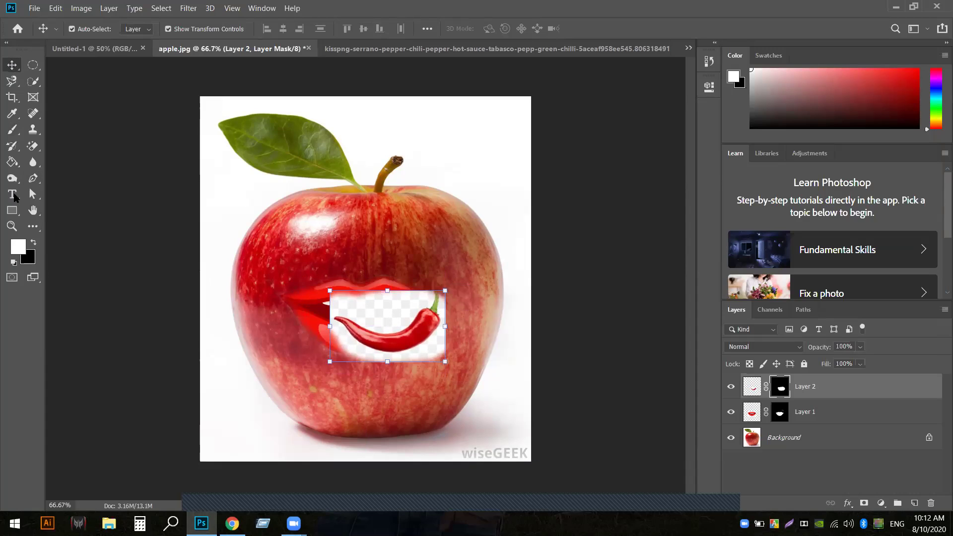
left_click(34, 243)
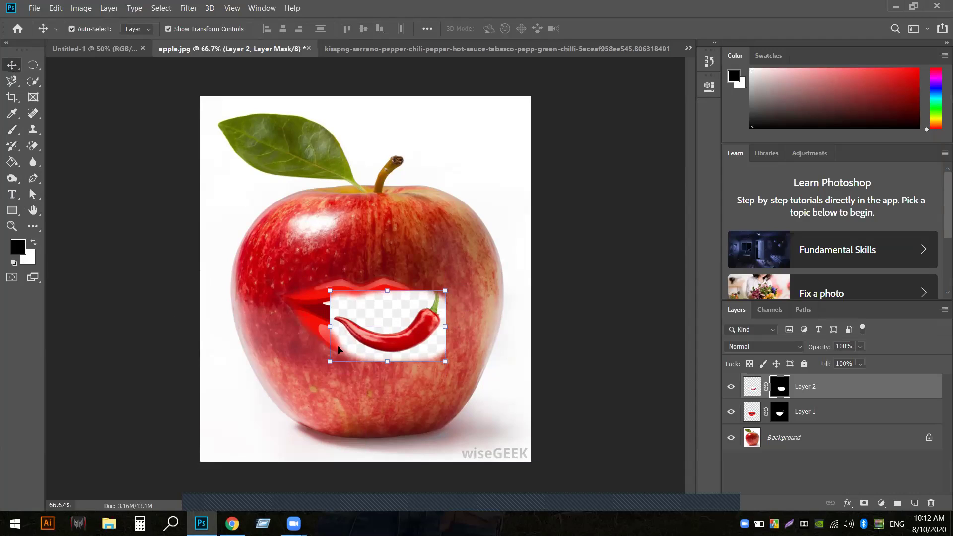
Paint black on the chilli layer's mask with the brush to hide the white area below the chilli
key("b")
mouse_move(347, 350)
left_mouse_down()
mouse_move(330, 330)
mouse_move(357, 364)
mouse_move(418, 370)
mouse_move(447, 350)
mouse_move(455, 324)
mouse_move(435, 356)
mouse_move(381, 370)
mouse_move(345, 369)
mouse_move(332, 337)
mouse_move(361, 359)
mouse_move(404, 367)
mouse_move(433, 356)
mouse_move(445, 336)
mouse_move(412, 357)
mouse_move(432, 371)
left_mouse_up()
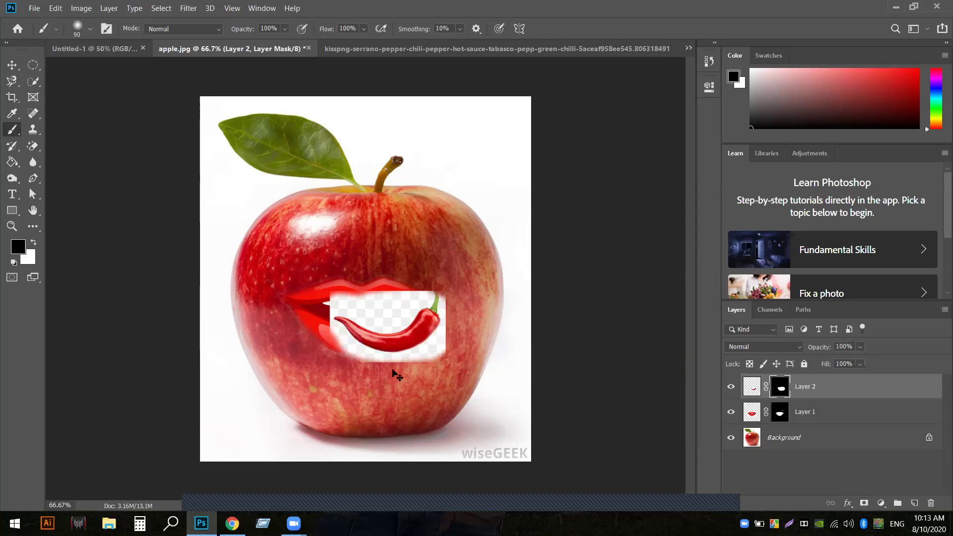
mouse_move(332, 332)
left_mouse_down()
mouse_move(361, 364)
mouse_move(406, 373)
mouse_move(433, 368)
mouse_move(437, 355)
mouse_move(402, 370)
mouse_move(316, 362)
left_mouse_up()
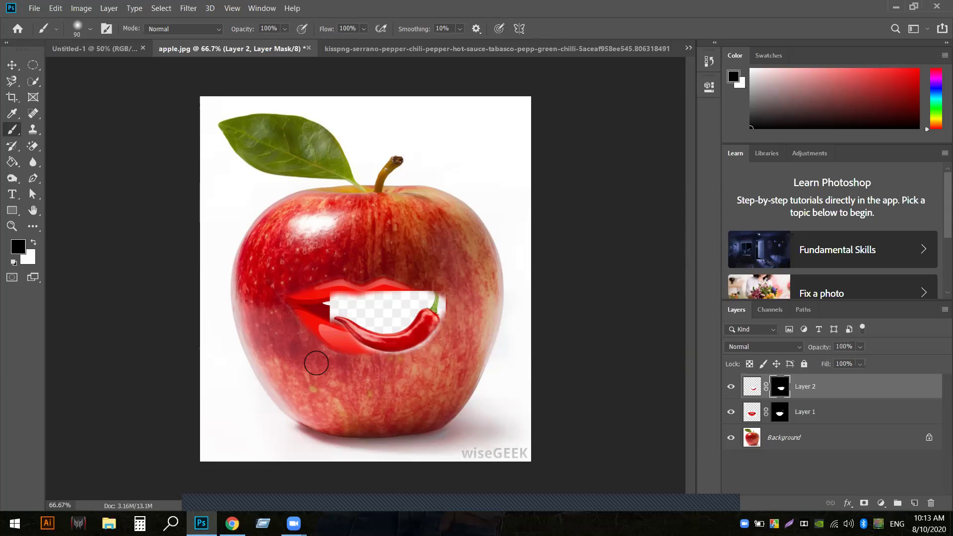
Reduce the brush size to 50 and paint black on the mask along the chilli's lower and right edges
key("ctrl+plus")
key("ctrl+plus")
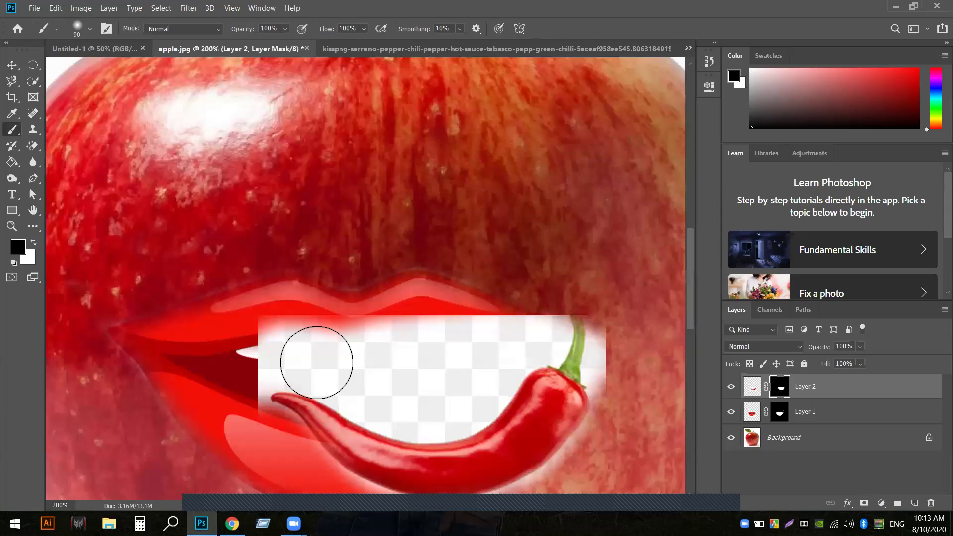
scroll(446, 373, "down", 3)
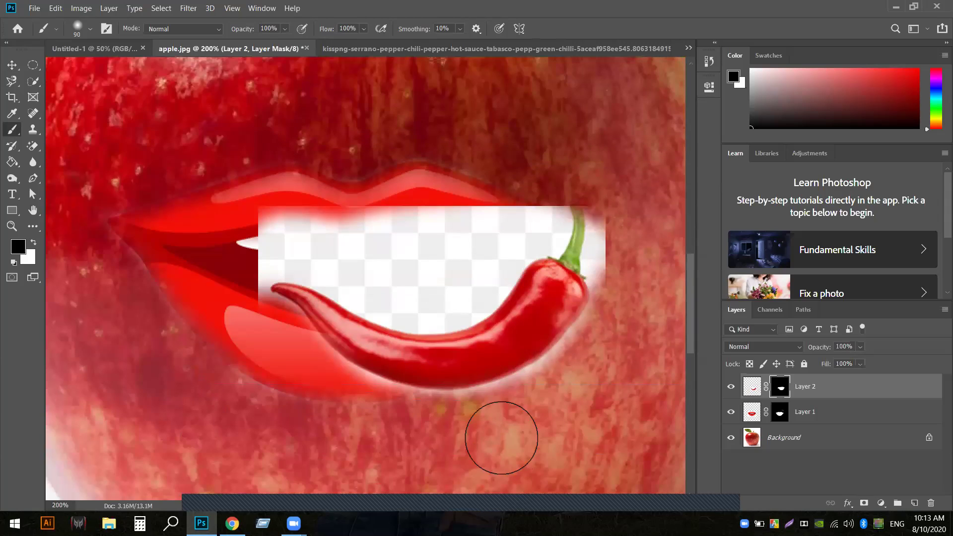
key("bracketleft")
key("bracketleft")
key("bracketleft")
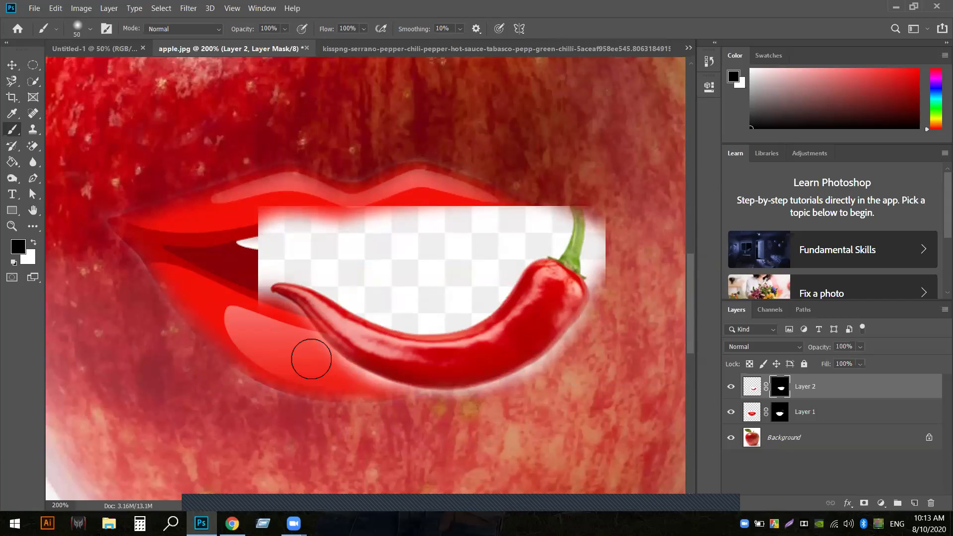
key("bracketleft")
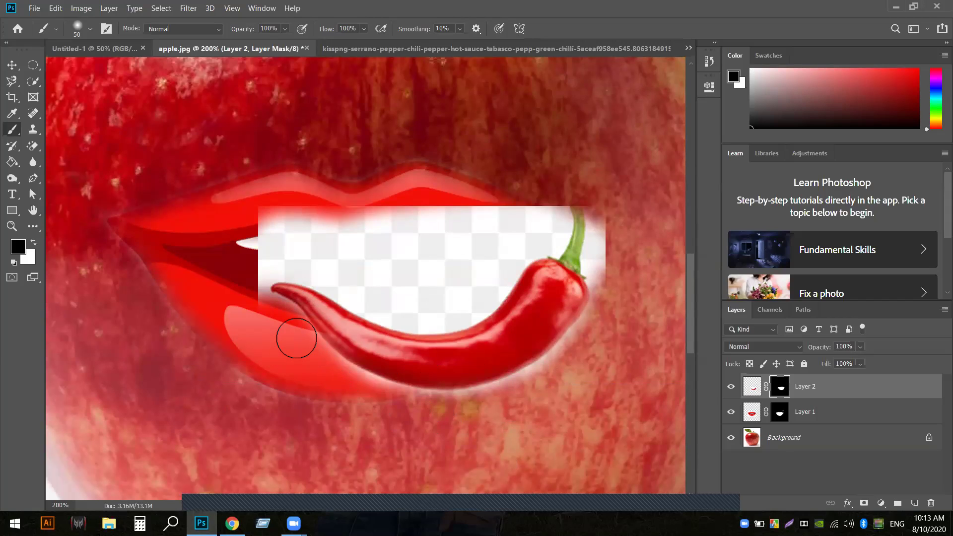
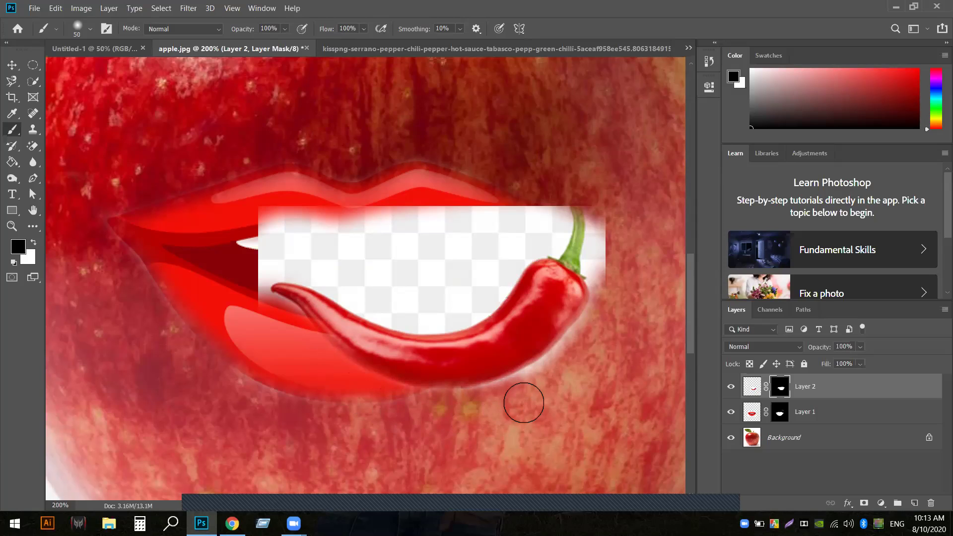
left_click_drag(549, 380, 609, 308)
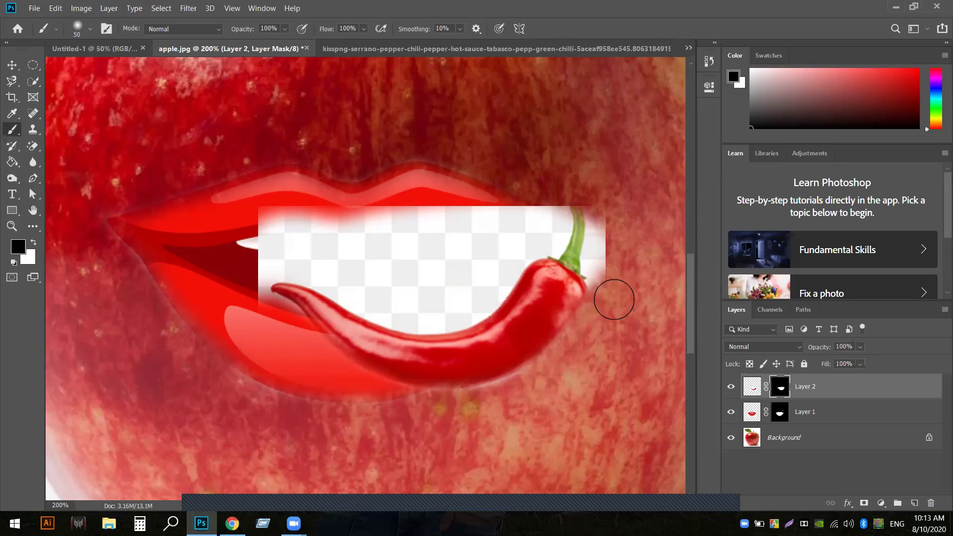
mouse_move(560, 394)
left_mouse_down()
mouse_move(526, 389)
mouse_move(538, 383)
mouse_move(468, 410)
mouse_move(490, 434)
left_mouse_up()
Paint black on the mask around the chilli's stem and inside its curve to hide the remaining checkered background
scroll(496, 485, "up", 3)
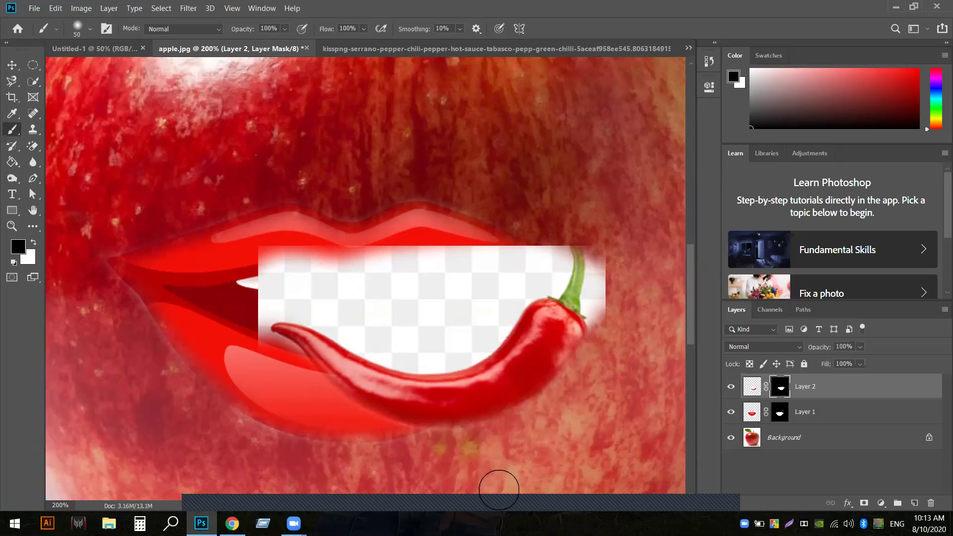
mouse_move(603, 271)
left_mouse_down()
mouse_move(605, 332)
mouse_move(606, 299)
left_mouse_up()
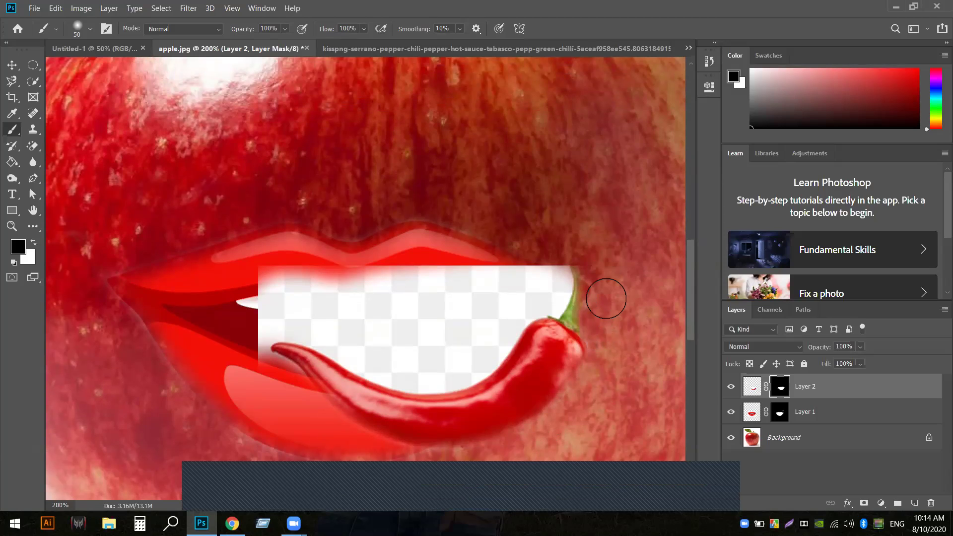
mouse_move(283, 288)
left_mouse_down()
mouse_move(337, 307)
mouse_move(430, 293)
mouse_move(353, 278)
mouse_move(528, 265)
mouse_move(550, 276)
mouse_move(555, 268)
mouse_move(524, 272)
mouse_move(550, 295)
mouse_move(522, 292)
mouse_move(431, 333)
mouse_move(379, 336)
mouse_move(306, 304)
mouse_move(269, 304)
mouse_move(242, 356)
mouse_move(229, 335)
mouse_move(238, 292)
mouse_move(344, 326)
mouse_move(348, 340)
mouse_move(378, 347)
mouse_move(392, 365)
mouse_move(461, 359)
mouse_move(493, 337)
mouse_move(505, 306)
mouse_move(328, 342)
mouse_move(362, 338)
mouse_move(367, 362)
mouse_move(379, 358)
mouse_move(359, 344)
mouse_move(339, 346)
mouse_move(323, 309)
mouse_move(307, 323)
mouse_move(277, 304)
mouse_move(230, 334)
mouse_move(281, 385)
left_mouse_up()
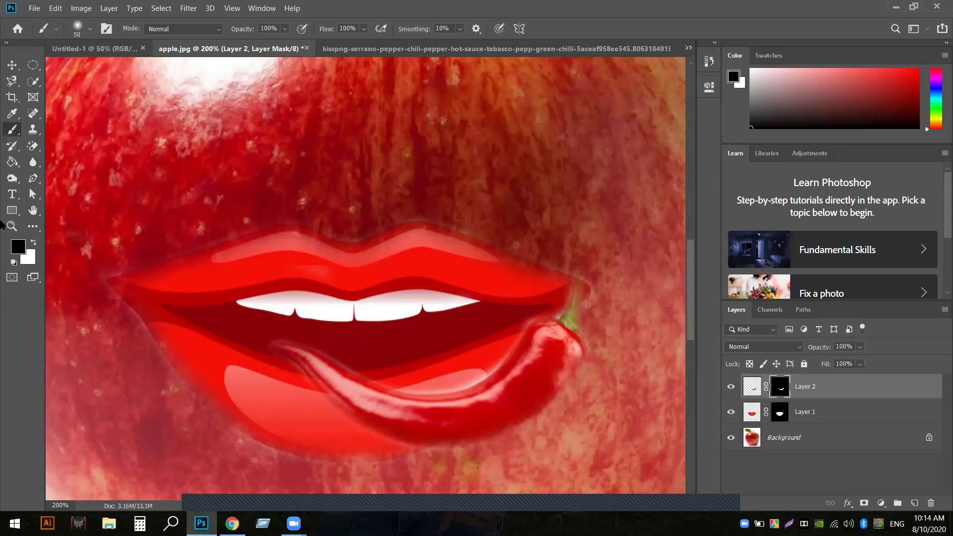
Move the chilli layer up and left into the open mouth, and try stacking it below the lips layer
left_click(11, 67)
left_click_drag(432, 417, 370, 375)
left_click(595, 230)
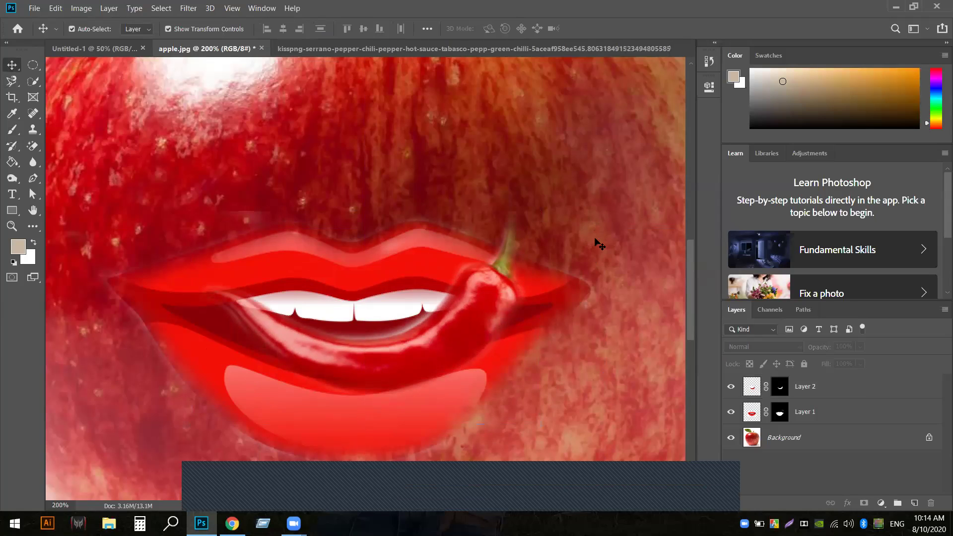
left_click_drag(752, 386, 757, 421)
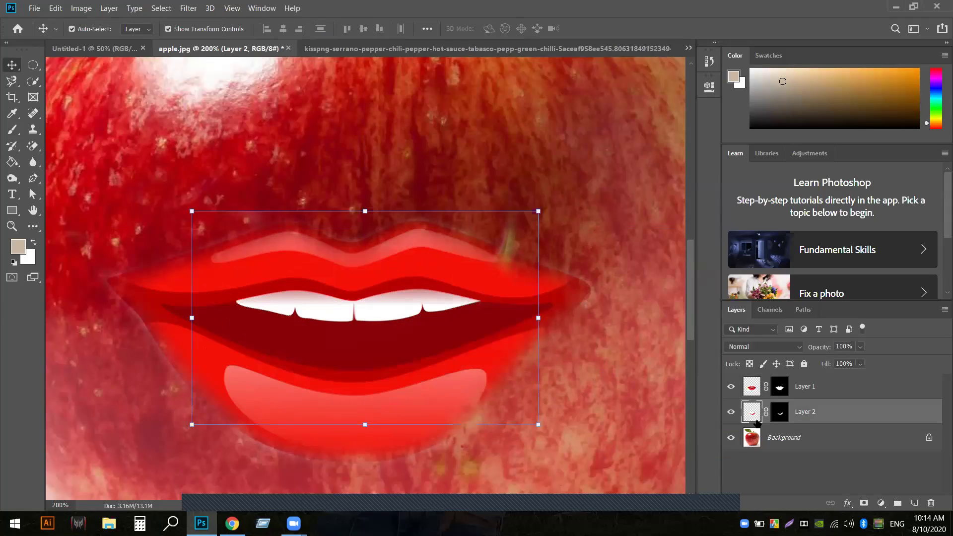
left_click_drag(753, 421, 752, 380)
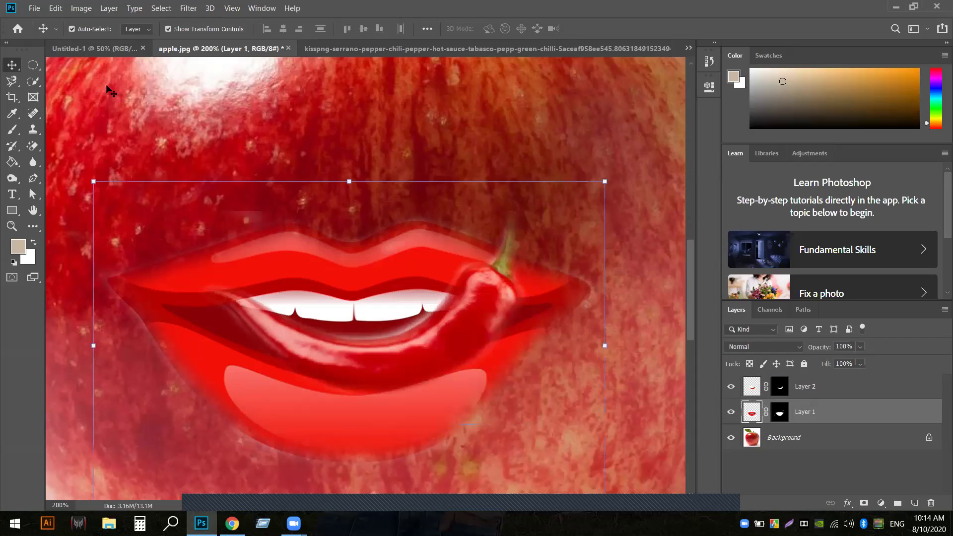
Hide the transform controls and reposition the chilli layer so it curves along the lower lip beneath the teeth
left_click(168, 29)
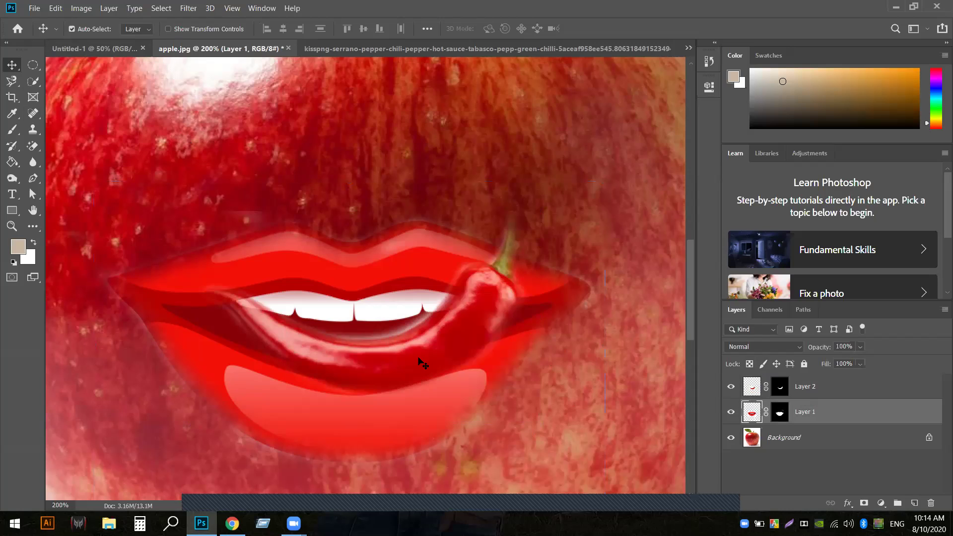
left_click(747, 388)
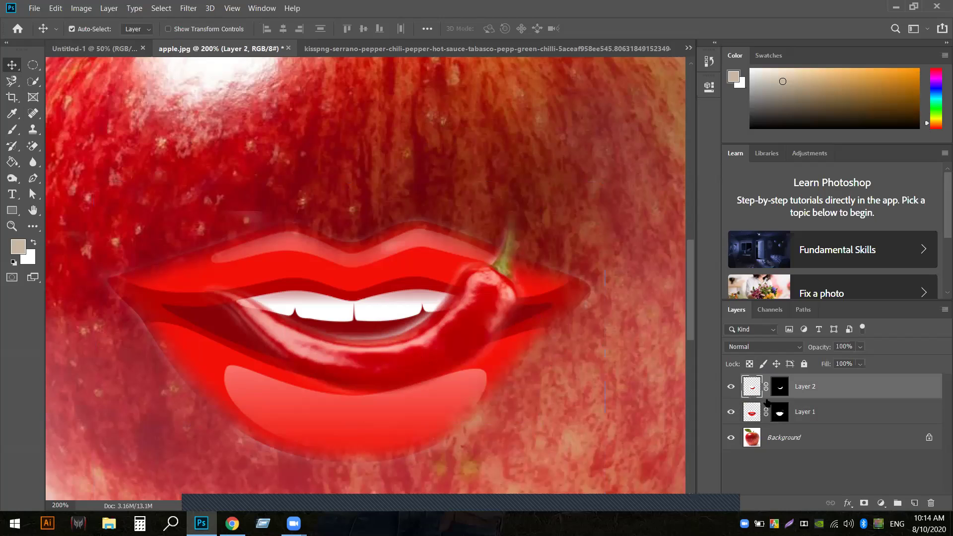
left_click_drag(373, 351, 396, 354)
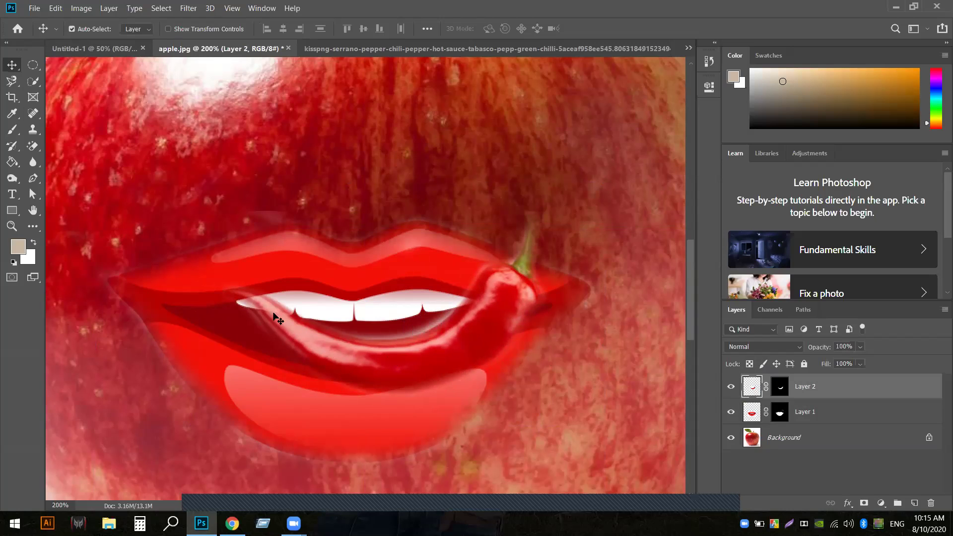
left_click_drag(277, 329, 309, 346)
left_click_drag(493, 362, 447, 345)
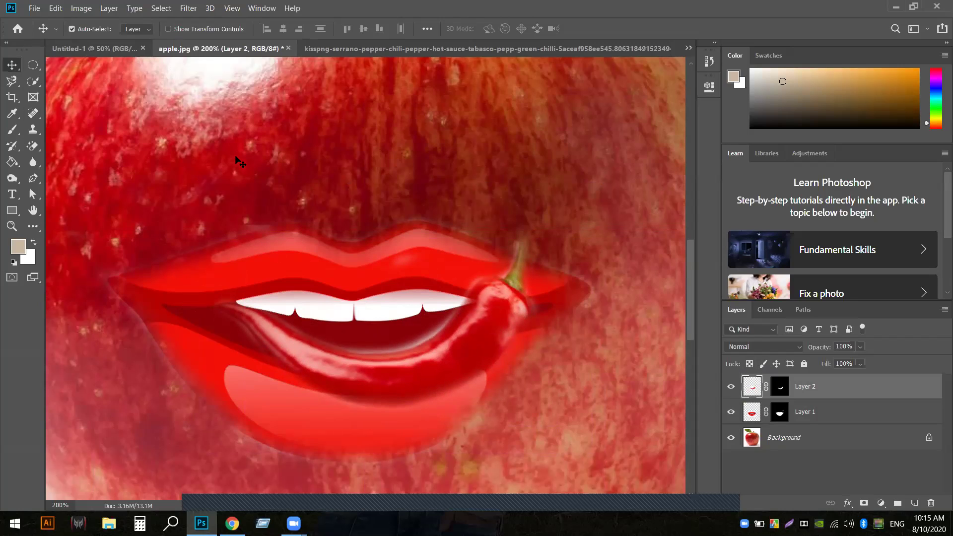
key("ctrl+minus")
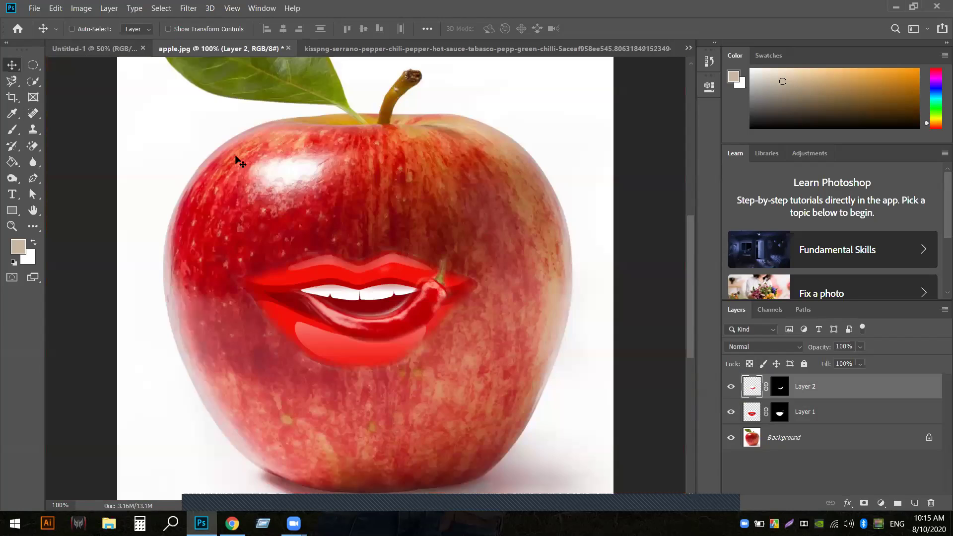
key("ctrl+minus")
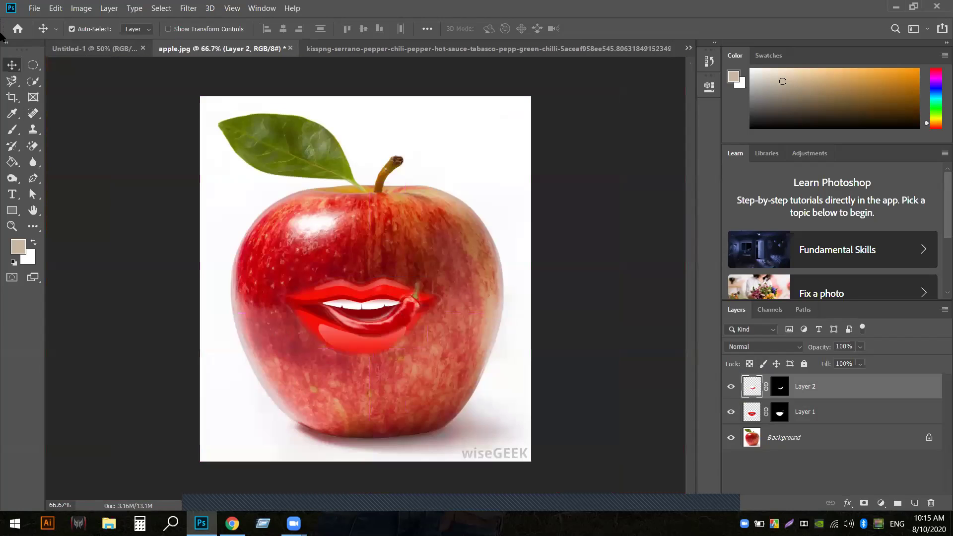
Group the chilli layer (Layer 2) and the lips layer (Layer 1) together
left_click(90, 126)
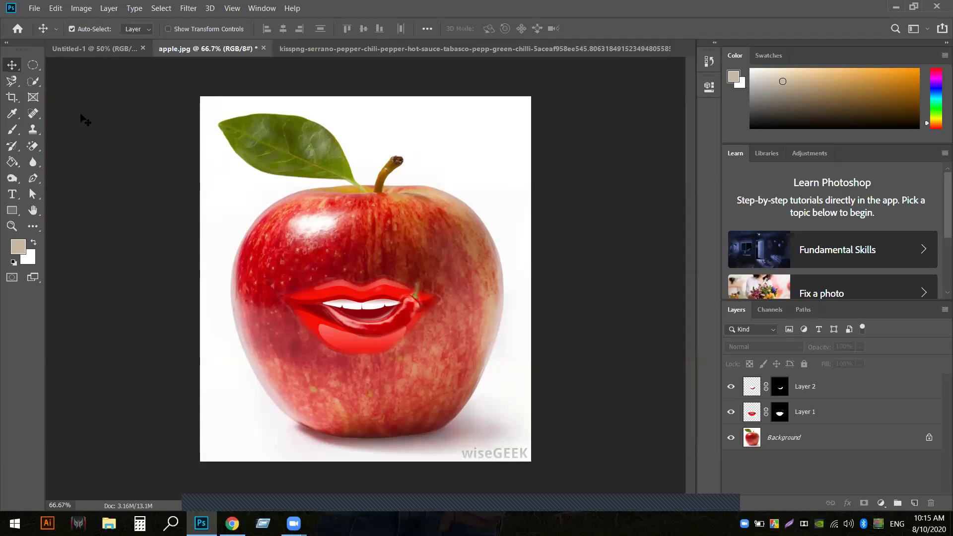
left_click(835, 394)
left_click(825, 415, "shift")
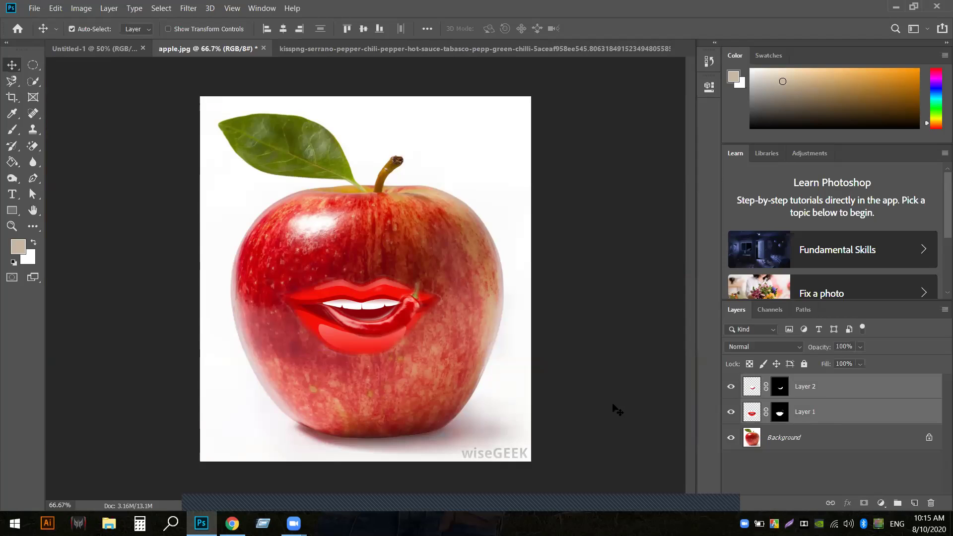
key("ctrl")
key("ctrl+g")
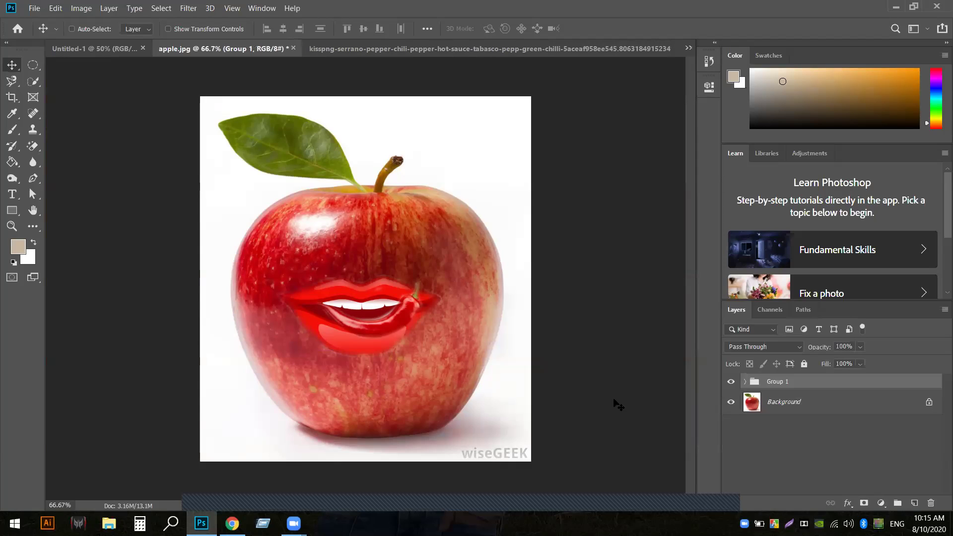
Place Layer 2 and Layer 1 in a second, nested group inside Group 1
mouse_move(425, 364)
left_mouse_down()
mouse_move(457, 323)
mouse_move(419, 377)
left_mouse_up()
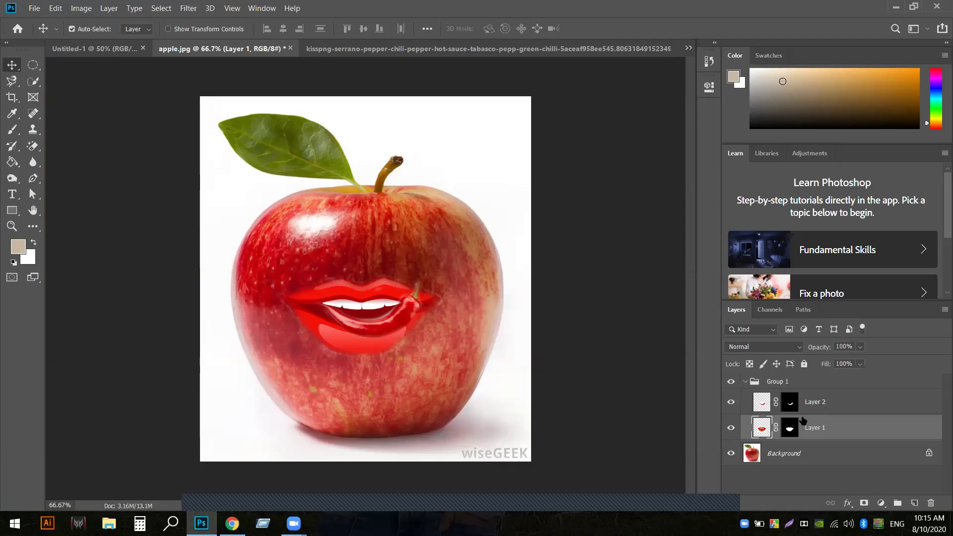
left_click(836, 411, "shift")
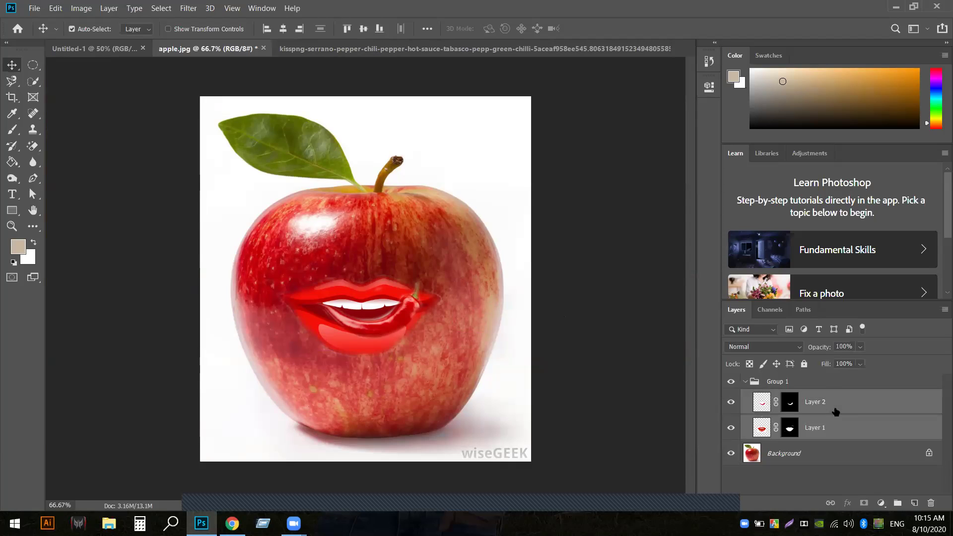
left_click(897, 503)
Try moving the lips layer up and to the left, return it to its place, and collapse both groups
left_click_drag(401, 336, 386, 301)
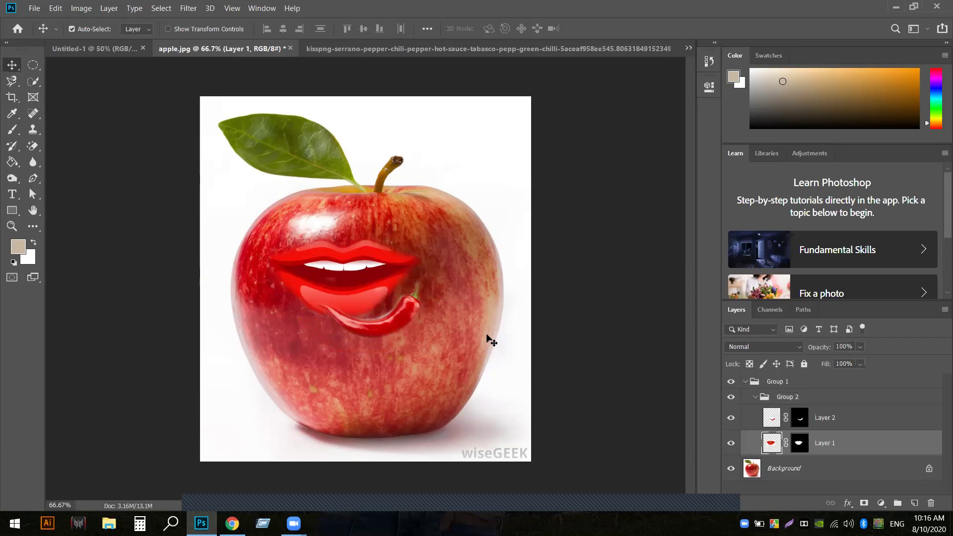
left_click_drag(489, 339, 509, 363)
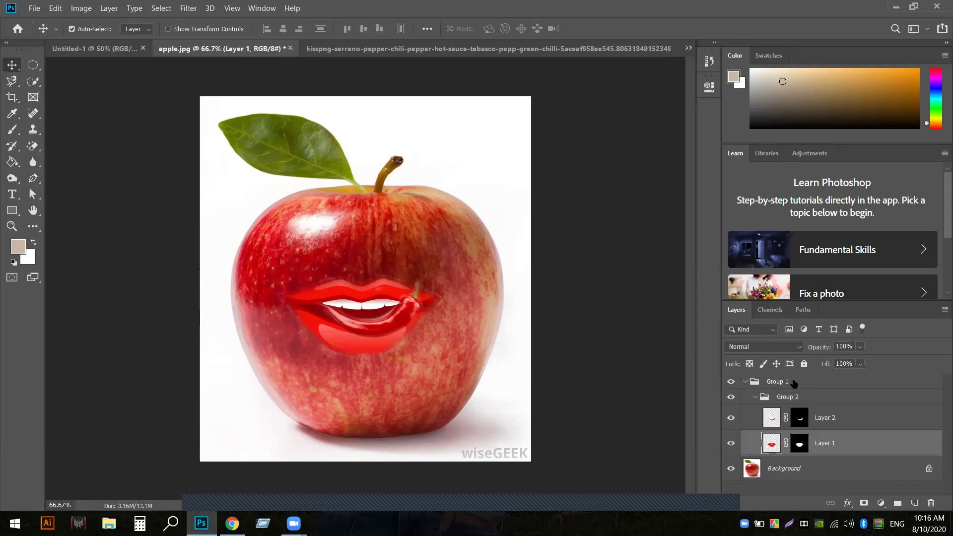
left_click(756, 397)
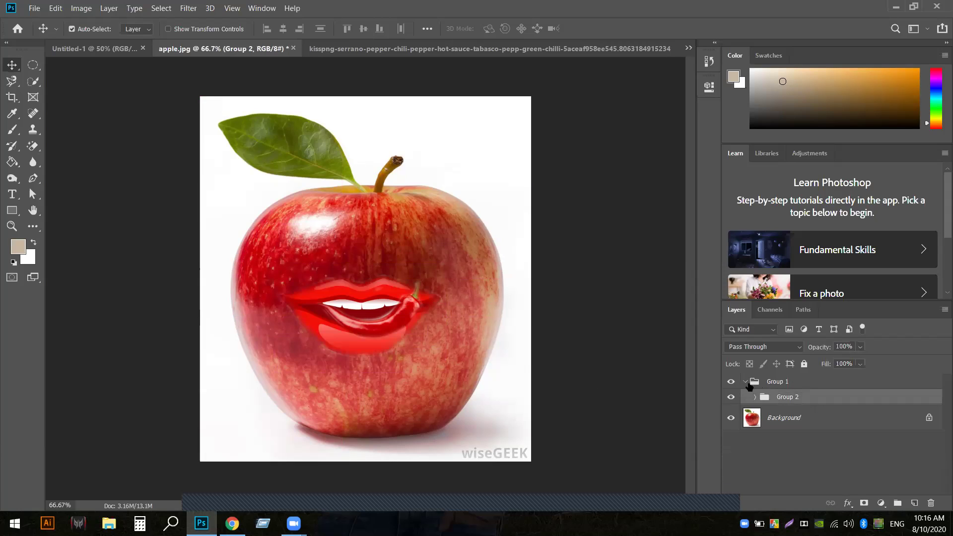
left_click(746, 382)
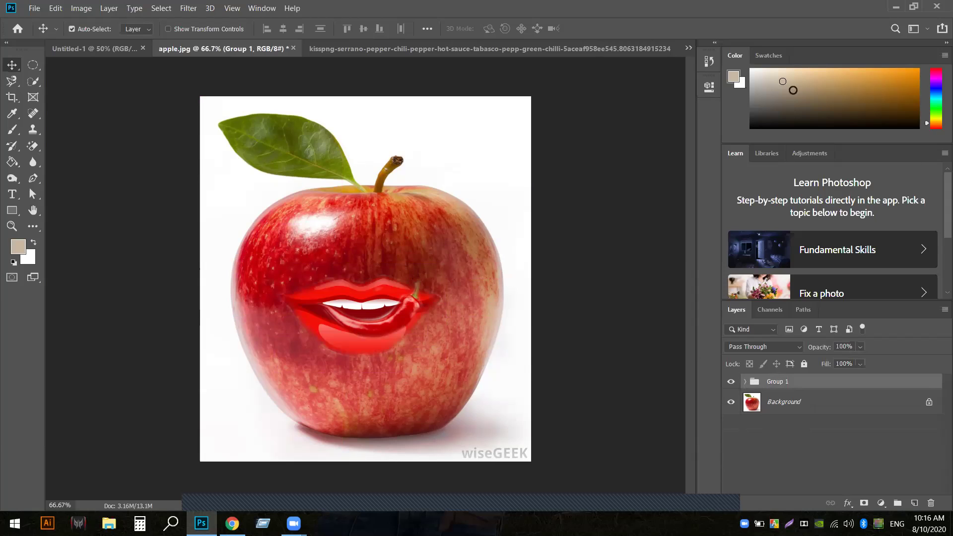
Review the file formats offered for saving a copy of the document, and leave without saving
left_click(35, 8)
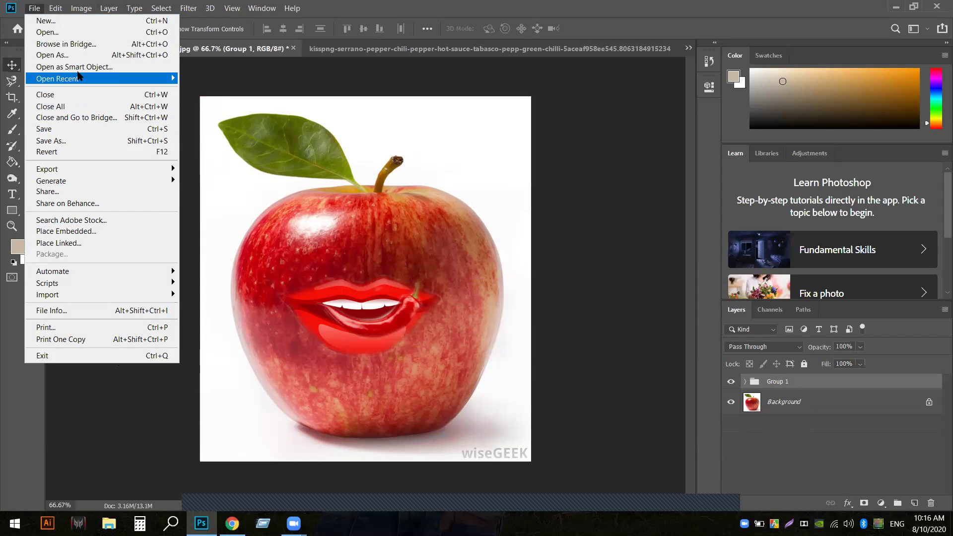
left_click(62, 142)
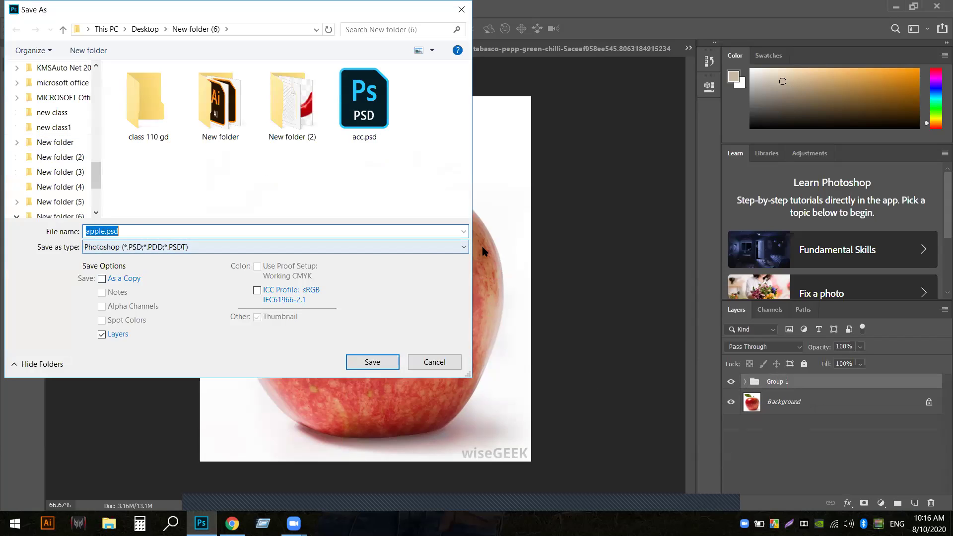
left_click(461, 247)
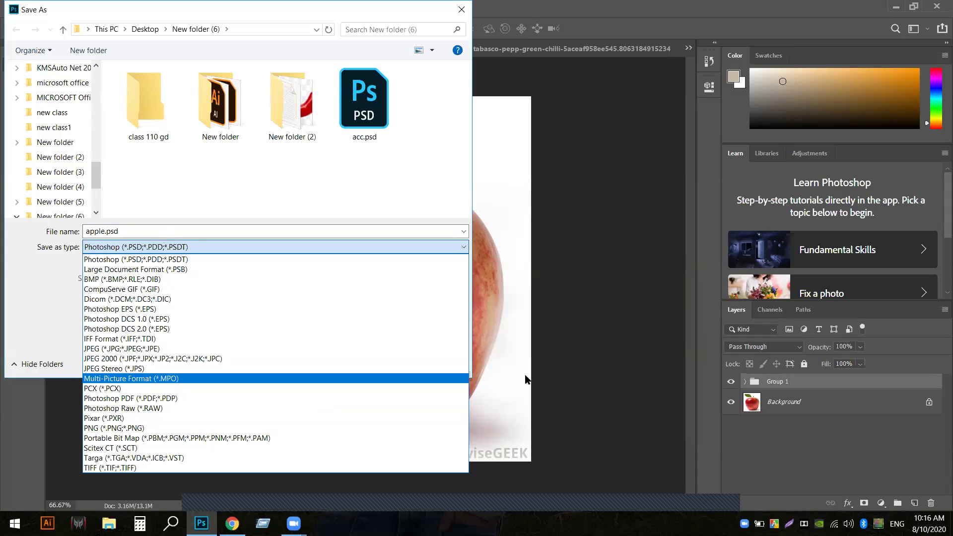
left_click(582, 350)
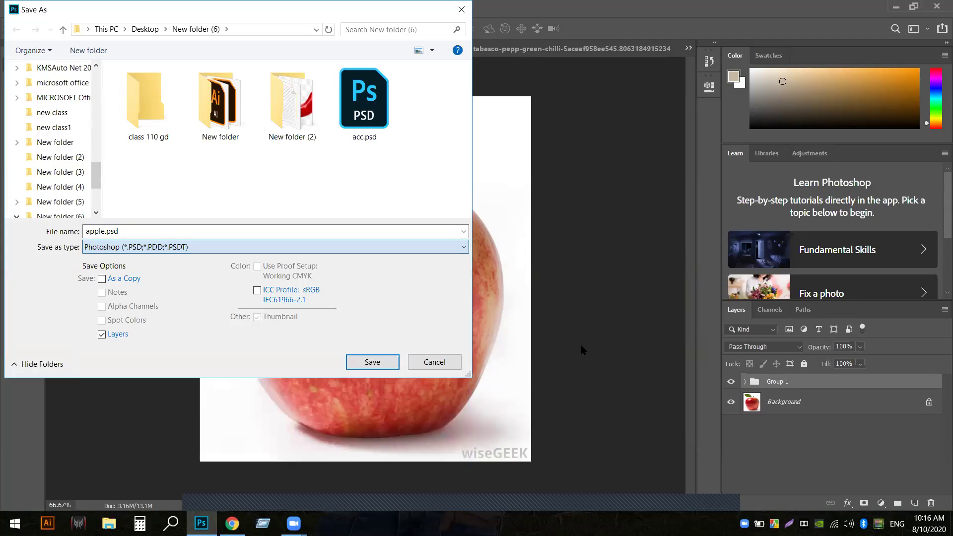
left_click(434, 363)
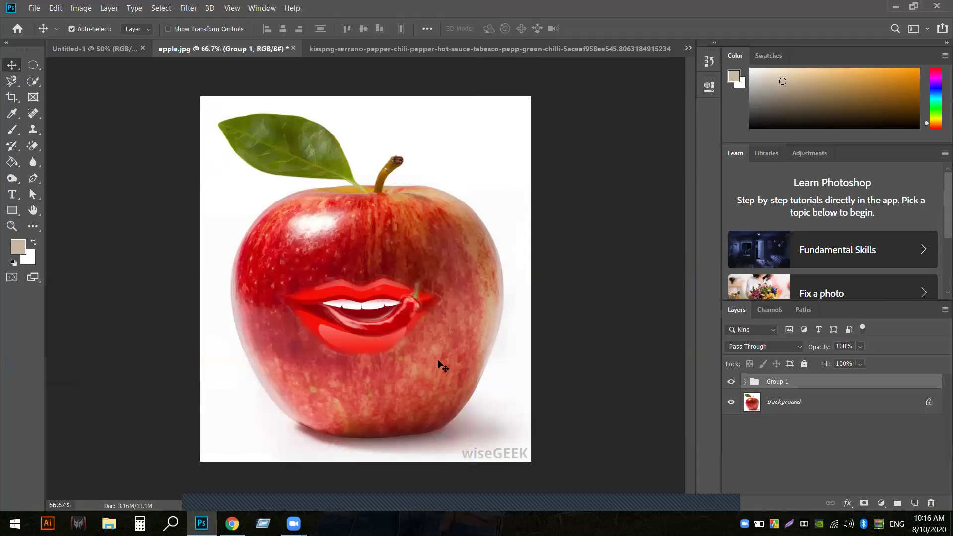
Open the Save for Web export, set the format to PNG-24 and inspect the lips area in the preview
left_click(34, 9)
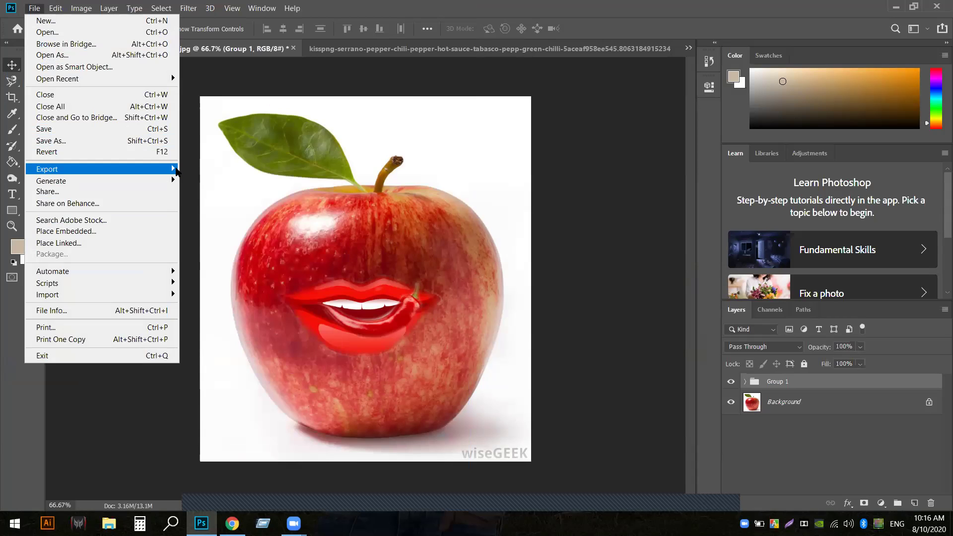
mouse_move(177, 171)
left_click(229, 213)
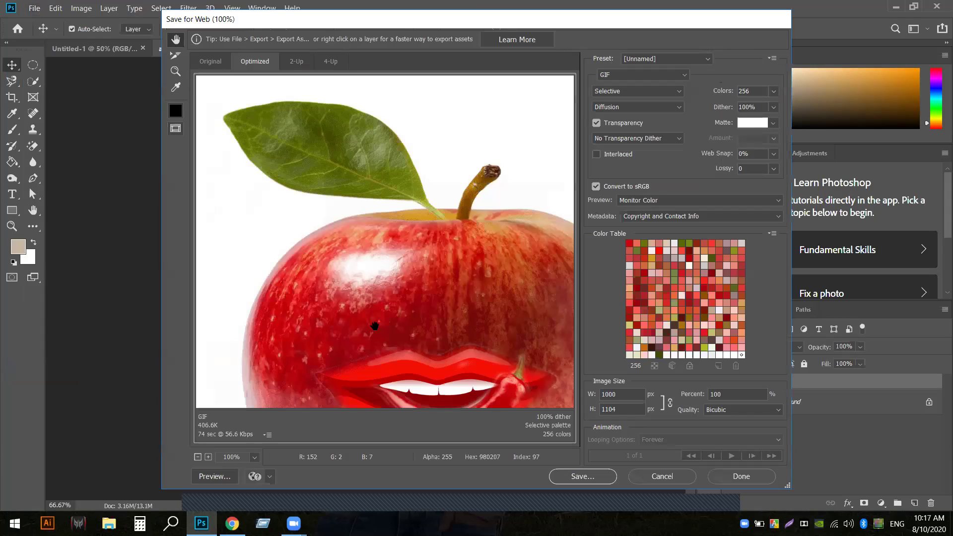
left_click(684, 76)
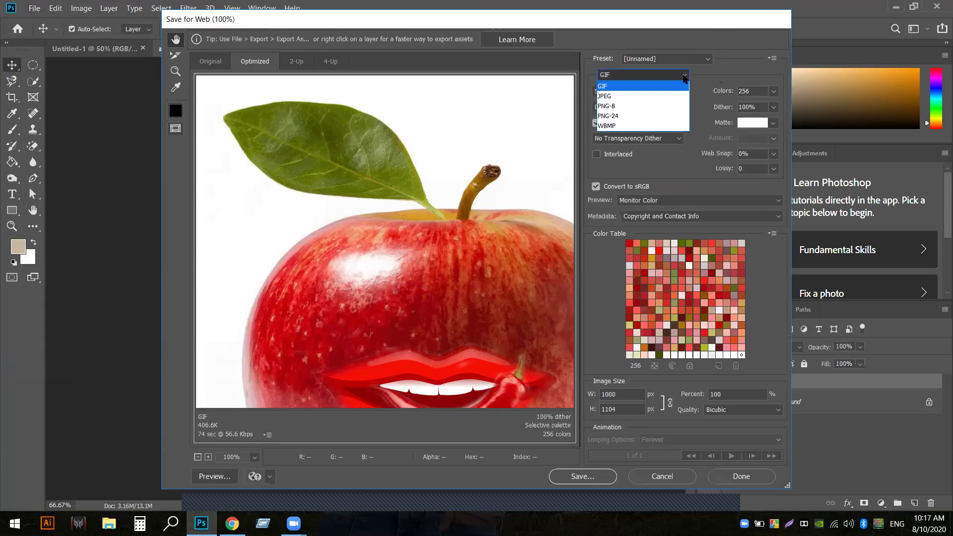
left_click(620, 117)
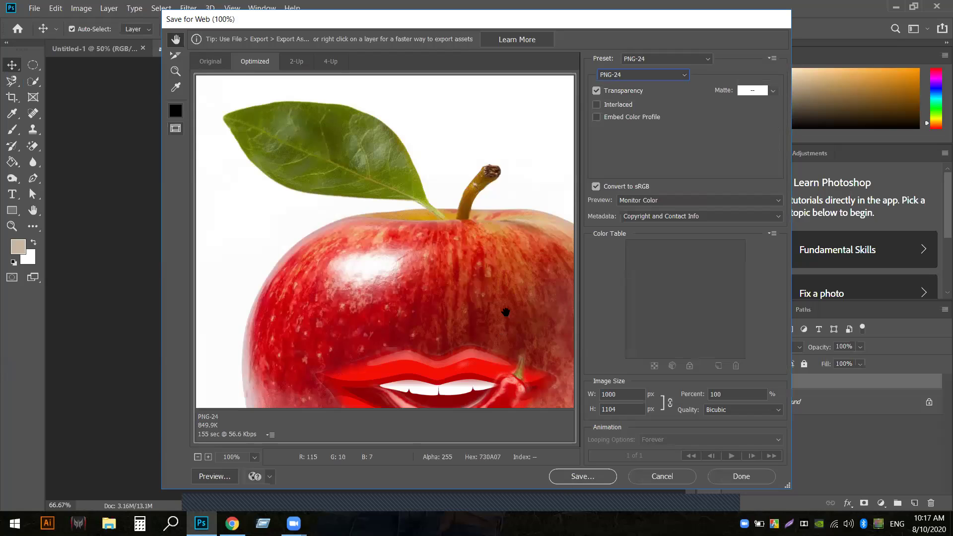
left_click_drag(476, 316, 396, 192)
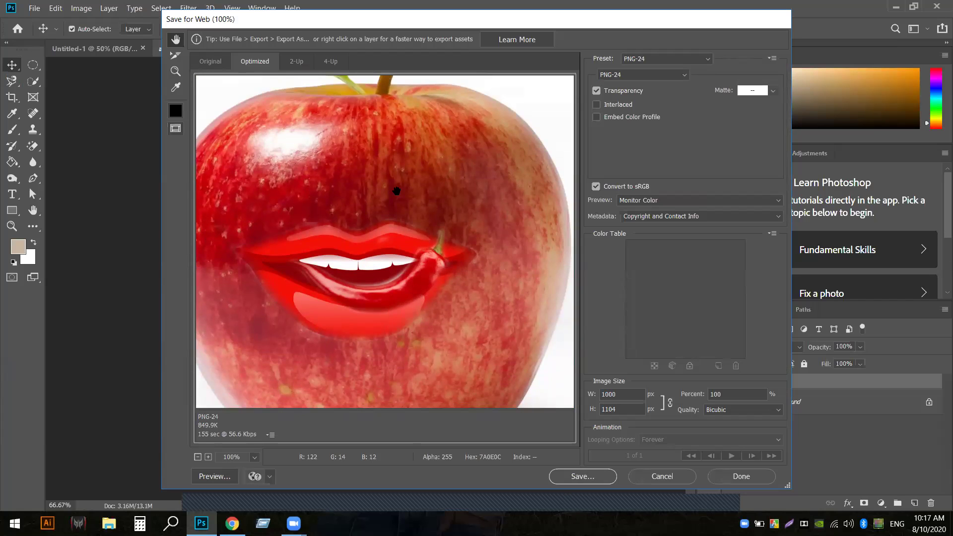
left_click_drag(357, 374, 404, 366)
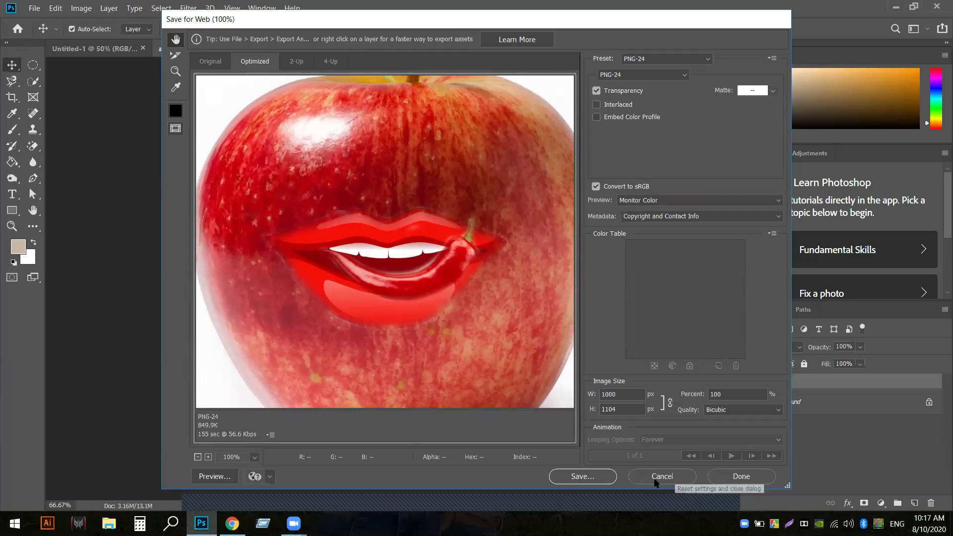
Save the exported image as apple.png in New folder (6) on the Desktop
left_click(577, 480)
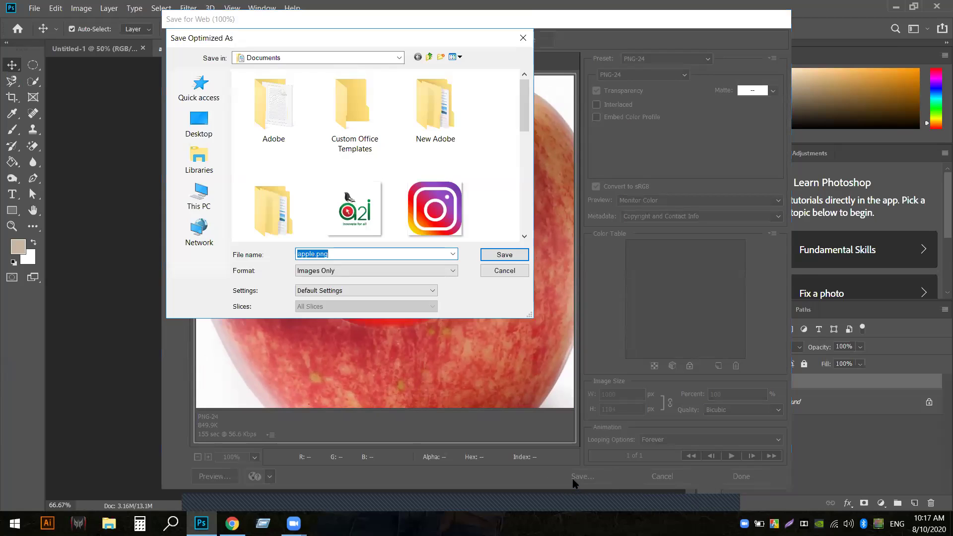
left_click(208, 119)
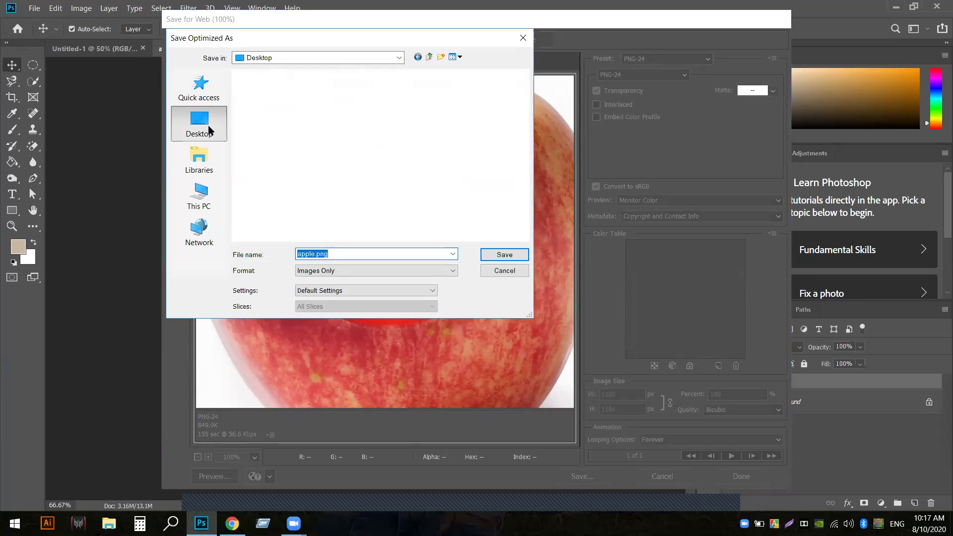
scroll(313, 187, "down", 3)
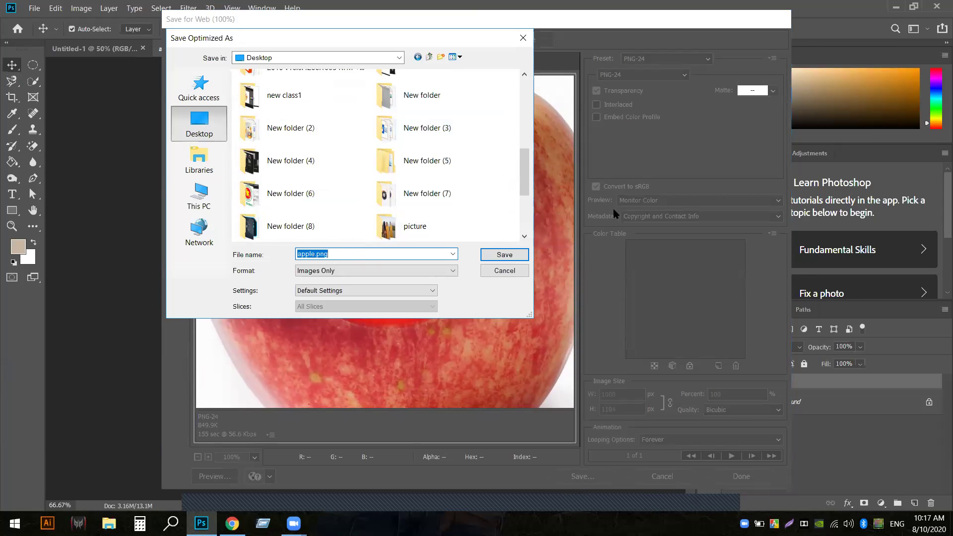
left_click(287, 193)
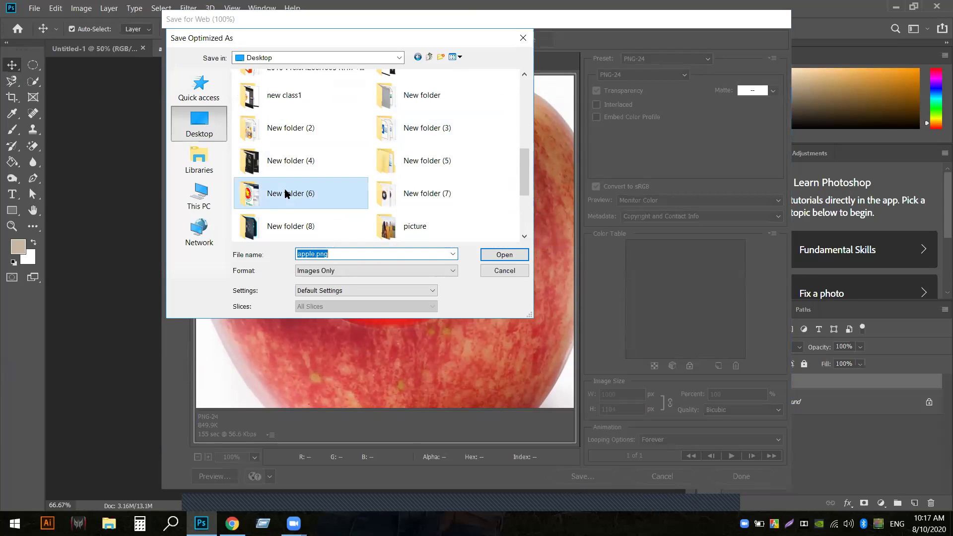
left_click(513, 255)
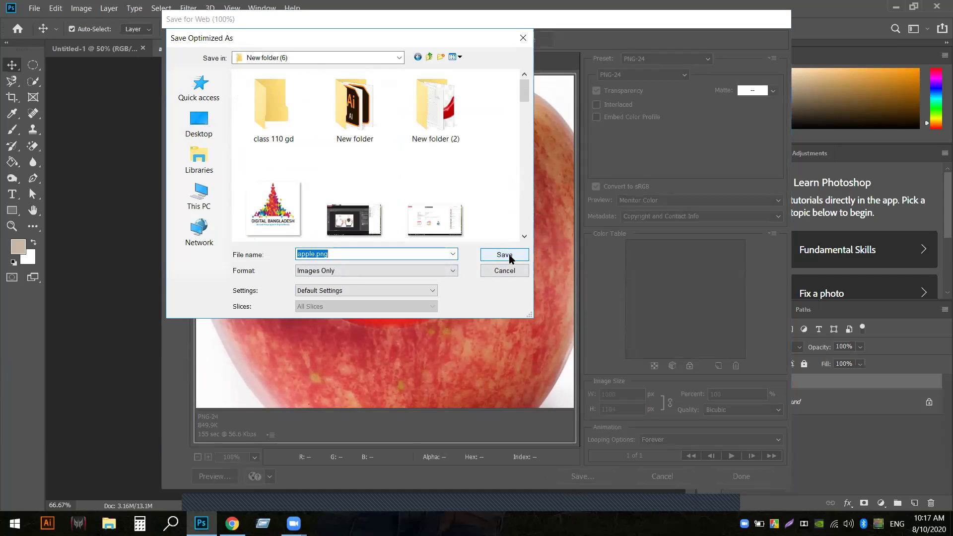
left_click(505, 255)
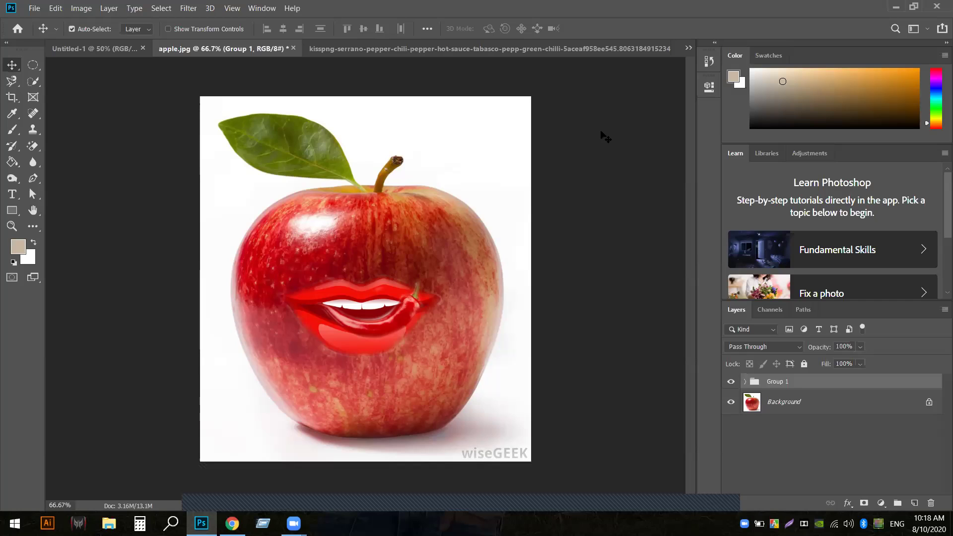
left_click(541, 504)
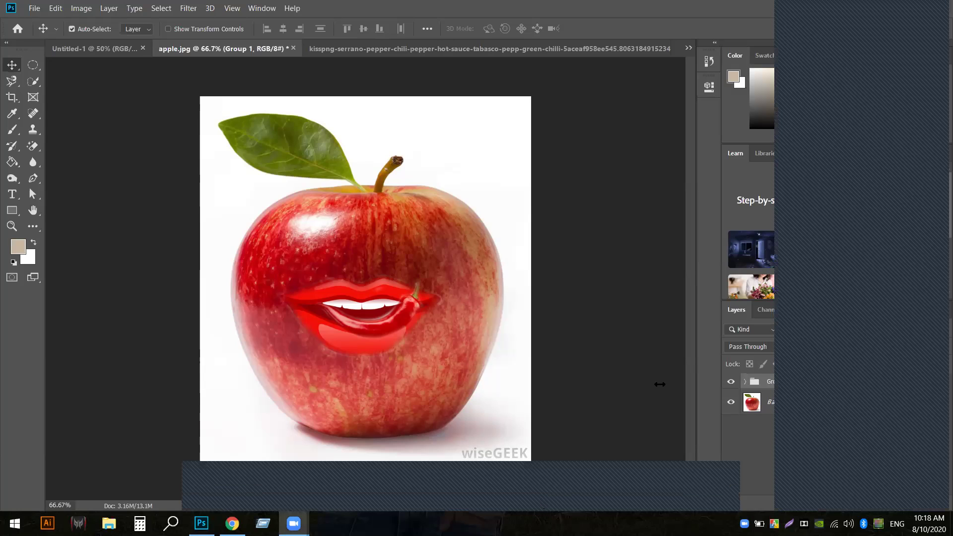
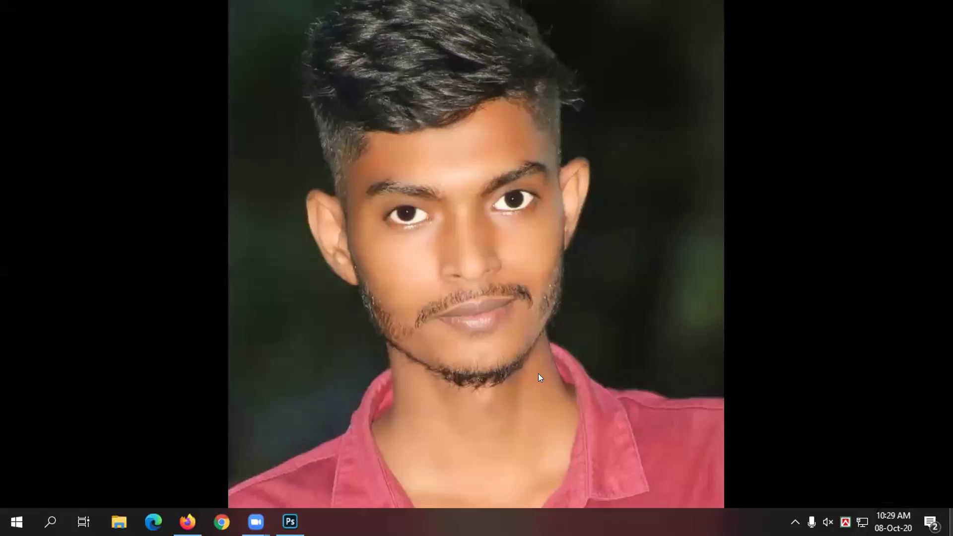
Switch to Photoshop, open 333333333.jpg and convert its Background to a normal layer
left_click(291, 521)
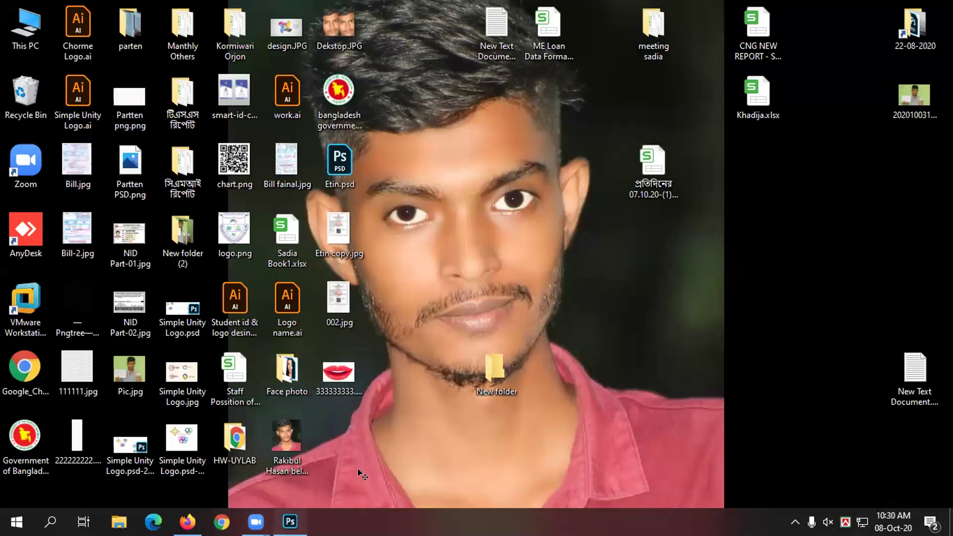
key("ctrl+o")
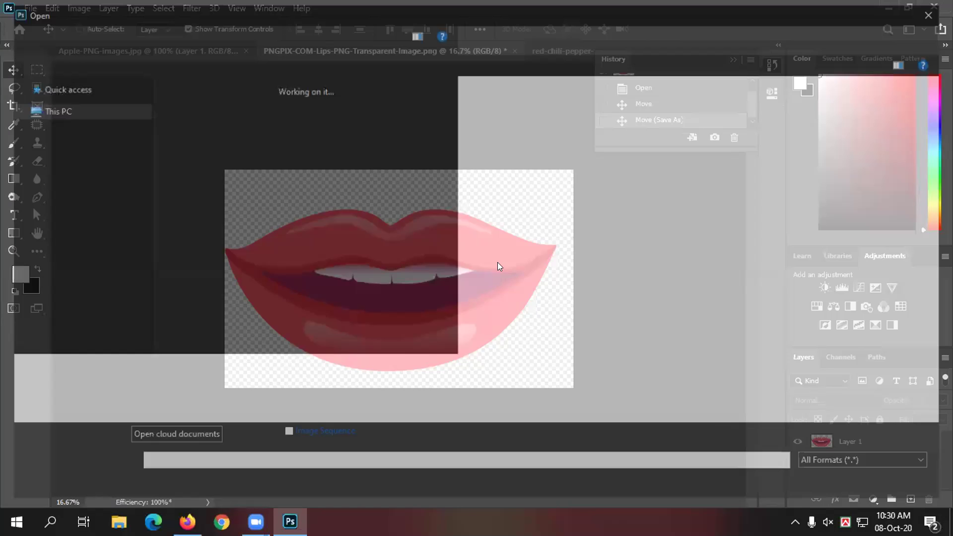
left_click(504, 198)
left_click(828, 480)
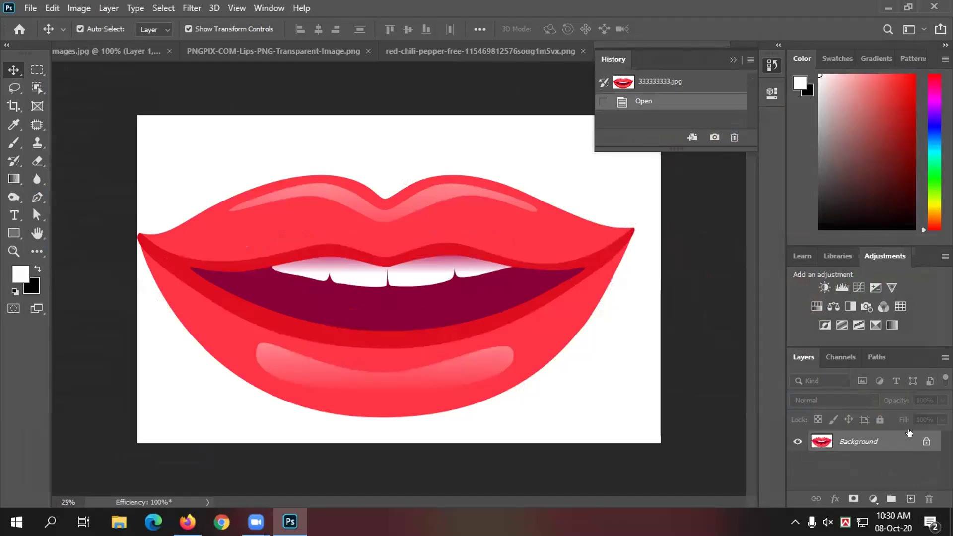
left_click(912, 441)
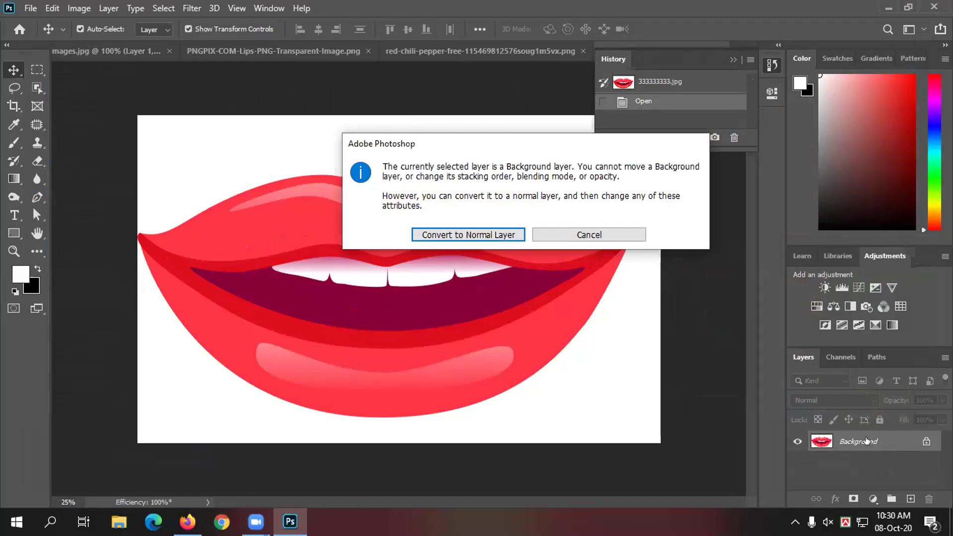
key("space")
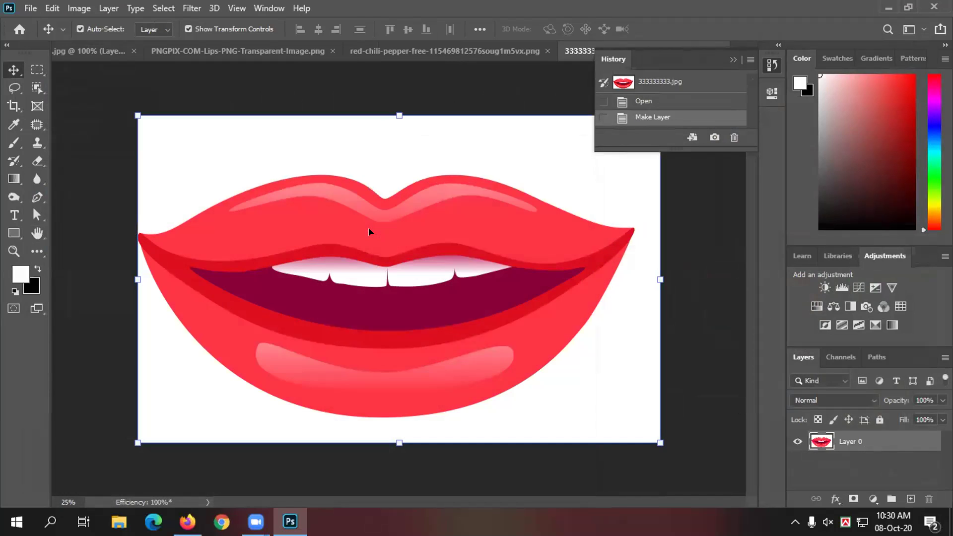
Copy the lips image into Apple-PNG-images.jpg as a new layer and scale it to about 13.67% width and 21.25% height
left_click(38, 73)
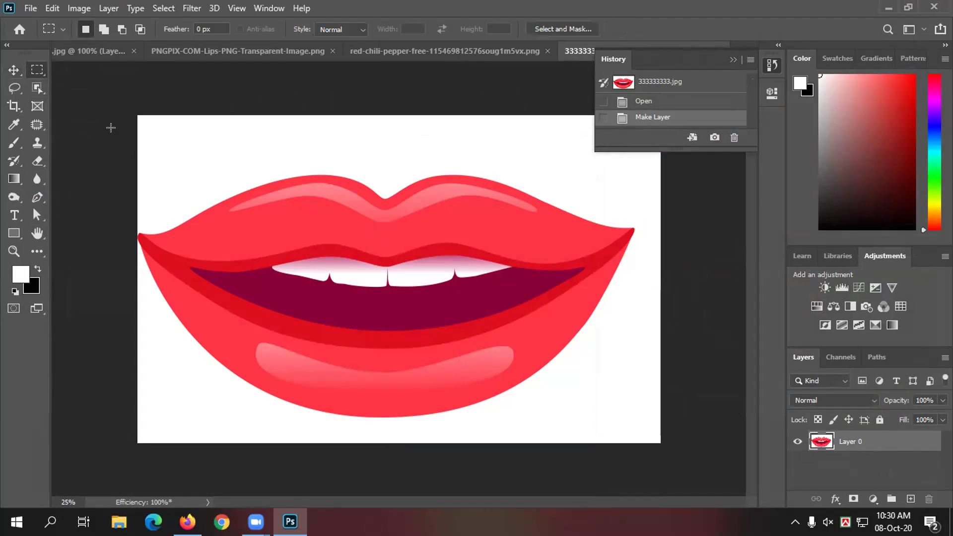
mouse_move(339, 215)
left_mouse_down()
mouse_move(128, 47)
mouse_move(345, 227)
mouse_move(344, 219)
left_mouse_up()
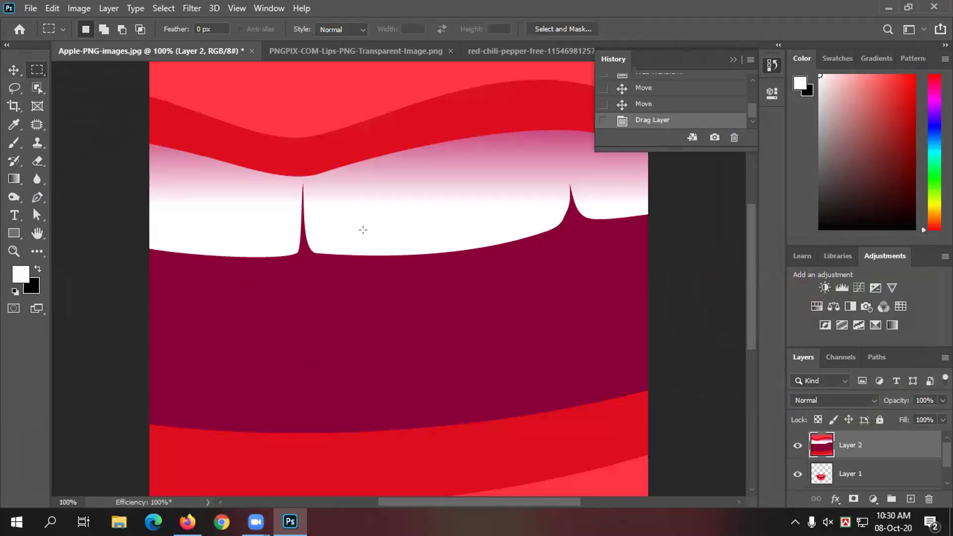
key("ctrl+minus")
key("ctrl+minus")
key("ctrl+minus")
key("ctrl+minus")
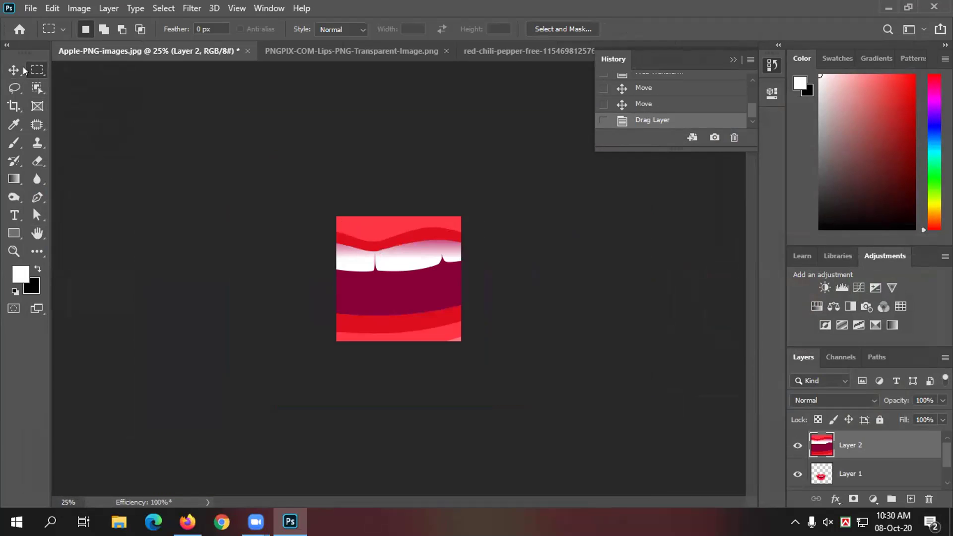
left_click(21, 68)
left_click_drag(647, 425, 421, 298)
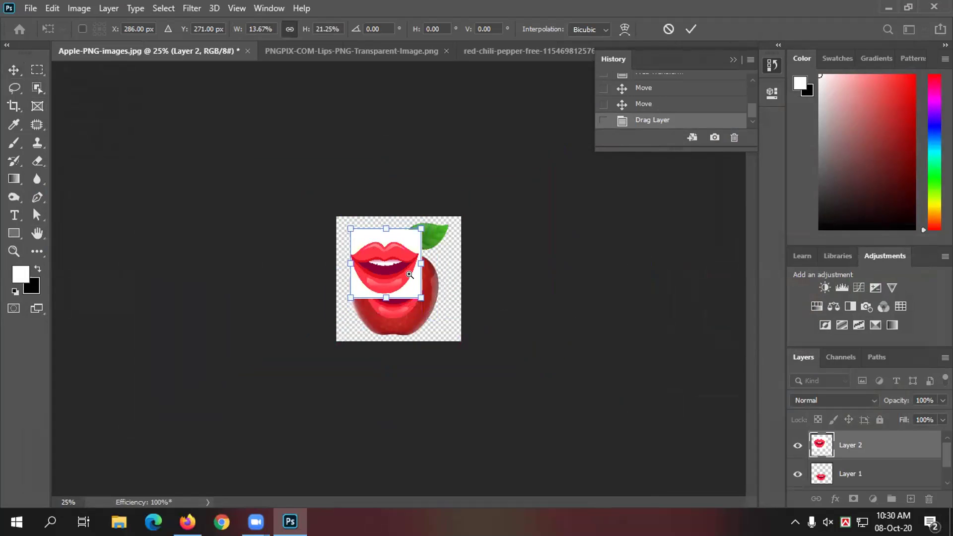
key("ctrl+plus")
key("ctrl+plus")
key("ctrl+plus")
mouse_move(396, 262)
left_mouse_down()
mouse_move(409, 301)
mouse_move(470, 325)
mouse_move(399, 269)
mouse_move(387, 272)
left_mouse_up()
With Layer 1 hidden, move Layer 2 onto the middle of the apple and scale it to about 72% width and 60% height
left_click(794, 474)
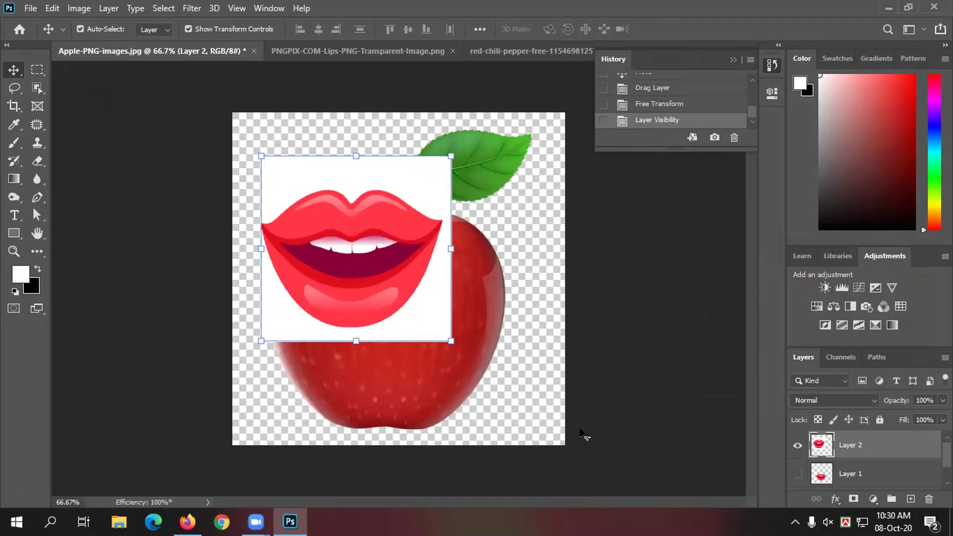
left_click_drag(338, 236, 400, 310)
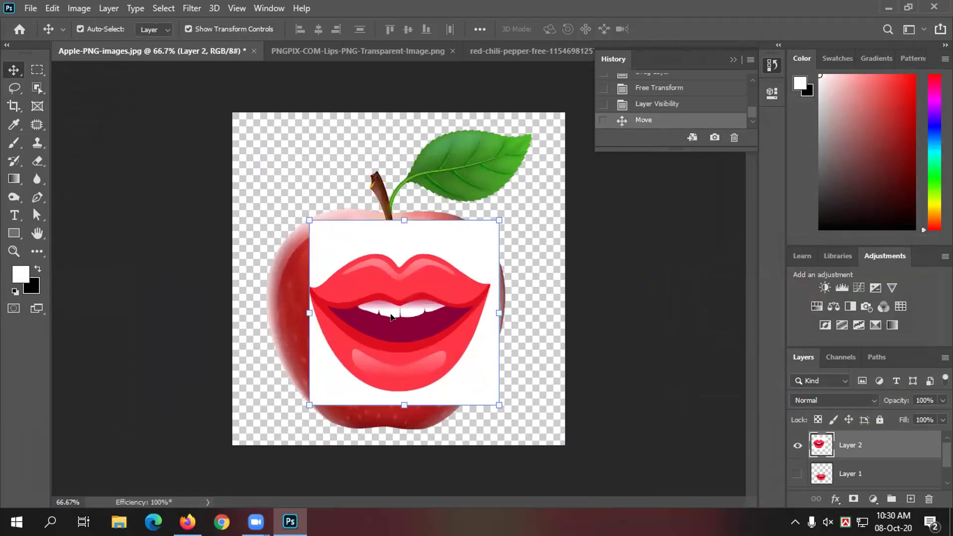
left_click_drag(494, 398, 457, 352)
key("ctrl+plus")
left_click_drag(430, 288, 404, 302)
left_click_drag(474, 384, 484, 394)
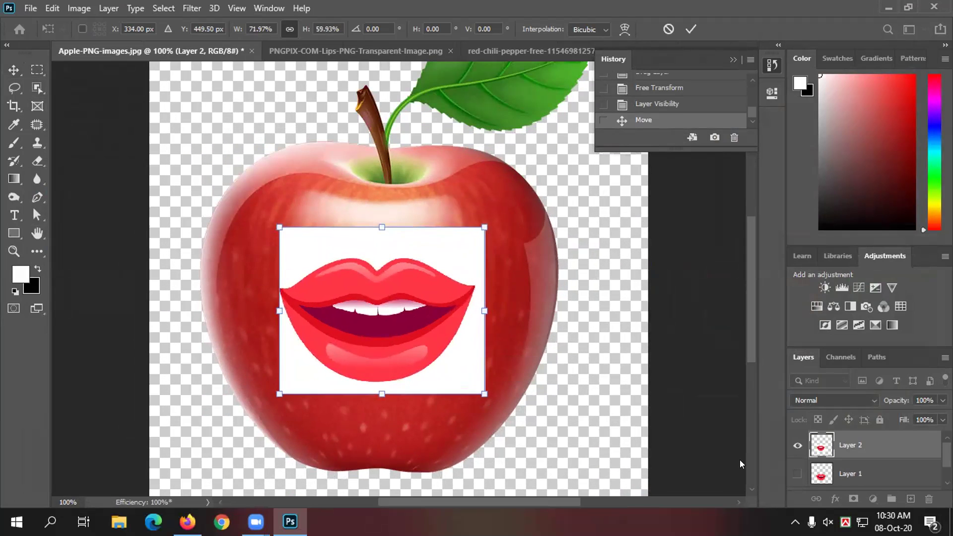
Show Layer 1 and hide Layer 2, toggling Layer 2's visibility to compare the white-backed lips with the transparent ones
left_click(797, 474)
left_click(797, 445)
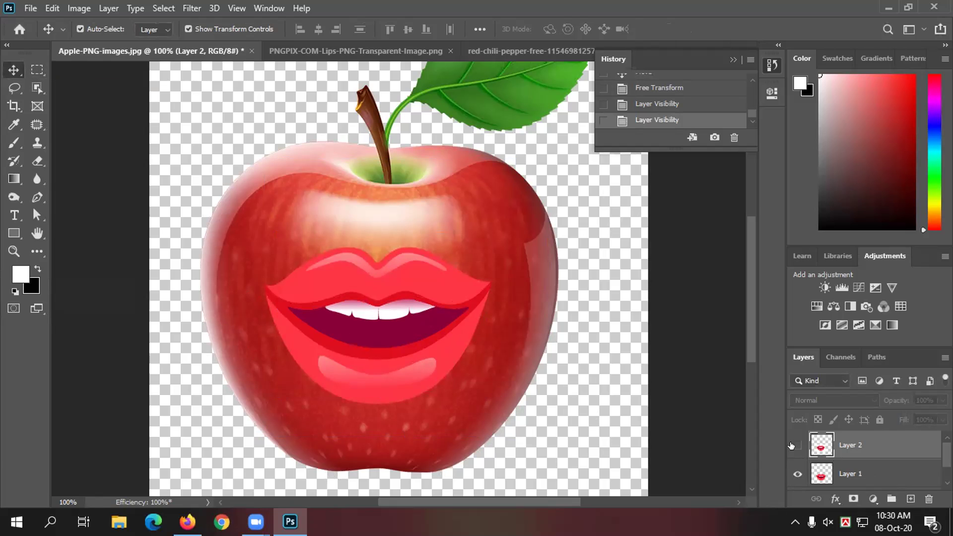
scroll(435, 324, "up", 3)
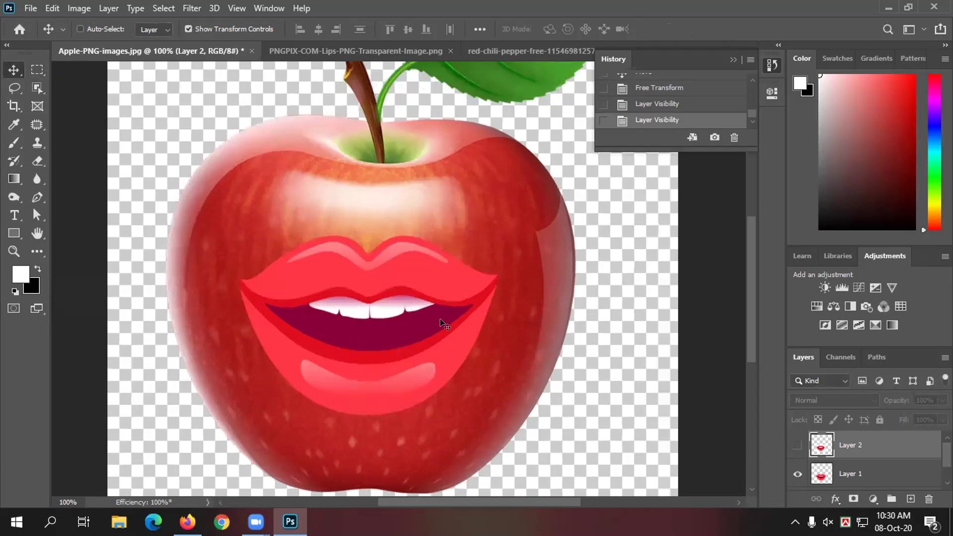
scroll(447, 323, "down", 3)
scroll(846, 451, "down", 2)
scroll(842, 450, "up", 2)
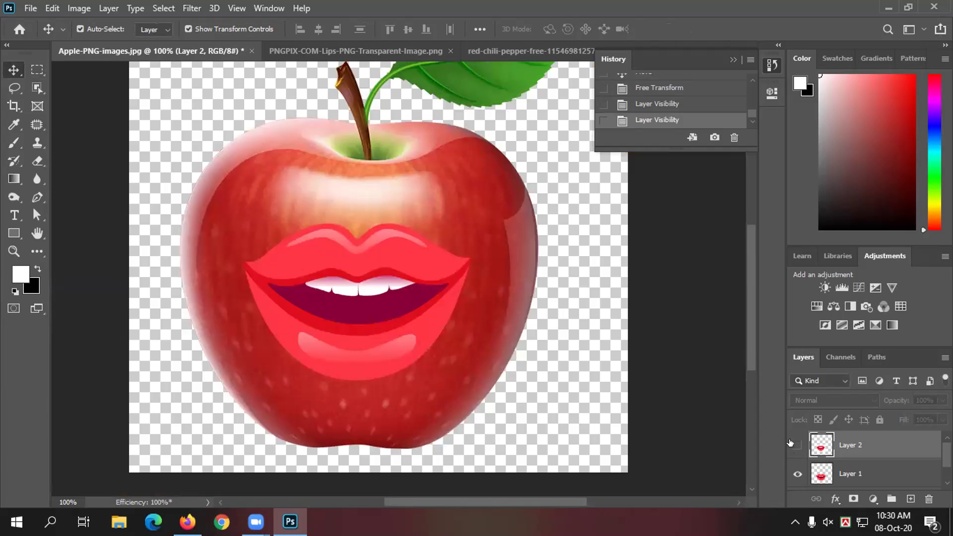
left_click(796, 445)
left_click(796, 445)
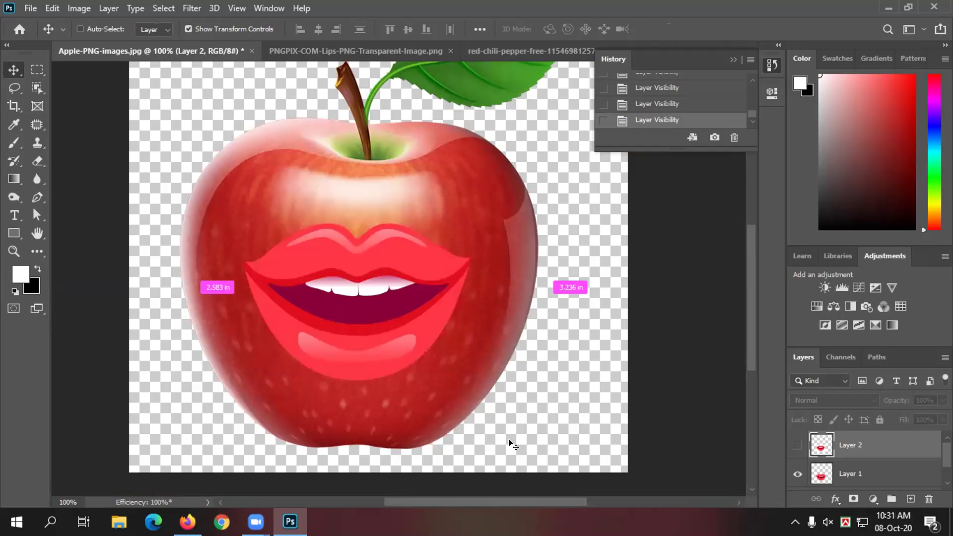
key("ctrl+minus")
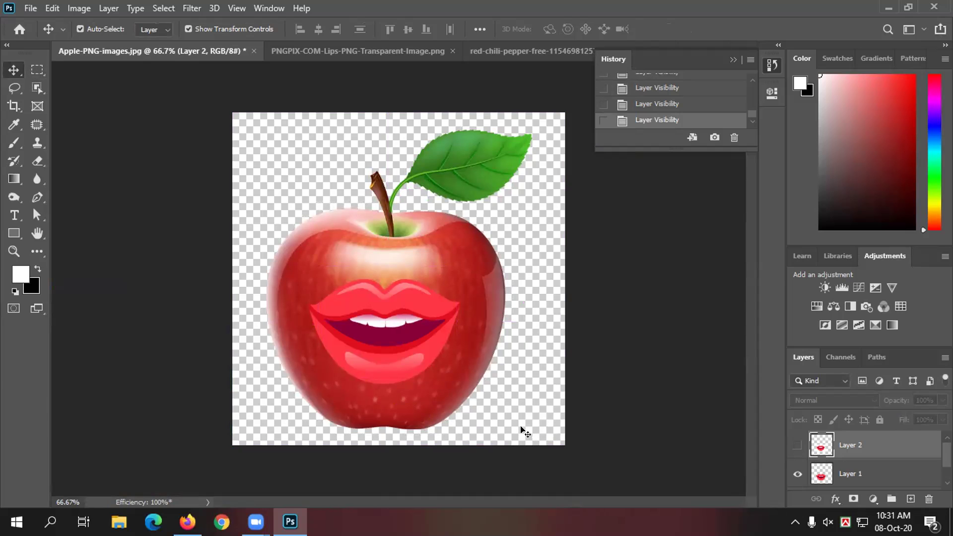
key("ctrl+plus")
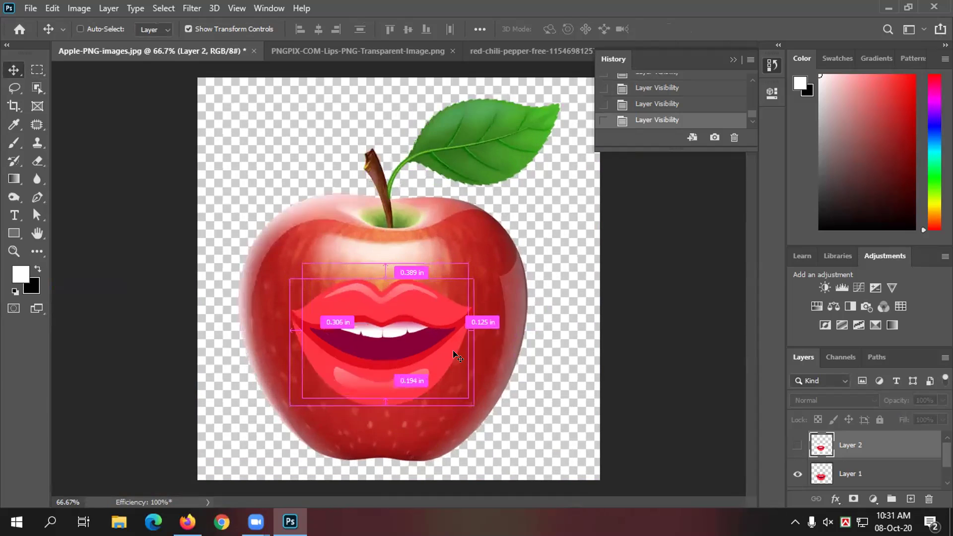
scroll(437, 382, "up", 1)
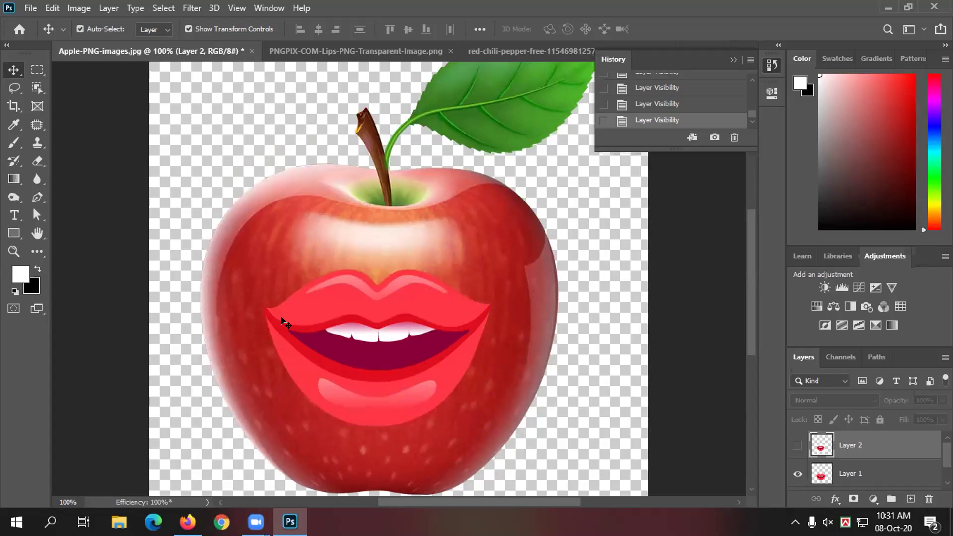
scroll(304, 336, "down", 1)
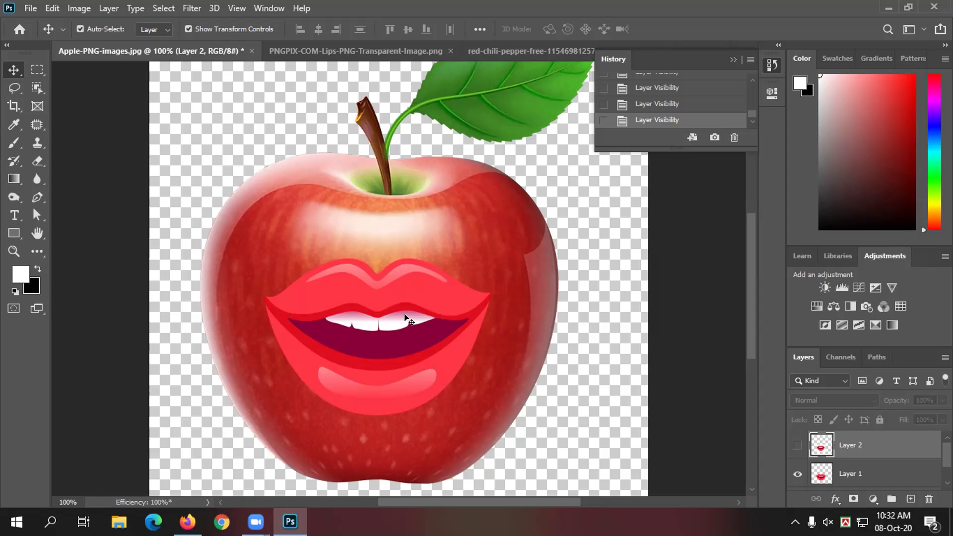
scroll(407, 319, "down", 1)
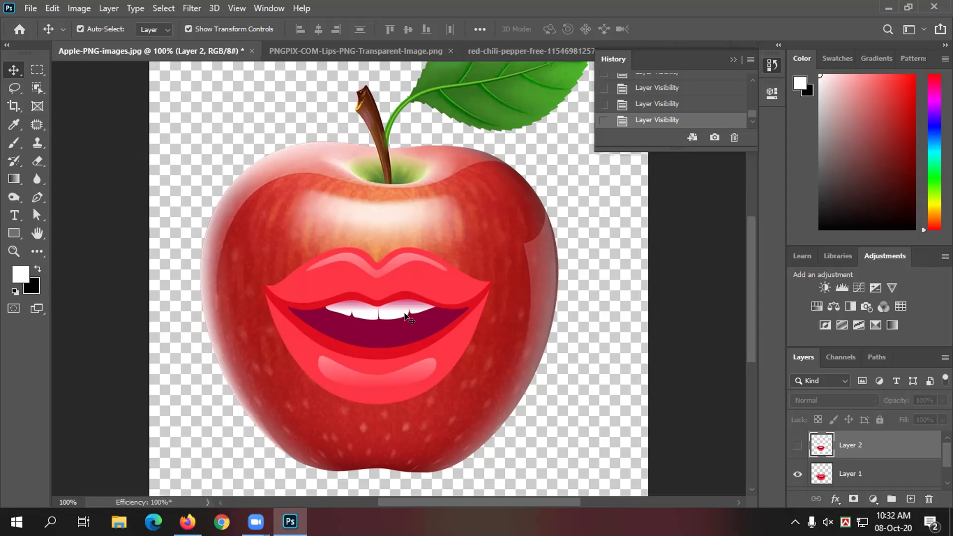
Select Layer 1 and add a black layer mask that hides all of its lips
left_click(796, 446)
left_click(820, 470)
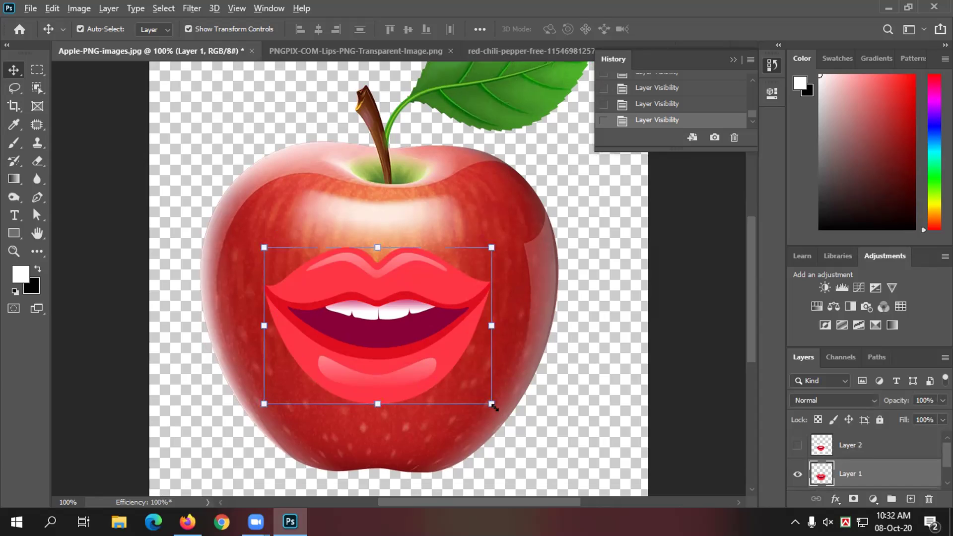
left_click_drag(490, 402, 491, 402)
key("m")
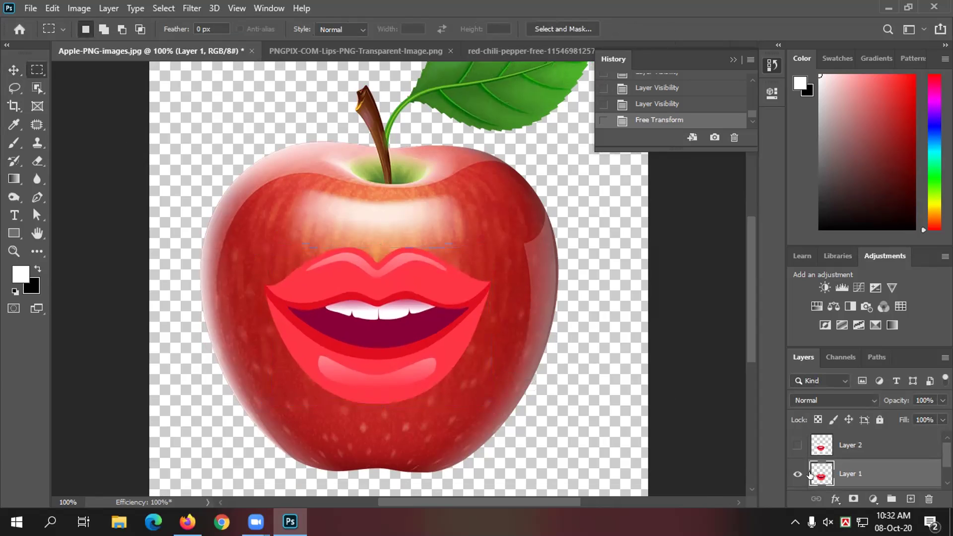
left_click(853, 499, "alt")
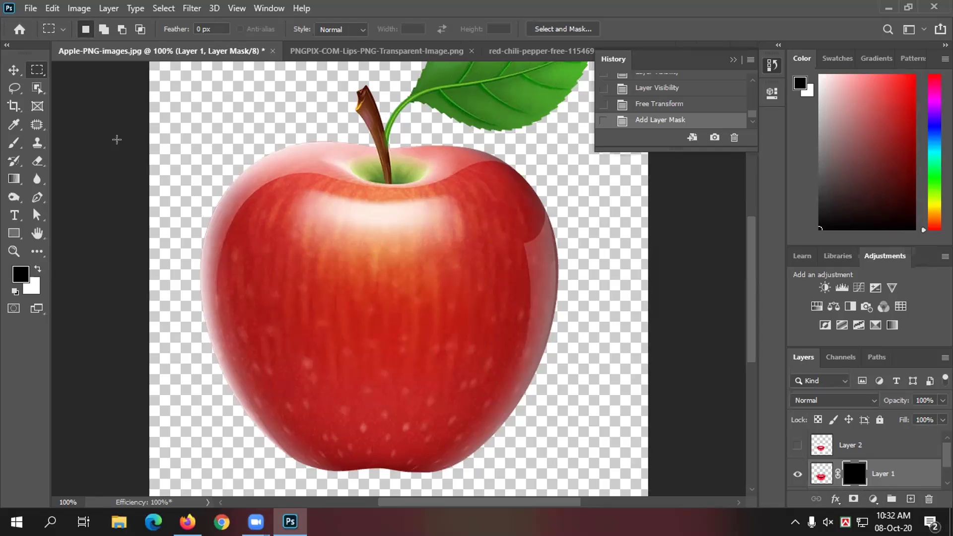
Choose the Brush tool, raise its opacity to 100% and enlarge the brush to 175 px
left_click(14, 143)
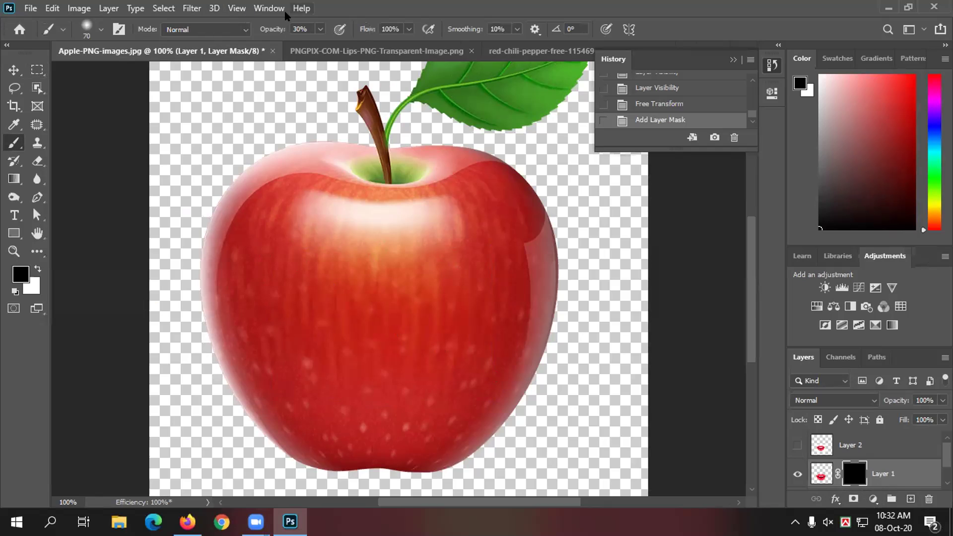
left_click(320, 29)
left_click_drag(319, 45, 365, 45)
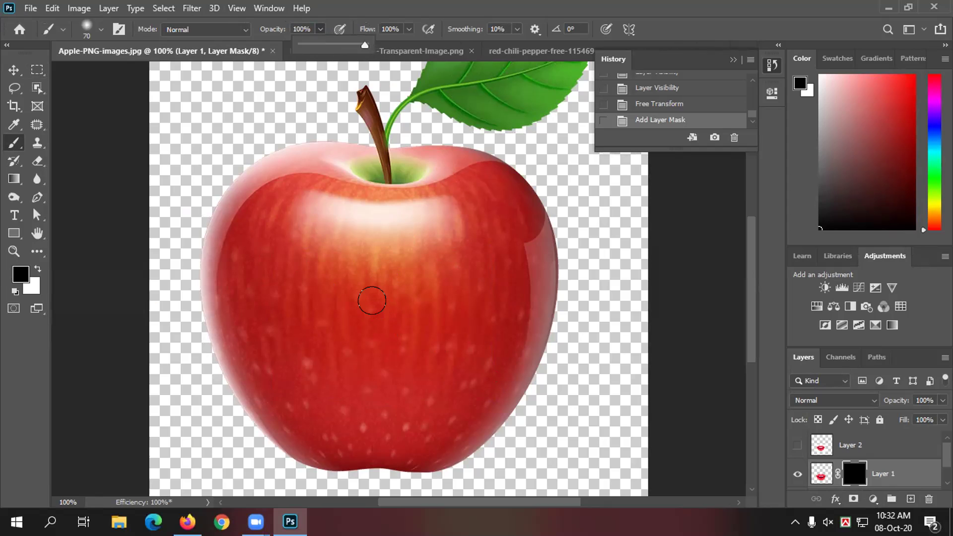
key("bracketright")
key("bracketright")
key("bracketright")
key("bracketright")
key("bracketright")
key("bracketright")
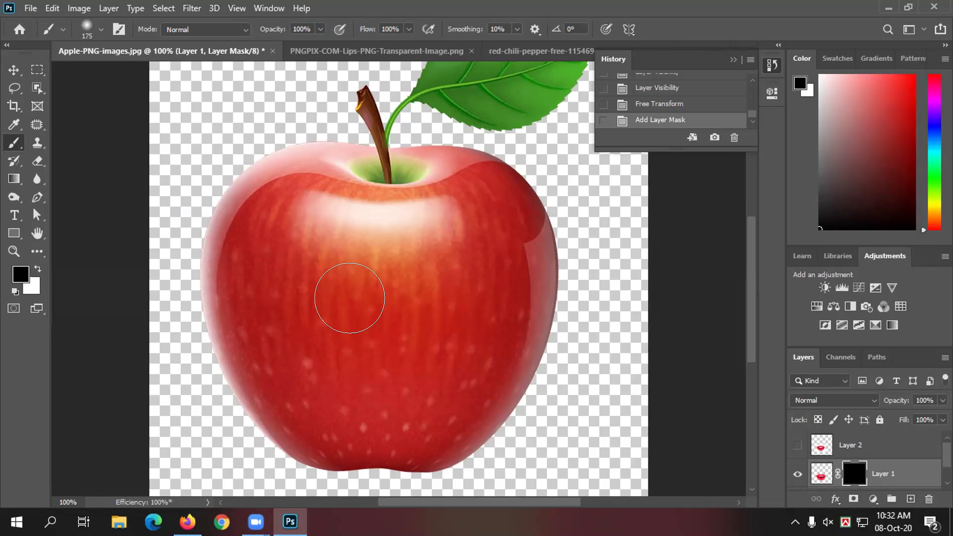
Try to bring back the hidden lips by painting black on Layer 1's mask, reducing the brush to 150 px
left_click_drag(362, 298, 326, 283)
key("bracketleft")
mouse_move(389, 299)
left_mouse_down()
mouse_move(378, 278)
mouse_move(342, 255)
left_mouse_up()
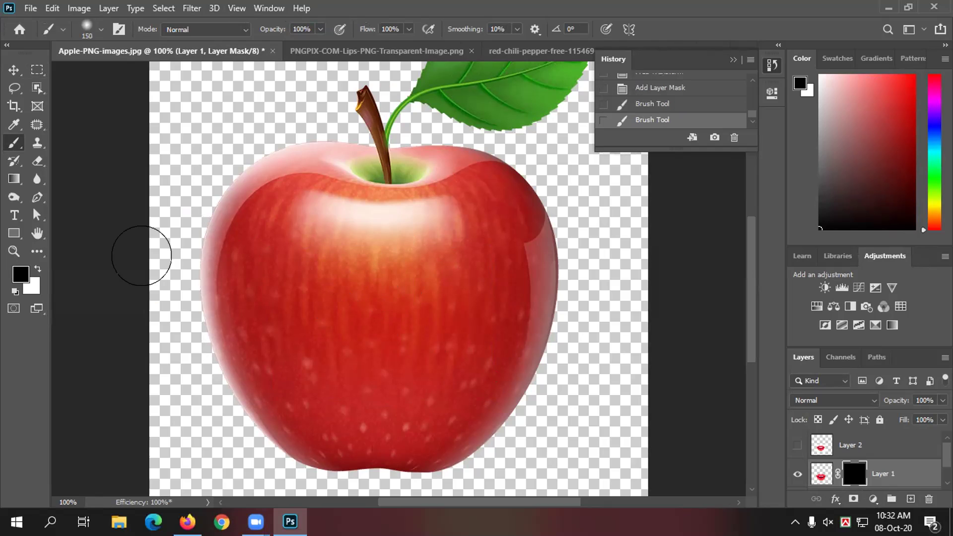
Paint Layer 1's mask in white over the whole mouth to reveal the lips, finishing with a 90 px brush
left_click(38, 271)
mouse_move(340, 298)
left_mouse_down()
mouse_move(361, 294)
mouse_move(344, 280)
mouse_move(414, 299)
mouse_move(282, 304)
mouse_move(273, 294)
mouse_move(320, 326)
mouse_move(370, 339)
left_mouse_up()
key("bracketleft")
key("bracketleft")
key("bracketleft")
key("bracketleft")
key("bracketleft")
key("bracketleft")
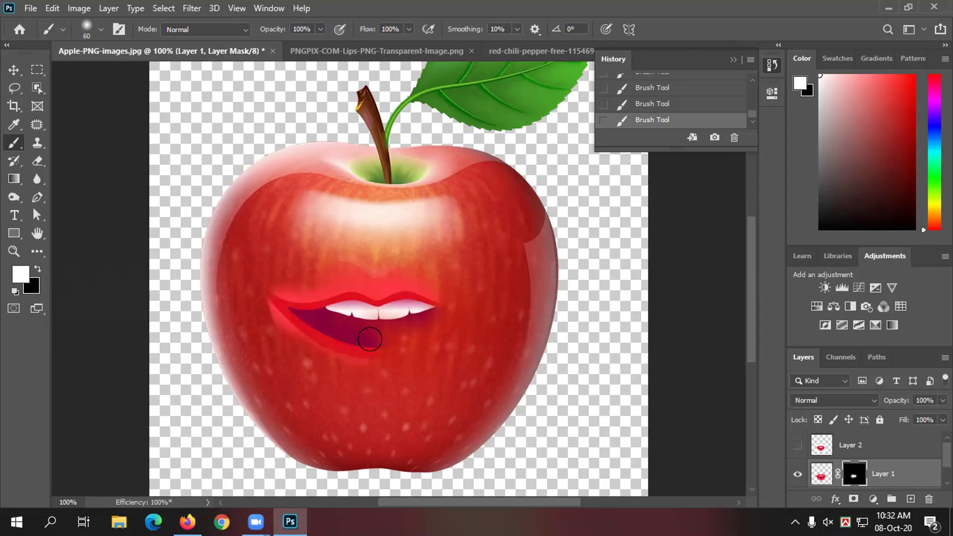
key("bracketright")
key("bracketright")
key("bracketright")
mouse_move(283, 270)
left_mouse_down()
mouse_move(400, 269)
mouse_move(442, 289)
mouse_move(411, 321)
mouse_move(310, 335)
mouse_move(278, 311)
mouse_move(286, 280)
mouse_move(365, 257)
mouse_move(424, 267)
mouse_move(470, 298)
mouse_move(444, 337)
mouse_move(419, 347)
mouse_move(344, 367)
mouse_move(304, 360)
mouse_move(403, 388)
mouse_move(459, 360)
mouse_move(536, 343)
mouse_move(504, 343)
mouse_move(410, 292)
mouse_move(432, 299)
mouse_move(445, 279)
mouse_move(348, 255)
mouse_move(247, 281)
mouse_move(477, 264)
mouse_move(425, 287)
mouse_move(447, 285)
mouse_move(404, 253)
mouse_move(309, 253)
mouse_move(266, 287)
left_mouse_up()
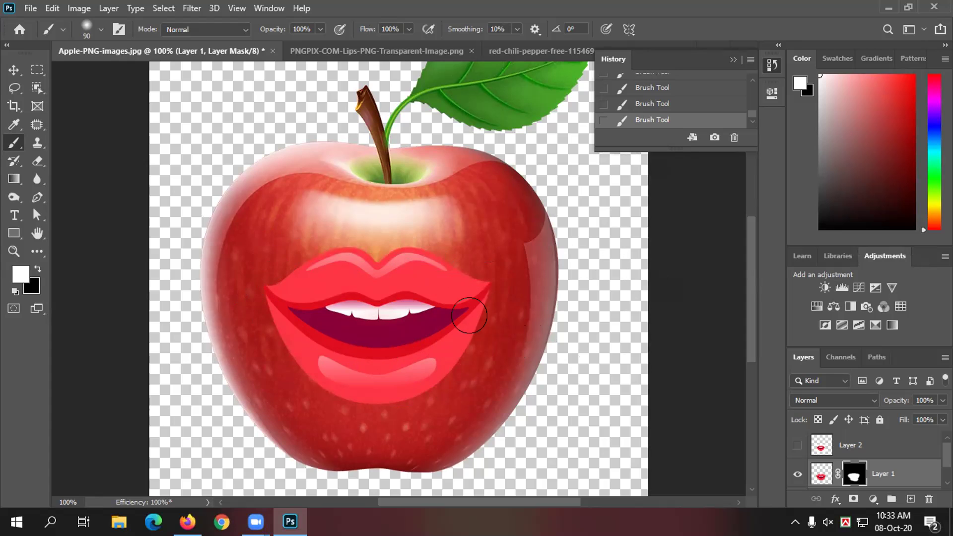
Paint black on Layer 1's mask with a 25 px brush to trim the lips' left side and upper edge
left_click(38, 269)
key("ctrl+plus")
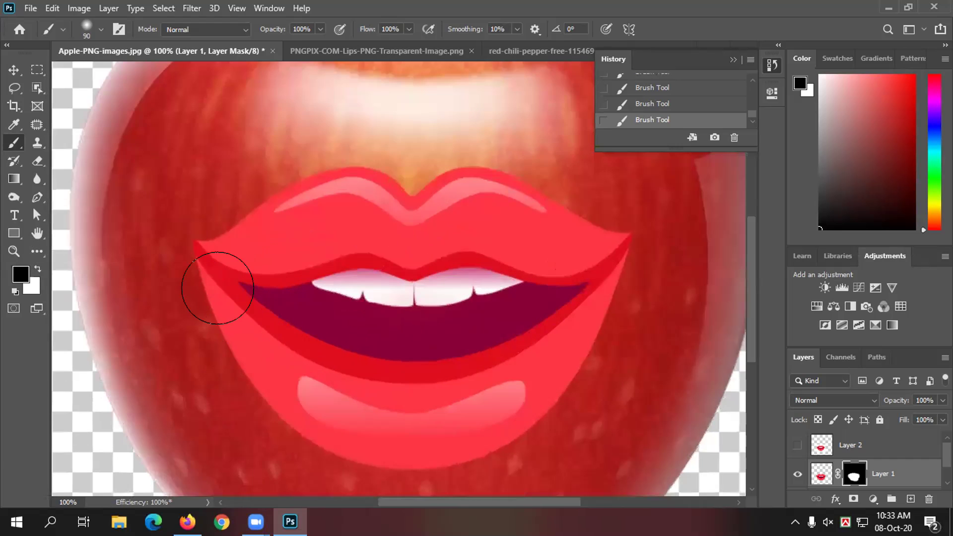
scroll(213, 288, "up", 2)
scroll(219, 294, "down", 2)
key("bracketleft")
key("bracketleft")
key("bracketleft")
key("bracketleft")
key("bracketleft")
key("bracketleft")
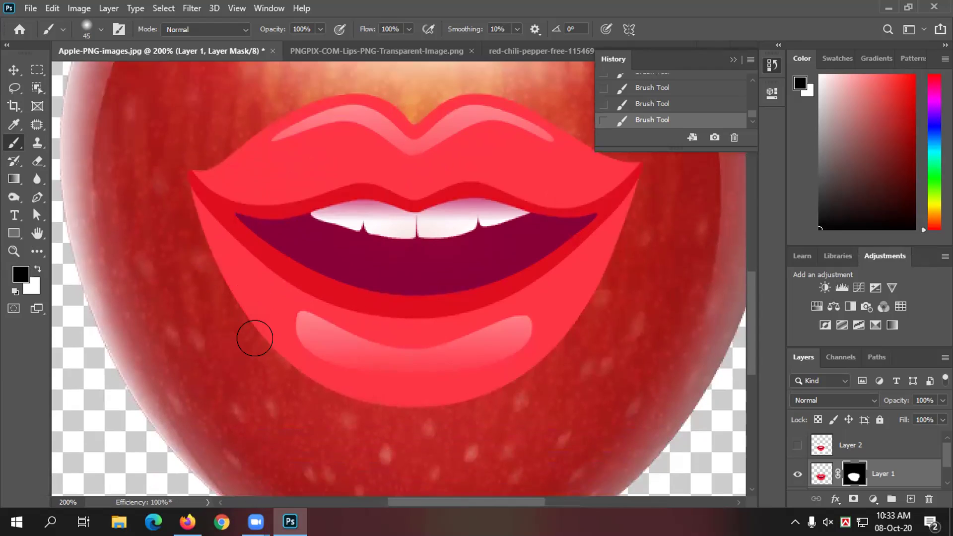
key("bracketleft")
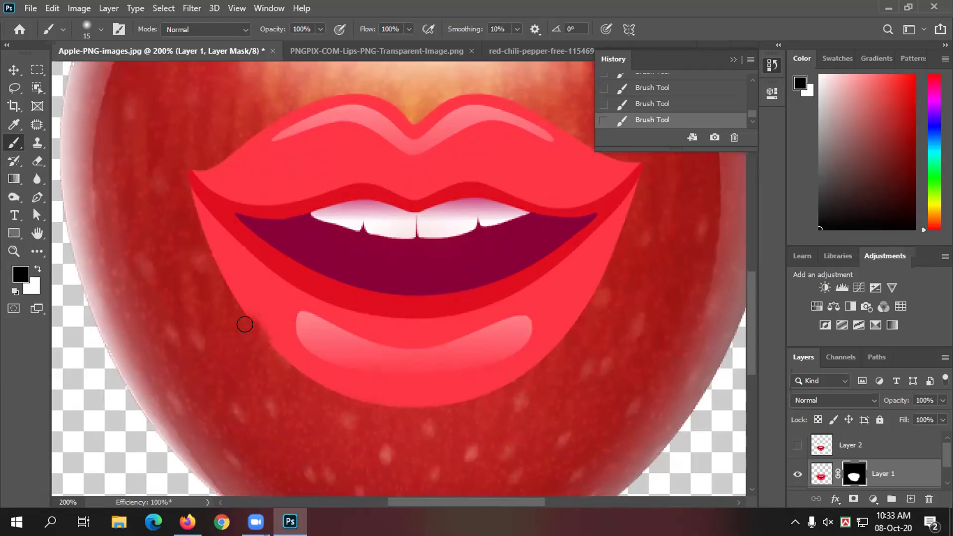
key("bracketright")
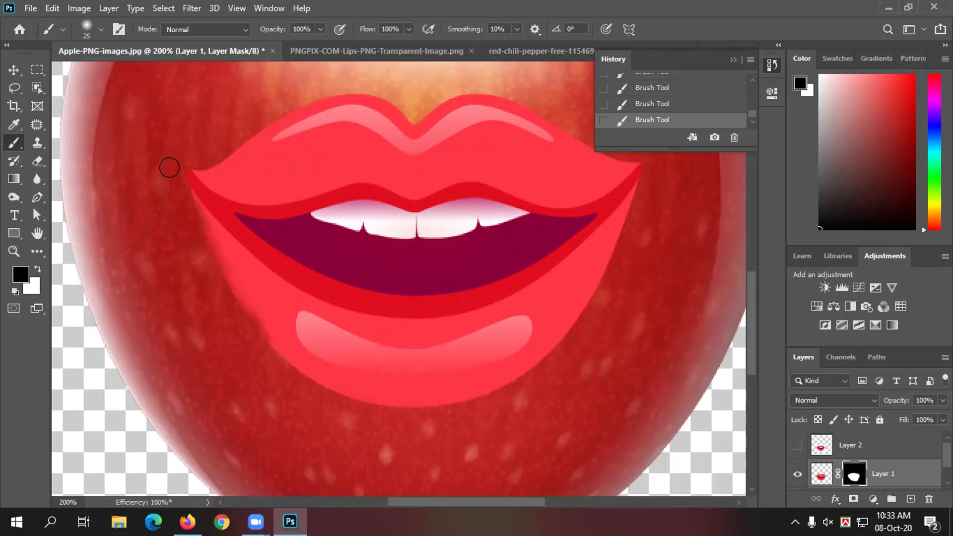
mouse_move(206, 150)
left_mouse_down()
mouse_move(217, 134)
mouse_move(314, 79)
mouse_move(372, 82)
left_mouse_up()
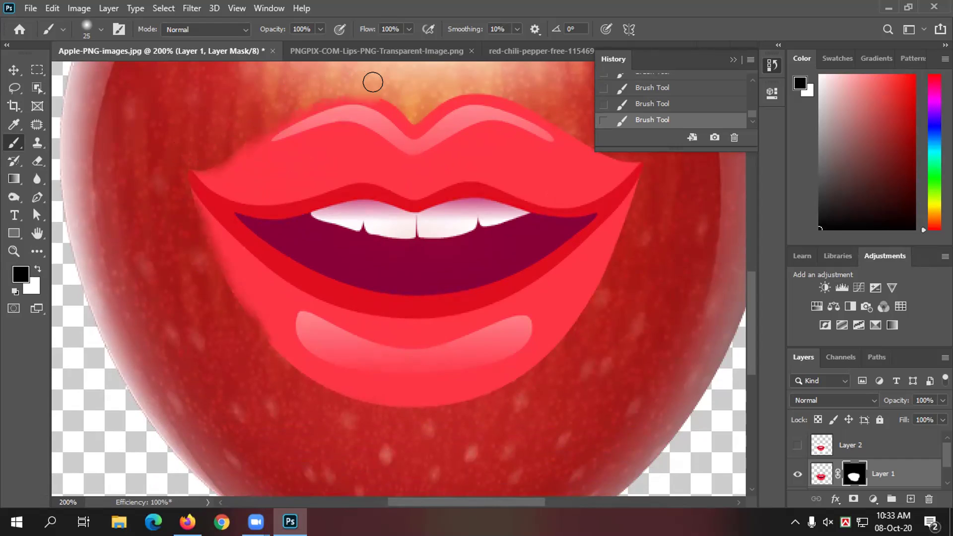
scroll(392, 119, "up", 3)
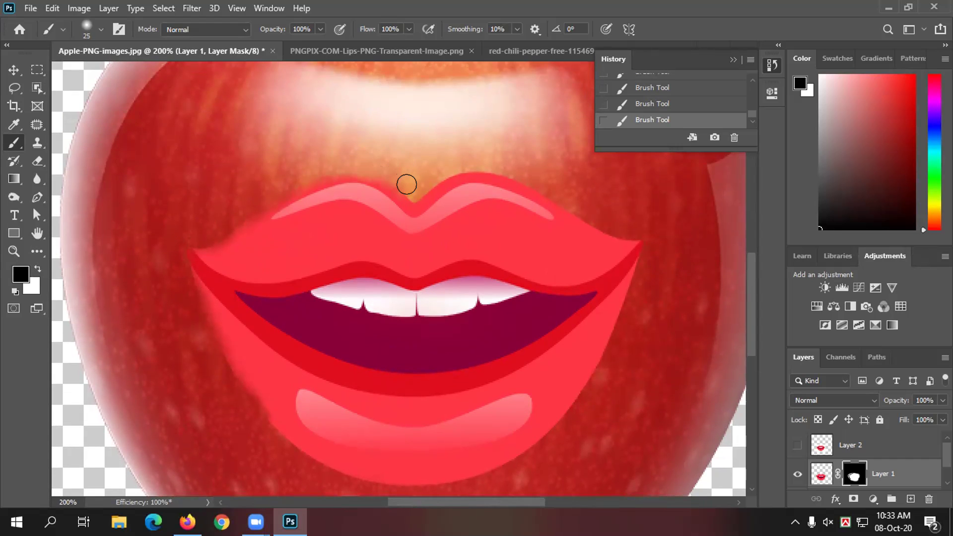
mouse_move(405, 185)
left_mouse_down()
mouse_move(421, 168)
mouse_move(457, 159)
mouse_move(513, 162)
mouse_move(503, 167)
mouse_move(513, 146)
left_mouse_up()
scroll(502, 167, "down", 1)
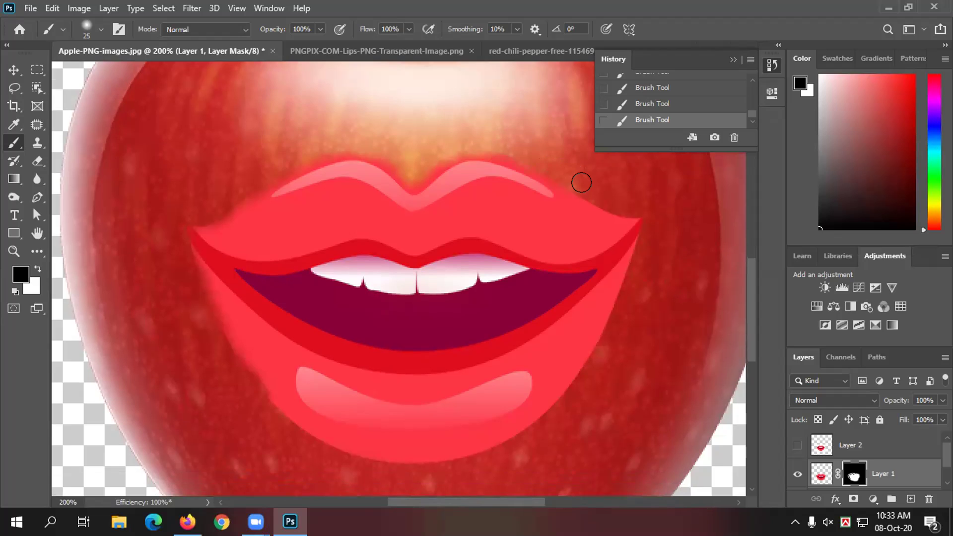
Mask out the fringe along the lips' right side and around the lower lip with the black brush
left_click_drag(596, 193, 614, 197)
mouse_move(640, 236)
left_mouse_down()
mouse_move(600, 341)
mouse_move(562, 393)
left_mouse_up()
scroll(563, 406, "down", 3)
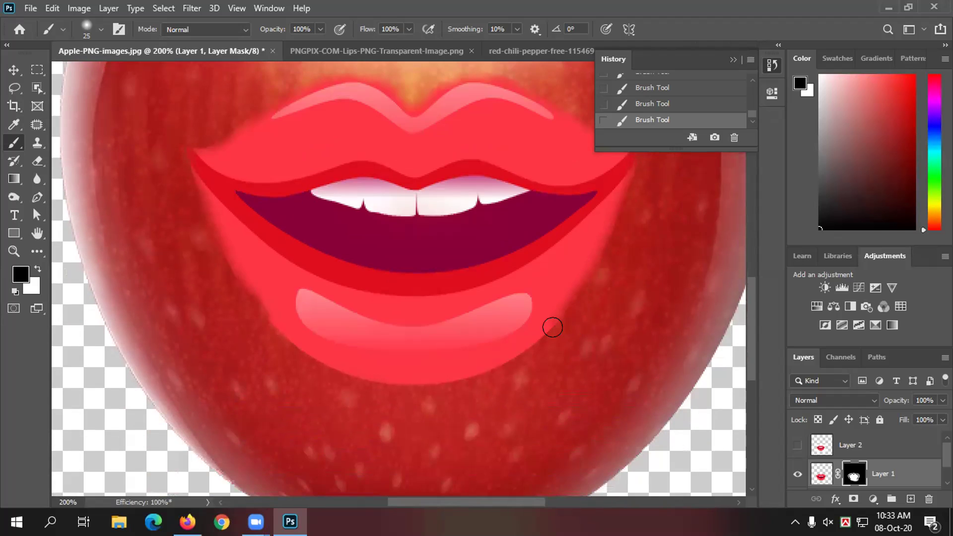
mouse_move(570, 312)
left_mouse_down()
mouse_move(523, 350)
mouse_move(423, 389)
mouse_move(372, 392)
mouse_move(274, 341)
left_mouse_up()
scroll(266, 317, "down", 1)
mouse_move(258, 302)
left_mouse_down()
mouse_move(300, 334)
mouse_move(389, 368)
left_mouse_up()
scroll(362, 340, "down", 1)
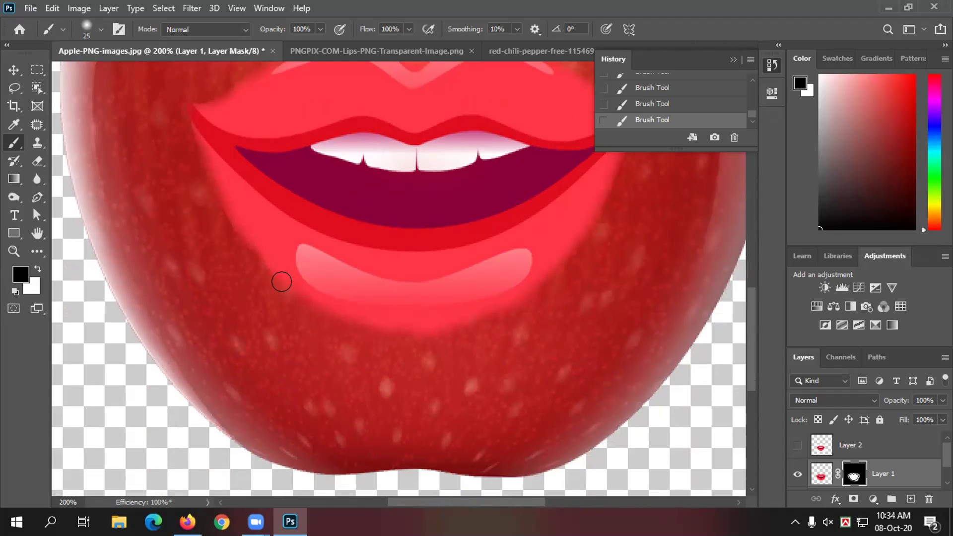
Lower the brush opacity to 25% and soften the masked edges of the lips
left_click(321, 29)
left_click_drag(322, 46, 303, 51)
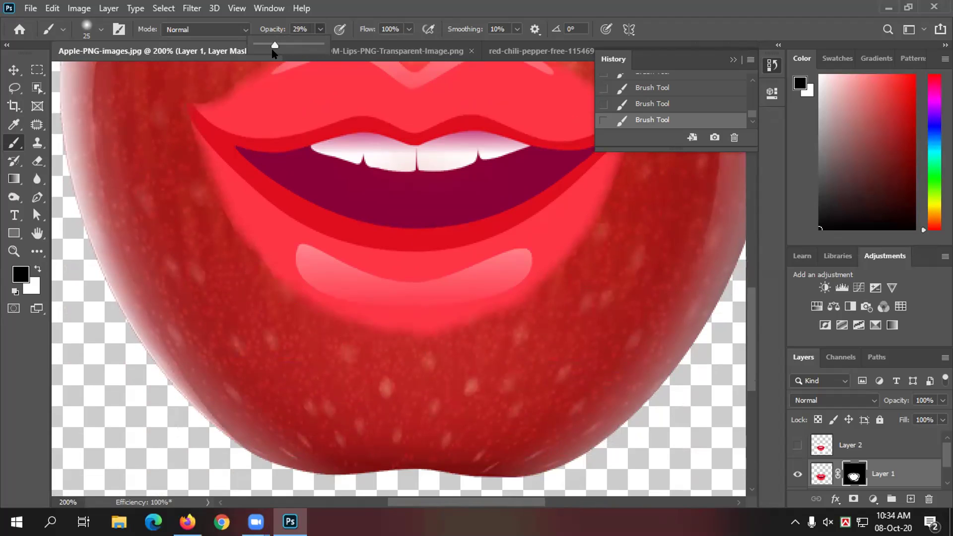
left_click(272, 293)
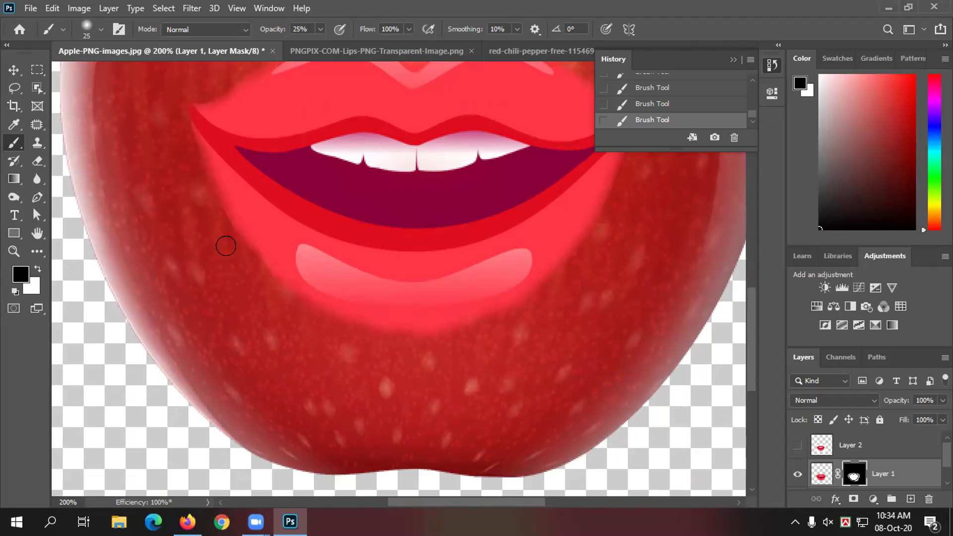
scroll(303, 314, "up", 2)
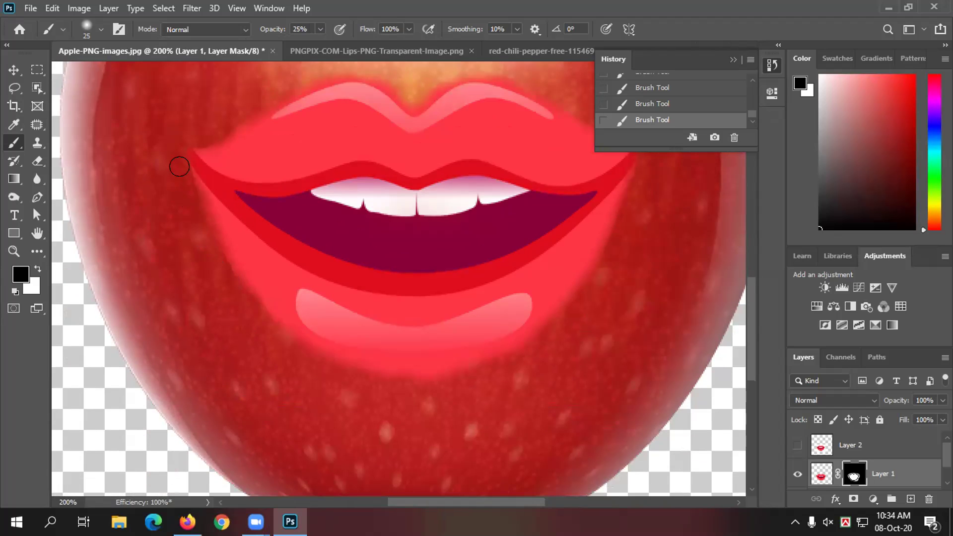
scroll(292, 128, "up", 2)
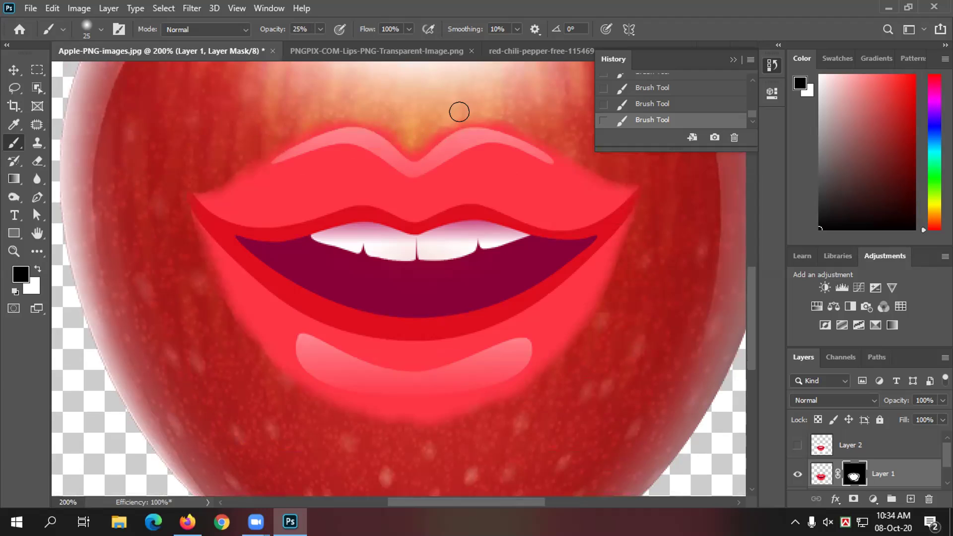
scroll(291, 402, "up", 2)
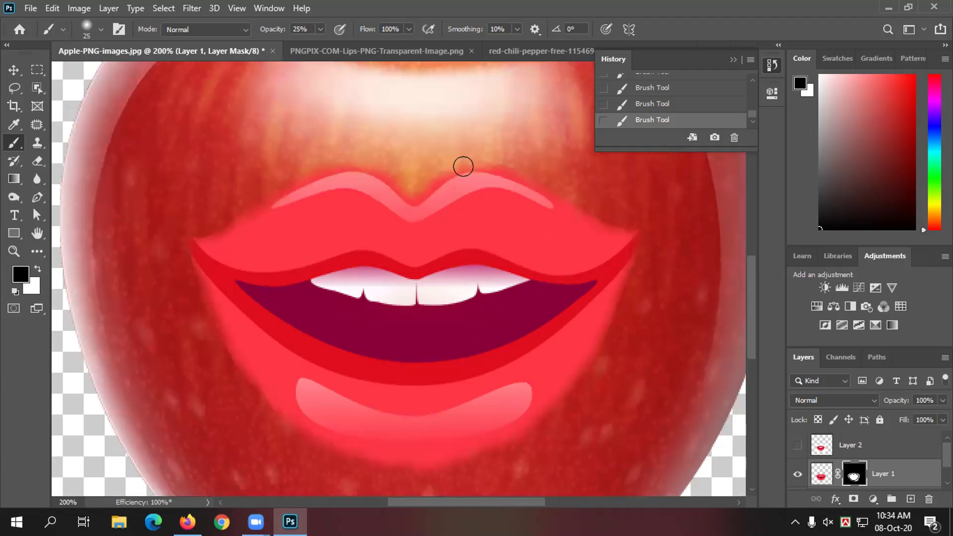
Raise the brush opacity to 50% and fade the lower lip's outline into the apple on Layer 1's mask
type("05")
key("Return")
key("Return")
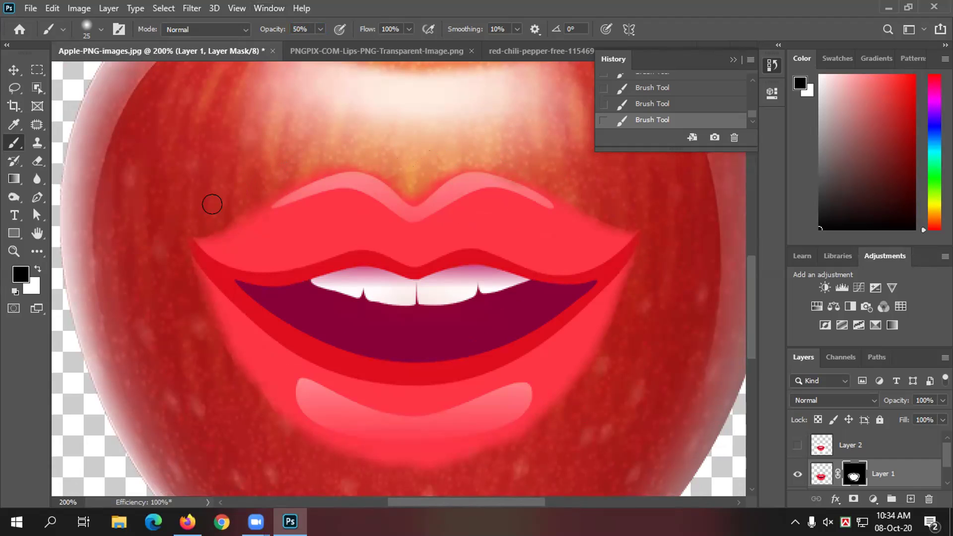
scroll(245, 301, "down", 2)
mouse_move(258, 368)
left_mouse_down()
mouse_move(383, 415)
mouse_move(437, 417)
mouse_move(483, 404)
mouse_move(538, 374)
mouse_move(580, 327)
mouse_move(628, 235)
left_mouse_up()
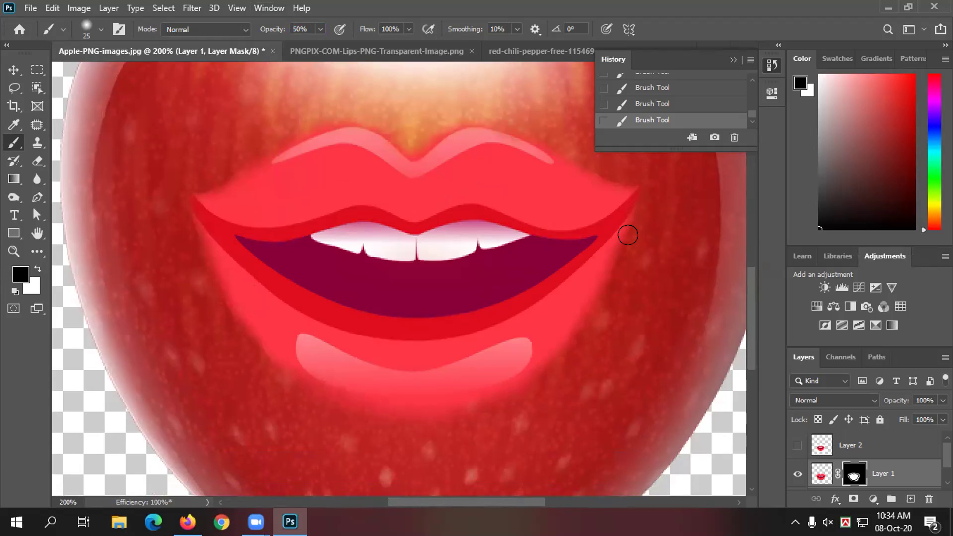
key("ctrl+0")
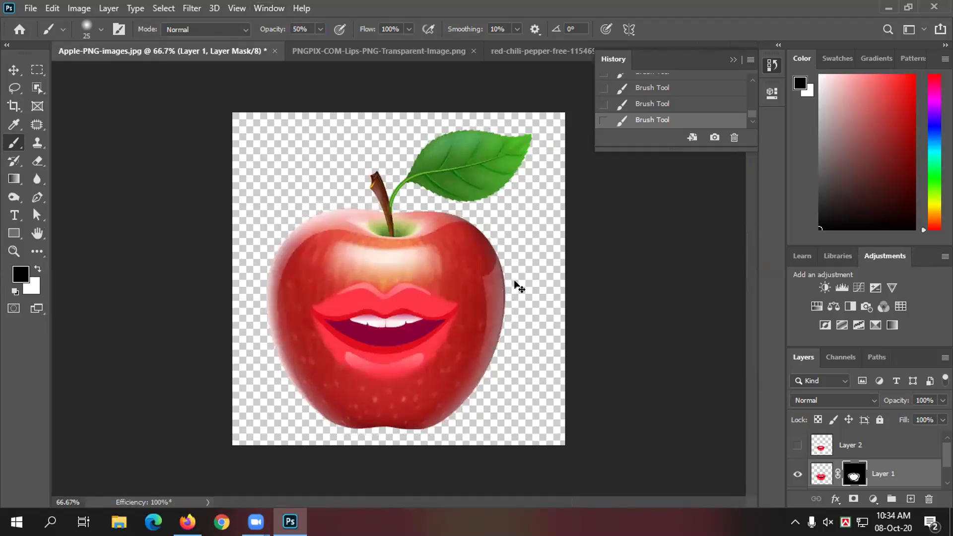
key("ctrl+1")
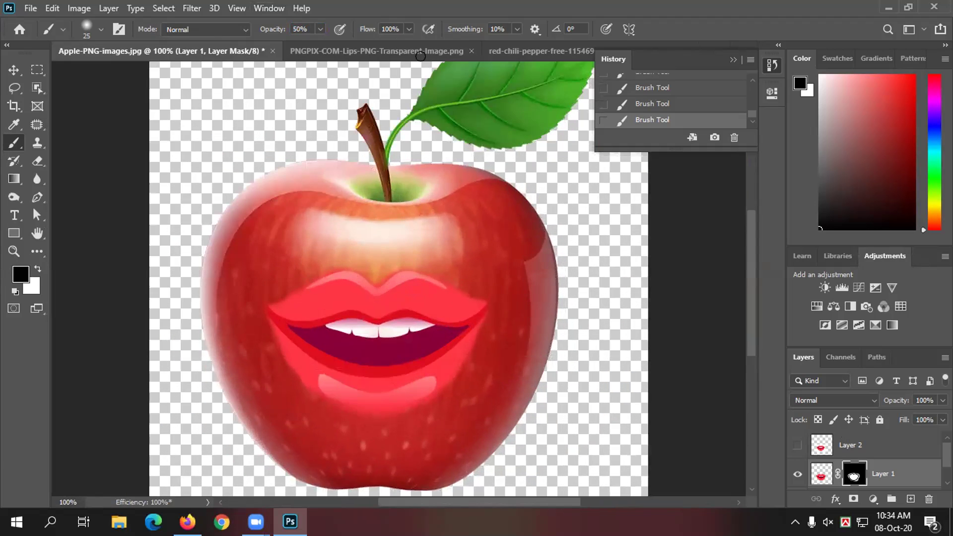
Copy the red chilli image into Apple-PNG-images.jpg as a new layer with the Move tool
left_click(514, 46)
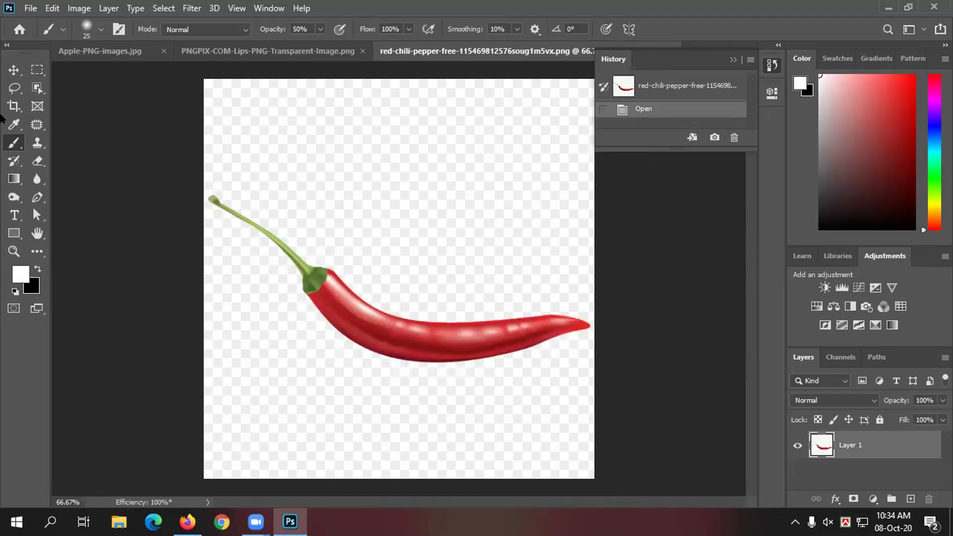
left_click(13, 70)
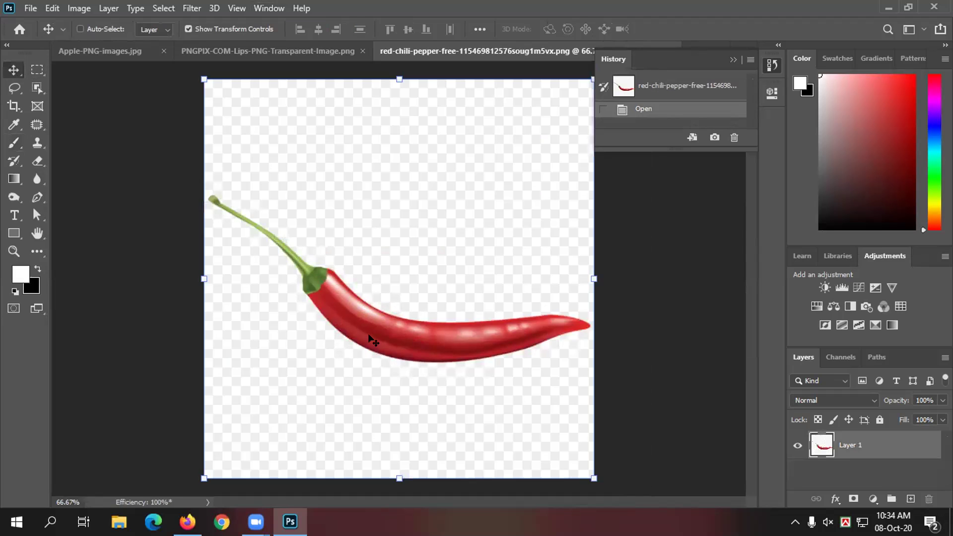
left_click_drag(388, 341, 338, 222)
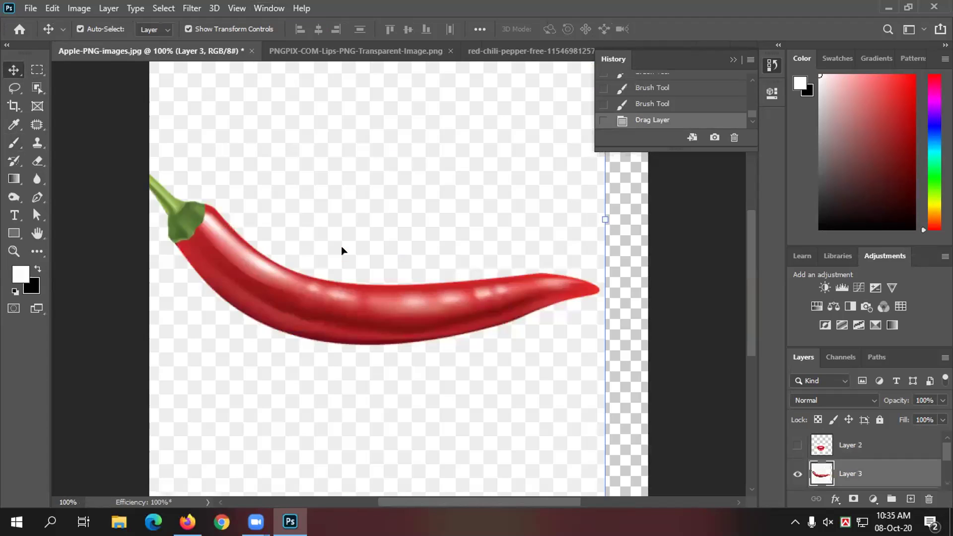
Scale the chilli layer down to fit within the apple's width, place it over the lips and apply the transform
key("ctrl+minus")
key("ctrl+minus")
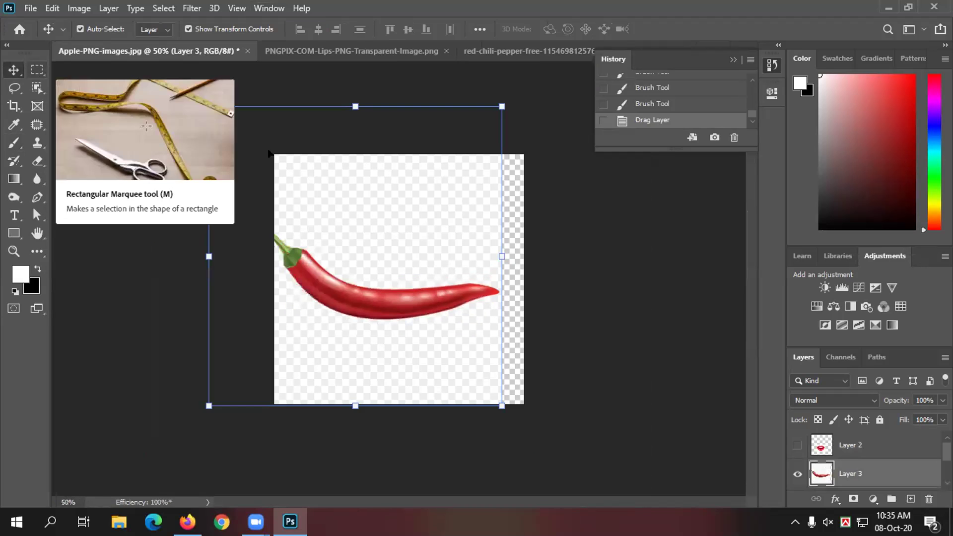
left_click_drag(359, 206, 380, 203)
left_click_drag(271, 150, 289, 172)
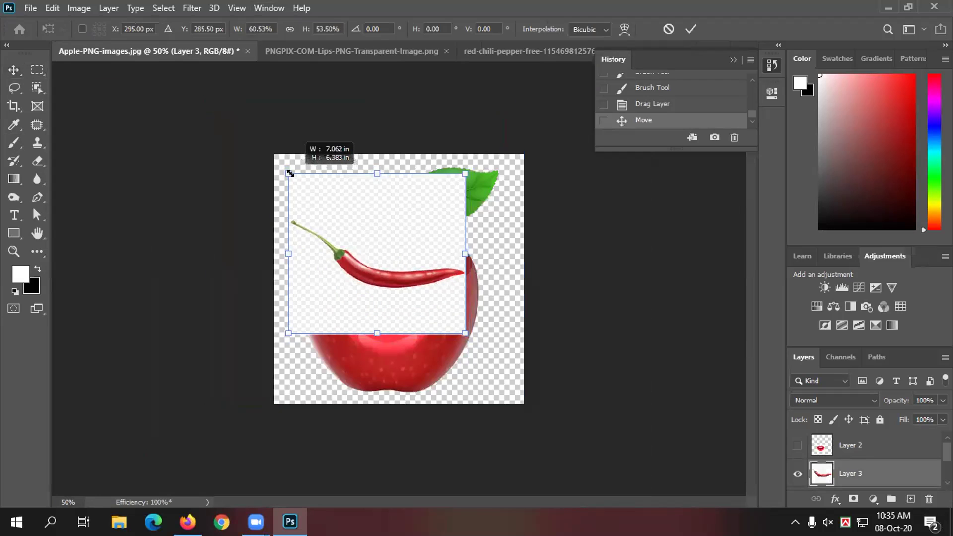
left_click_drag(297, 212, 324, 238)
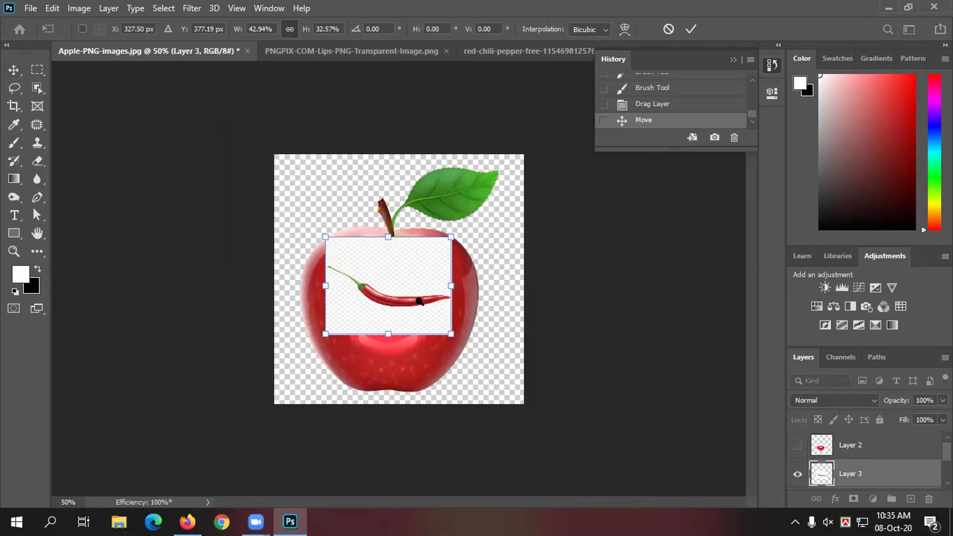
key("ctrl+plus")
left_click_drag(487, 376, 505, 368)
left_click_drag(406, 293, 430, 315)
left_click(37, 70)
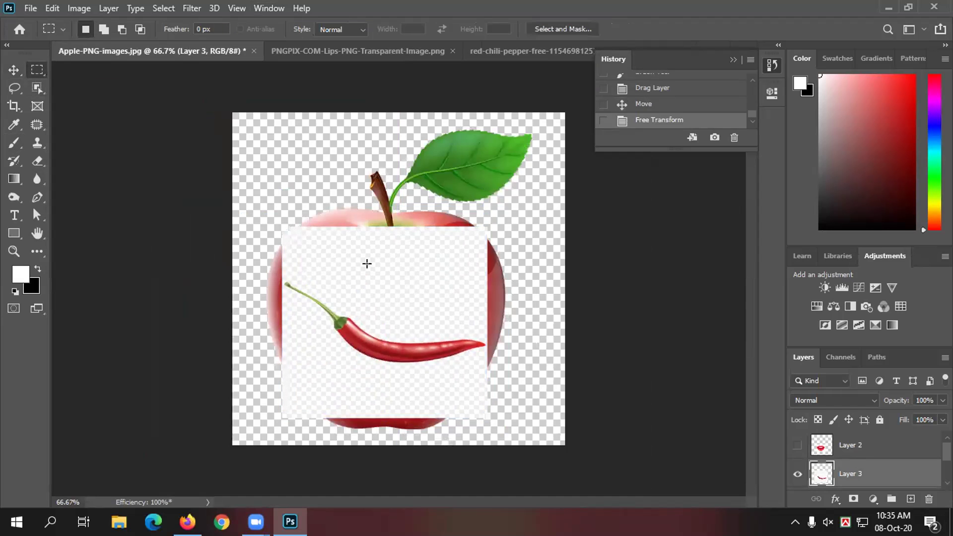
key("ctrl+plus")
scroll(70, 187, "down", 5)
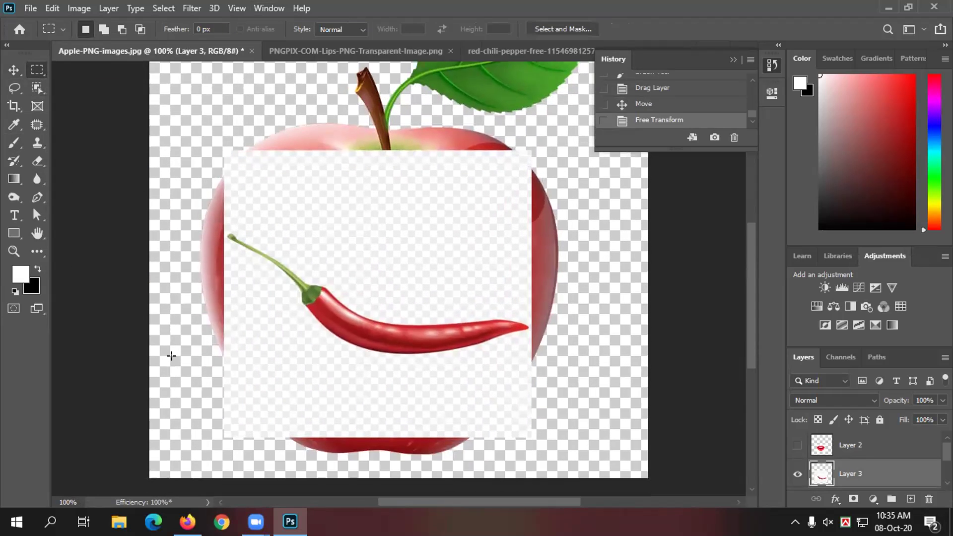
Scale the chilli layer down to about 76.5% width and 72.8% height and place it over the mouth
scroll(171, 356, "down", 1)
left_click(39, 252)
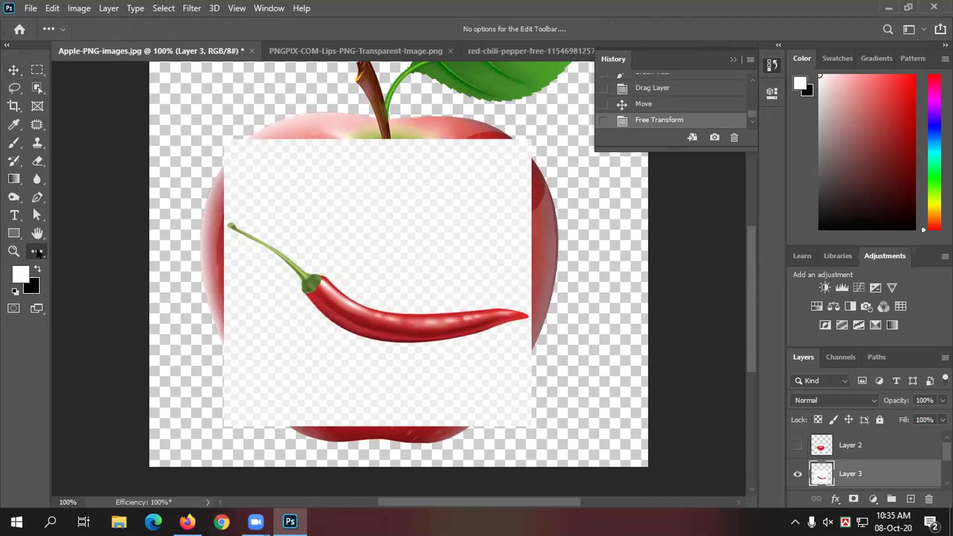
left_click(14, 69)
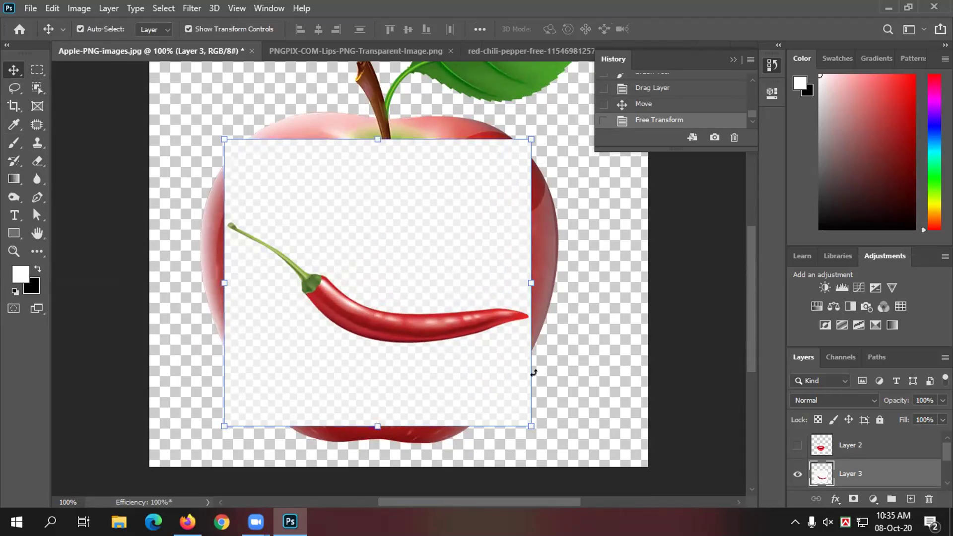
left_click_drag(530, 422, 412, 274)
mouse_move(467, 373)
left_mouse_down()
mouse_move(461, 365)
mouse_move(469, 376)
left_mouse_up()
left_click_drag(395, 293, 374, 273)
left_click_drag(426, 286, 424, 292)
Set Layer 3's blend mode to Multiply, shift the chilli to fit into the mouth and apply the transform
left_click(834, 400)
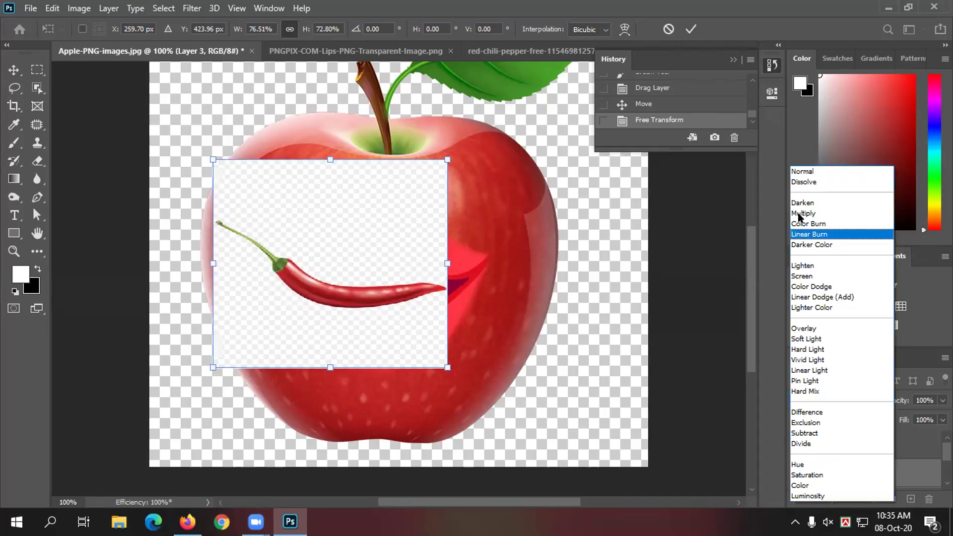
key("Return")
left_click_drag(371, 307, 357, 305)
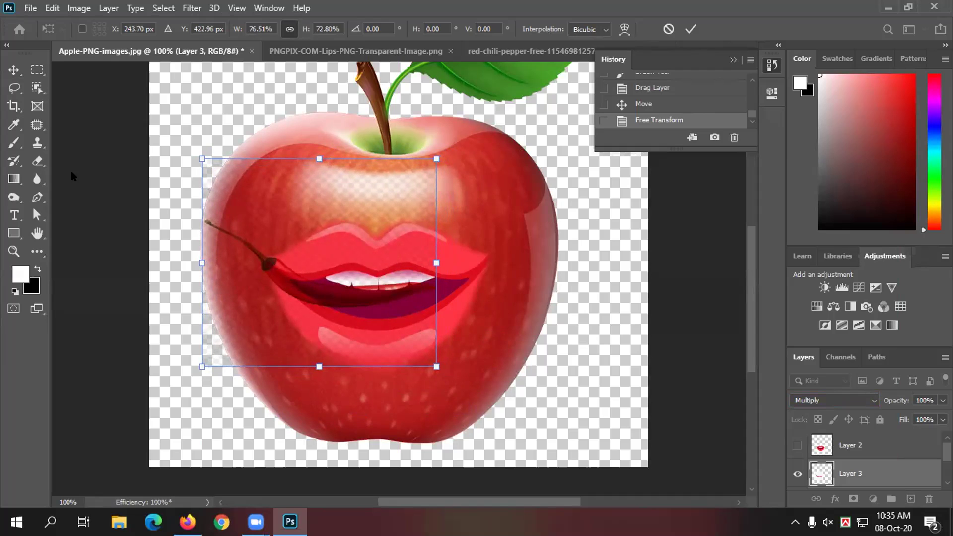
left_click(34, 72)
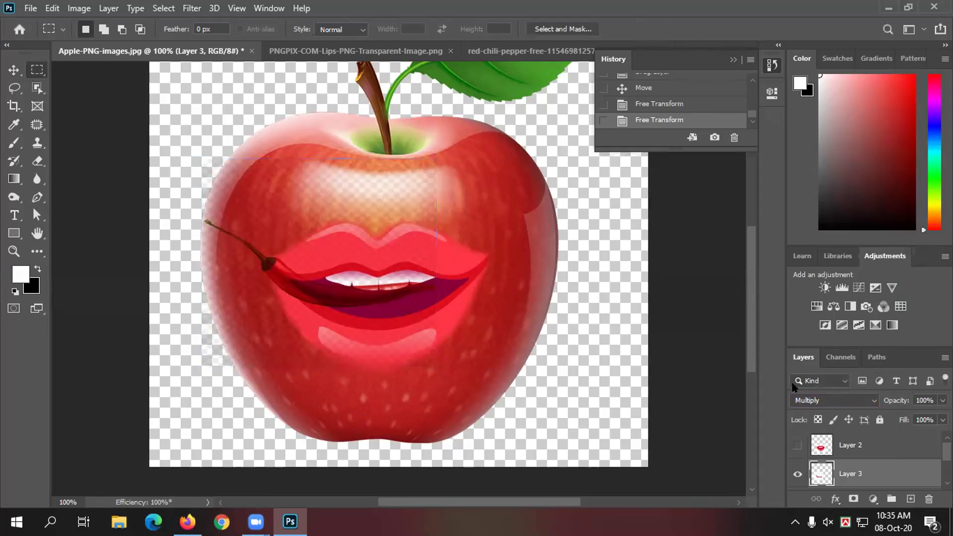
Set Layer 3's blend mode back to Normal
left_click(14, 70)
left_click(833, 400)
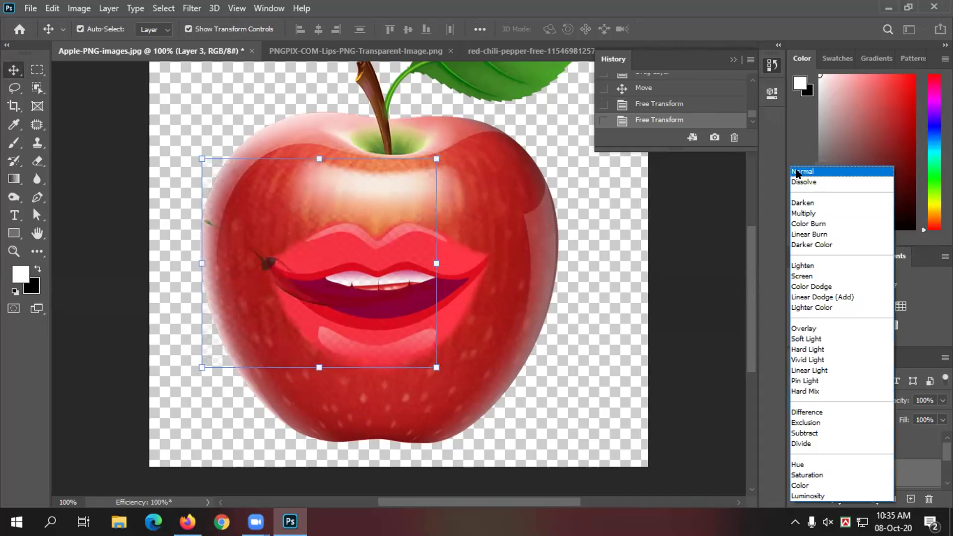
left_click(803, 171)
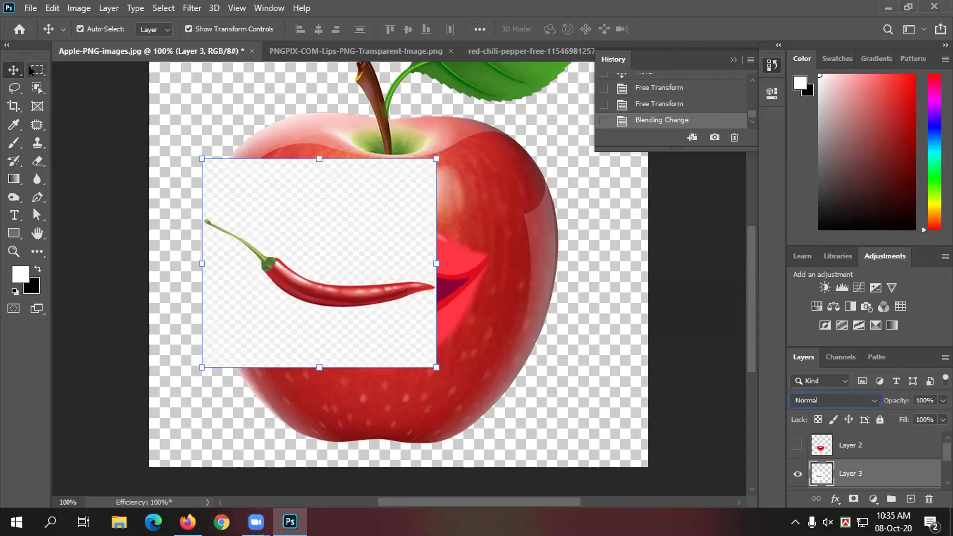
Add a hide-all layer mask to Layer 3 and begin revealing the chilli with a 125 px white brush
left_click(851, 499, "alt")
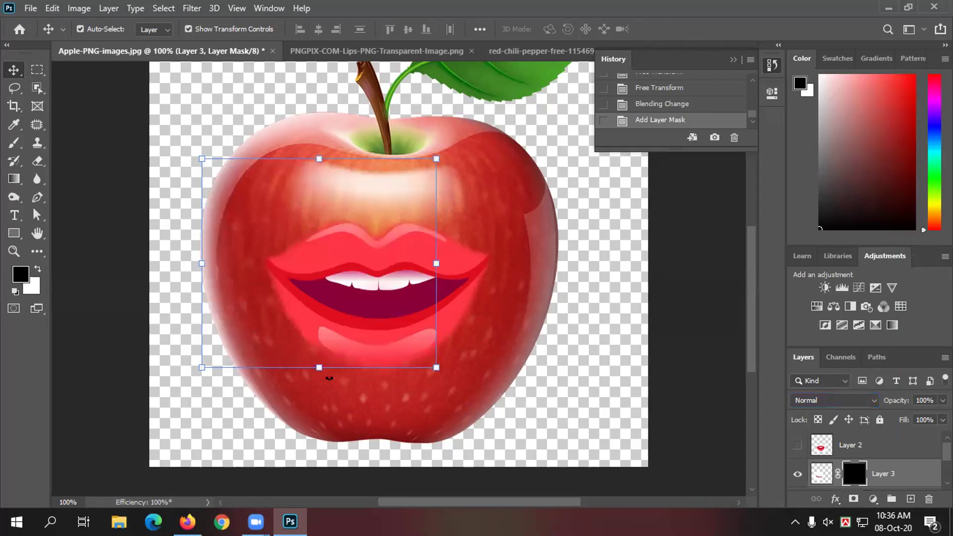
left_click(11, 143)
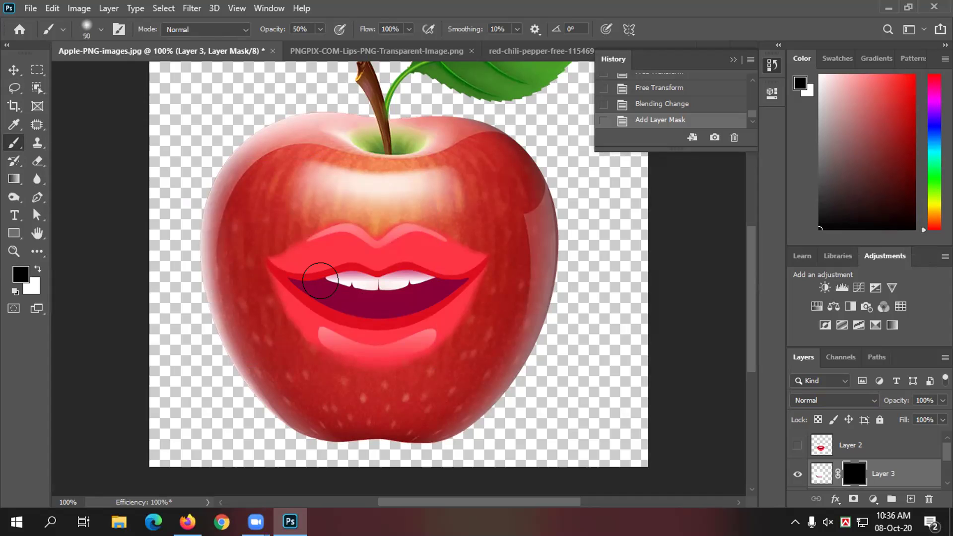
key("bracketright")
key("bracketright")
key("bracketright")
key("bracketright")
key("bracketright")
key("bracketright")
left_click(37, 269)
mouse_move(270, 259)
left_mouse_down()
mouse_move(297, 259)
mouse_move(366, 287)
mouse_move(372, 277)
mouse_move(307, 283)
mouse_move(246, 232)
left_mouse_up()
Raise the brush opacity to 100% and paint white over the whole chilli and its stem on Layer 3's mask
left_click(320, 28)
left_click_drag(318, 45, 352, 45)
mouse_move(227, 225)
left_mouse_down()
mouse_move(278, 263)
mouse_move(411, 294)
mouse_move(407, 236)
mouse_move(218, 198)
mouse_move(228, 255)
mouse_move(289, 297)
mouse_move(395, 327)
mouse_move(411, 304)
mouse_move(366, 327)
mouse_move(337, 328)
mouse_move(351, 328)
mouse_move(420, 218)
mouse_move(385, 182)
mouse_move(262, 172)
mouse_move(221, 187)
mouse_move(149, 175)
mouse_move(208, 204)
left_mouse_up()
left_click_drag(285, 331, 227, 307)
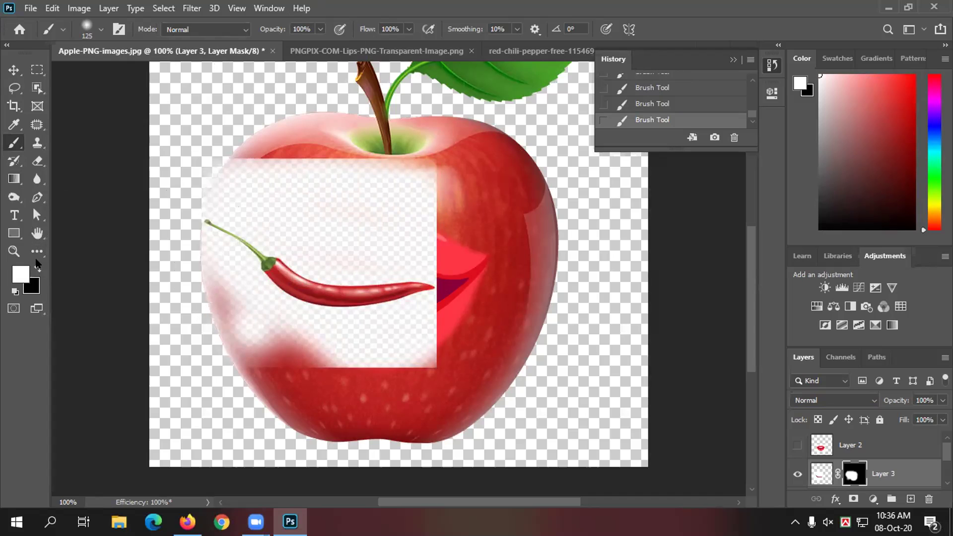
Paint black on Layer 3's mask with the 125 px brush to hide the pale background surrounding the chilli
left_click(37, 270)
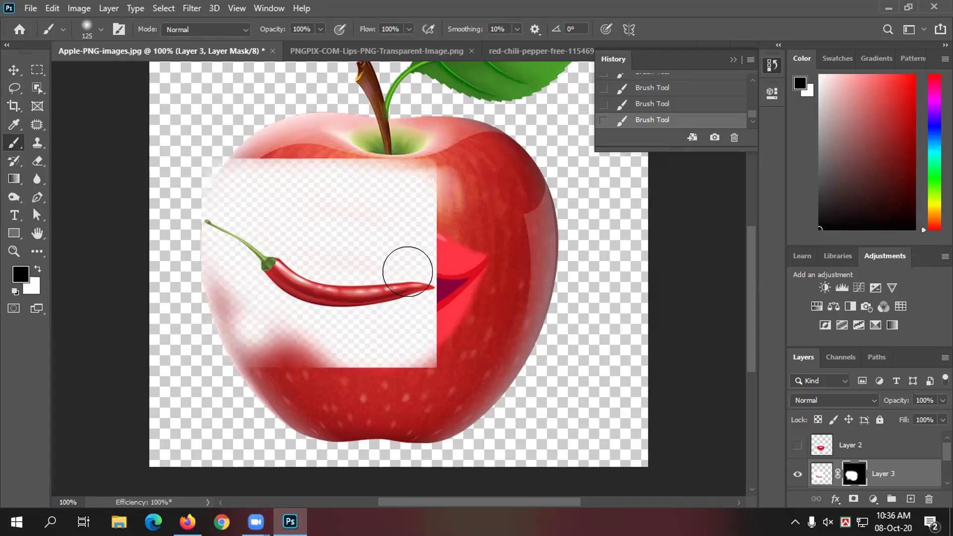
left_click_drag(412, 268, 432, 328)
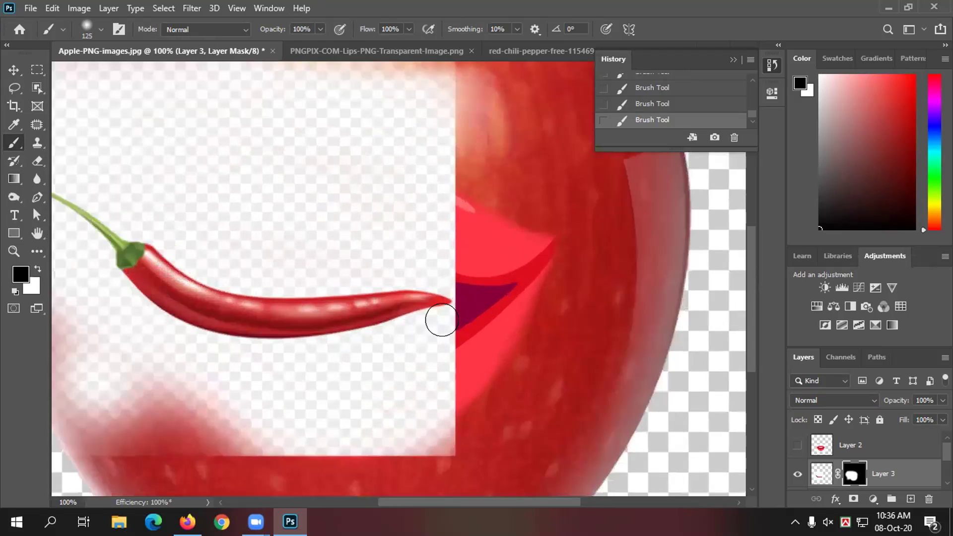
scroll(417, 351, "down", 2)
scroll(374, 363, "down", 2)
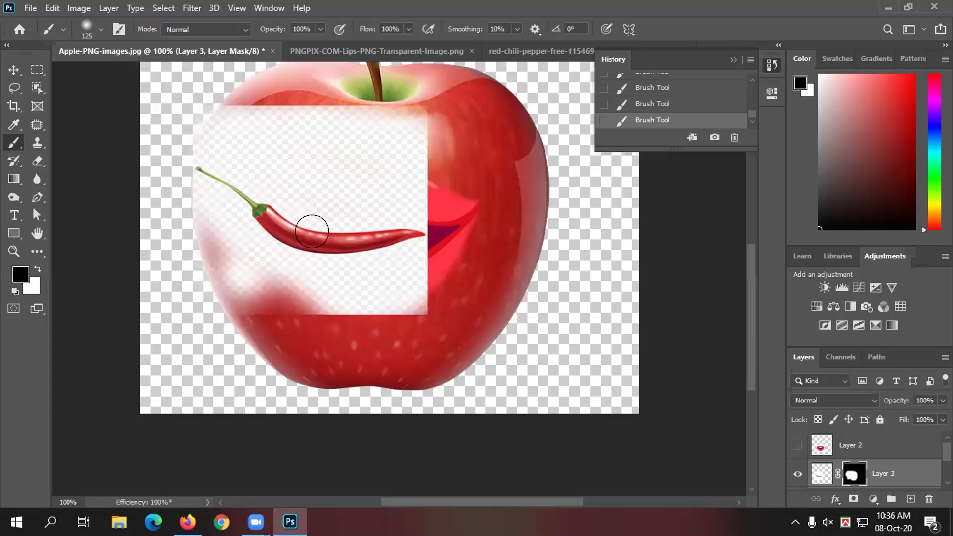
key("ctrl+minus")
mouse_move(462, 263)
left_mouse_down()
mouse_move(357, 243)
mouse_move(411, 274)
mouse_move(365, 274)
mouse_move(400, 279)
mouse_move(342, 273)
mouse_move(282, 241)
left_mouse_up()
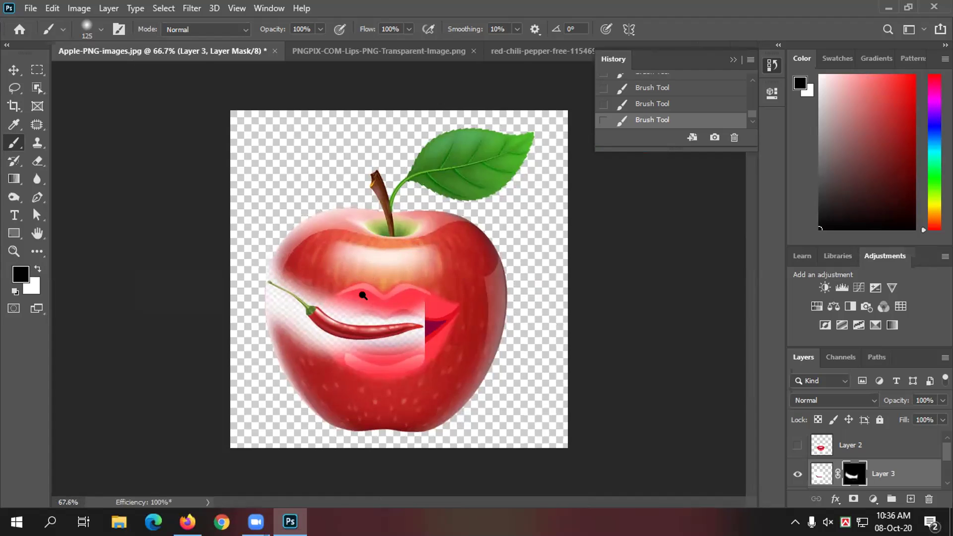
scroll(389, 323, "up", 2)
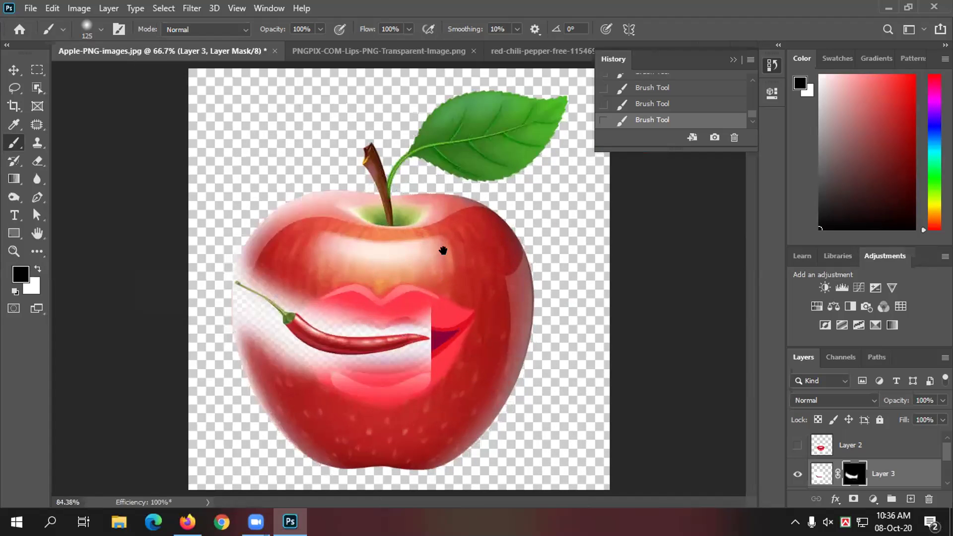
scroll(500, 202, "up", 3)
scroll(503, 205, "down", 2)
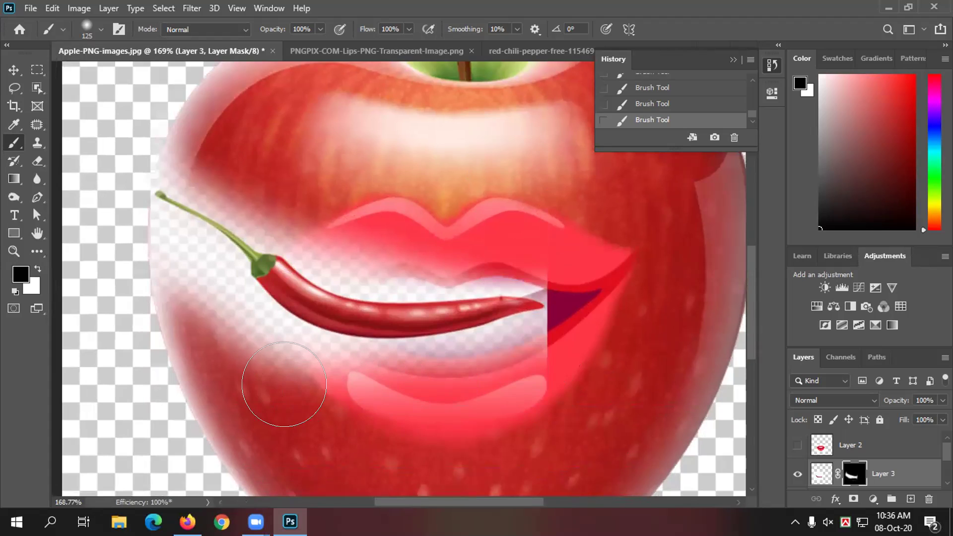
mouse_move(135, 271)
left_mouse_down()
mouse_move(141, 298)
mouse_move(163, 267)
left_mouse_up()
scroll(540, 288, "up", 2)
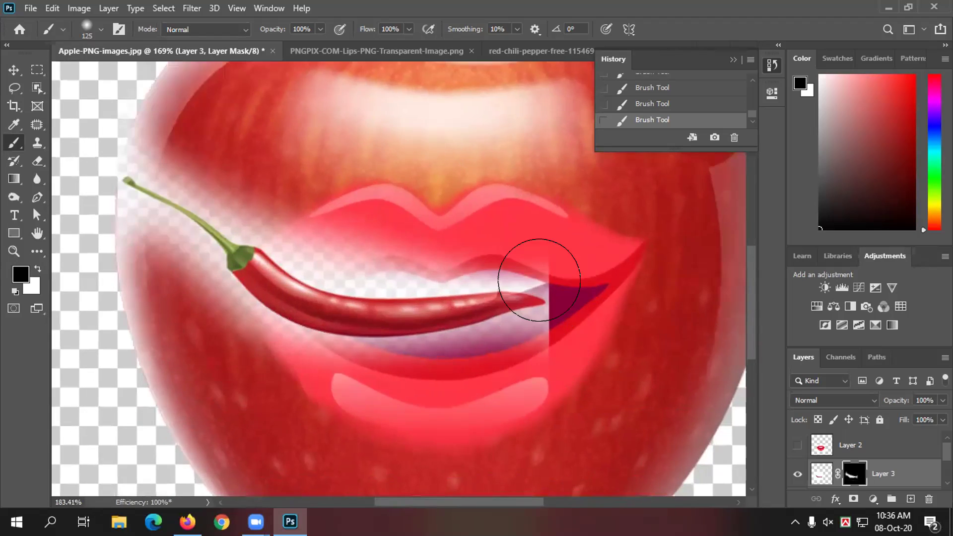
Reduce the brush to 25 px and mask out the background along the chilli's lower edge over the mouth
key("bracketleft")
key("bracketleft")
key("bracketleft")
key("bracketleft")
key("bracketleft")
key("bracketleft")
key("bracketleft")
key("bracketleft")
key("bracketleft")
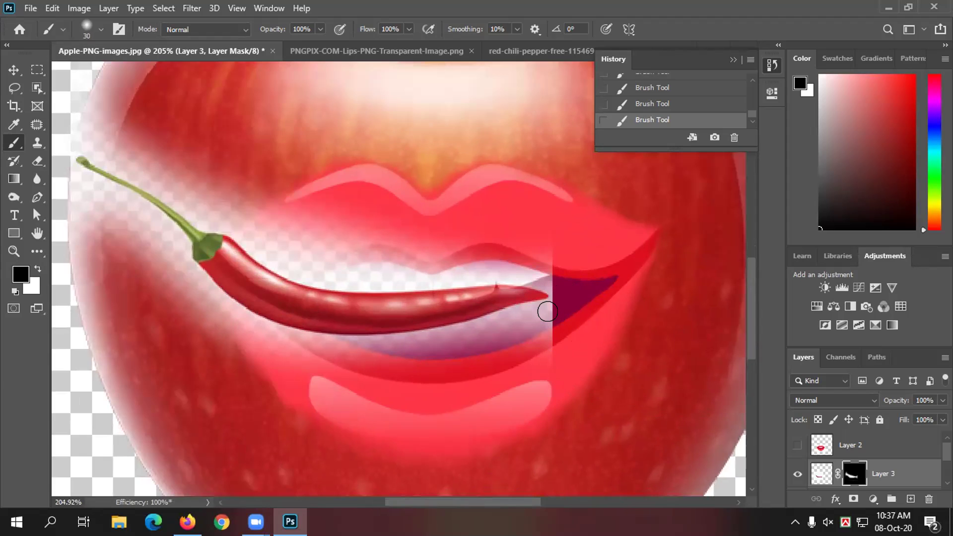
left_click(545, 311)
mouse_move(467, 328)
left_mouse_down()
mouse_move(497, 323)
mouse_move(351, 345)
mouse_move(424, 341)
mouse_move(300, 342)
mouse_move(247, 326)
mouse_move(281, 336)
mouse_move(207, 295)
left_mouse_up()
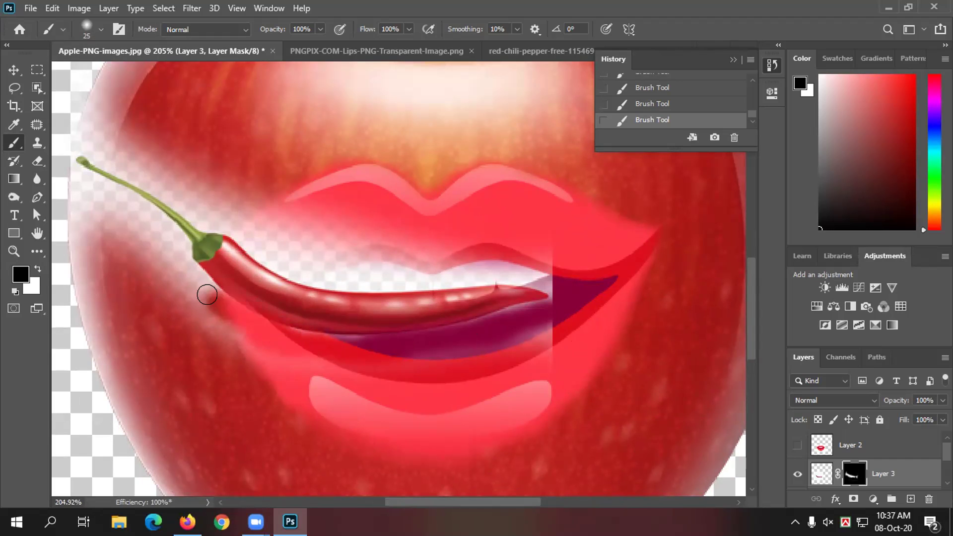
left_click_drag(262, 325, 430, 366)
Enlarge the brush to about 40 px and mask out the remaining background around the chilli's stem and upper edge
key("bracketright")
key("bracketright")
key("bracketright")
mouse_move(442, 395)
left_mouse_down()
mouse_move(362, 352)
mouse_move(284, 256)
mouse_move(230, 236)
left_mouse_up()
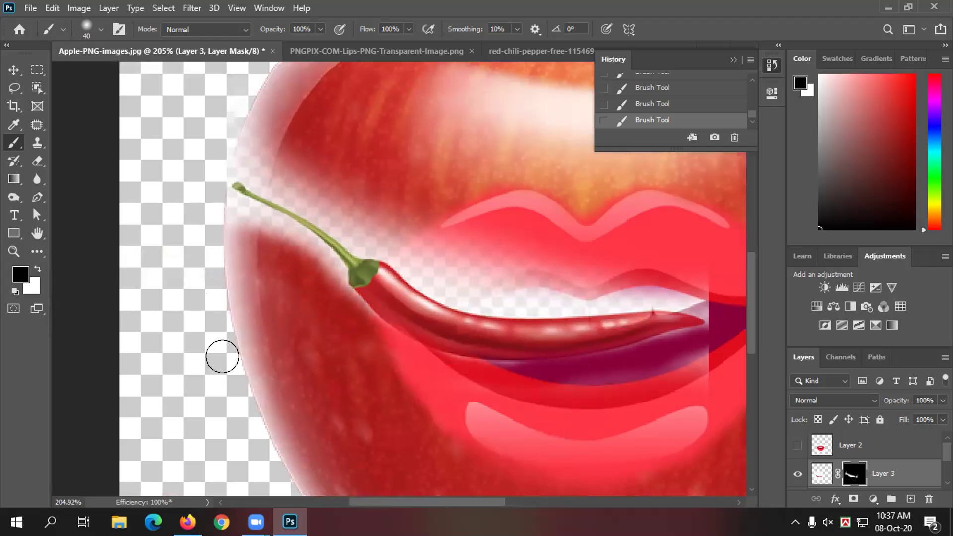
scroll(222, 356, "up", 3)
mouse_move(261, 151)
left_mouse_down()
mouse_move(301, 185)
mouse_move(275, 183)
mouse_move(284, 156)
mouse_move(284, 243)
mouse_move(256, 242)
mouse_move(229, 222)
left_mouse_up()
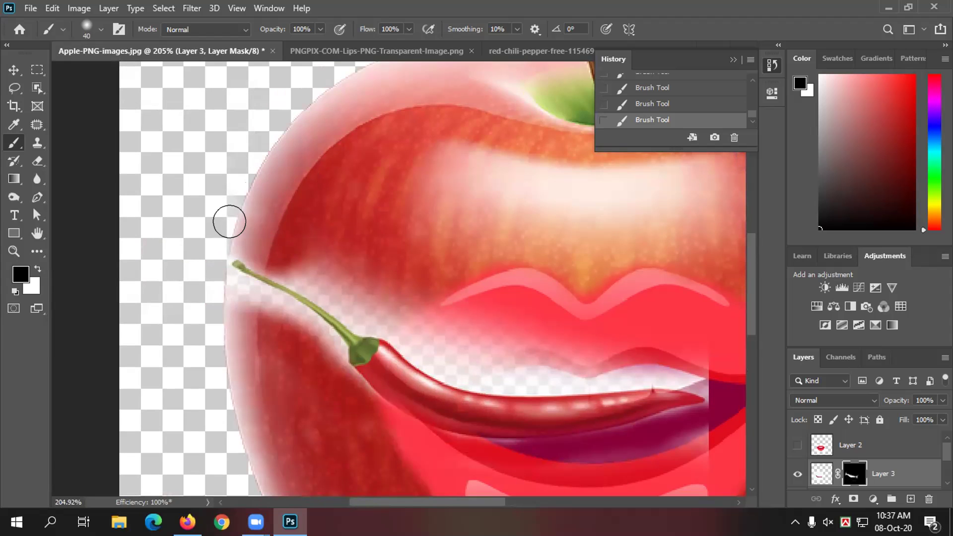
mouse_move(313, 340)
left_mouse_down()
mouse_move(247, 296)
mouse_move(202, 228)
left_mouse_up()
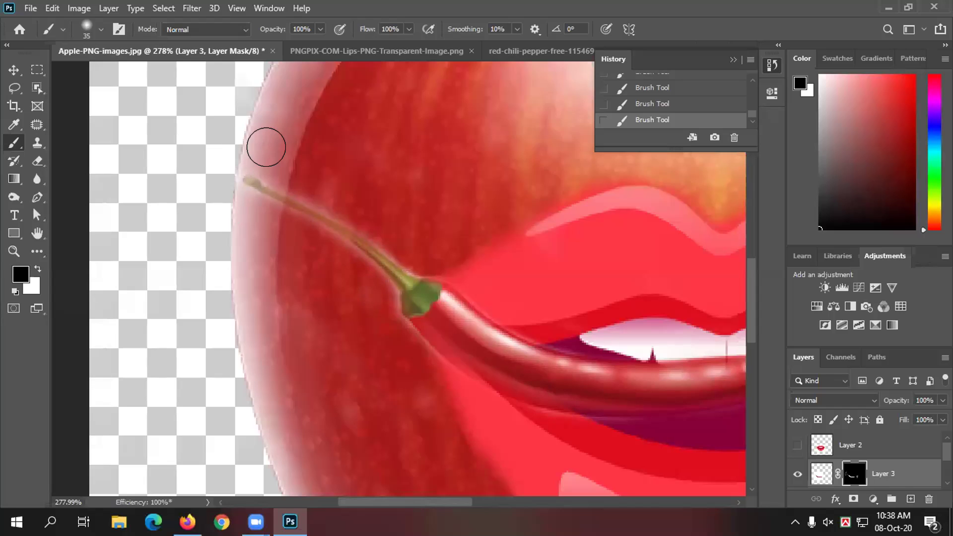
mouse_move(361, 204)
left_mouse_down()
mouse_move(417, 237)
mouse_move(357, 298)
mouse_move(352, 292)
left_mouse_up()
Examine how the masked chilli and lips blend with the whole apple
left_click(37, 70)
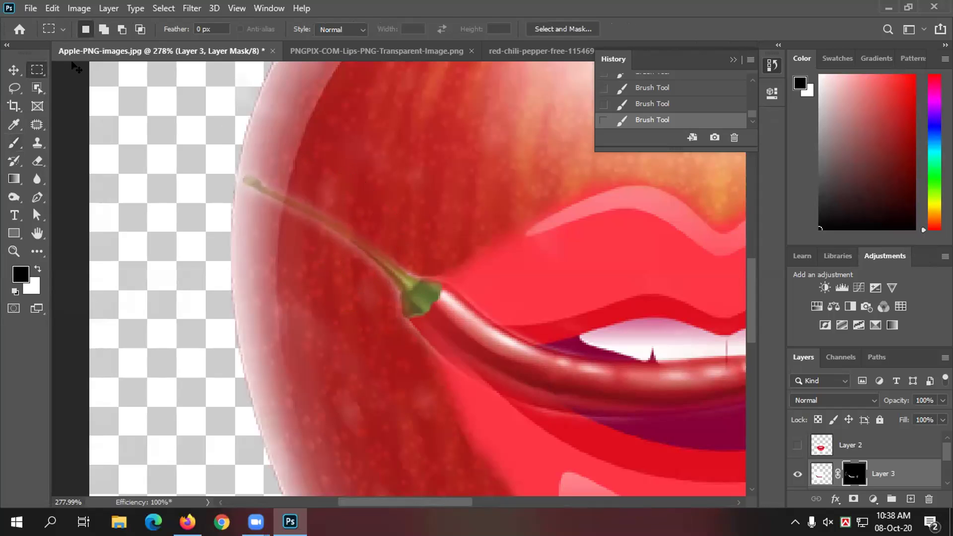
key("ctrl+minus")
key("ctrl+minus")
key("ctrl+minus")
key("ctrl+minus")
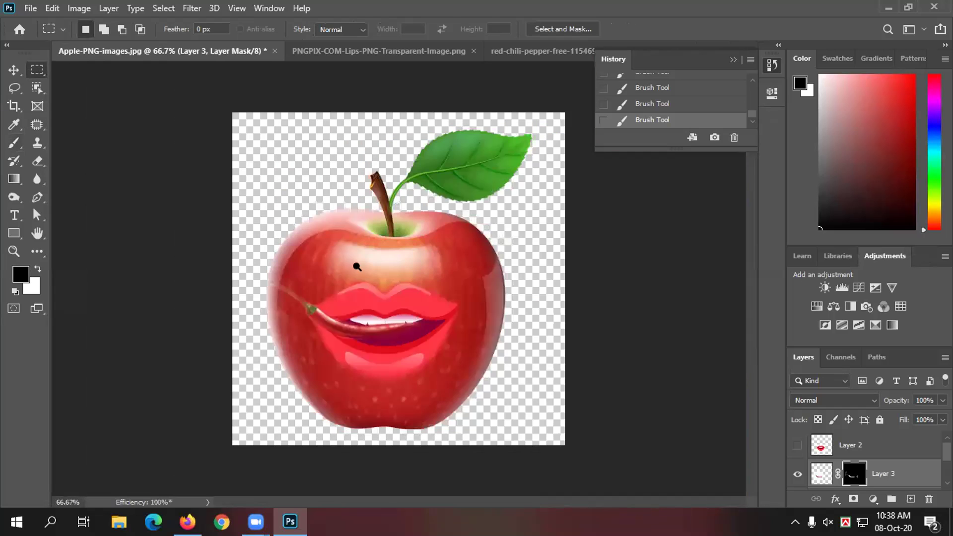
scroll(430, 350, "up", 2)
scroll(453, 353, "up", 2)
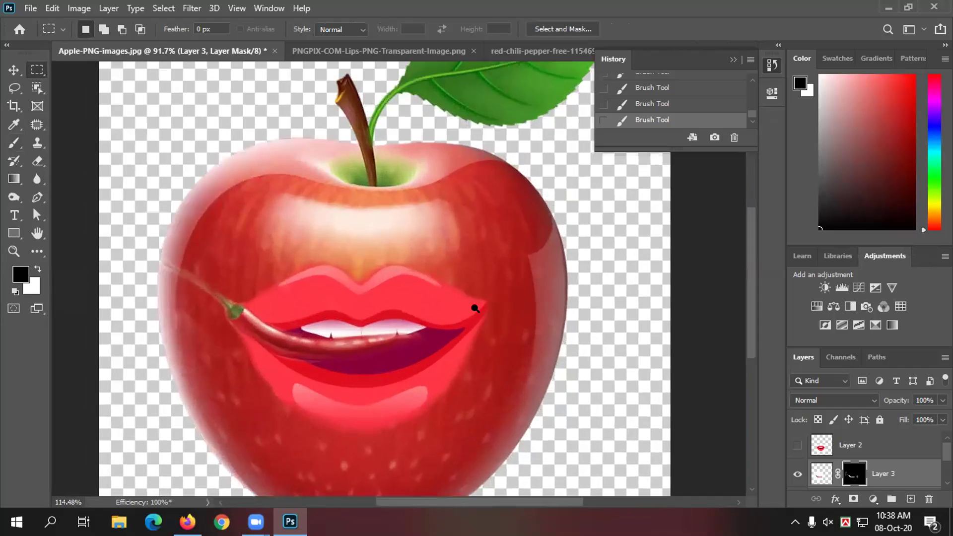
Select Layer 1's mask and try trimming the upper lip's outline with a 15 px black brush
scroll(833, 466, "down", 2)
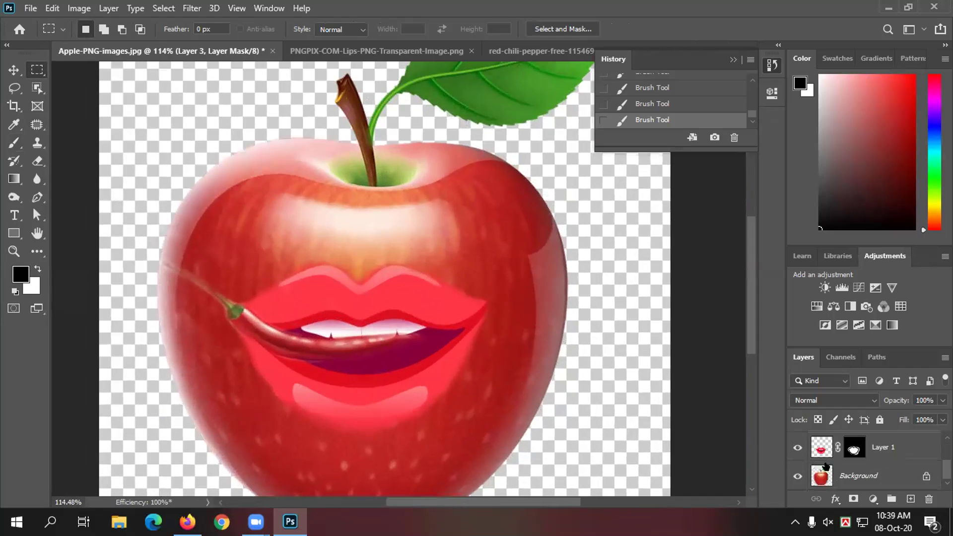
left_click(884, 447)
scroll(472, 340, "up", 3)
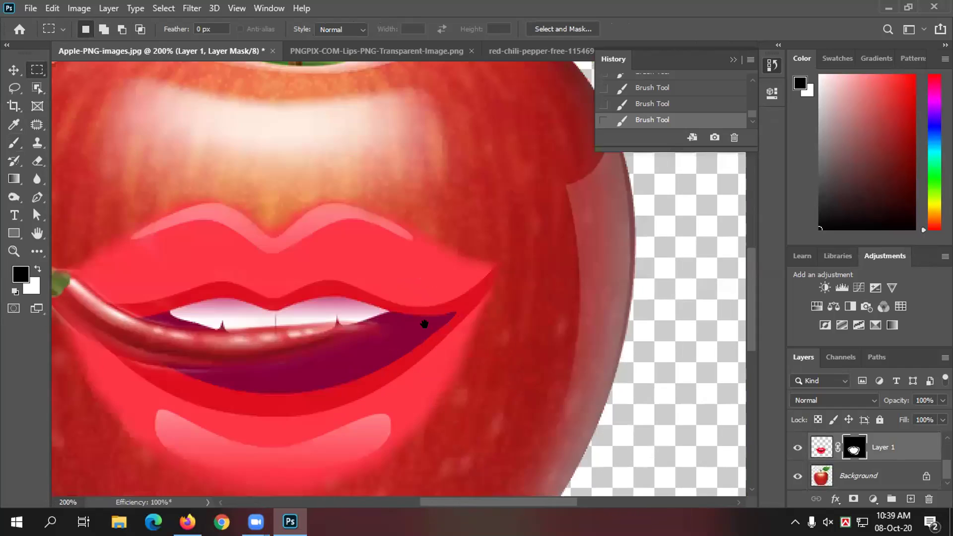
left_click(14, 141)
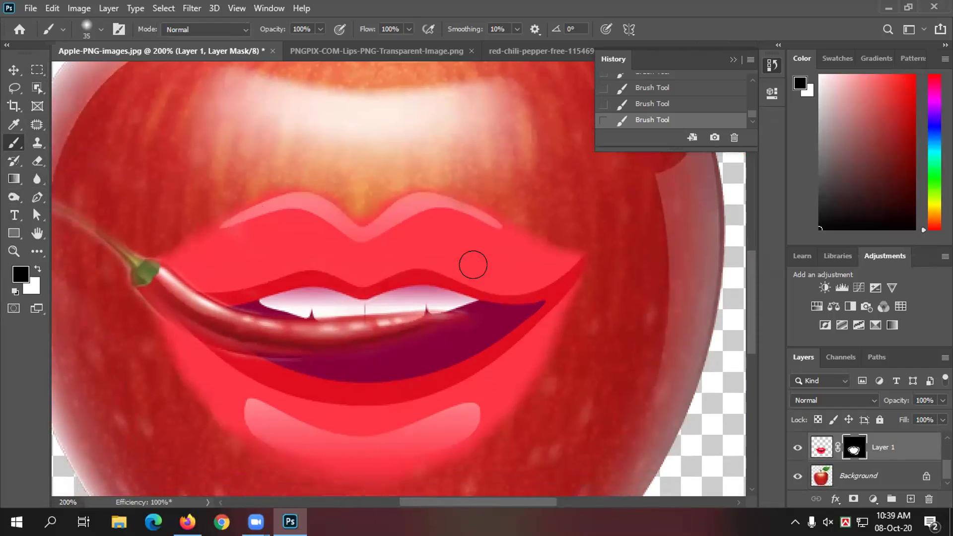
key("bracketleft")
key("bracketleft")
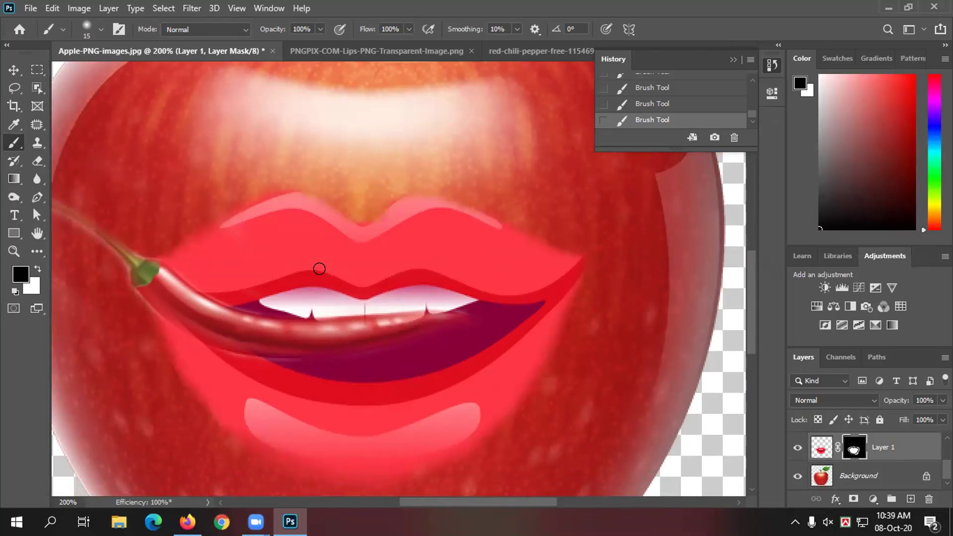
key("ctrl+z")
Lower the brush opacity to 49% and soften the outline of the lips on Layer 1's mask
left_click(320, 29)
left_click(295, 44)
left_click_drag(287, 46, 285, 46)
left_click(586, 241)
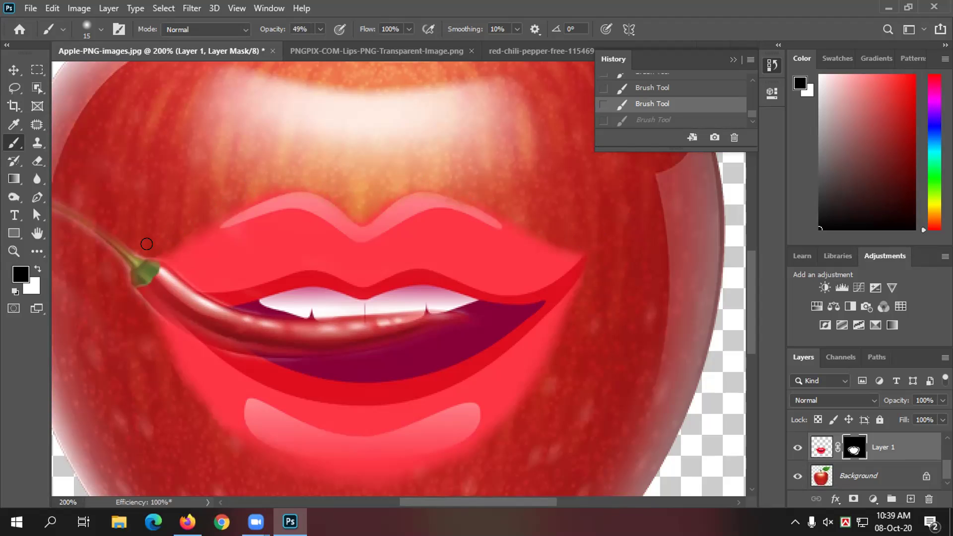
left_click_drag(148, 243, 210, 311)
scroll(192, 325, "down", 2)
scroll(170, 321, "down", 1)
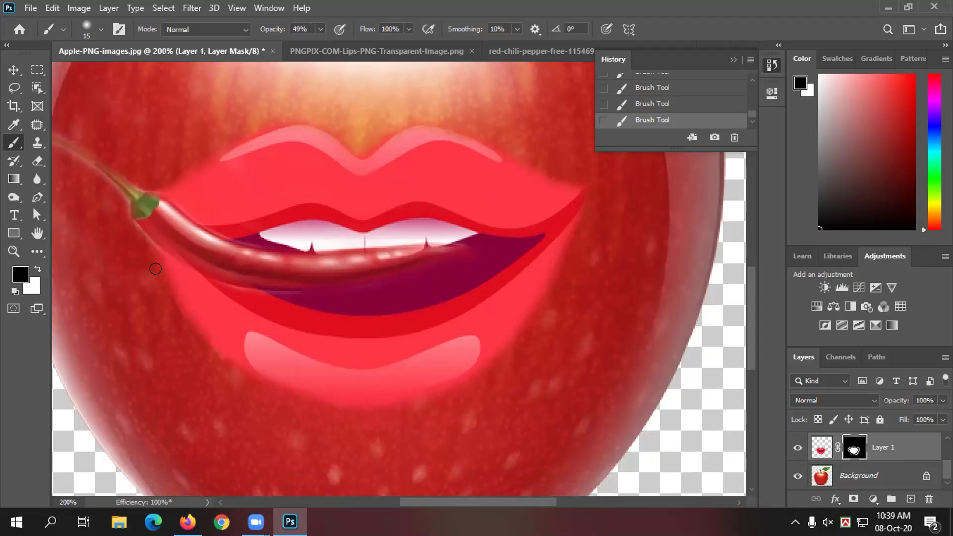
scroll(263, 412, "down", 1)
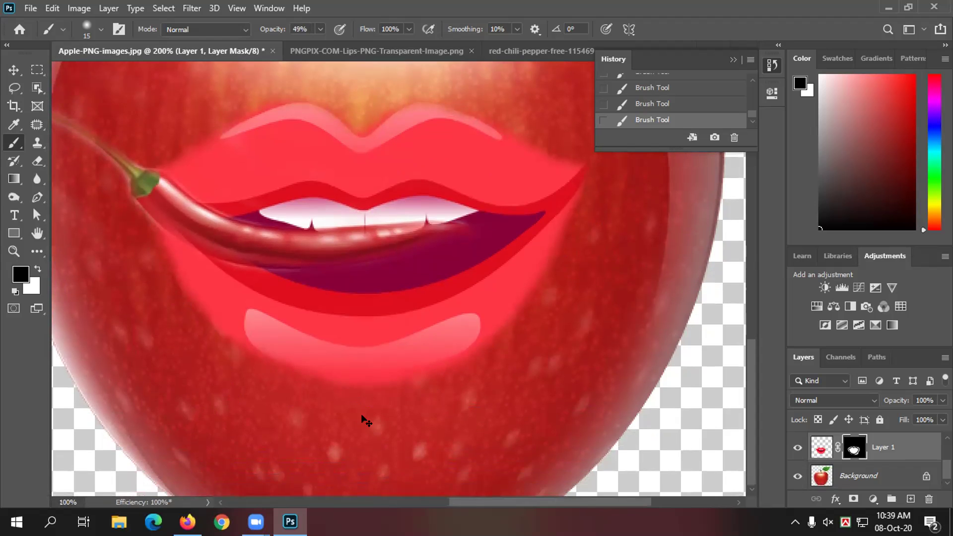
Undo the last two brush strokes on Layer 1's mask and review the full composite
key("ctrl+minus")
key("ctrl+minus")
key("ctrl+minus")
key("ctrl+z")
key("ctrl+z")
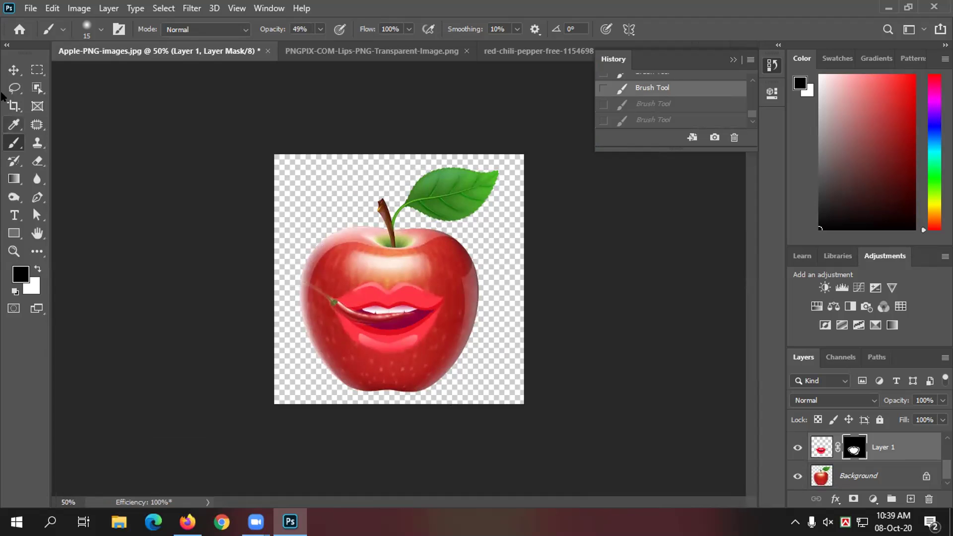
left_click(37, 69)
scroll(407, 319, "up", 3)
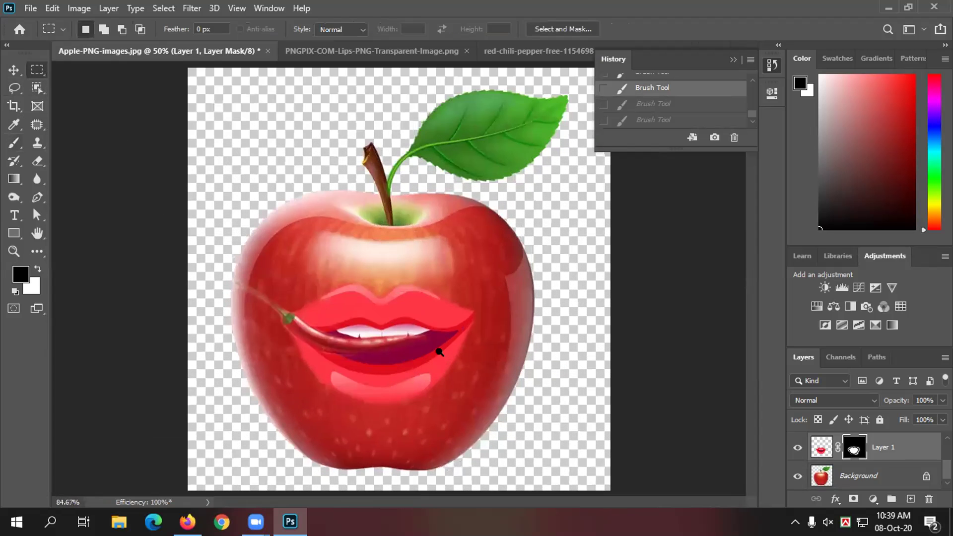
scroll(441, 356, "down", 1)
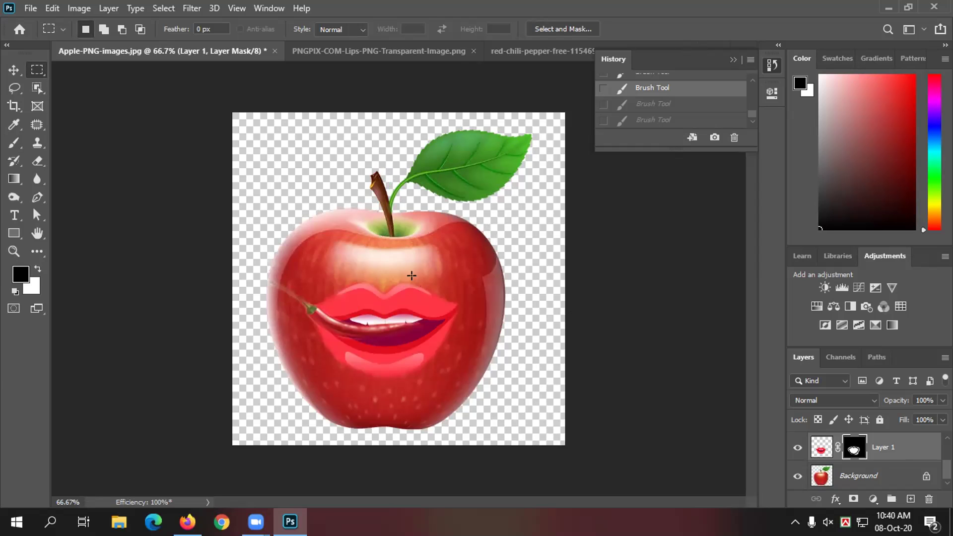
scroll(431, 308, "up", 1)
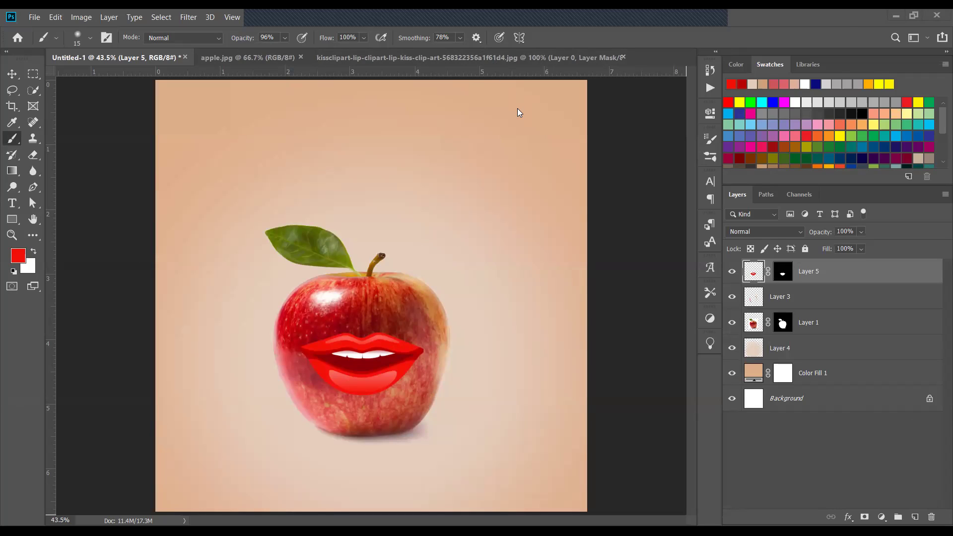
Delete the layer mask from Layer 1, the apple layer in Untitled-1
left_click(826, 323)
right_click(826, 323)
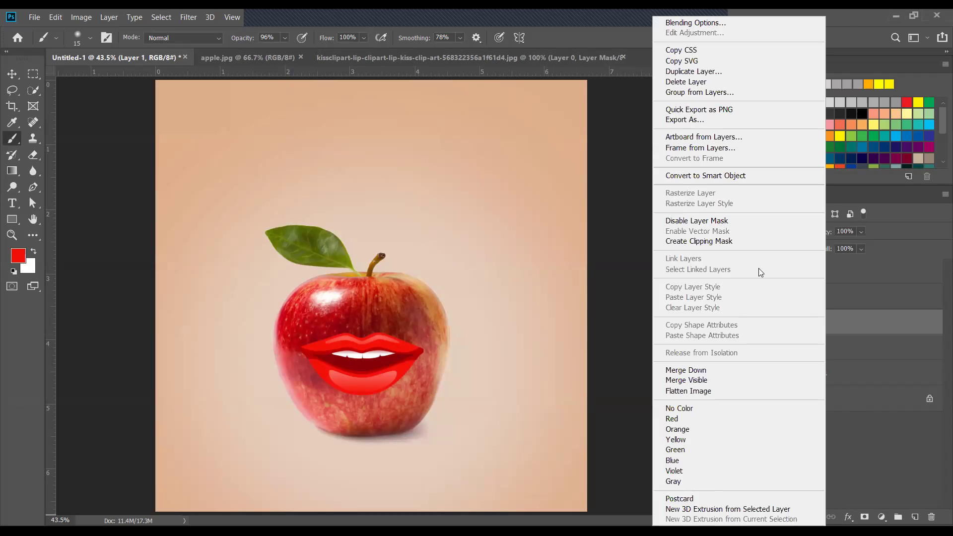
left_click(732, 222)
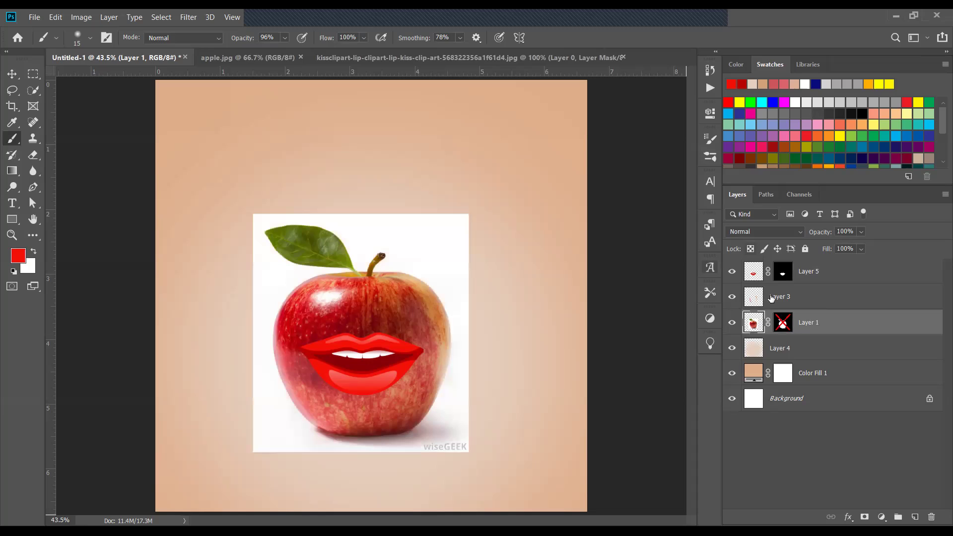
left_click(783, 322)
right_click(784, 321)
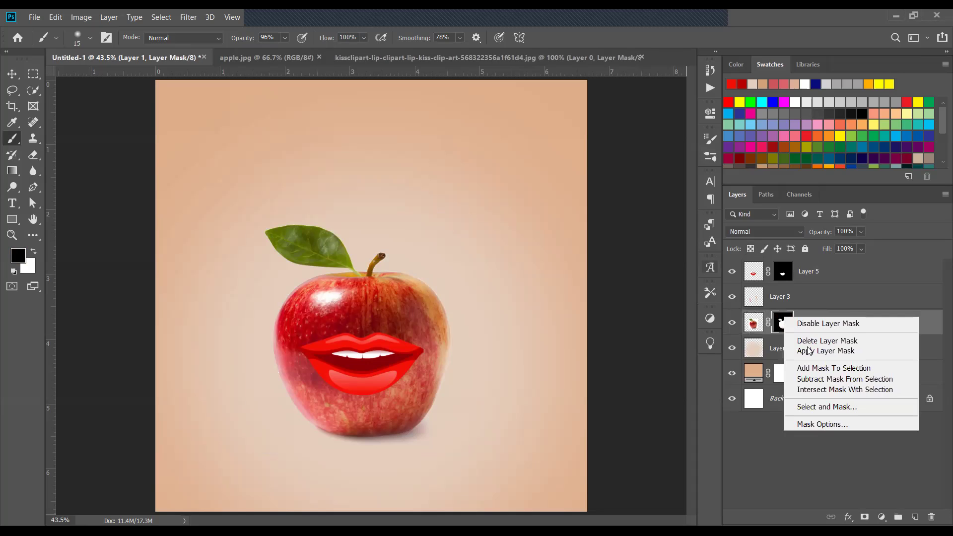
left_click(794, 338)
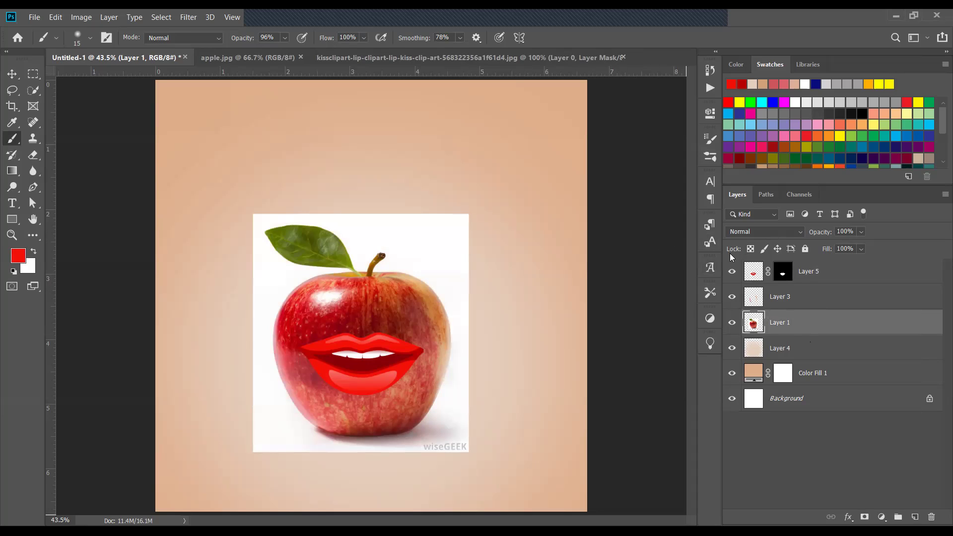
Delete the Layer 4 and Color Fill 1 layers behind the apple
left_click(814, 364)
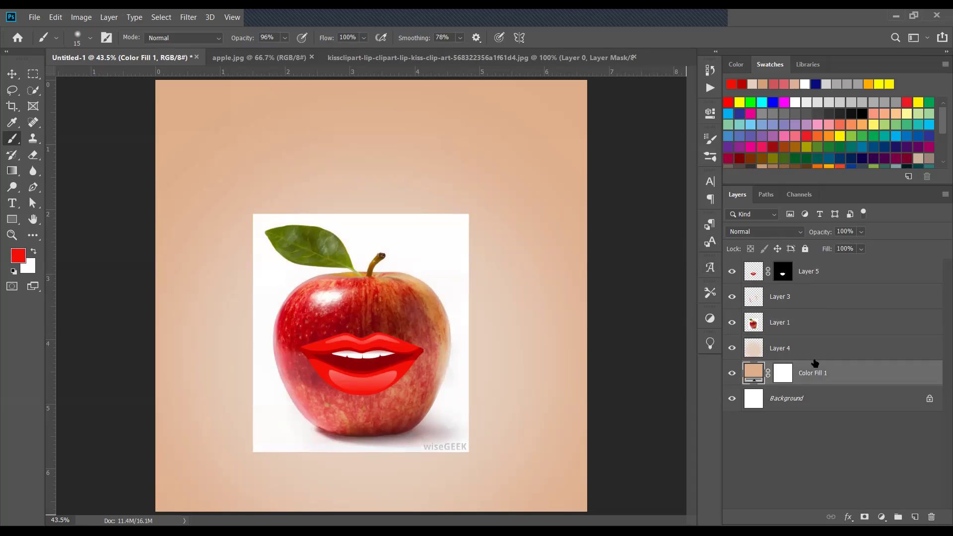
left_click(813, 353)
left_click(813, 377, "ctrl")
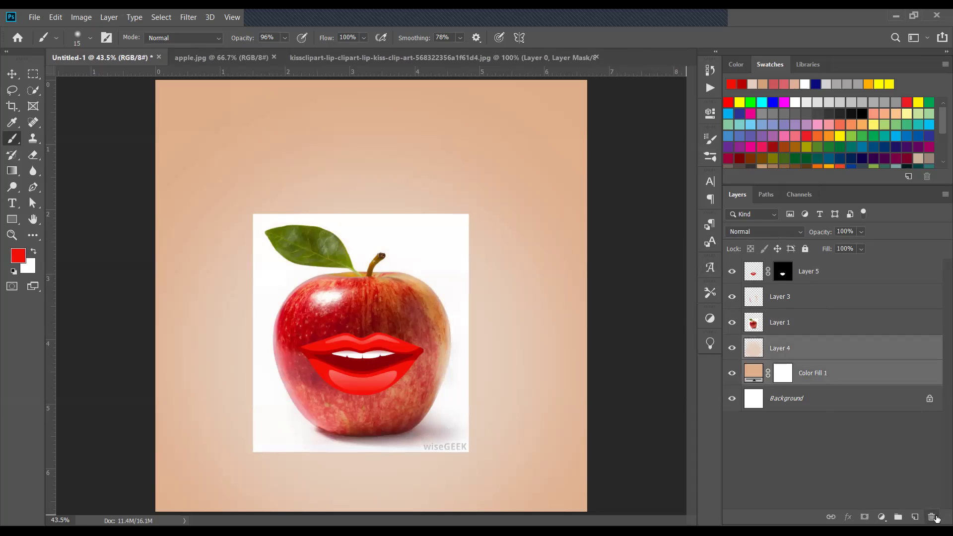
left_click(932, 517)
key("Return")
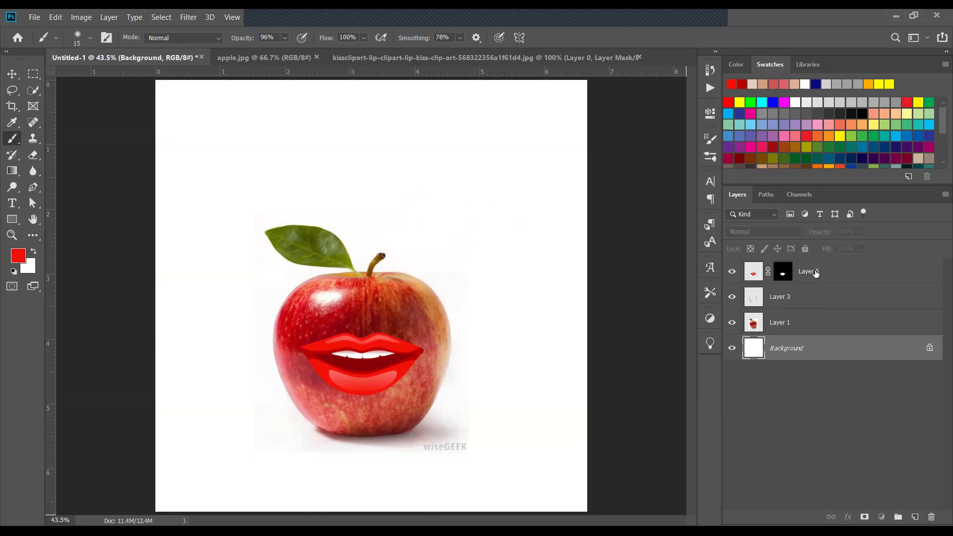
Delete Layer 5 and Layer 3, and briefly hide the Background to check the apple layer's white backdrop
left_click(815, 273)
left_click(816, 296)
left_click(821, 273)
left_click(819, 295, "ctrl")
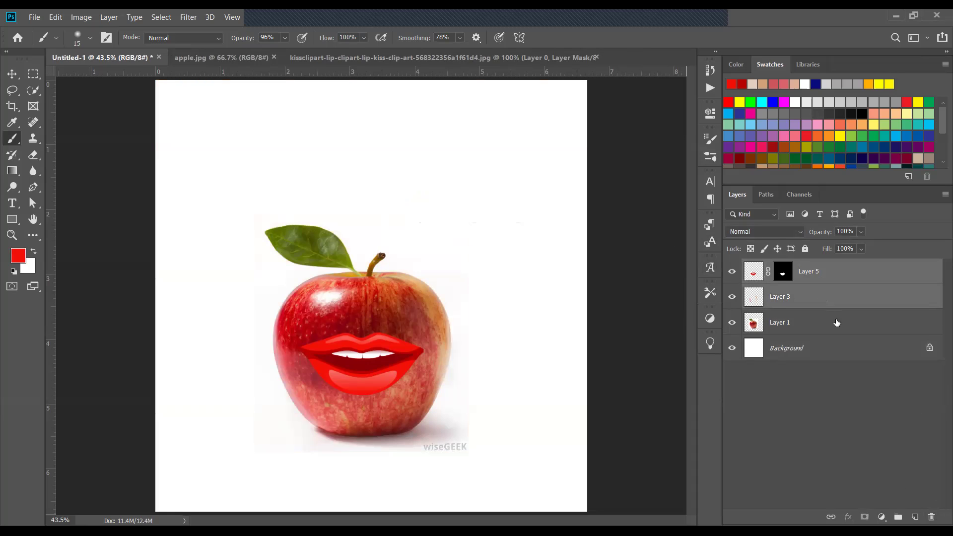
left_click(932, 515)
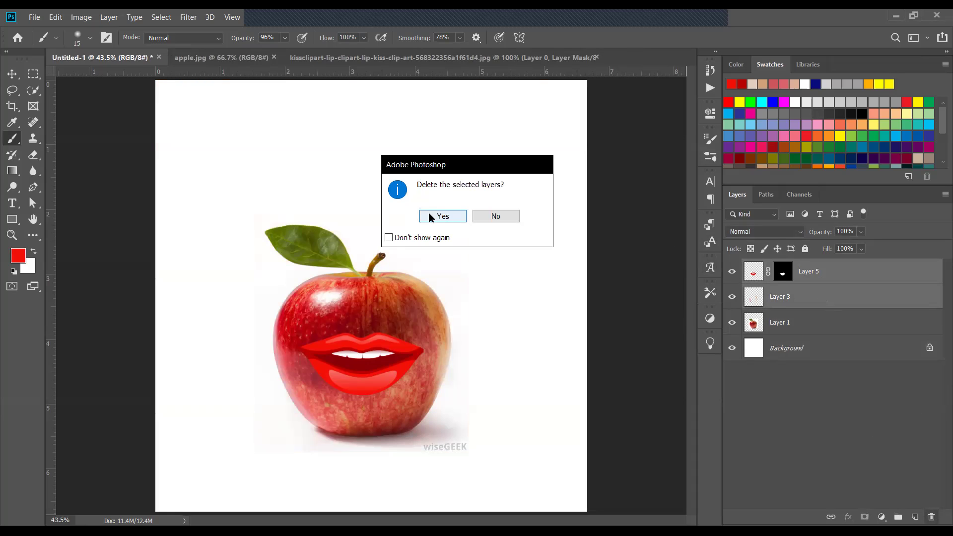
left_click(430, 217)
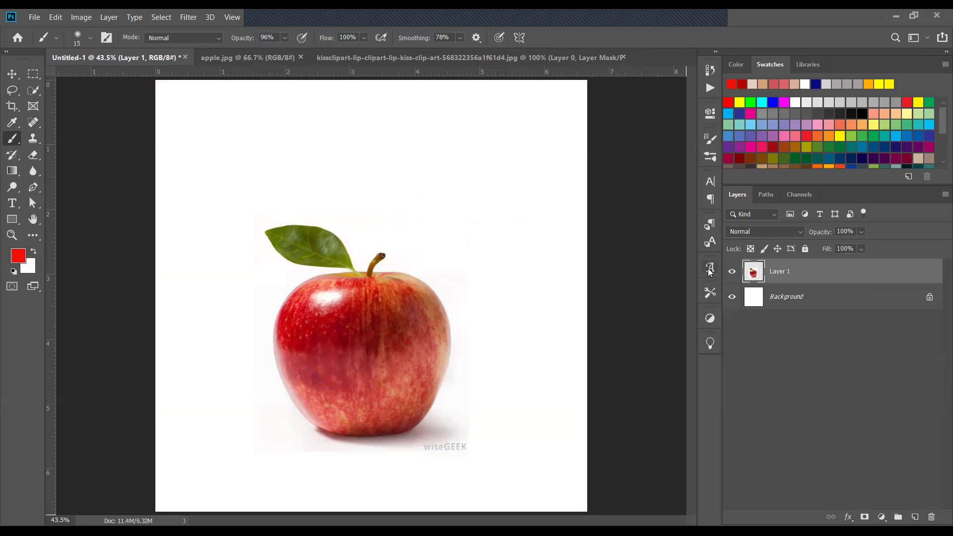
left_click(731, 297)
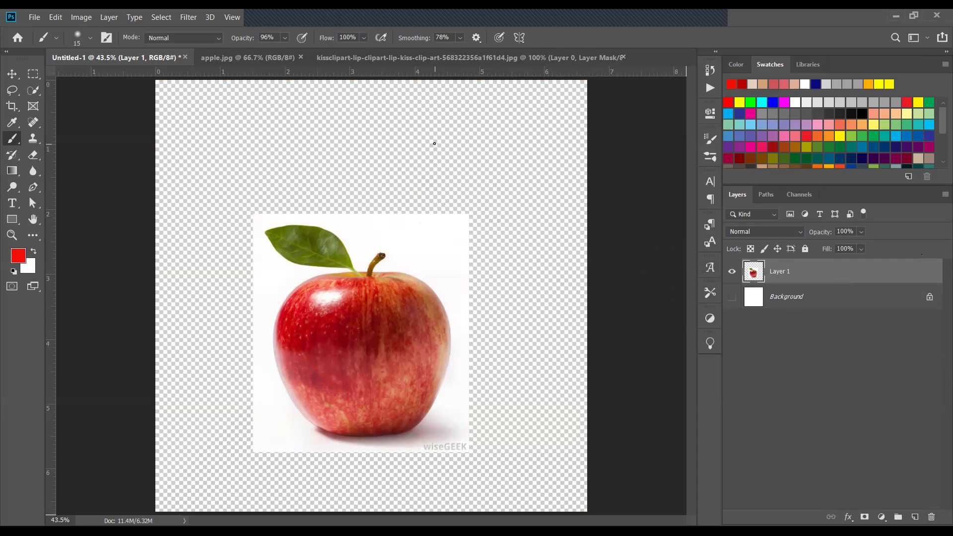
left_click(731, 297)
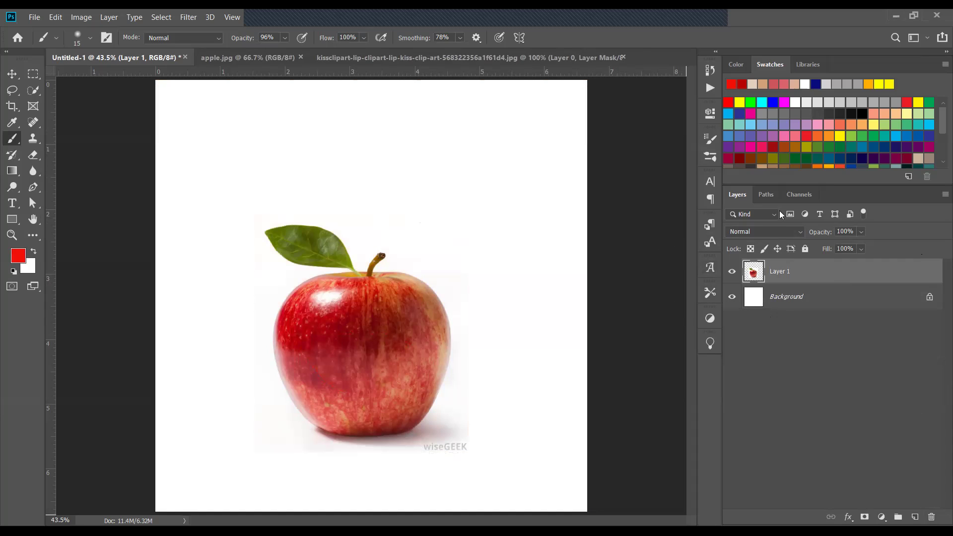
Delete the existing Blue copy channel
left_click(799, 190)
left_click(790, 309)
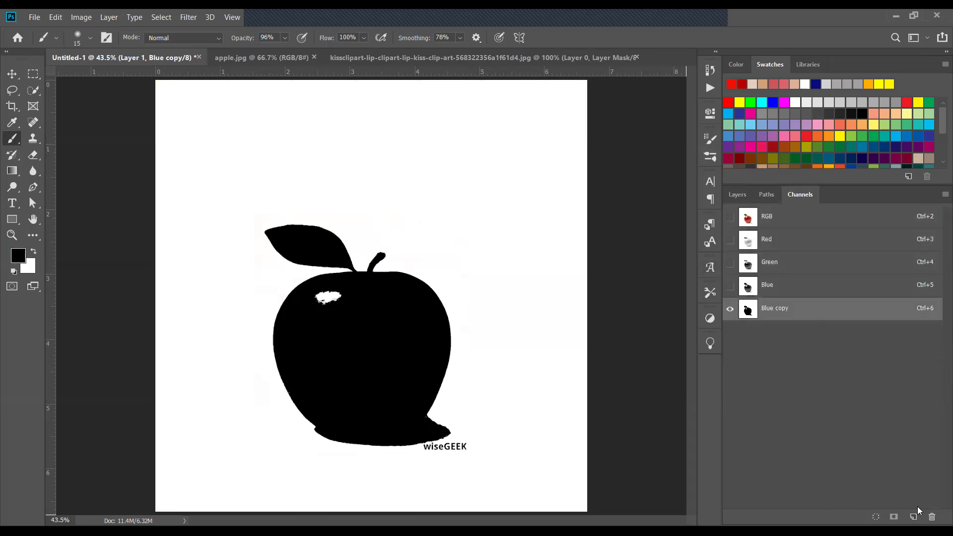
left_click(931, 516)
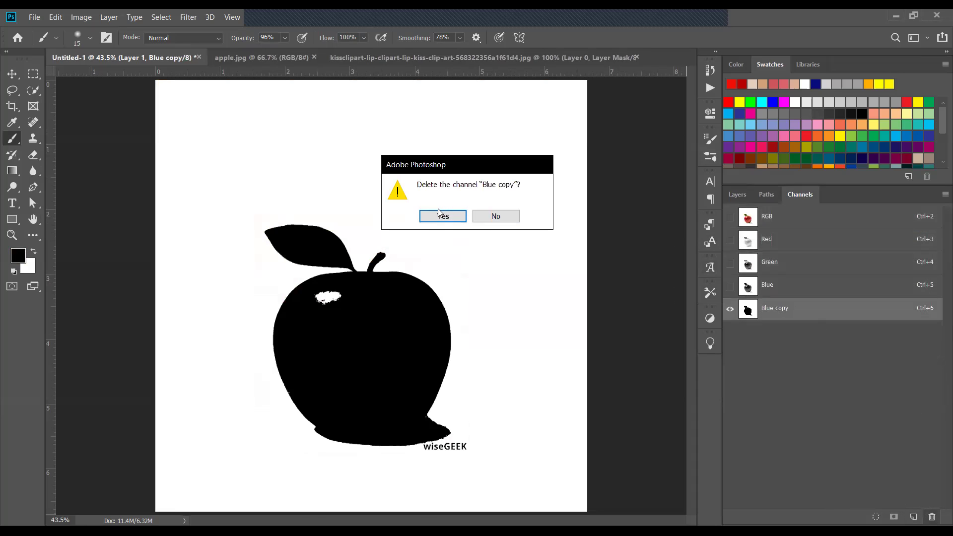
left_click(438, 217)
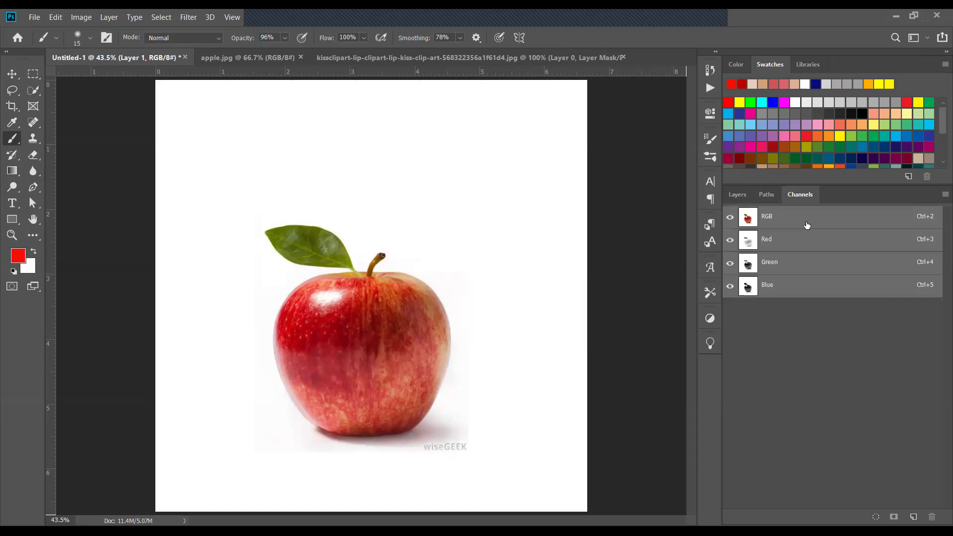
Duplicate the Blue channel as Blue copy within Untitled-1
left_click(805, 286)
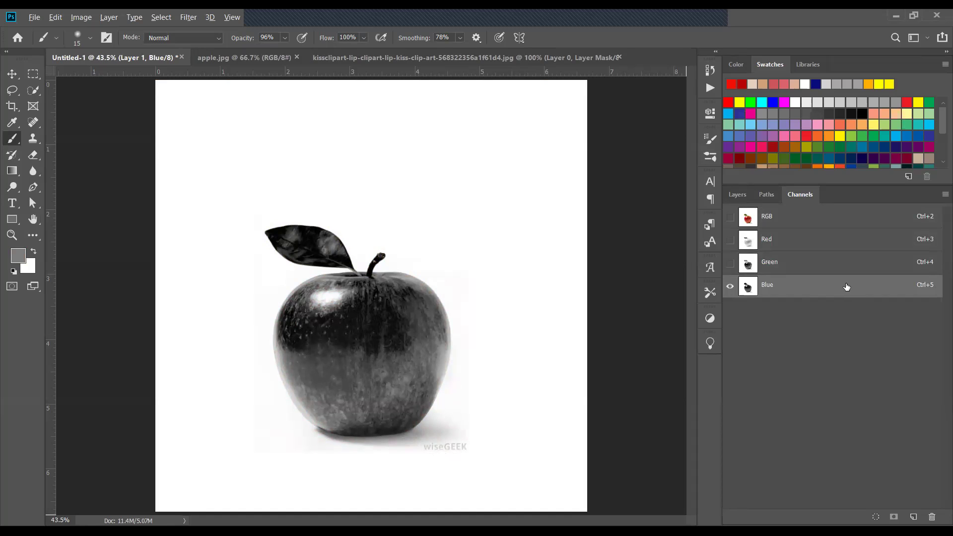
left_click_drag(855, 293, 909, 484)
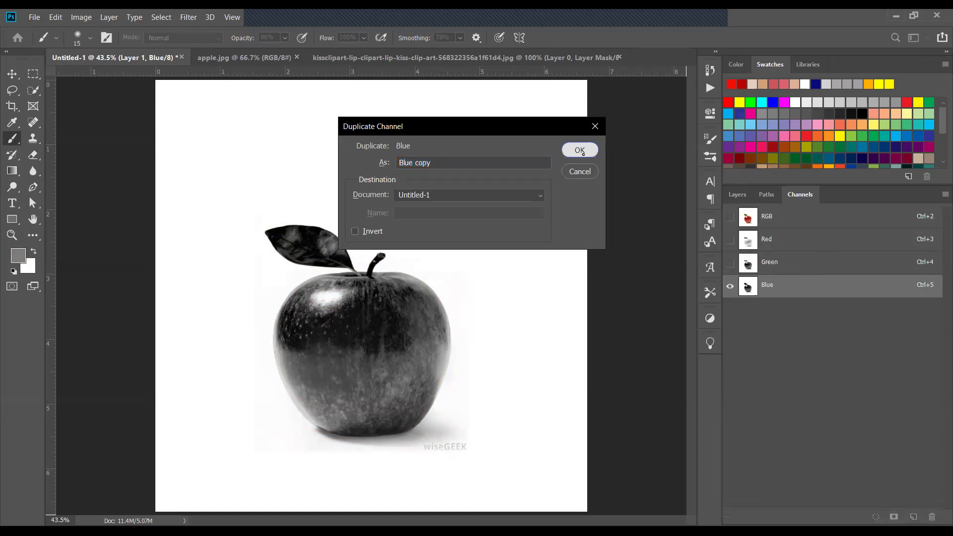
left_click(579, 151)
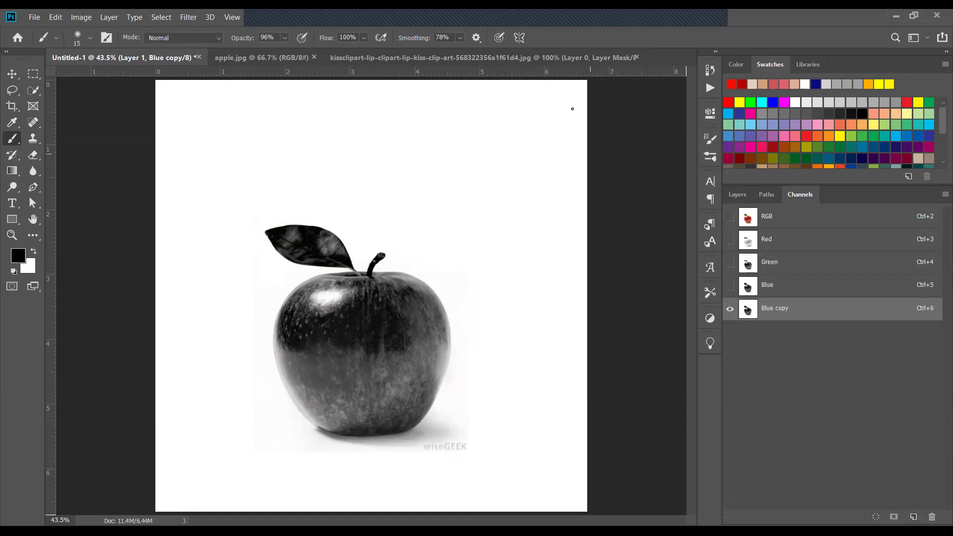
Apply a Threshold adjustment at level 172 to the Blue copy channel
left_click(86, 20)
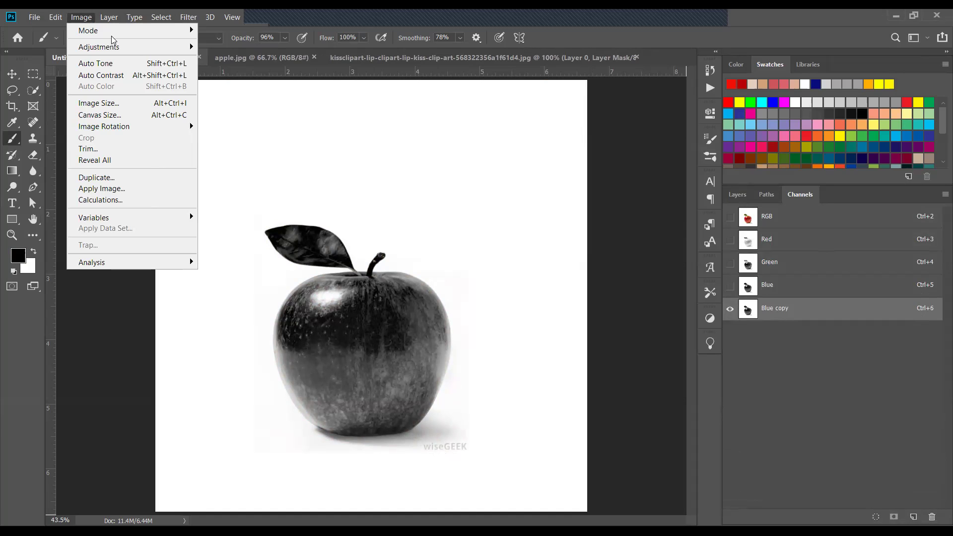
mouse_move(120, 46)
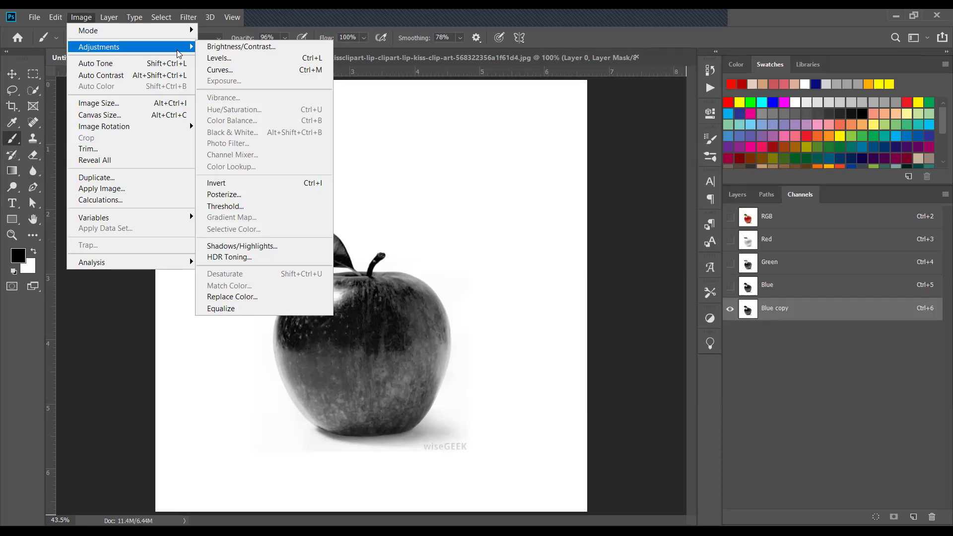
left_click(259, 204)
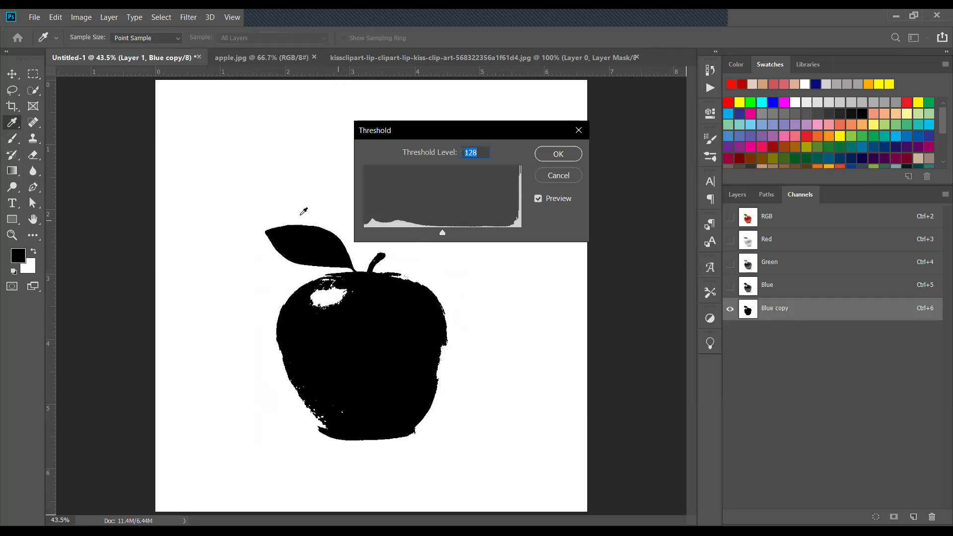
left_click_drag(441, 234, 469, 239)
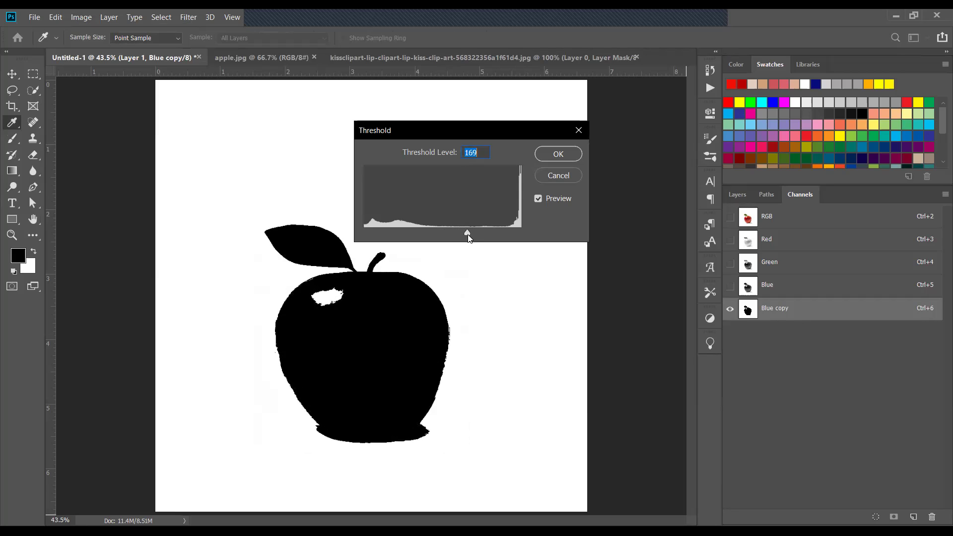
left_click_drag(469, 238, 471, 238)
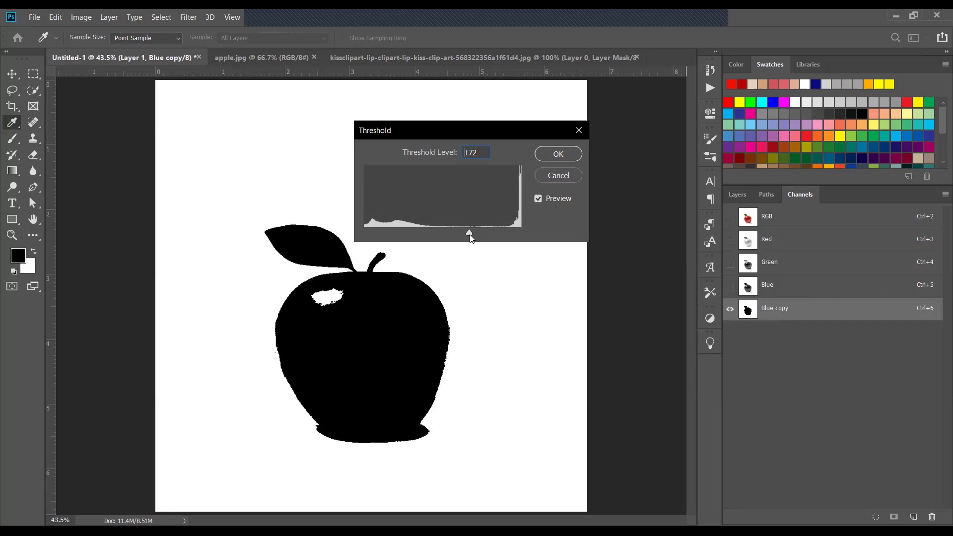
left_click(550, 154)
left_click(559, 154)
key("b")
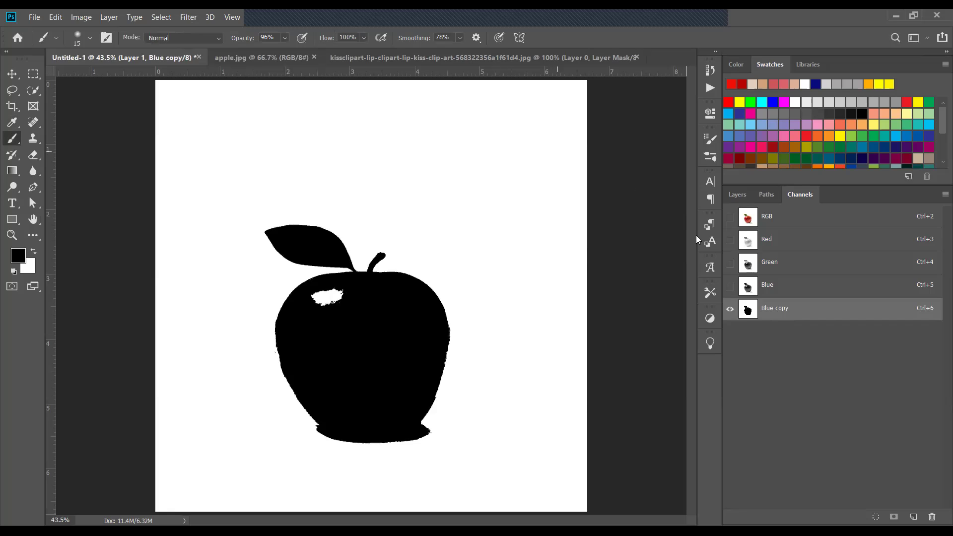
Load the Blue copy channel as a selection and invert it to select the apple
left_click(750, 308, "ctrl")
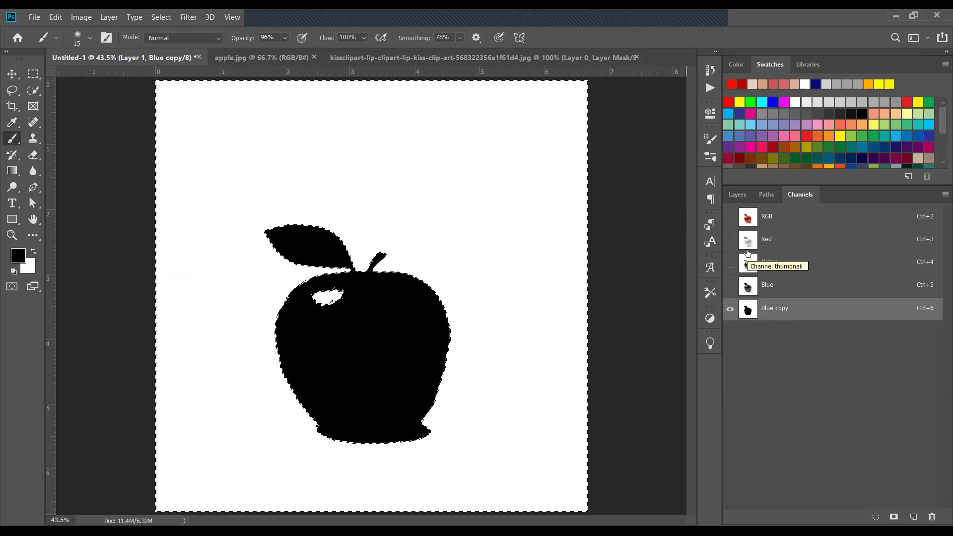
left_click(742, 195)
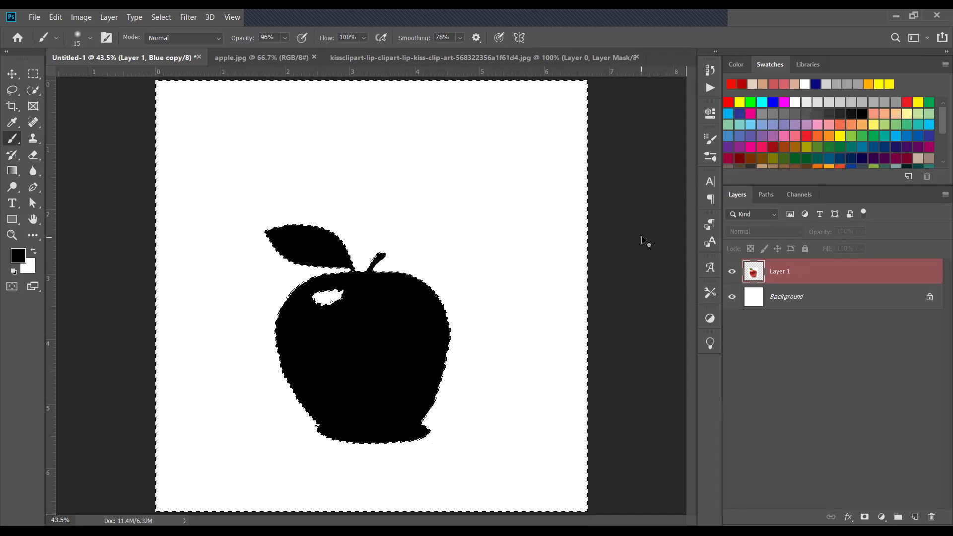
key("ctrl+shift+i")
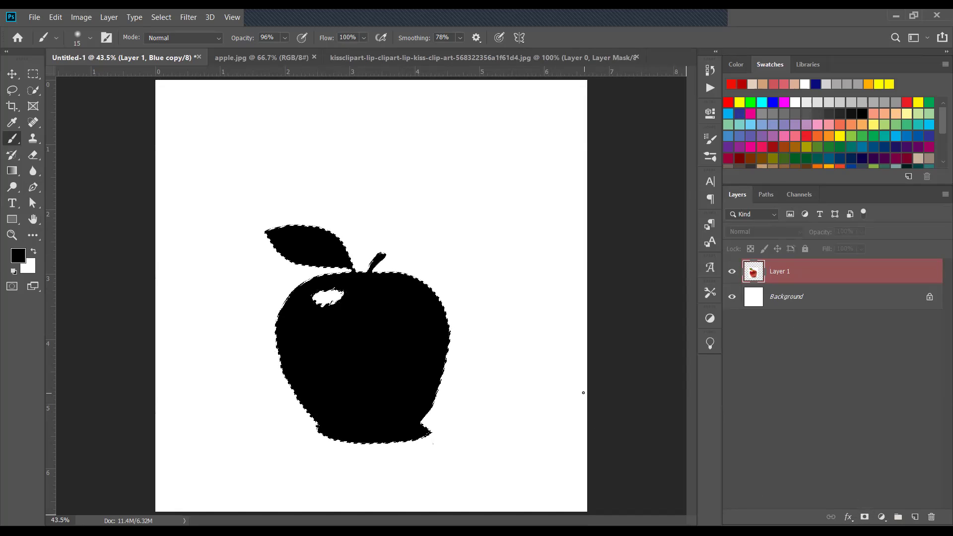
Add the white highlight inside the apple to the selection with the 45 px Quick Selection tool
key("ctrl+d")
key("ctrl+1")
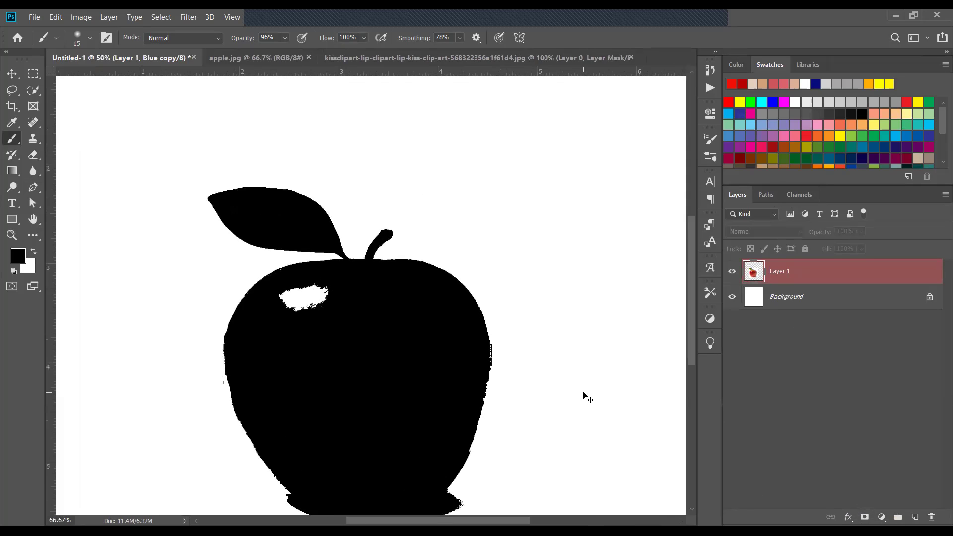
left_click_drag(563, 389, 590, 295)
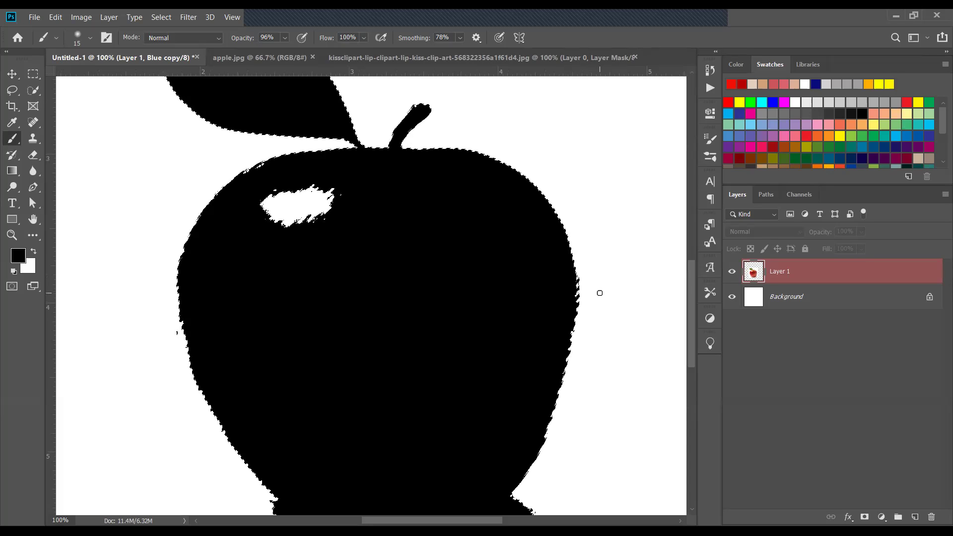
left_click(31, 91)
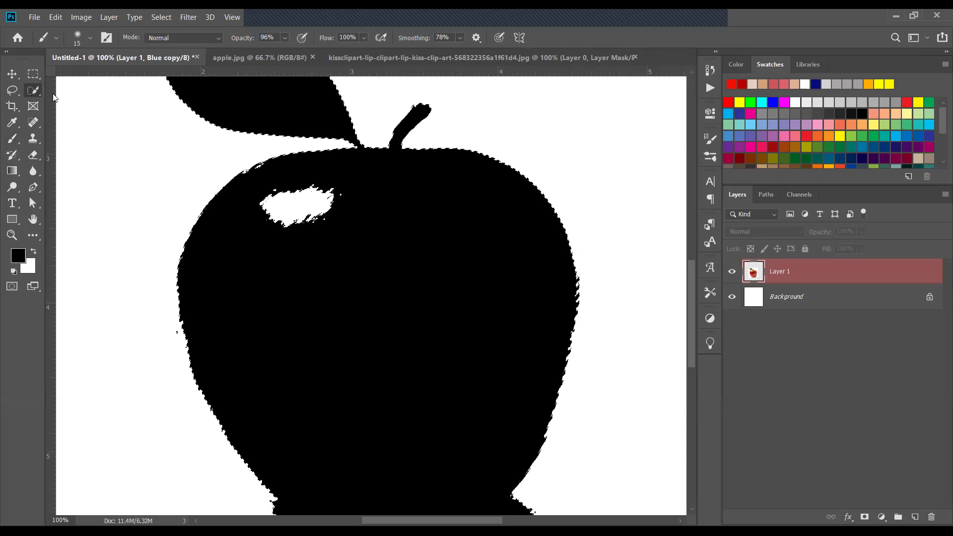
mouse_move(298, 208)
left_mouse_down()
mouse_move(333, 205)
mouse_move(341, 189)
mouse_move(300, 188)
mouse_move(260, 218)
mouse_move(325, 189)
left_mouse_up()
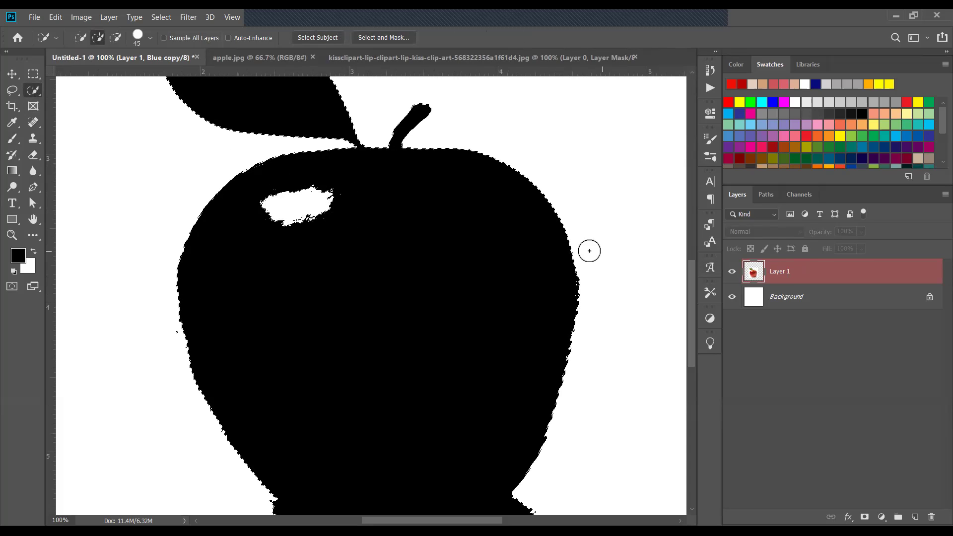
right_click(781, 273)
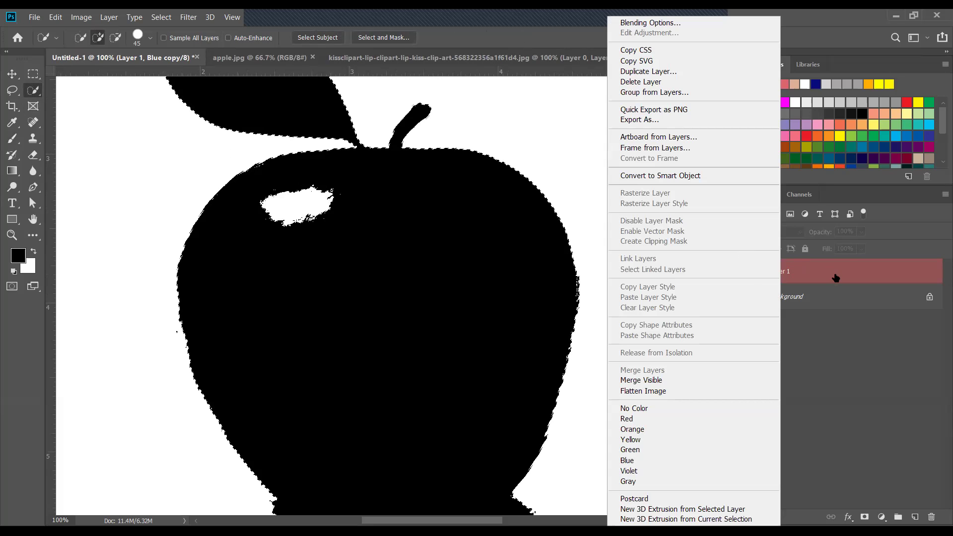
left_click(834, 274)
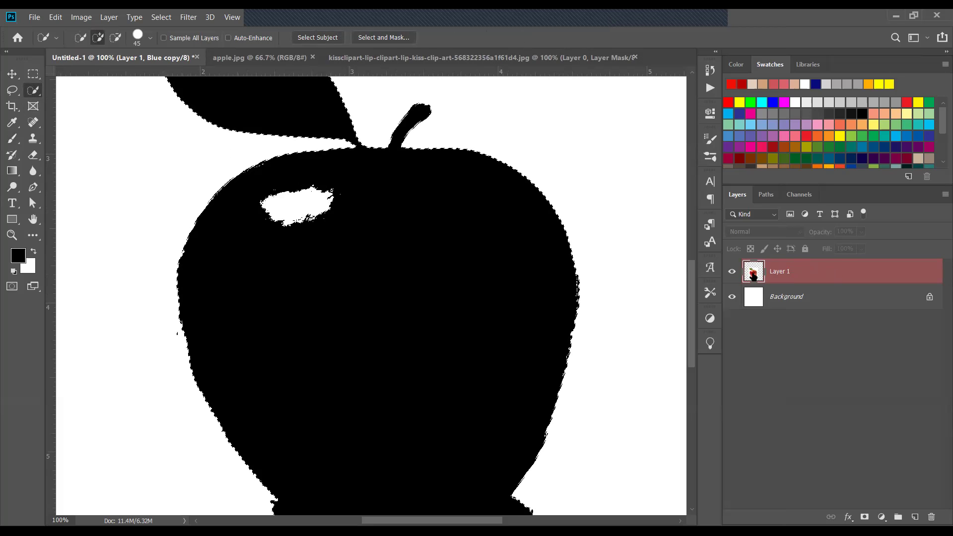
right_click(802, 272)
left_click(827, 281)
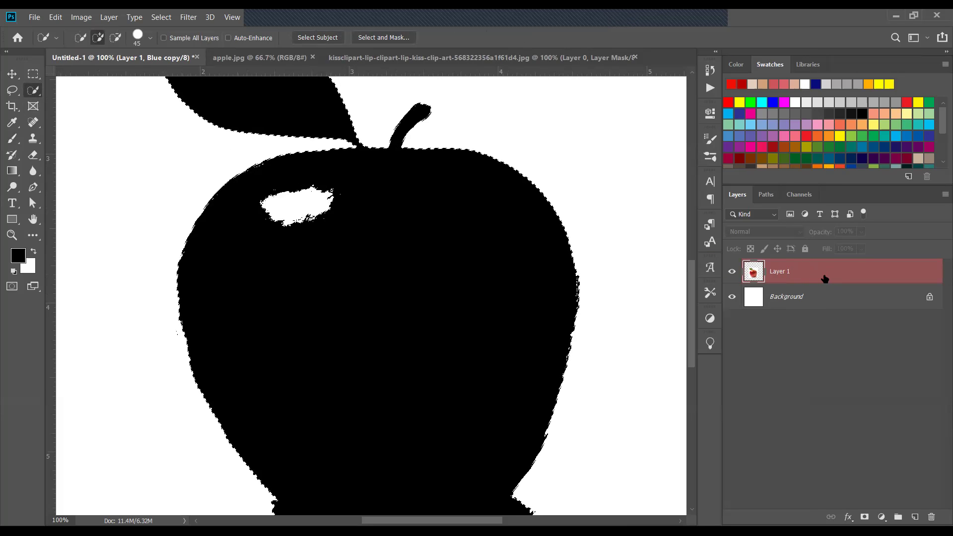
Return to the full-colour view of Layer 1 and add a layer mask from the apple selection
key("ctrl+minus")
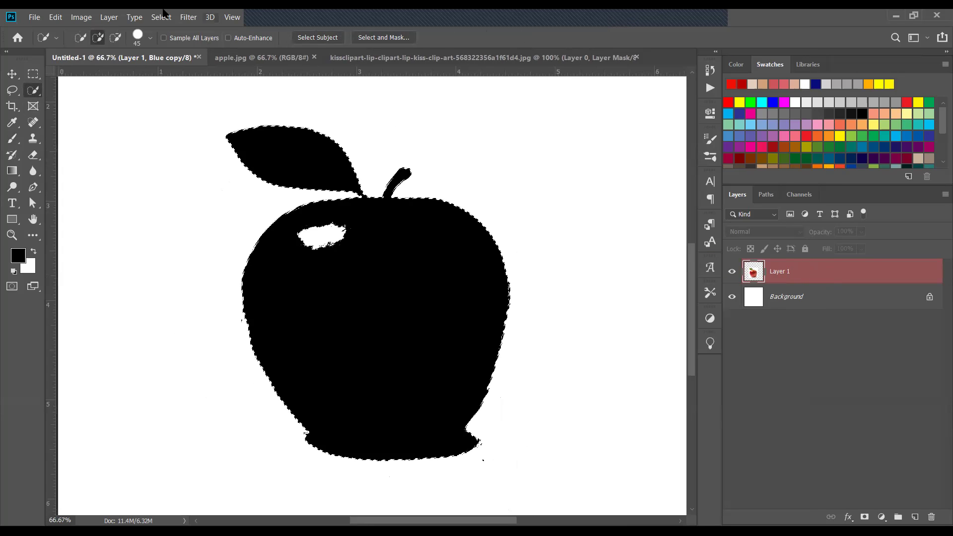
left_click(161, 17)
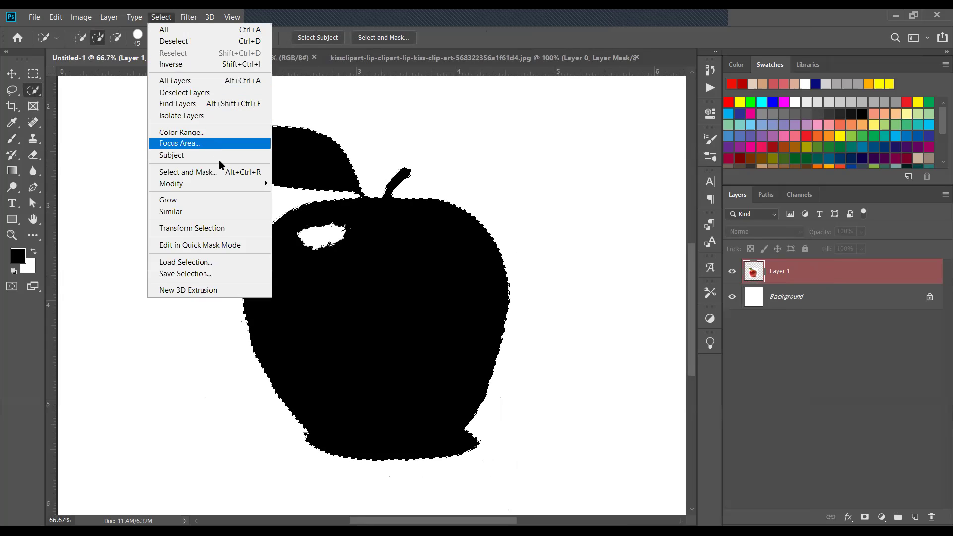
mouse_move(234, 183)
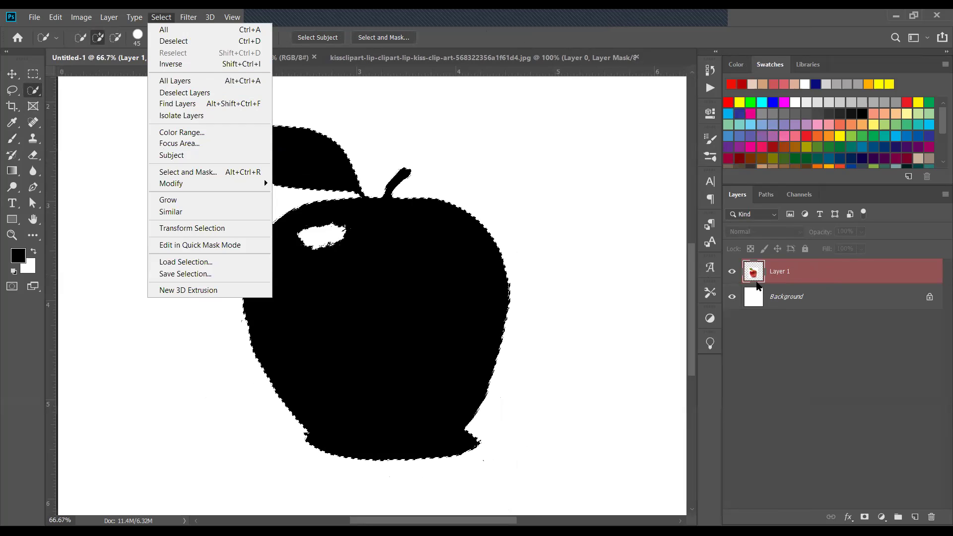
key("q")
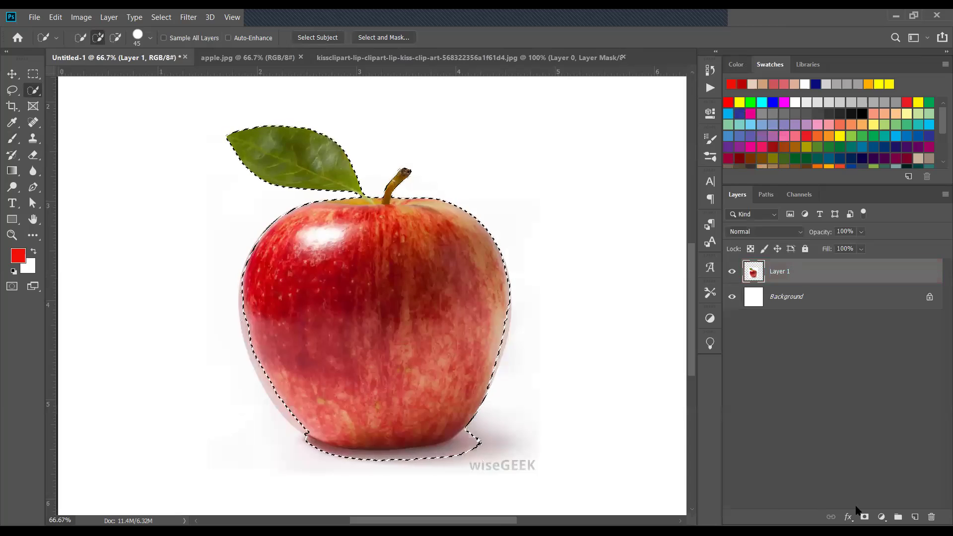
left_click(864, 516)
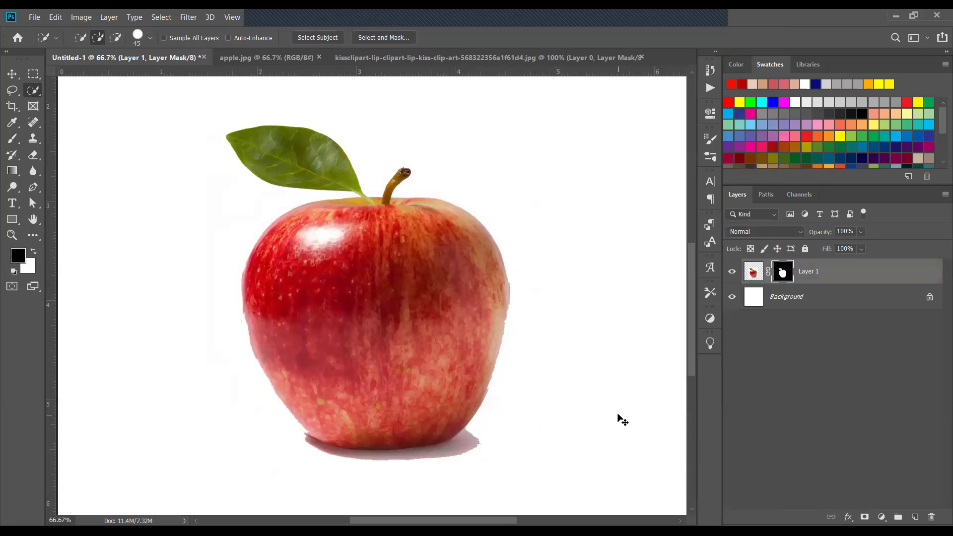
Paint white on Layer 1's mask with a soft 60 px brush to restore the apple's right edge
scroll(622, 420, "down", 2)
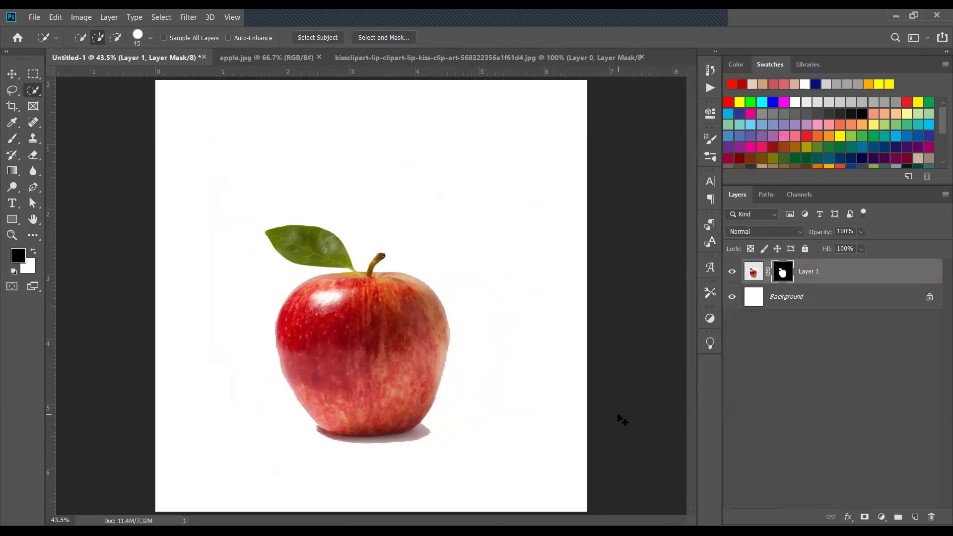
scroll(623, 420, "up", 4)
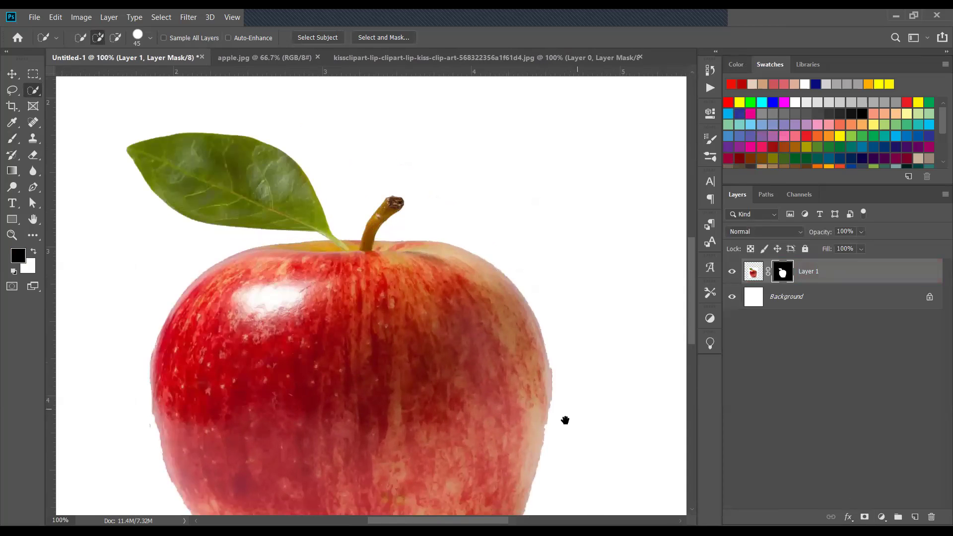
left_click_drag(565, 421, 536, 261)
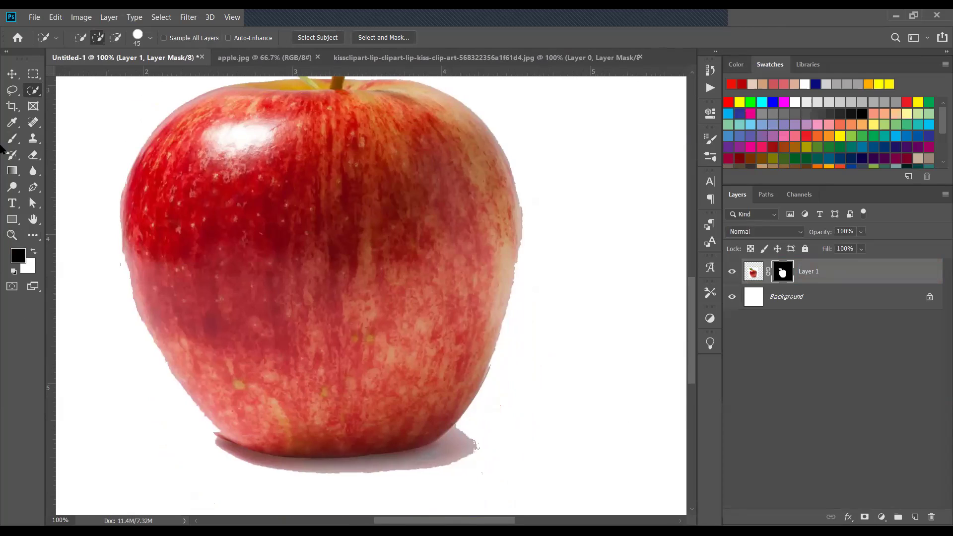
key("b")
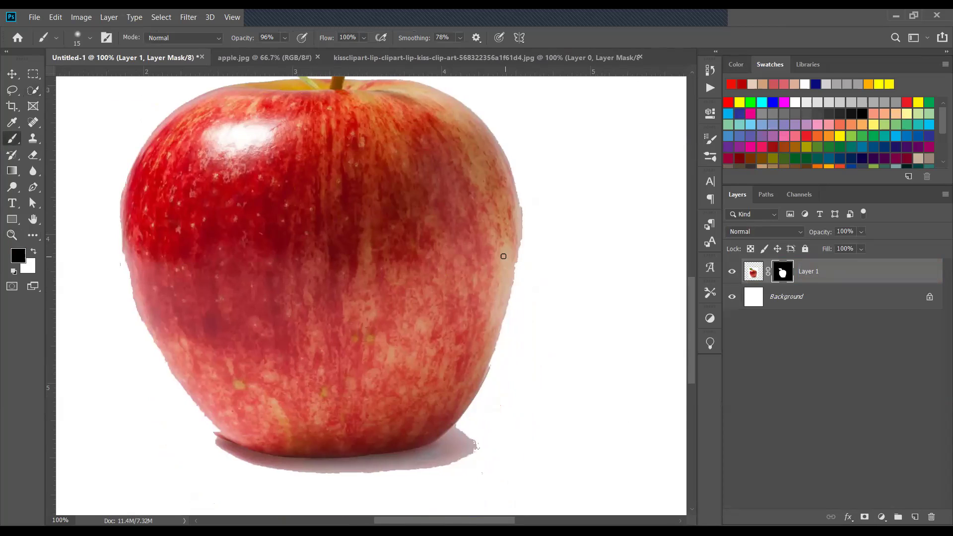
key("x")
key("bracketright")
key("bracketright")
key("bracketright")
key("bracketright")
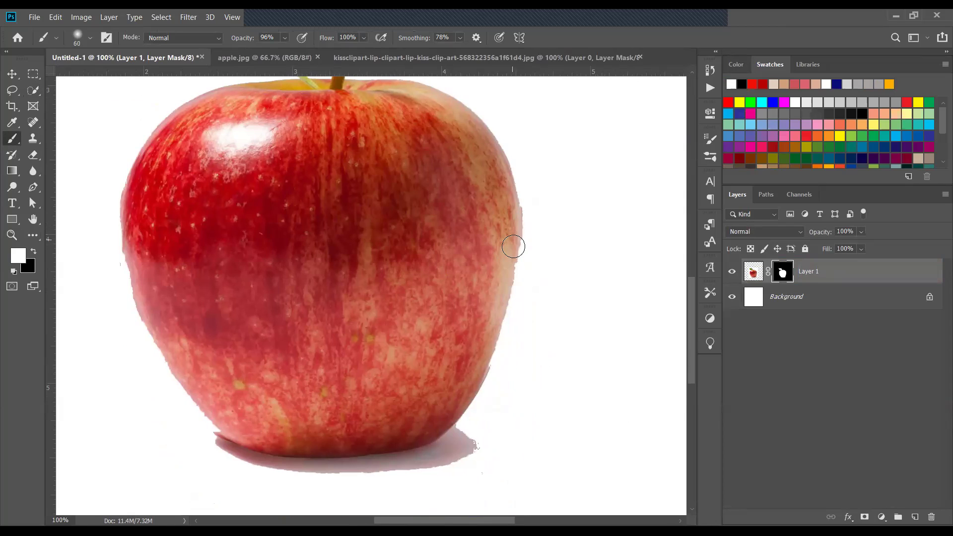
left_click_drag(513, 248, 475, 367)
mouse_move(492, 321)
left_mouse_down()
mouse_move(477, 364)
mouse_move(498, 323)
mouse_move(508, 234)
mouse_move(485, 221)
left_mouse_up()
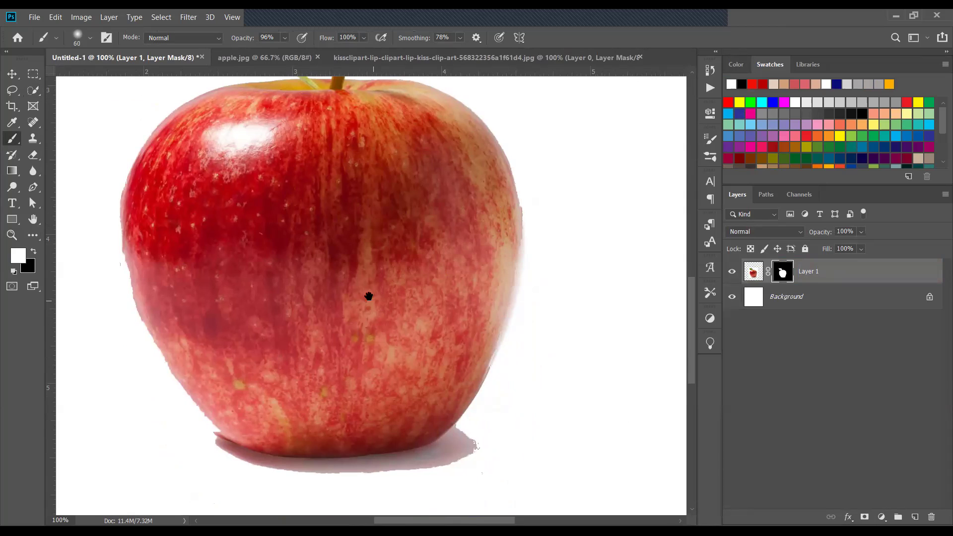
Restore the apple's left edge by painting white along it on the layer mask with the 60 px brush
left_click_drag(369, 296, 432, 294)
left_click_drag(340, 276, 428, 256)
left_click_drag(293, 253, 313, 298)
mouse_move(374, 407)
left_mouse_down()
mouse_move(318, 318)
mouse_move(340, 347)
mouse_move(320, 333)
mouse_move(305, 287)
left_mouse_up()
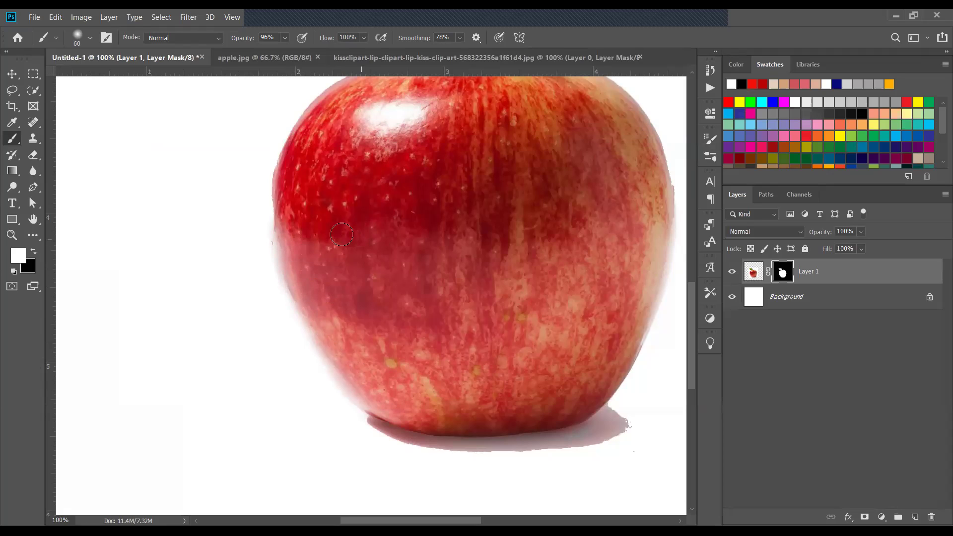
left_click_drag(279, 248, 291, 251)
left_click_drag(359, 190, 346, 242)
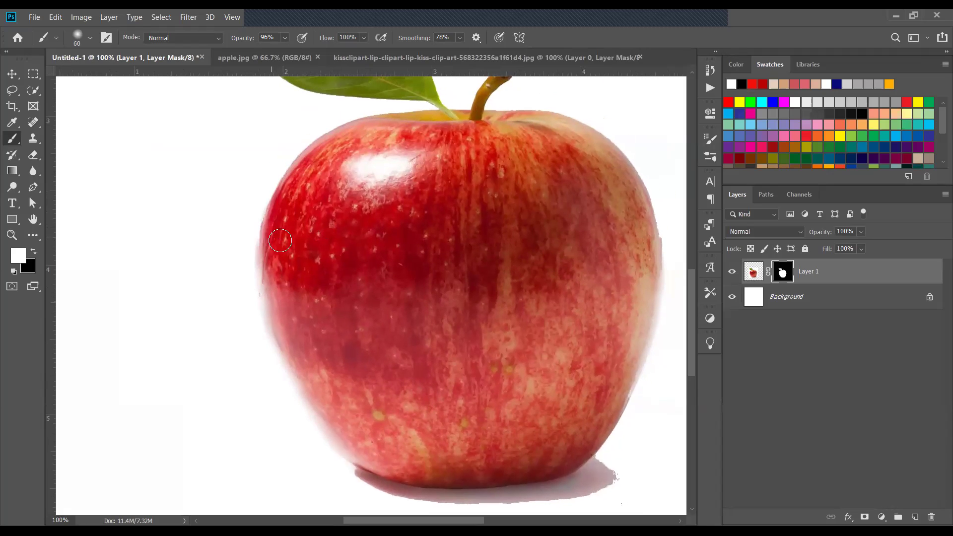
Paint black on the mask with an enlarged soft brush to fade the right end of the apple's shadow
left_click_drag(544, 321, 476, 227)
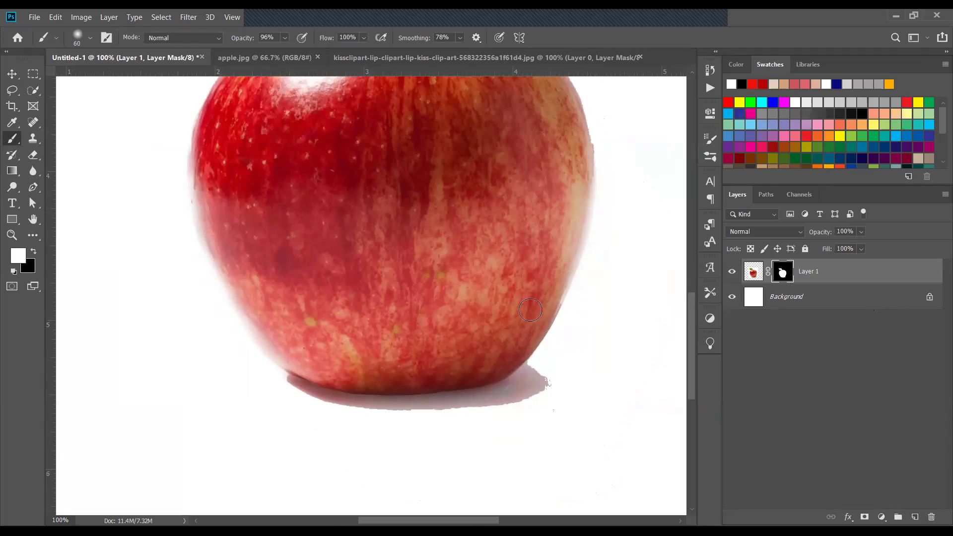
key("x")
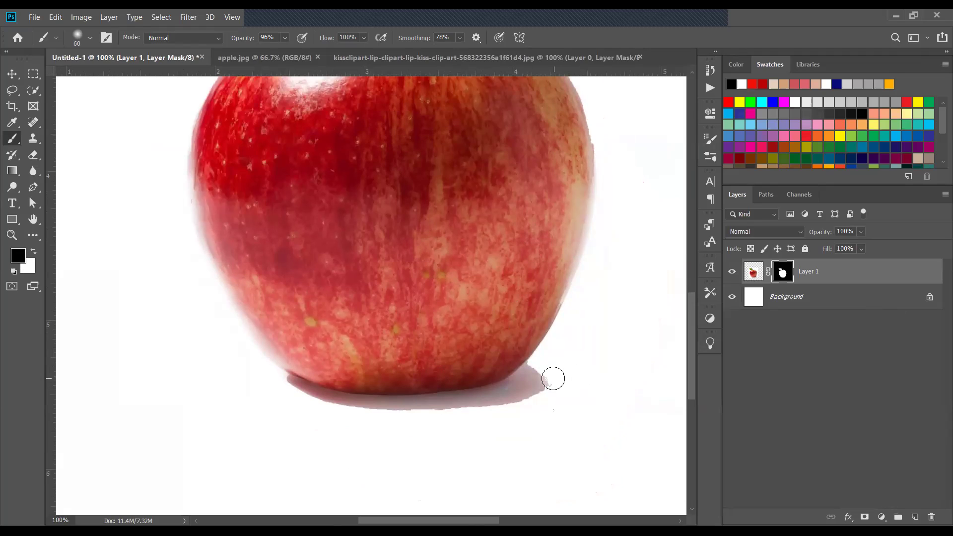
key("bracketright")
key("bracketright")
key("bracketright")
key("bracketright")
key("bracketright")
key("bracketright")
key("bracketright")
key("bracketright")
mouse_move(556, 409)
left_mouse_down()
mouse_move(547, 384)
mouse_move(527, 406)
mouse_move(543, 430)
mouse_move(511, 426)
mouse_move(530, 439)
mouse_move(475, 435)
mouse_move(520, 438)
left_mouse_up()
key("bracketleft")
key("bracketleft")
mouse_move(548, 379)
left_mouse_down()
mouse_move(493, 402)
mouse_move(505, 410)
left_mouse_up()
Fade the lower and left edges of the apple's shadow on the mask with black, using soft brush sizes from 200 down to 125 px
key("bracketright")
key("bracketright")
key("bracketright")
key("bracketright")
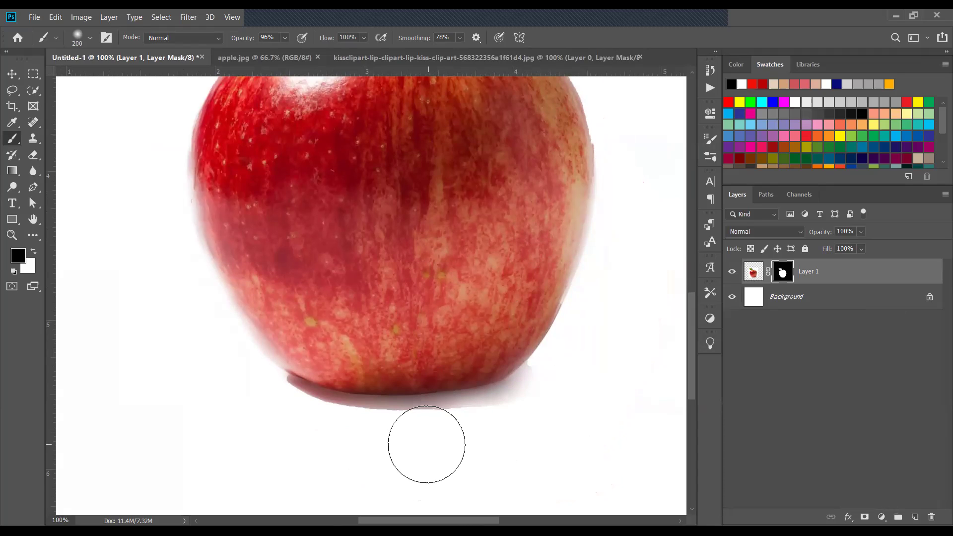
key("bracketleft")
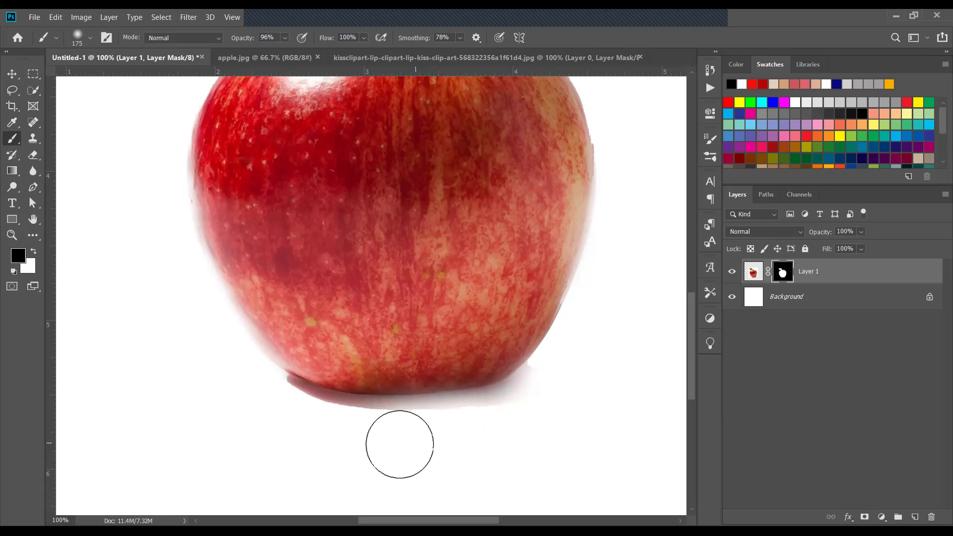
mouse_move(321, 437)
left_mouse_down()
mouse_move(273, 403)
mouse_move(351, 436)
mouse_move(314, 433)
left_mouse_up()
key("bracketleft")
key("bracketleft")
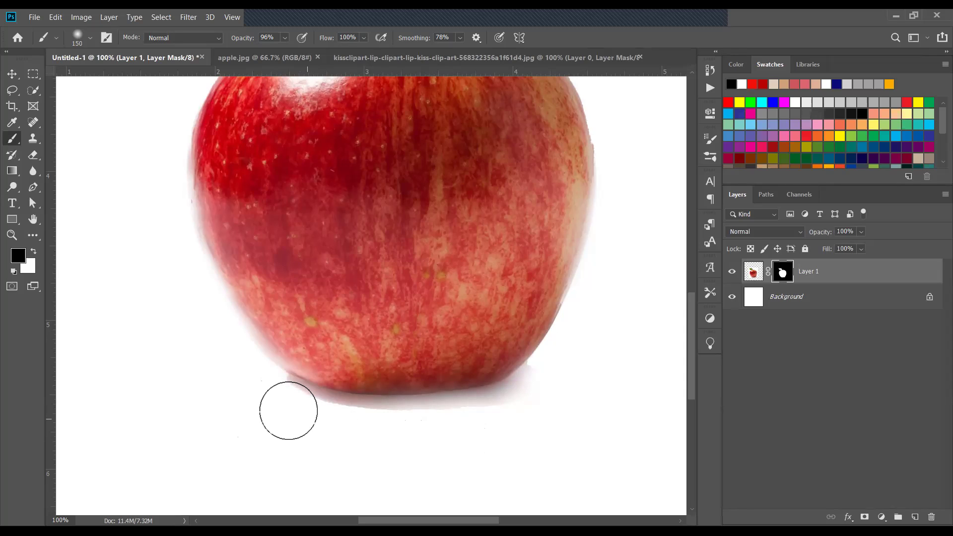
mouse_move(280, 402)
left_mouse_down()
mouse_move(306, 419)
mouse_move(395, 437)
mouse_move(313, 426)
mouse_move(325, 419)
mouse_move(380, 436)
left_mouse_up()
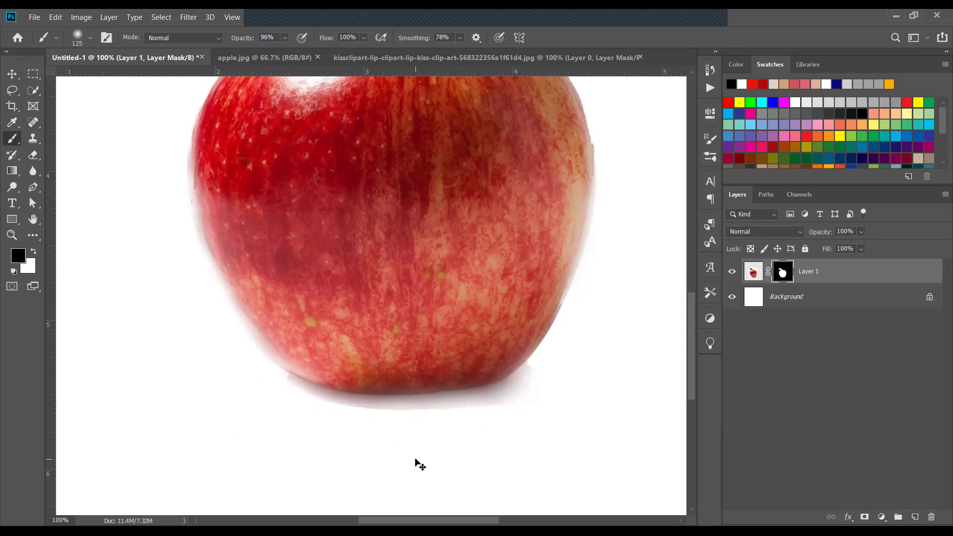
key("ctrl+0")
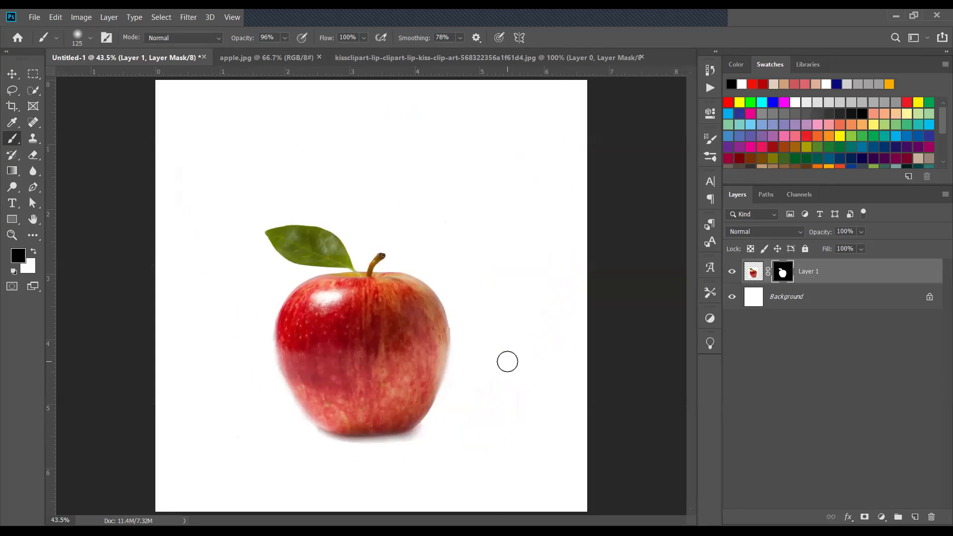
Switch to the kissclipart lips document and delete the layer mask from Layer 0
left_click(403, 59)
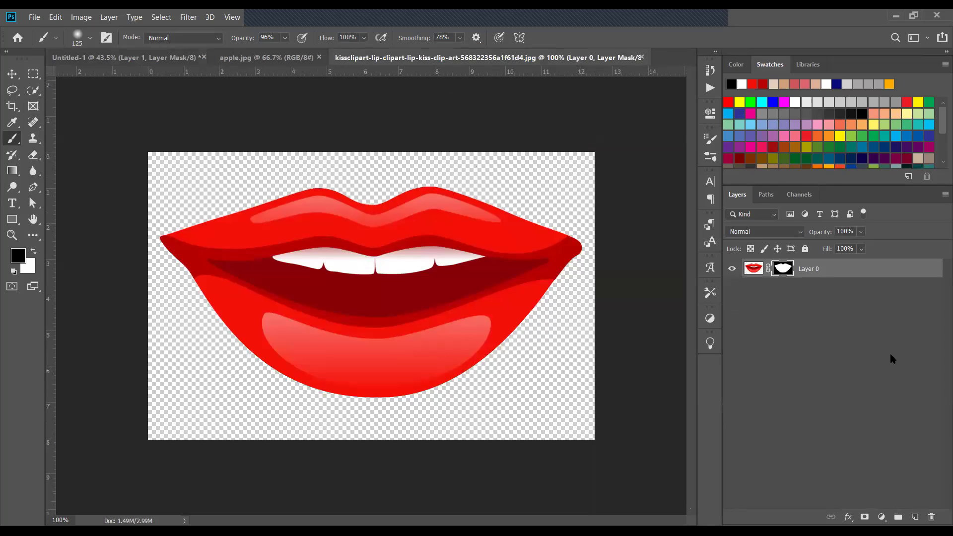
right_click(800, 270)
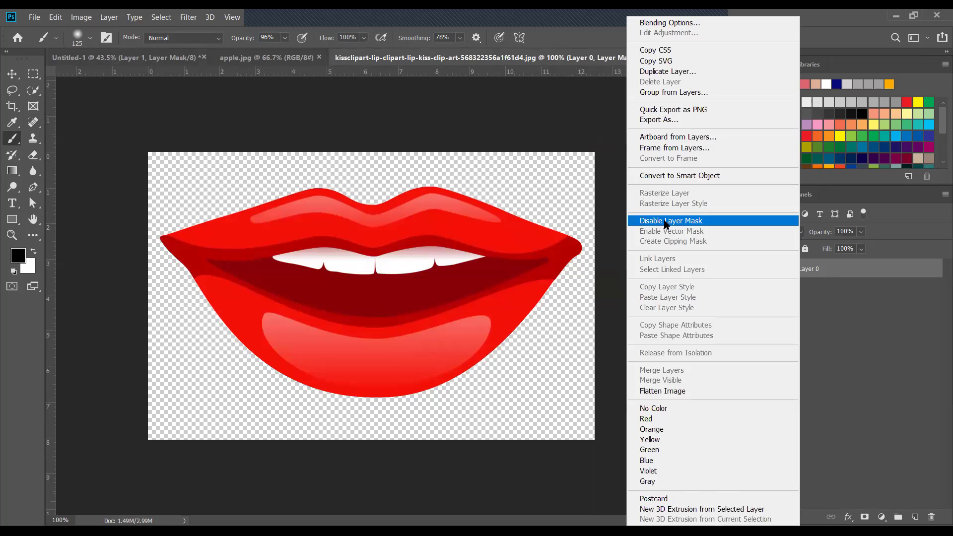
left_click(667, 220)
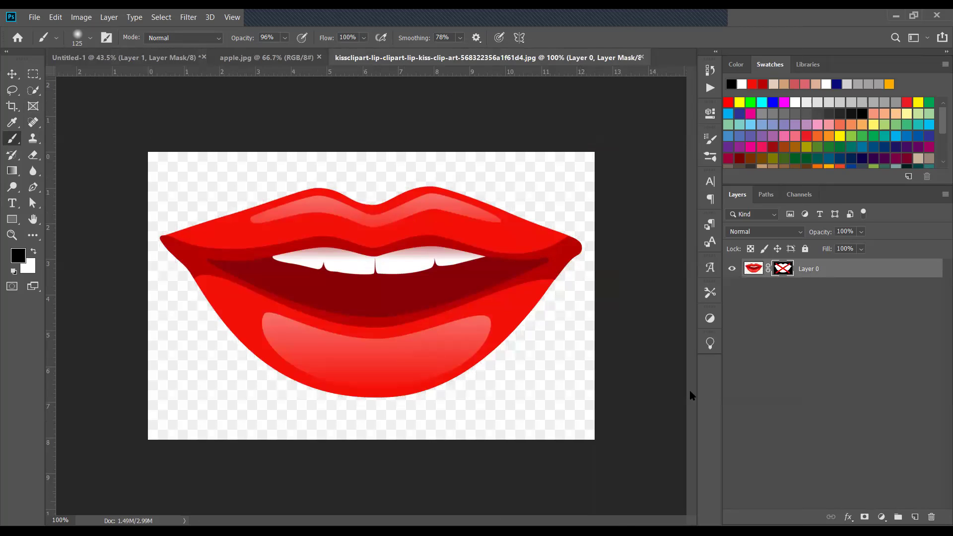
right_click(804, 271)
right_click(788, 268)
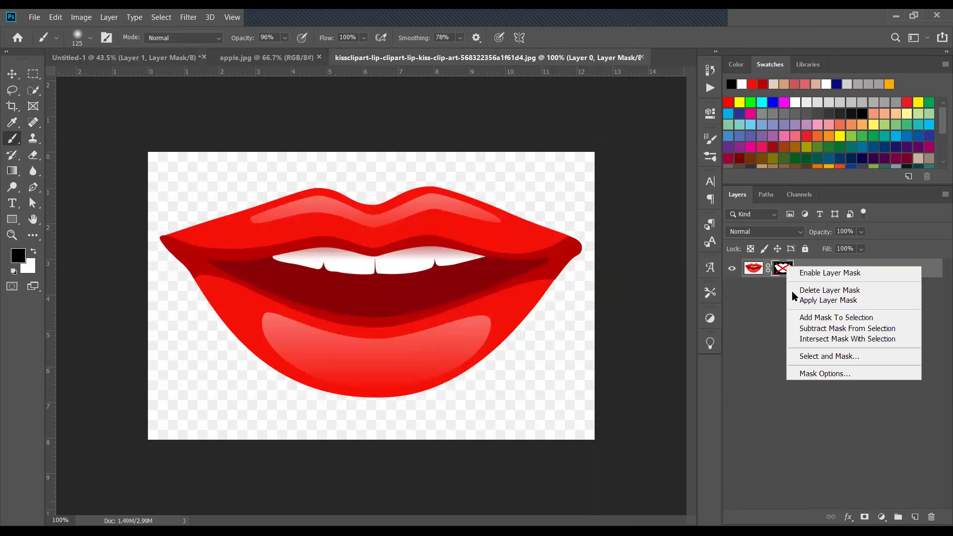
left_click(817, 291)
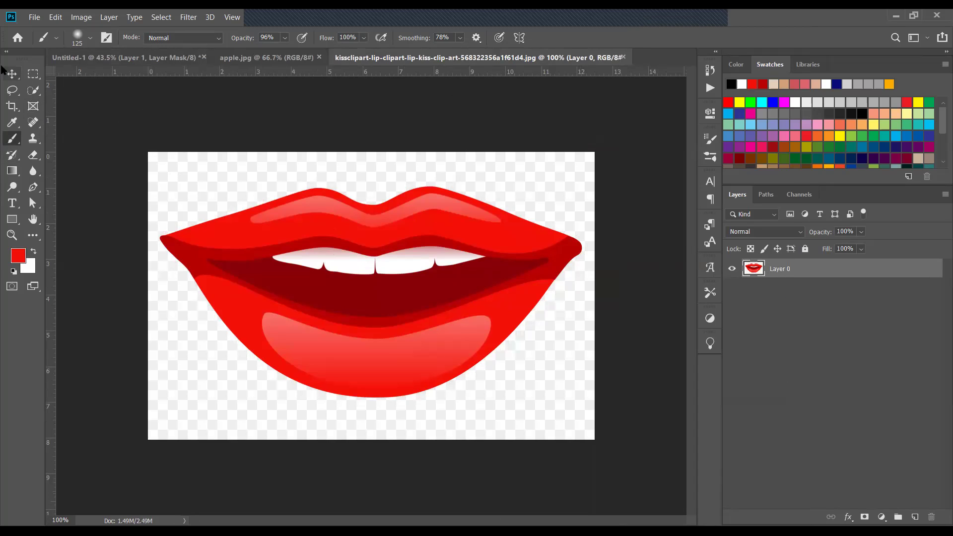
Delete the Alpha 1 and Blue copy channels from the lips document
left_click(805, 198)
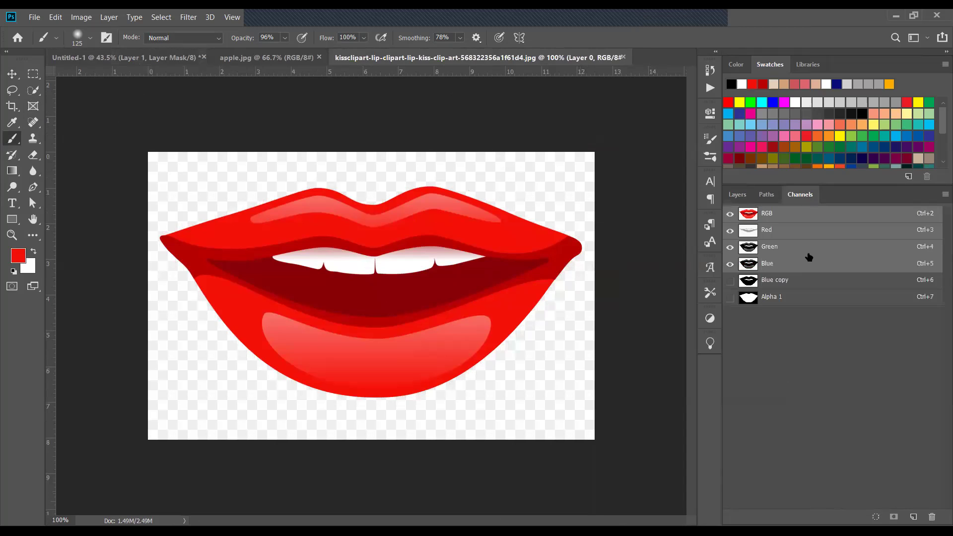
left_click(780, 298)
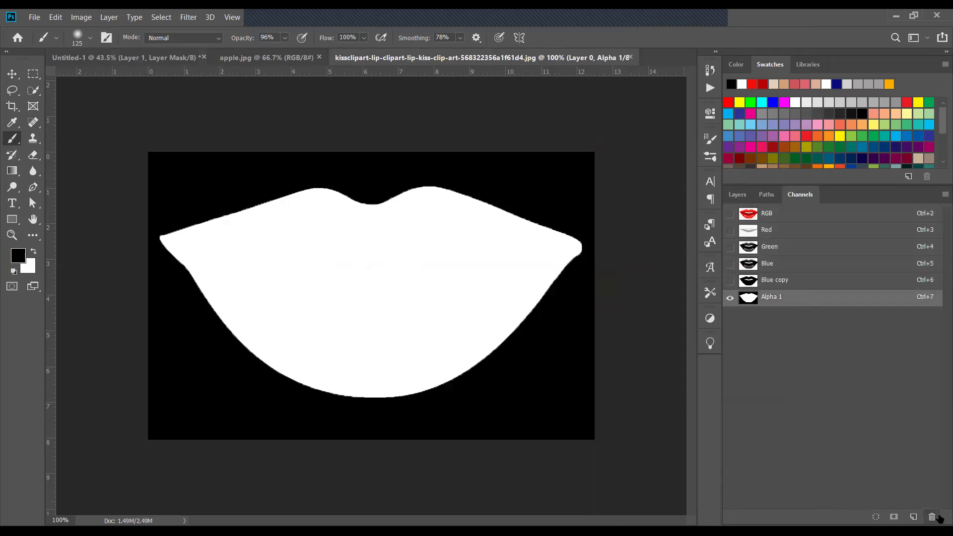
left_click(937, 518)
left_click(445, 215)
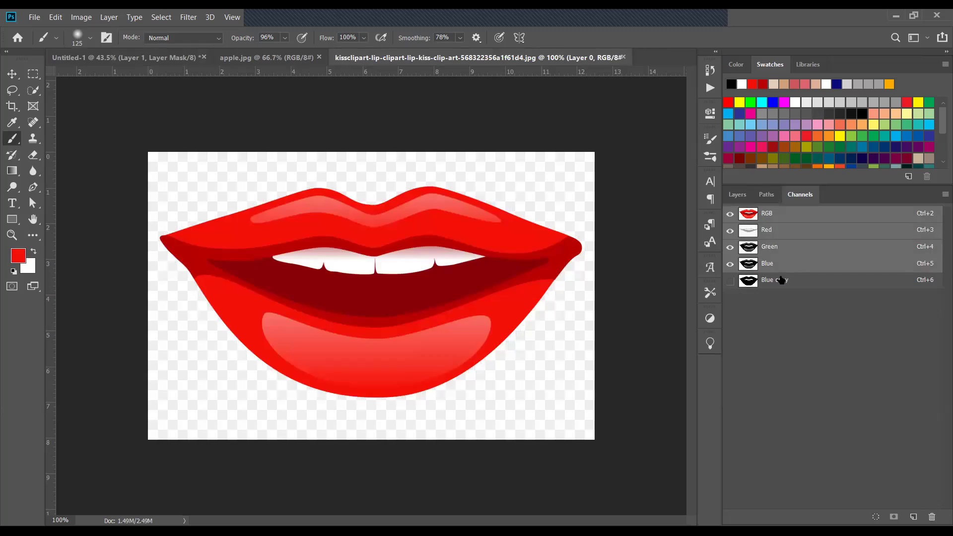
left_click(784, 280)
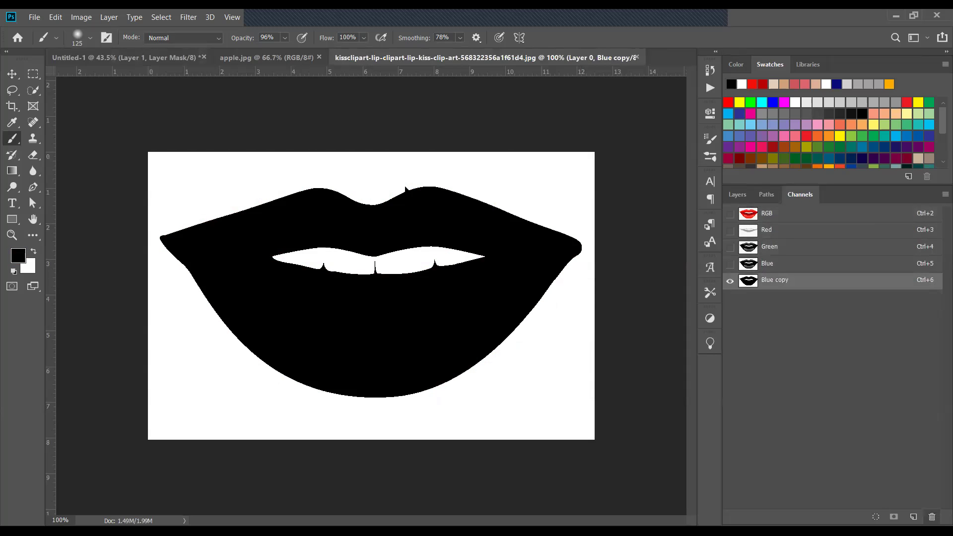
left_click(932, 516)
left_click(436, 215)
Duplicate the Blue channel of the lips document as Blue copy
left_click(806, 269)
left_click_drag(892, 340, 911, 519)
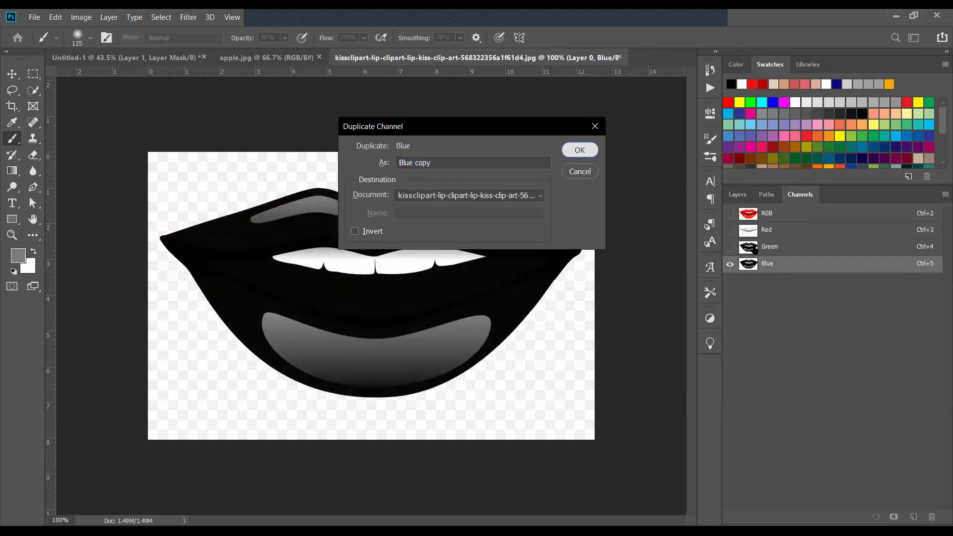
key("Return")
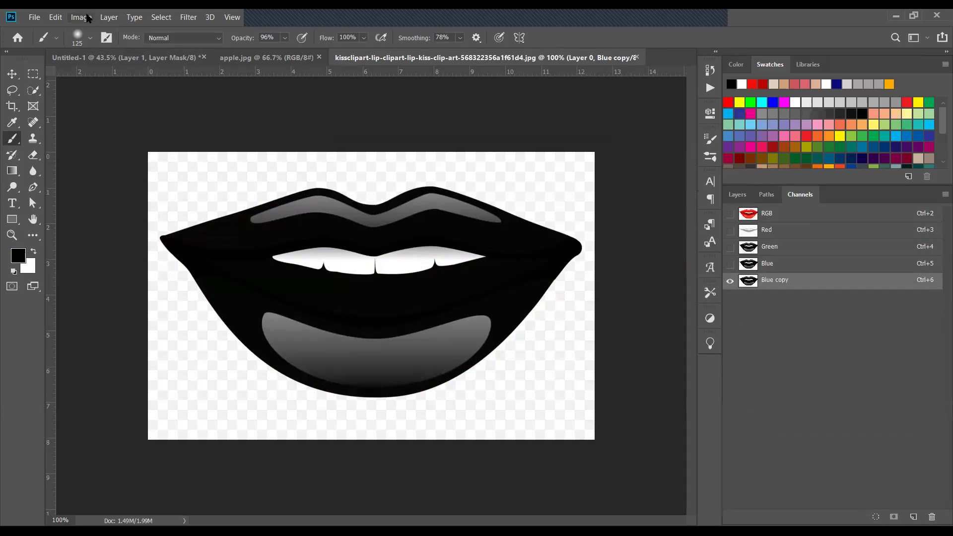
Apply Levels to the Blue copy channel with input levels of 171, 0.61 and 212, turning the lips solid black
left_click(81, 17)
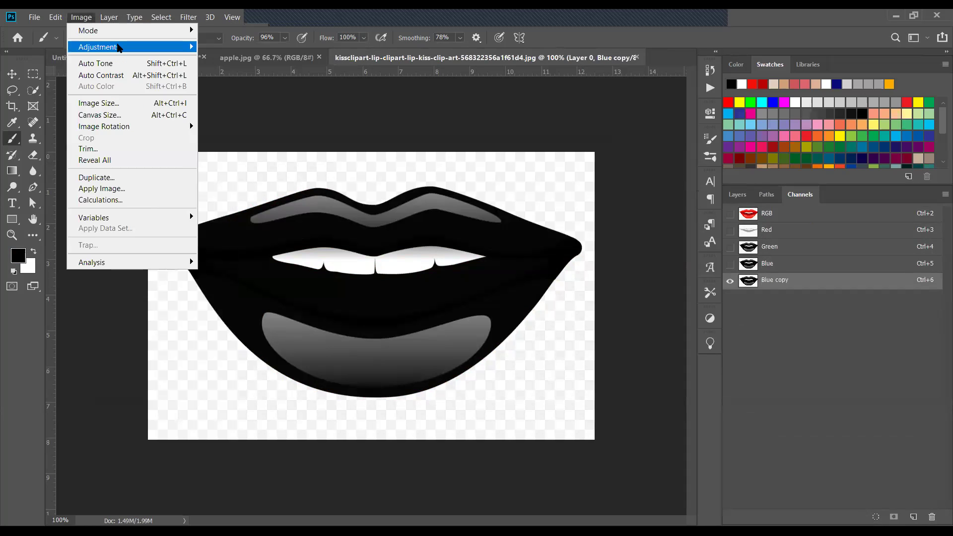
mouse_move(119, 46)
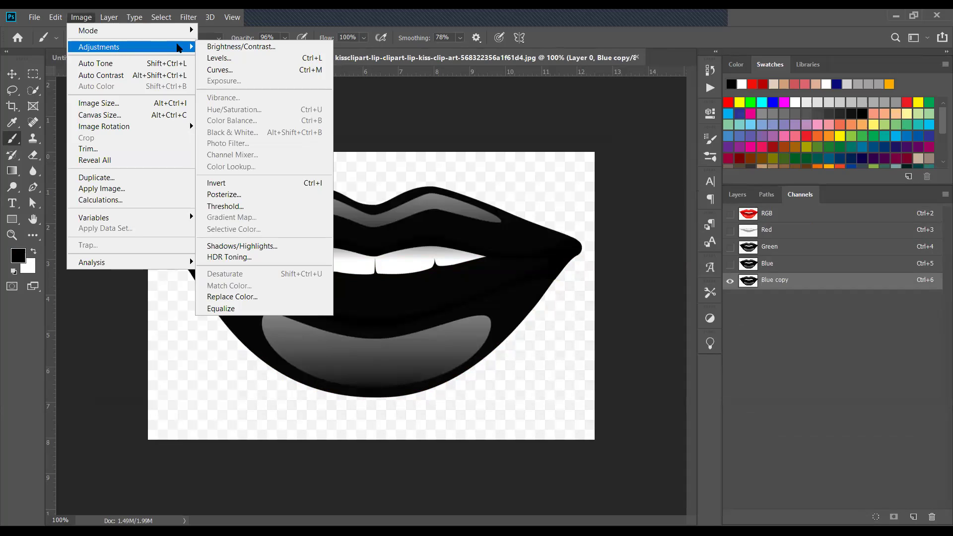
left_click(209, 59)
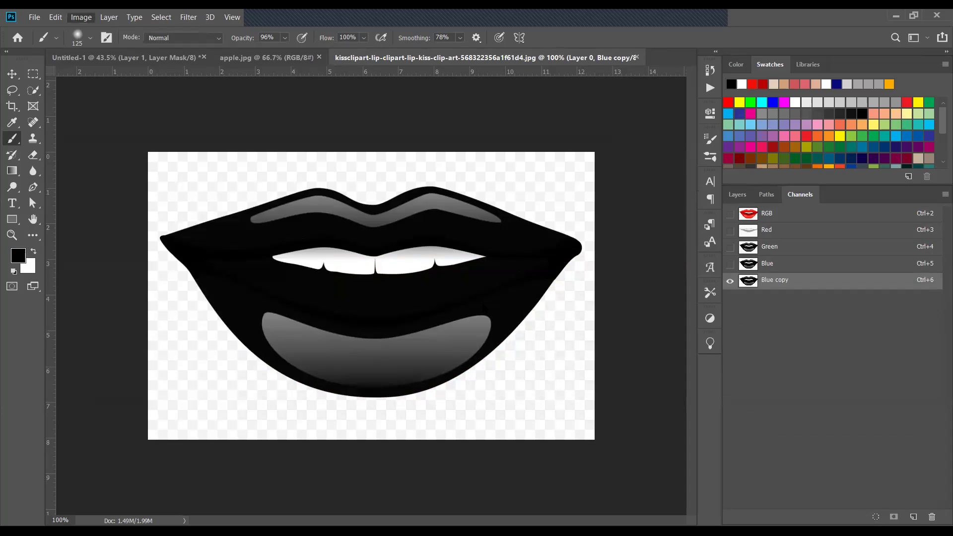
mouse_move(471, 323)
left_mouse_down()
mouse_move(489, 324)
mouse_move(471, 324)
left_mouse_up()
mouse_move(628, 323)
left_mouse_down()
mouse_move(564, 320)
mouse_move(633, 323)
left_mouse_up()
left_click_drag(546, 270, 519, 271)
left_click_drag(628, 270, 559, 270)
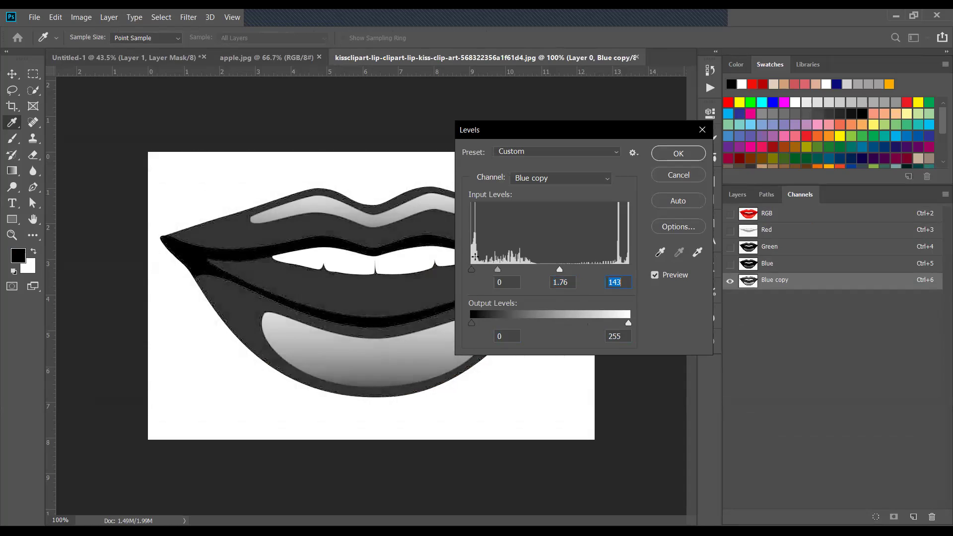
left_click_drag(472, 271, 488, 270)
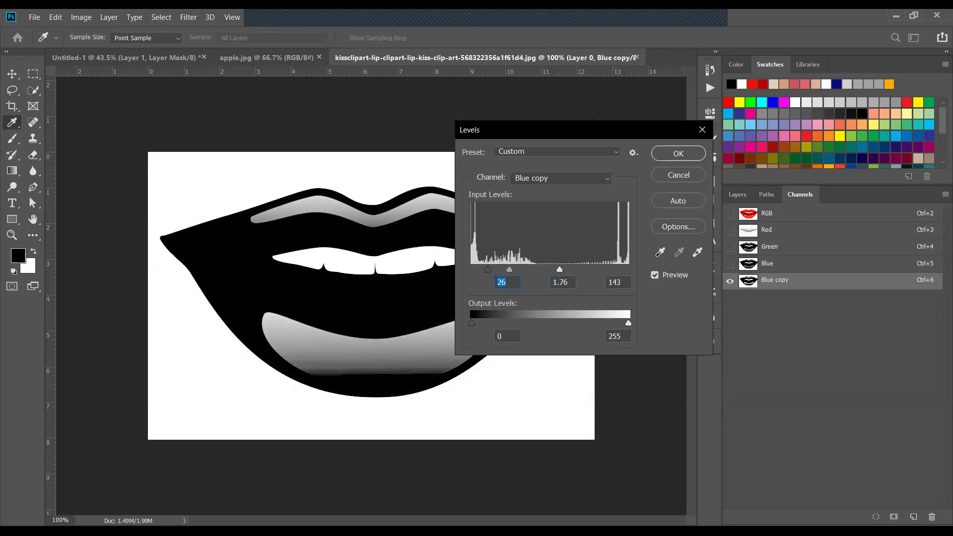
left_click_drag(710, 132, 852, 136)
left_click_drag(649, 276, 744, 274)
left_click_drag(662, 274, 698, 274)
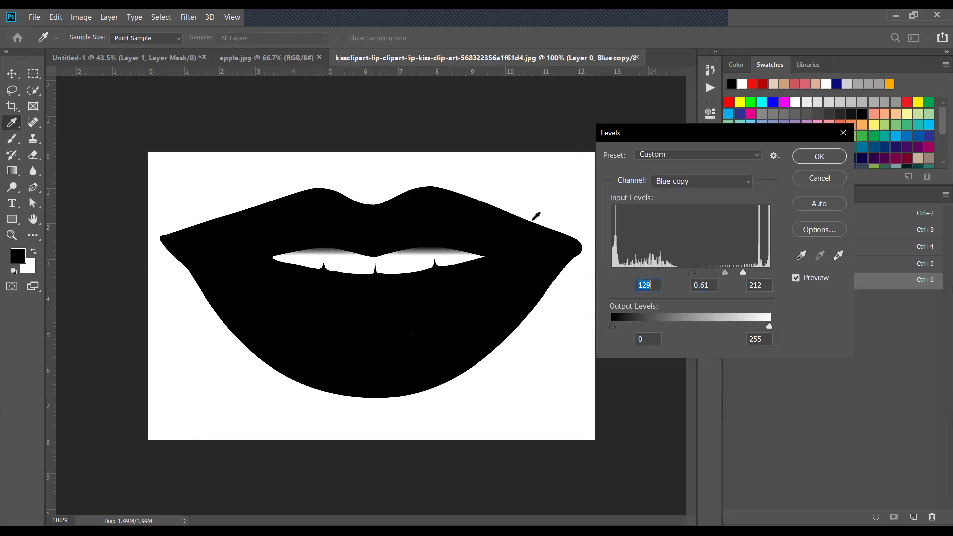
left_click_drag(698, 276, 715, 276)
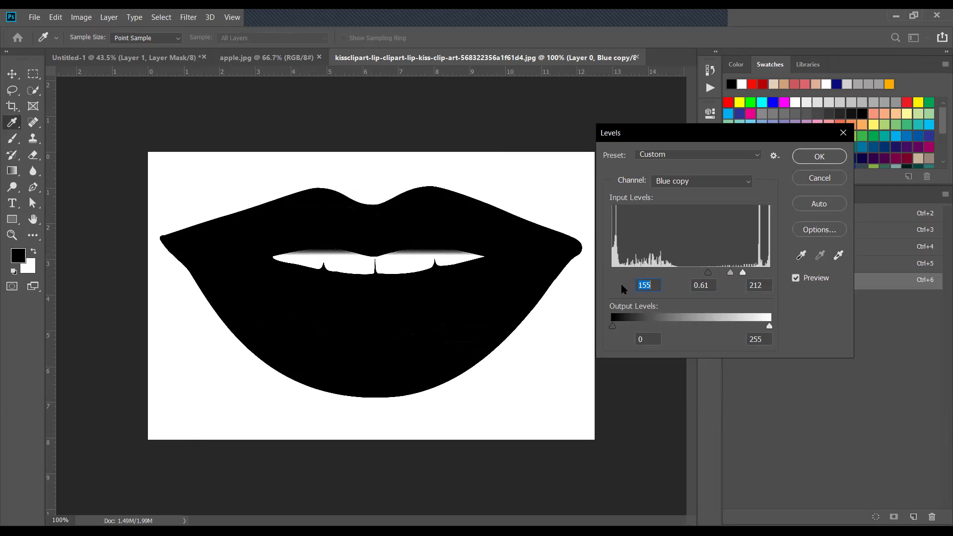
left_click_drag(708, 275, 718, 274)
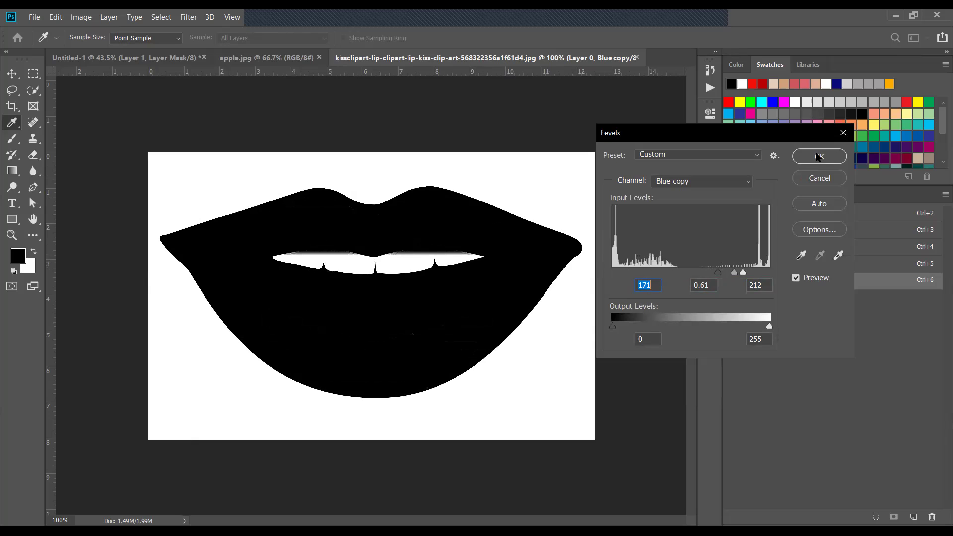
key("Return")
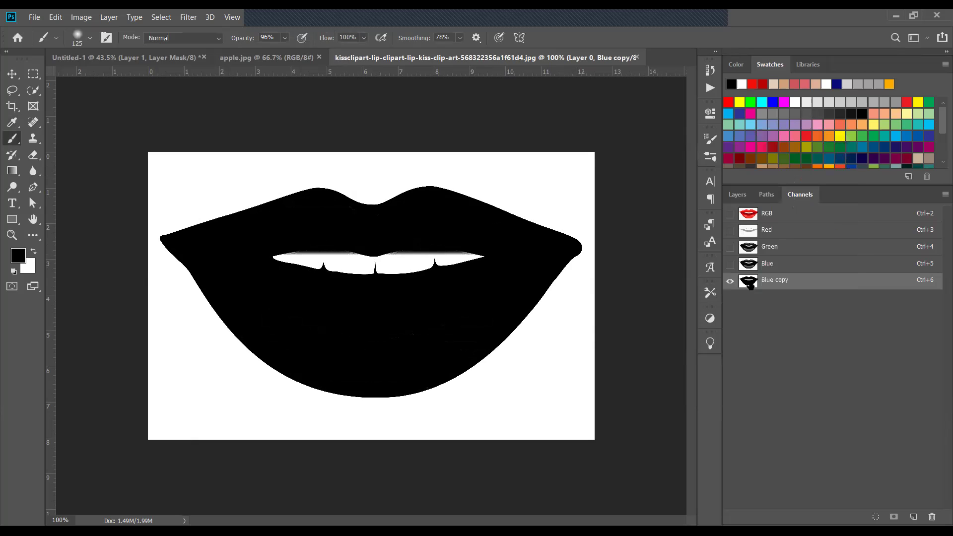
Load the Blue copy channel as a selection and remove the teeth area from it with the Quick Selection tool
left_click(748, 281, "ctrl")
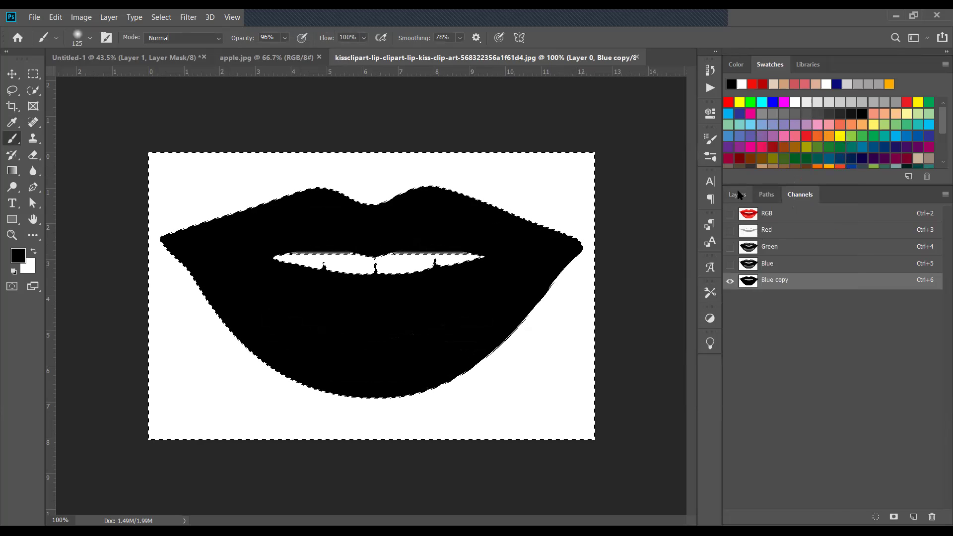
left_click(736, 194)
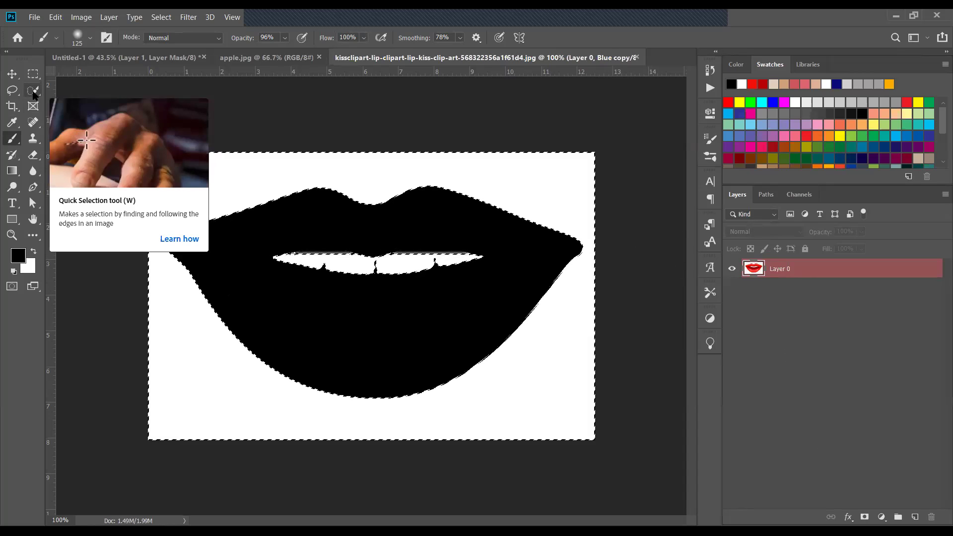
left_click(33, 91)
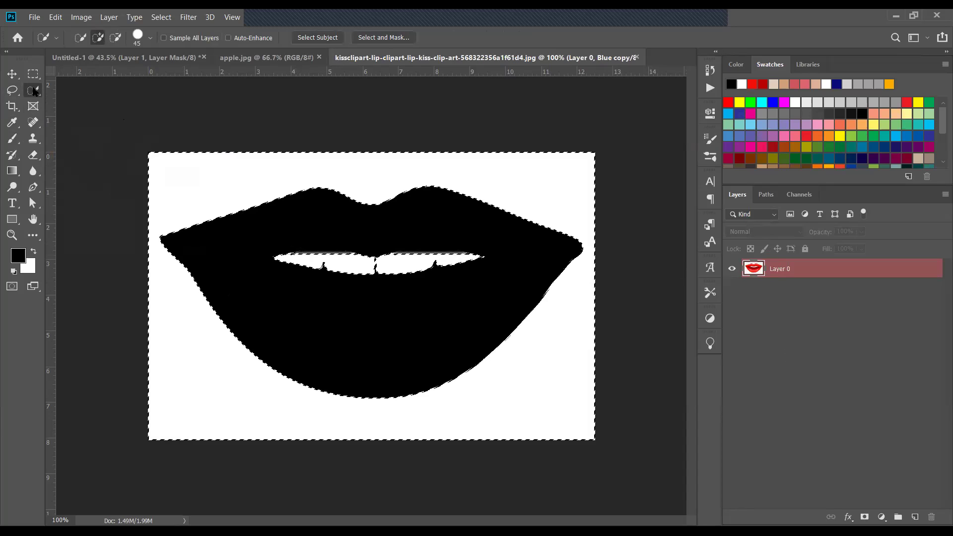
right_click(34, 91)
left_click(296, 253)
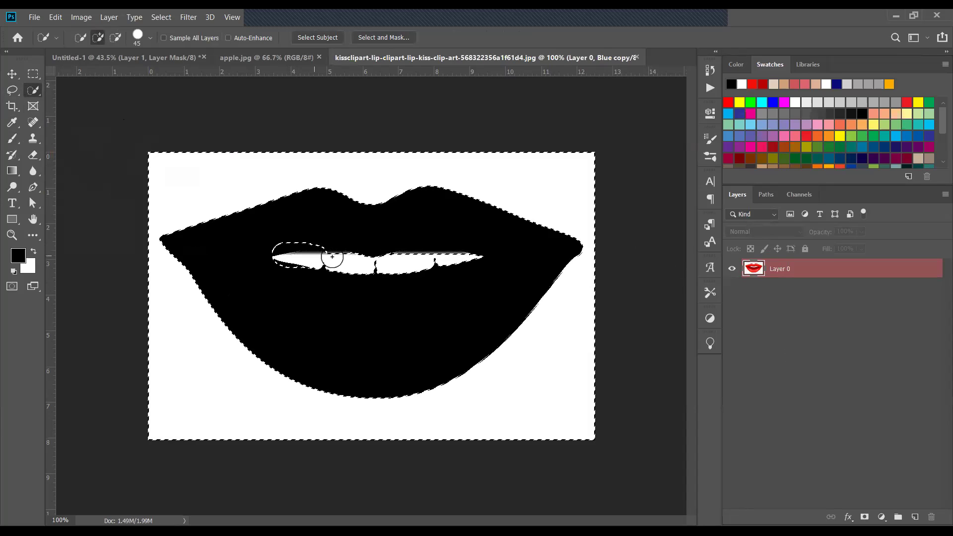
key("alt")
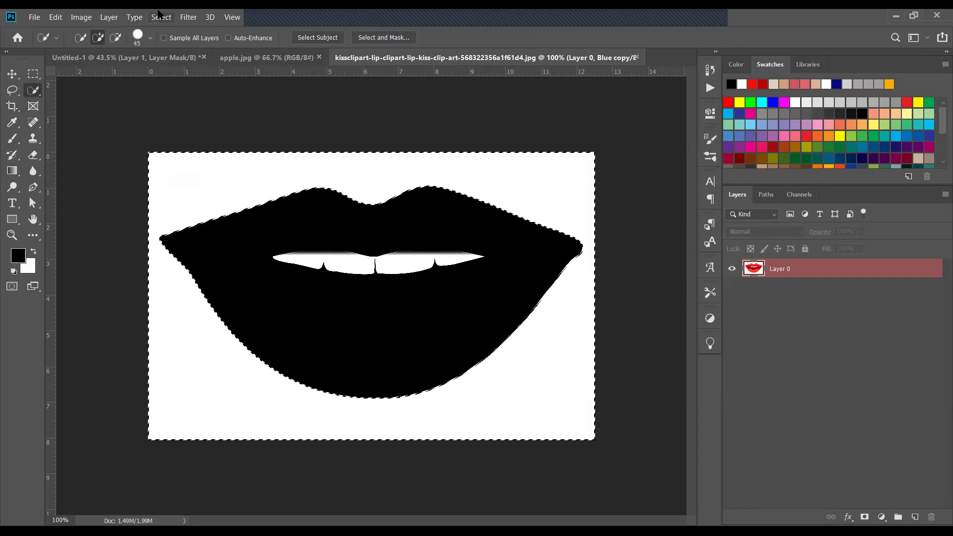
key("alt")
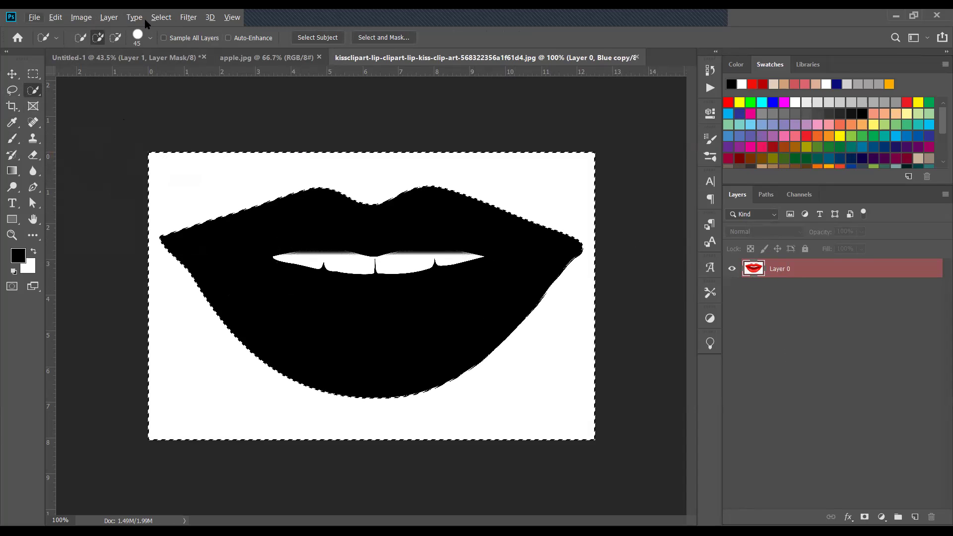
Invert the selection to cover the lips and add it as a layer mask on Layer 0
left_click(160, 18)
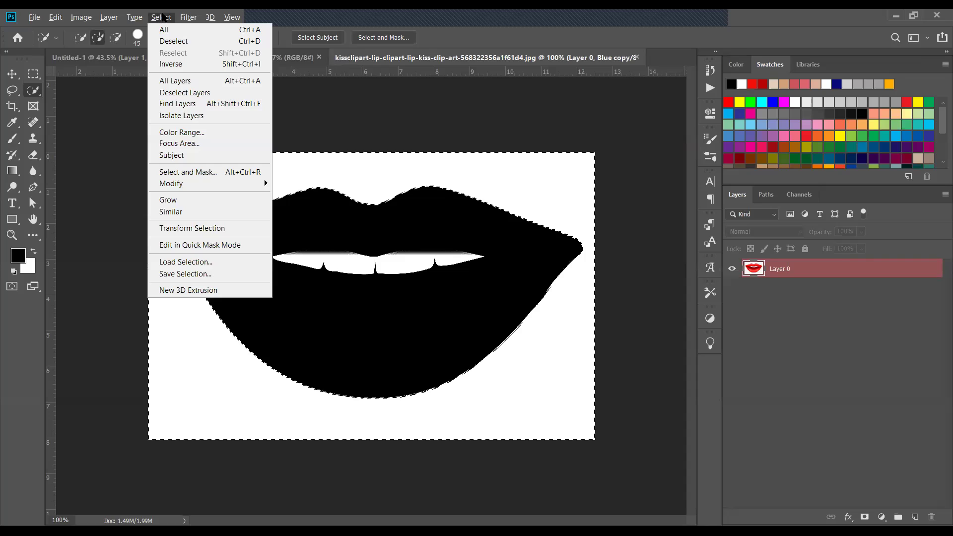
left_click(194, 64)
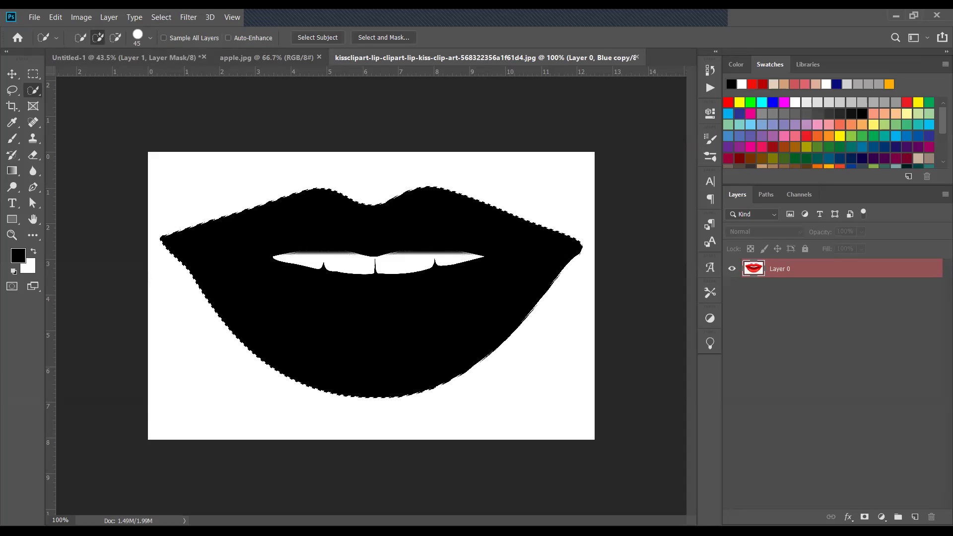
left_click(864, 517)
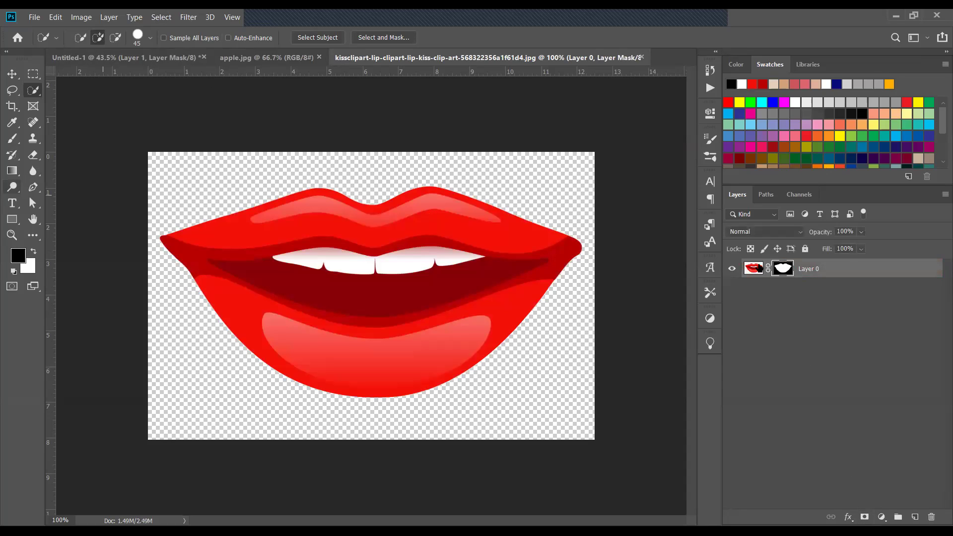
Examine the upper lip's cutout edge at 300%, viewing the mask on its own and comparing the layer with the mask disabled
key("ctrl+plus")
key("ctrl+plus")
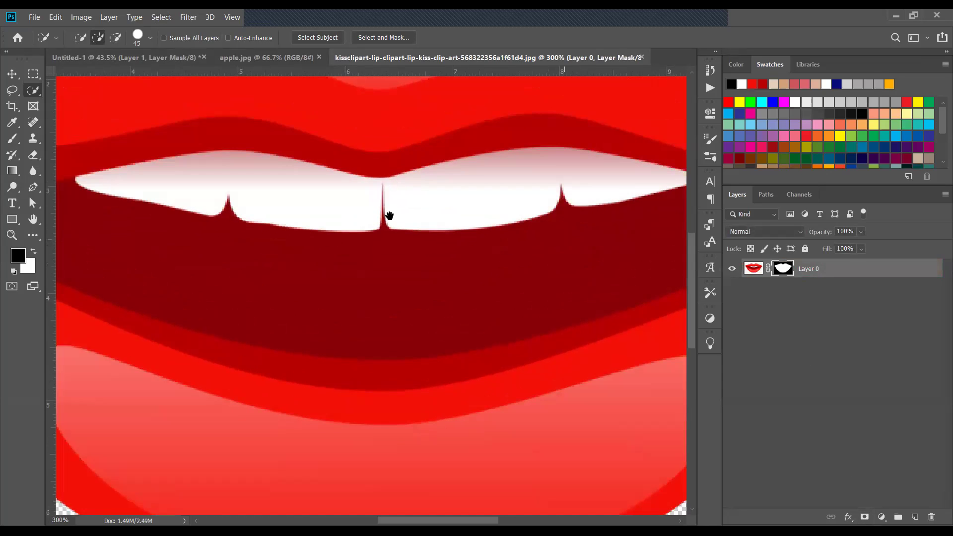
left_click_drag(467, 360, 480, 445)
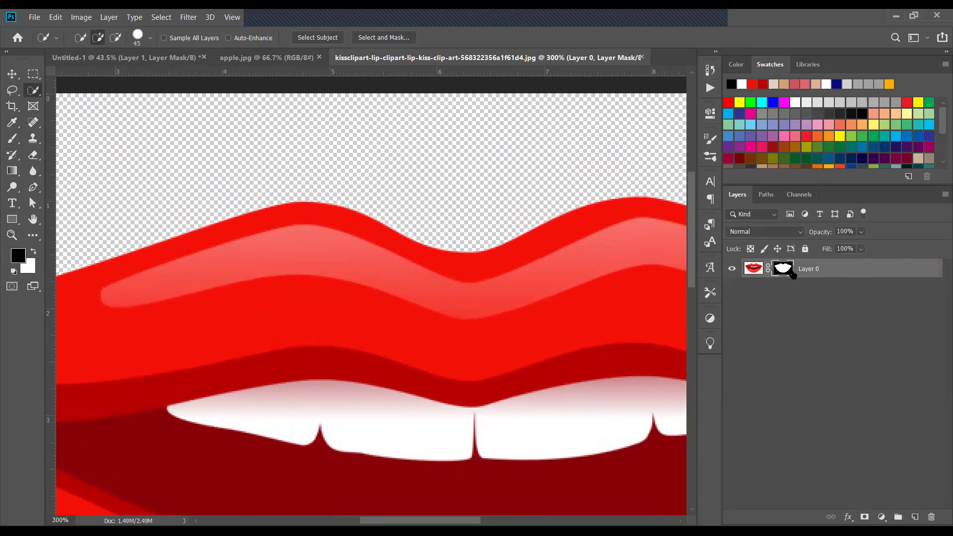
left_click(786, 272, "alt")
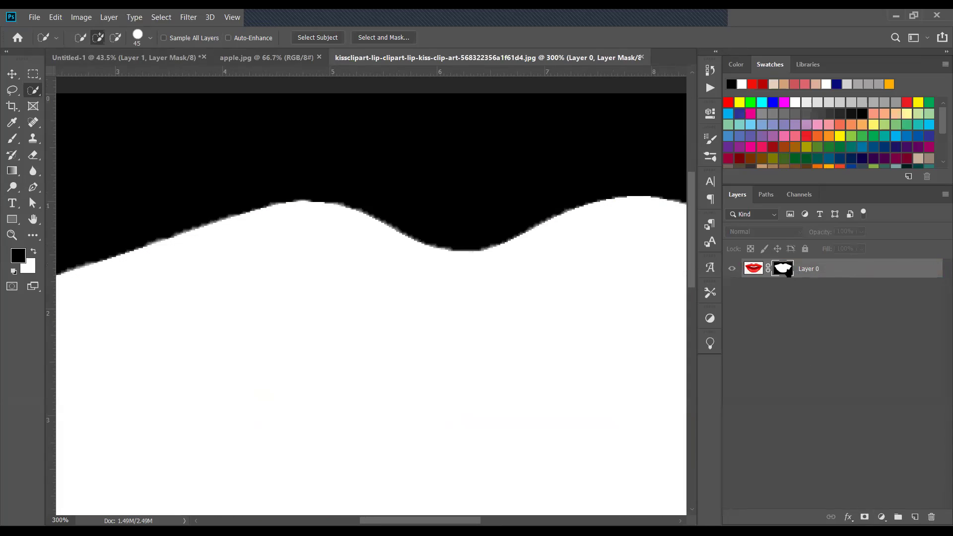
left_click(784, 270, "alt")
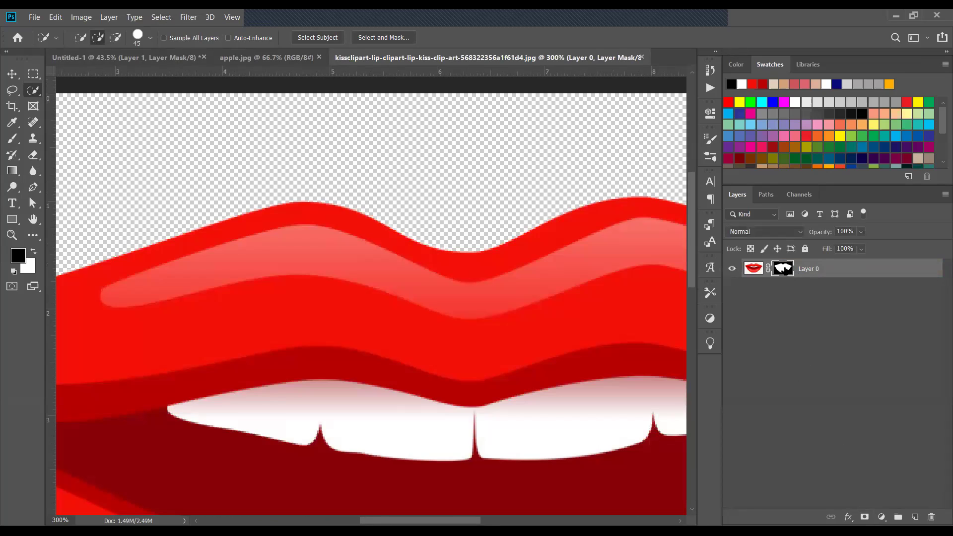
left_click(784, 271, "shift")
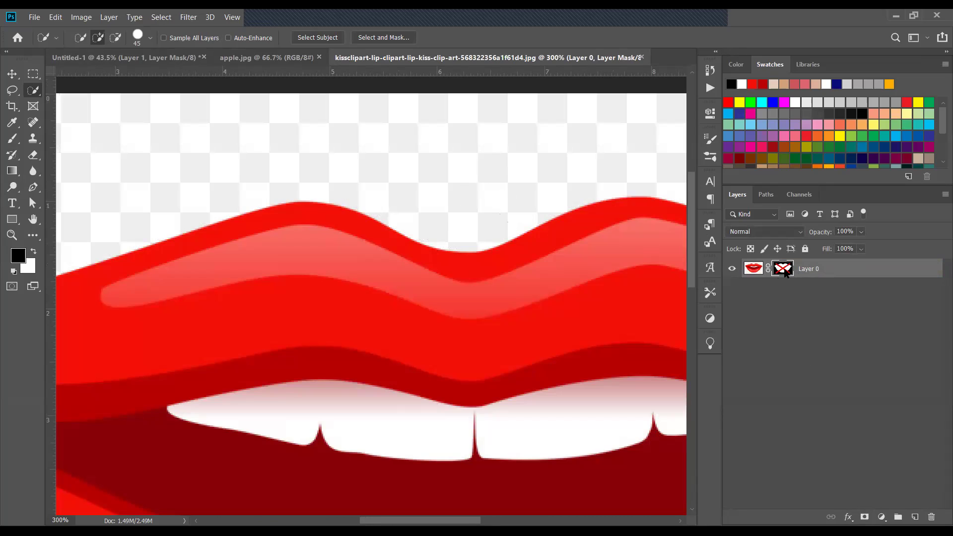
left_click(784, 271, "shift")
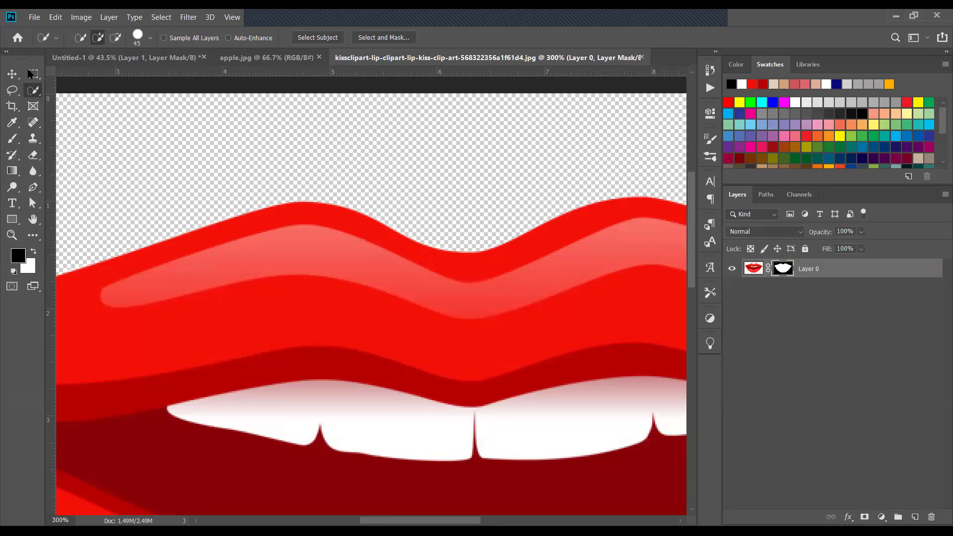
Move the masked lips into the Untitled-1 document and place them across the middle of the apple
left_click(12, 74)
key("ctrl+0")
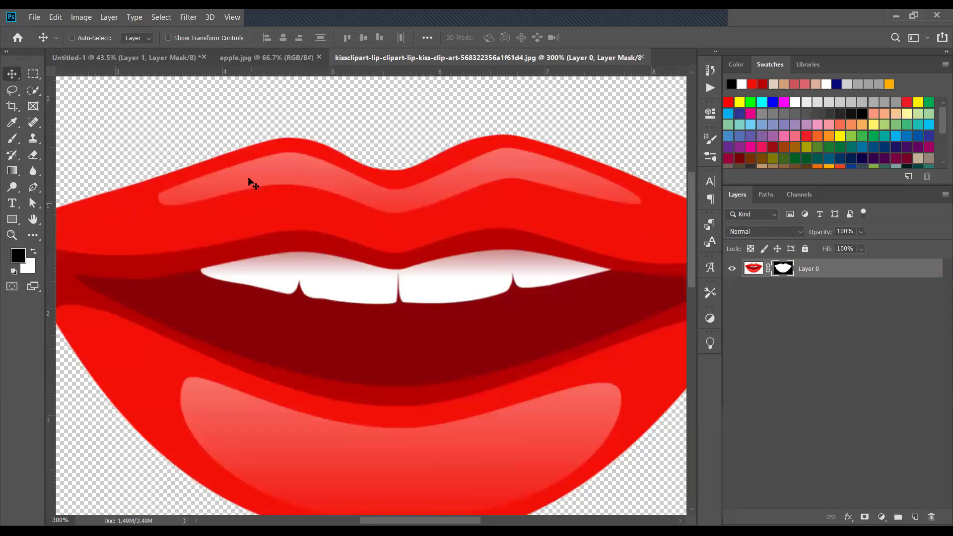
left_click_drag(383, 195, 372, 375)
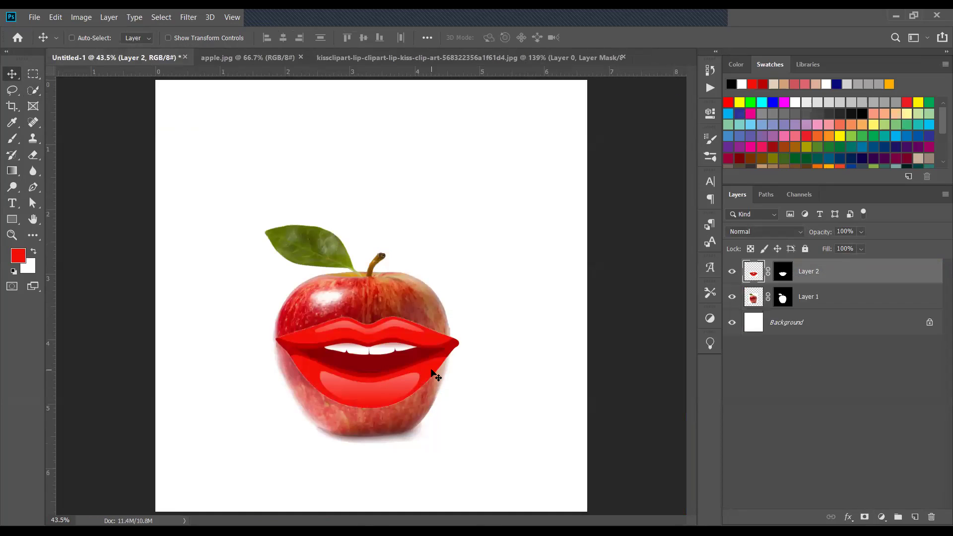
Examine the lips' upper edge against the apple at 200%
key("ctrl+plus")
key("ctrl+plus")
key("ctrl+plus")
key("ctrl+plus")
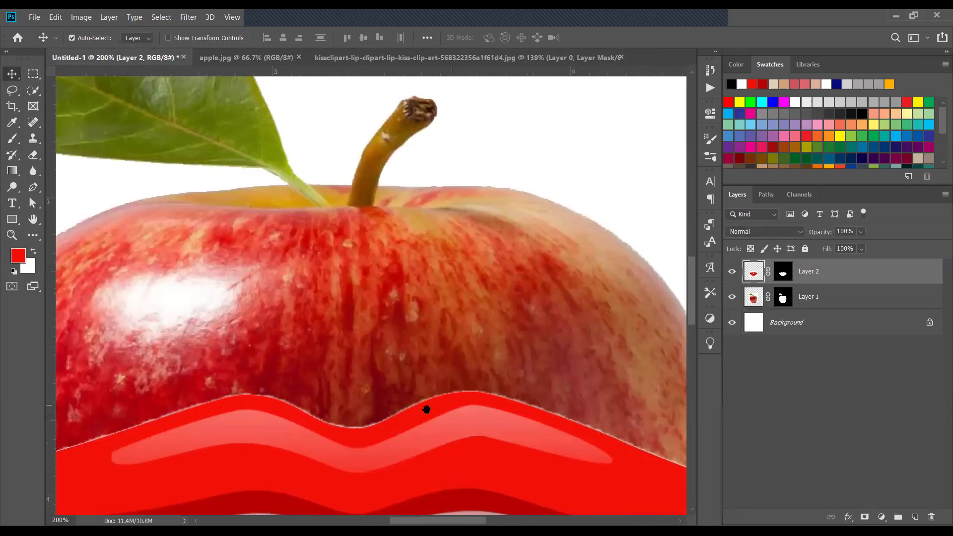
Scale the lips on Layer 2 down to 50.67% with Free Transform and keep them centred on the apple
left_click_drag(426, 409, 593, 255)
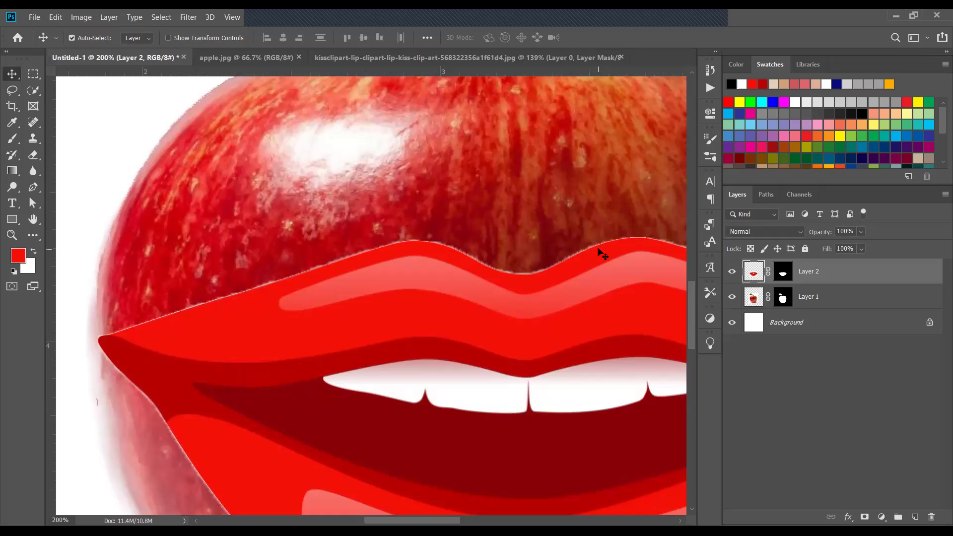
key("ctrl+t")
key("ctrl+minus")
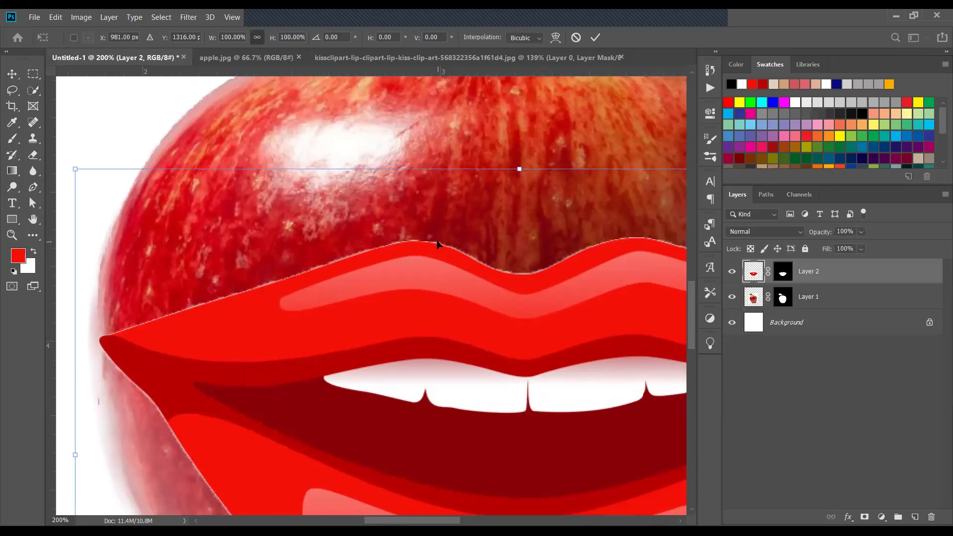
left_click_drag(669, 372, 448, 375)
left_click_drag(316, 377, 423, 365)
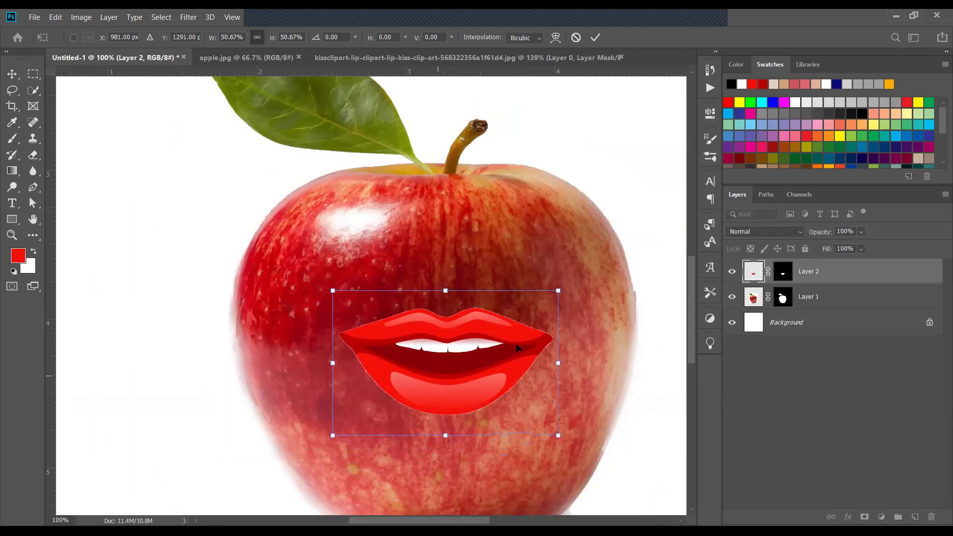
left_click(595, 37)
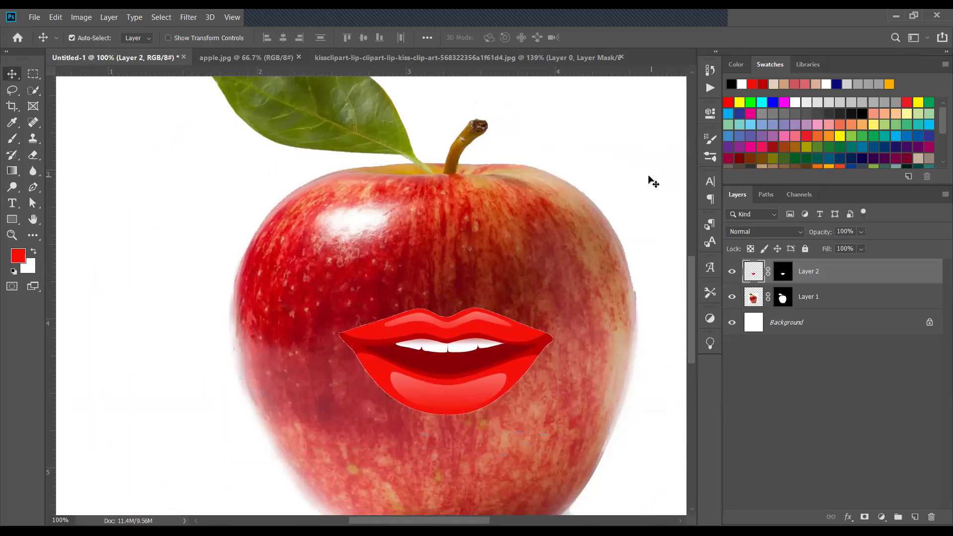
Load the lips on Layer 2 as a selection and sample the upper lip's bright red as the foreground colour
key("ctrl+plus")
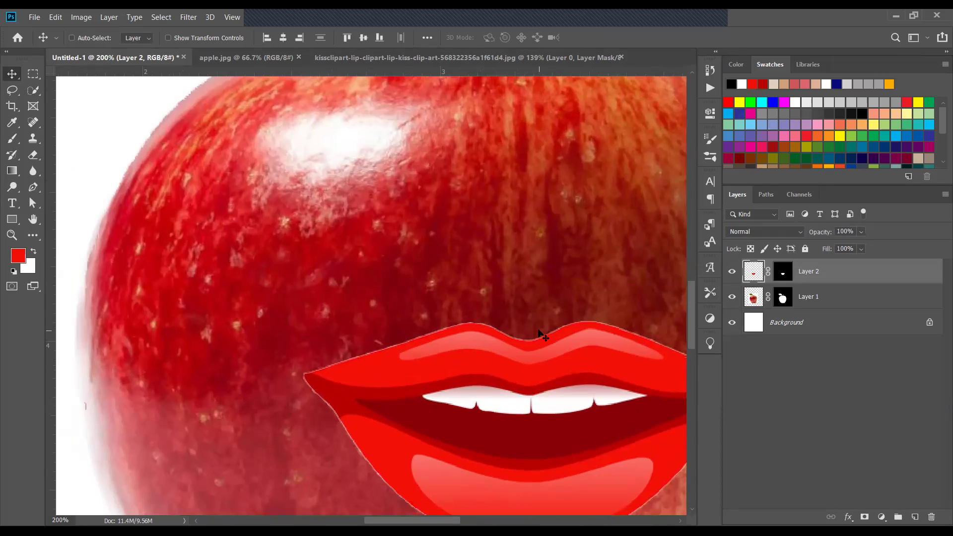
key("ctrl+plus")
left_click(753, 271, "ctrl")
key("ctrl+plus")
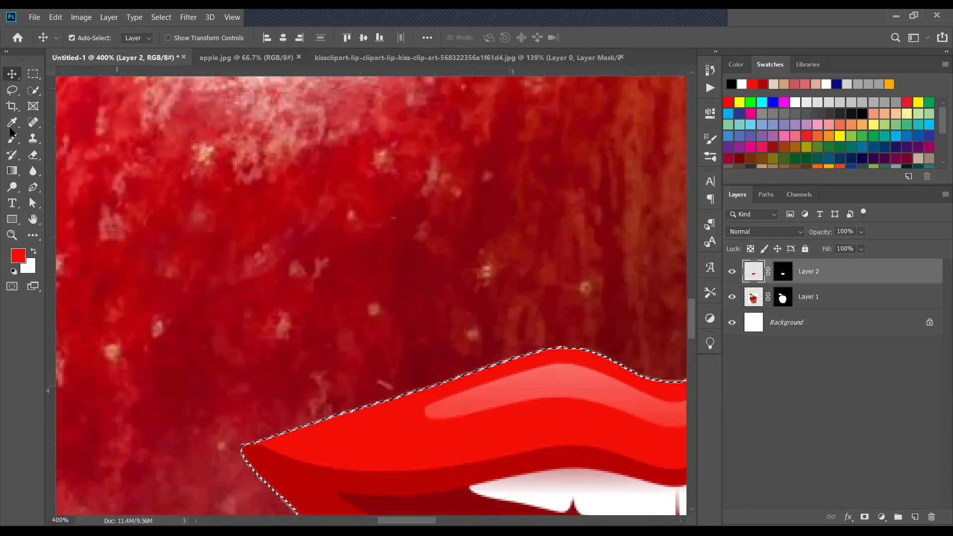
left_click(12, 122)
scroll(323, 219, "down", 3)
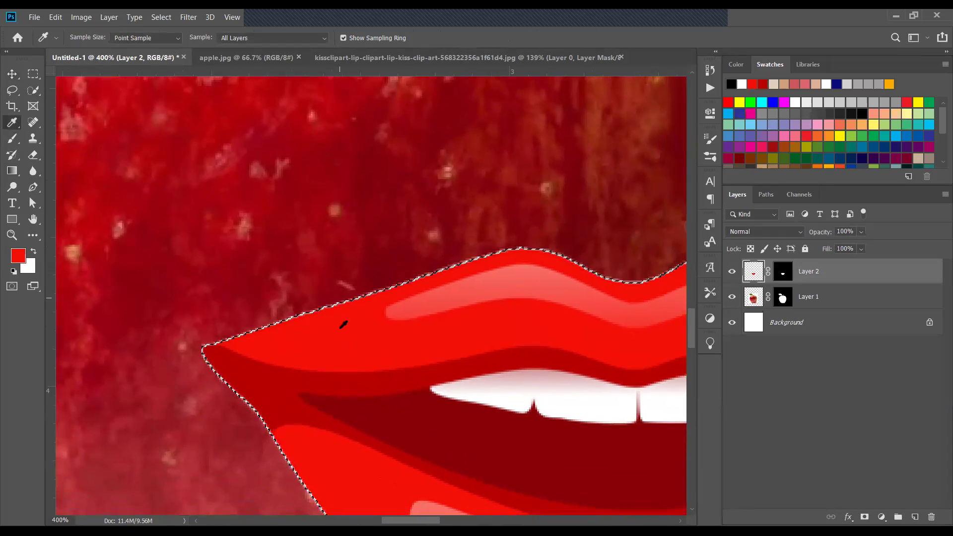
left_click(351, 319)
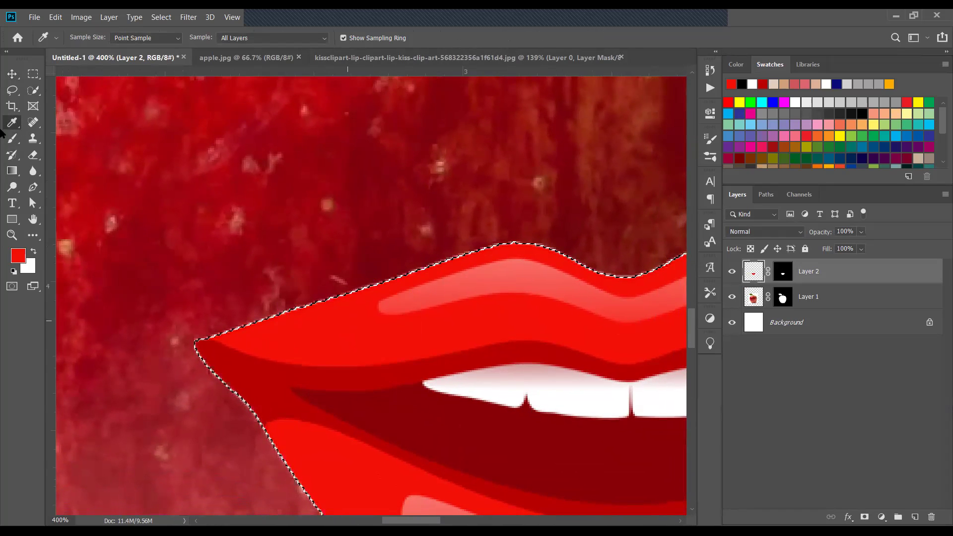
Reduce the Brush size to 40 px and load Layer 2's full pixel area as the selection instead of the lip outline
left_click(12, 138)
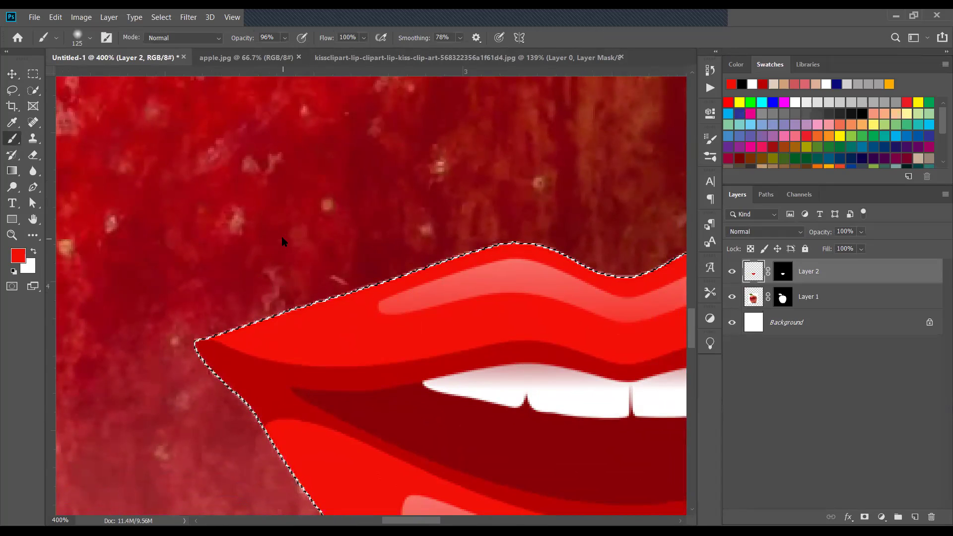
key("bracketleft")
key("bracketleft")
key("bracketleft")
key("bracketleft")
key("bracketleft")
key("bracketleft")
key("bracketleft")
key("bracketleft")
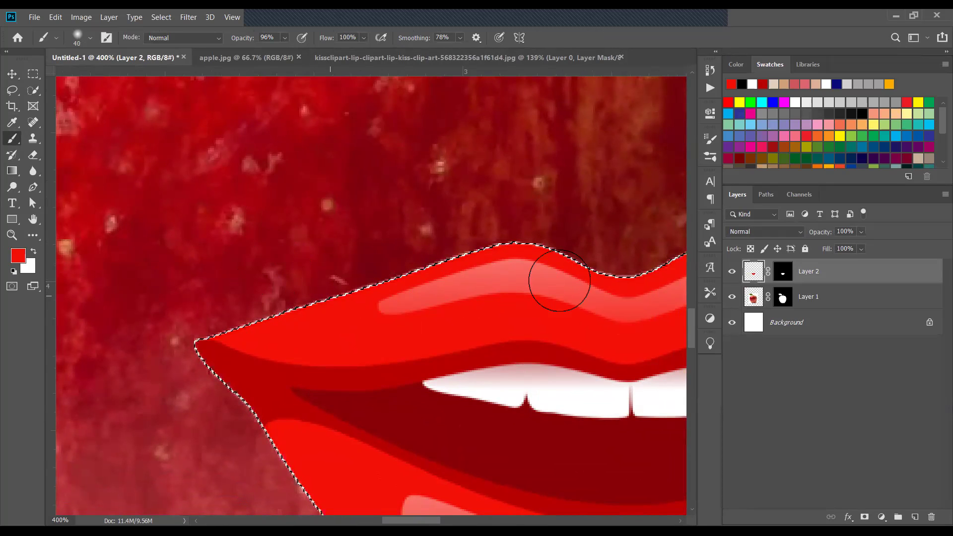
left_click(750, 273, "ctrl")
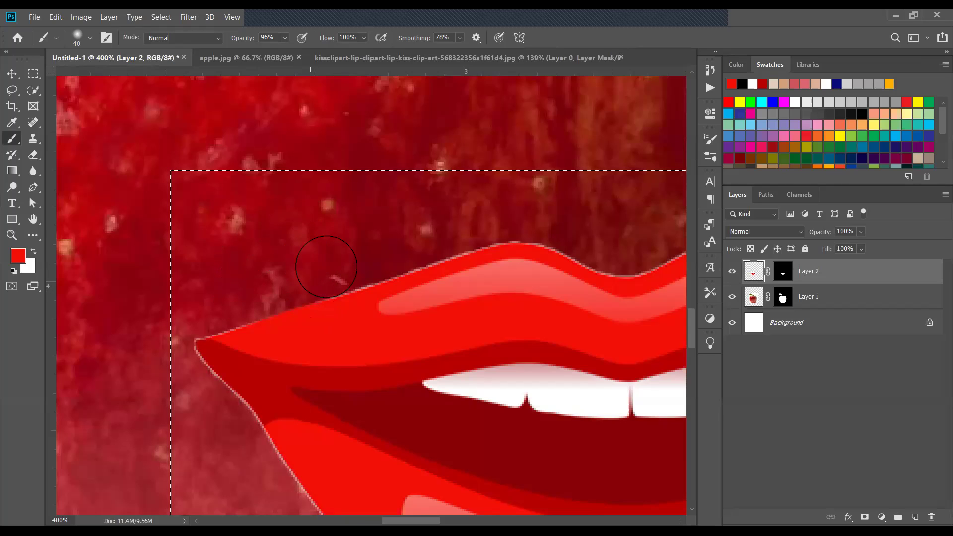
Paint over the pale fringe along the upper lip's top edge in bright red with a 15 px brush
key("bracketleft")
key("bracketleft")
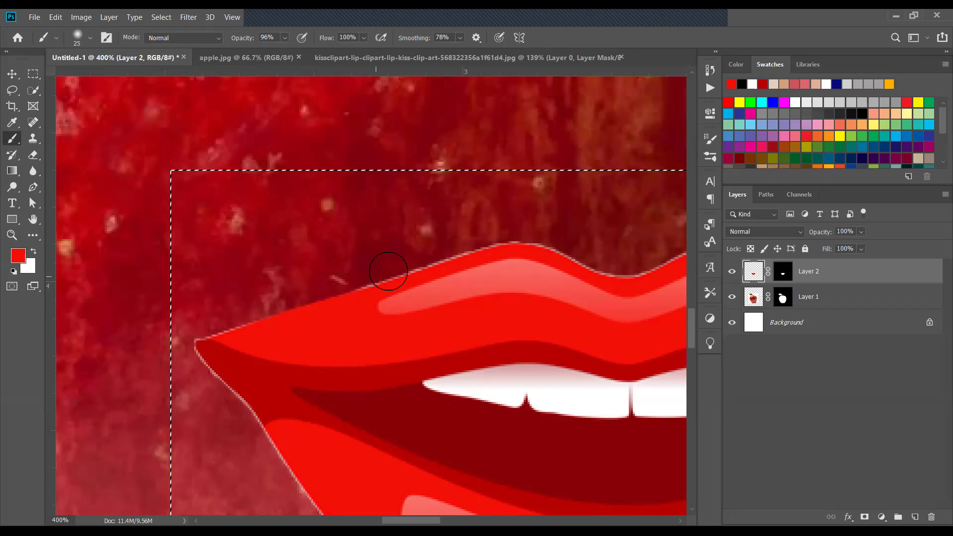
key("bracketleft")
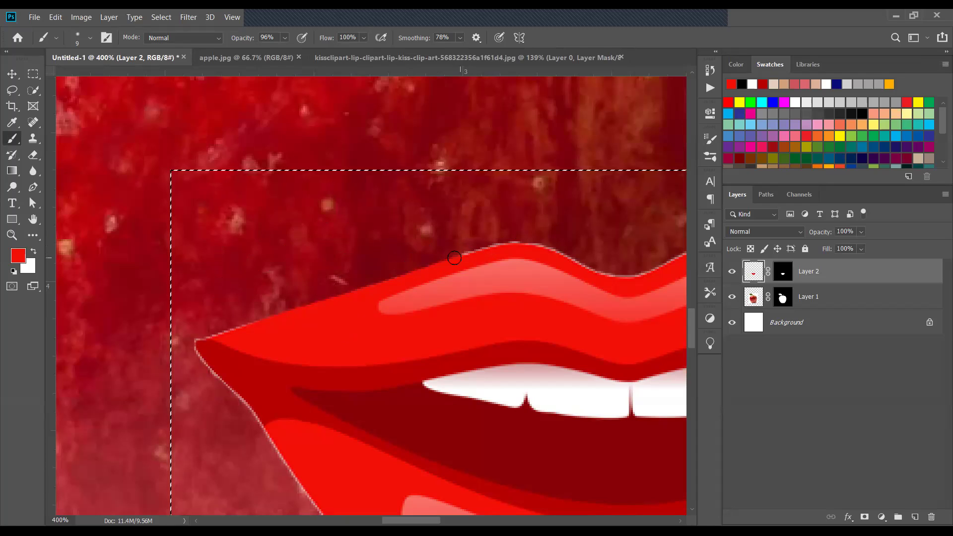
key("bracketright")
key("bracketright")
mouse_move(472, 244)
left_mouse_down()
mouse_move(563, 232)
mouse_move(473, 223)
left_mouse_up()
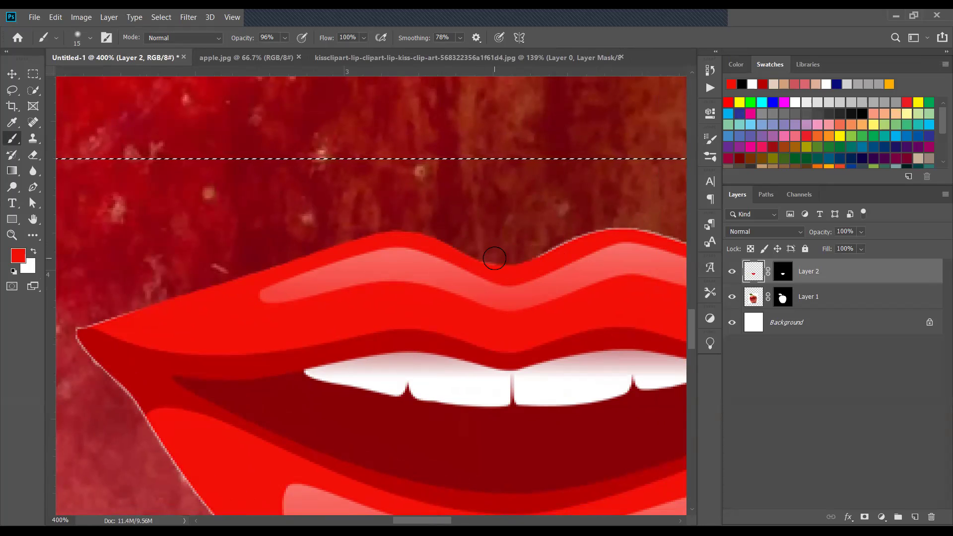
mouse_move(564, 245)
left_mouse_down()
mouse_move(517, 213)
mouse_move(497, 212)
left_mouse_up()
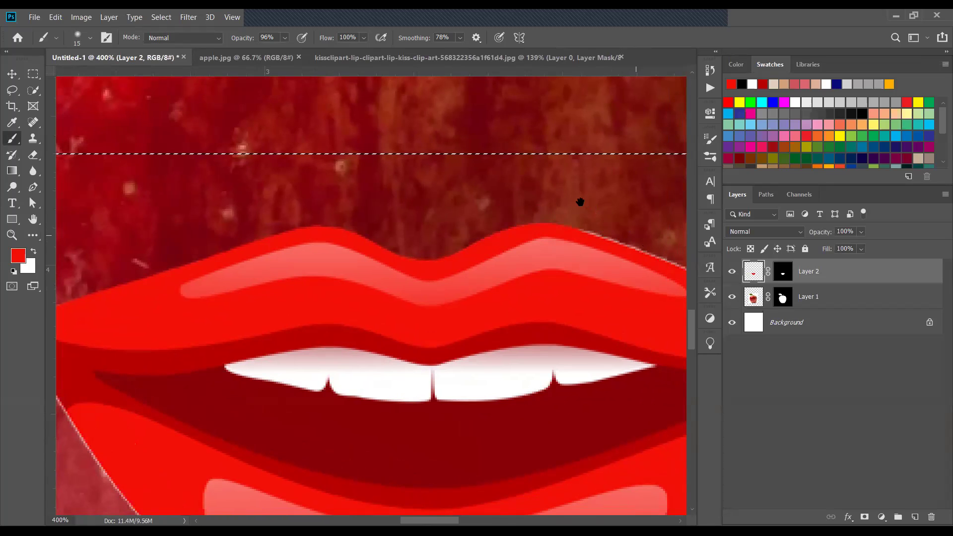
left_click_drag(579, 202, 408, 192)
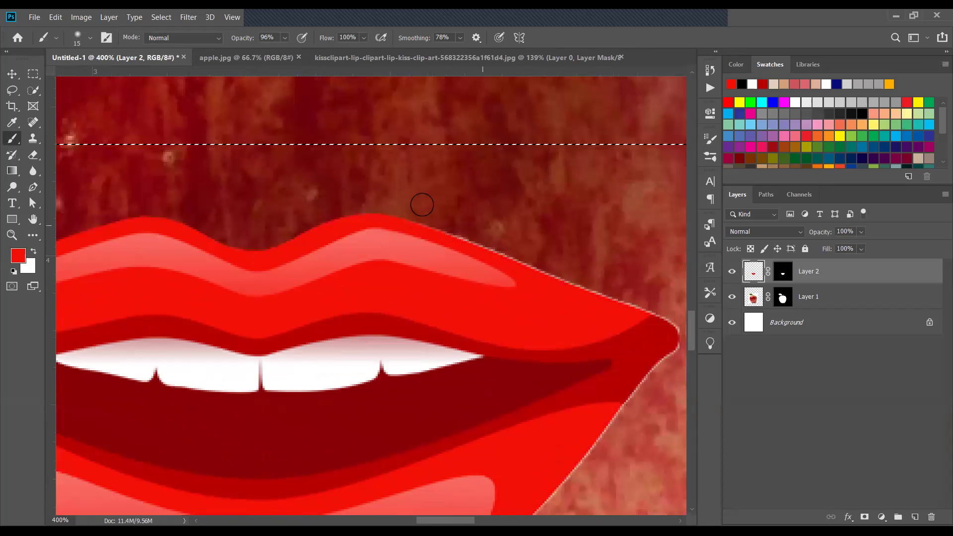
mouse_move(474, 237)
left_mouse_down()
mouse_move(584, 271)
mouse_move(509, 246)
mouse_move(603, 287)
mouse_move(550, 274)
mouse_move(604, 299)
mouse_move(639, 302)
mouse_move(593, 294)
mouse_move(653, 306)
mouse_move(631, 308)
left_mouse_up()
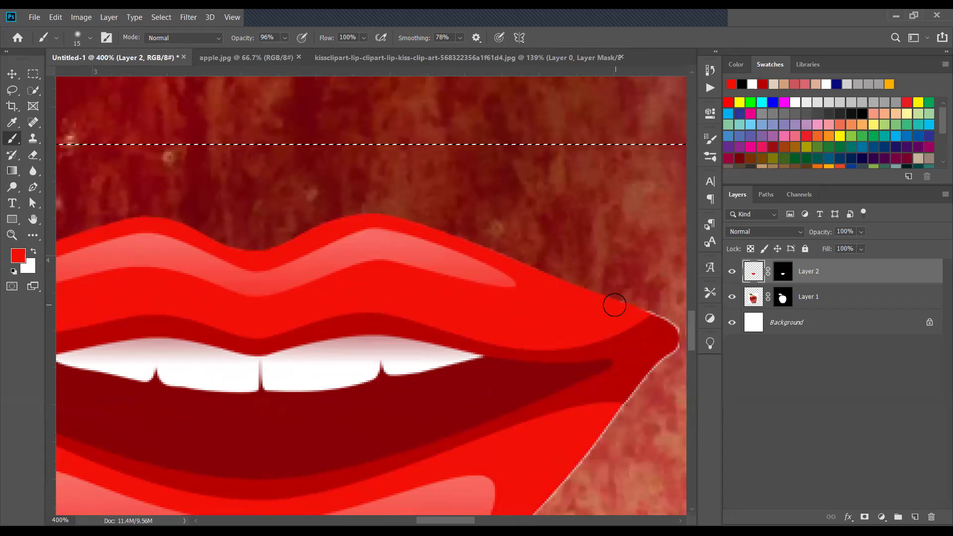
Cover the pale fringe around the lips' right corner with sampled dark red, using bright red where the upper lip meets it
scroll(476, 251, "down", 2)
scroll(477, 251, "right", 4)
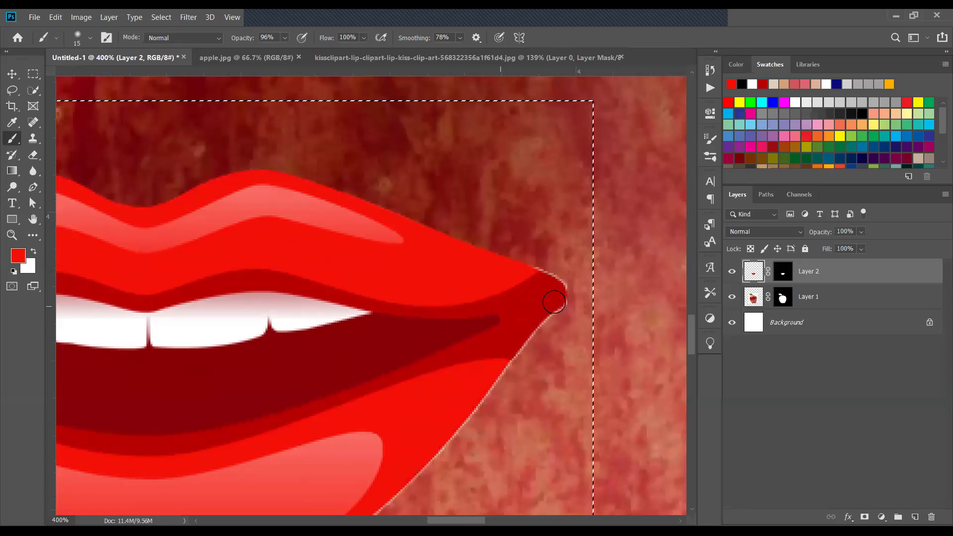
left_click(553, 284, "alt")
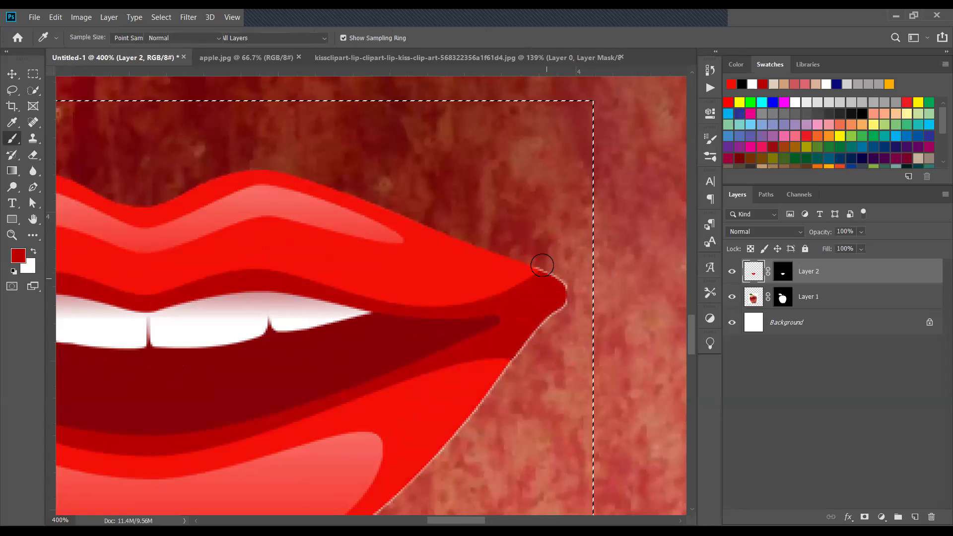
mouse_move(551, 276)
left_mouse_down()
mouse_move(582, 267)
mouse_move(561, 282)
left_mouse_up()
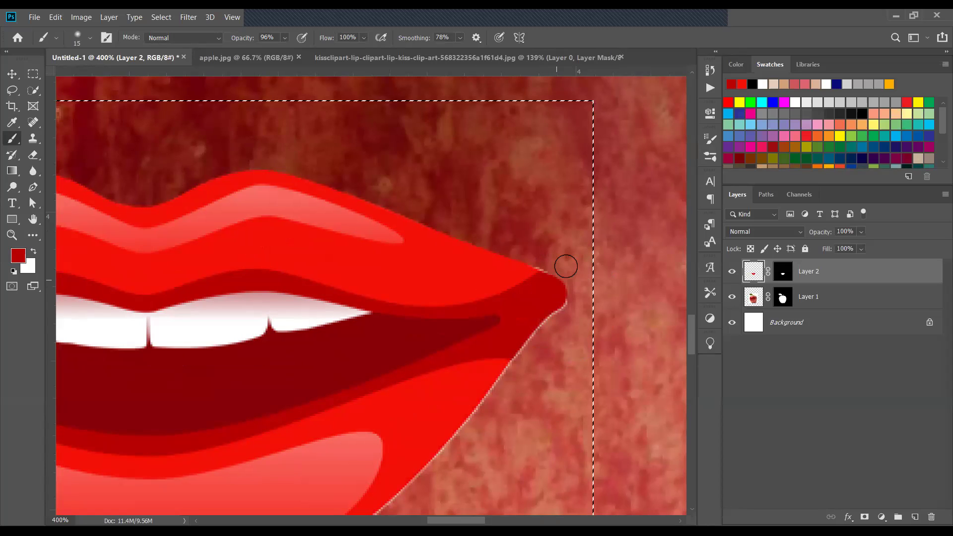
left_click(521, 270, "alt")
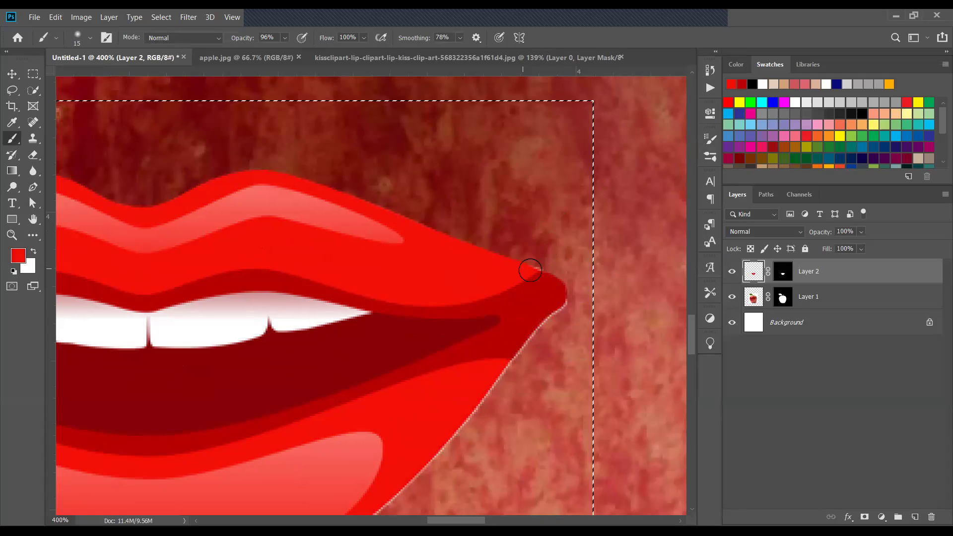
left_click_drag(548, 294, 538, 266)
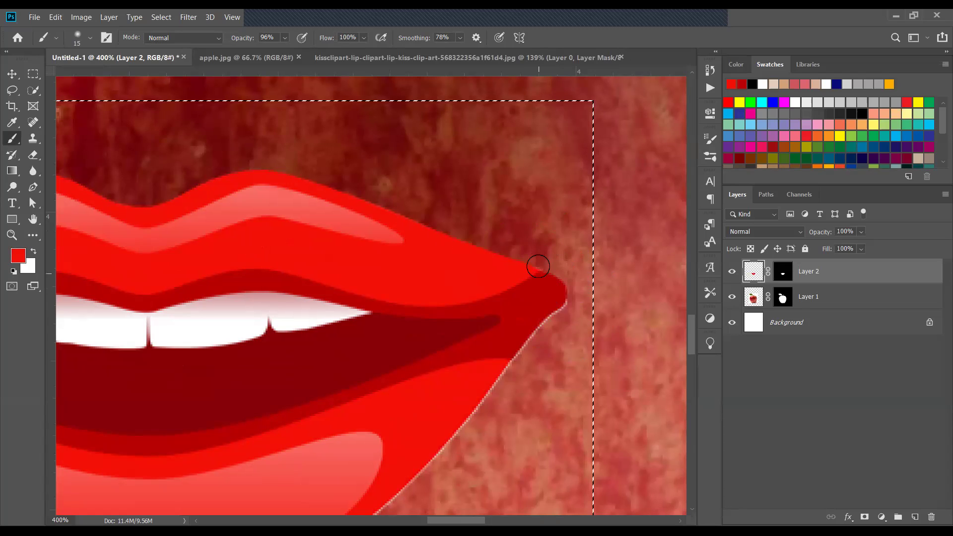
left_click(550, 313, "alt")
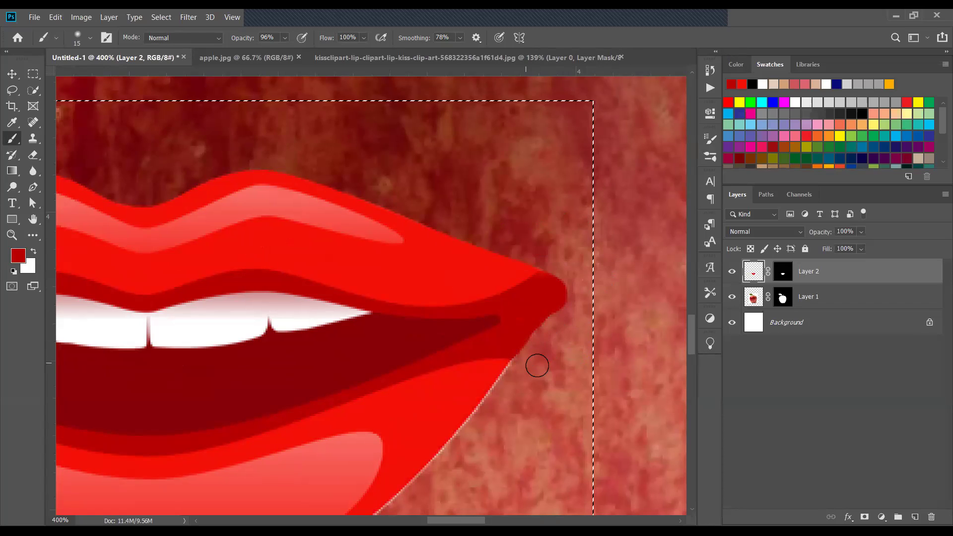
Sample the lower lip's bright red and paint over the pale fringe along its entire outer edge
scroll(518, 381, "down", 3)
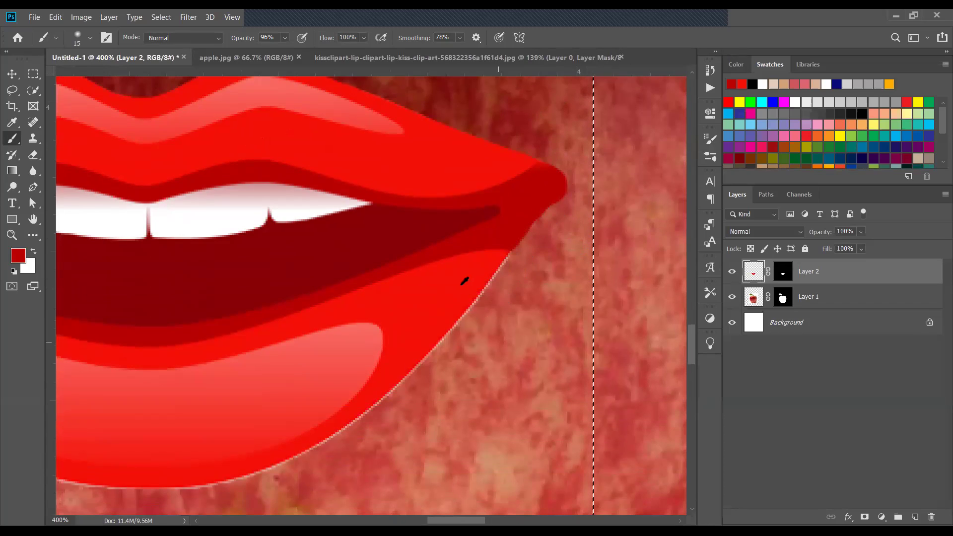
left_click(506, 269, "alt")
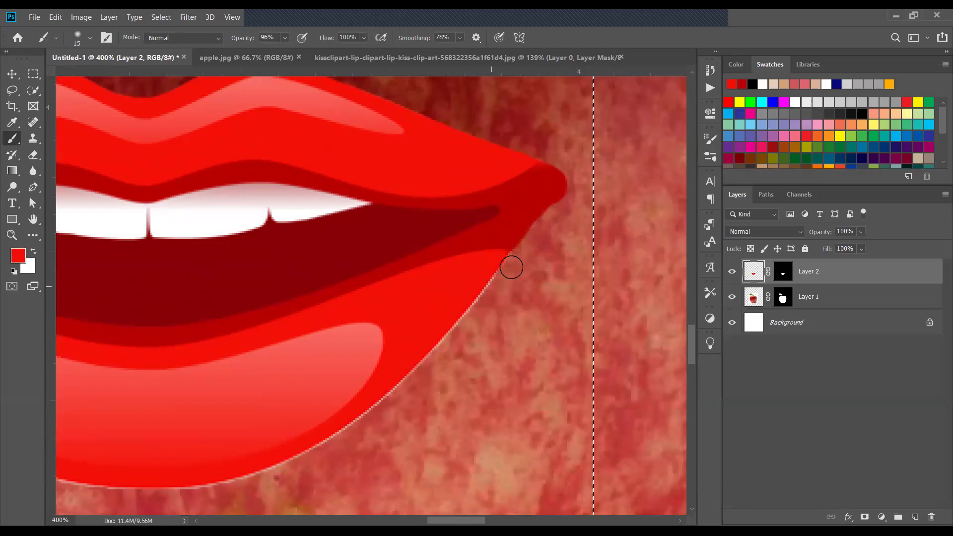
mouse_move(509, 268)
left_mouse_down()
mouse_move(481, 299)
mouse_move(492, 273)
mouse_move(465, 328)
mouse_move(487, 292)
mouse_move(462, 312)
left_mouse_up()
left_click_drag(418, 366, 328, 442)
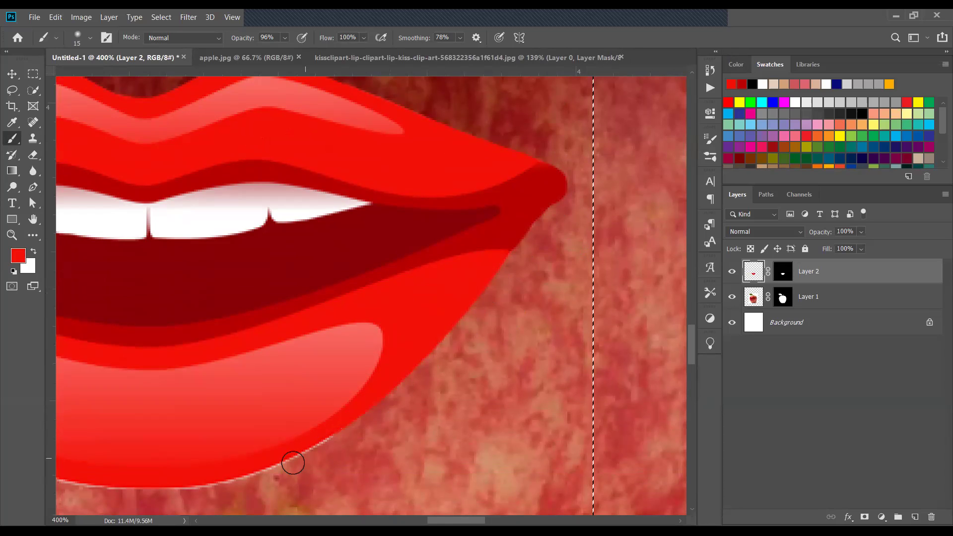
left_click_drag(454, 387, 576, 311)
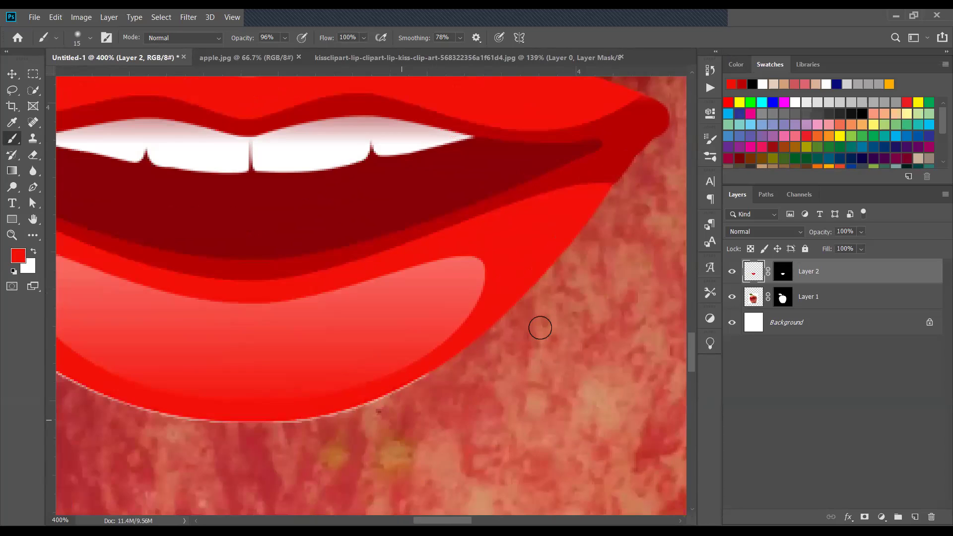
mouse_move(449, 355)
left_mouse_down()
mouse_move(389, 377)
mouse_move(306, 379)
mouse_move(142, 331)
left_mouse_up()
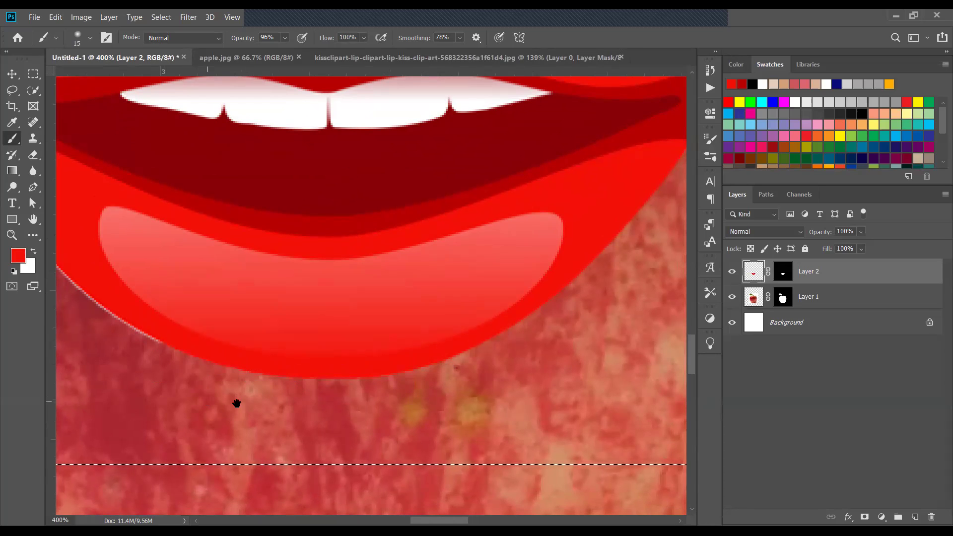
left_click_drag(236, 403, 505, 453)
mouse_move(416, 371)
left_mouse_down()
mouse_move(325, 299)
mouse_move(260, 200)
mouse_move(304, 260)
mouse_move(277, 243)
mouse_move(288, 249)
mouse_move(296, 230)
mouse_move(267, 204)
left_mouse_up()
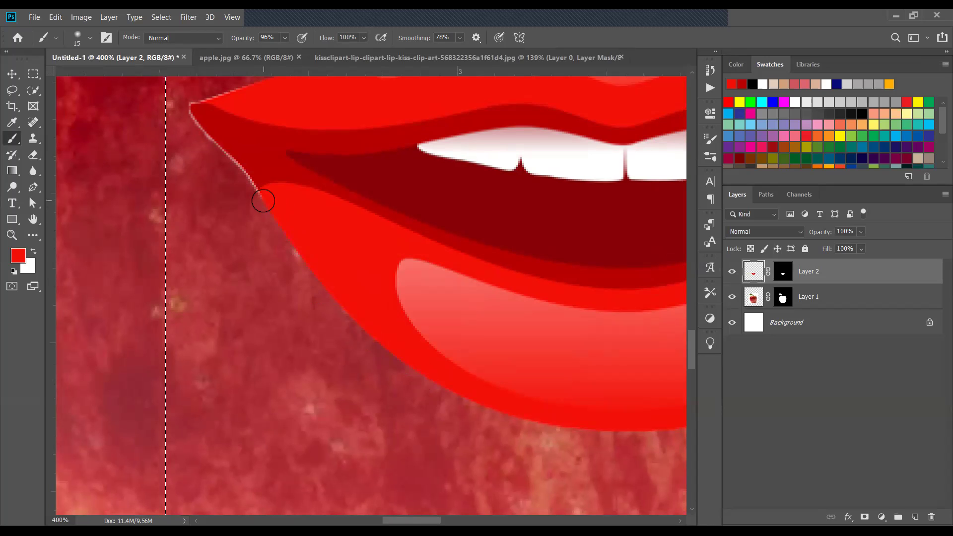
Sample the dark red at the lips' left corner and paint over the pale fringe below that corner
left_click_drag(368, 325, 399, 311)
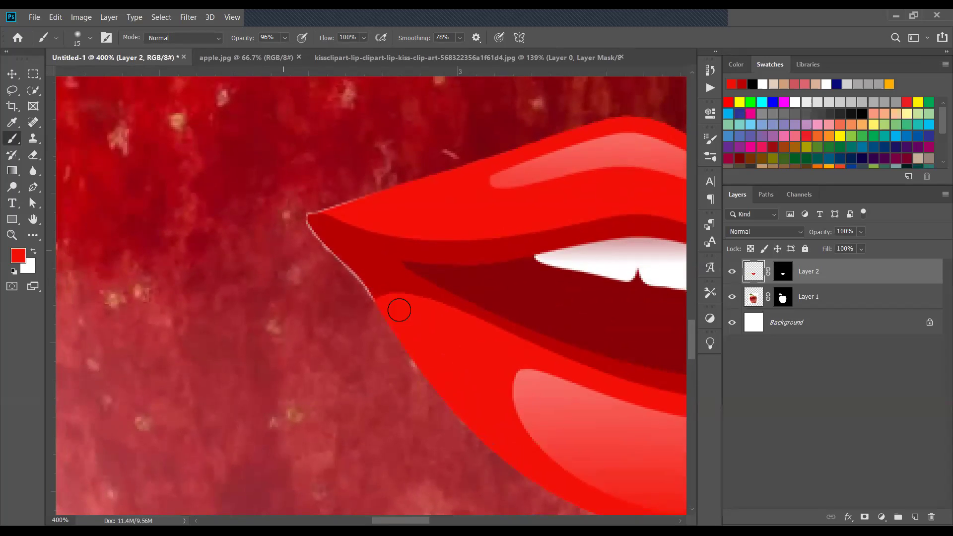
left_click(373, 262, "alt")
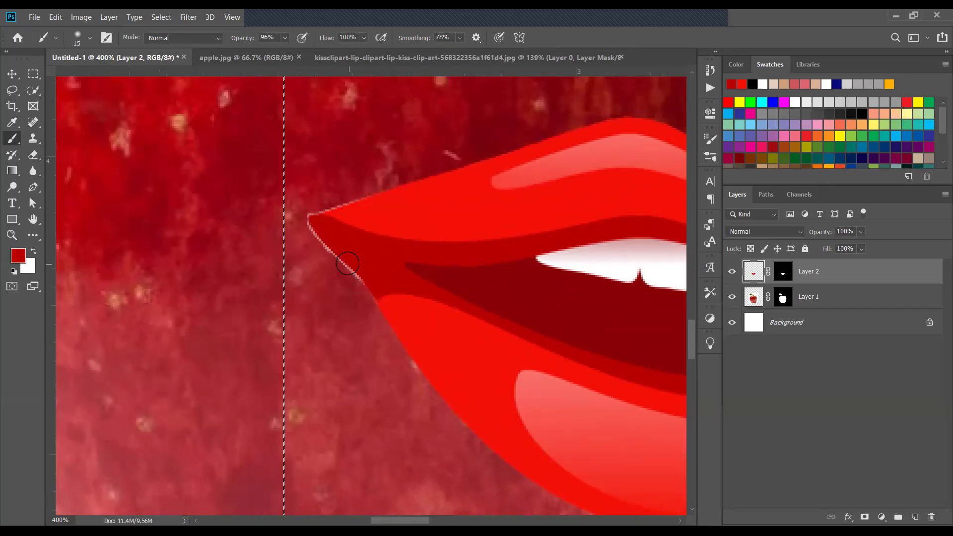
left_click_drag(328, 252, 306, 233)
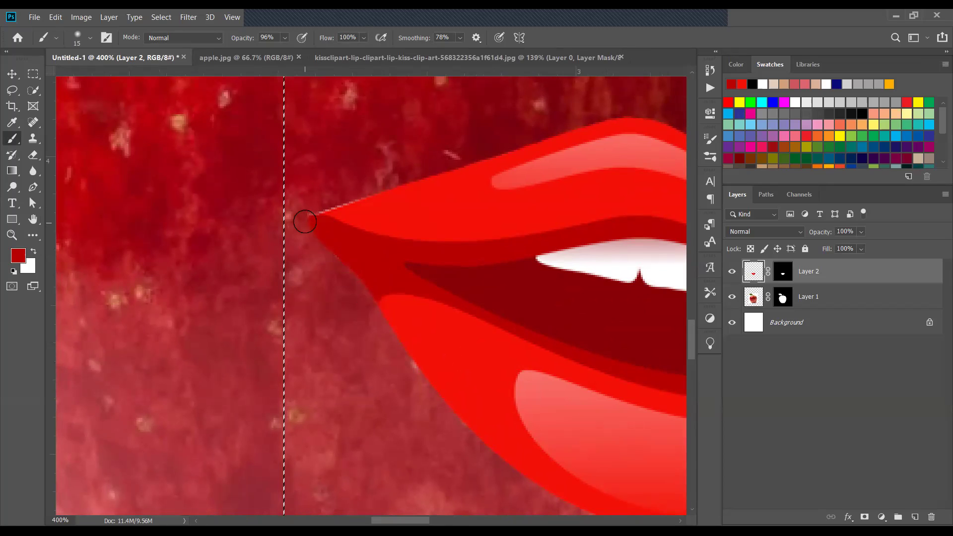
Sample the bright red again and paint out the remaining pale fringe on the upper lip near the left corner
key("i")
mouse_move(370, 202)
left_mouse_down()
mouse_move(340, 198)
mouse_move(364, 192)
mouse_move(322, 206)
mouse_move(366, 189)
left_mouse_up()
key("b")
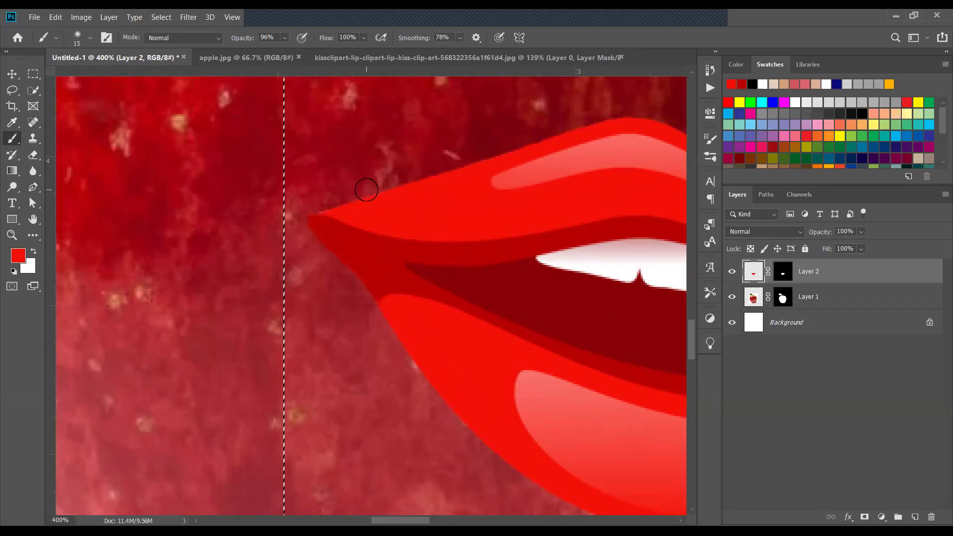
mouse_move(263, 194)
left_mouse_down()
mouse_move(158, 226)
mouse_move(403, 187)
mouse_move(288, 225)
mouse_move(412, 148)
left_mouse_up()
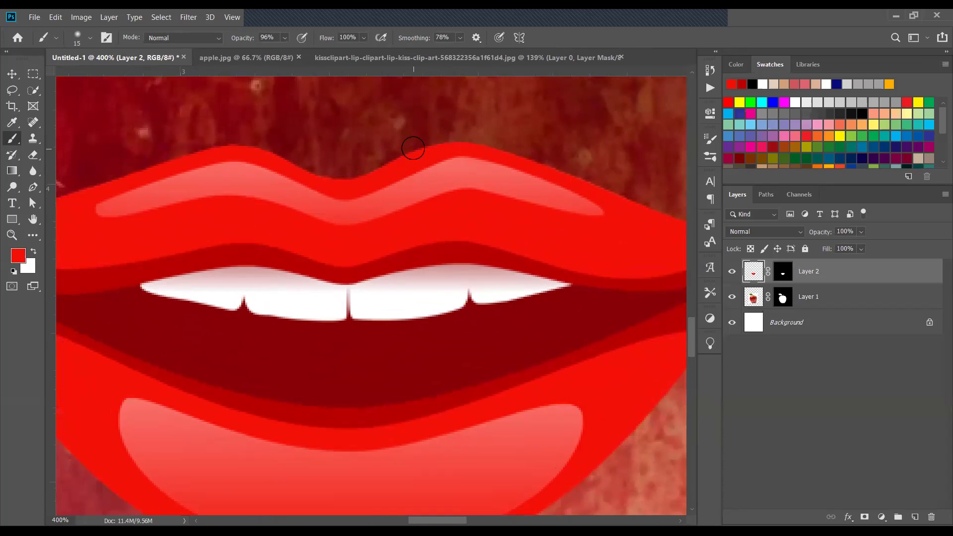
key("ctrl+minus")
key("ctrl+minus")
key("ctrl+minus")
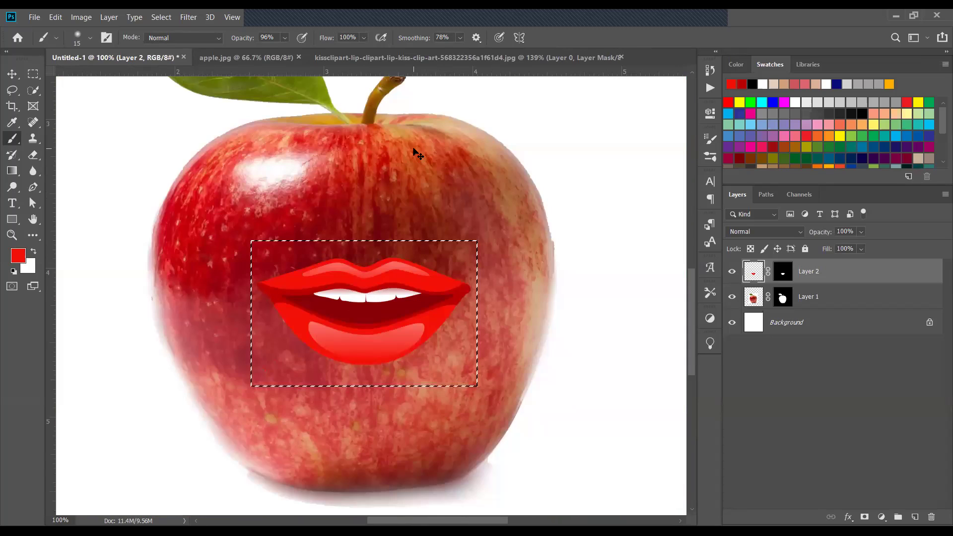
Clear the selection, scale the lips on Layer 2 up to about 131% and reposition them on the apple
key("ctrl+d")
left_click(11, 74)
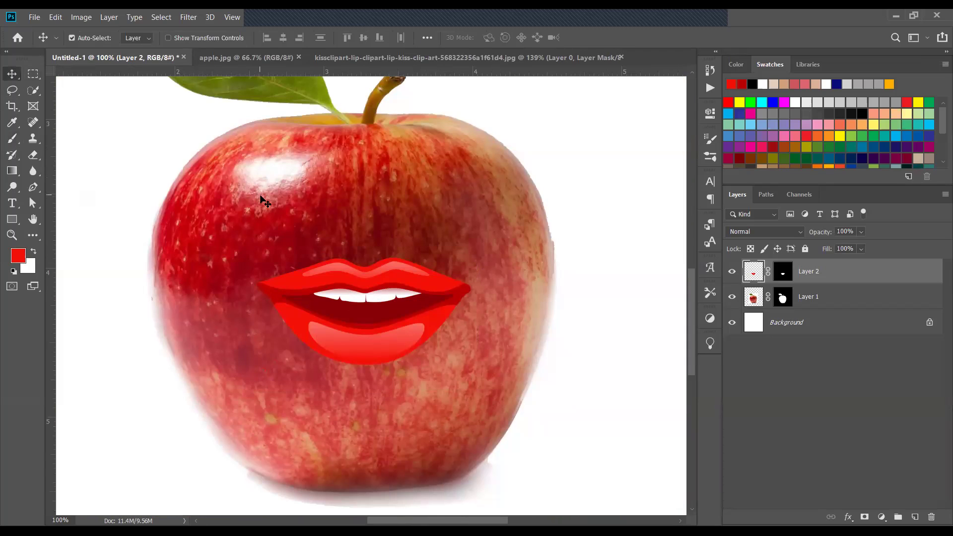
key("ctrl+0")
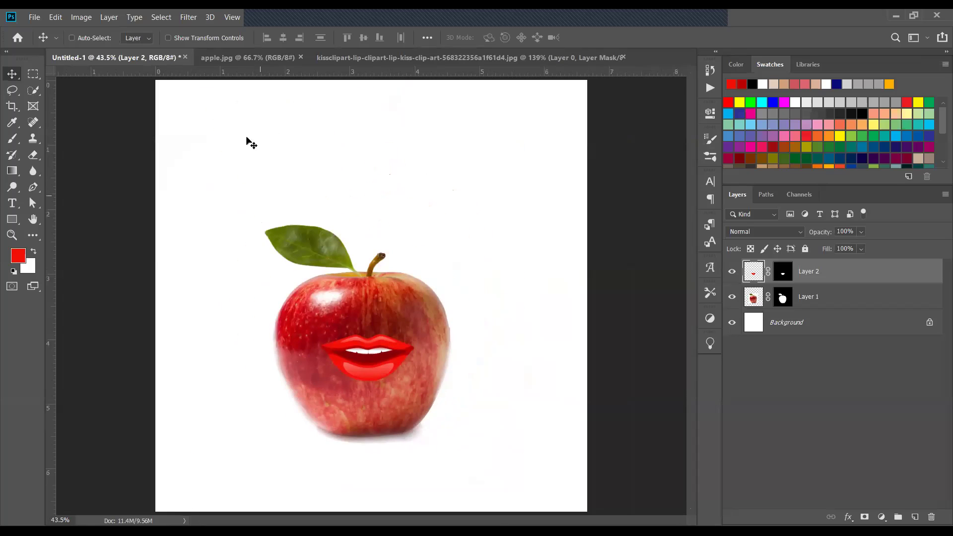
key("ctrl+t")
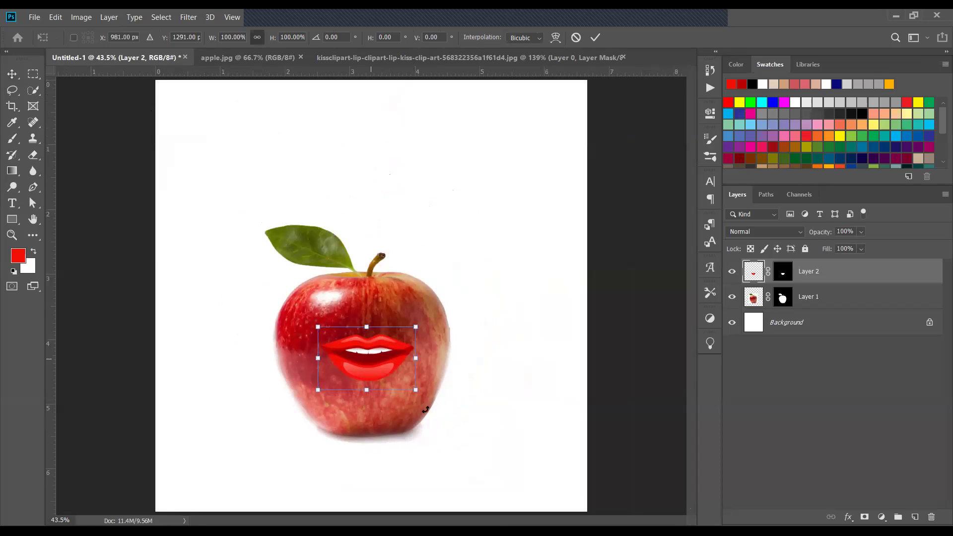
left_click_drag(416, 390, 445, 409)
mouse_move(401, 340)
left_mouse_down()
mouse_move(380, 346)
mouse_move(390, 332)
left_mouse_up()
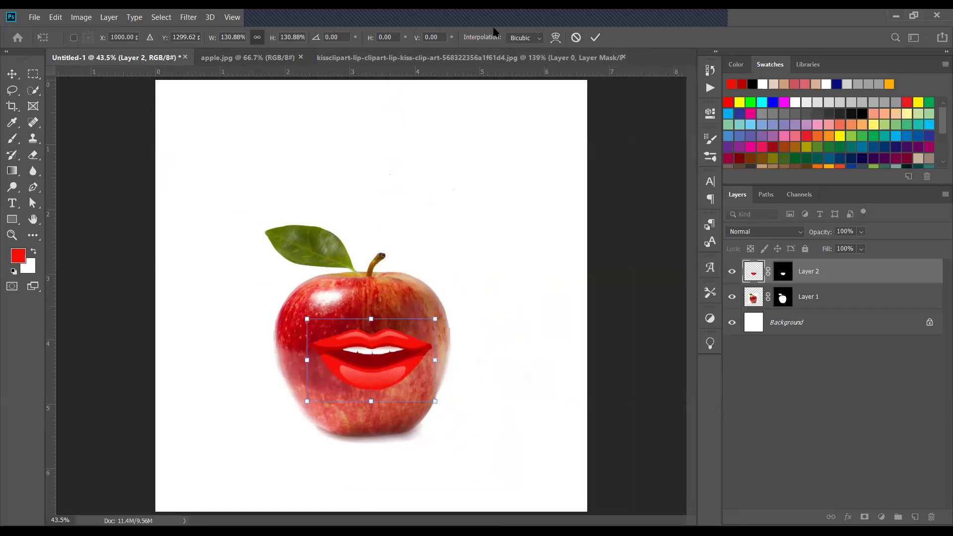
key("Return")
Centre Layer 1 and Layer 2 horizontally on the canvas, clear the selection and select the Background layer
left_click(808, 297, "shift")
key("ctrl+a")
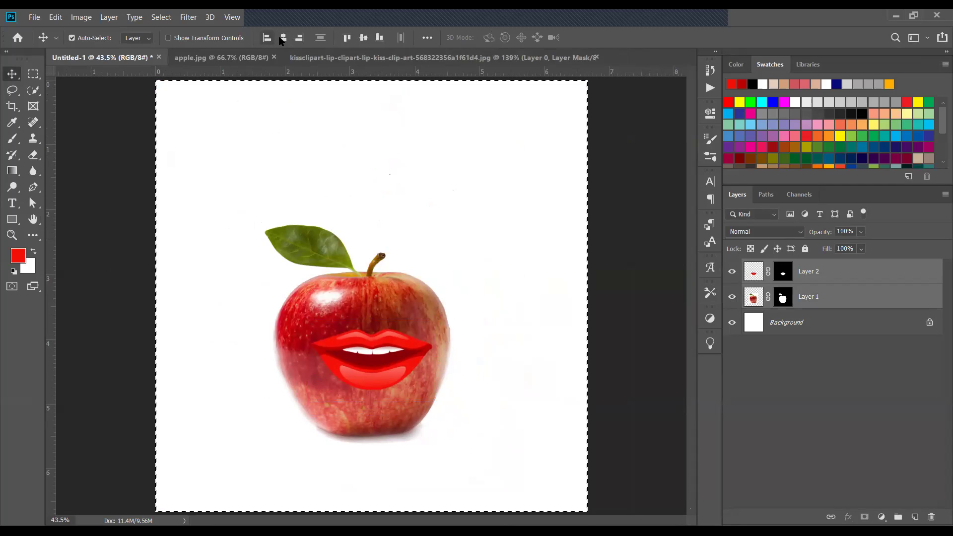
left_click(282, 39)
key("ctrl+d")
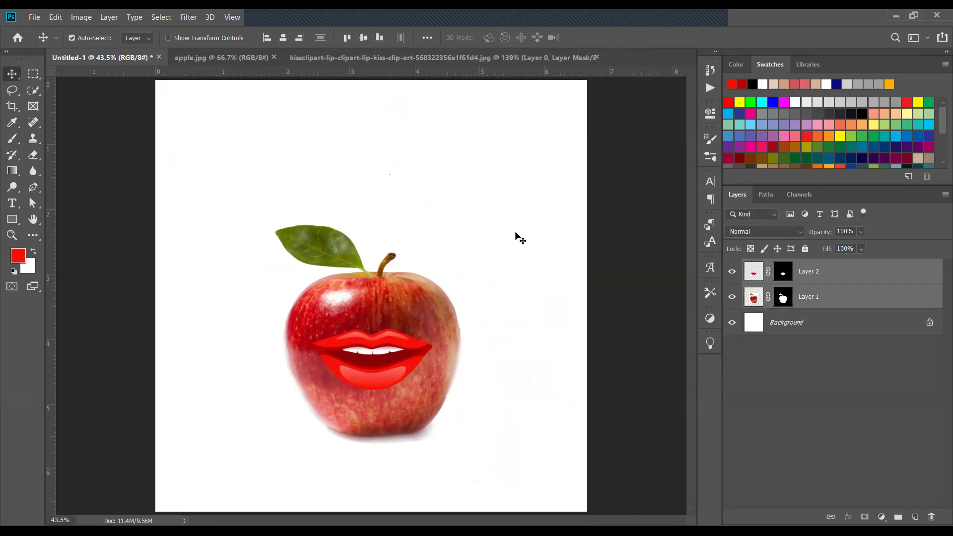
key("ctrl+alt+a")
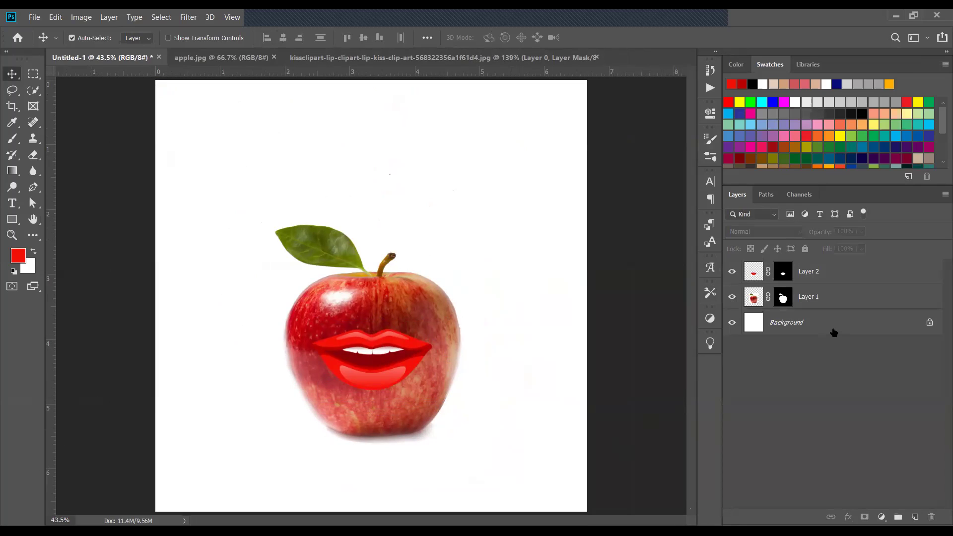
left_click(834, 330)
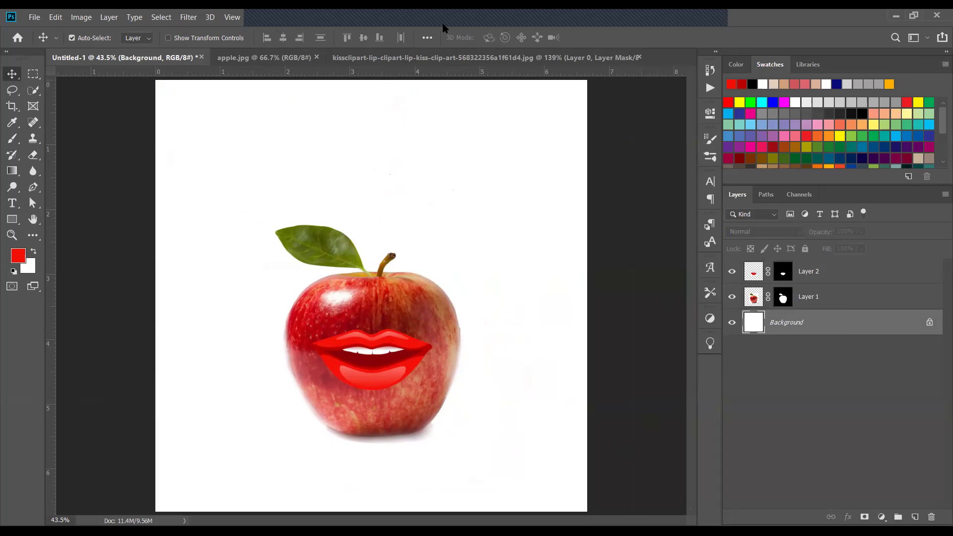
Select the lips layer, Layer 2, and adjust its opacity
mouse_move(567, 45)
left_click(821, 274)
left_click(862, 232)
mouse_move(865, 249)
left_mouse_down()
mouse_move(858, 248)
mouse_move(870, 249)
left_mouse_up()
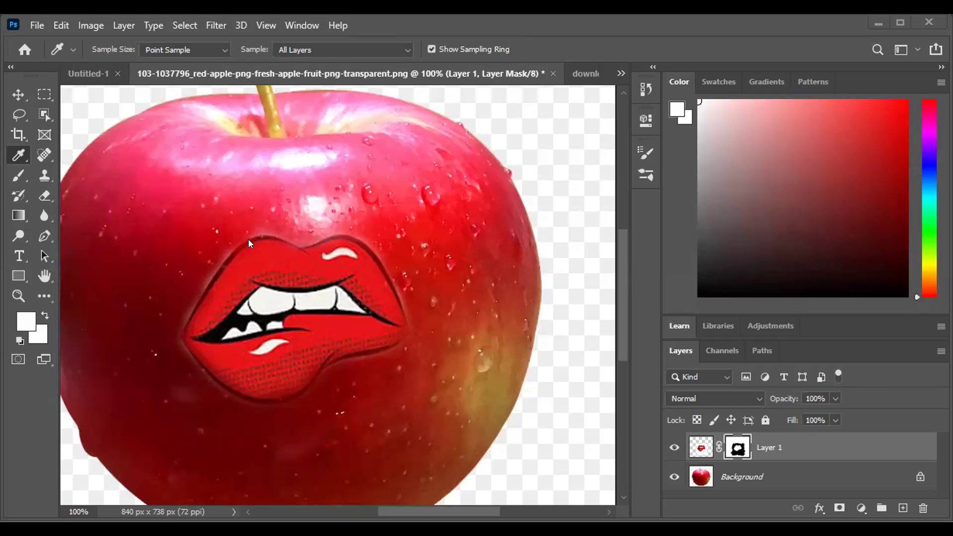
Examine the pale fringe around the lips in the red apple document up close and activate the Brush tool
scroll(240, 194, "down", 3)
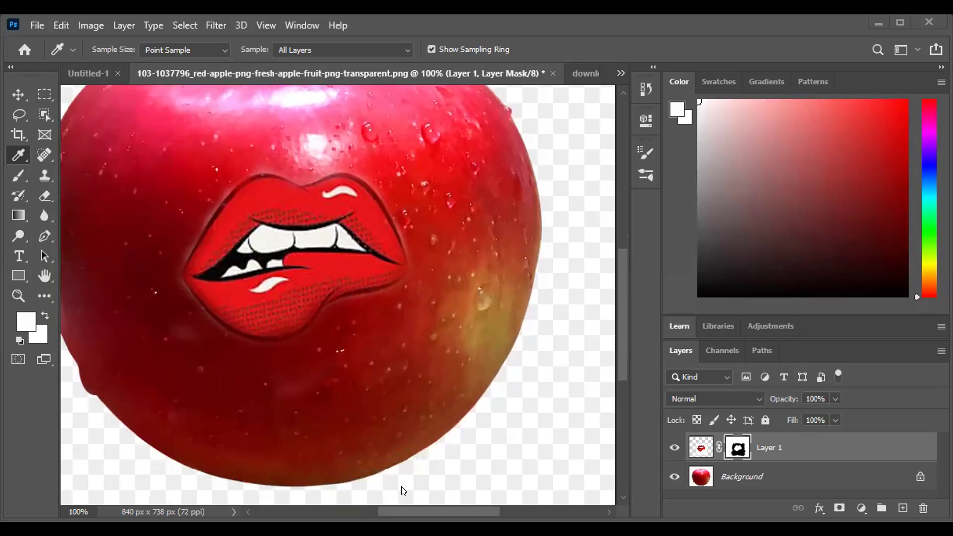
scroll(314, 366, "up", 1)
scroll(314, 366, "up", 2)
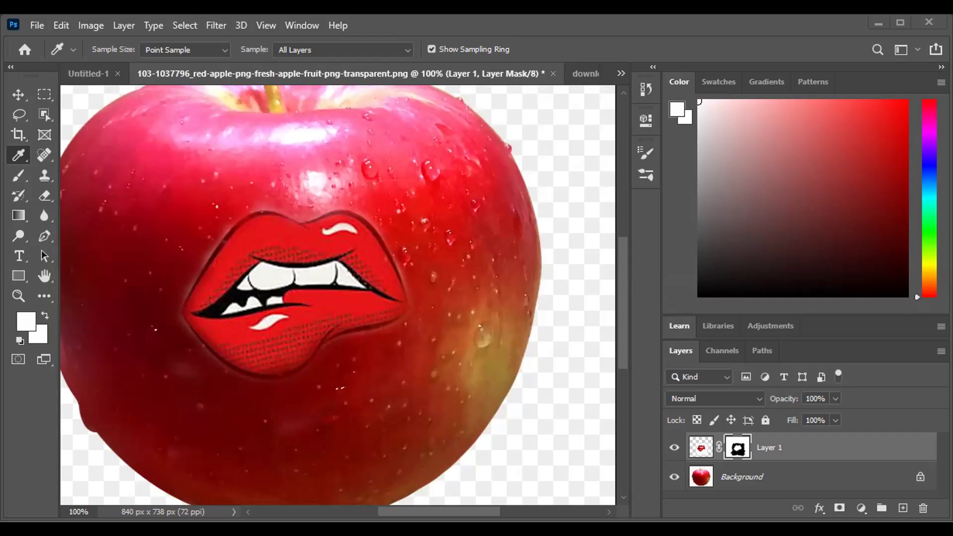
left_click(911, 18)
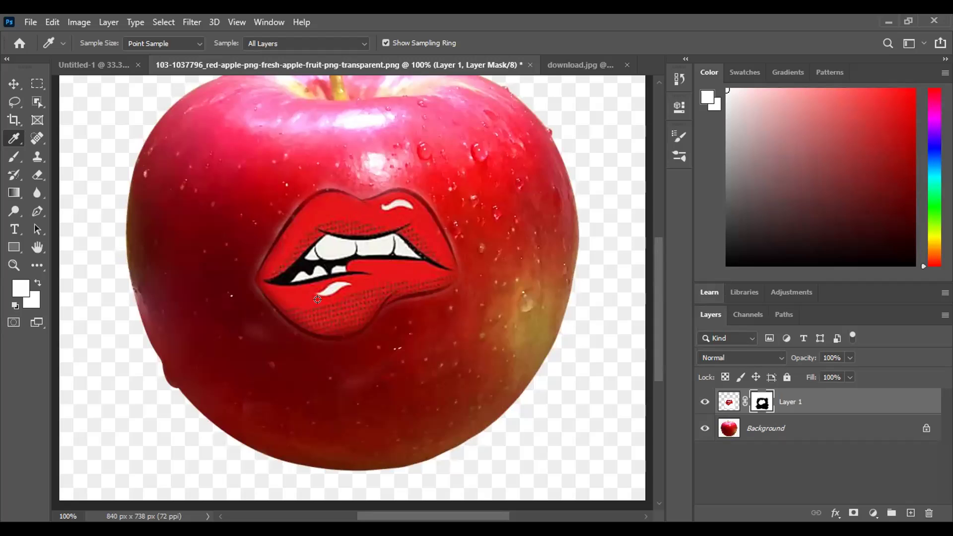
scroll(318, 299, "up", 1)
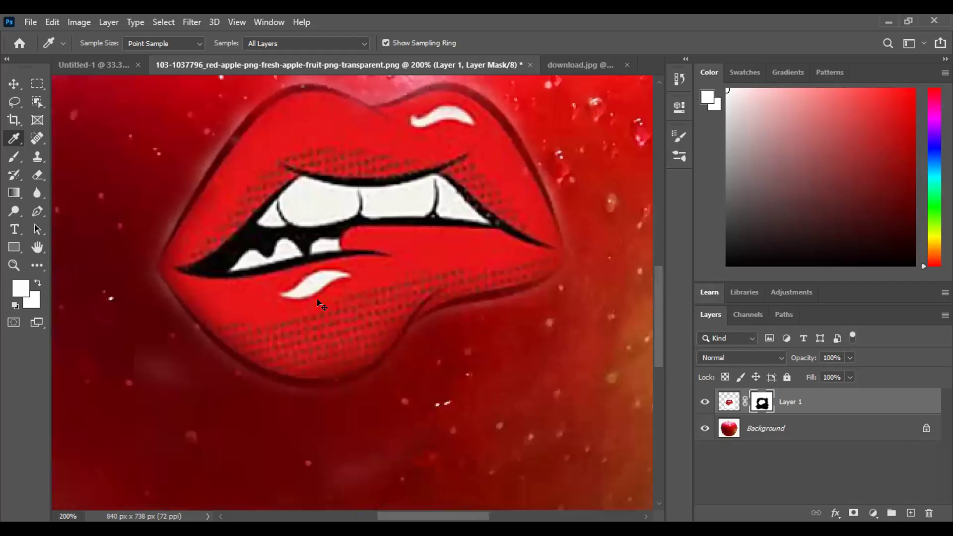
scroll(317, 300, "down", 1)
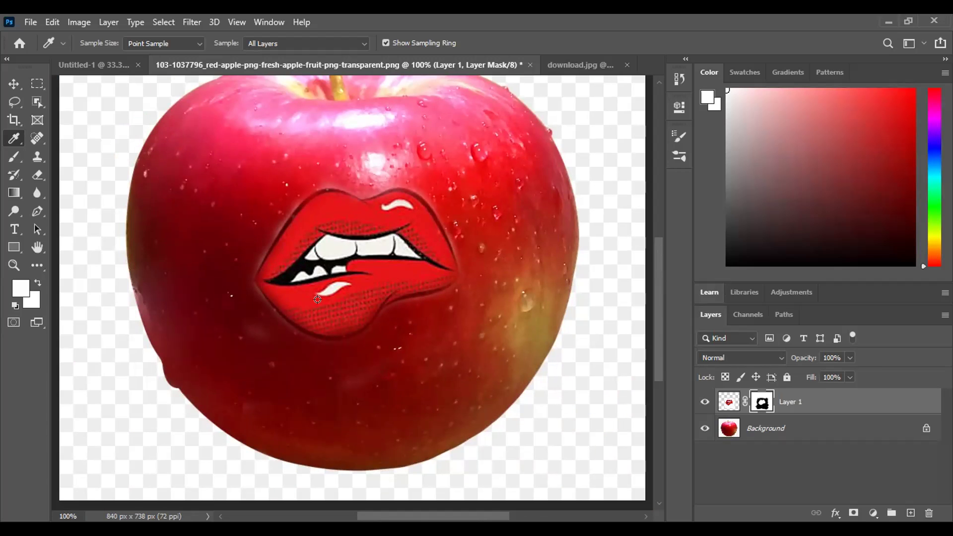
scroll(317, 299, "up", 1)
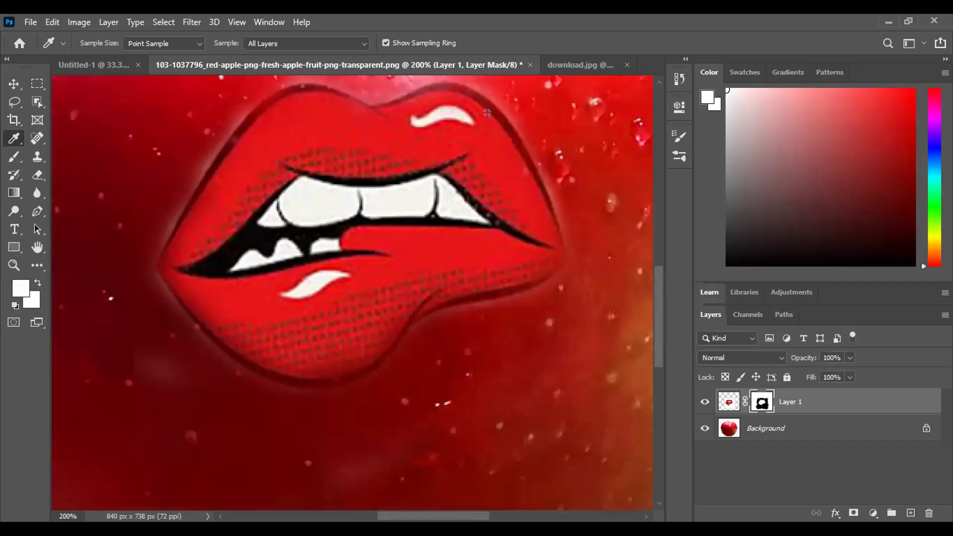
left_click(15, 156)
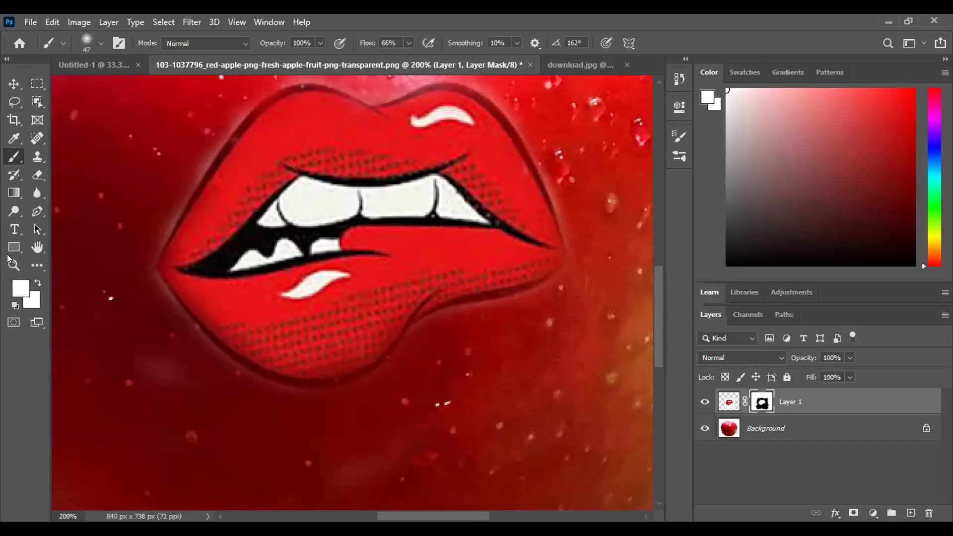
left_click(19, 288)
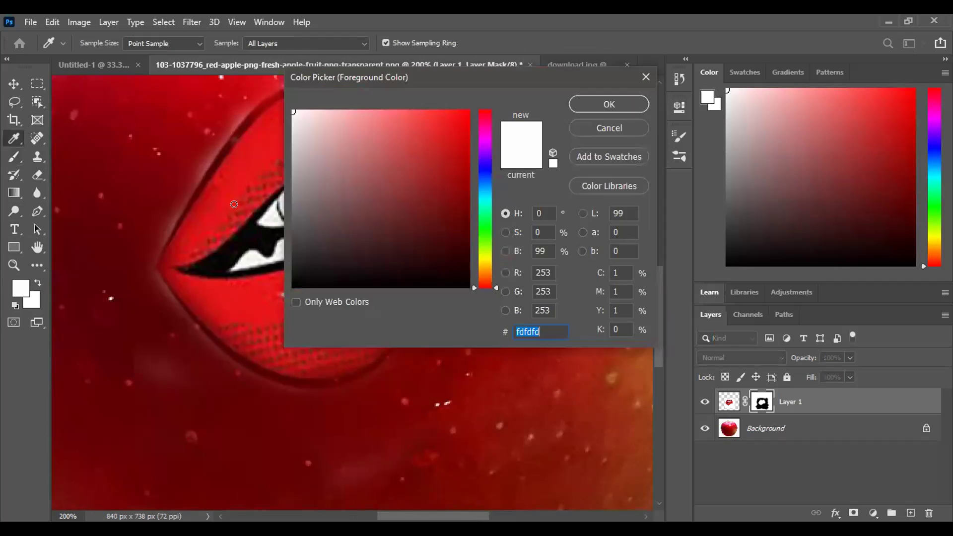
left_click(264, 144)
left_click(645, 76)
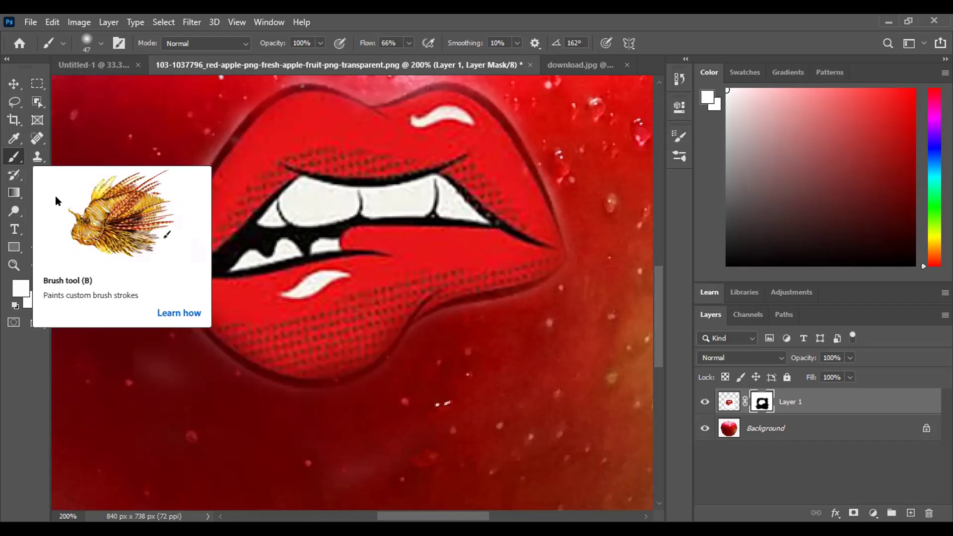
left_click(18, 288)
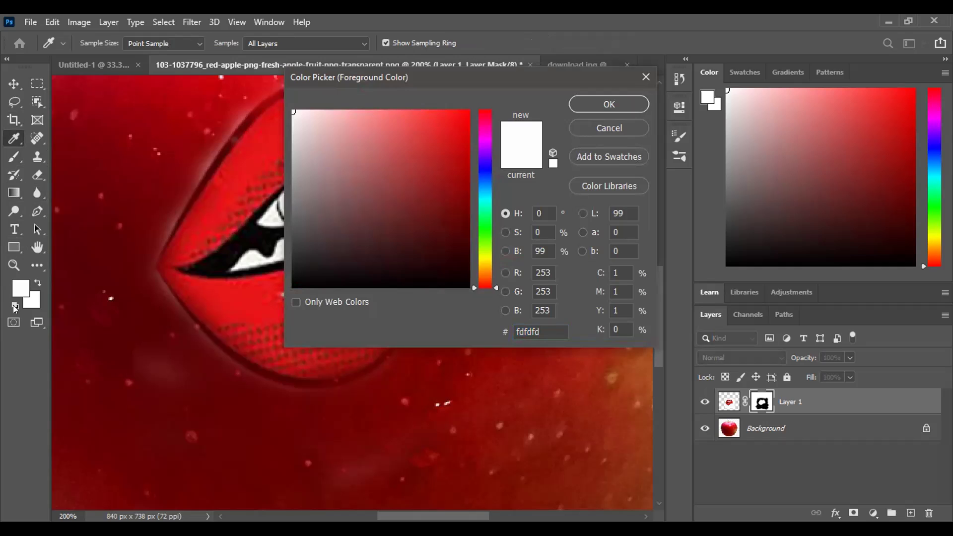
left_click(608, 128)
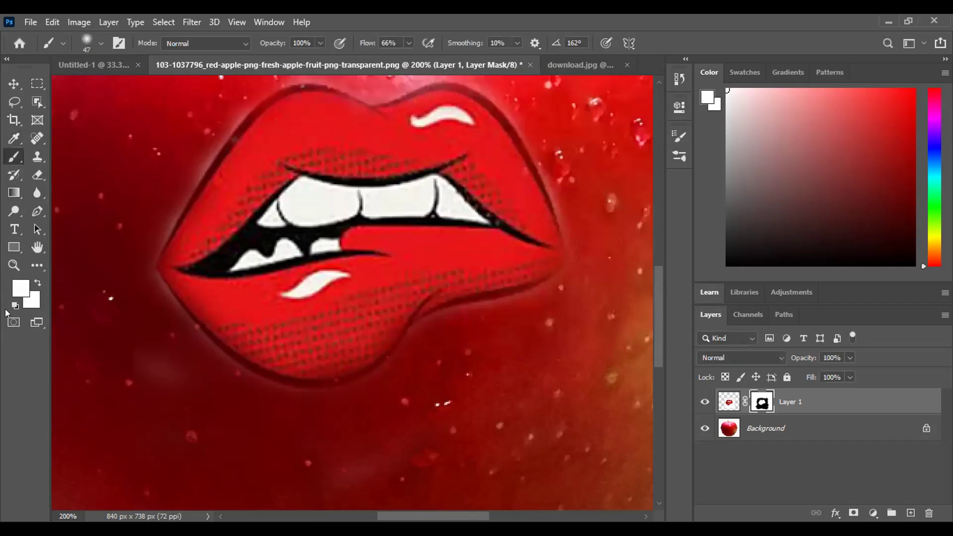
Reset the colours to default, make black the foreground colour, and set the brush flow to 100%
left_click(15, 307)
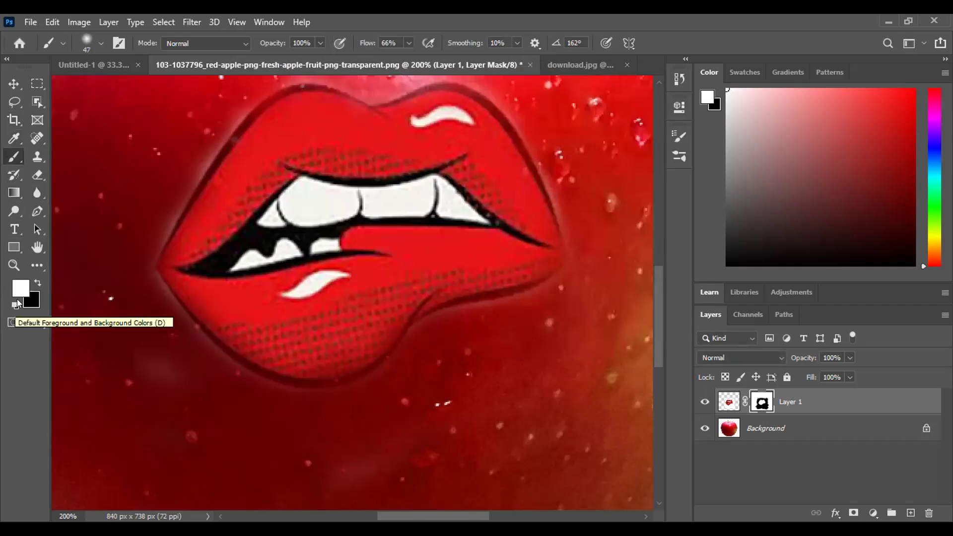
left_click(37, 282)
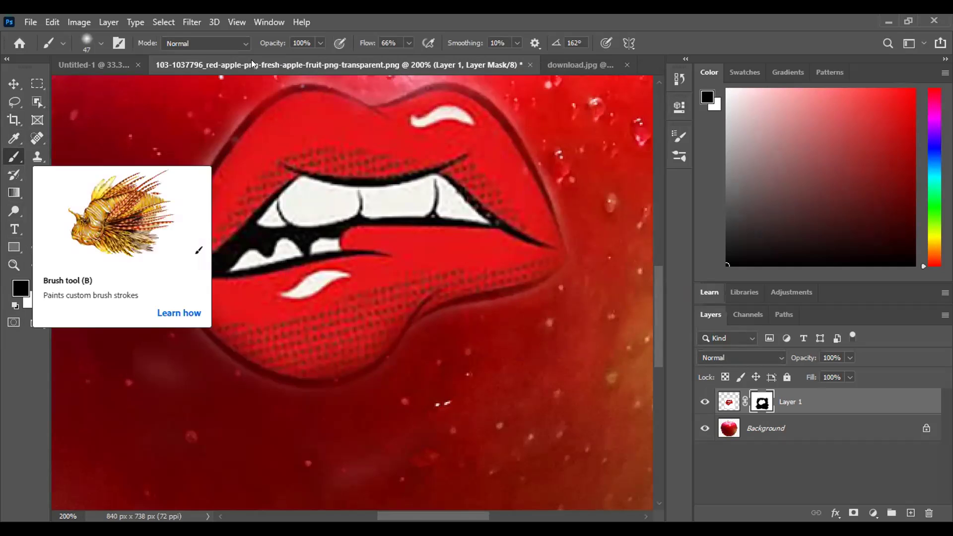
left_click(102, 43)
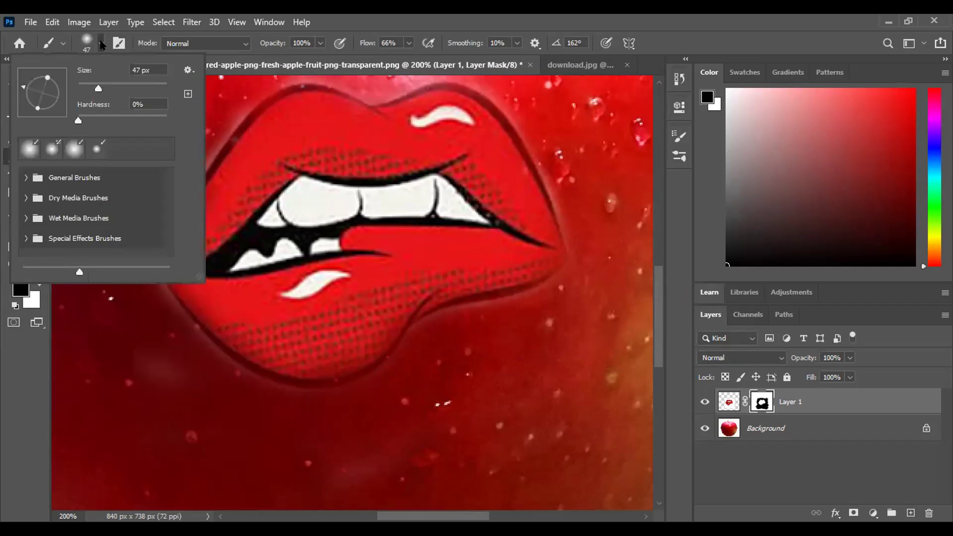
left_click(403, 45)
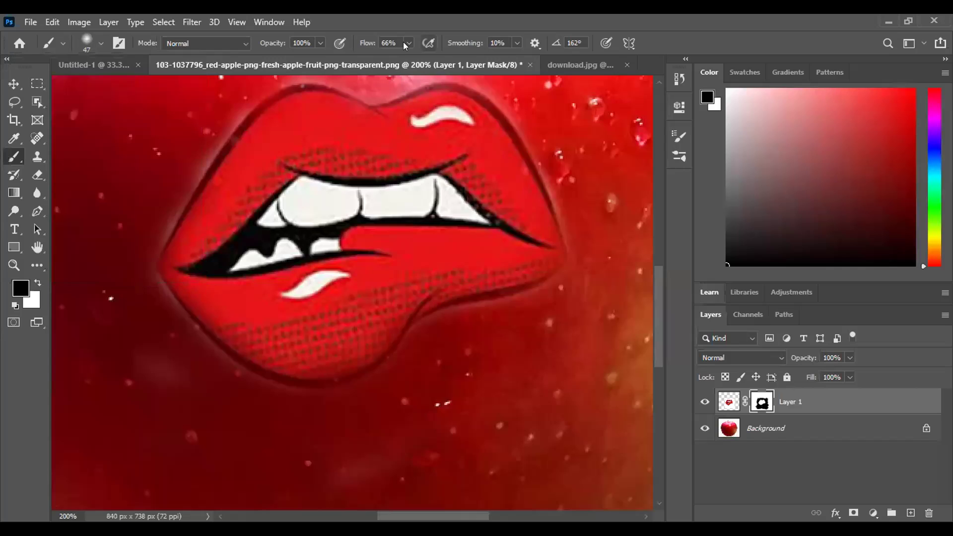
left_click_drag(419, 62, 432, 59)
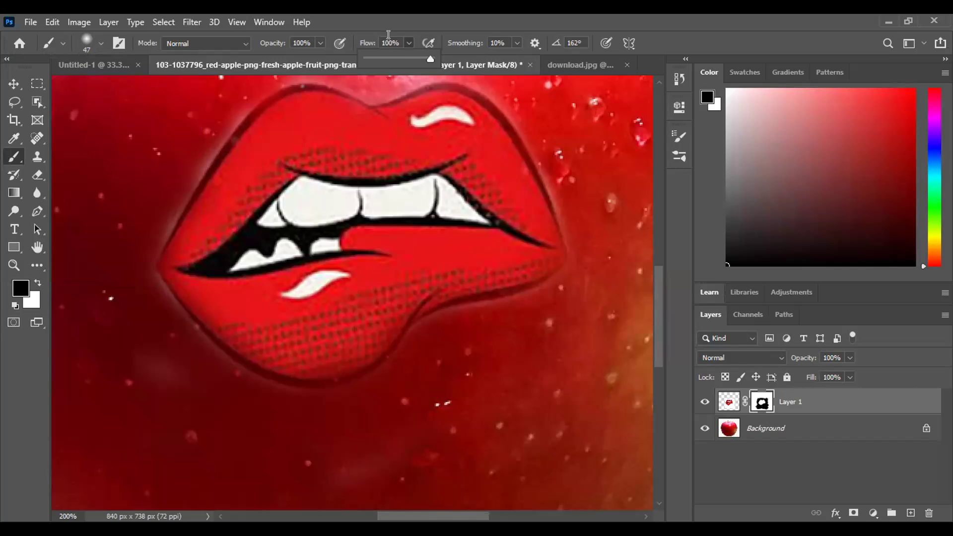
left_click(320, 213)
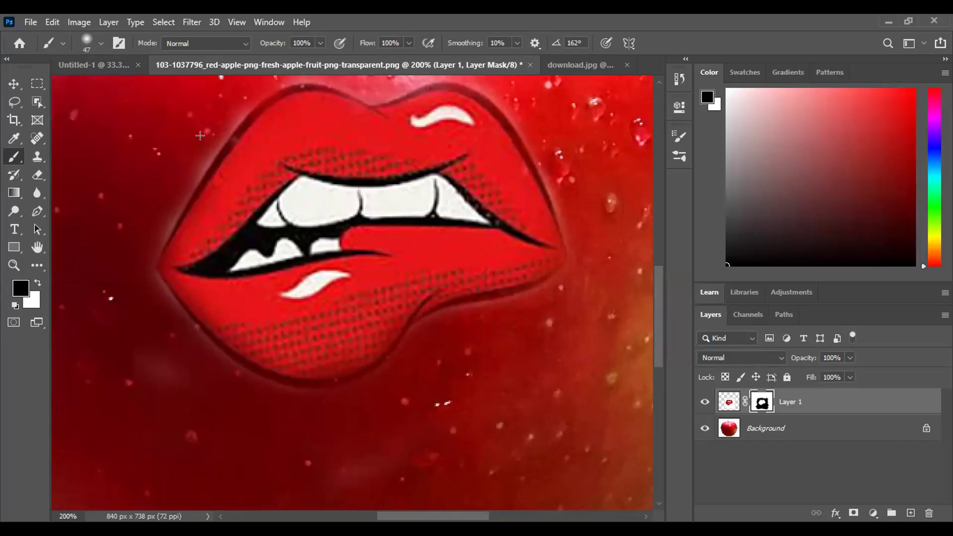
Try a single black dab on Layer 1's mask at the upper lip's left edge and undo it
left_click(223, 145)
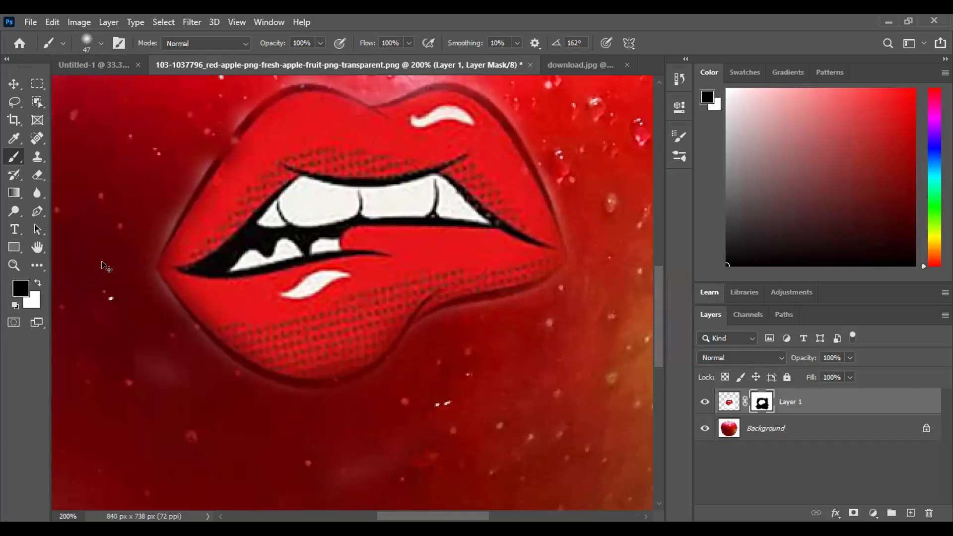
key("ctrl+z")
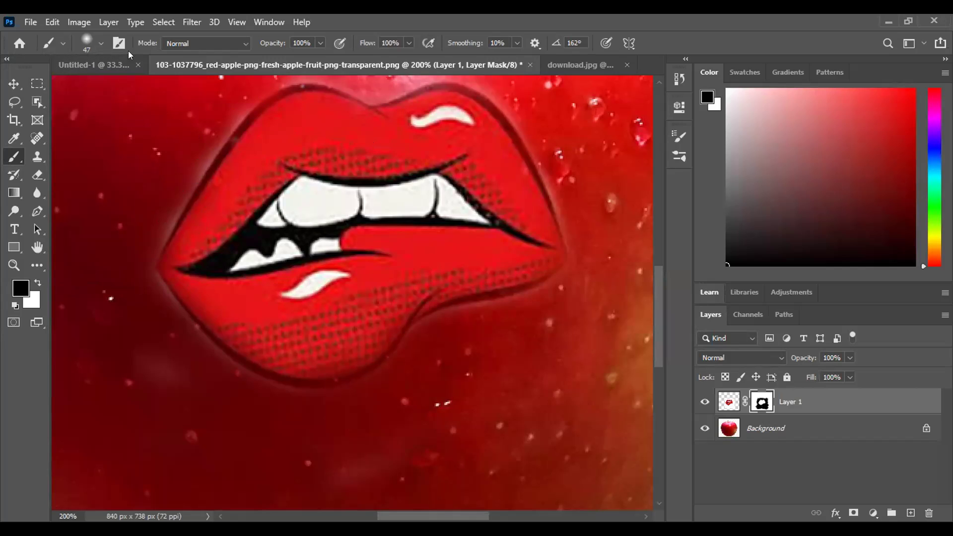
Set the brush size to 40 px and paint black on Layer 1's mask along the lips' outline to hide the pale fringe
left_click(100, 43)
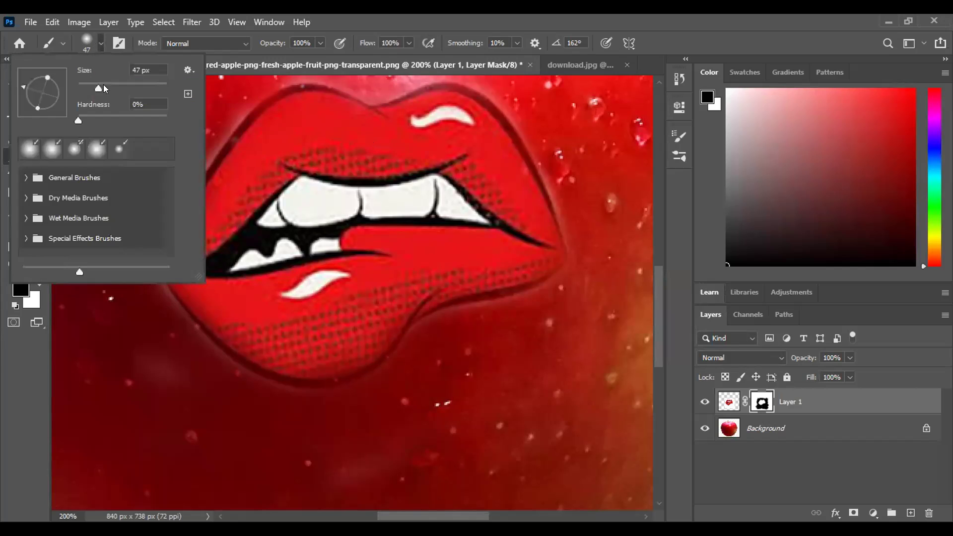
left_click_drag(94, 84, 106, 86)
left_click(143, 309)
key("bracketright")
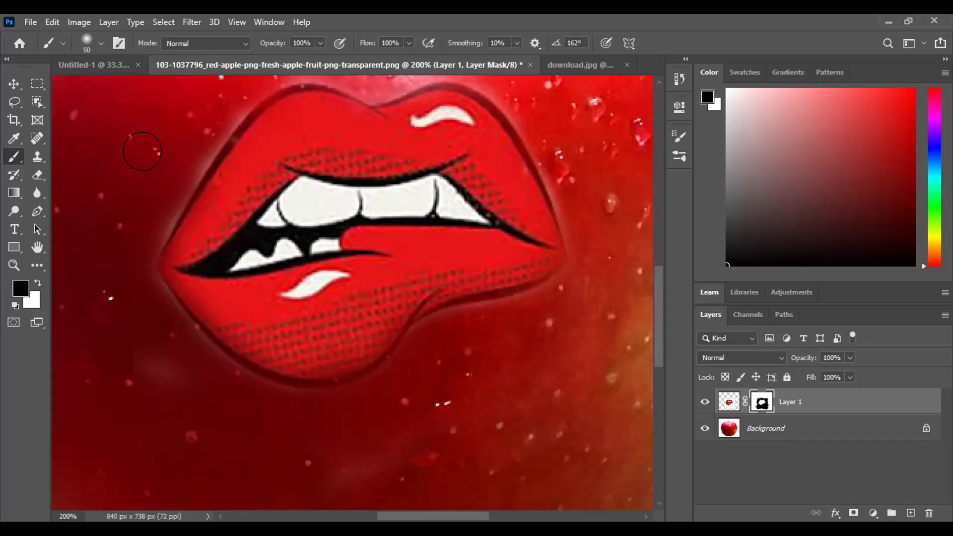
key("bracketleft")
key("bracketleft")
key("bracketleft")
key("bracketleft")
key("bracketleft")
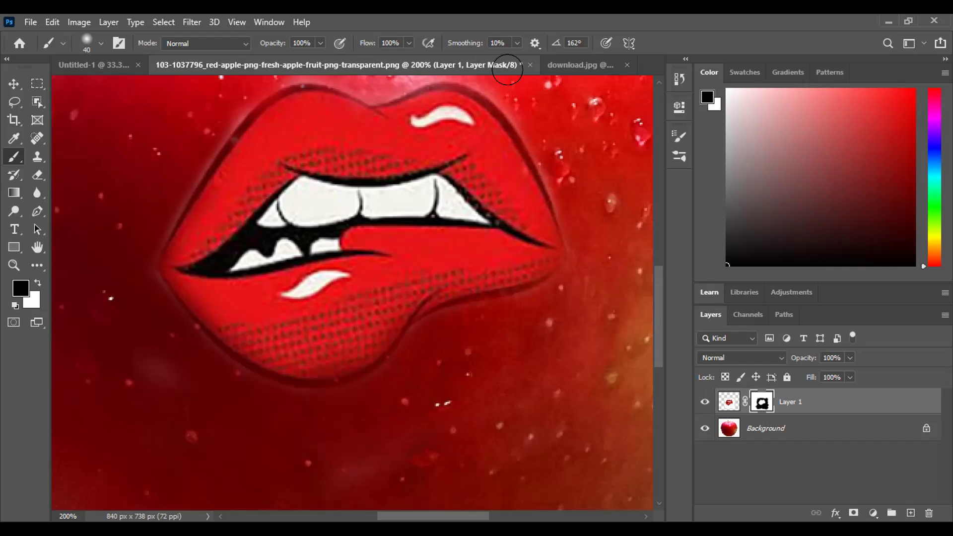
scroll(655, 292, "up", 3)
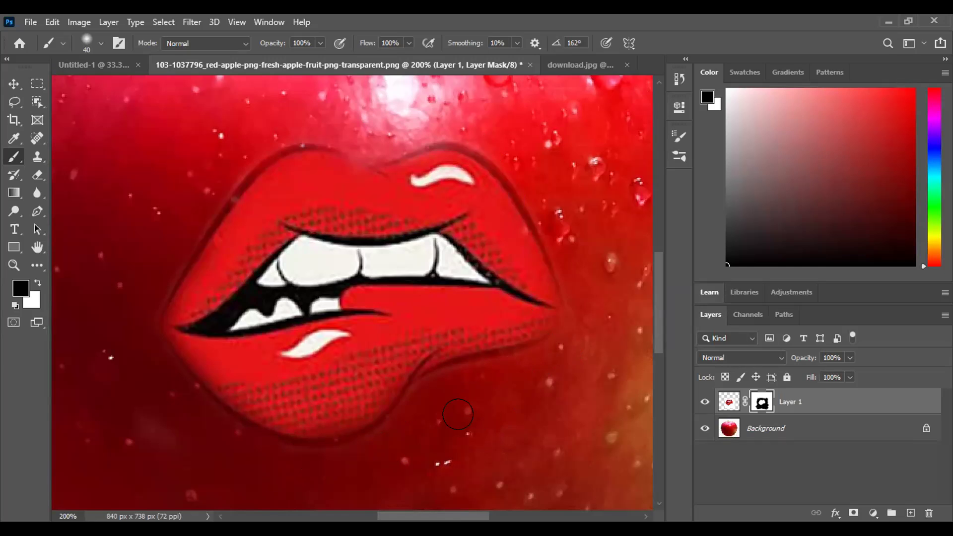
View the whole apple to check how the lips' masked edges blend into its skin
scroll(461, 417, "down", 1)
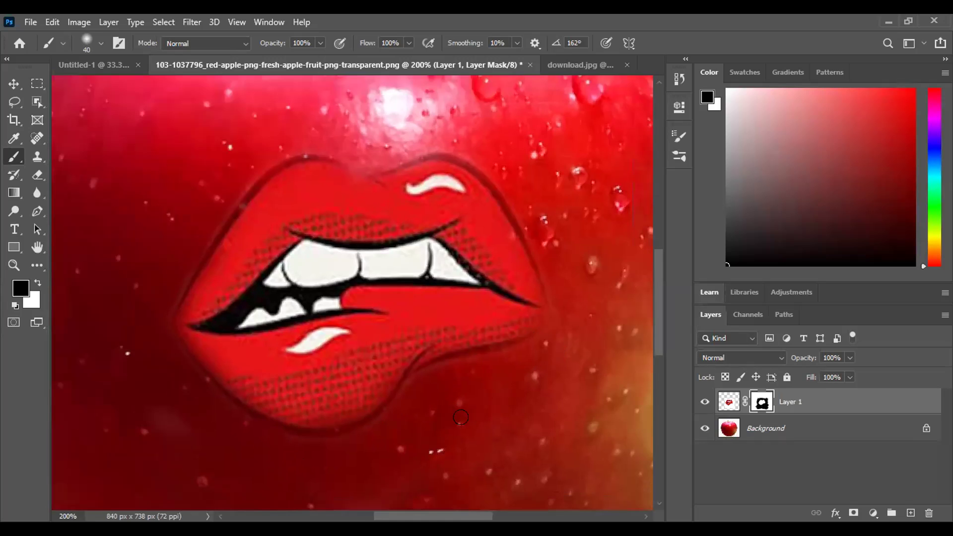
scroll(460, 417, "down", 1)
scroll(464, 421, "down", 2)
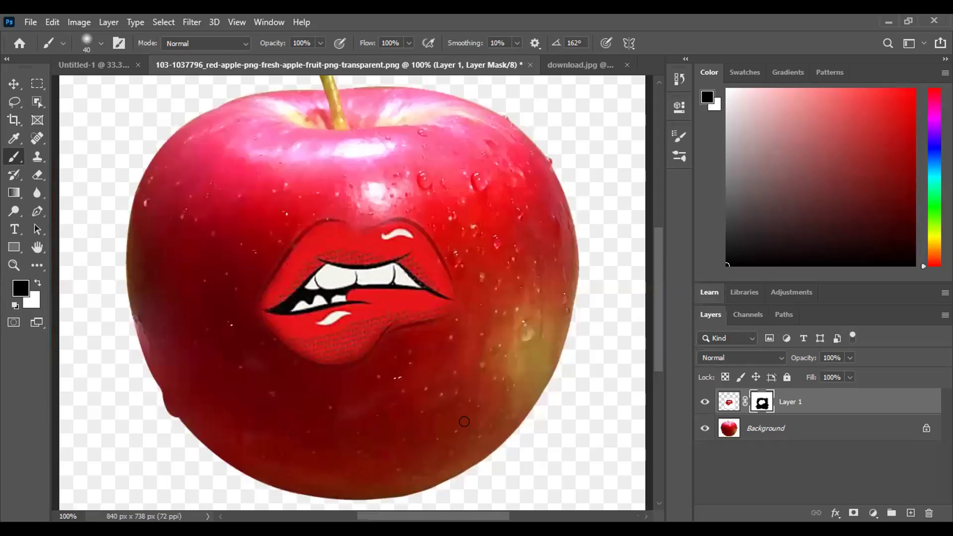
scroll(464, 421, "down", 1)
scroll(460, 417, "up", 3)
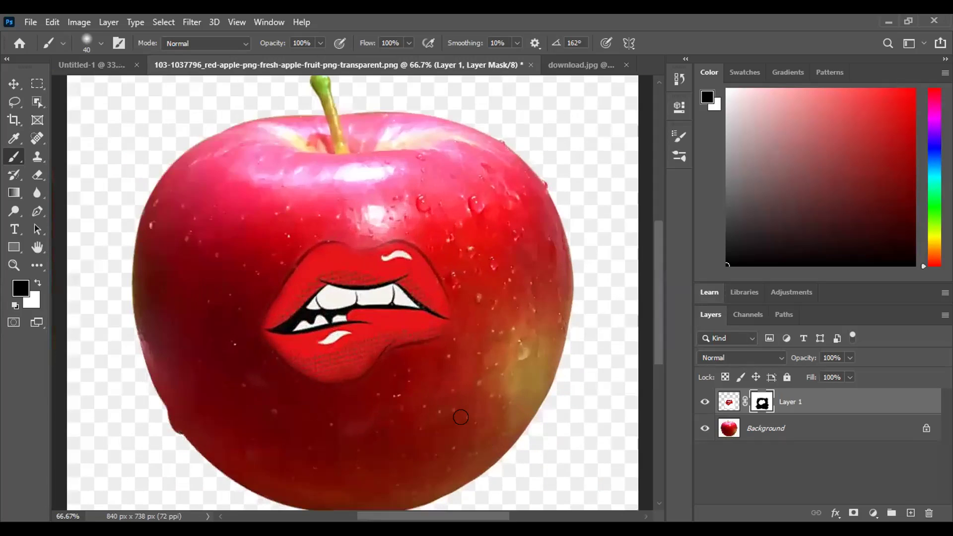
scroll(461, 417, "up", 1)
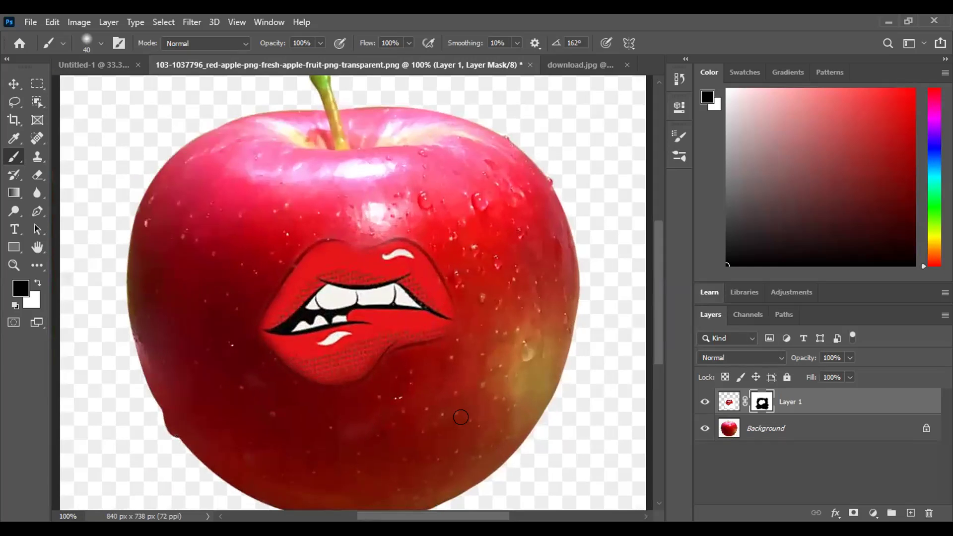
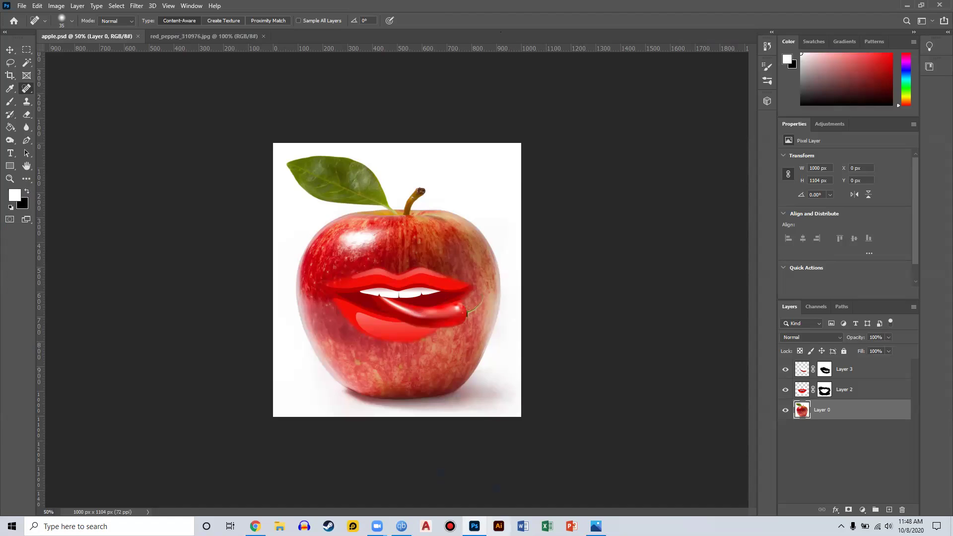
mouse_move(378, 526)
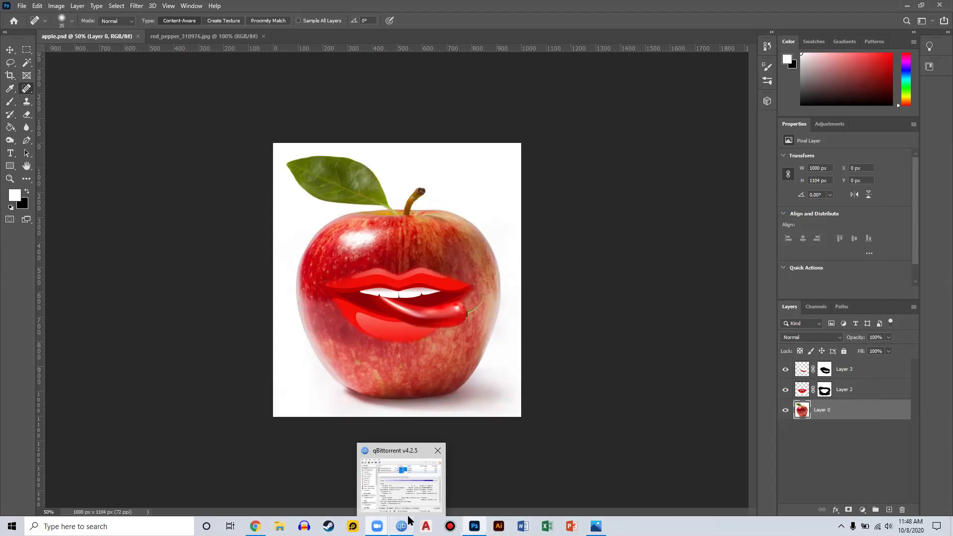
mouse_move(474, 526)
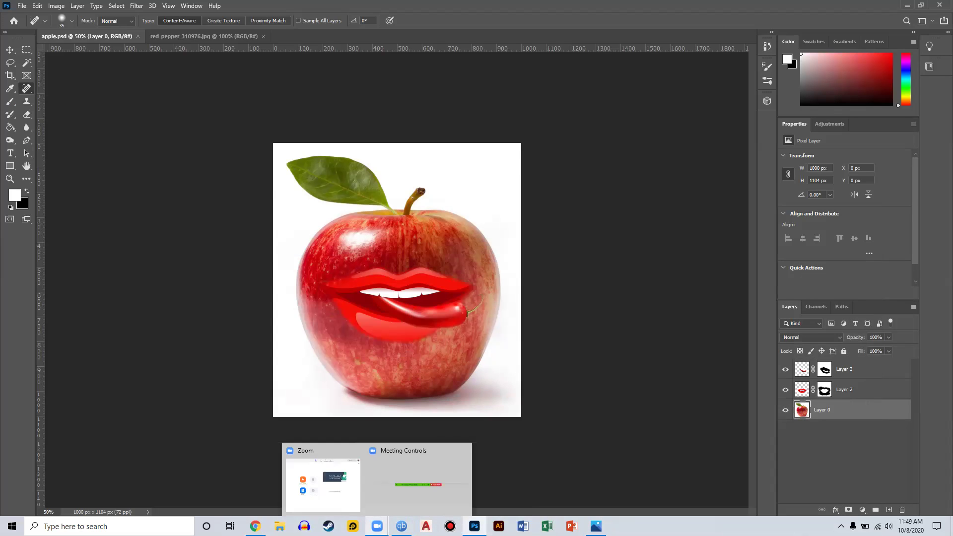
left_click(404, 497)
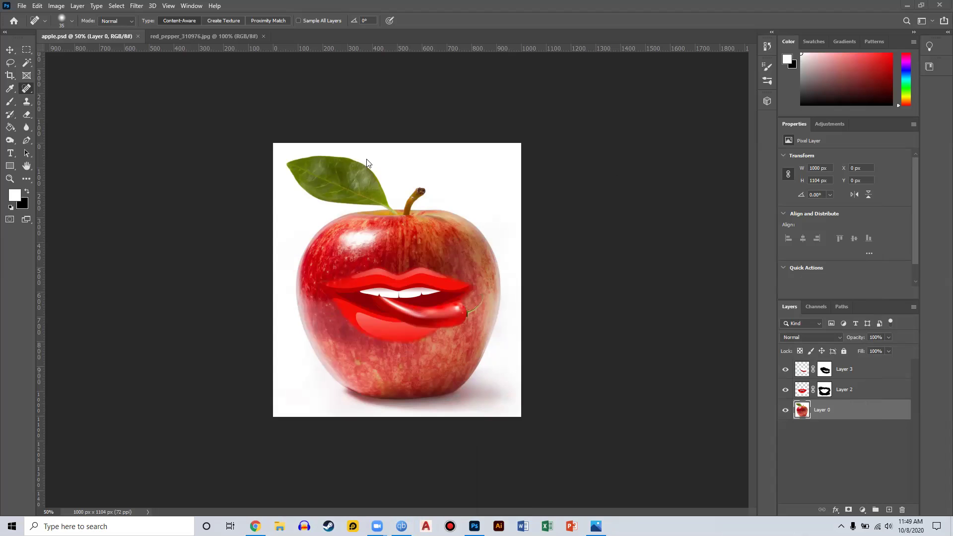
Close all open documents and open apple.jpg from the desktop
key("ctrl+alt+w")
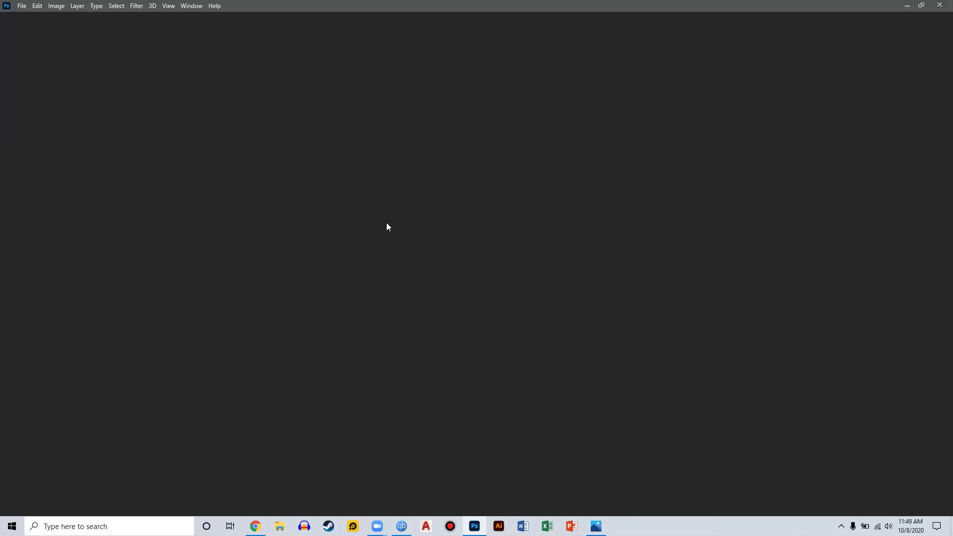
key("super+d")
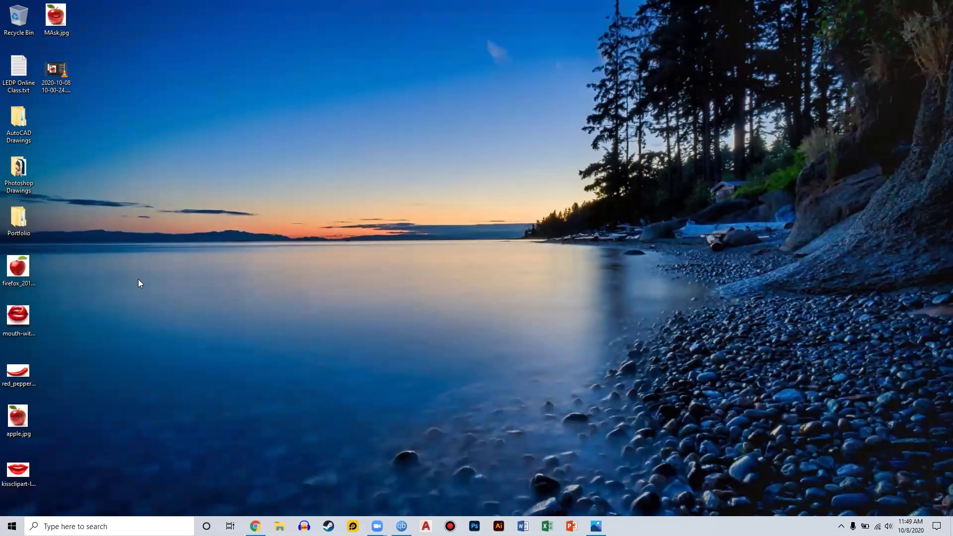
left_click(474, 526)
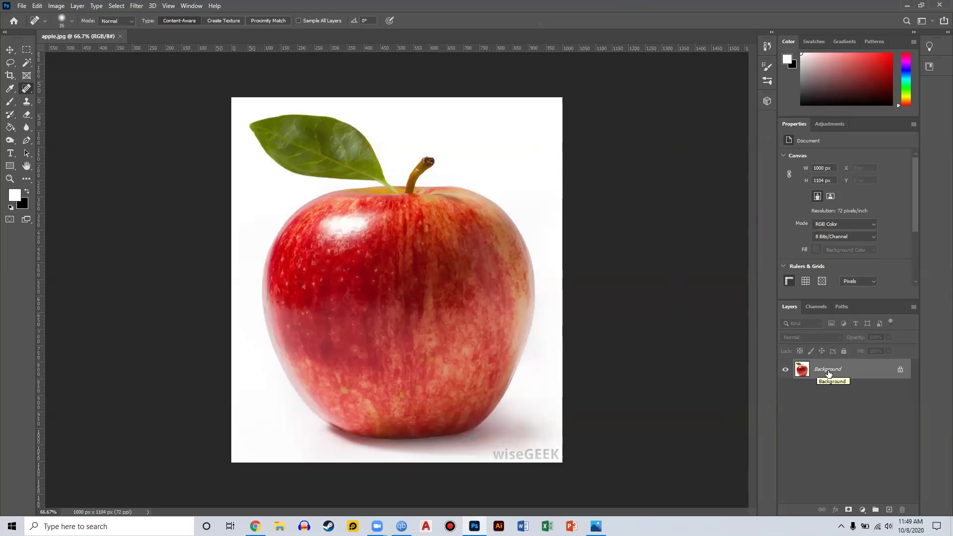
Duplicate the apple's Background layer and keep the duplicate, Layer 1, selected
left_click_drag(826, 372, 824, 364)
key("ctrl+j")
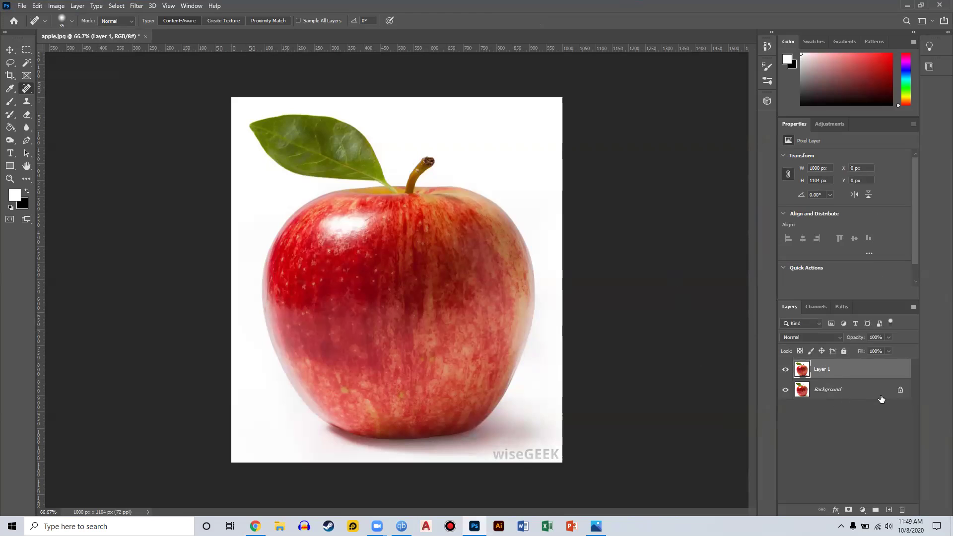
left_click(847, 392)
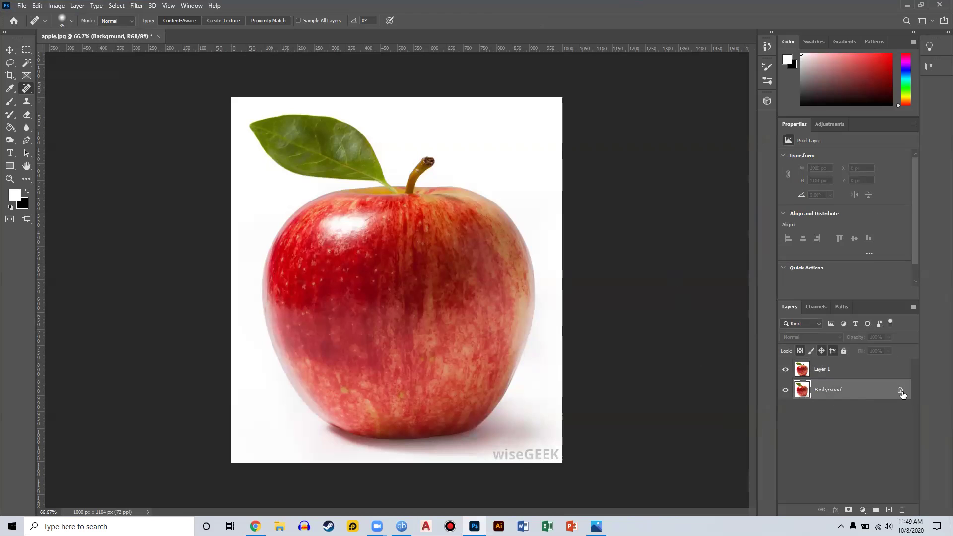
left_click(827, 371)
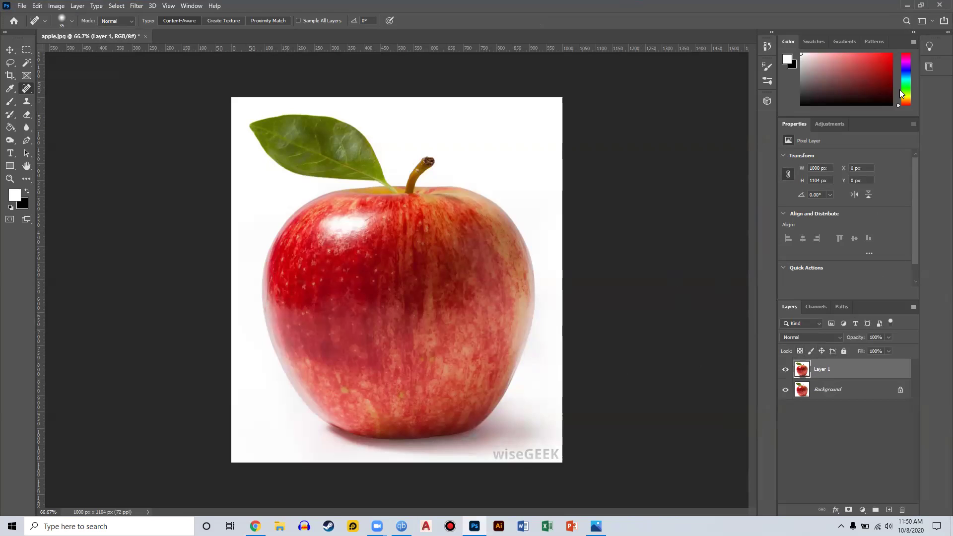
Open the kissclipart lips image straight from the desktop and close it again
left_click(907, 7)
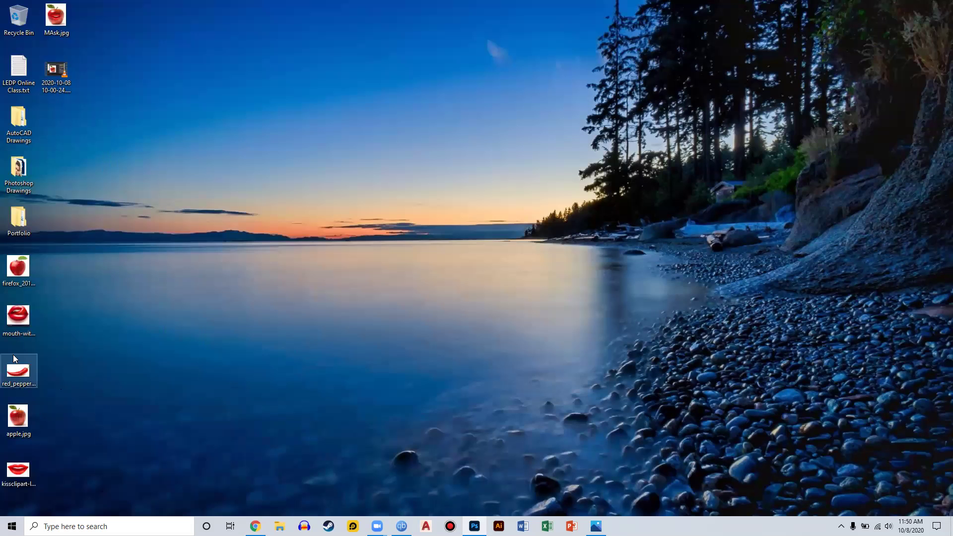
left_click_drag(18, 469, 471, 526)
left_click_drag(173, 34, 173, 34)
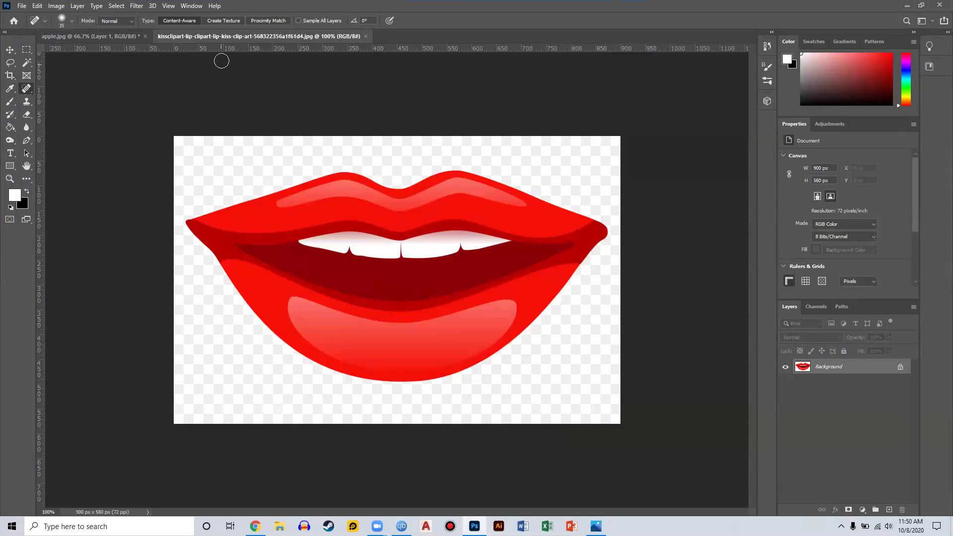
left_click(367, 36)
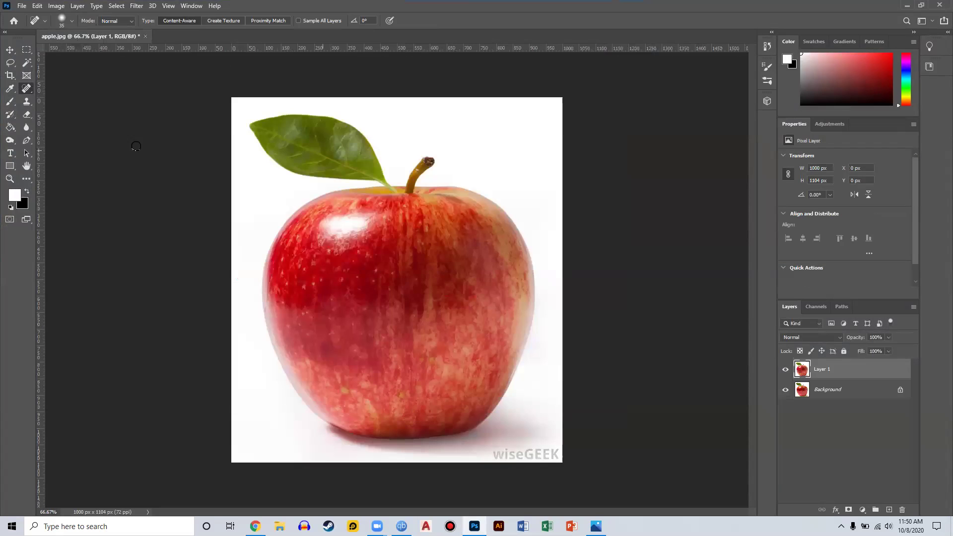
Open the kissclipart lips JPG from the Desktop folder as a separate document
left_click(22, 7)
left_click(33, 24)
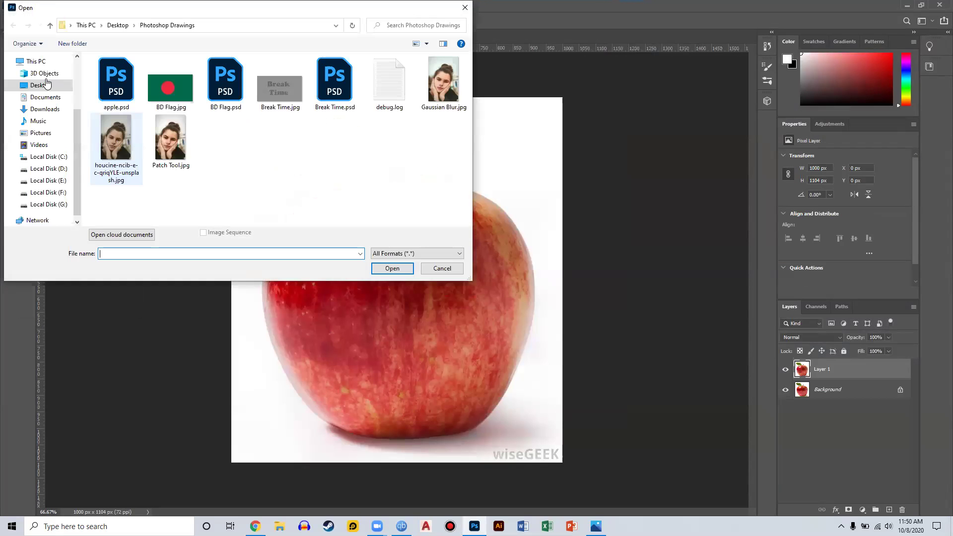
left_click(37, 86)
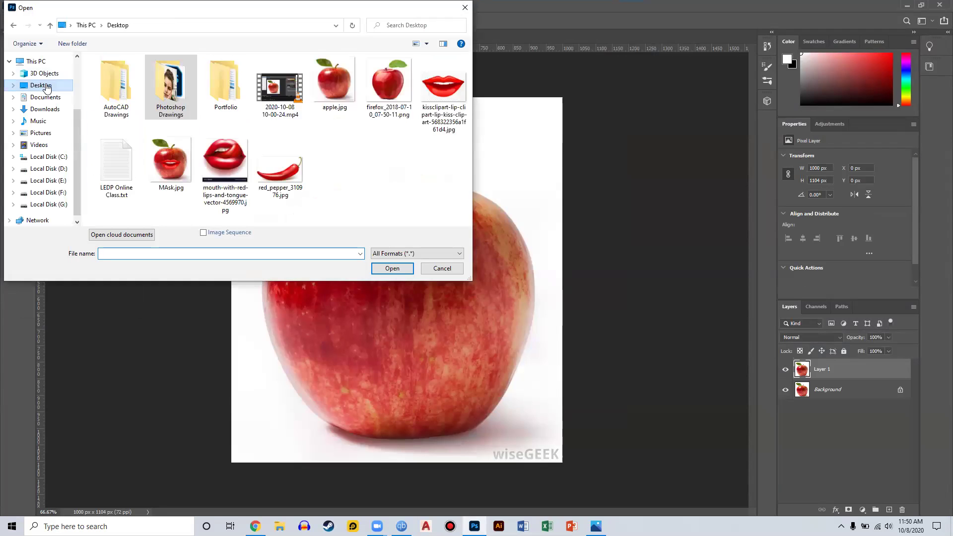
left_click(443, 89)
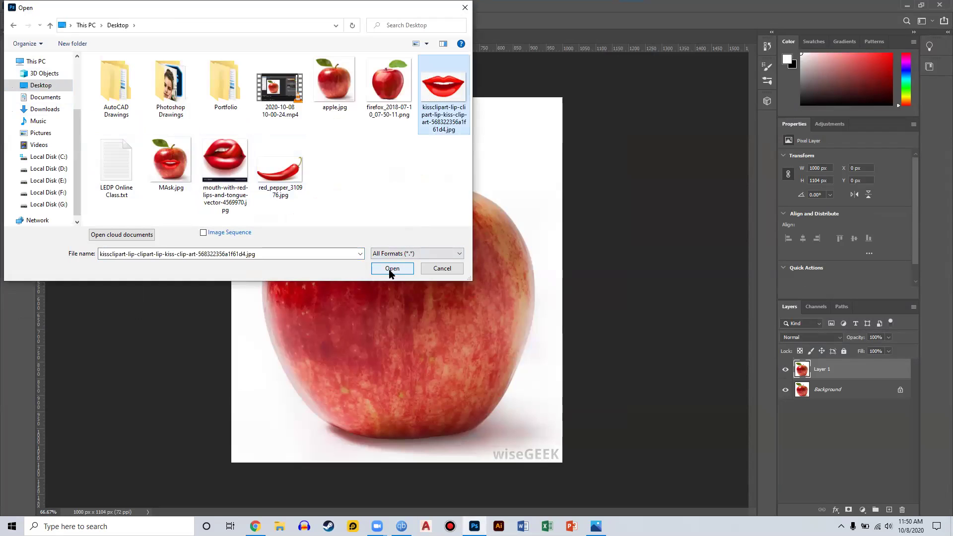
left_click(391, 268)
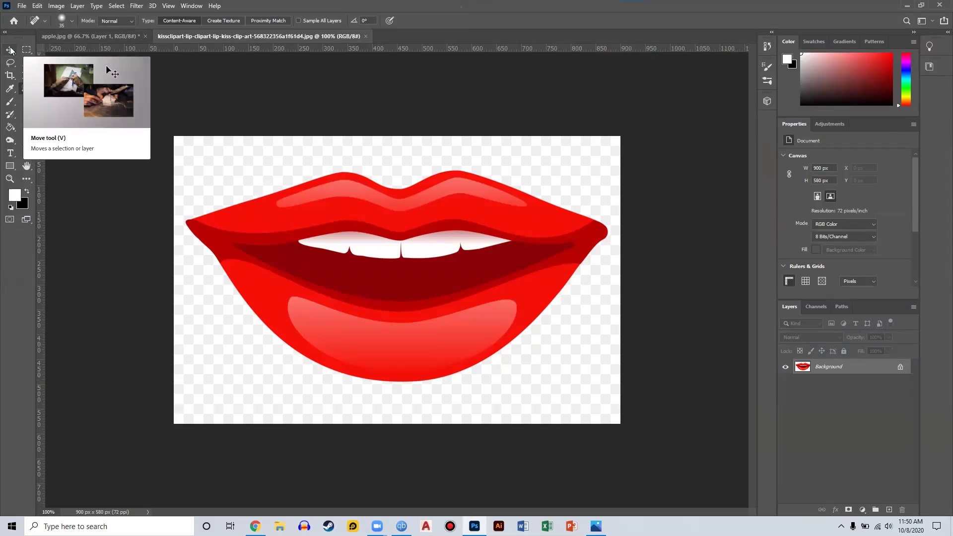
Convert the lips image's Background to a normal layer and move it into the apple.jpg document with the Move tool
left_click(10, 49)
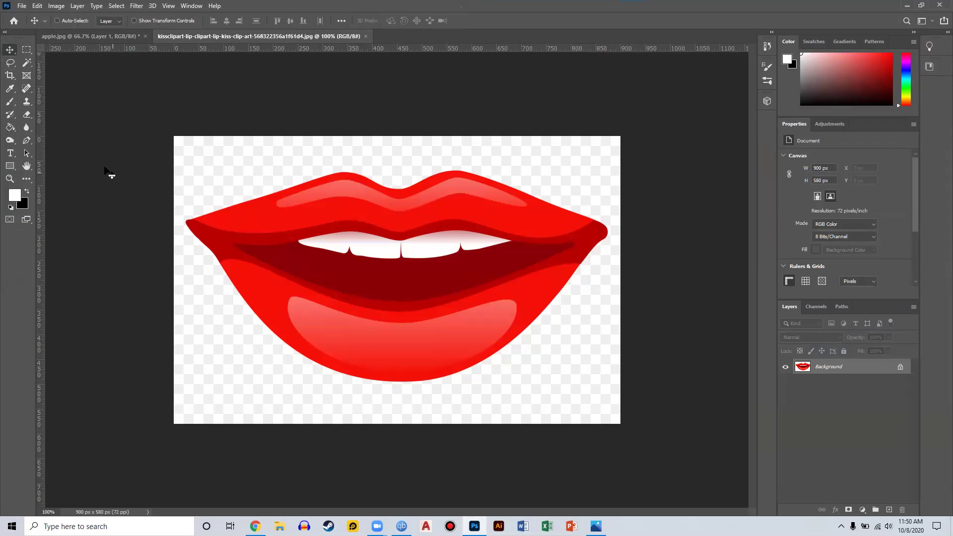
left_click_drag(426, 279, 445, 250)
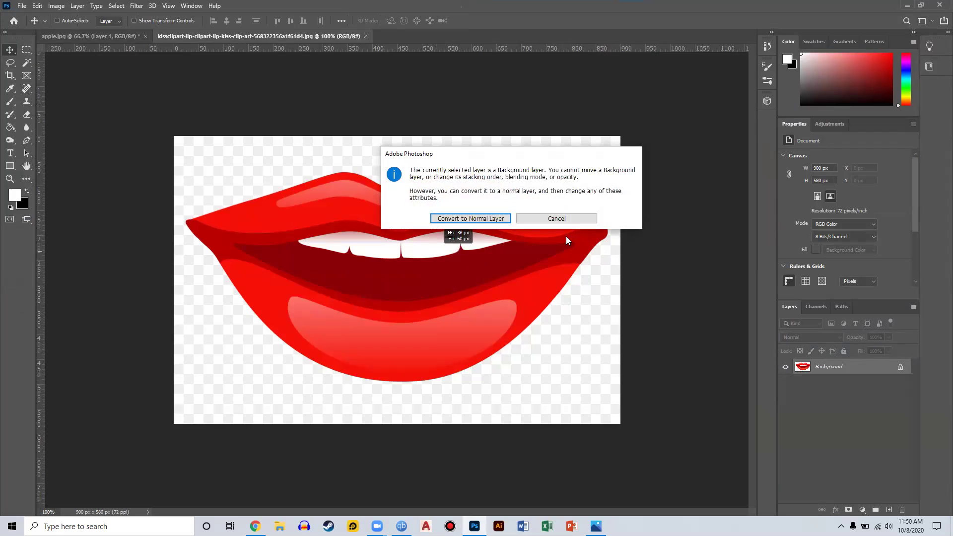
left_click(461, 219)
left_click_drag(394, 226, 485, 312)
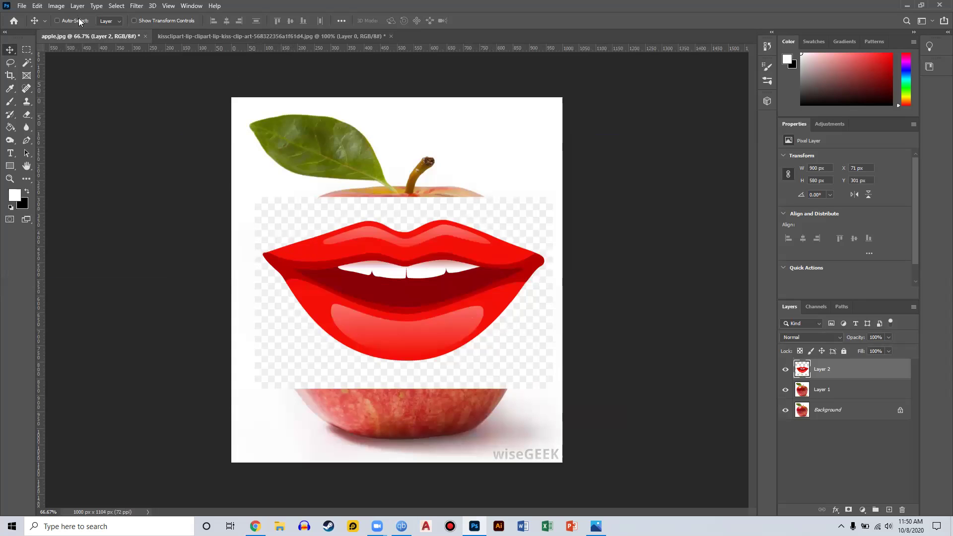
Free Transform the lips layer to about 72.5% (652 x 420 px), centring it horizontally on the apple
left_click(57, 20)
key("ctrl+t")
left_click_drag(552, 389, 399, 330)
left_click_drag(482, 343, 475, 339)
left_click_drag(356, 276, 377, 332)
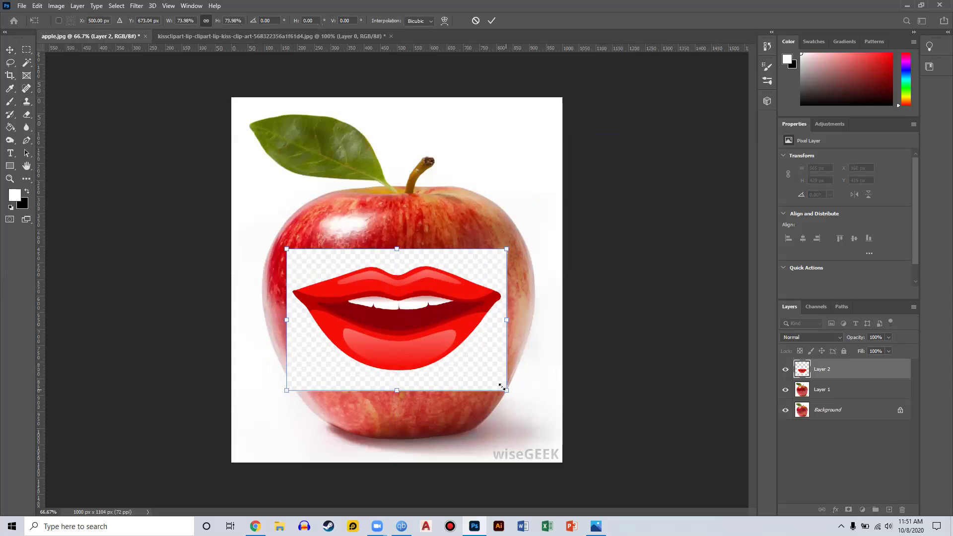
left_click_drag(501, 387, 498, 384)
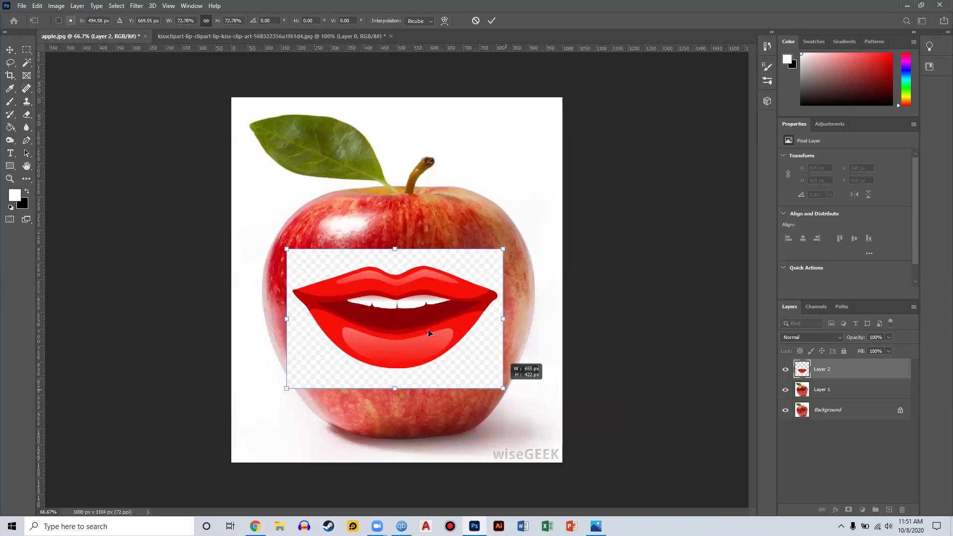
left_click_drag(430, 333, 437, 329)
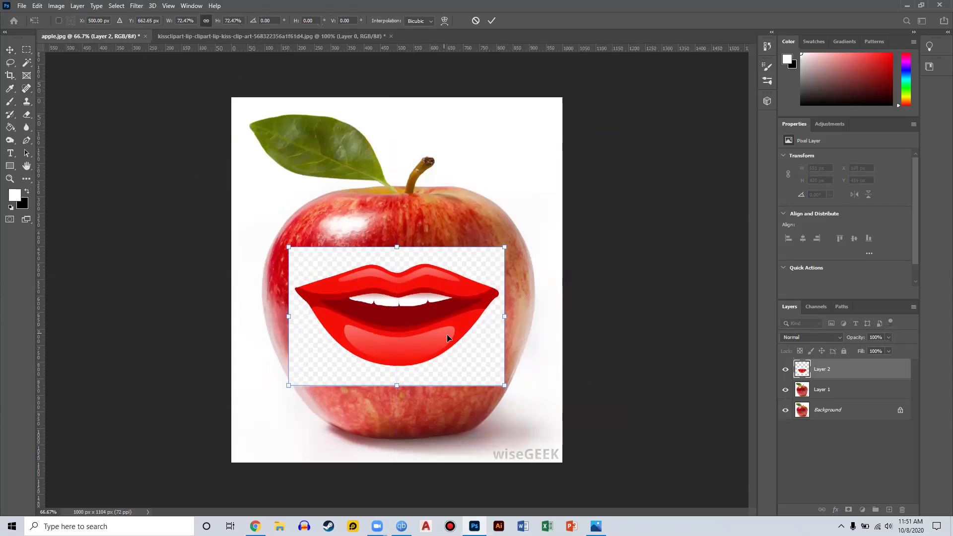
left_click(56, 6)
mouse_move(38, 6)
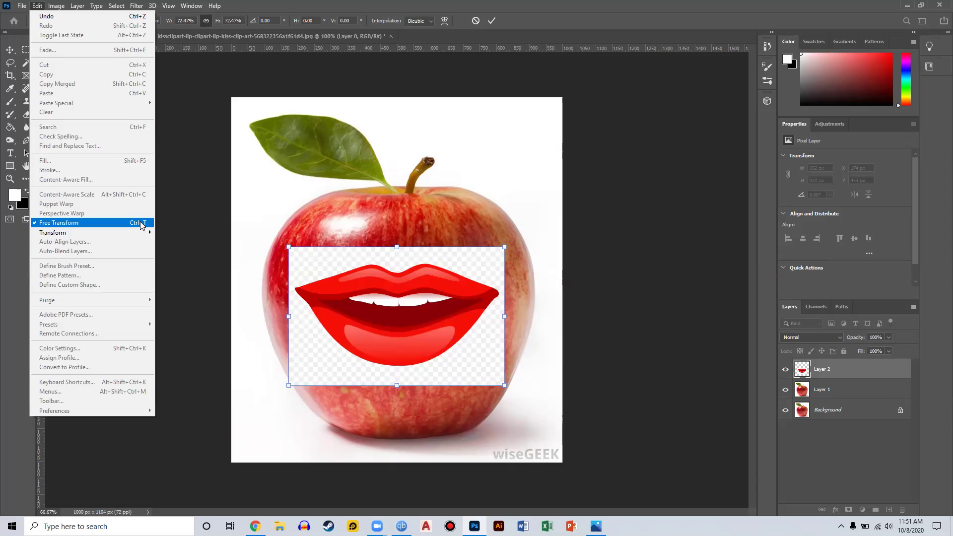
left_click(677, 207)
key("Return")
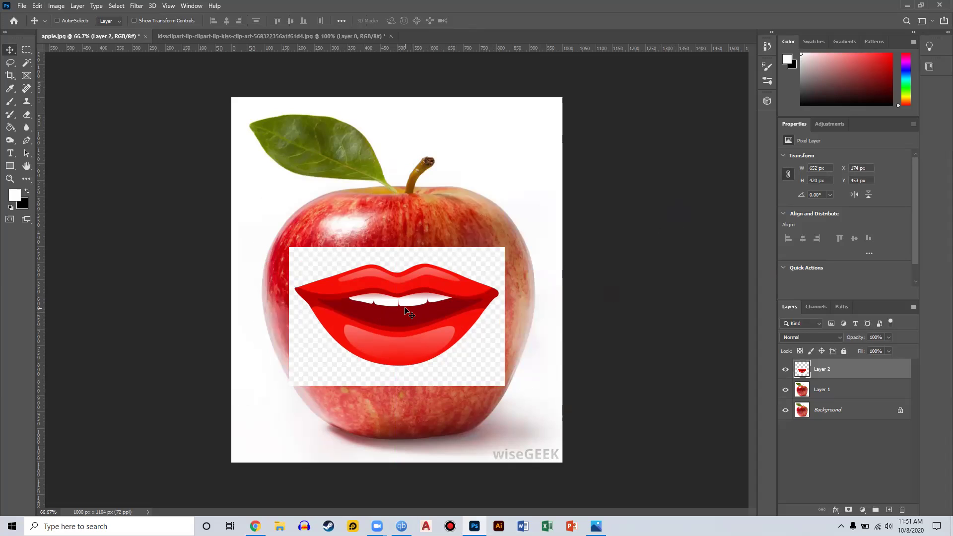
Scale the lips layer down by another Free Transform to about 88% (574 x 370 px), keeping it centred on the apple
left_click(56, 6)
mouse_move(37, 6)
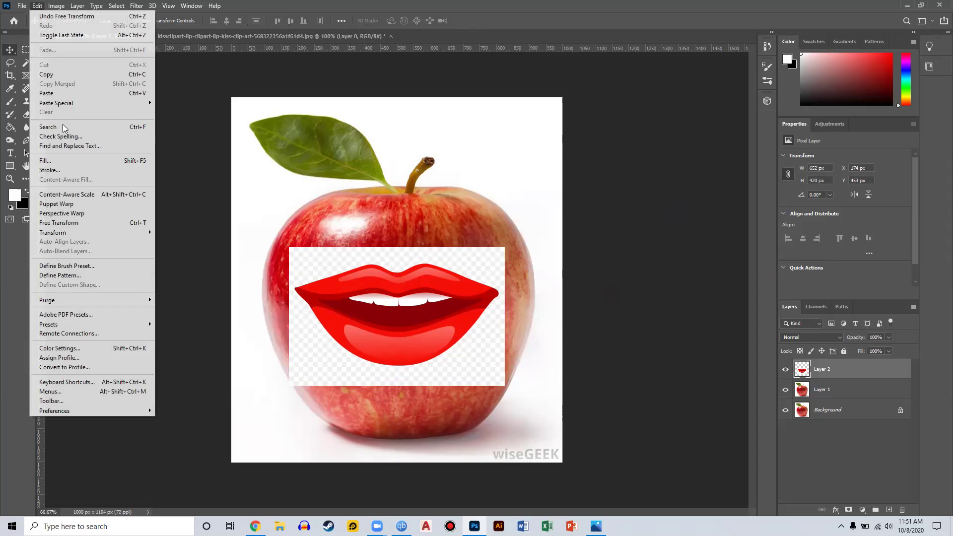
left_click(58, 224)
left_click_drag(506, 392, 472, 373)
mouse_move(388, 300)
left_mouse_down()
mouse_move(424, 310)
mouse_move(391, 302)
mouse_move(400, 302)
left_mouse_up()
left_click_drag(489, 369, 494, 371)
left_click_drag(456, 326, 450, 324)
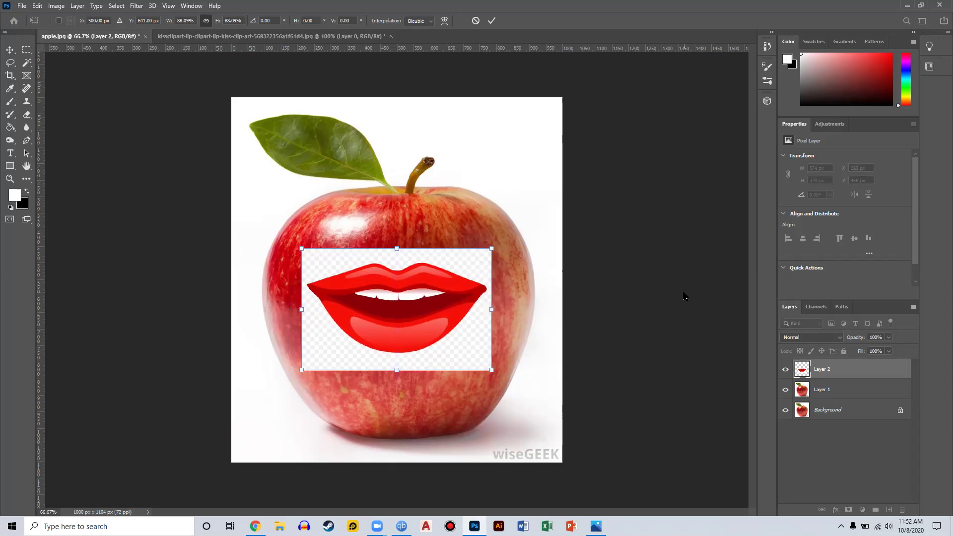
key("Return")
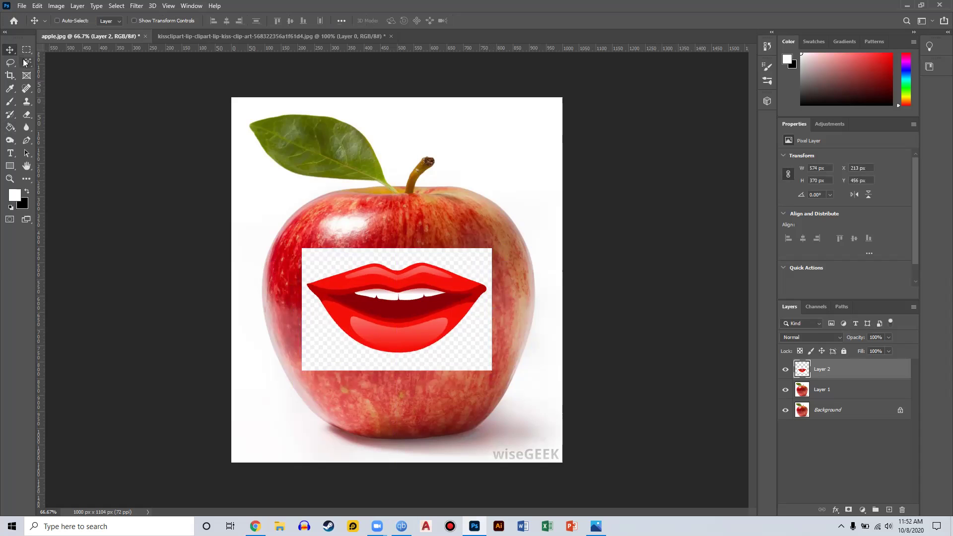
Reposition the lips layer at about Y 451 px with the transform controls shown, and hide the controls again
mouse_move(405, 301)
left_mouse_down()
mouse_move(434, 342)
mouse_move(405, 296)
left_mouse_up()
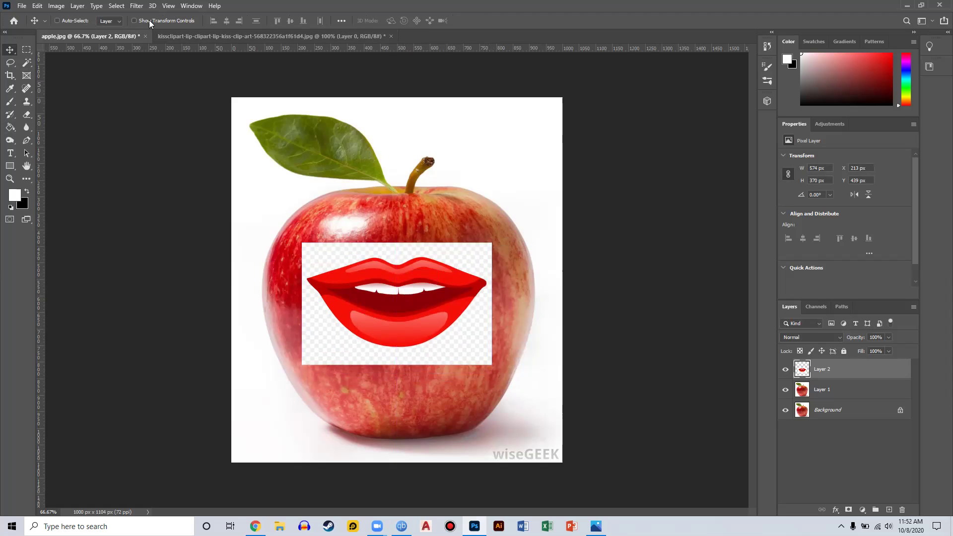
left_click(133, 20)
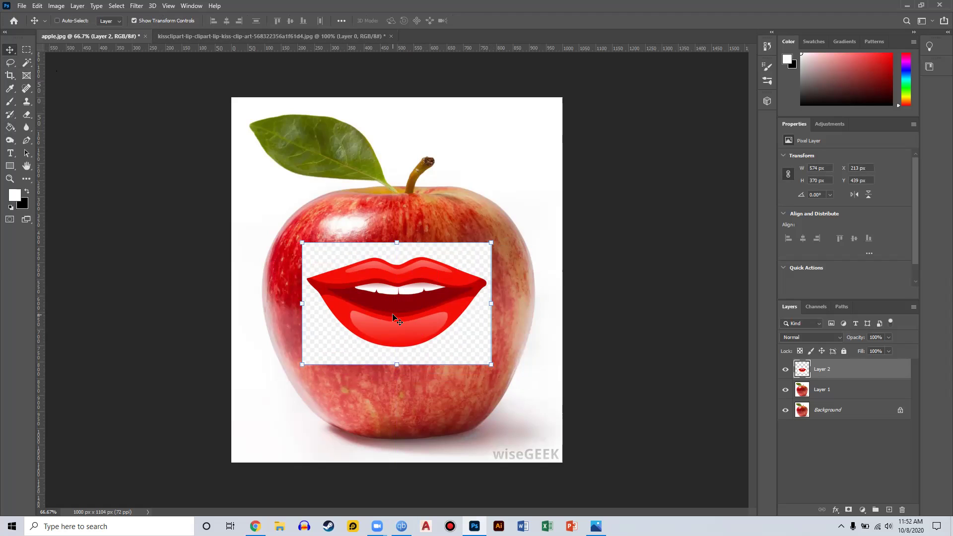
left_click_drag(412, 301, 416, 298)
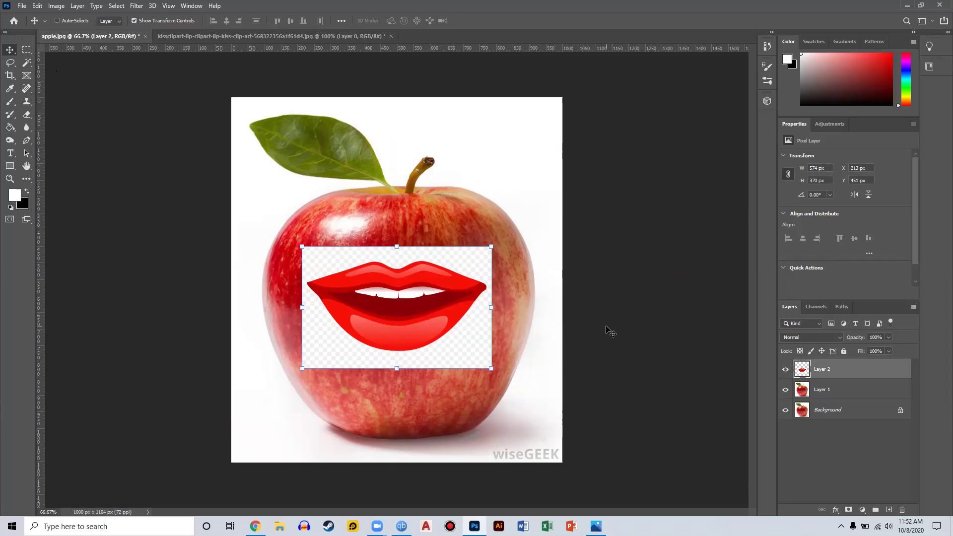
left_click(134, 21)
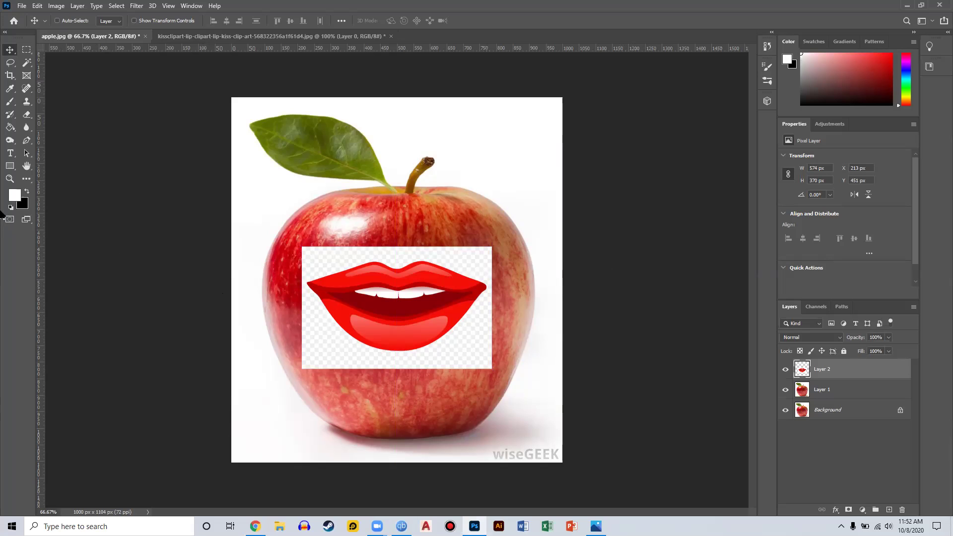
Add a layer mask to Layer 2 and ready the Brush tool with black as the foreground colour
left_click(10, 207)
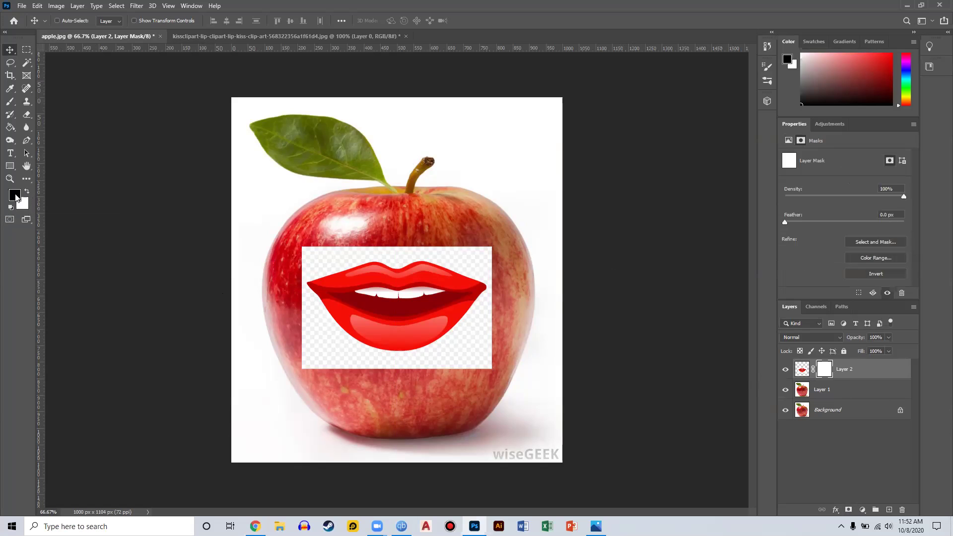
key("x")
key("x")
key("b")
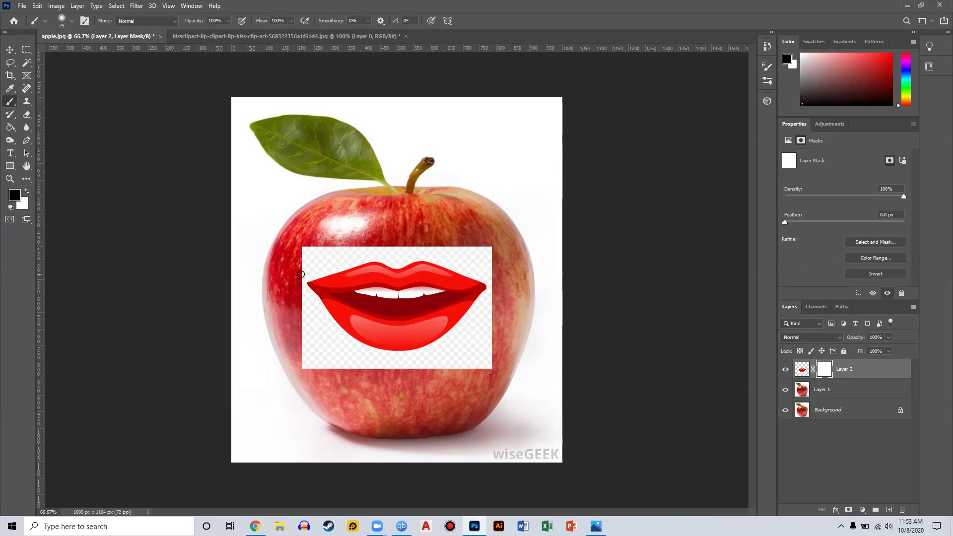
Paint black on Layer 2's mask with a 50 px brush to hide the background above the upper lip
key("ctrl+plus")
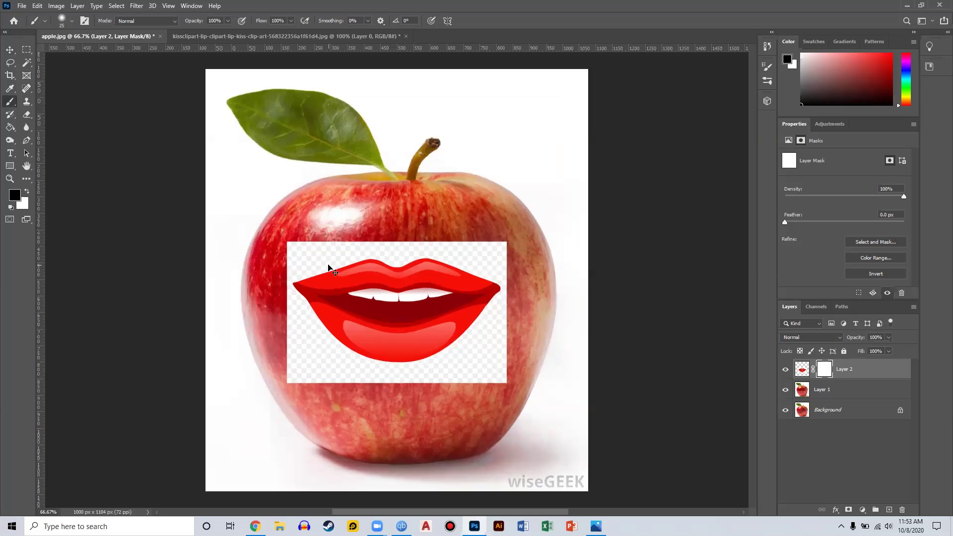
key("ctrl+plus")
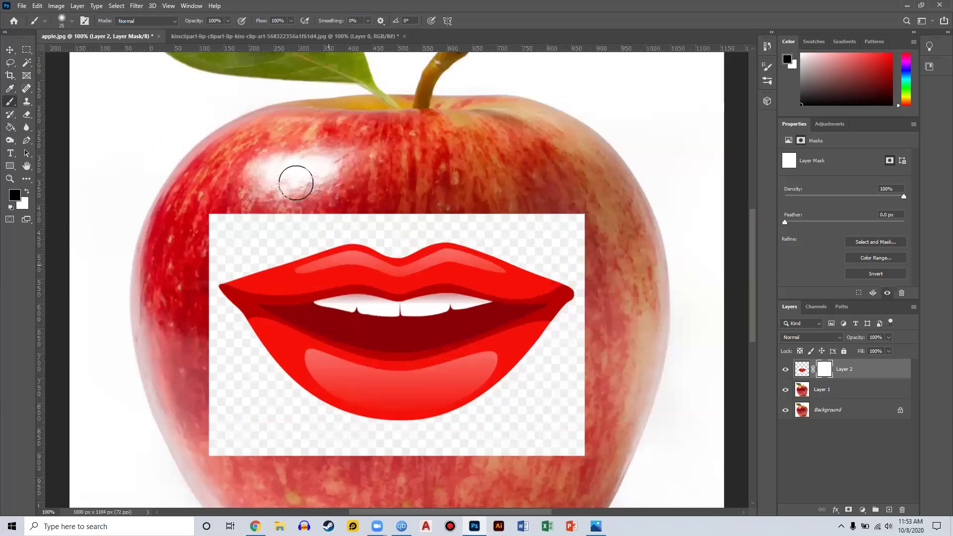
key("ctrl+plus")
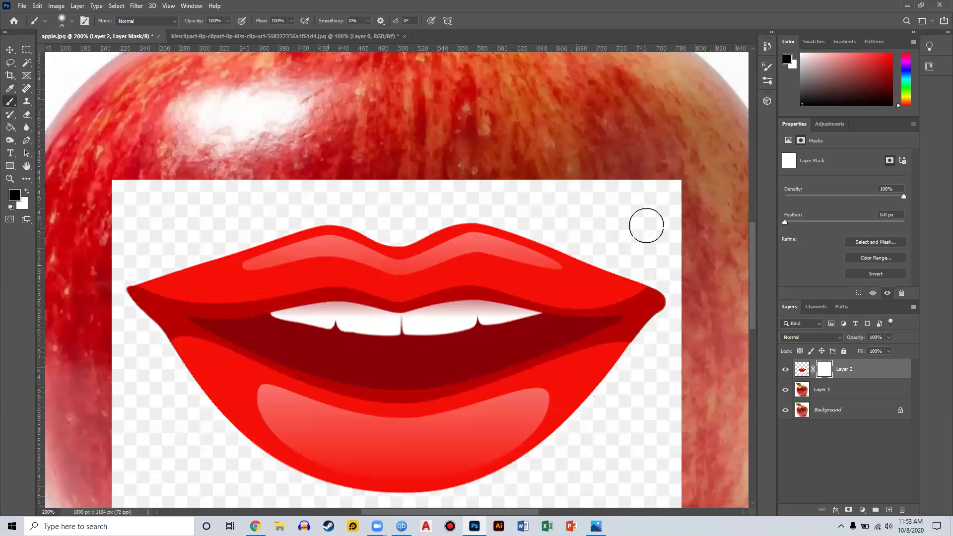
mouse_move(691, 266)
left_mouse_down()
mouse_move(645, 258)
mouse_move(533, 207)
mouse_move(446, 196)
mouse_move(187, 219)
mouse_move(95, 245)
left_mouse_up()
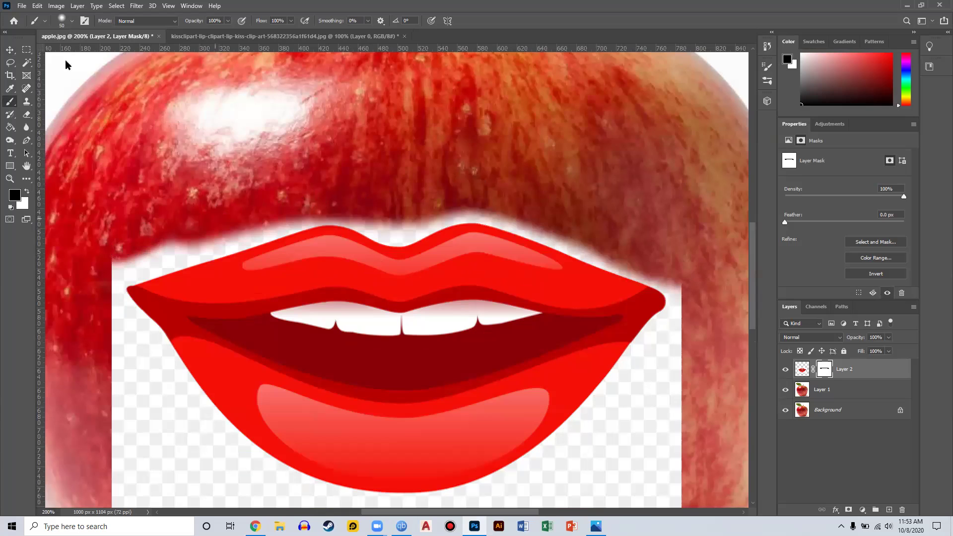
Paint the mask around the lips' left corner and along the lower lip's outline to hide the adjacent background
left_click(72, 21)
left_click(71, 21)
mouse_move(229, 226)
left_mouse_down()
mouse_move(145, 230)
mouse_move(121, 272)
mouse_move(117, 315)
mouse_move(138, 369)
mouse_move(174, 419)
mouse_move(213, 453)
mouse_move(309, 491)
mouse_move(397, 502)
mouse_move(536, 493)
mouse_move(694, 354)
left_mouse_up()
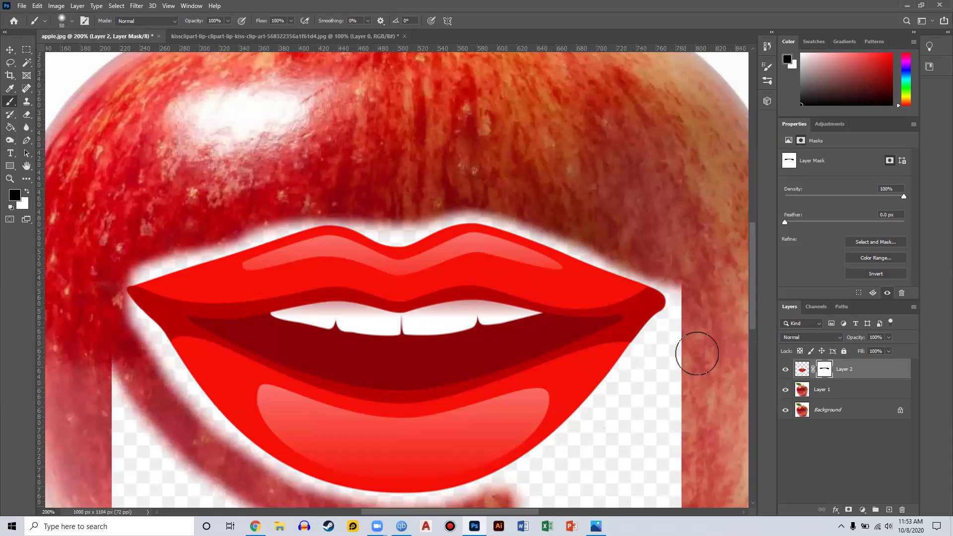
mouse_move(670, 422)
left_mouse_down()
mouse_move(685, 400)
mouse_move(690, 410)
left_mouse_up()
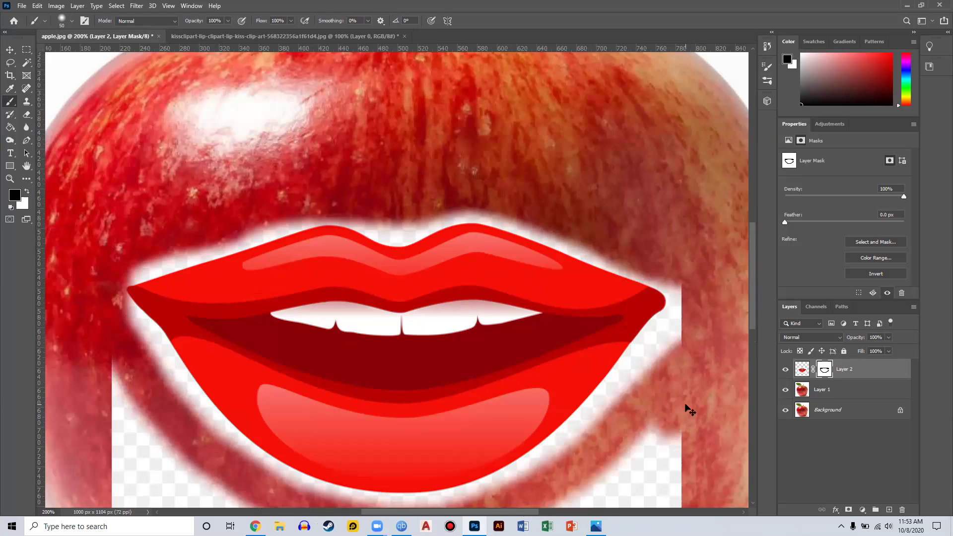
Enlarge the brush to 80 px and mask out the leftover background patches below the lips
key("bracketright")
key("bracketright")
key("bracketright")
key("bracketright")
key("ctrl+minus")
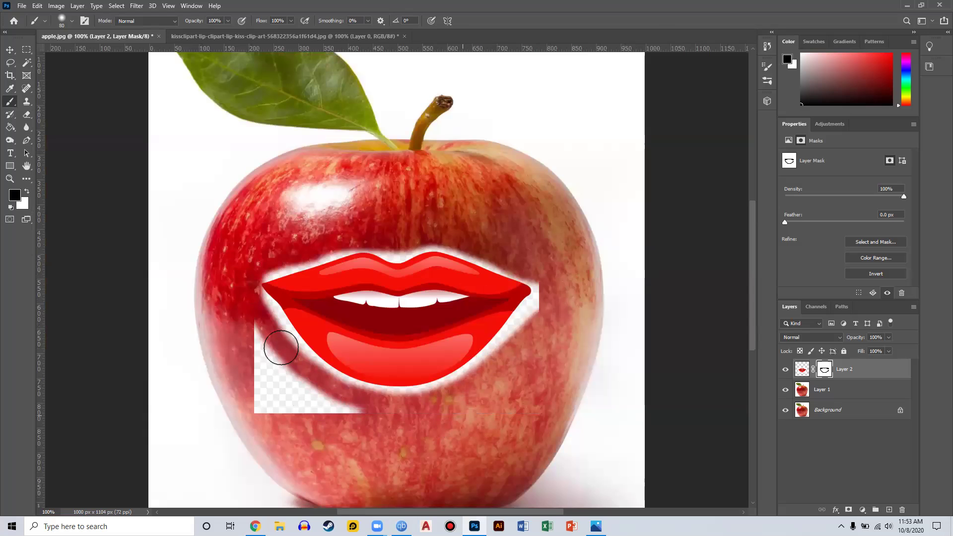
left_click_drag(281, 403, 261, 419)
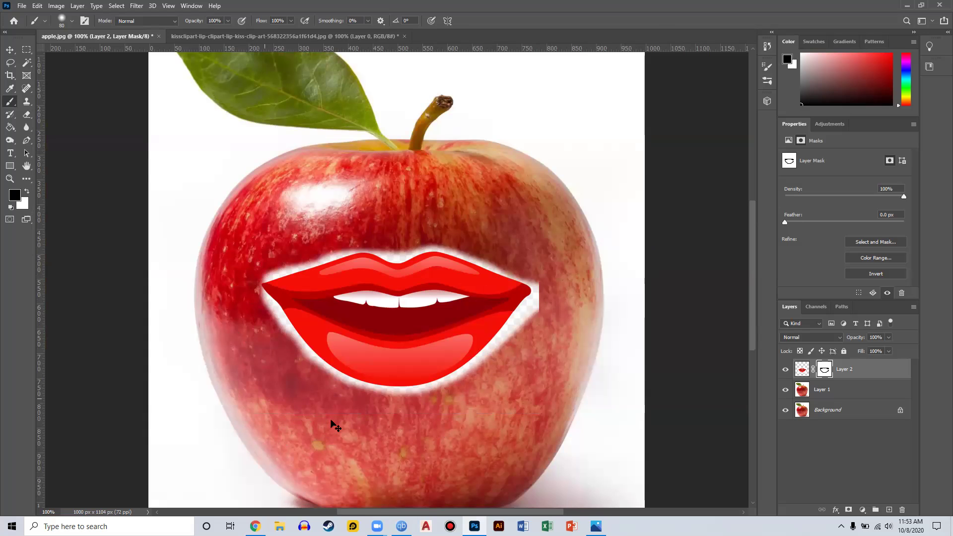
With a 50 px brush, mask the white fringe along the left half of the upper lip and around the lower lip's left and bottom edge
key("ctrl+plus")
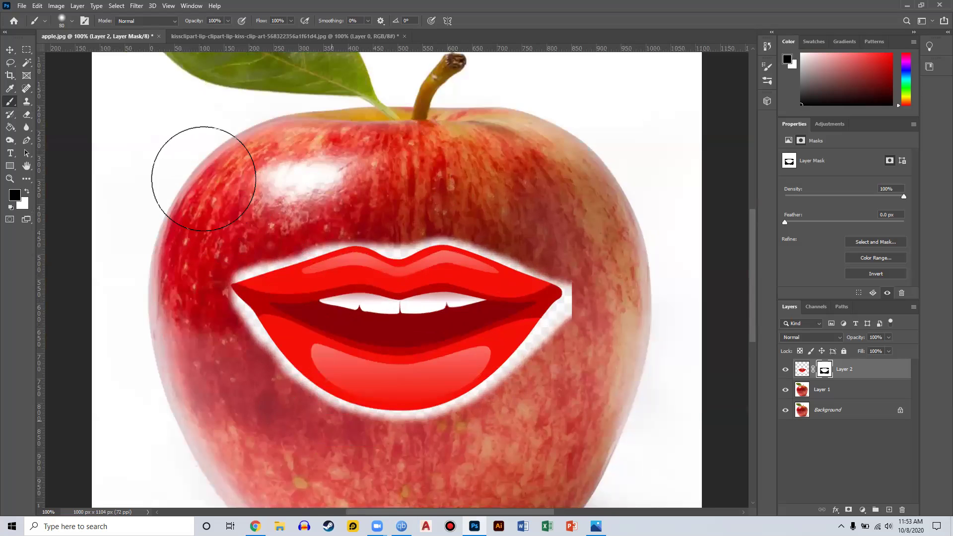
key("ctrl+plus")
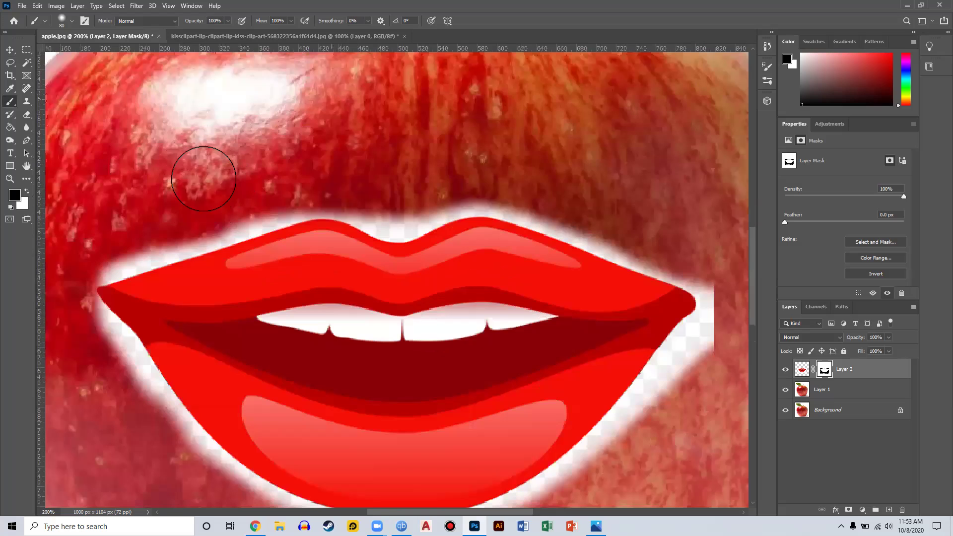
key("ctrl+plus")
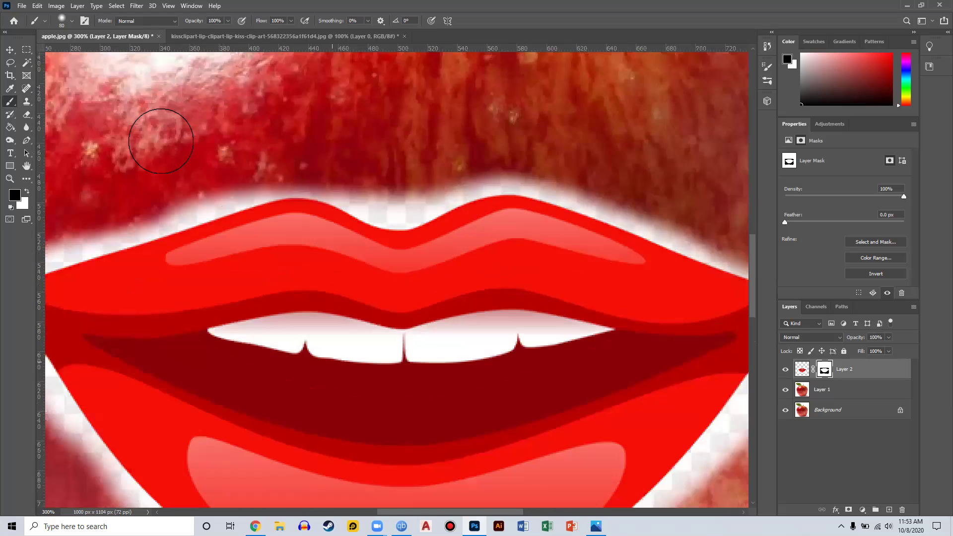
scroll(228, 119, "down", 3)
scroll(228, 120, "left", 4)
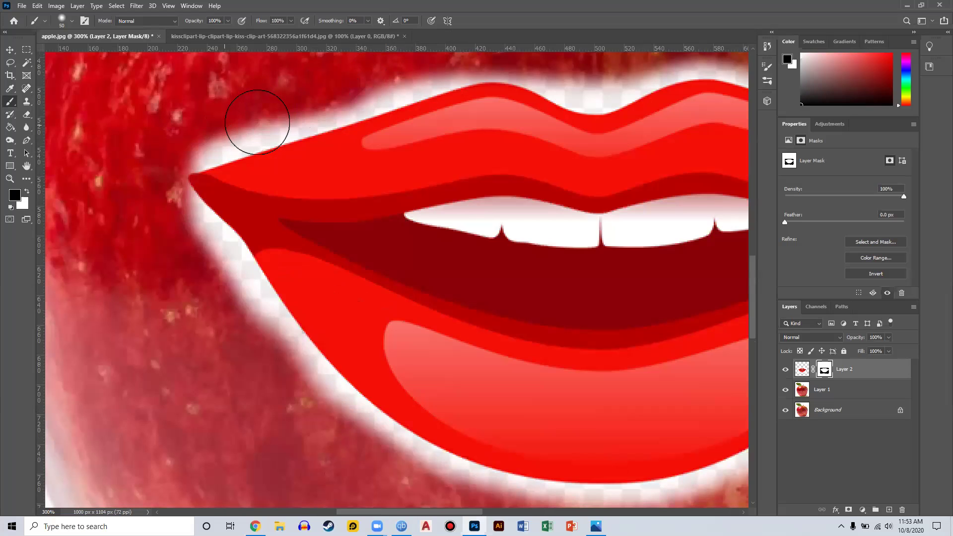
mouse_move(175, 214)
left_mouse_down()
mouse_move(219, 263)
mouse_move(275, 361)
mouse_move(358, 447)
mouse_move(437, 491)
left_mouse_up()
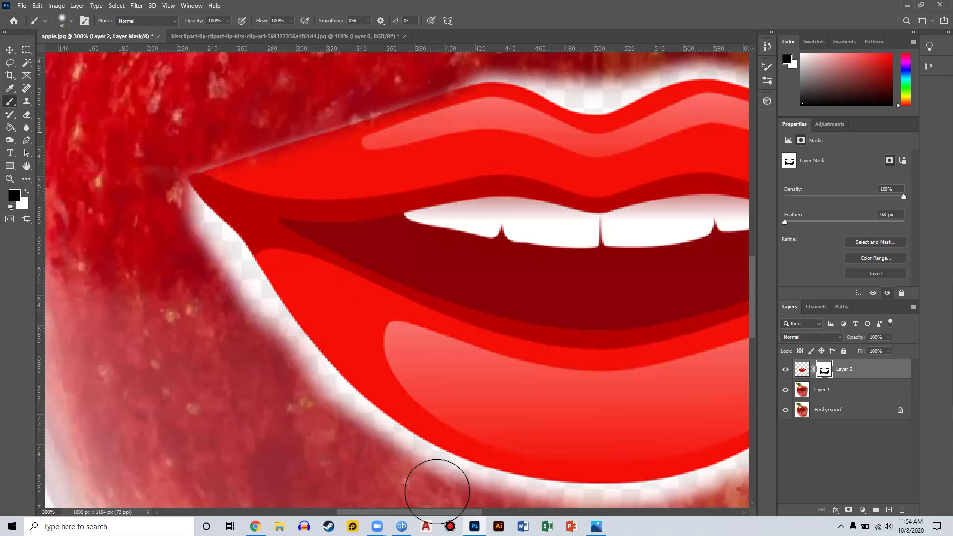
left_click_drag(321, 398, 183, 226)
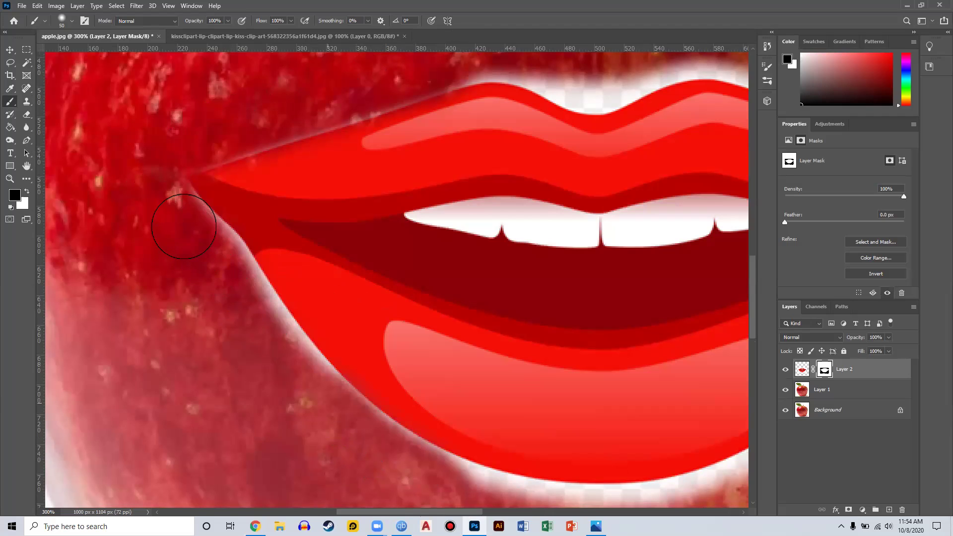
mouse_move(274, 339)
left_mouse_down()
mouse_move(347, 425)
mouse_move(474, 496)
left_mouse_up()
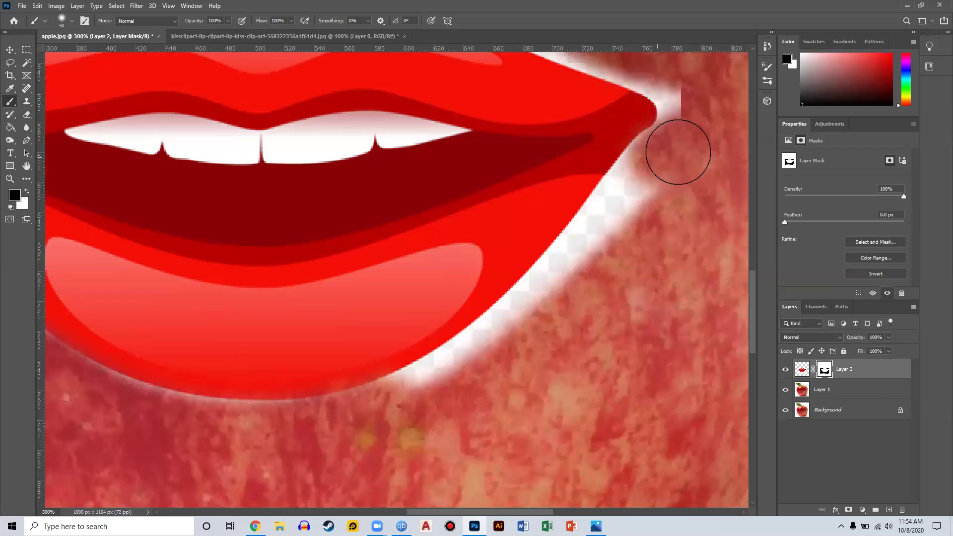
Mask the fringe along the lower lip's right edge and around the right corner, undoing the stroke that cuts into the corner
left_click_drag(678, 148, 646, 163)
mouse_move(626, 198)
left_mouse_down()
mouse_move(505, 339)
mouse_move(368, 419)
mouse_move(263, 427)
mouse_move(103, 411)
mouse_move(63, 379)
mouse_move(132, 411)
mouse_move(209, 428)
mouse_move(298, 430)
mouse_move(372, 418)
mouse_move(494, 345)
mouse_move(589, 252)
mouse_move(686, 128)
mouse_move(688, 110)
mouse_move(659, 68)
left_mouse_up()
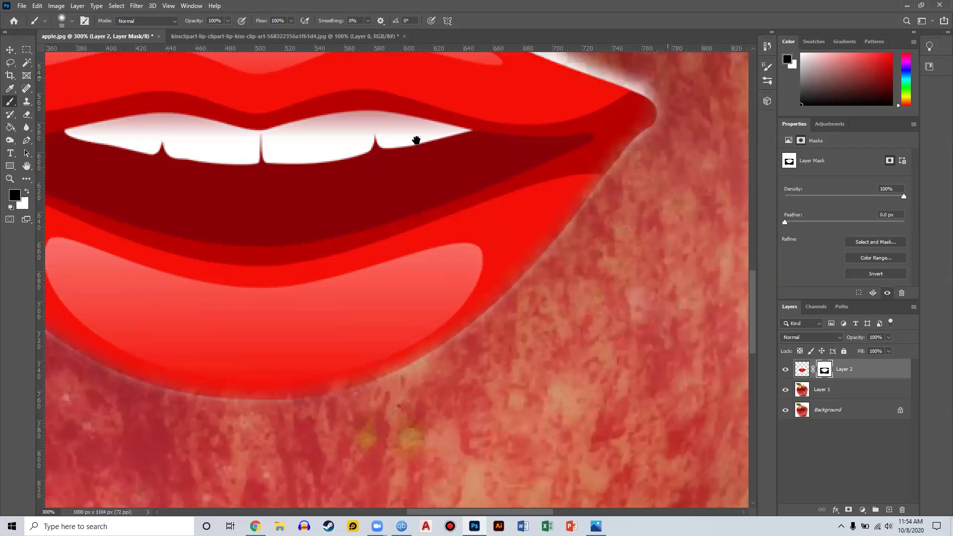
left_click_drag(476, 265, 491, 290)
scroll(466, 248, "right", 5)
scroll(466, 248, "up", 3)
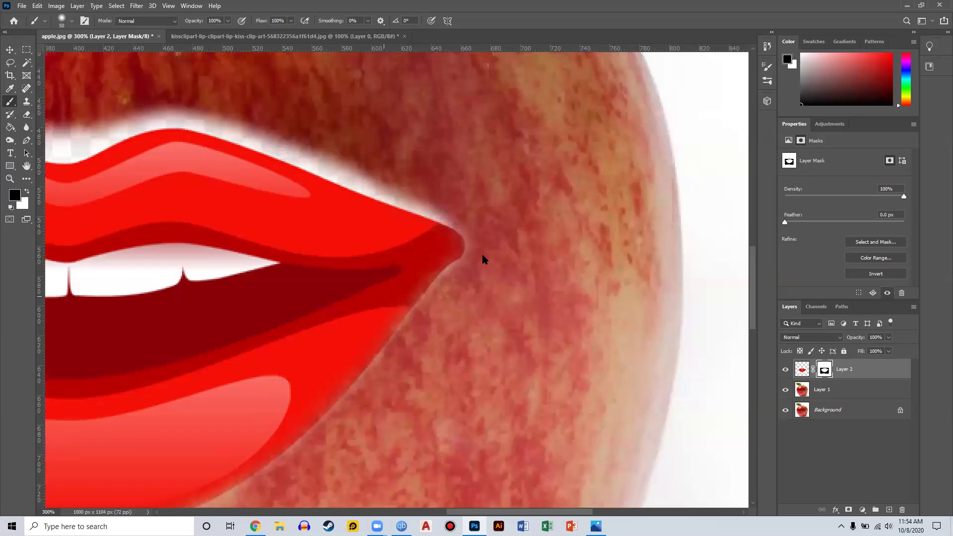
scroll(501, 281, "right", 1)
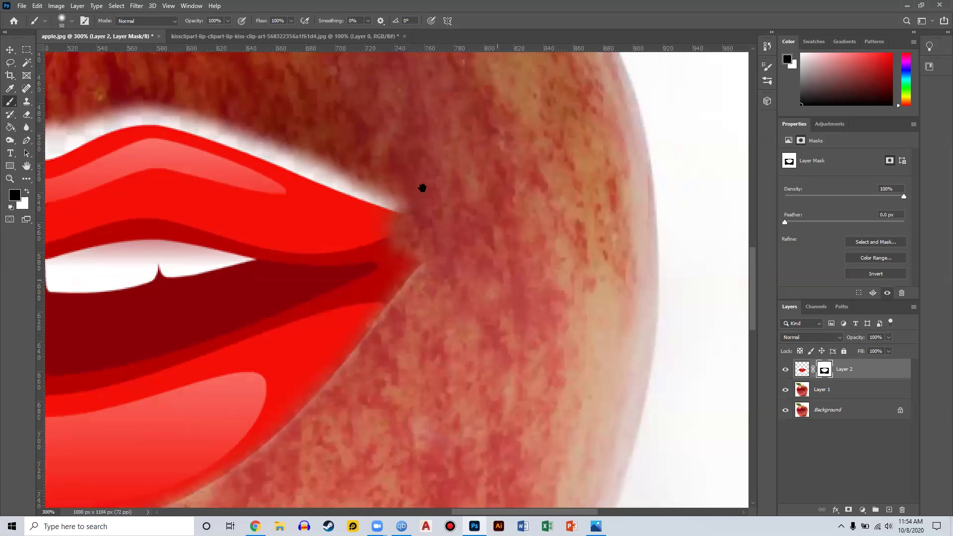
key("ctrl+z")
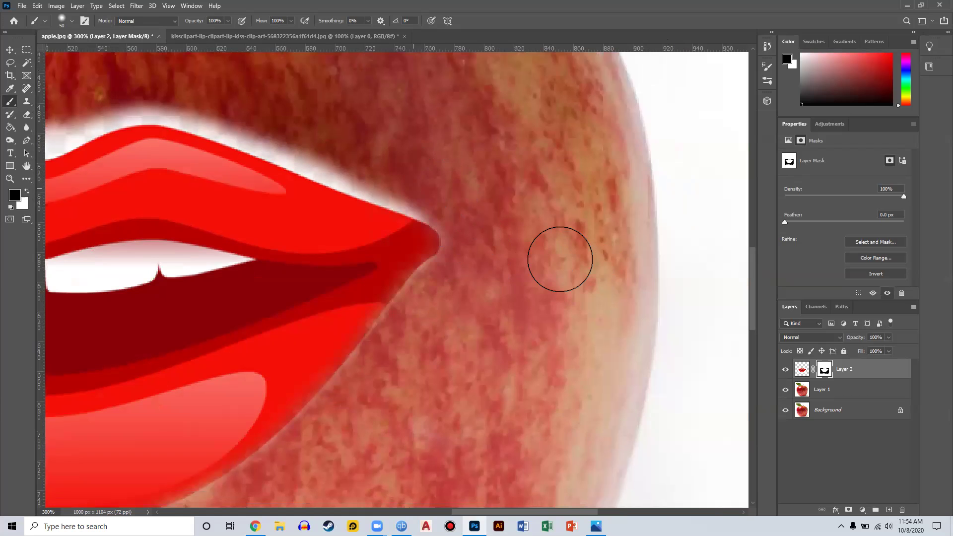
Mask the white fringe along the upper lip's edge from the right corner across the central dip
scroll(496, 238, "left", 5)
scroll(496, 238, "up", 3)
mouse_move(492, 236)
left_mouse_down()
mouse_move(432, 206)
mouse_move(292, 169)
left_mouse_up()
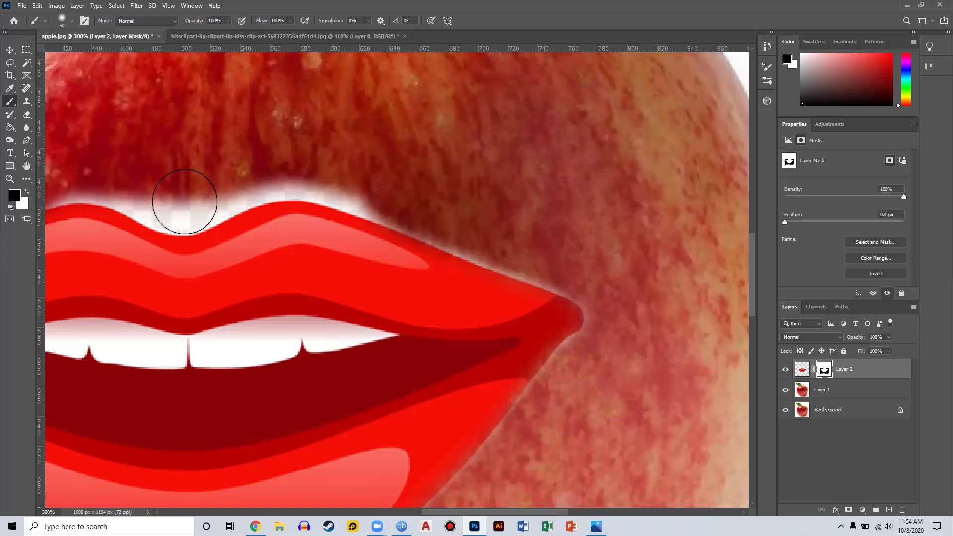
mouse_move(185, 201)
left_mouse_down()
mouse_move(163, 203)
mouse_move(112, 178)
left_mouse_up()
Reduce the brush to 20 px and mask the thin halo along the upper lip's left slope and central dip
key("bracketleft")
key("bracketleft")
key("bracketleft")
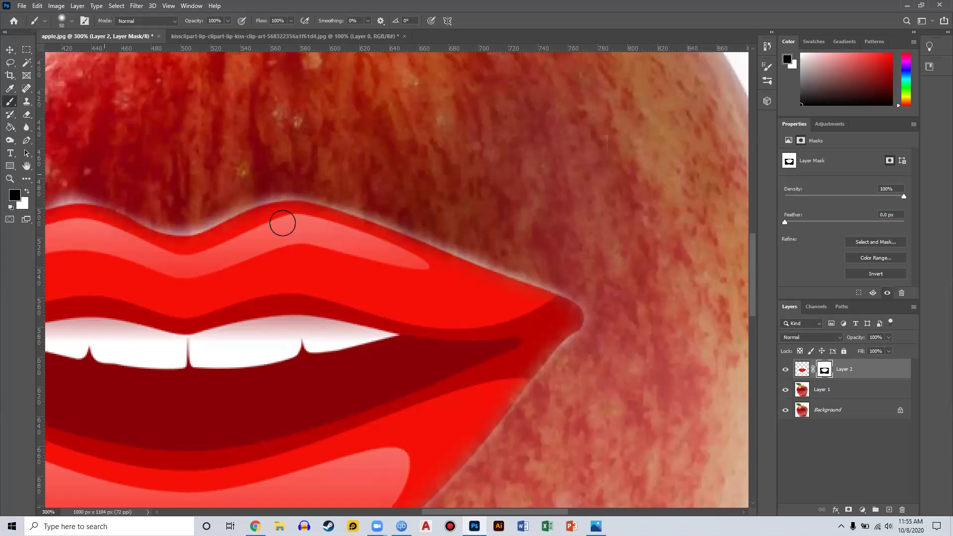
scroll(282, 223, "left", 1)
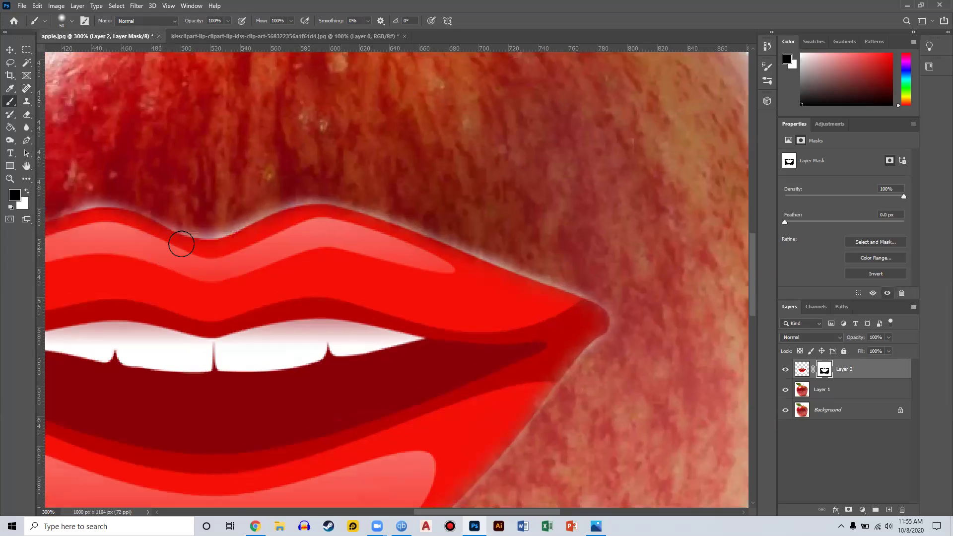
scroll(282, 209, "left", 10)
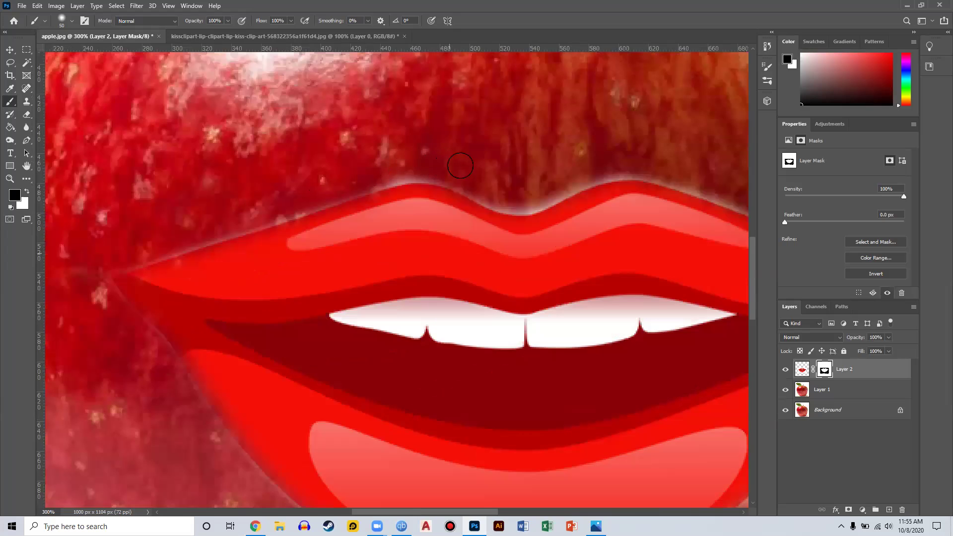
scroll(472, 170, "left", 1)
mouse_move(509, 188)
left_mouse_down()
mouse_move(545, 196)
mouse_move(593, 175)
left_mouse_up()
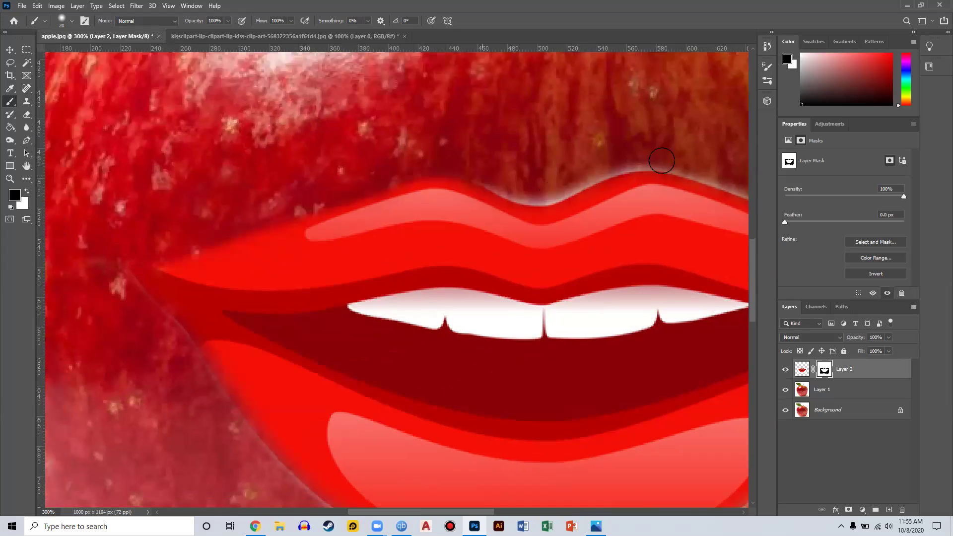
left_click_drag(693, 166, 734, 183)
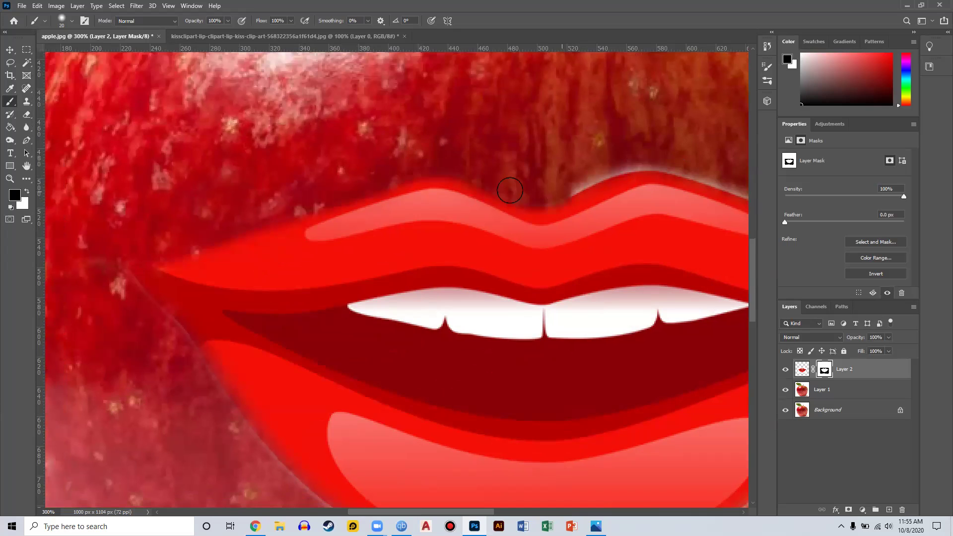
Mask the remaining halo along the upper lip's right slope, around the right corner and down the adjoining lower edge
key("space")
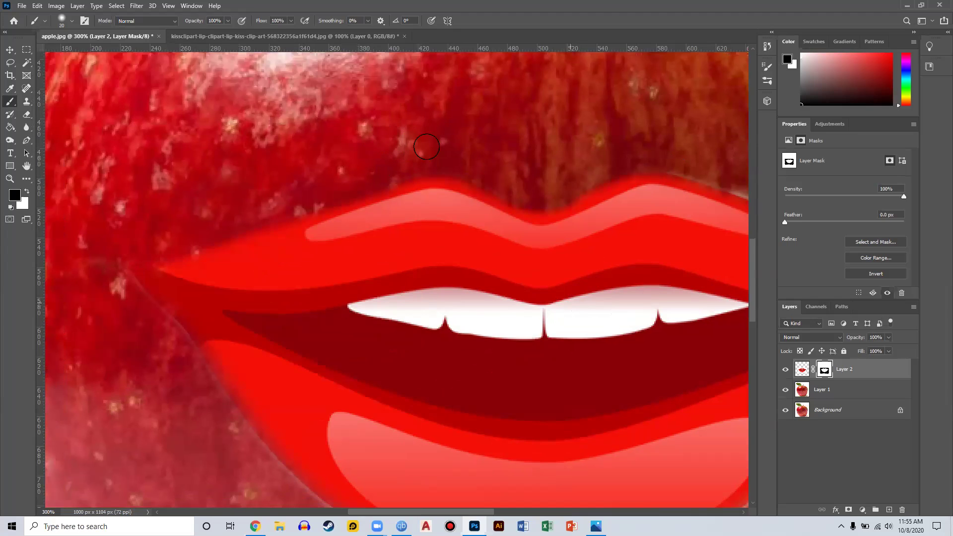
scroll(478, 167, "right", 5)
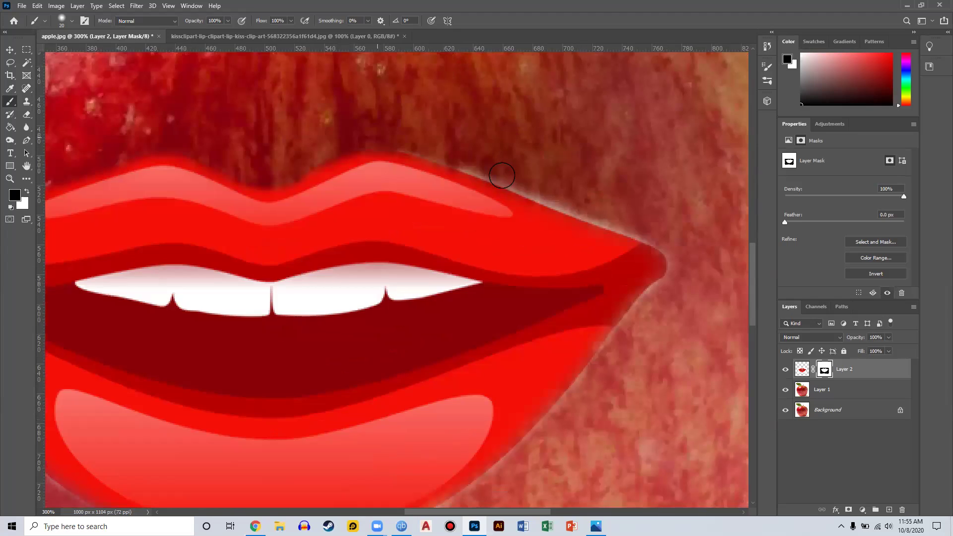
mouse_move(541, 192)
left_mouse_down()
mouse_move(657, 239)
mouse_move(680, 264)
mouse_move(628, 221)
mouse_move(530, 190)
left_mouse_up()
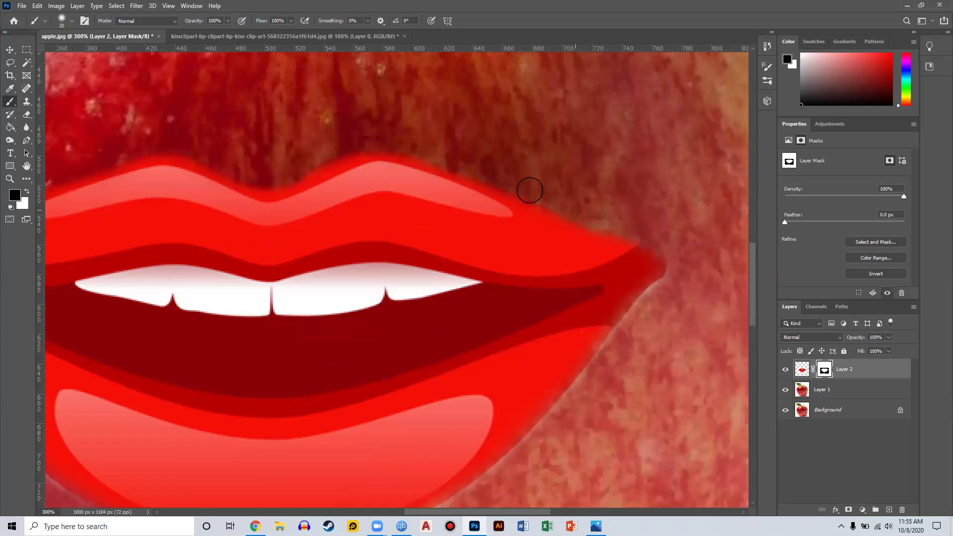
mouse_move(622, 243)
left_mouse_down()
mouse_move(686, 277)
mouse_move(677, 270)
mouse_move(560, 409)
left_mouse_up()
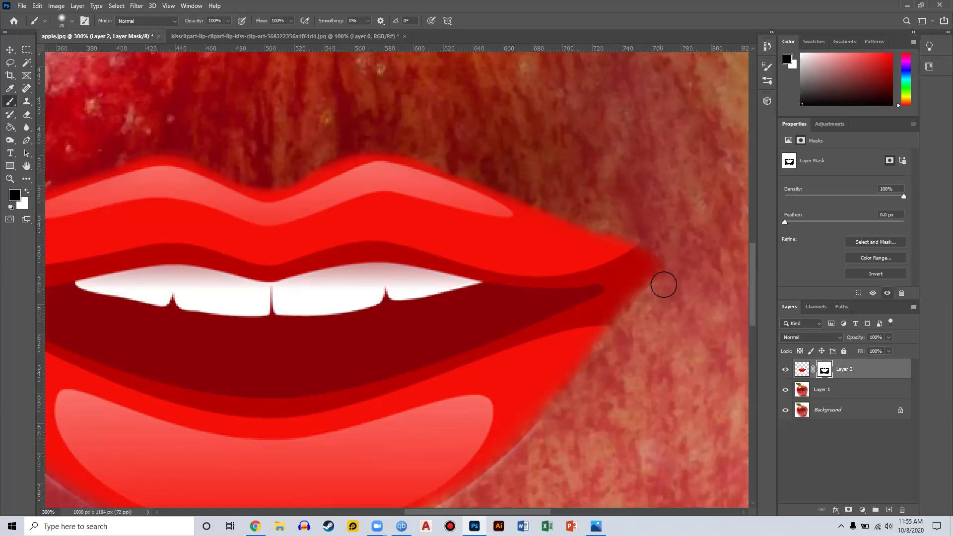
left_click_drag(646, 306, 581, 385)
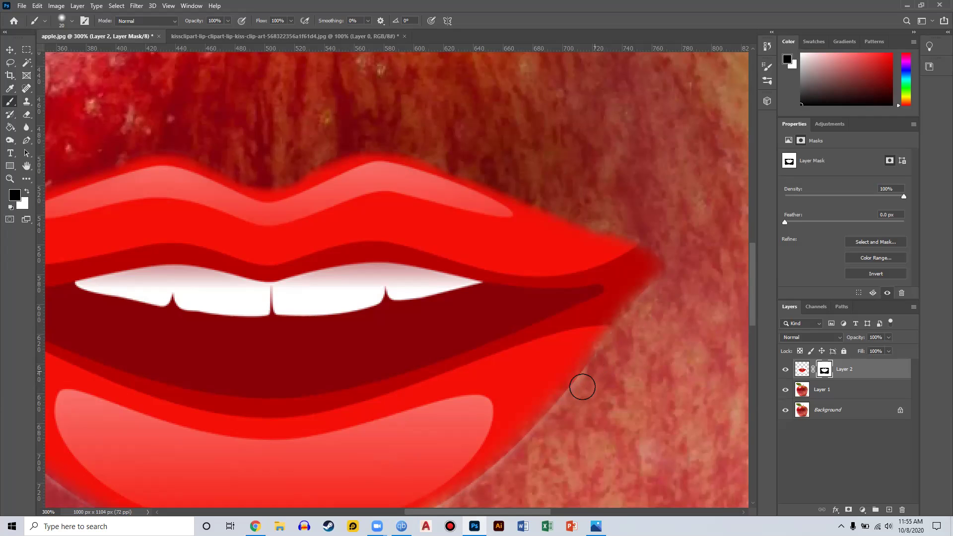
Reduce the brush to 15 px and mask the remaining halo along the whole lower lip up to the left corner
key("bracketleft")
scroll(623, 269, "down", 3)
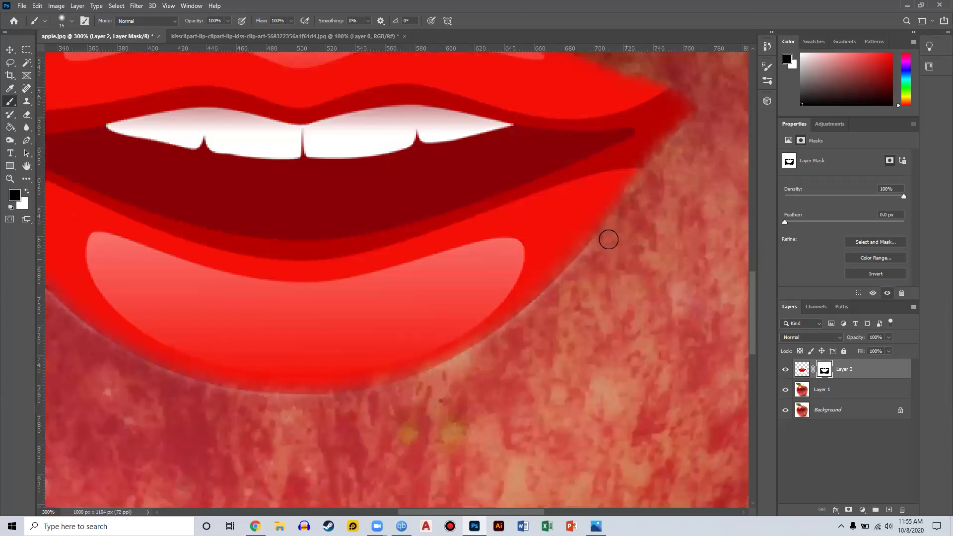
mouse_move(566, 275)
left_mouse_down()
mouse_move(460, 362)
mouse_move(341, 400)
mouse_move(260, 404)
mouse_move(323, 402)
mouse_move(196, 388)
mouse_move(118, 359)
mouse_move(65, 317)
left_mouse_up()
scroll(423, 369, "left", 5)
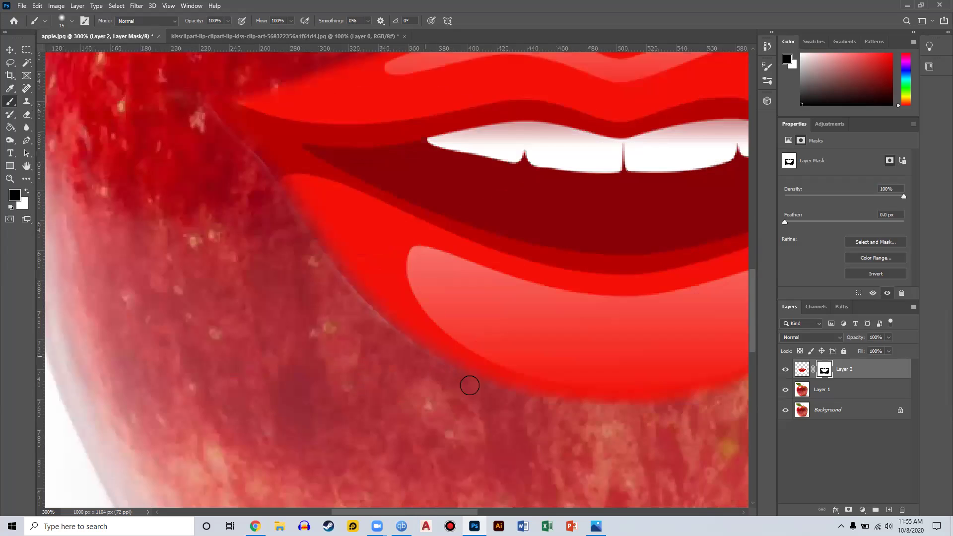
left_click_drag(389, 336, 206, 112)
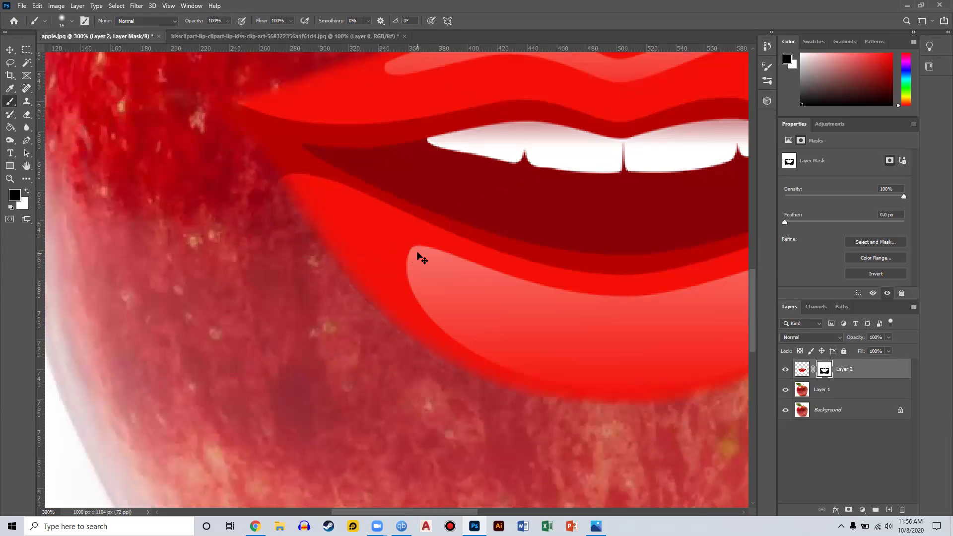
Delete the Background layer, leaving Layer 1 and the masked lips layer
key("ctrl+1")
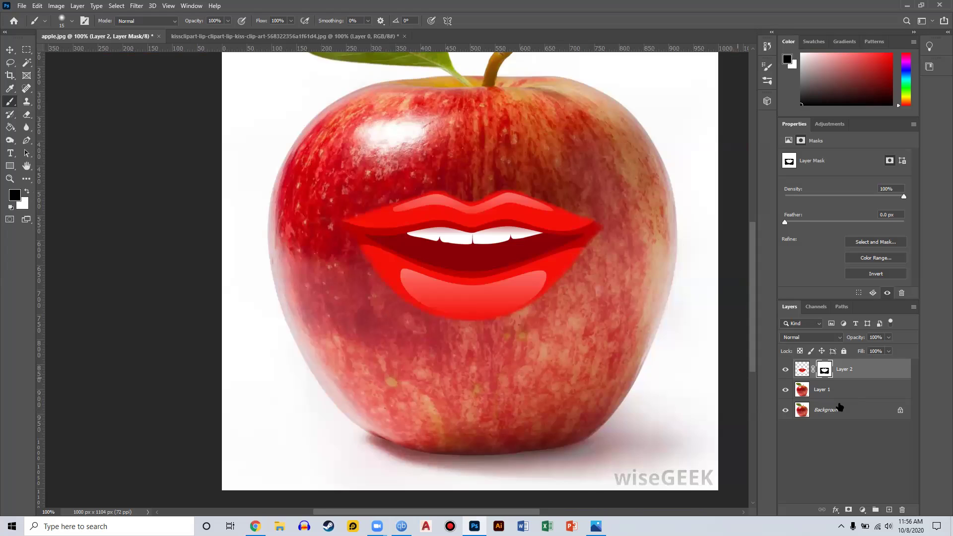
left_click(850, 414)
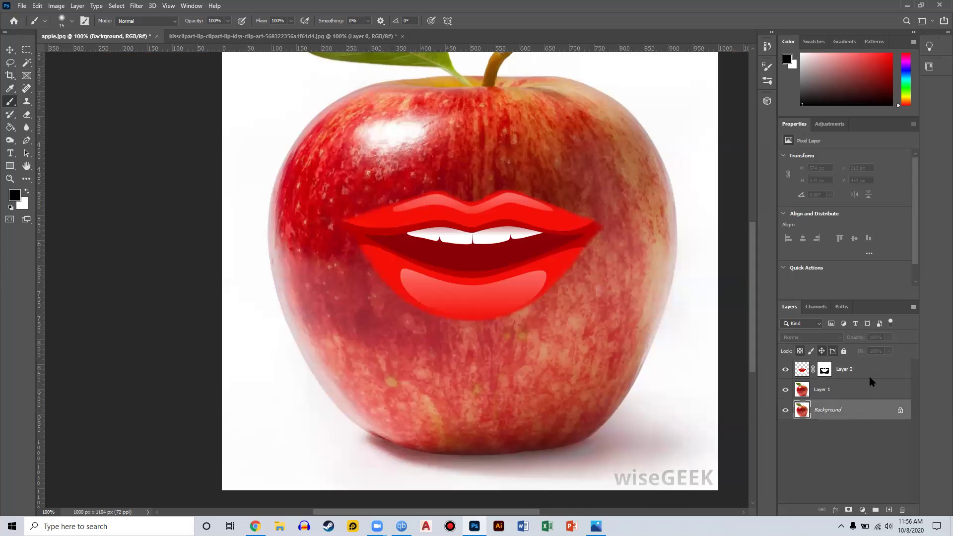
right_click(872, 381)
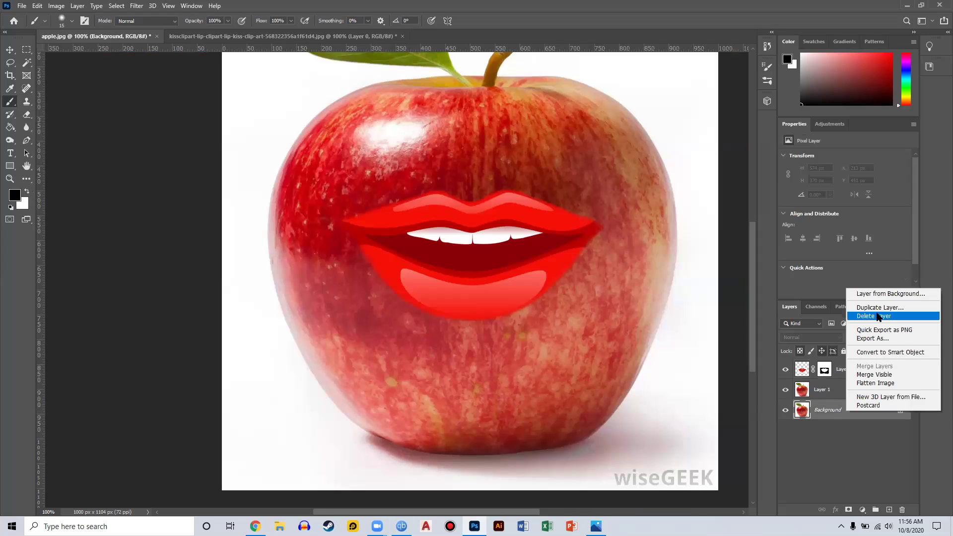
key("Return")
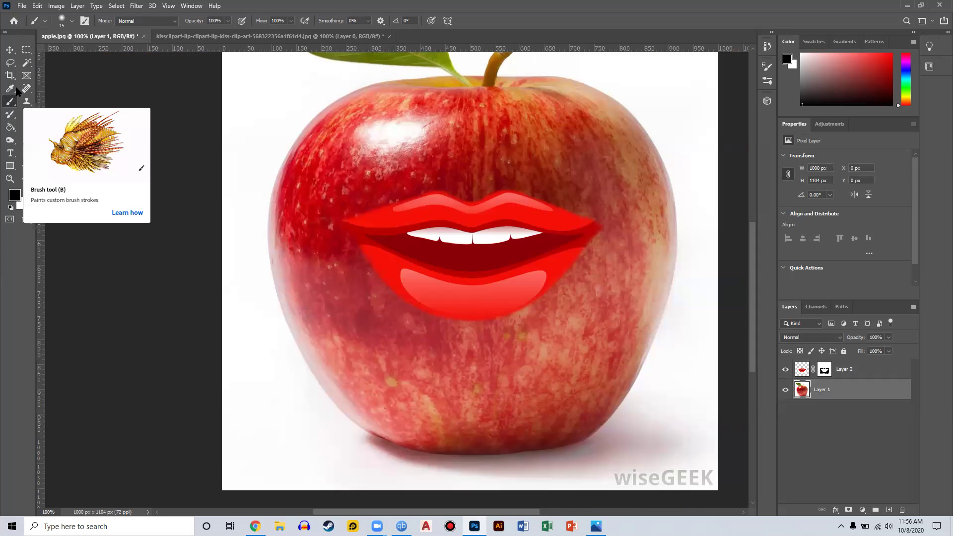
Paint over the wiseGEEK watermark on Layer 1 with the Spot Healing Brush
left_click(26, 88)
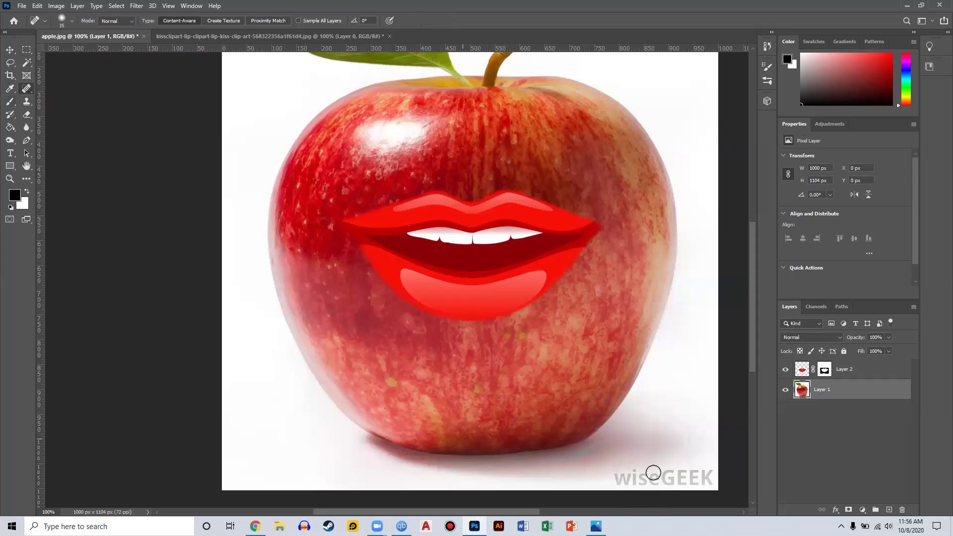
left_click_drag(708, 478, 614, 481)
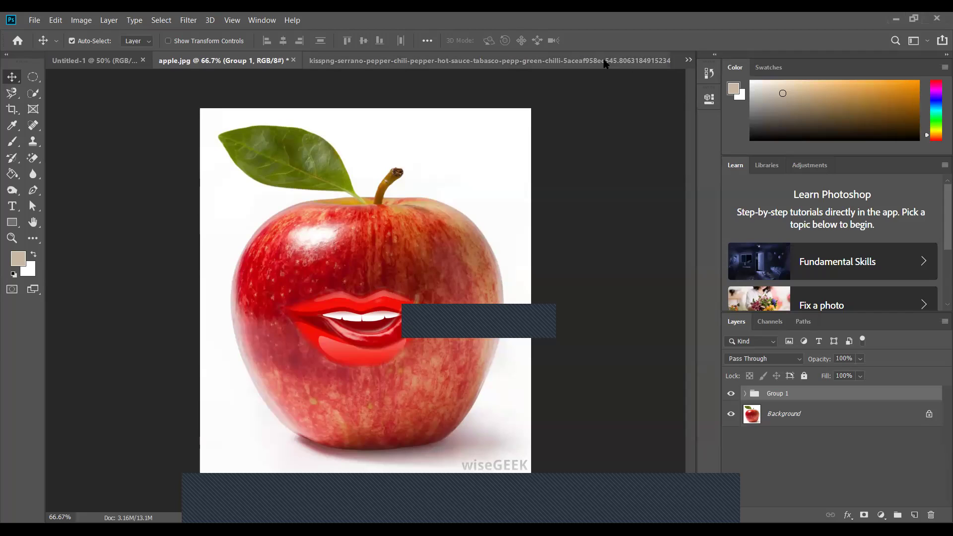
Close the chili pepper image without saving its changes and return to apple.jpg
left_click(605, 62)
left_click(661, 60)
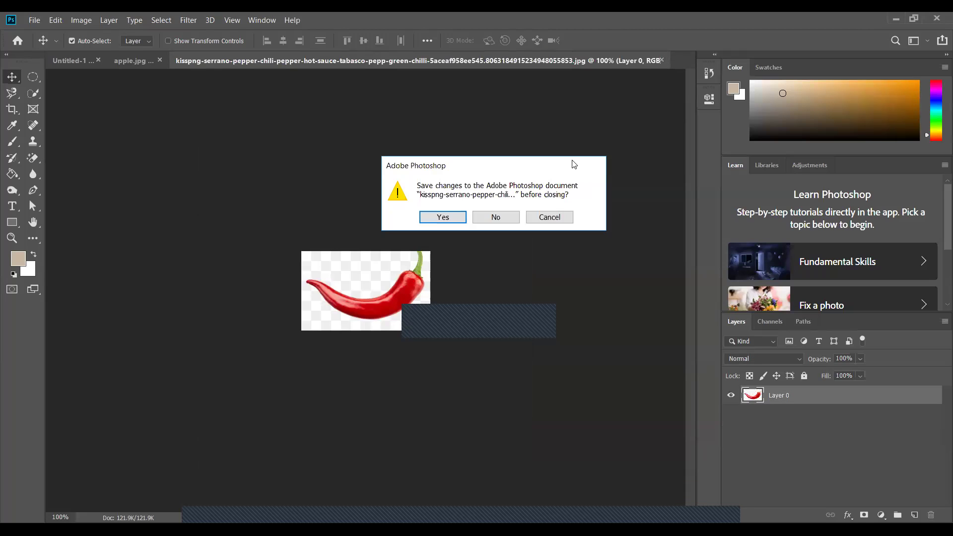
left_click(493, 217)
left_click(149, 66)
left_click(272, 66)
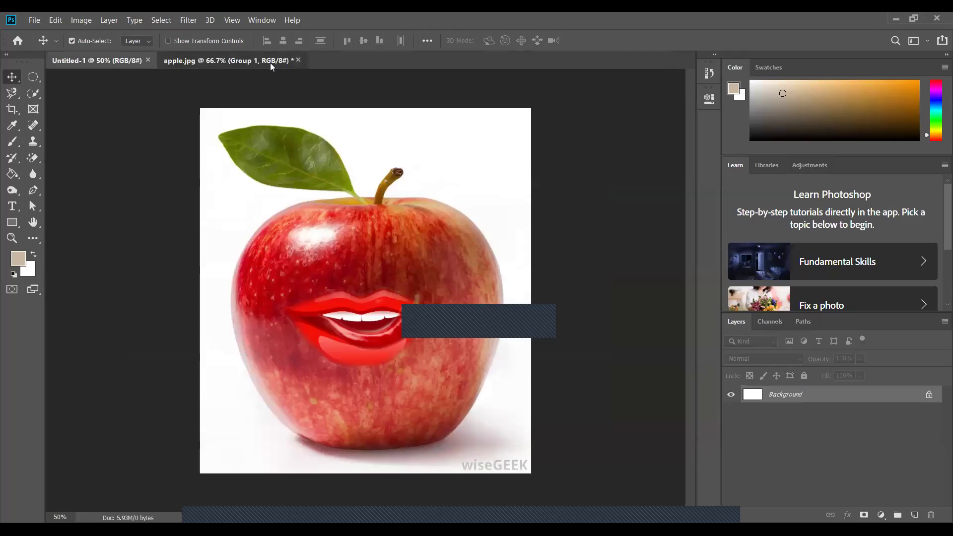
left_click(37, 19)
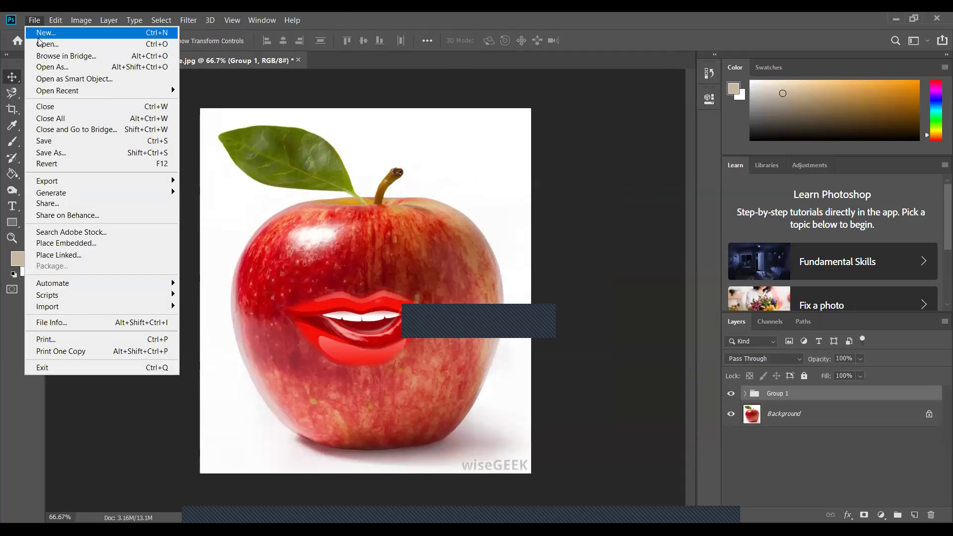
left_click(40, 43)
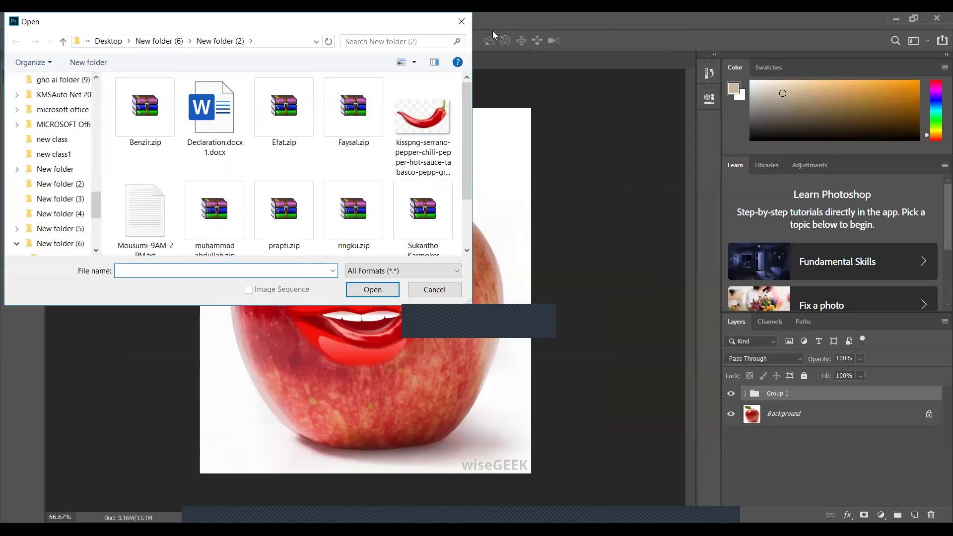
left_click(462, 21)
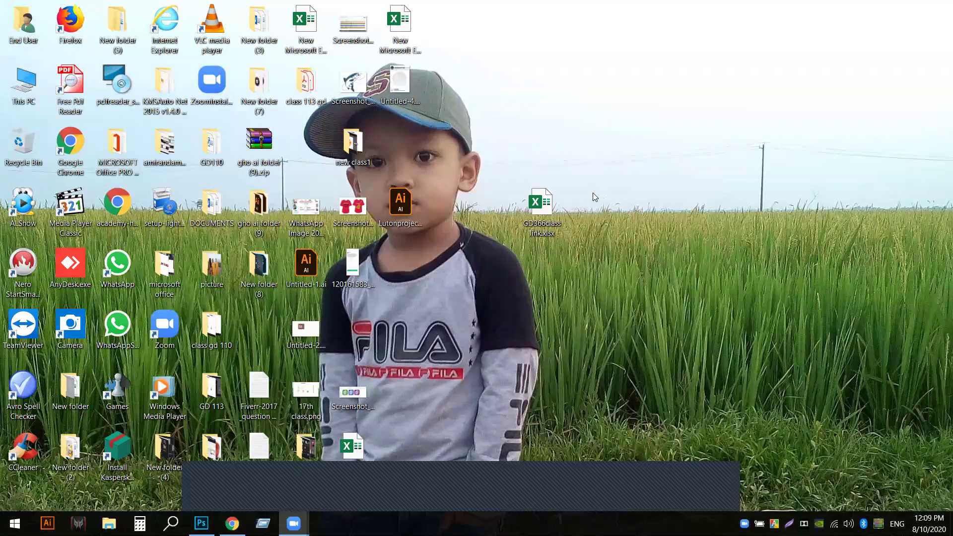
Open This PC from the desktop and delete luton.png from the network locations
double_click(19, 88)
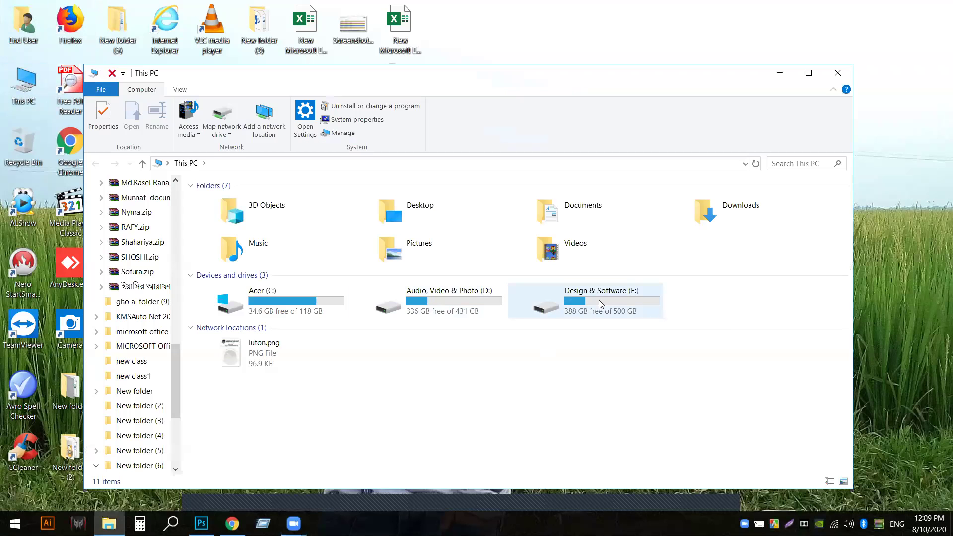
right_click(254, 369)
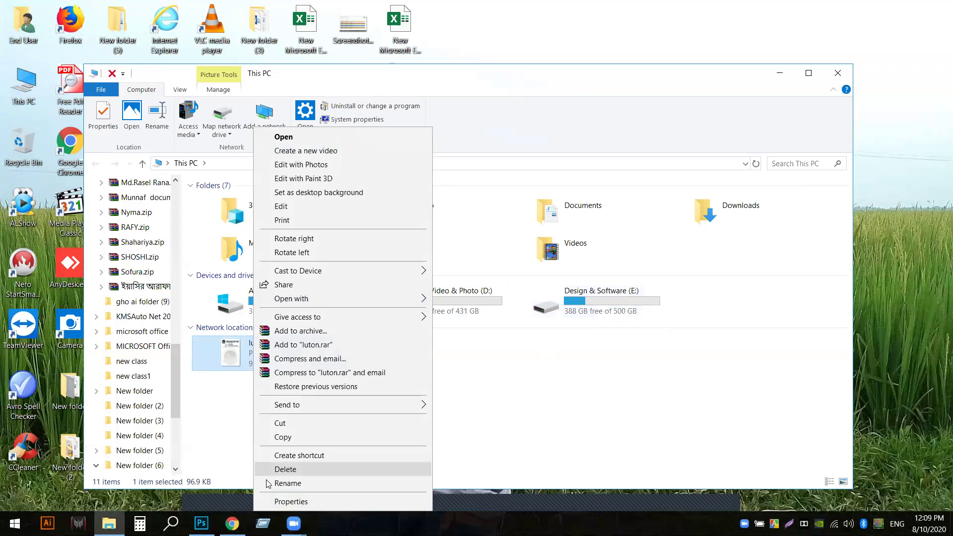
left_click(288, 469)
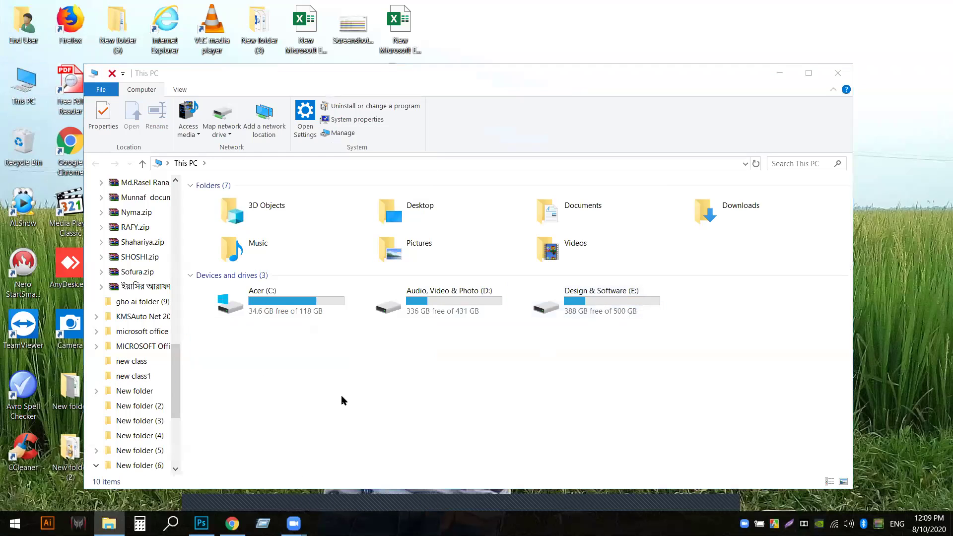
Look for mockup files on the Design & Software (E:) drive in the M0ckup file, mockup and New folder folders
double_click(611, 303)
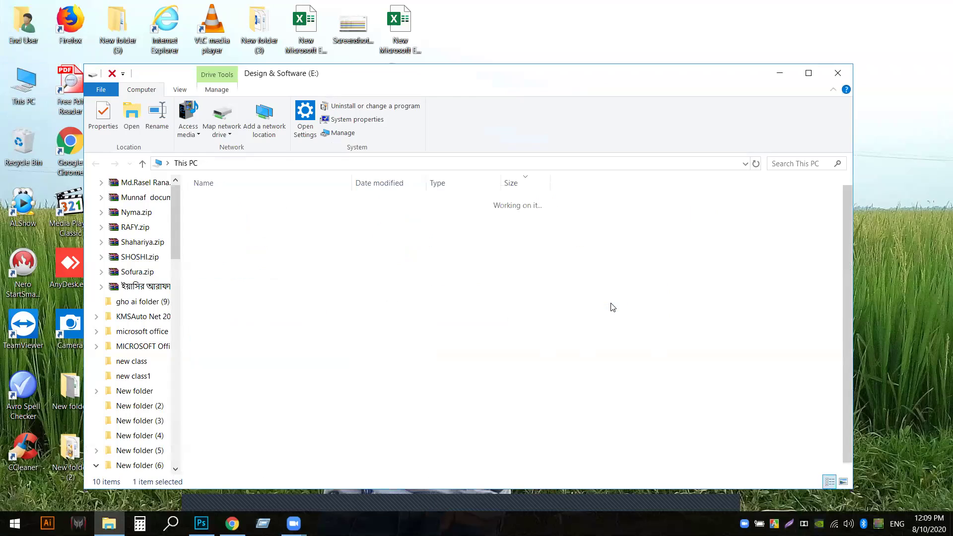
left_click(276, 298)
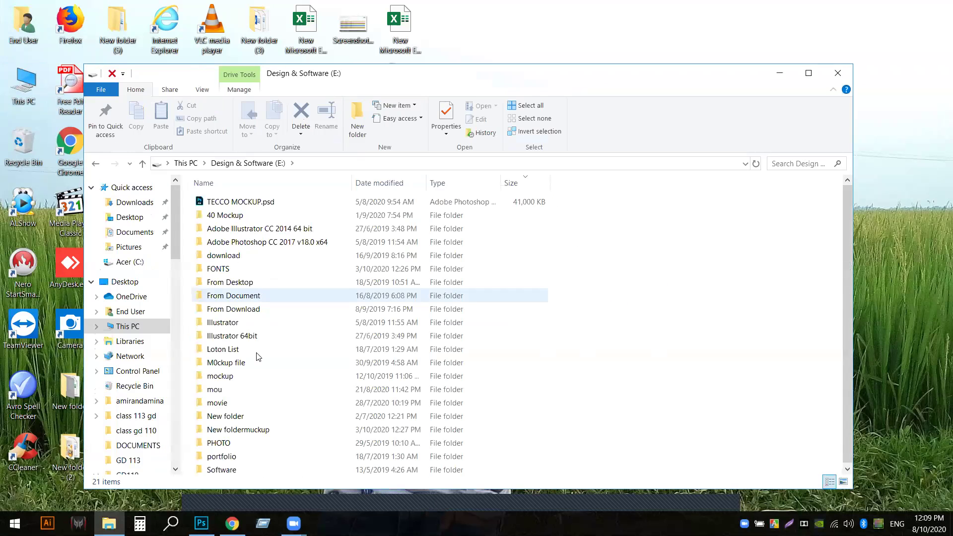
left_click(248, 372)
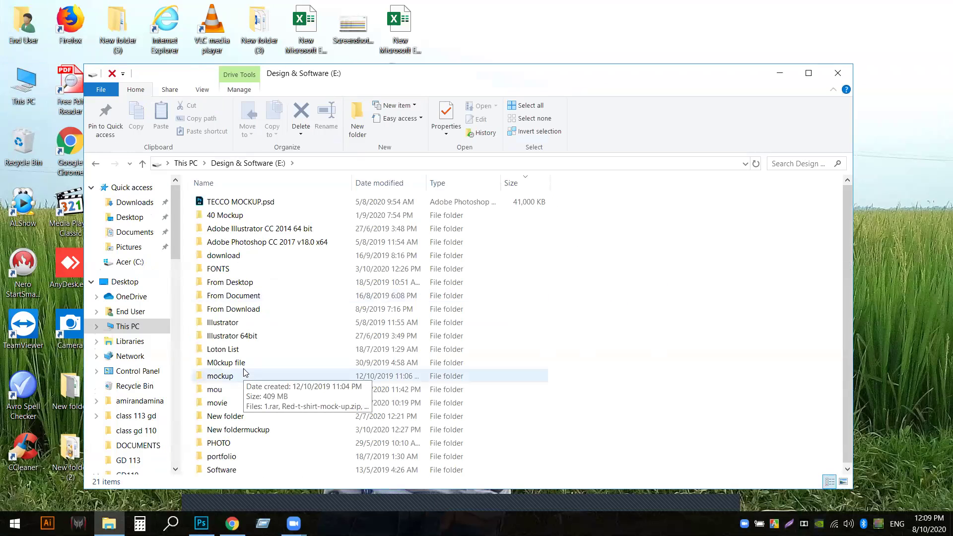
left_click(244, 369)
double_click(244, 368)
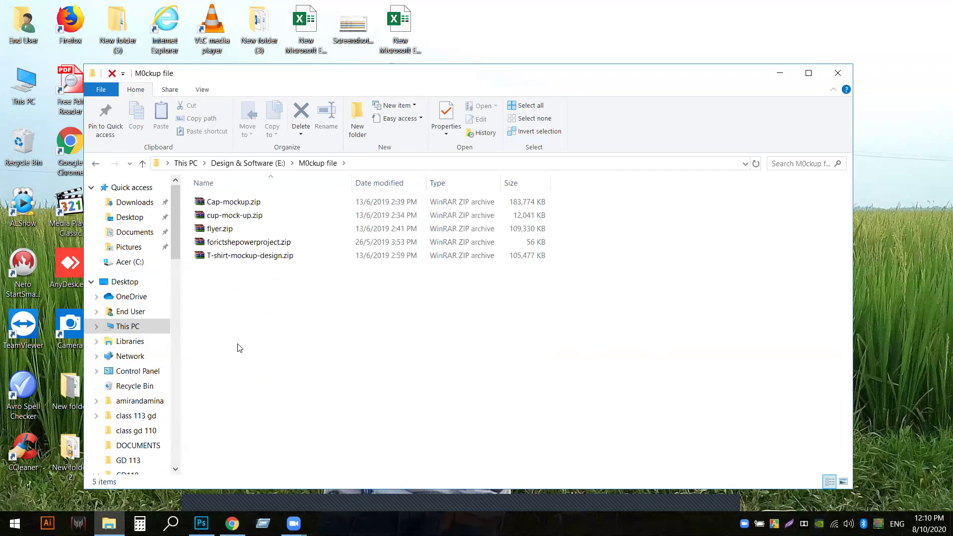
left_click(142, 163)
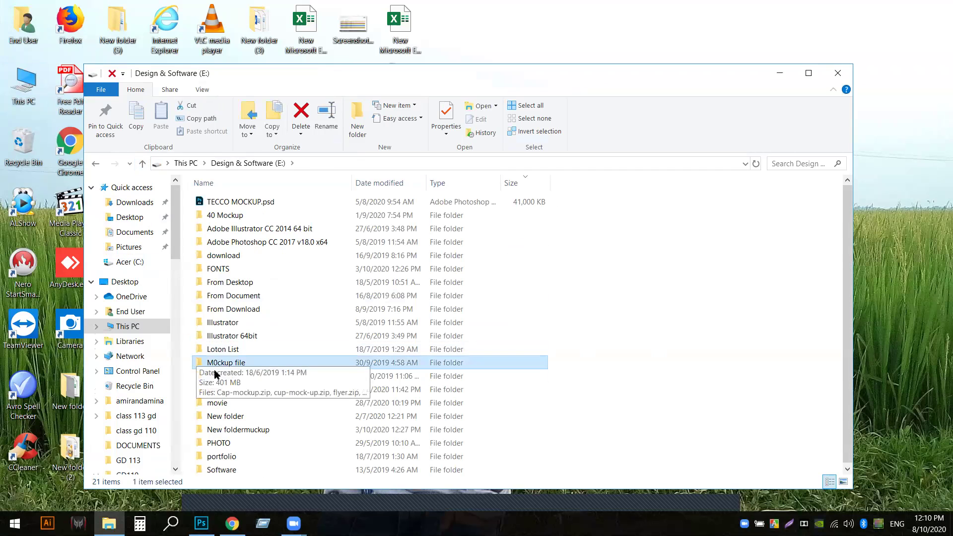
double_click(218, 378)
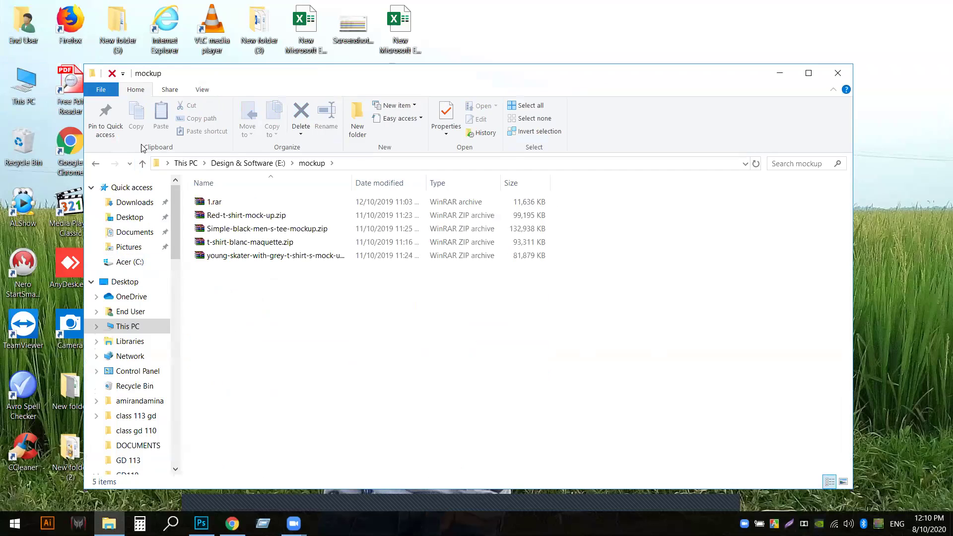
left_click(142, 163)
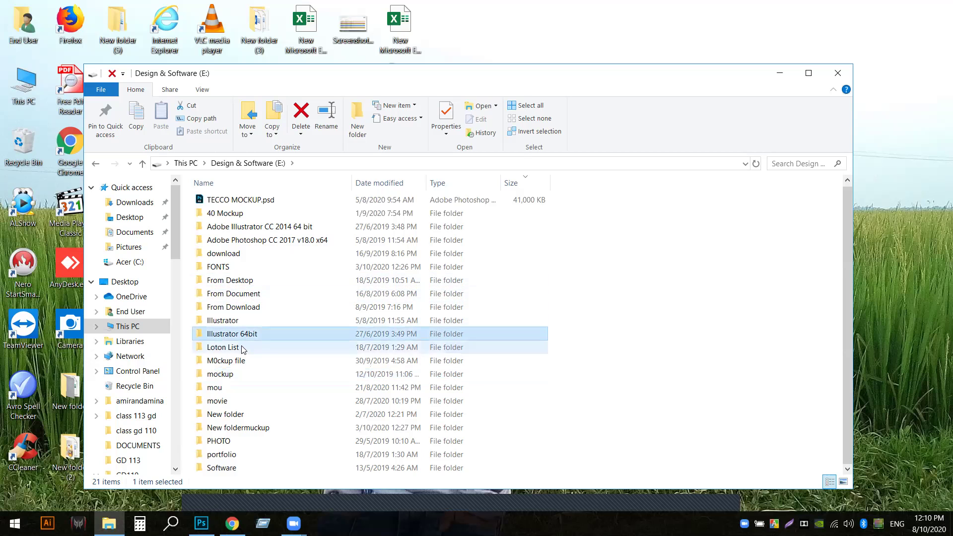
double_click(234, 416)
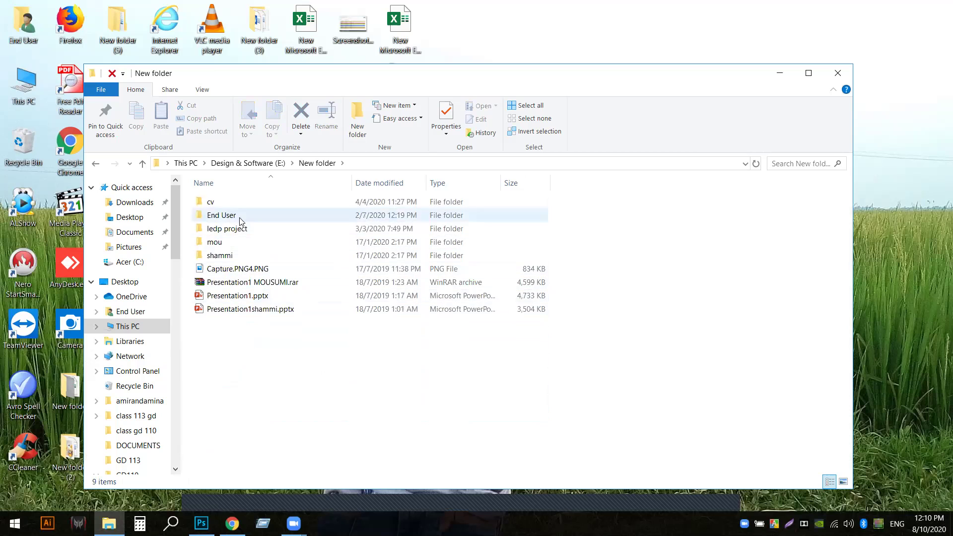
left_click(142, 163)
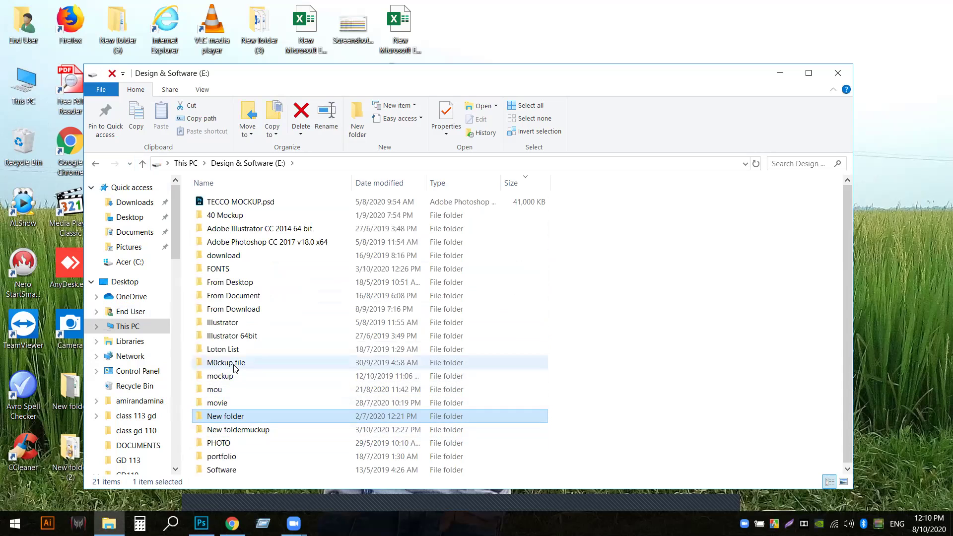
Open New folder inside From Desktop and inspect the contents of 3d glass window logo mockup.zip
double_click(254, 282)
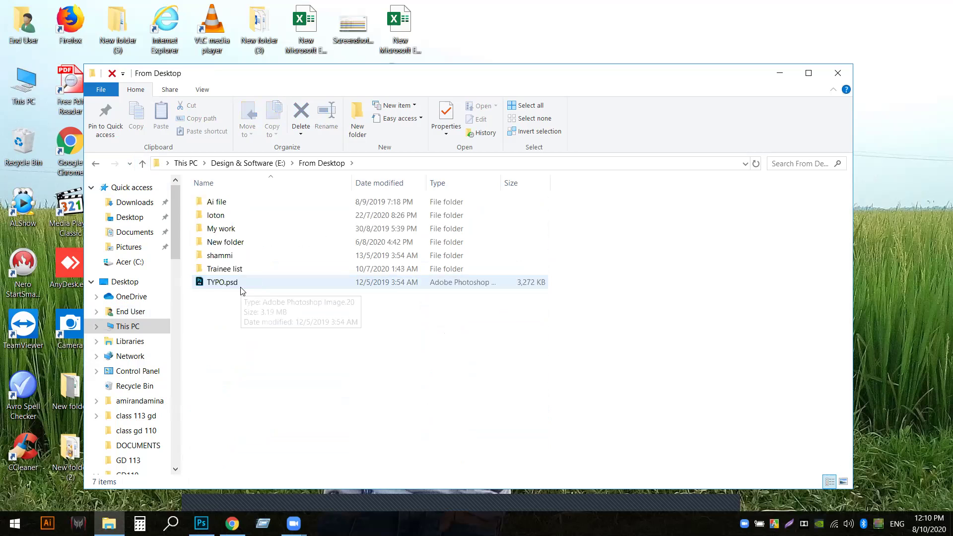
double_click(223, 243)
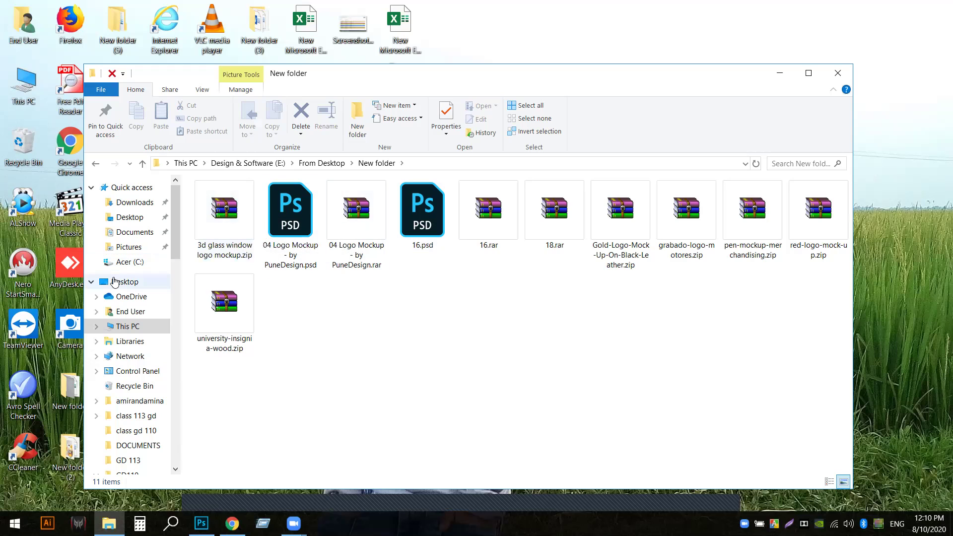
left_click(231, 224)
double_click(231, 224)
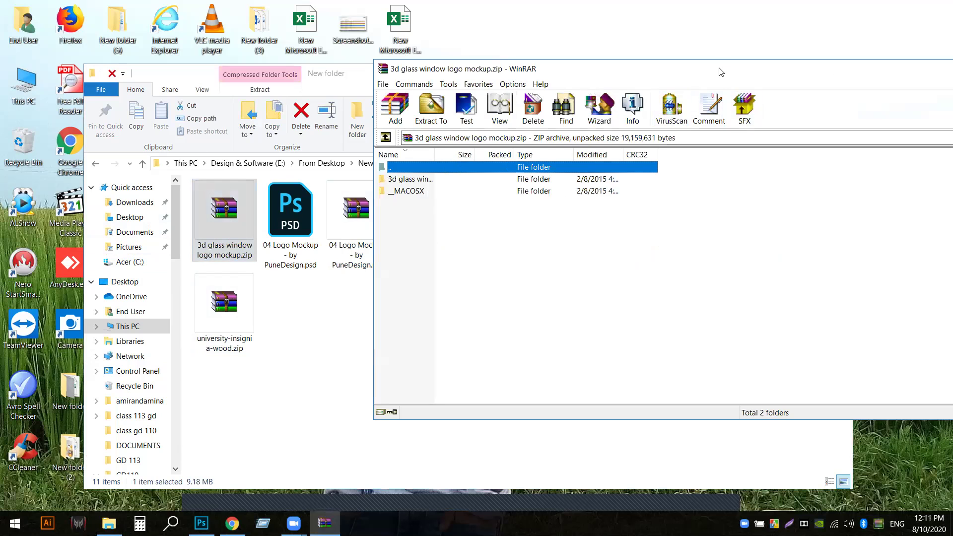
left_click_drag(720, 72, 551, 84)
double_click(230, 191)
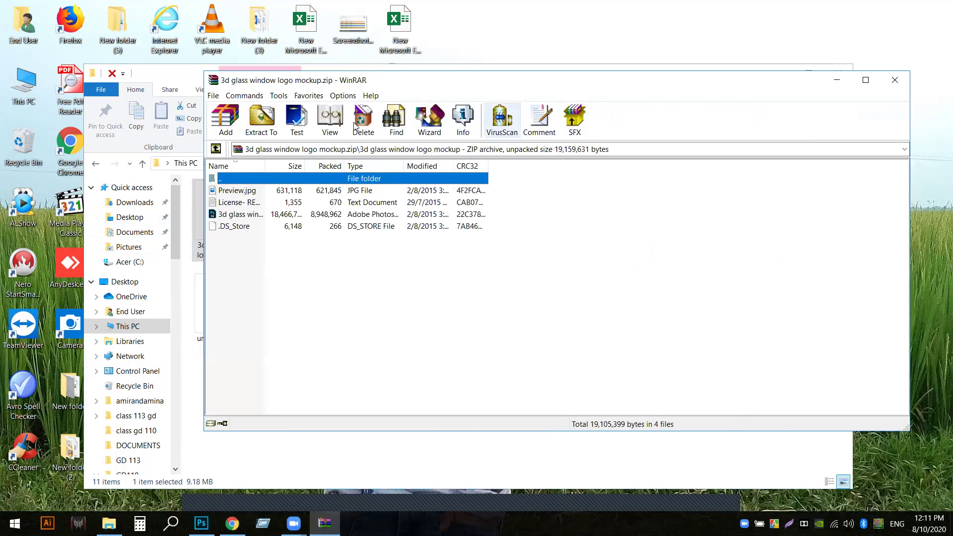
left_click(894, 80)
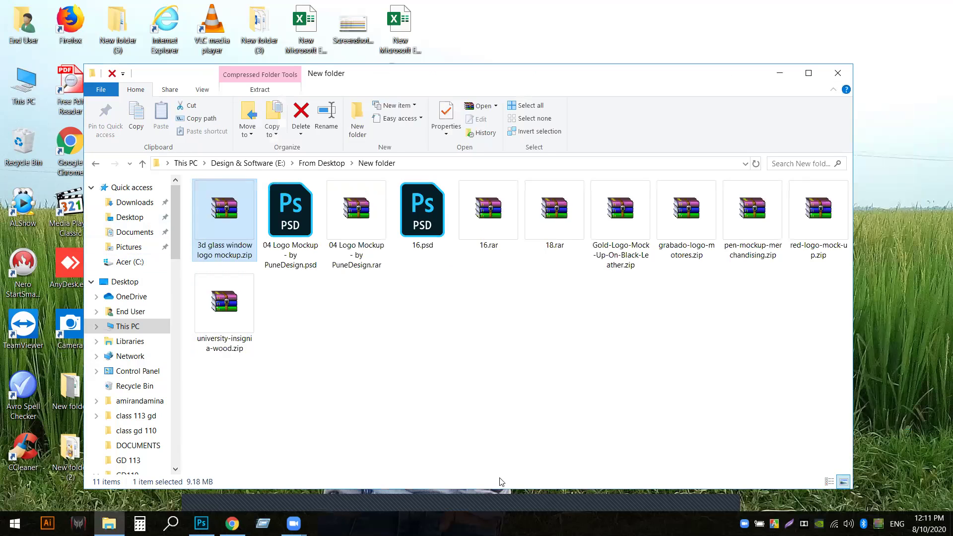
left_click(405, 492)
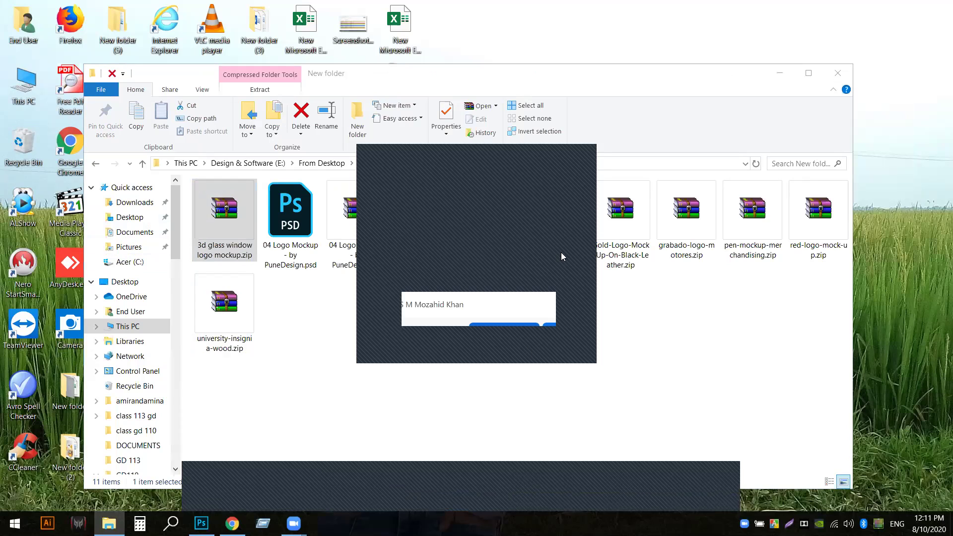
left_click(611, 321)
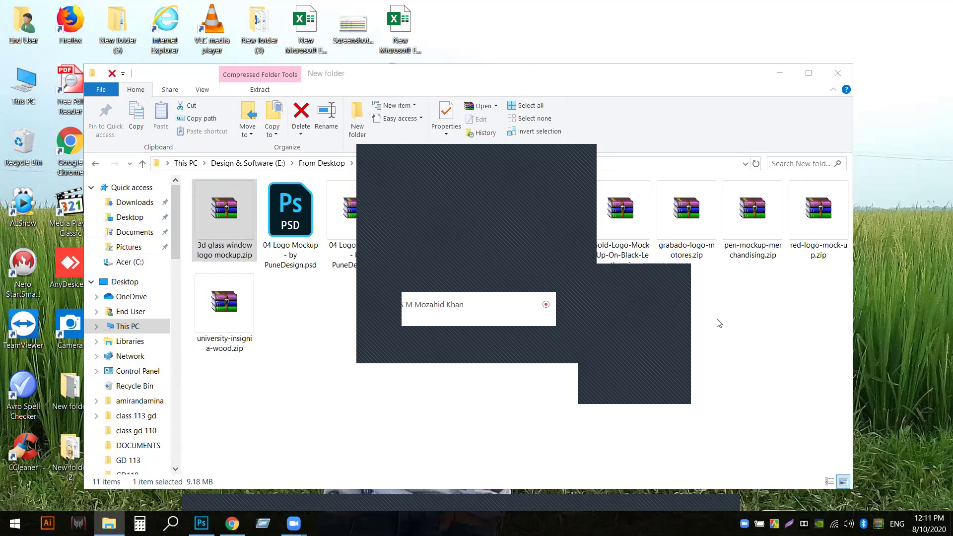
left_click(566, 229)
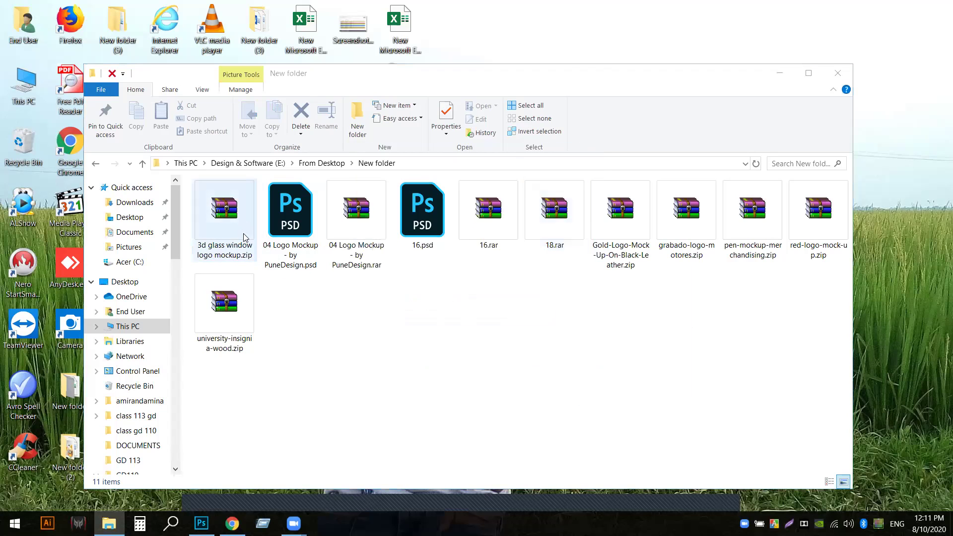
Open 04 Logo Mockup - by PuneDesign.psd in Photoshop
double_click(284, 223)
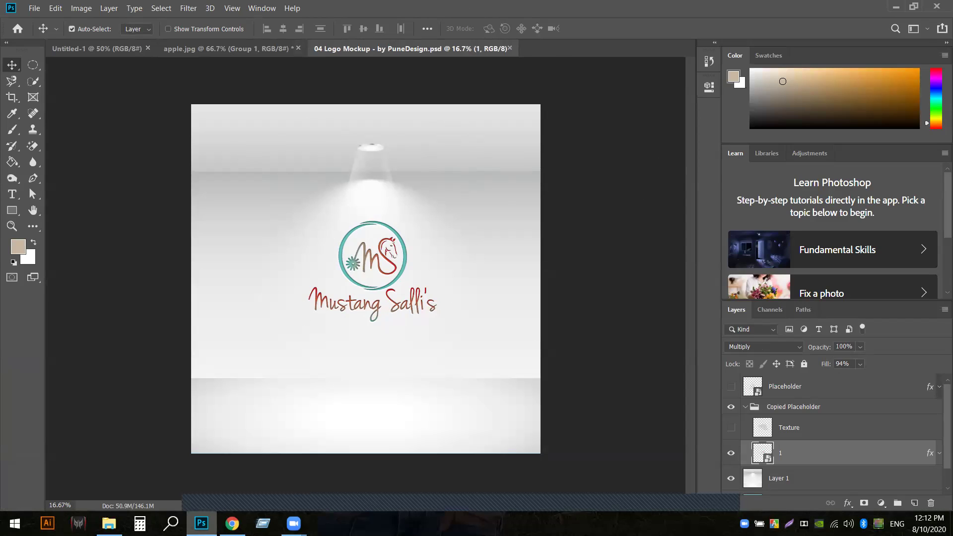
Open 3d glass window logo mockup.psd in Photoshop from inside 3d glass window logo mockup.zip in New folder
mouse_move(109, 524)
left_click(110, 478)
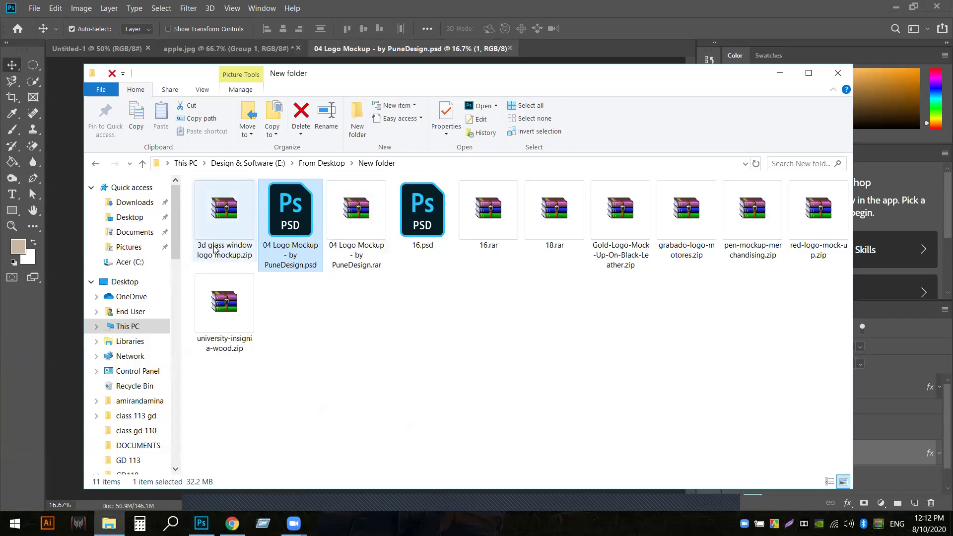
double_click(222, 227)
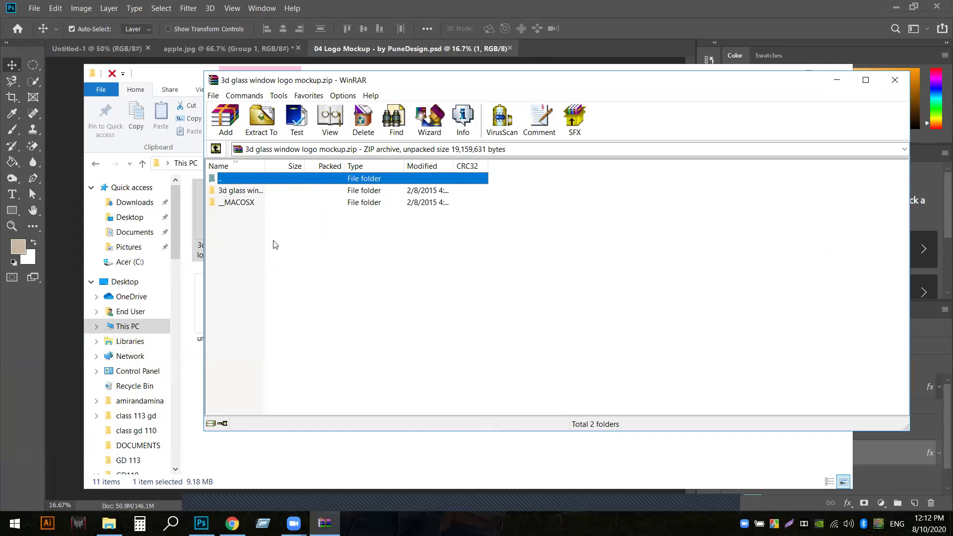
left_click(245, 193)
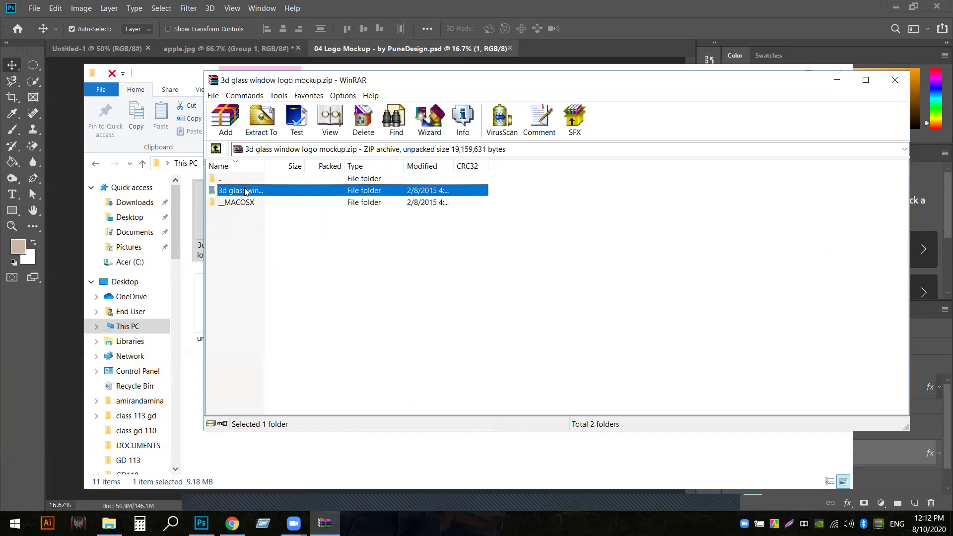
double_click(249, 192)
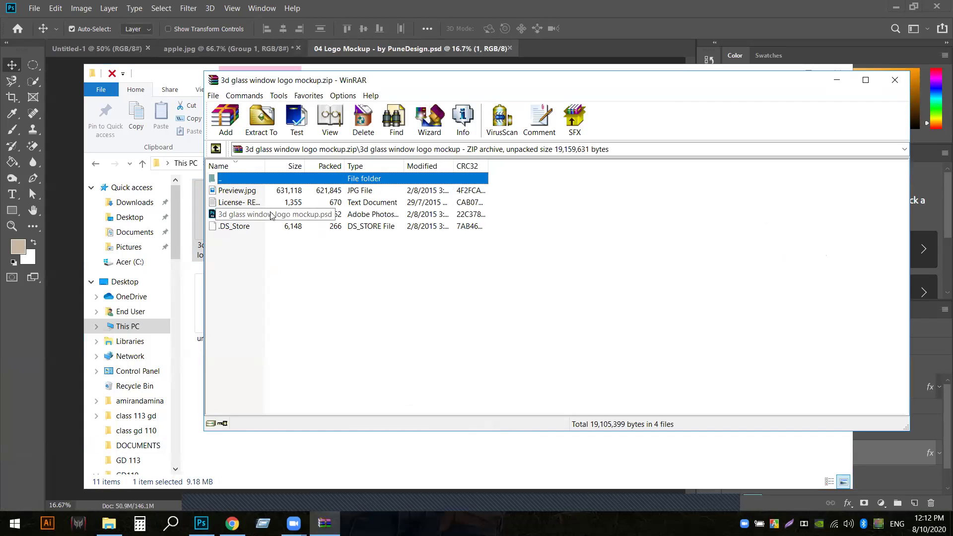
double_click(212, 216)
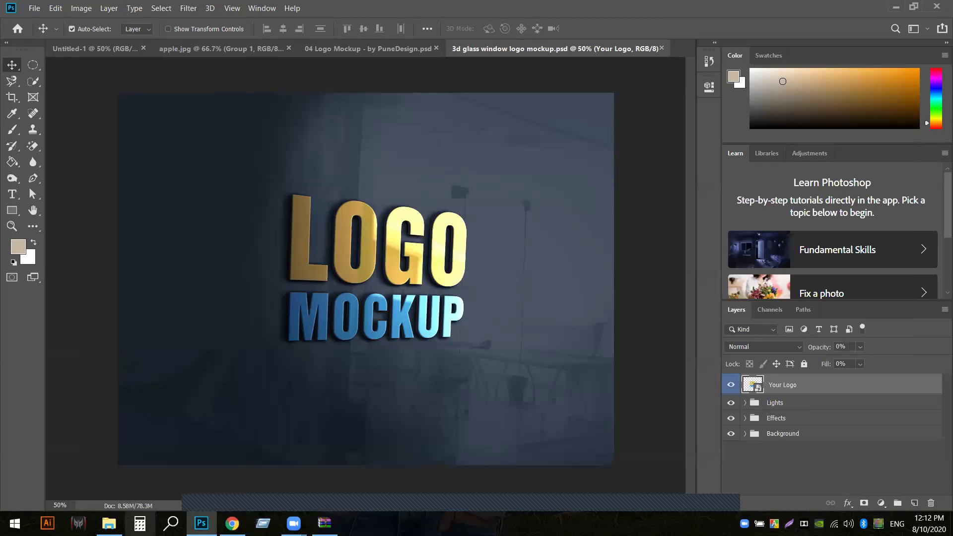
Open the PSD stored inside 04 Logo Mockup - by PuneDesign.rar in Photoshop
left_click(108, 523)
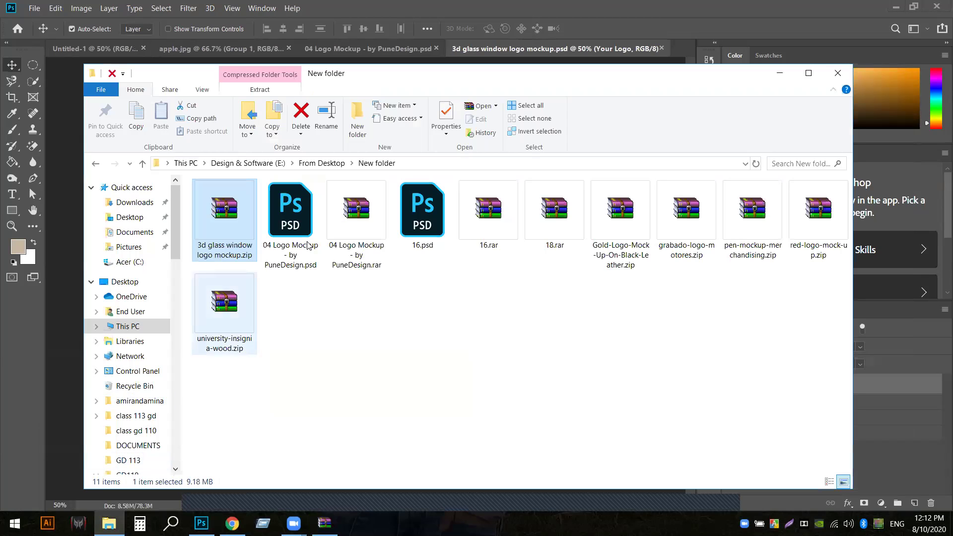
left_click(360, 215)
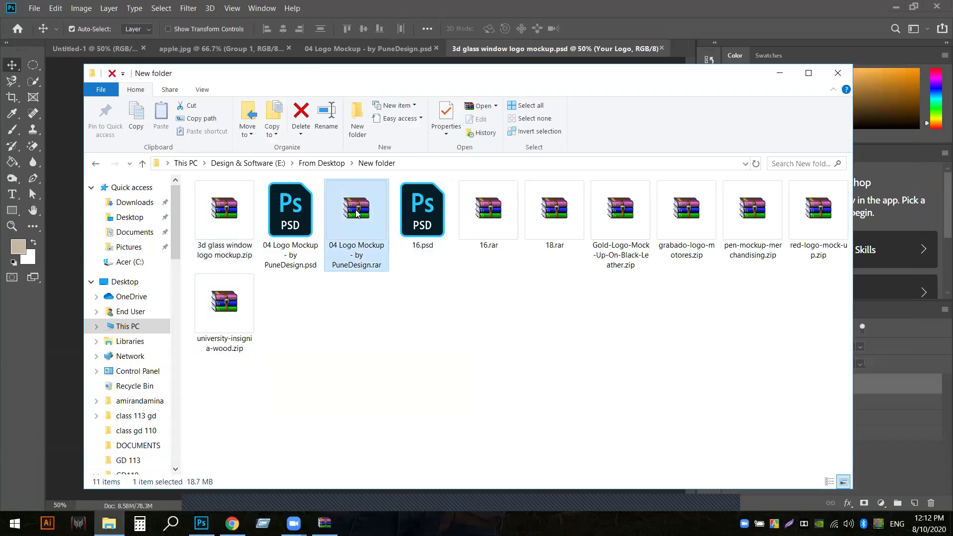
double_click(357, 213)
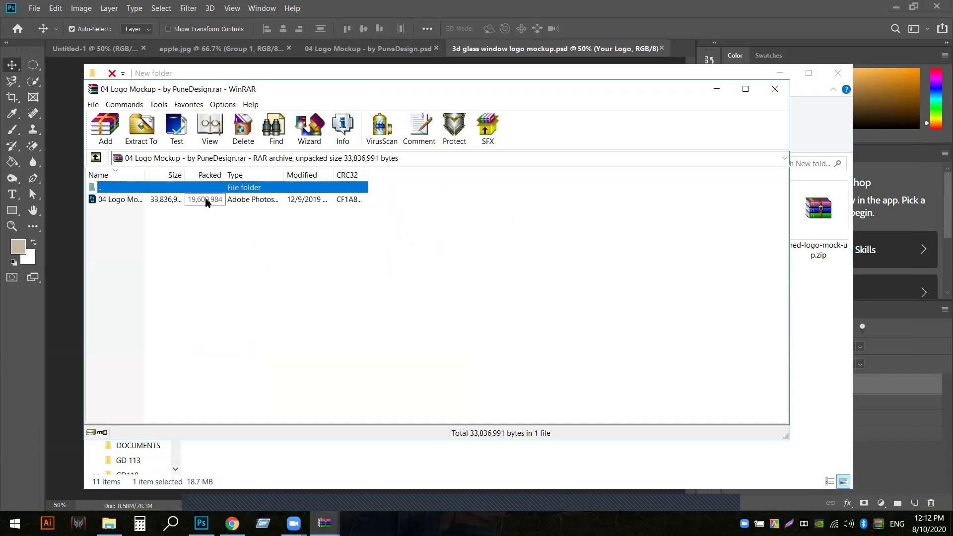
left_click(137, 199)
double_click(142, 199)
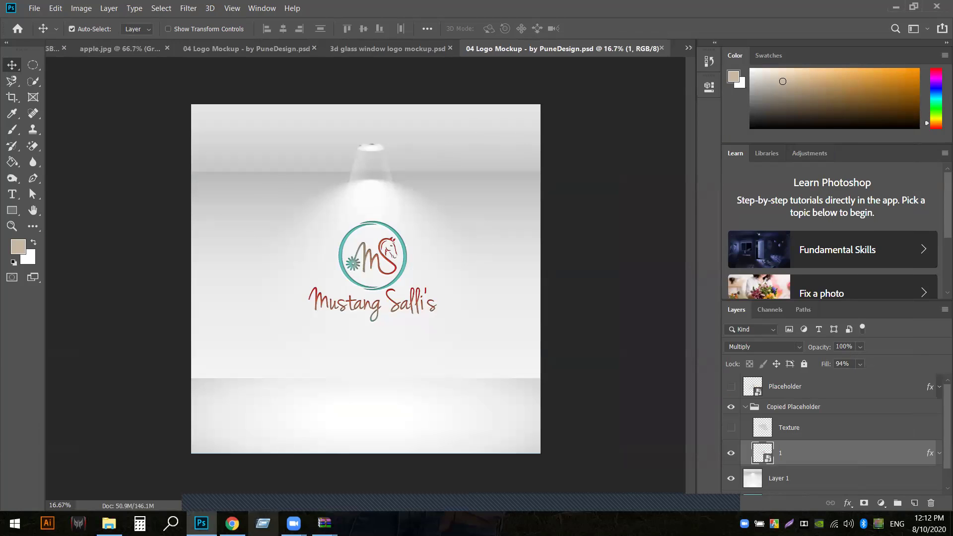
left_click(109, 523)
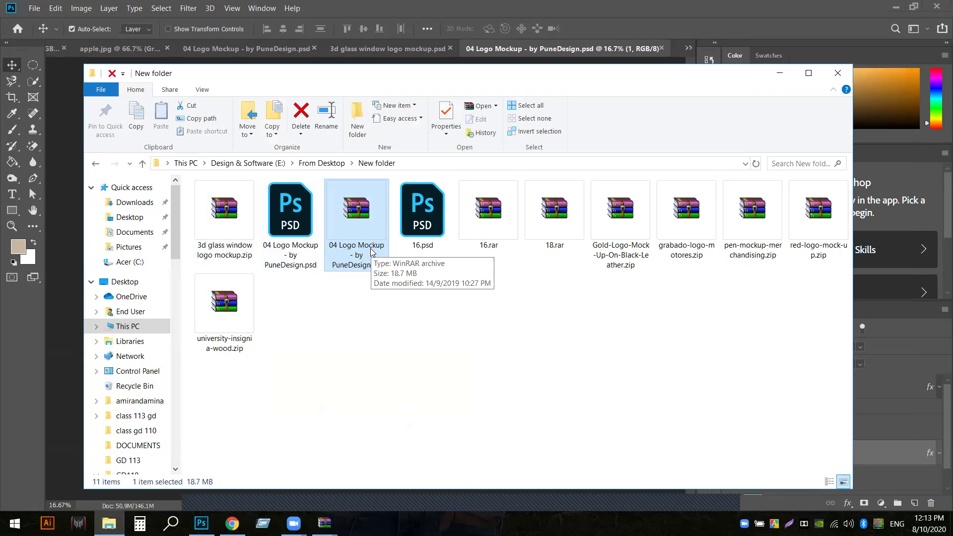
left_click(470, 288)
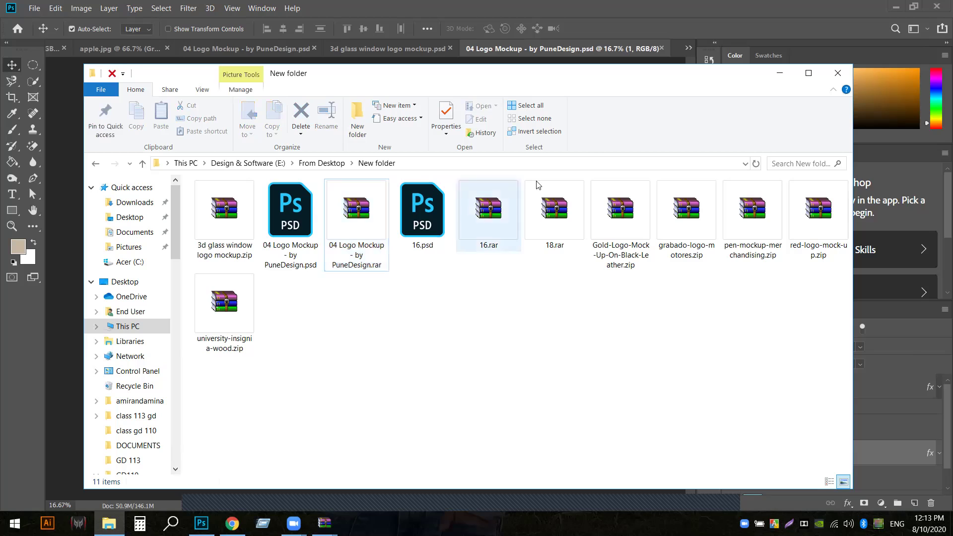
left_click(779, 73)
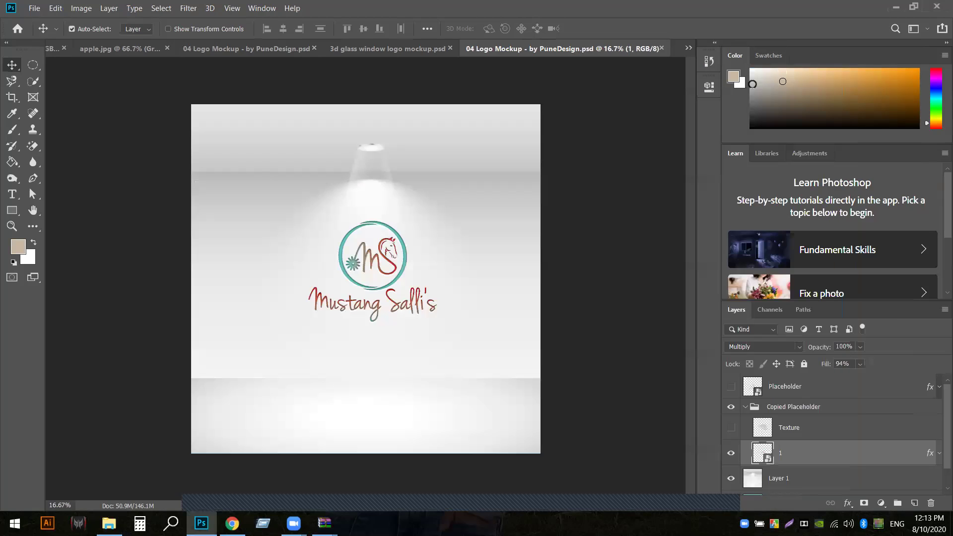
Open the smart object of layer 1 in the first 04 Logo Mockup document and hide its Mustang Salli's logo layer
left_click(408, 52)
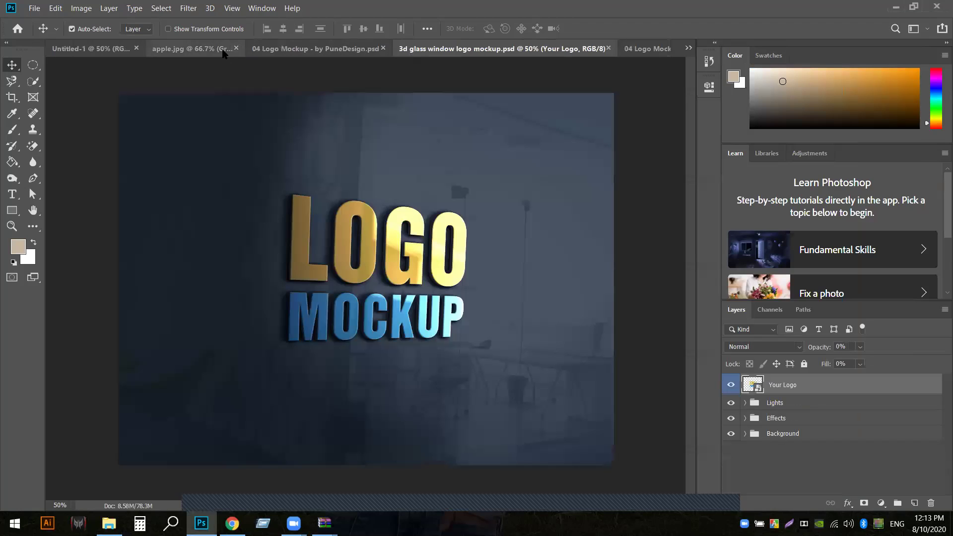
left_click(345, 49)
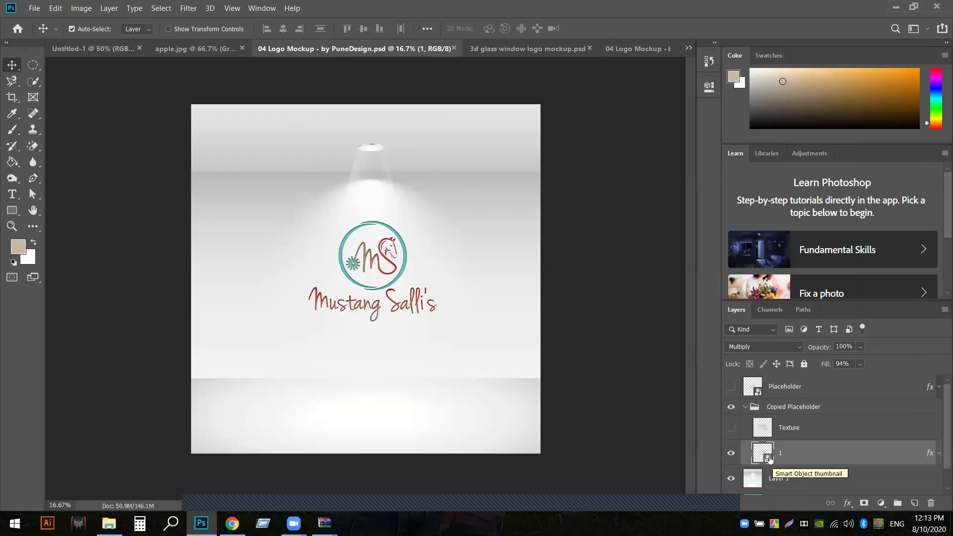
double_click(768, 459)
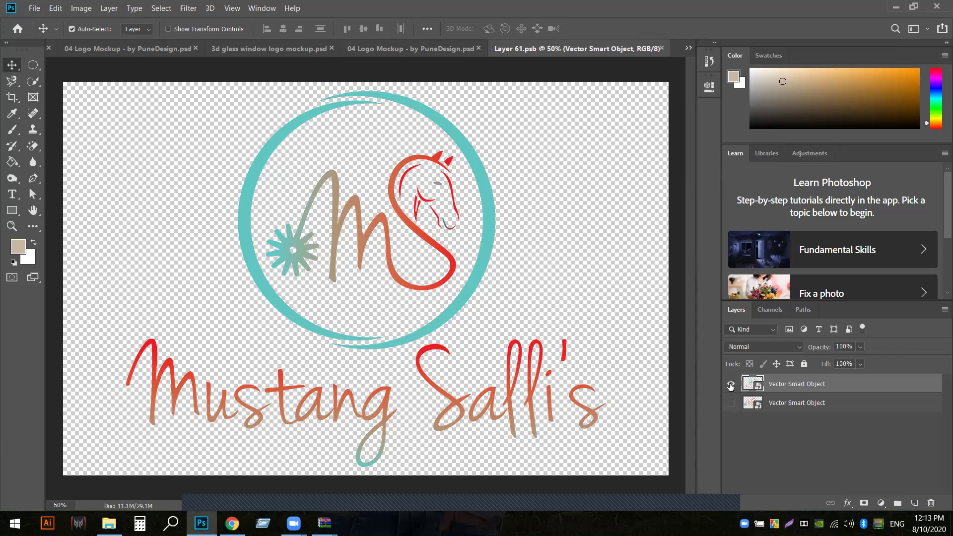
left_click(730, 385)
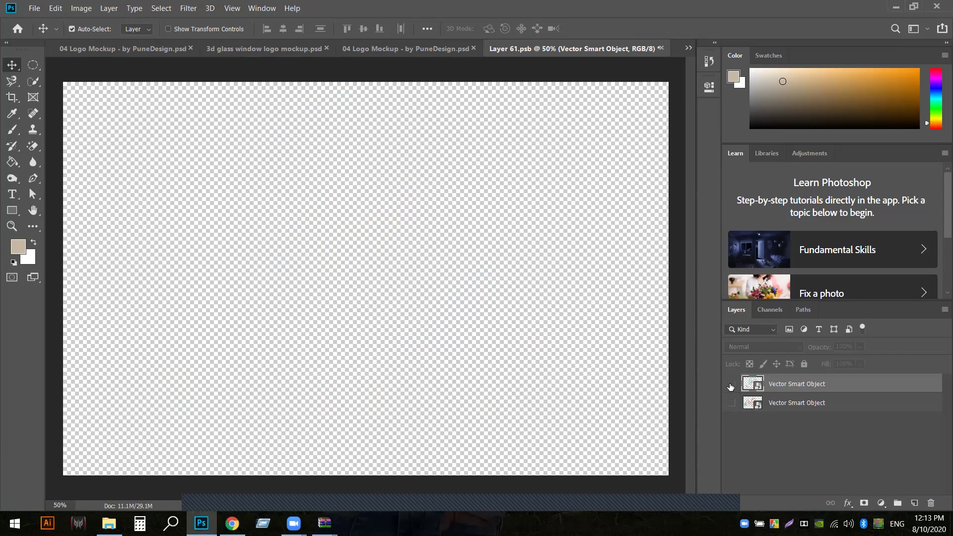
left_click(730, 385)
left_click(730, 385)
Switch to Illustrator and create a new A4 document with its units set to pixels
left_click(47, 522)
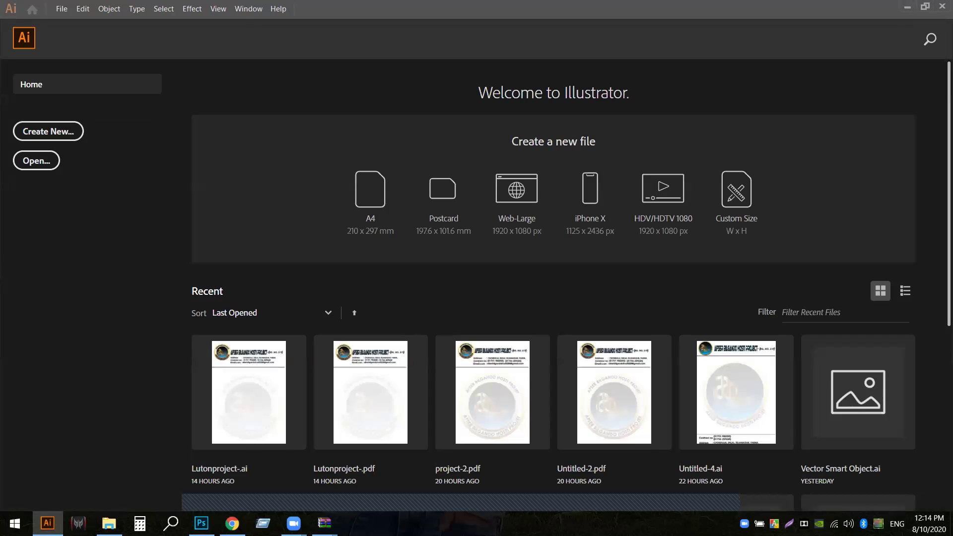
left_click(50, 130)
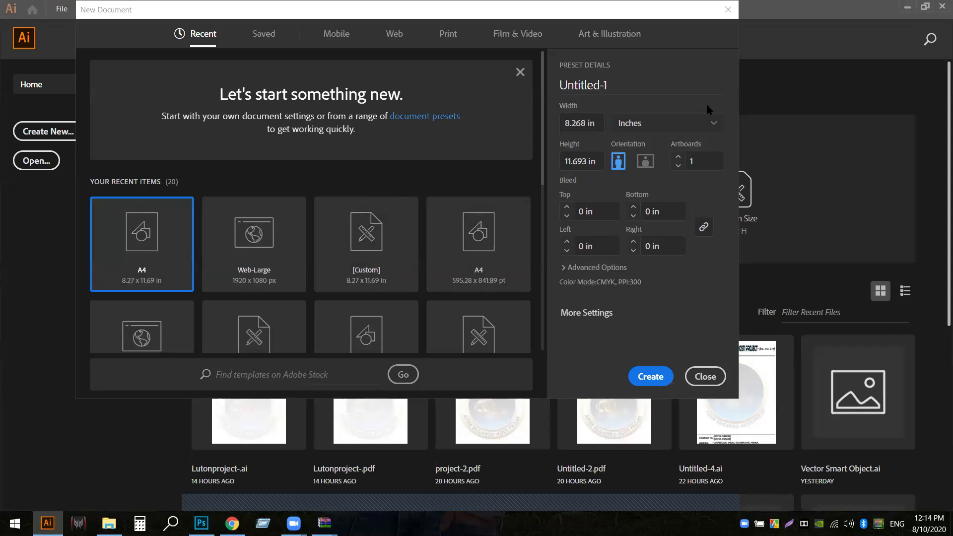
left_click(713, 124)
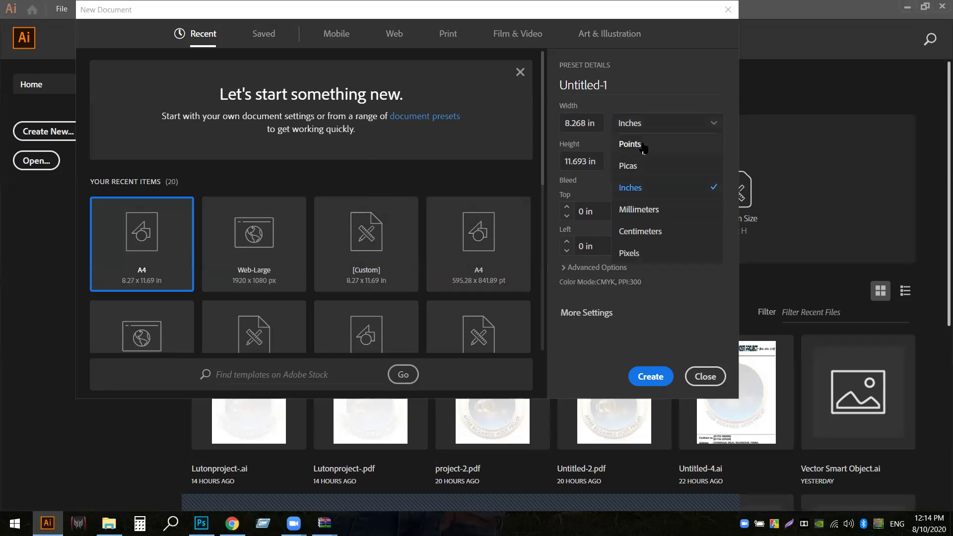
left_click(629, 253)
left_click(648, 377)
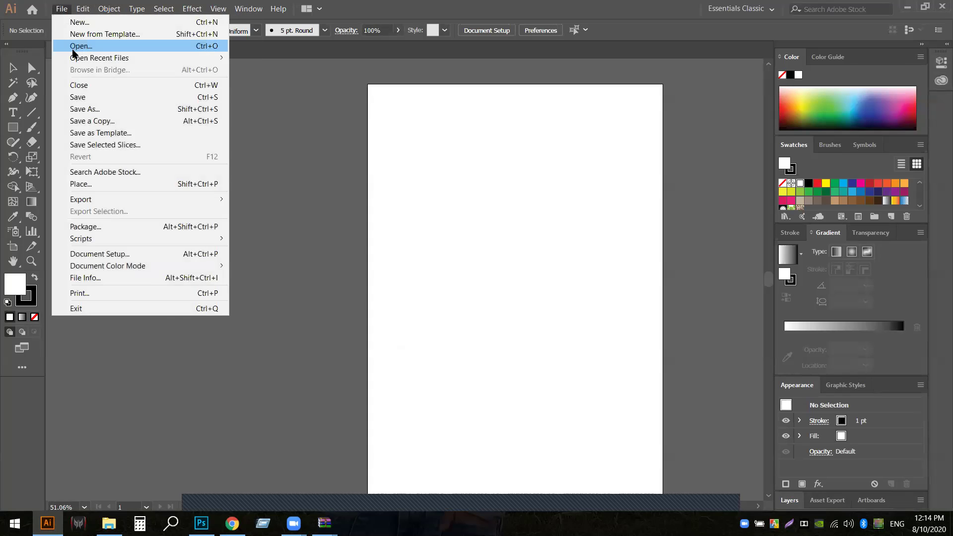
Open Screenshot_1.png from the Desktop
left_click(73, 47)
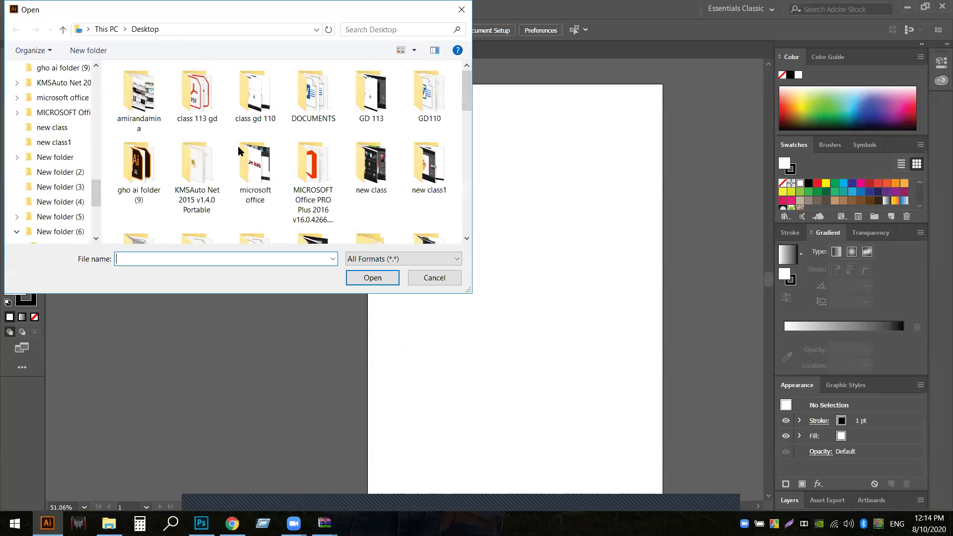
scroll(237, 146, "down", 5)
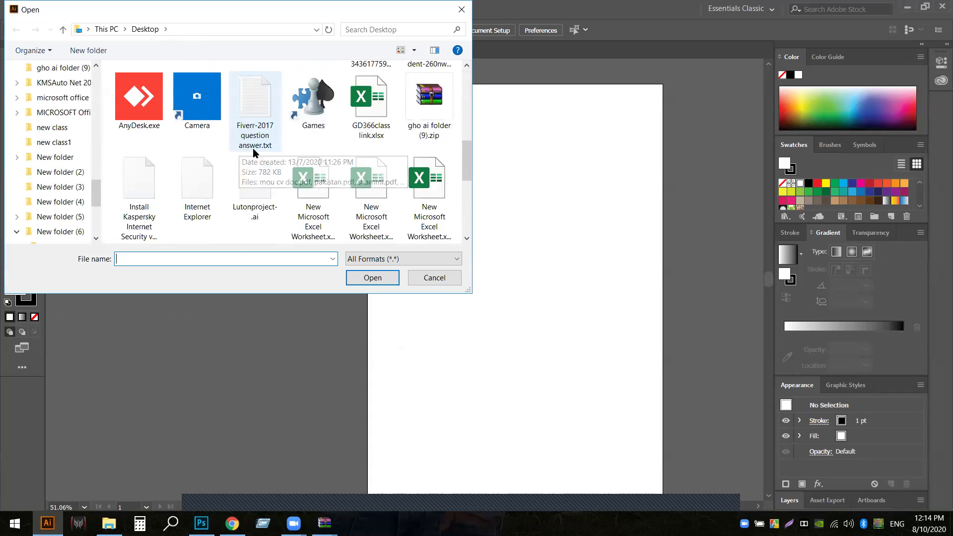
scroll(266, 146, "down", 3)
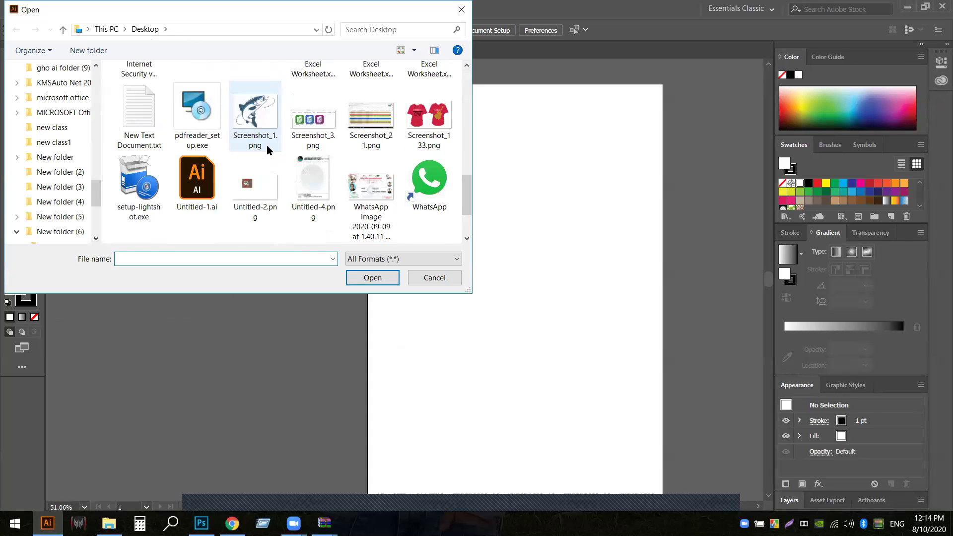
scroll(266, 149, "up", 1)
left_click(258, 188)
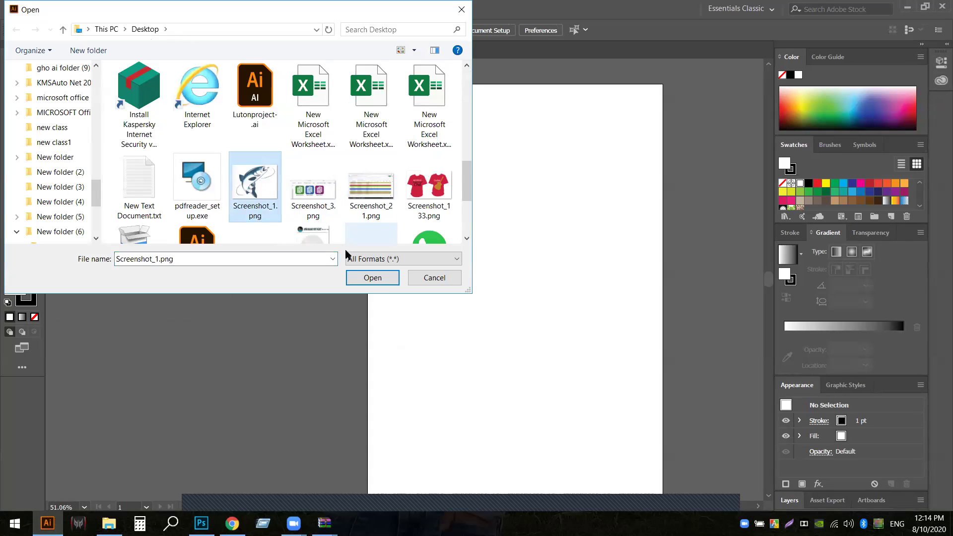
left_click(369, 278)
Bring the fish image into the Untitled-1 artboard and shift it slightly to the right
left_click_drag(396, 284, 201, 523)
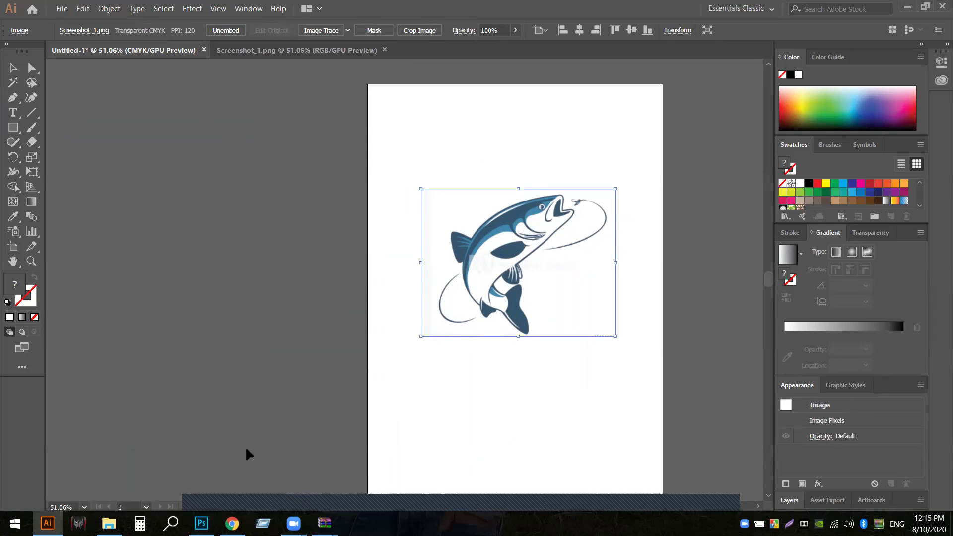
left_click(311, 391)
mouse_move(549, 239)
left_mouse_down()
mouse_move(367, 206)
mouse_move(680, 276)
mouse_move(558, 239)
left_mouse_up()
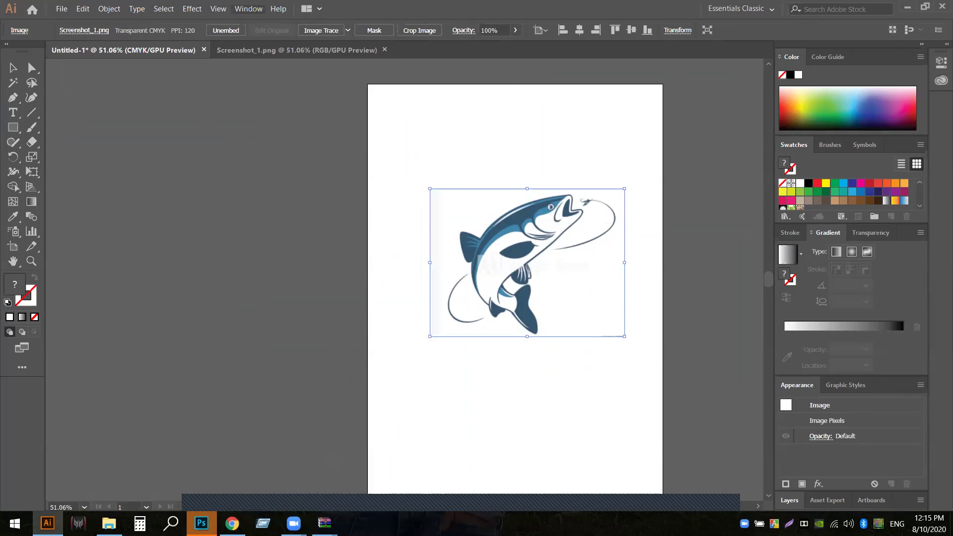
left_click(248, 8)
mouse_move(282, 520)
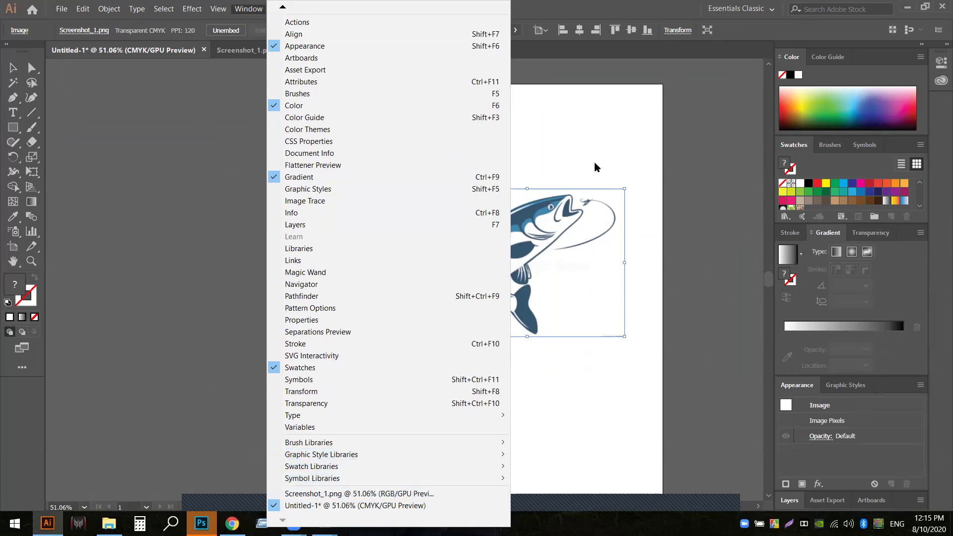
Draw a closed leaf shape about 435 by 109 px below the fish with the Pen tool and fill it light green
left_click(10, 138)
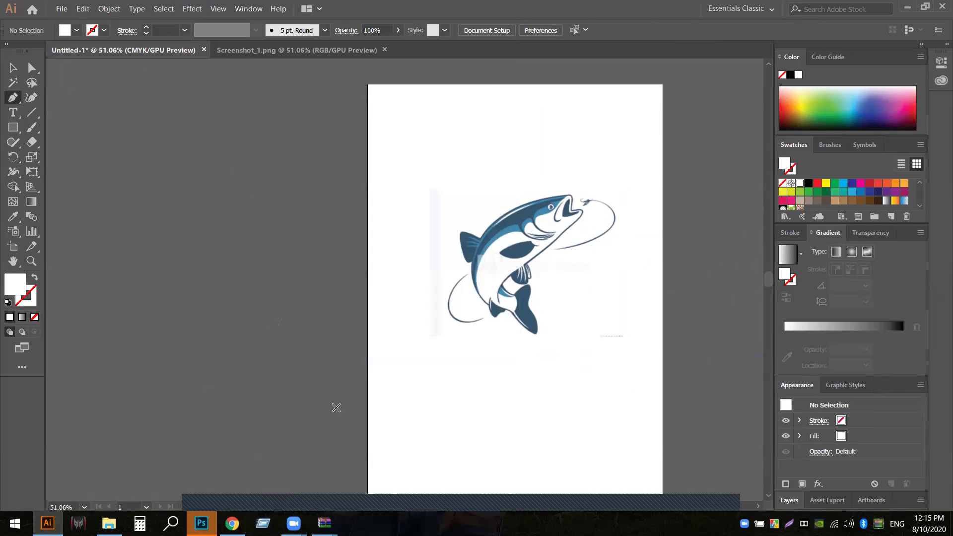
left_click(399, 423)
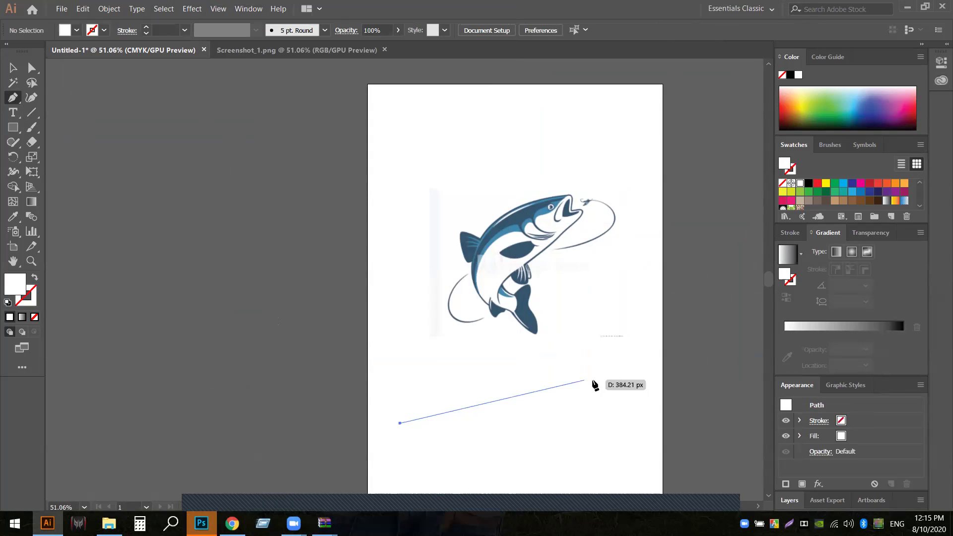
left_click(615, 397)
left_click_drag(615, 397, 680, 326)
left_click(615, 396)
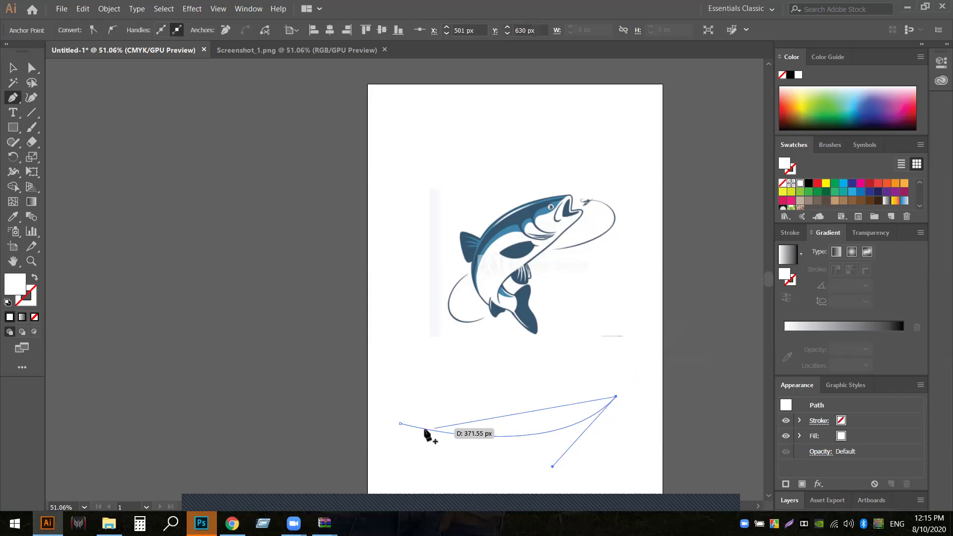
left_click_drag(400, 423, 256, 494)
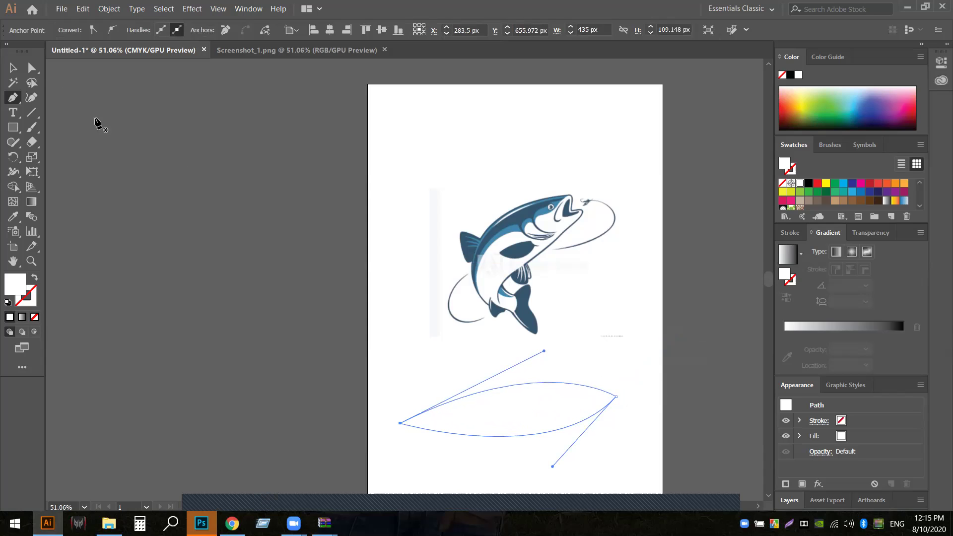
left_click(8, 71)
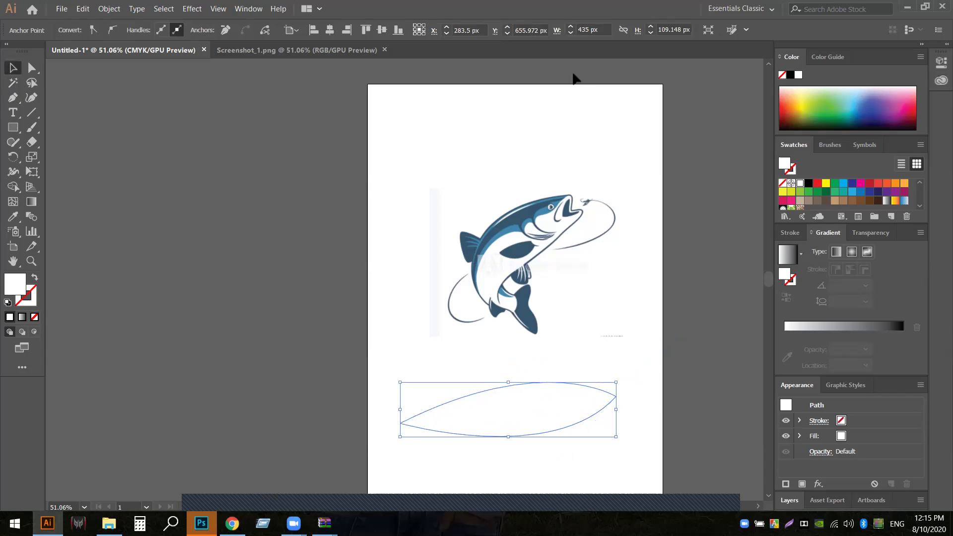
left_click(838, 103)
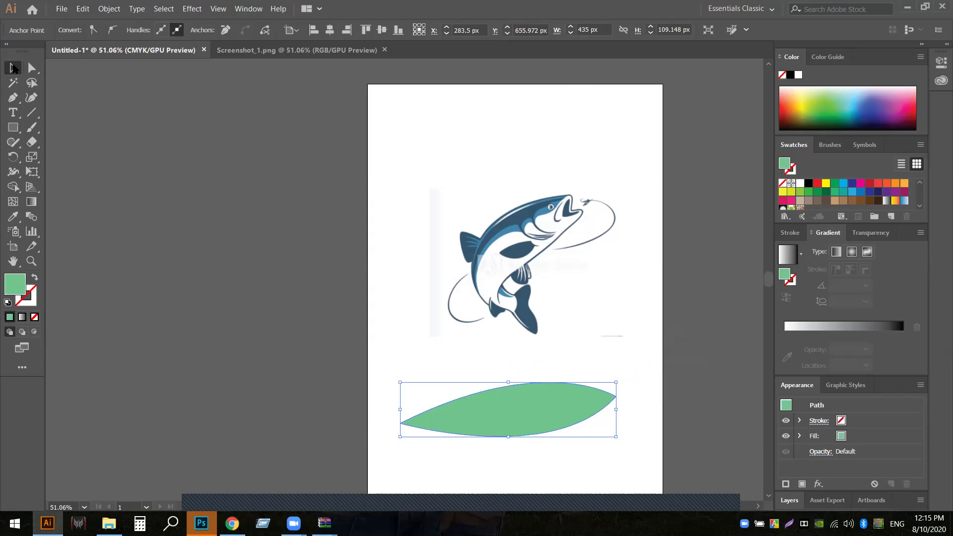
Bring the green leaf from Illustrator into Photoshop's Layer 61.psb document and move it to about X 1200, Y 653 px
left_click_drag(521, 412, 201, 523)
left_click(201, 523)
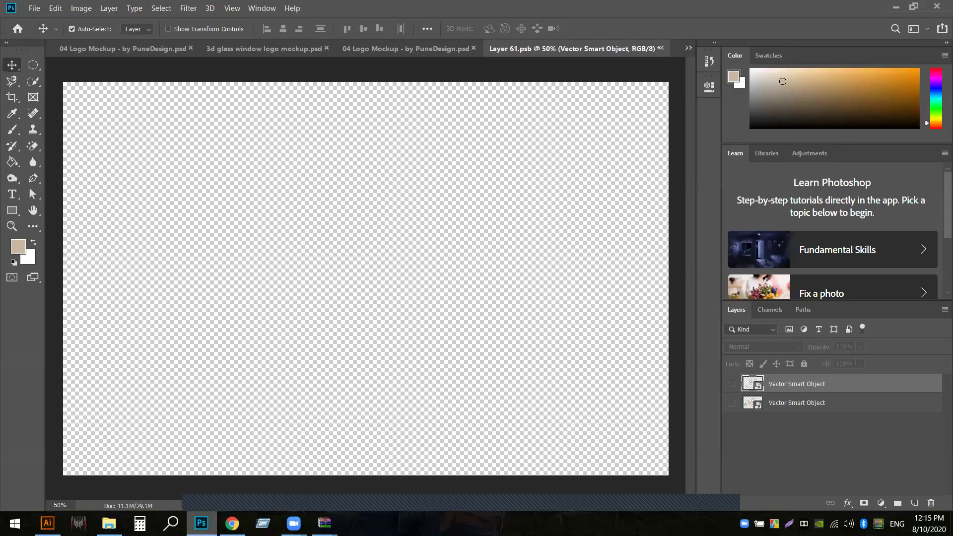
left_click(47, 523)
left_click_drag(533, 412, 410, 194)
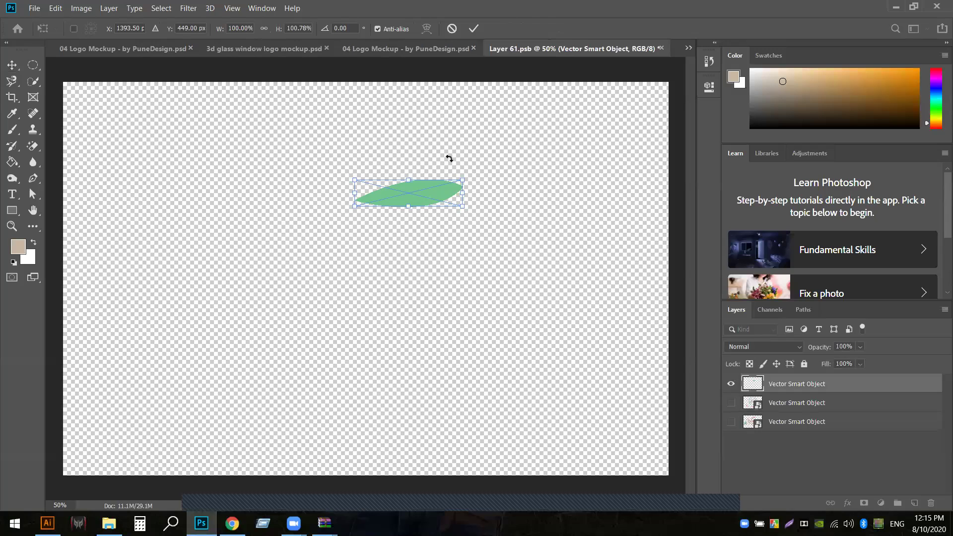
left_click_drag(417, 203, 387, 247)
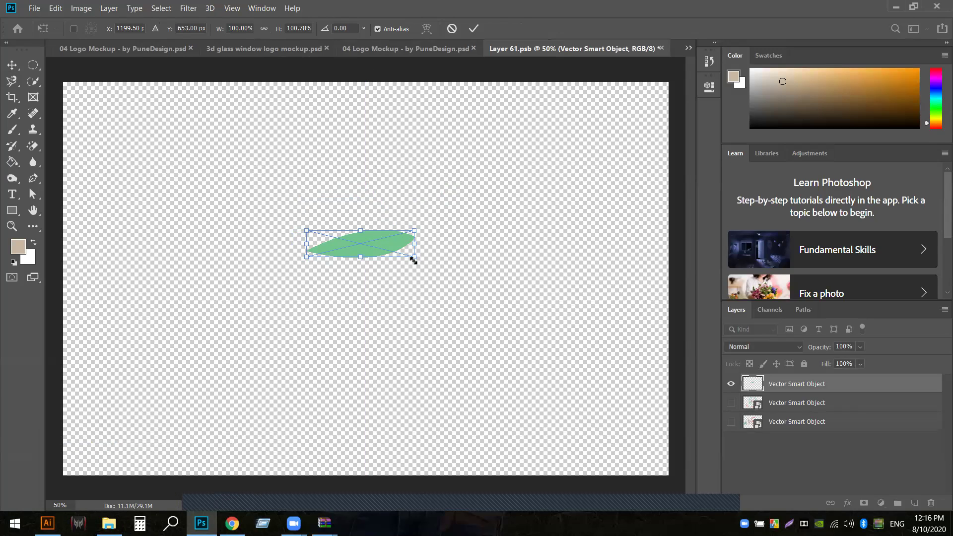
Enlarge the placed leaf to about 354% width and 357% height, position it near X 1080, Y 715 px and commit it
left_click_drag(414, 260, 546, 347)
left_click_drag(512, 291, 393, 277)
left_click_drag(484, 293, 571, 316)
left_click_drag(457, 268, 402, 262)
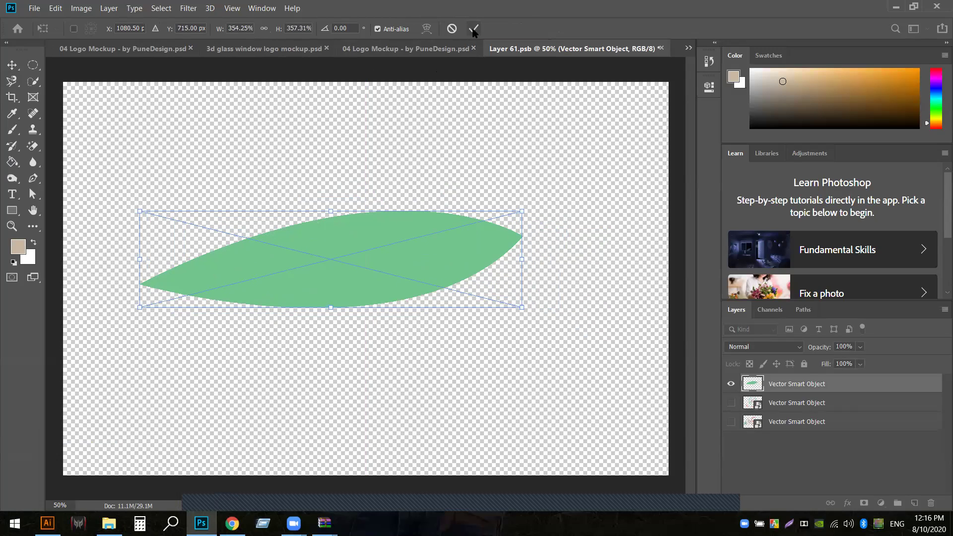
left_click(473, 31)
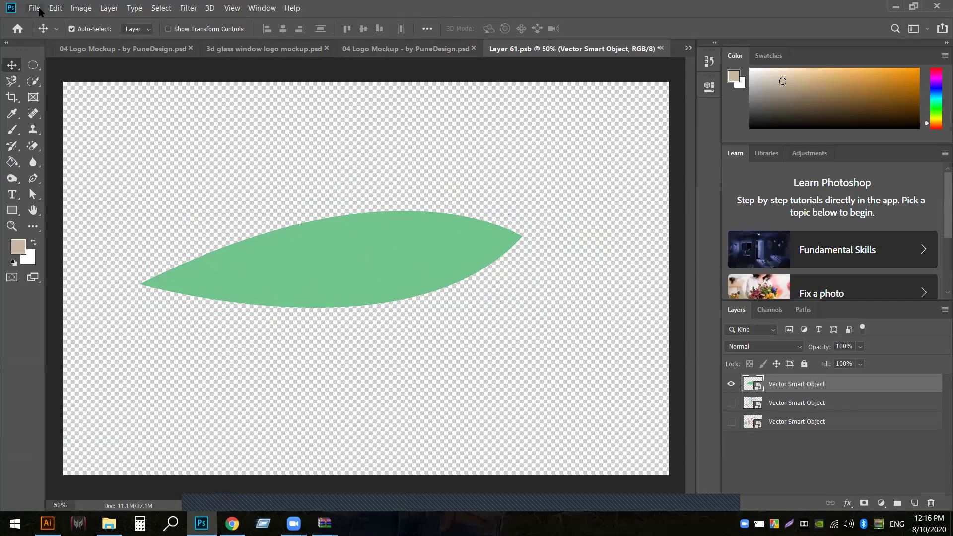
Save Layer 61.psb and display the 04 Logo Mockup document that carries the green leaf logo
left_click(34, 9)
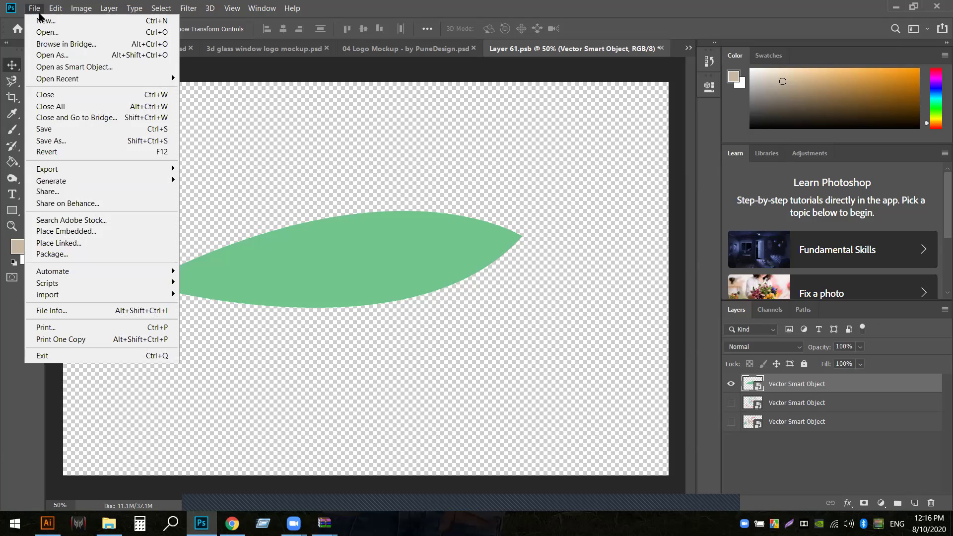
left_click(59, 130)
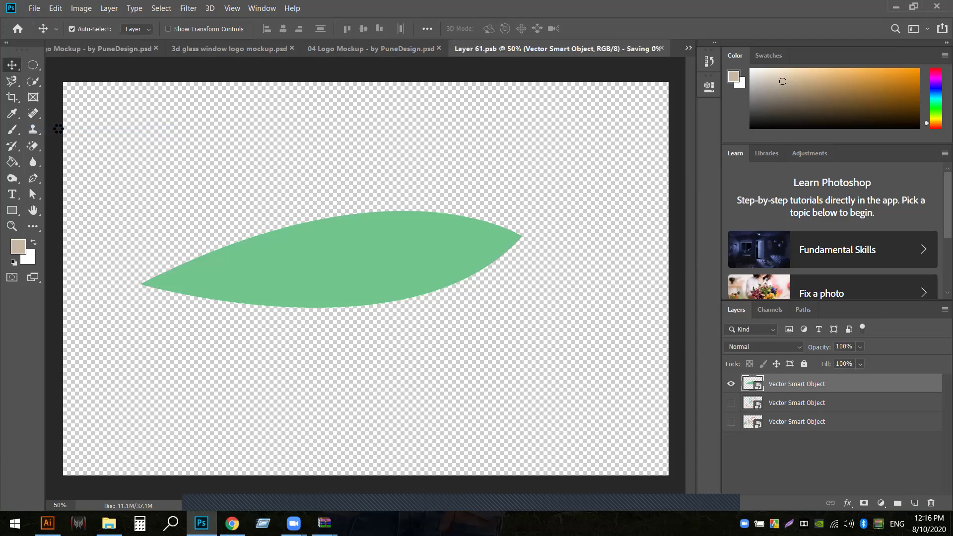
left_click(377, 50)
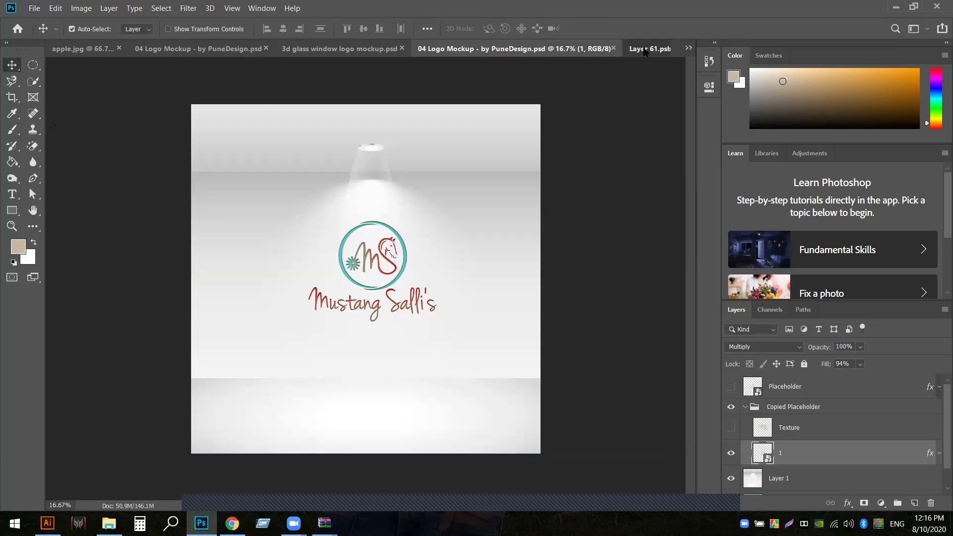
left_click(645, 49)
left_click(431, 49)
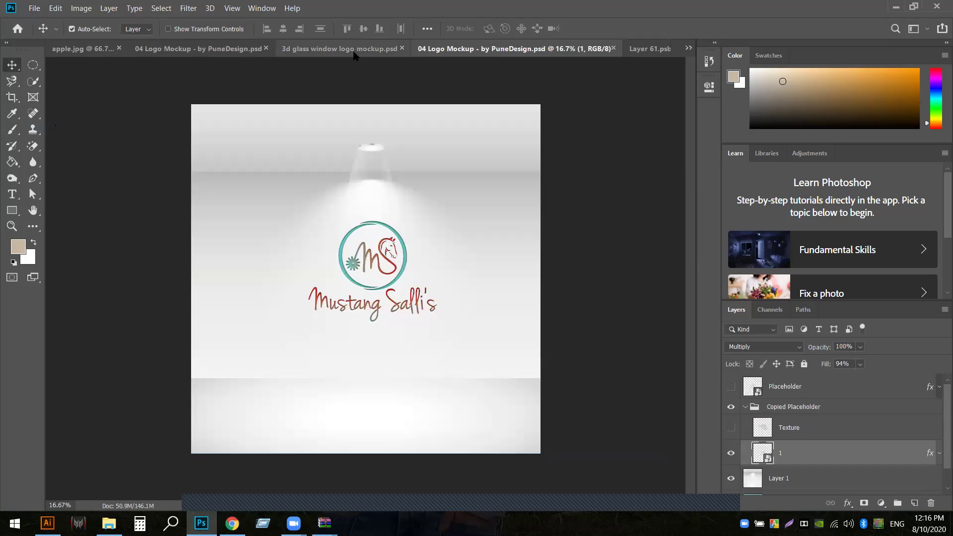
left_click(352, 49)
left_click(234, 50)
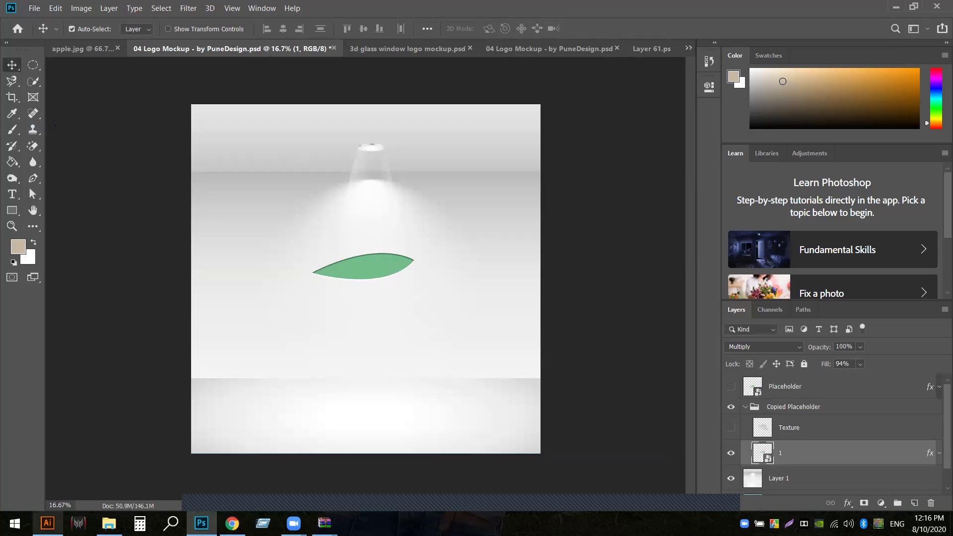
Shift the leaf logo slightly to the left on the wall of the 04 Logo Mockup document
left_click(47, 522)
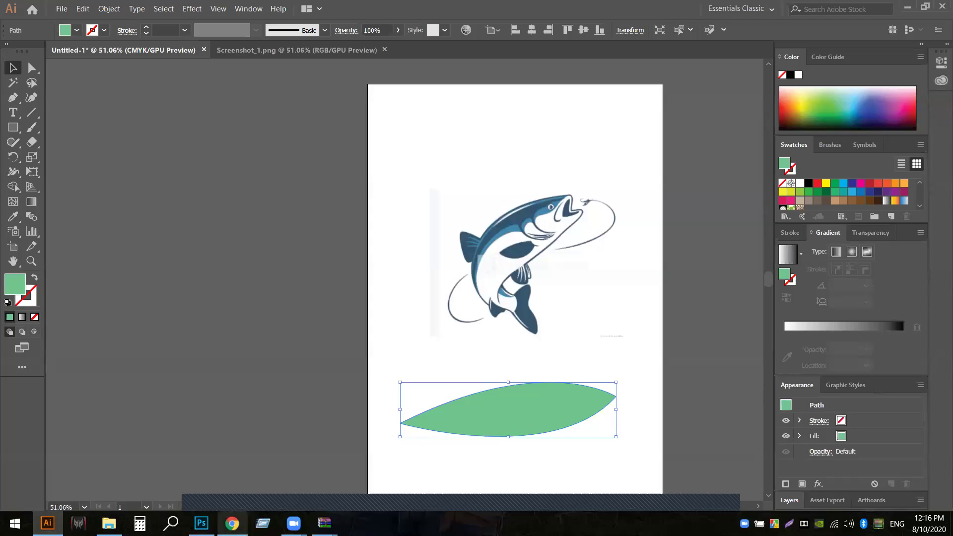
left_click(222, 459)
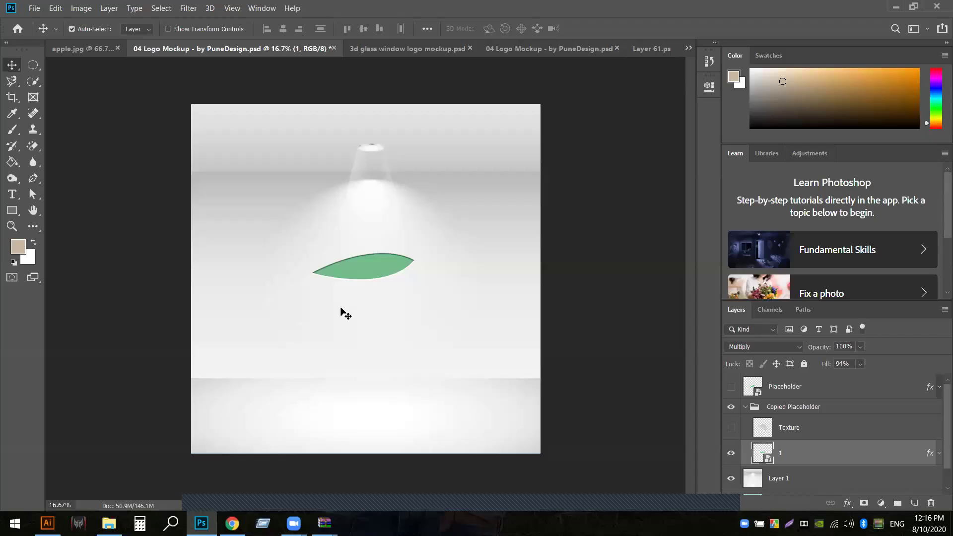
mouse_move(369, 275)
left_mouse_down()
mouse_move(411, 273)
mouse_move(362, 275)
left_mouse_up()
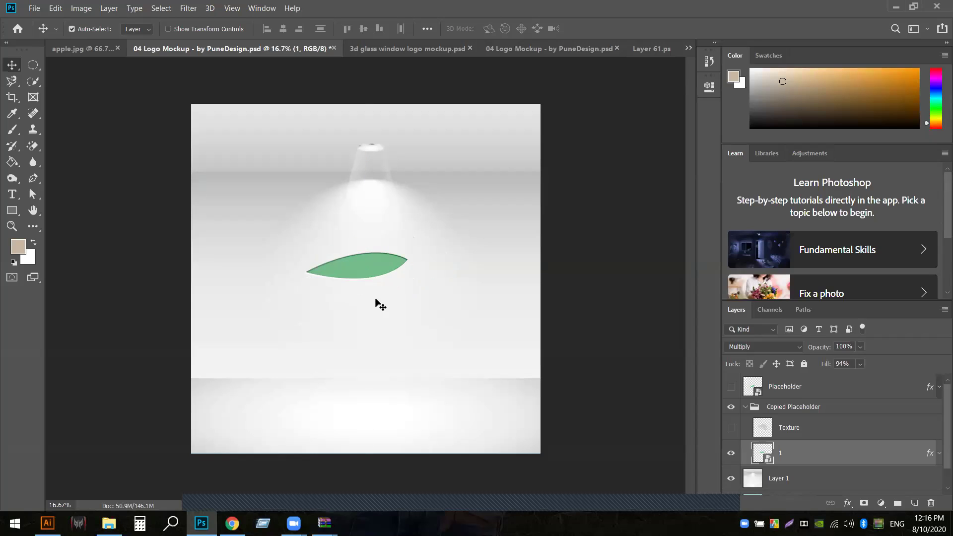
Open the Your Logo smart object of 3d glass window logo mockup.psd and hide its Preview logo layer
left_click(399, 49)
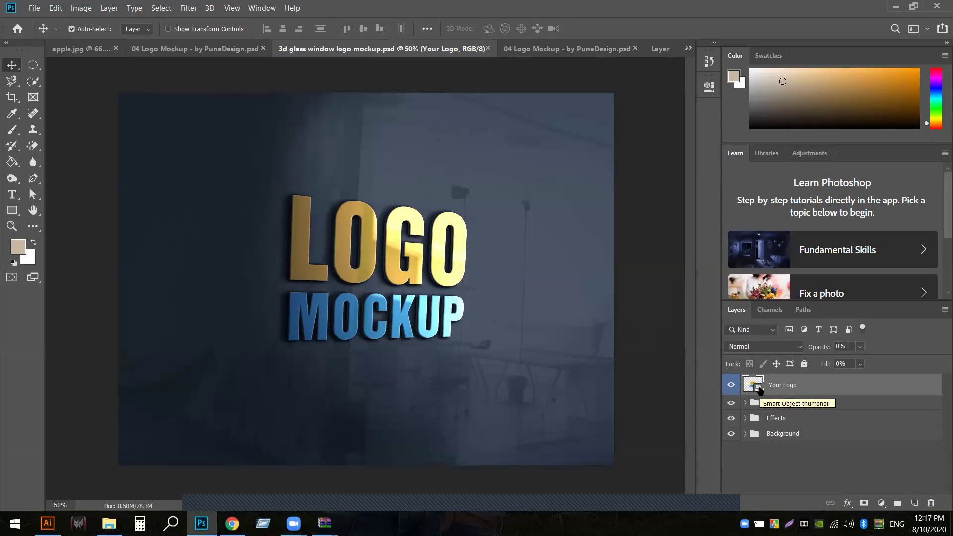
double_click(759, 389)
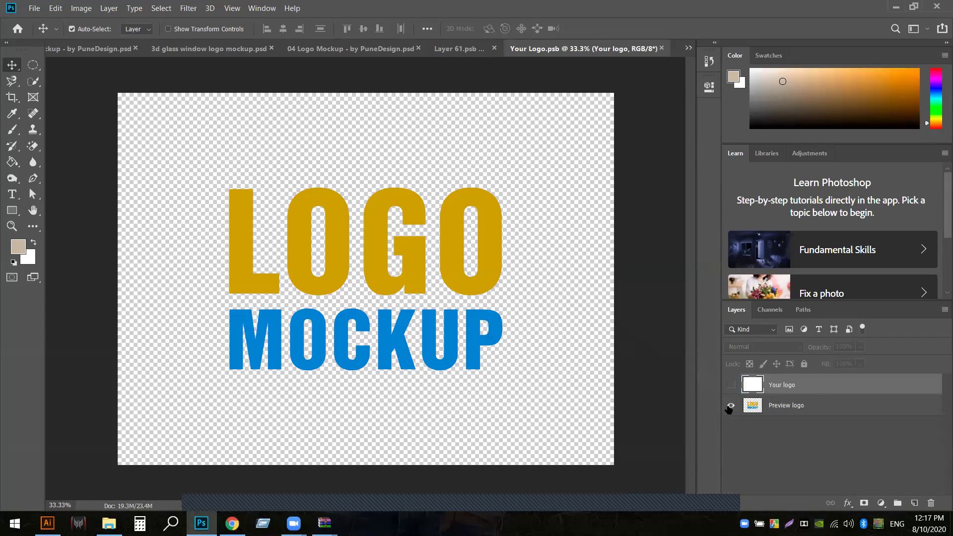
left_click(731, 406)
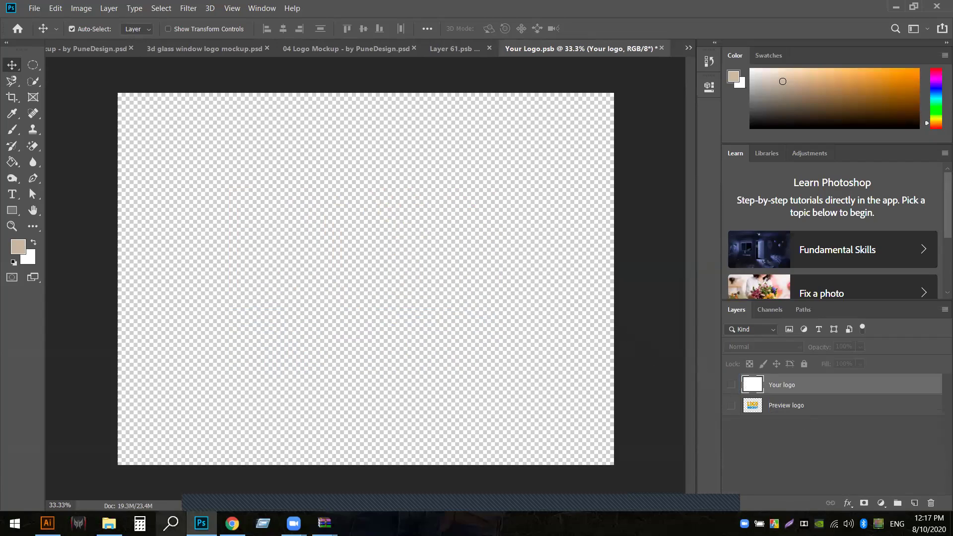
Switch to Illustrator and delete the fish image and the green leaf from the Untitled-1 artboard
left_click(47, 523)
left_click(395, 431)
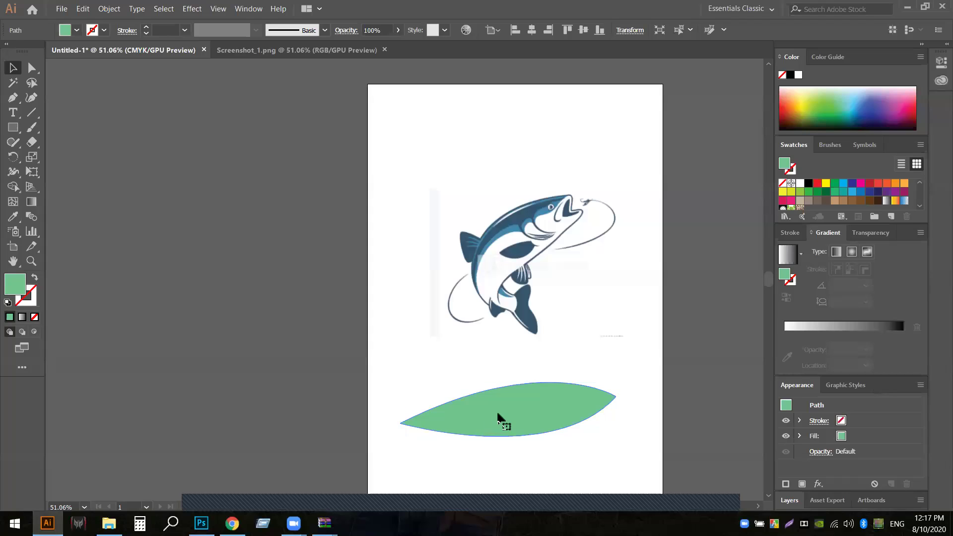
left_click_drag(497, 418, 498, 117)
left_click_drag(528, 263, 527, 165)
key("Delete")
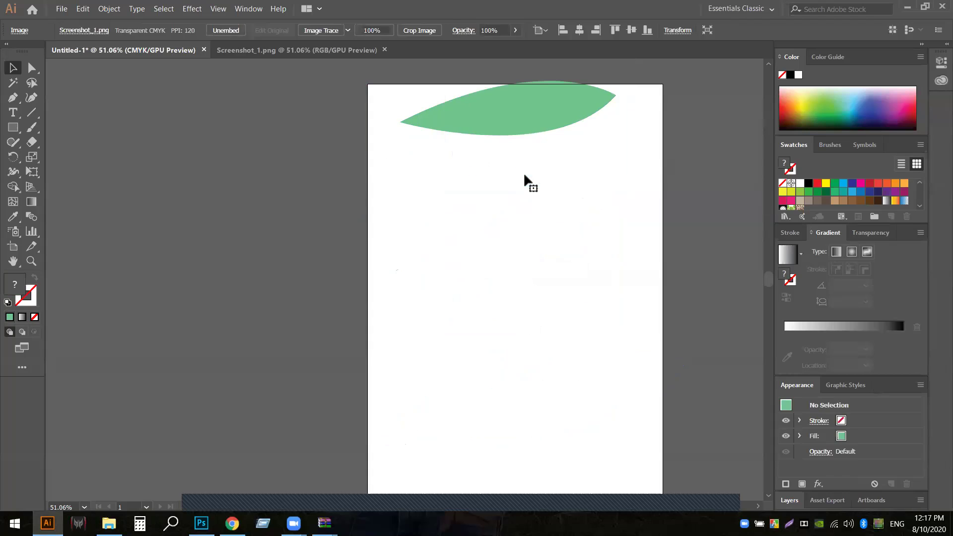
left_click(540, 113)
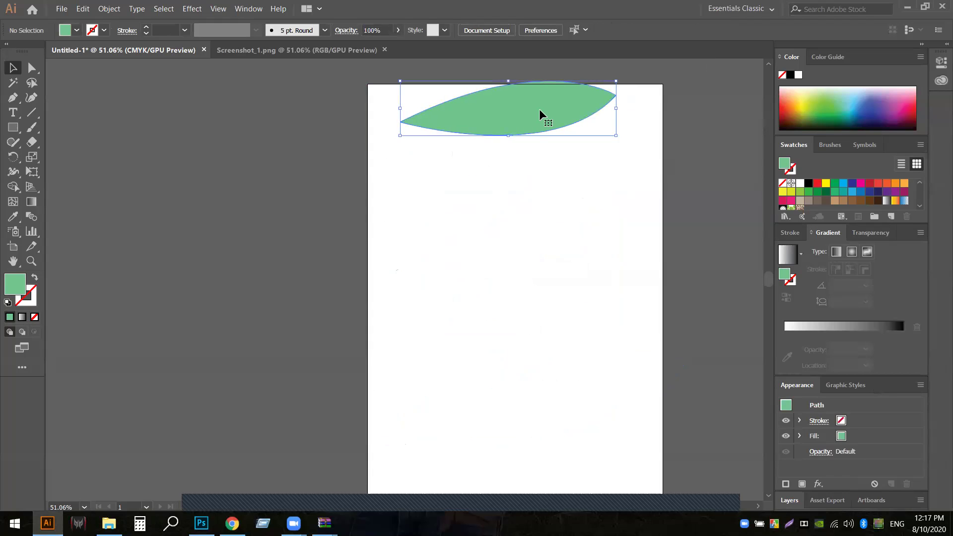
key("Delete")
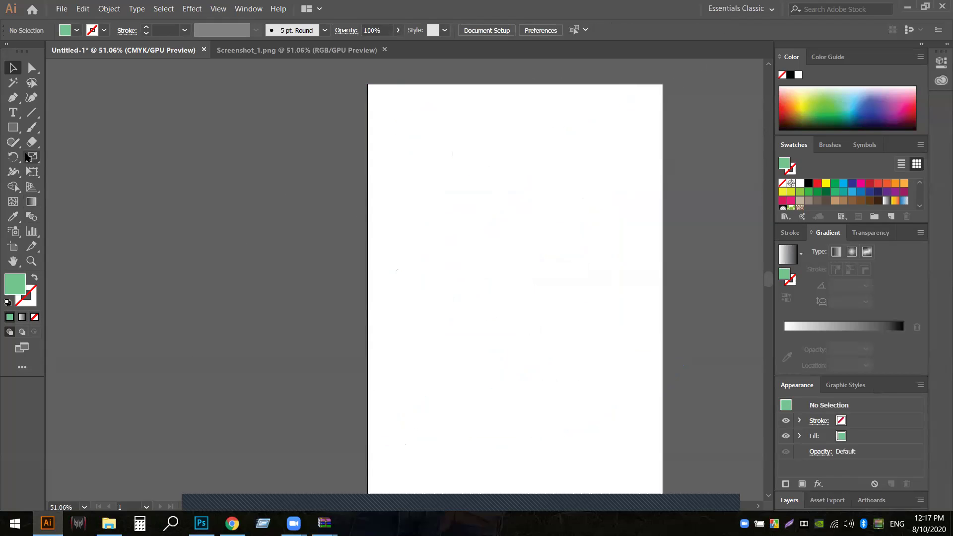
Draw a large five-pointed star in the upper half of the artboard and fill it with blue
left_click_drag(13, 128, 64, 189)
left_click_drag(511, 229, 604, 302)
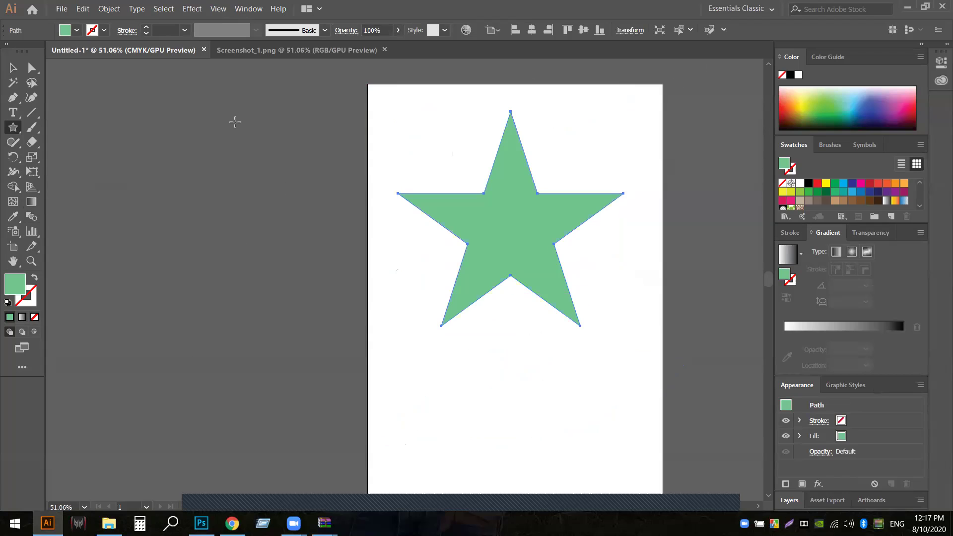
left_click(13, 68)
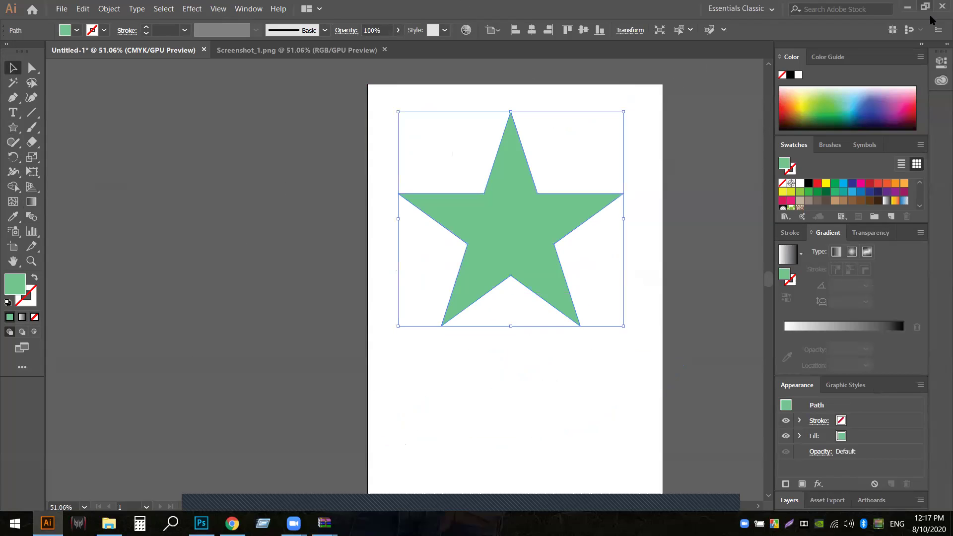
left_click(856, 103)
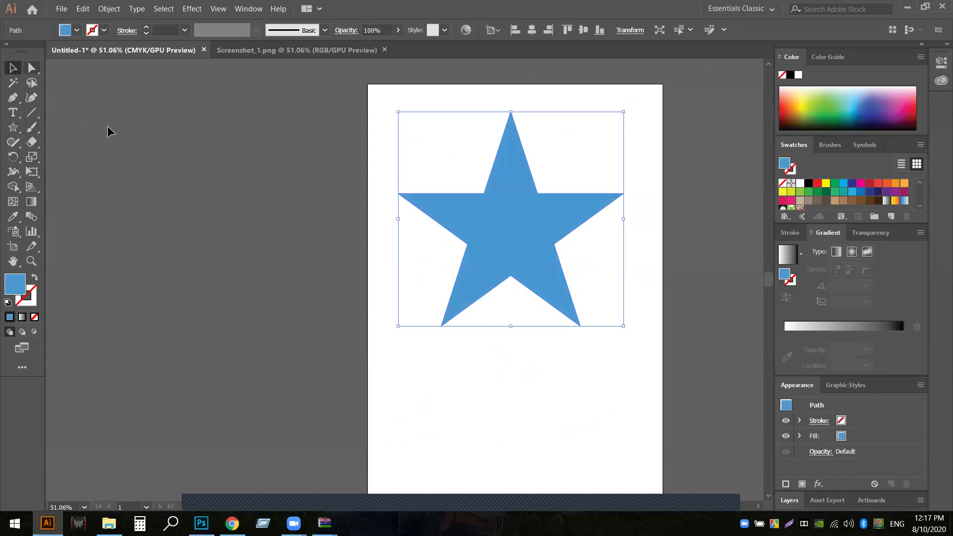
Bring the blue star into Photoshop's Your Logo.psb document, enlarge it to about 382% and commit it centred on the canvas
left_click_drag(517, 219, 348, 258)
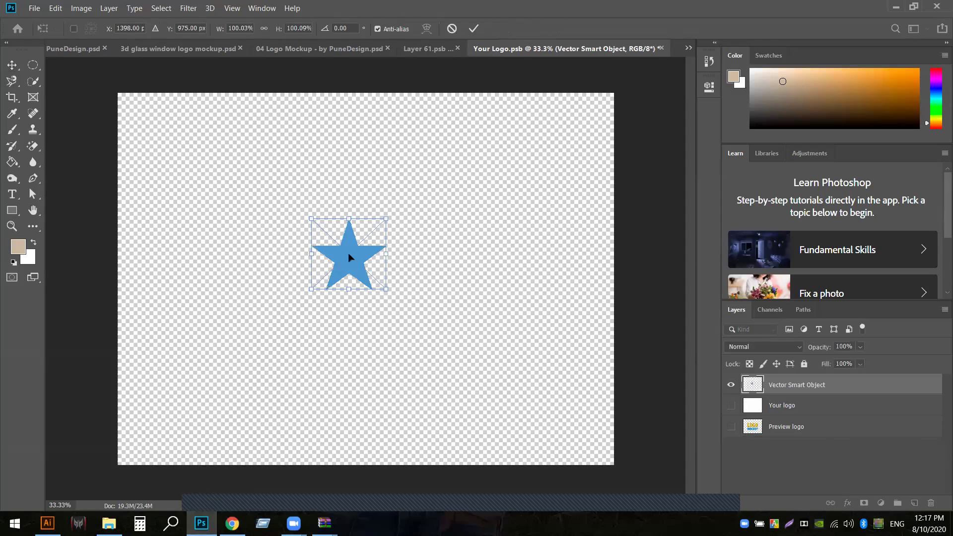
left_click_drag(353, 262, 362, 262)
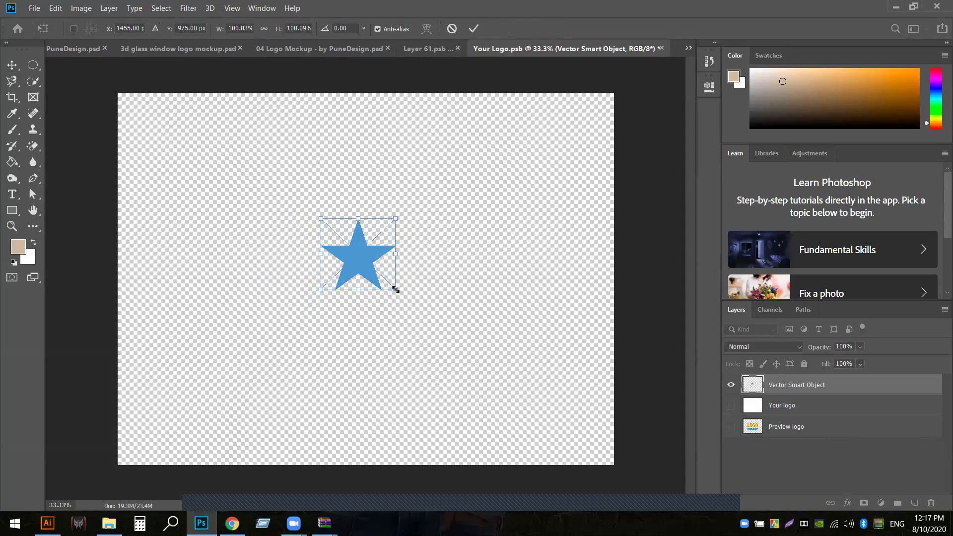
left_click_drag(395, 290, 481, 350)
left_click_drag(470, 359, 569, 455)
left_click_drag(482, 359, 386, 288)
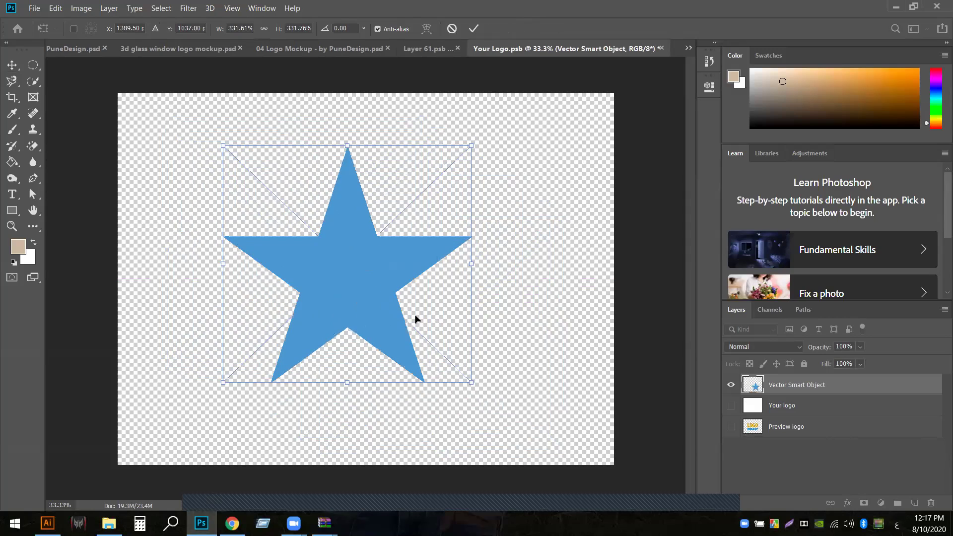
left_click_drag(472, 383, 531, 440)
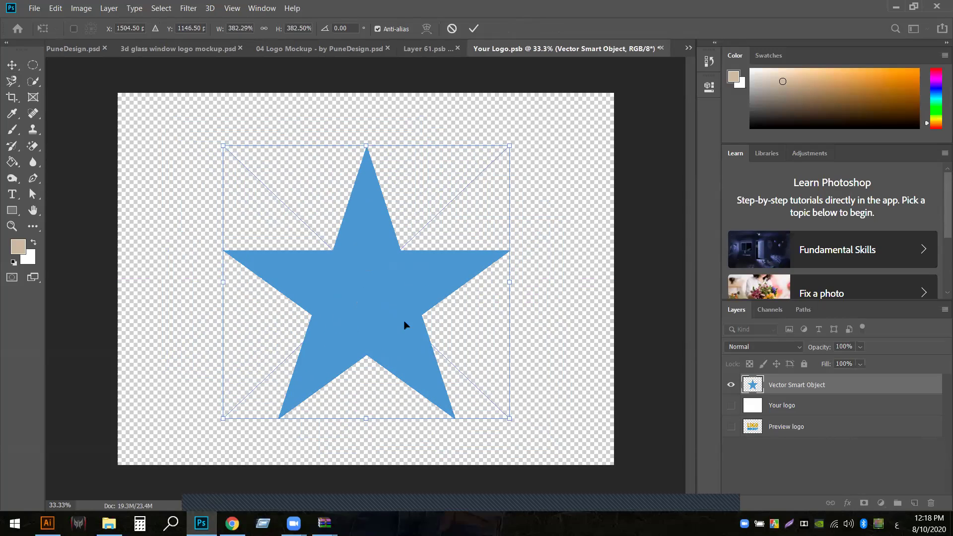
mouse_move(394, 299)
left_mouse_down()
mouse_move(395, 323)
mouse_move(402, 296)
left_mouse_up()
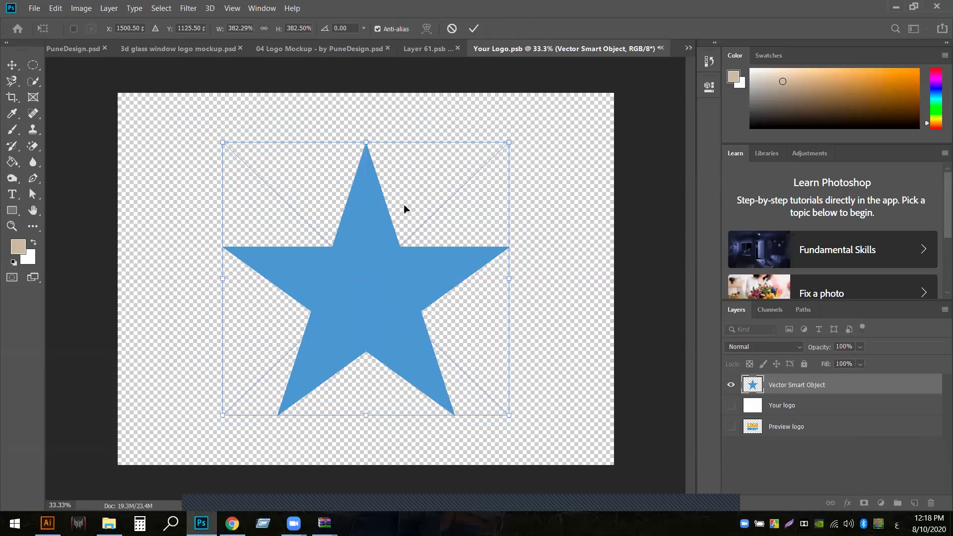
left_click(474, 30)
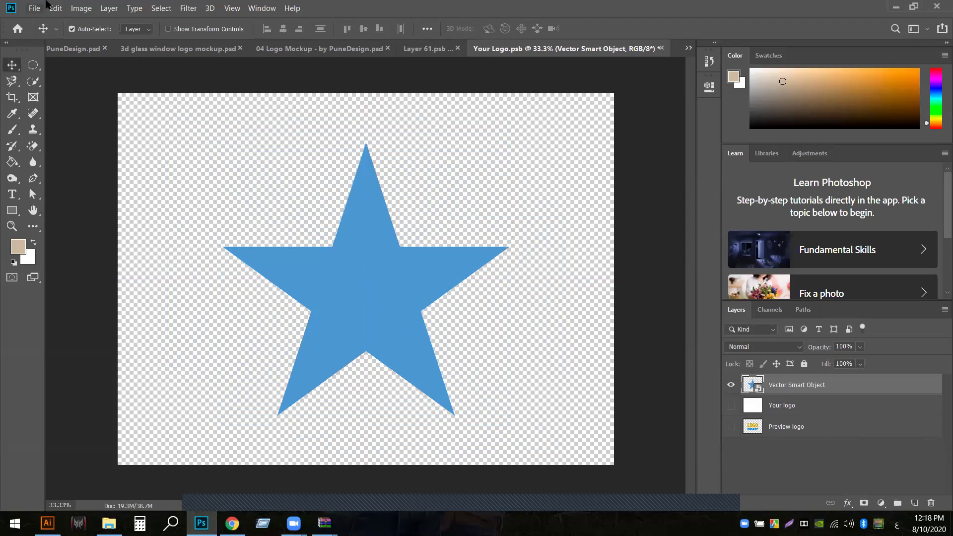
Save Your Logo.psb and display the 3d glass window logo mockup with the star logo
left_click(36, 7)
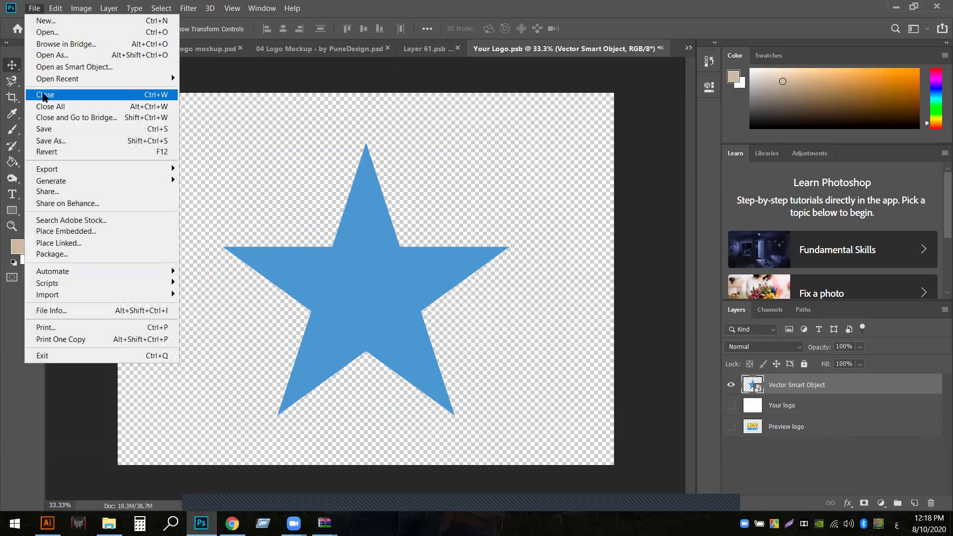
left_click(64, 130)
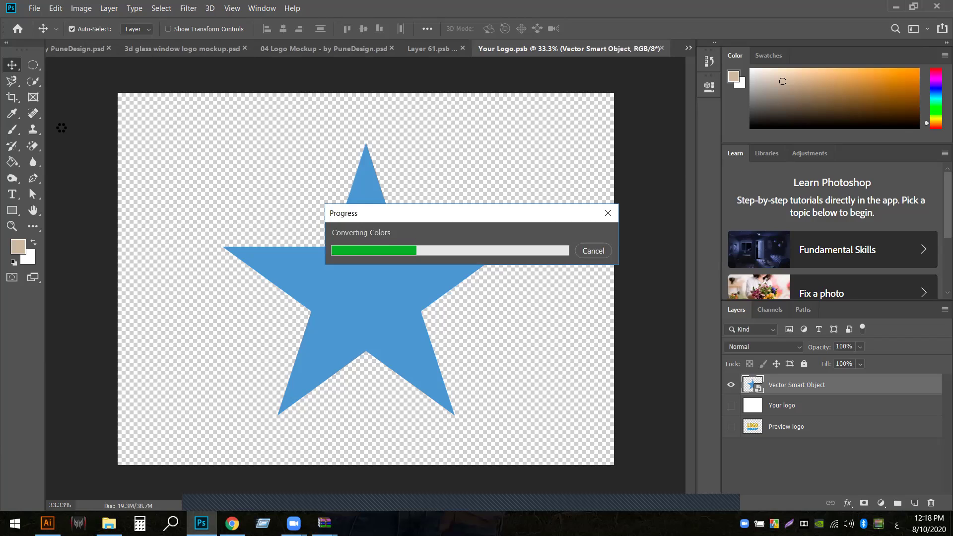
left_click(427, 48)
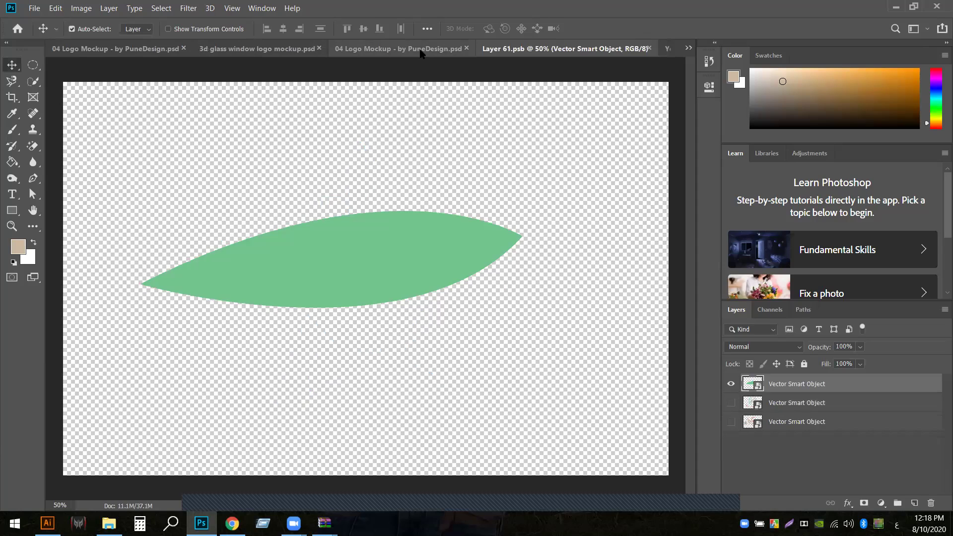
left_click(435, 52)
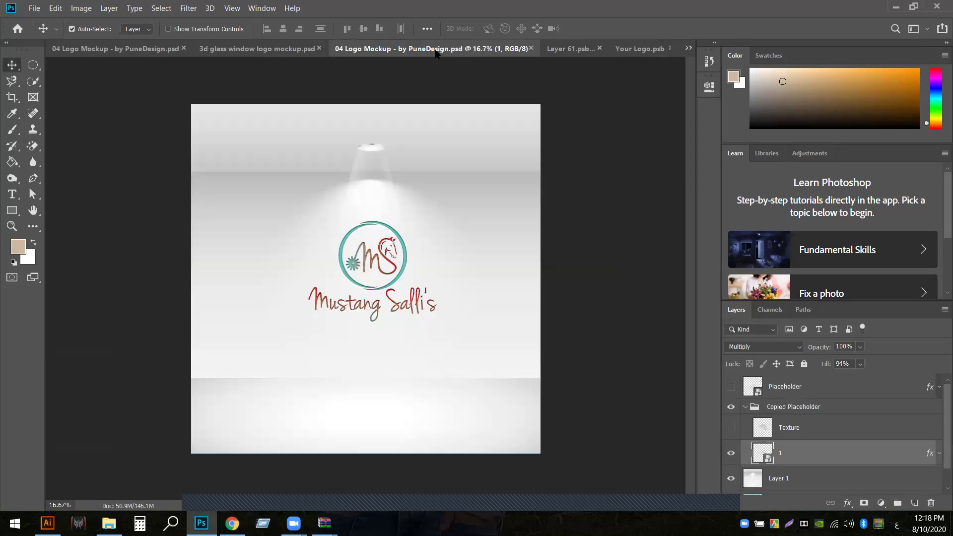
left_click(288, 48)
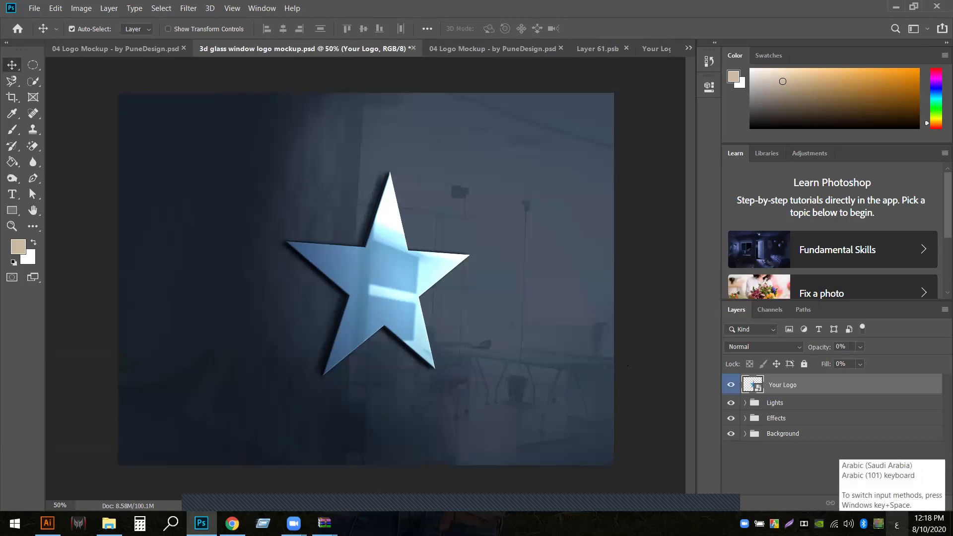
Switch the system keyboard input to English (Malaysia) with the US keyboard
left_click(896, 524)
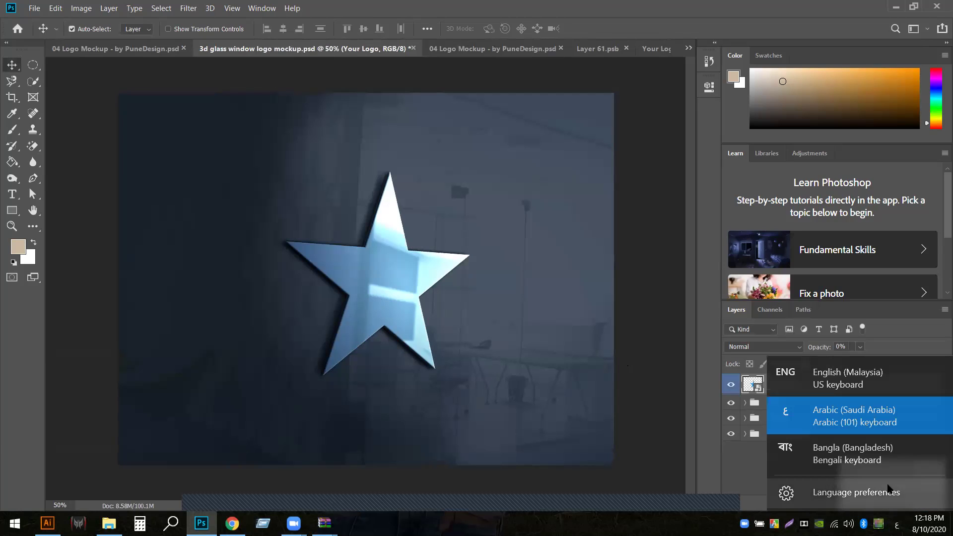
left_click(838, 376)
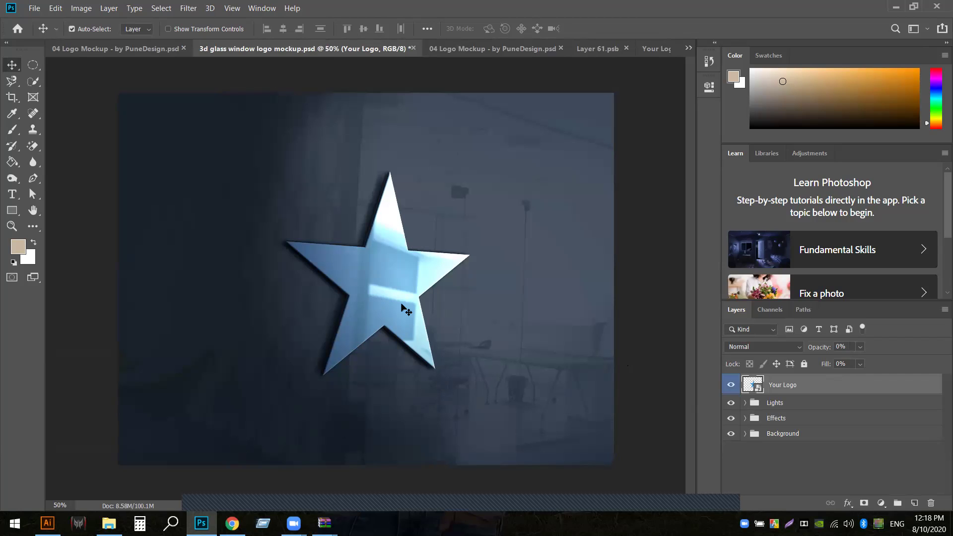
left_click_drag(378, 293, 456, 253)
Close Your Logo.psb, Layer 61.psb and the second 04 Logo Mockup document, keeping the 3d glass window mockup open
left_click(662, 52)
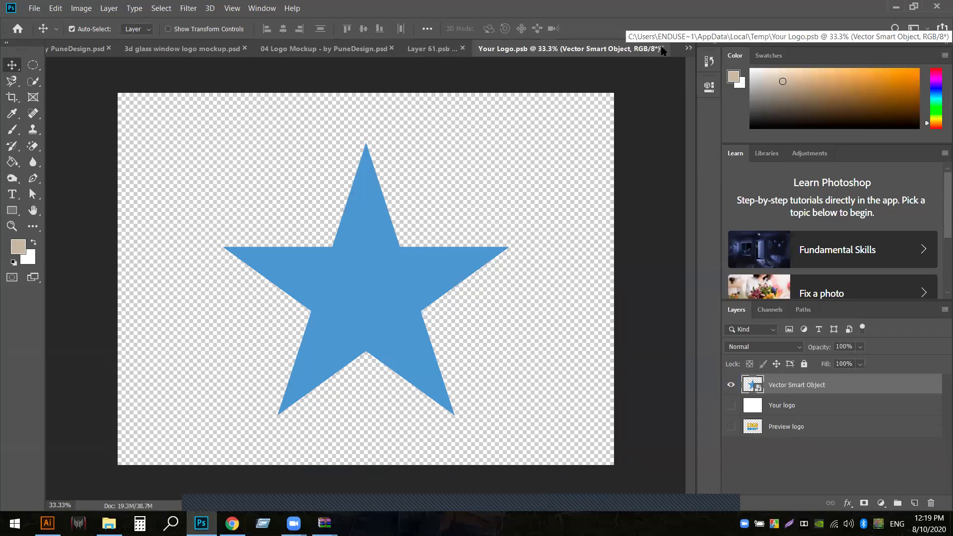
left_click(661, 48)
left_click(663, 49)
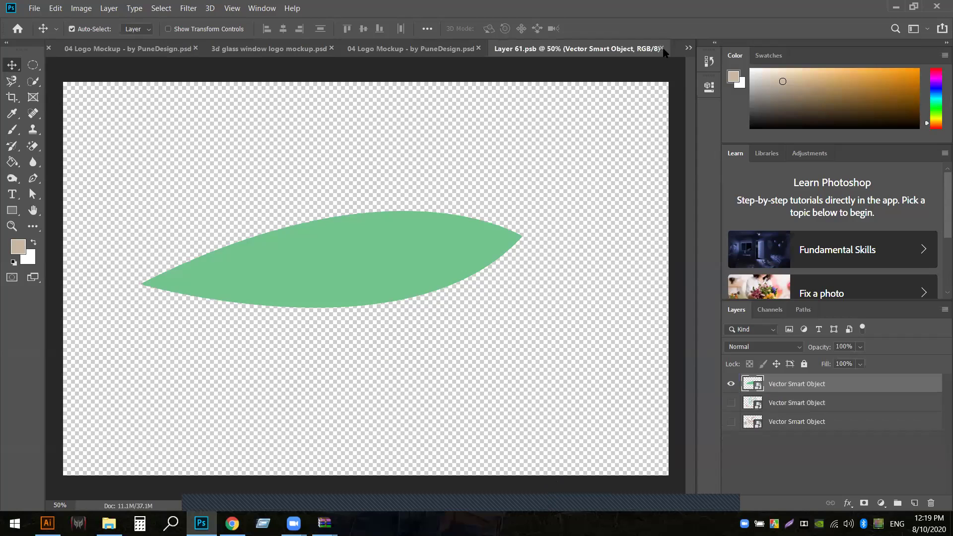
left_click(661, 48)
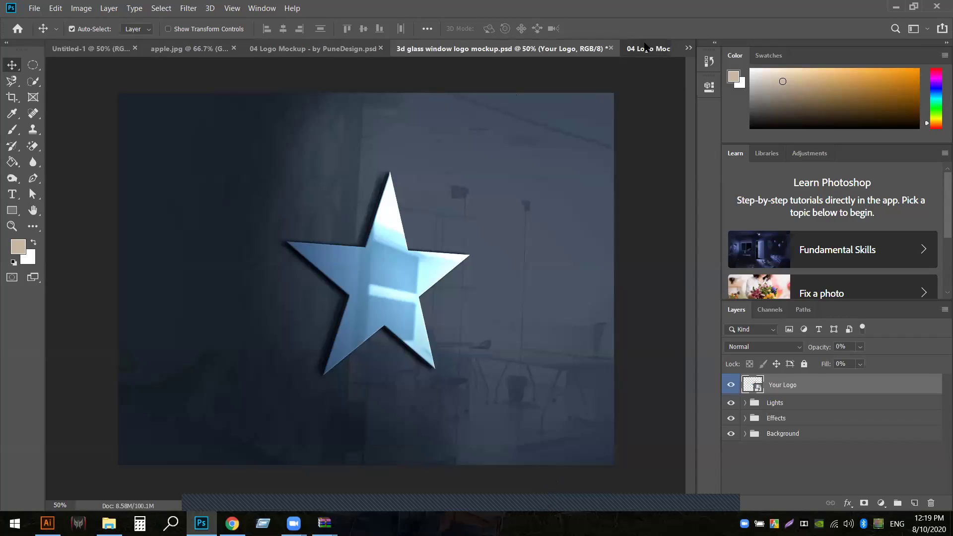
left_click(662, 49)
left_click(661, 49)
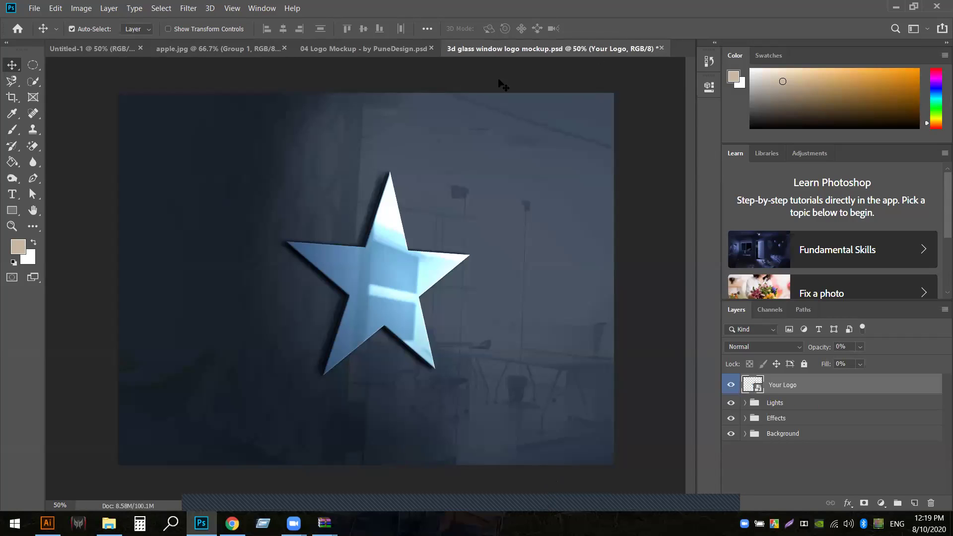
Close the remaining 04 Logo Mockup document with the green leaf logo without saving its changes
left_click(364, 51)
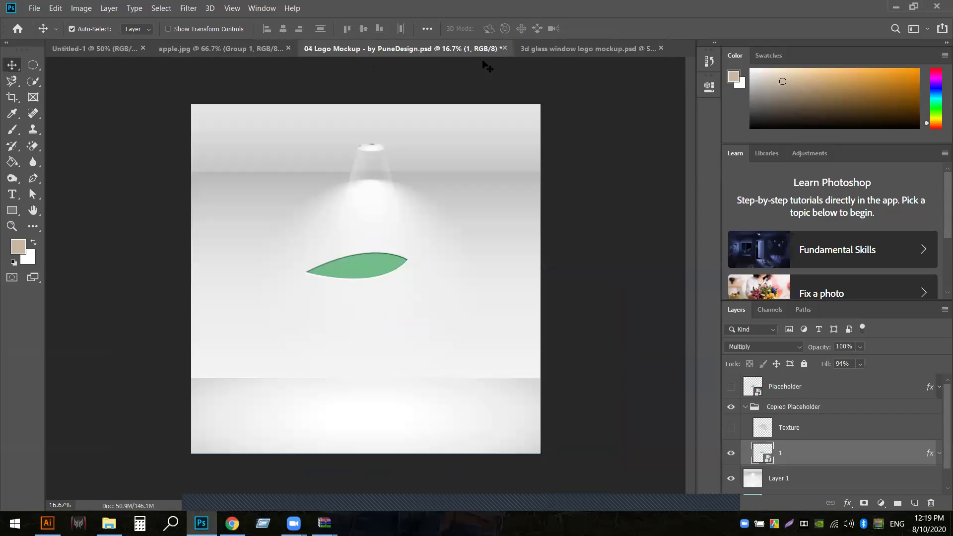
left_click(502, 48)
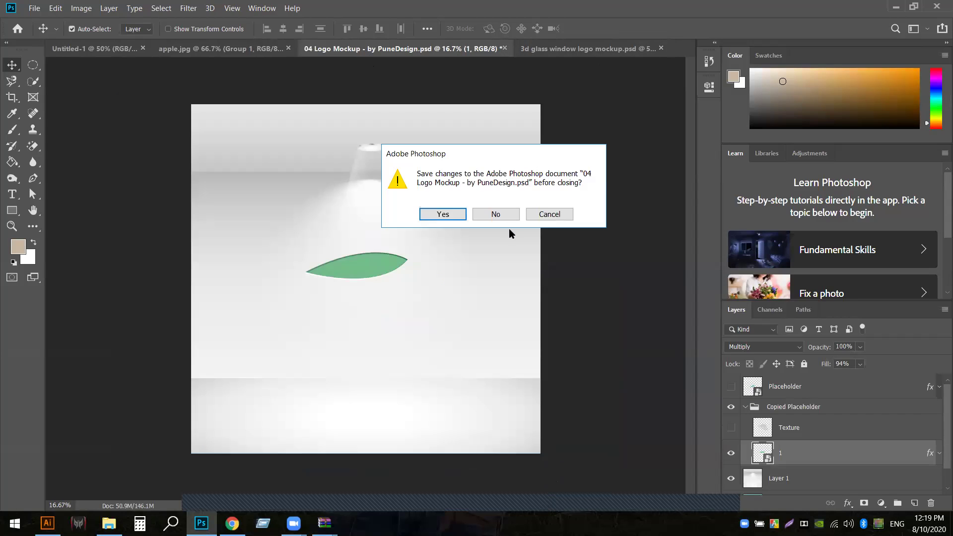
left_click(498, 213)
Look through the open apple.jpg and Untitled-1 documents and return to the 3d glass window logo mockup
left_click(265, 52)
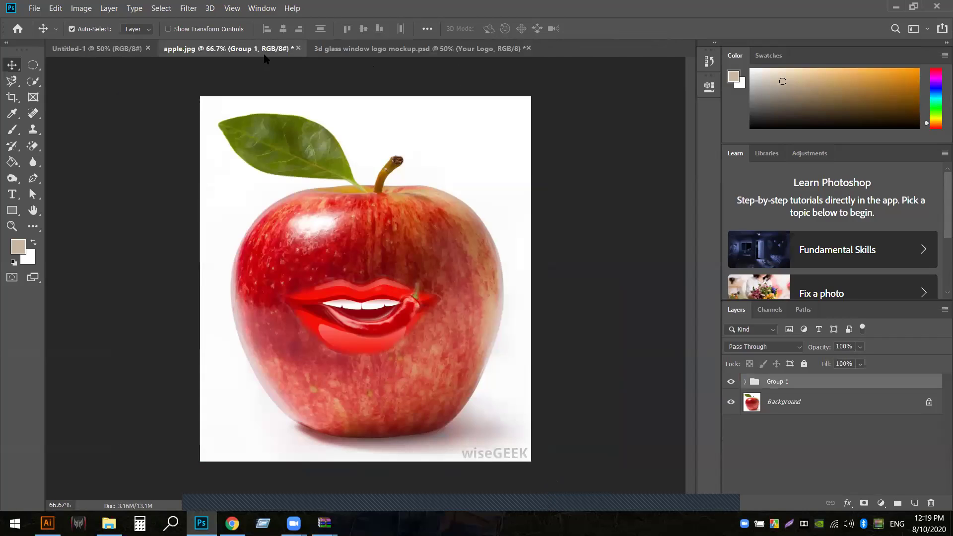
left_click(96, 49)
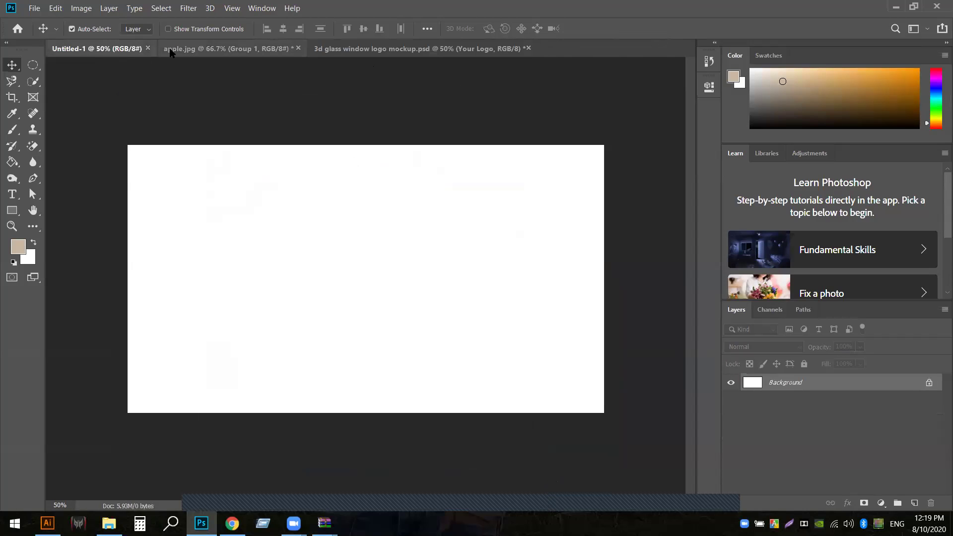
left_click(228, 48)
left_click(350, 49)
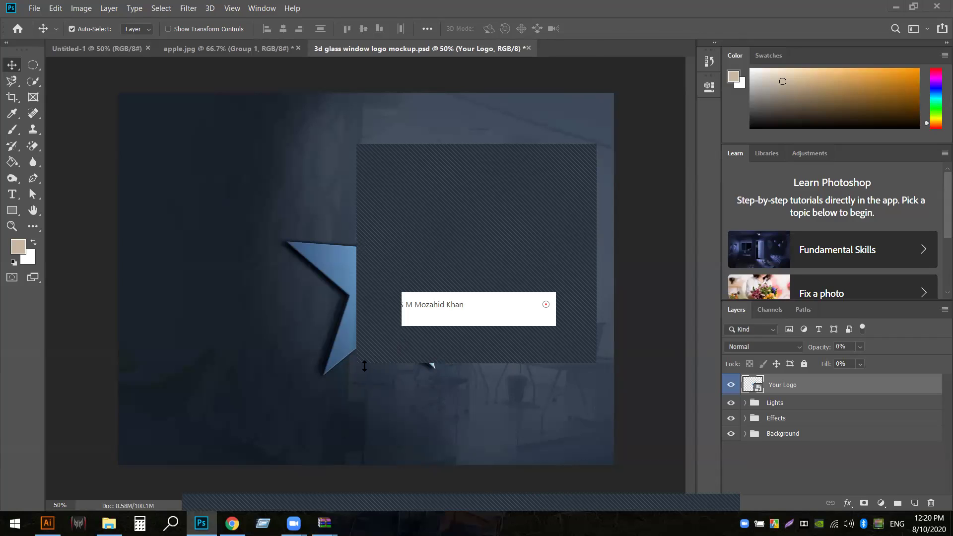
double_click(364, 366)
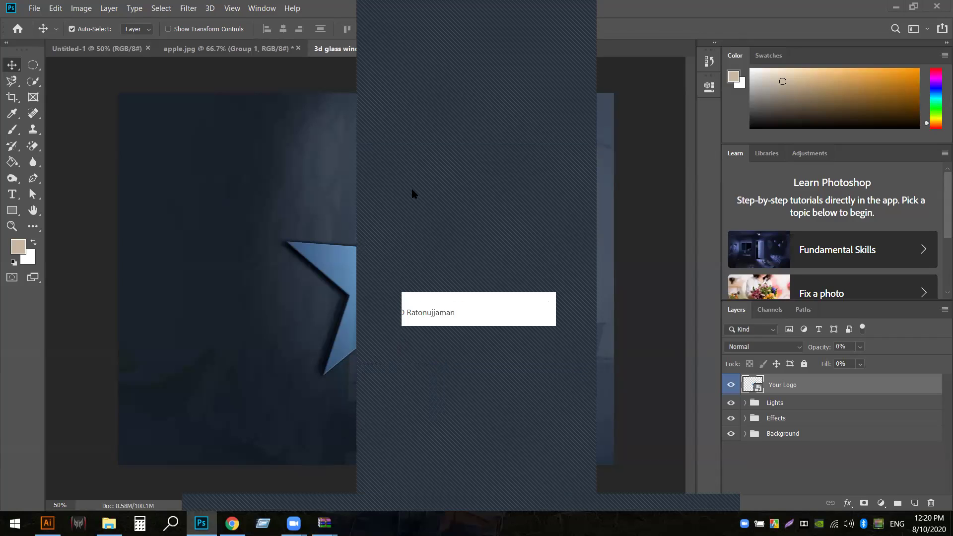
double_click(443, 6)
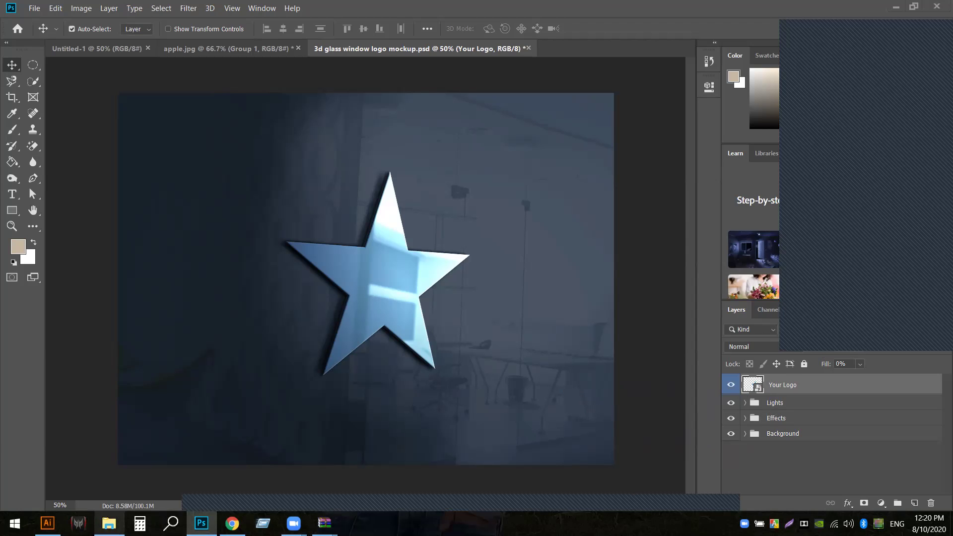
Open 16.psd from New folder and move the Digital Bangladesh logo up and to the left on the brick wall
left_click(108, 523)
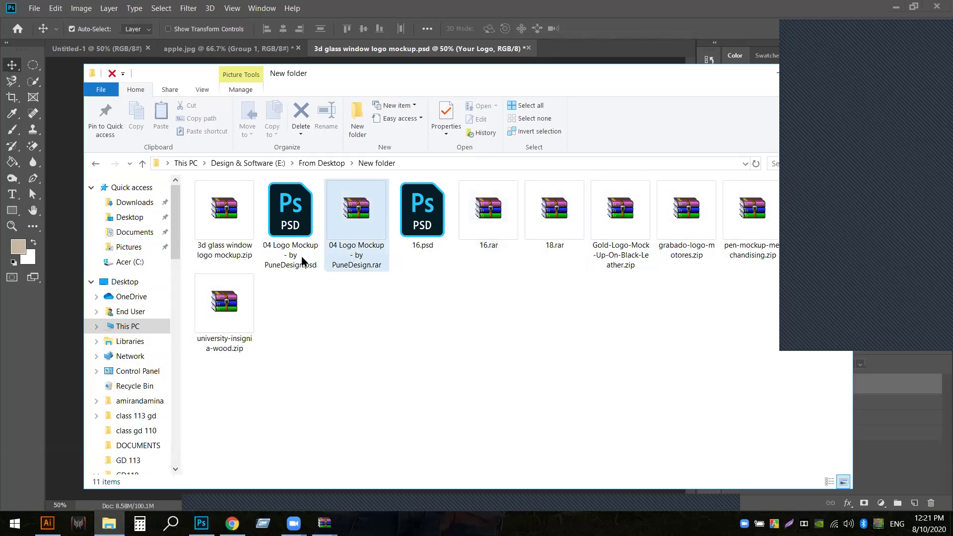
left_click(434, 214)
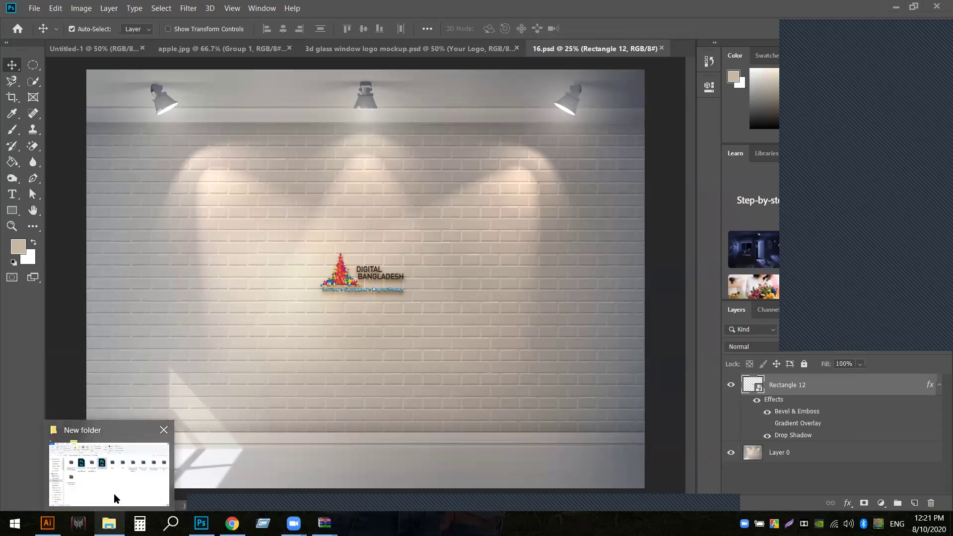
left_click(114, 493)
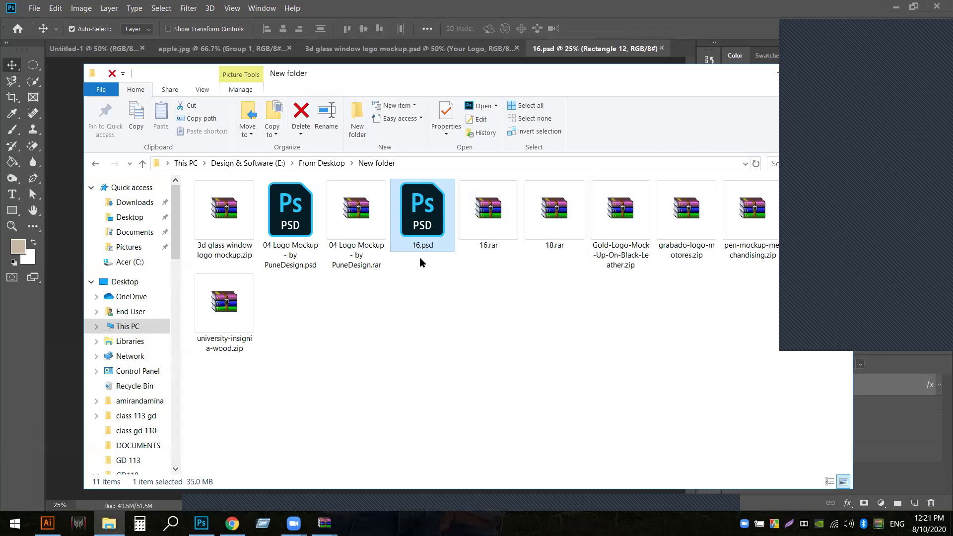
mouse_move(210, 517)
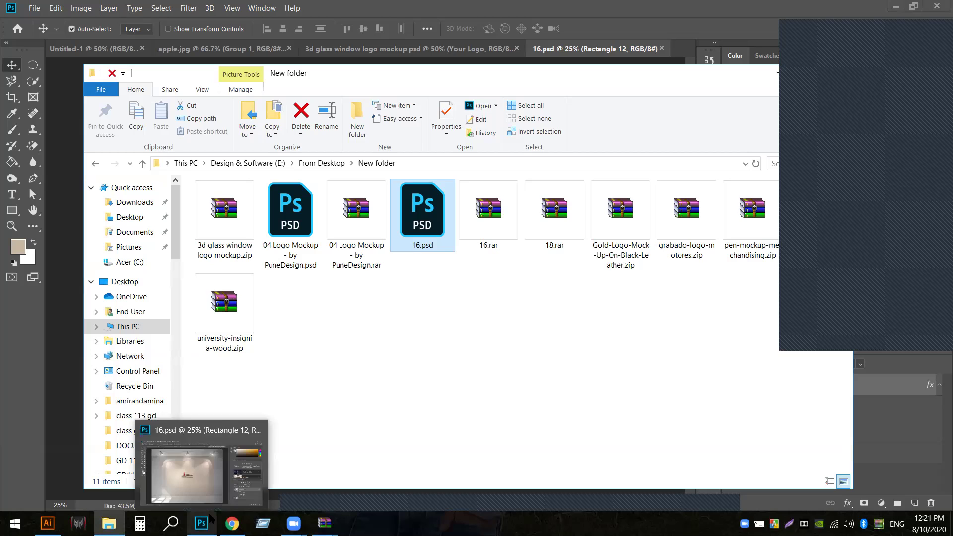
left_click(209, 471)
left_click_drag(356, 286, 318, 245)
left_click(318, 244)
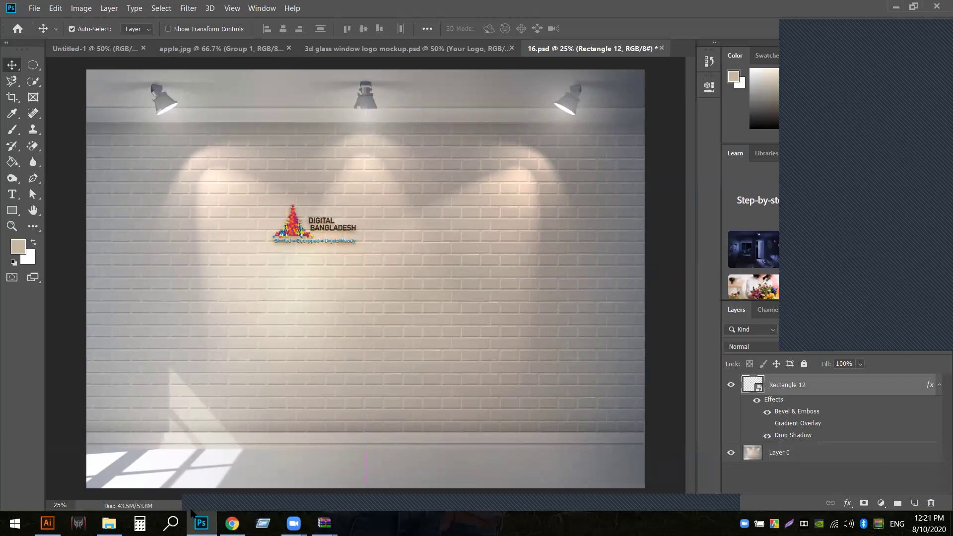
Inspect the contents of the 18.rar archive in New folder and close the archive window
mouse_move(109, 523)
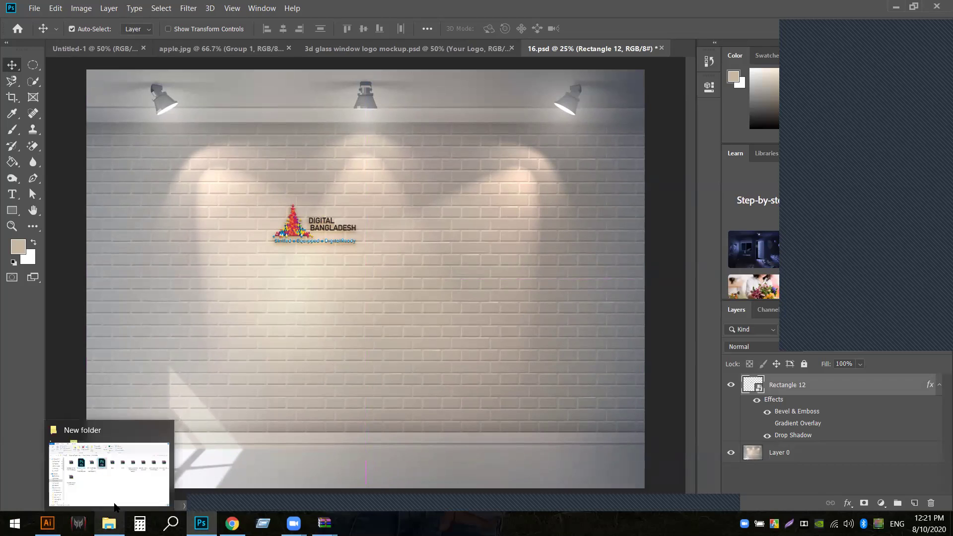
left_click(114, 491)
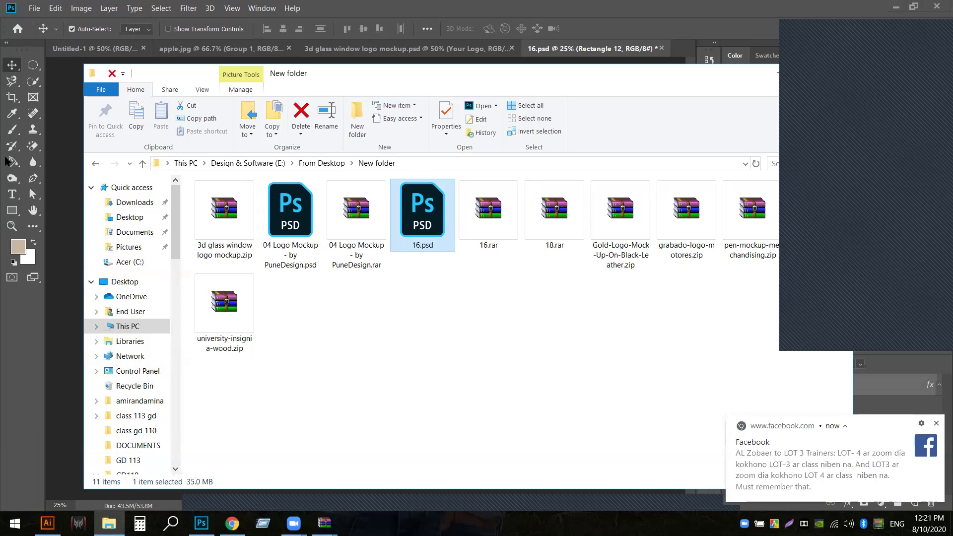
double_click(565, 212)
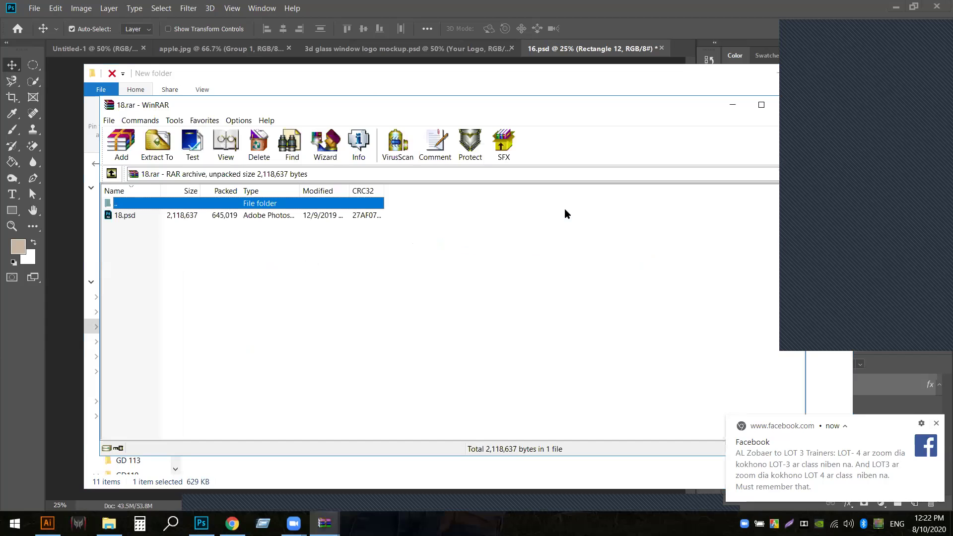
left_click(204, 214)
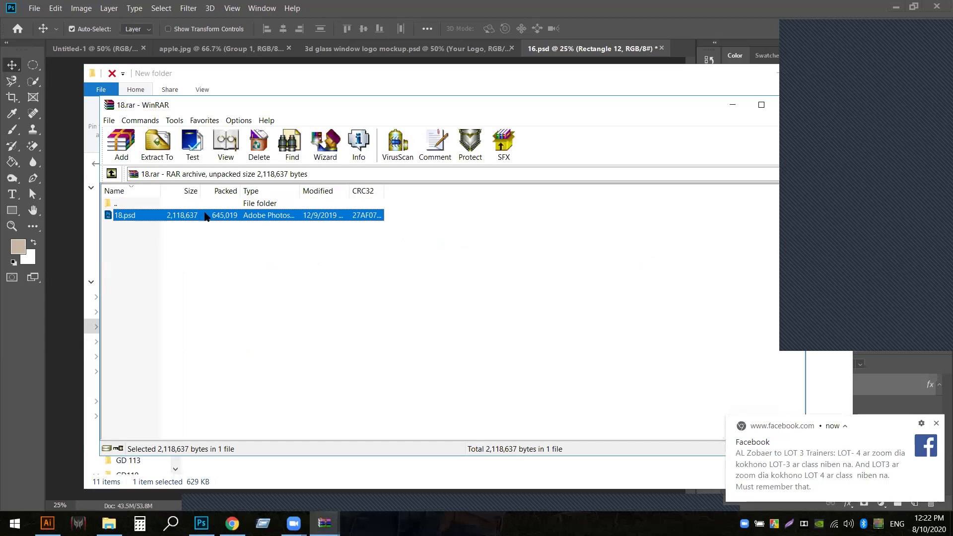
left_click_drag(674, 110, 497, 142)
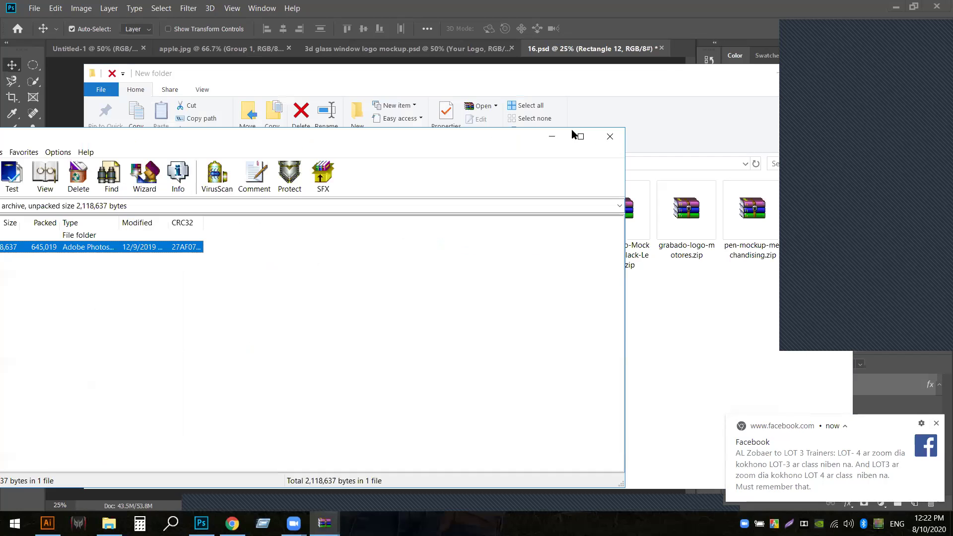
left_click(618, 141)
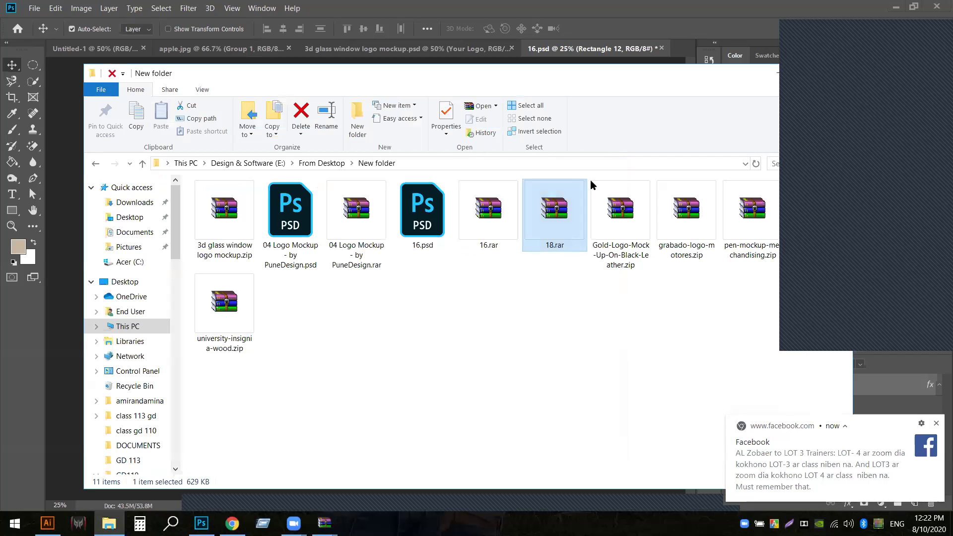
Examine the __MACOSX folder inside 3d glass window logo mockup.zip and close the archive window
double_click(230, 222)
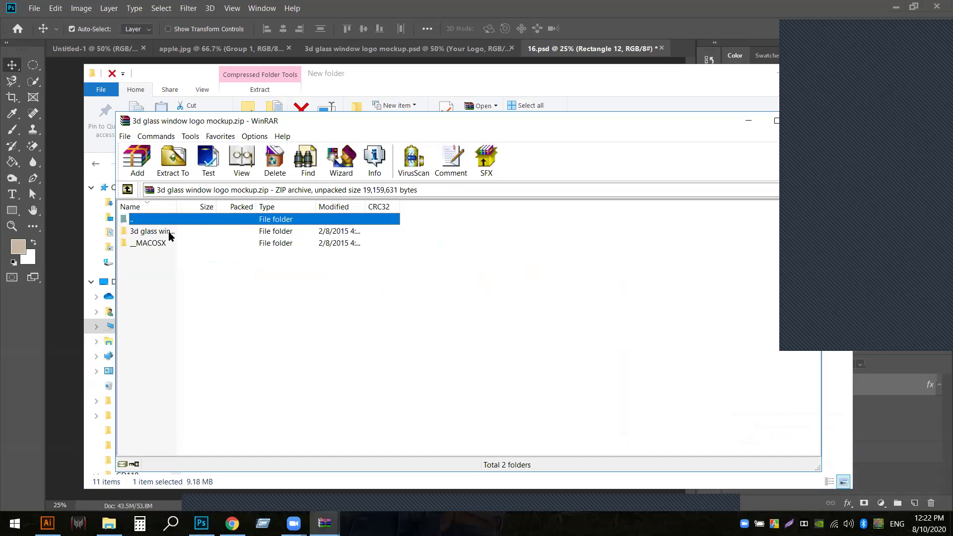
double_click(169, 242)
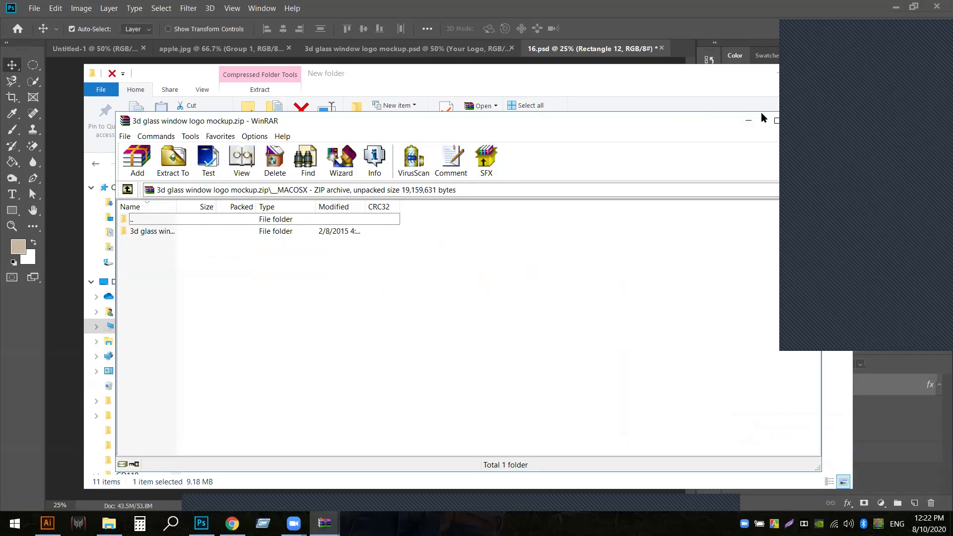
left_click_drag(658, 127, 518, 147)
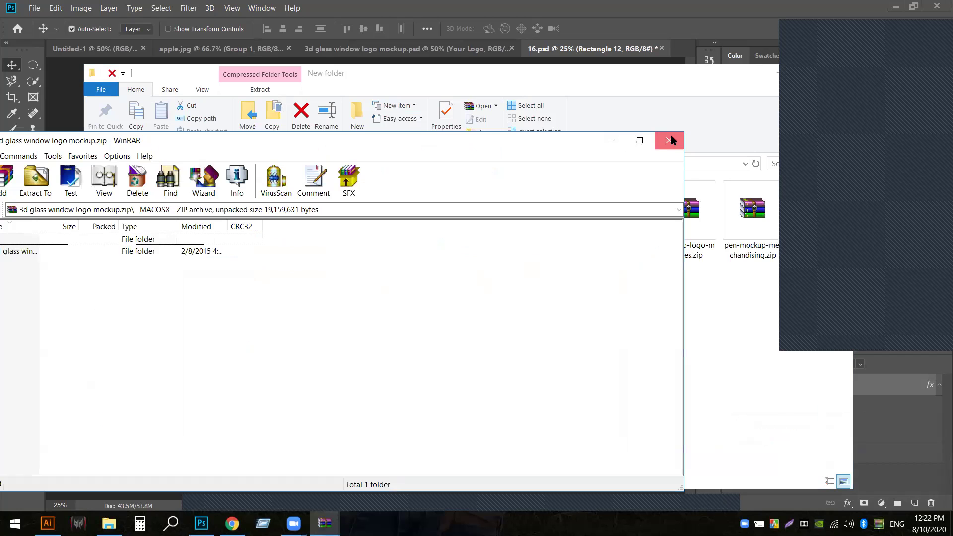
left_click(669, 141)
Open 3d glass window logo mockup.psd from its folder inside the 3d glass window logo mockup.zip archive
double_click(219, 230)
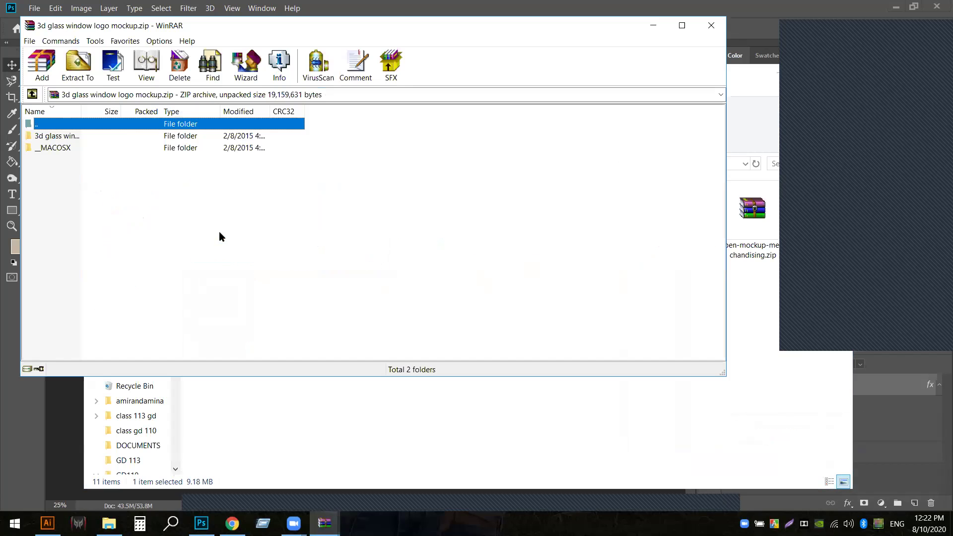
left_click(119, 140)
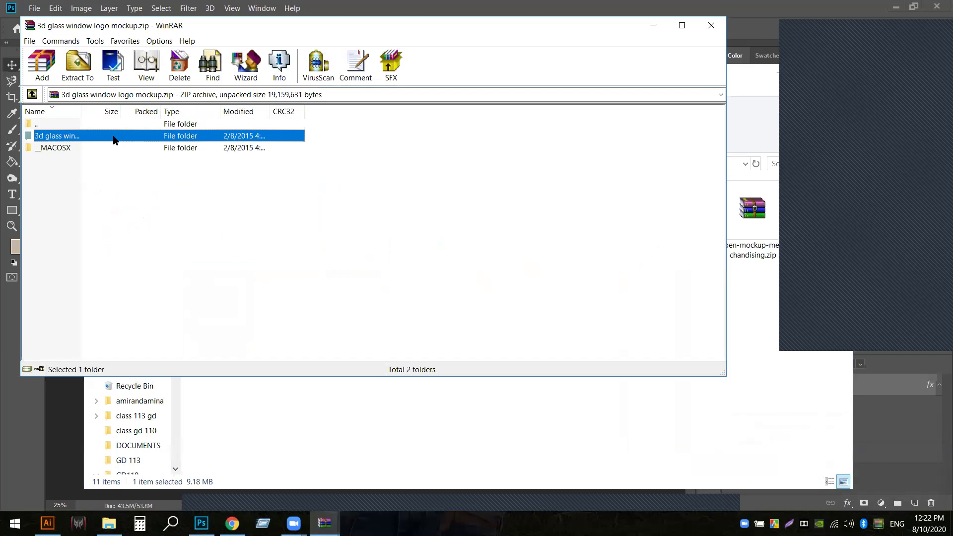
double_click(113, 137)
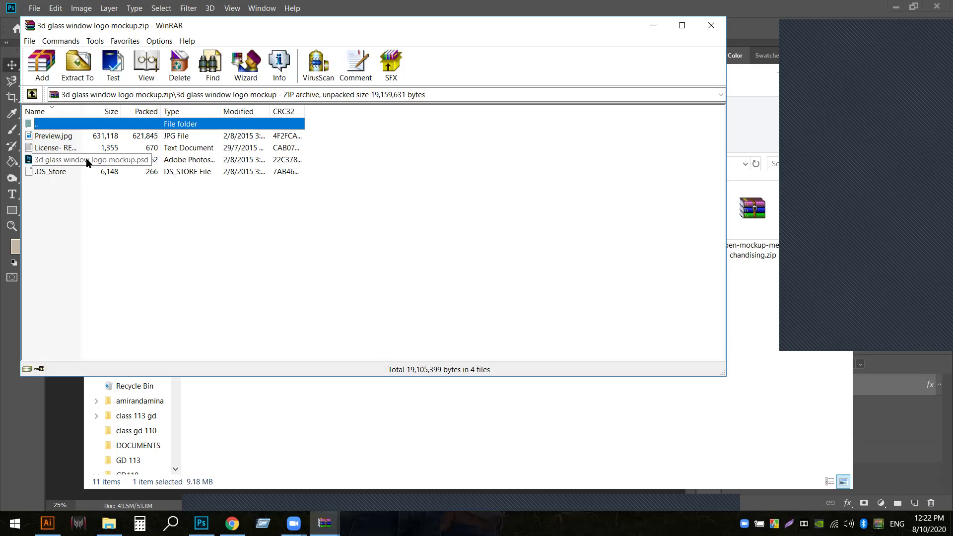
double_click(177, 163)
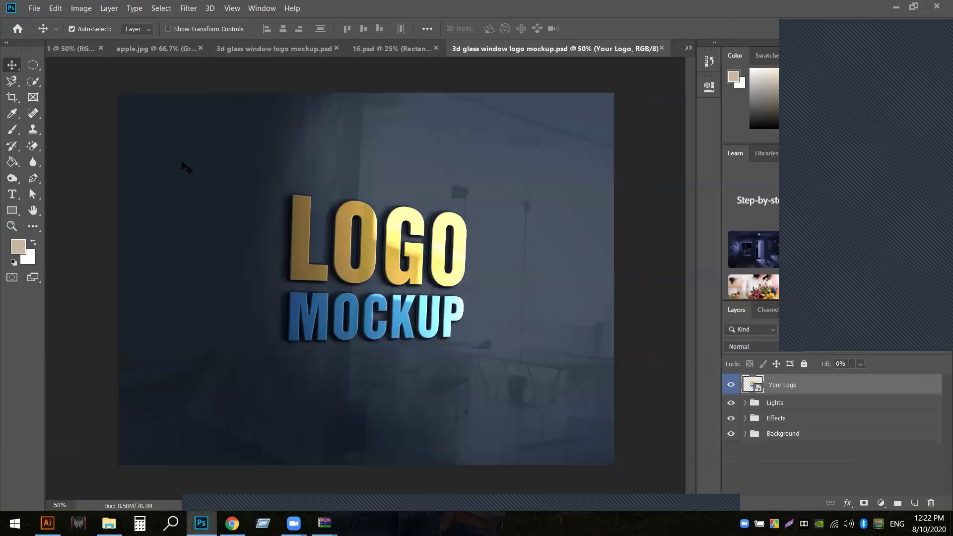
Close the freshly opened 3d glass window mockup and close 16.psd without saving its changes
left_click(662, 49)
left_click(662, 48)
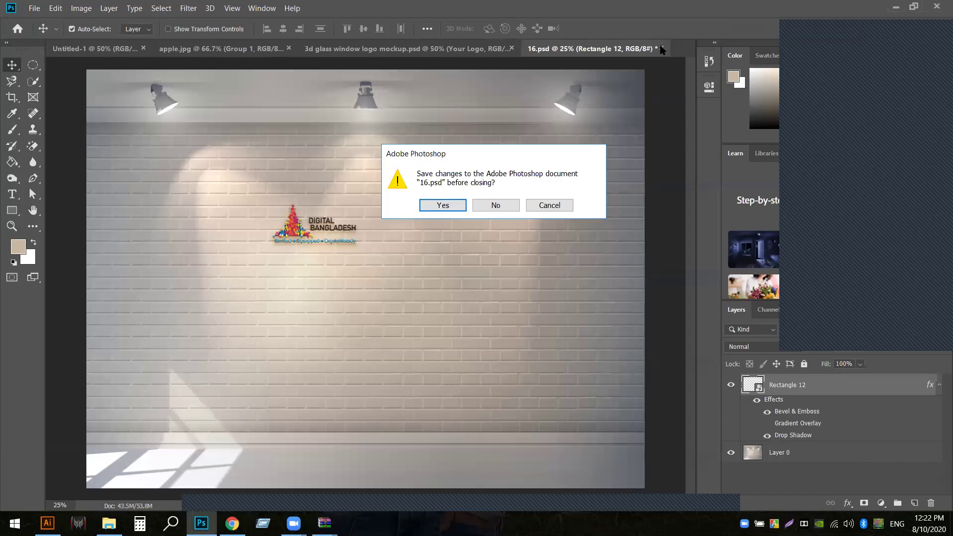
left_click(485, 204)
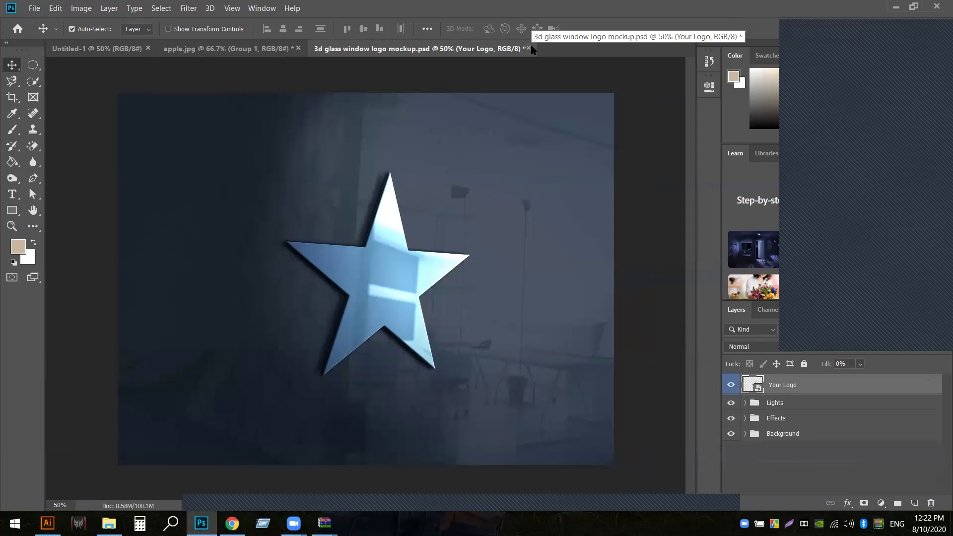
Display the apple.jpg document
left_click(72, 28)
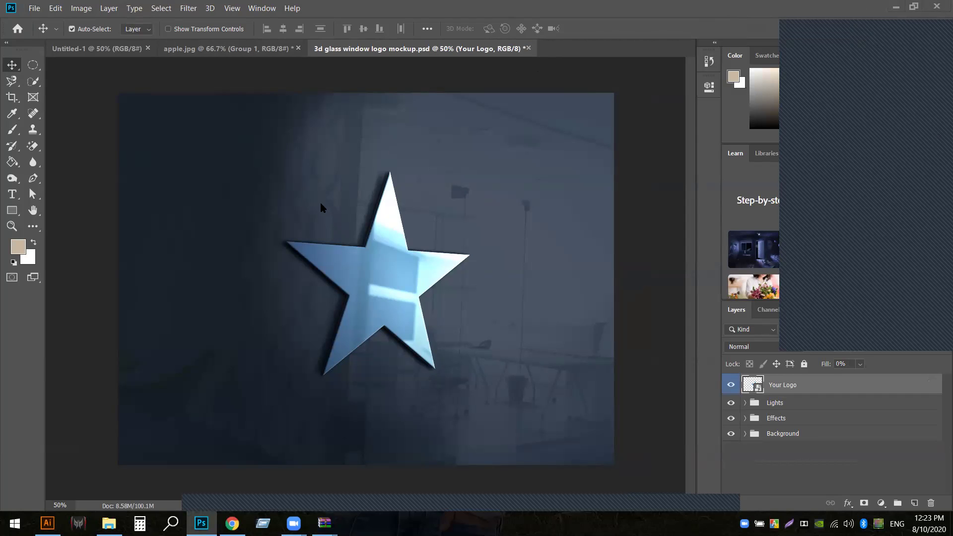
left_click(215, 48)
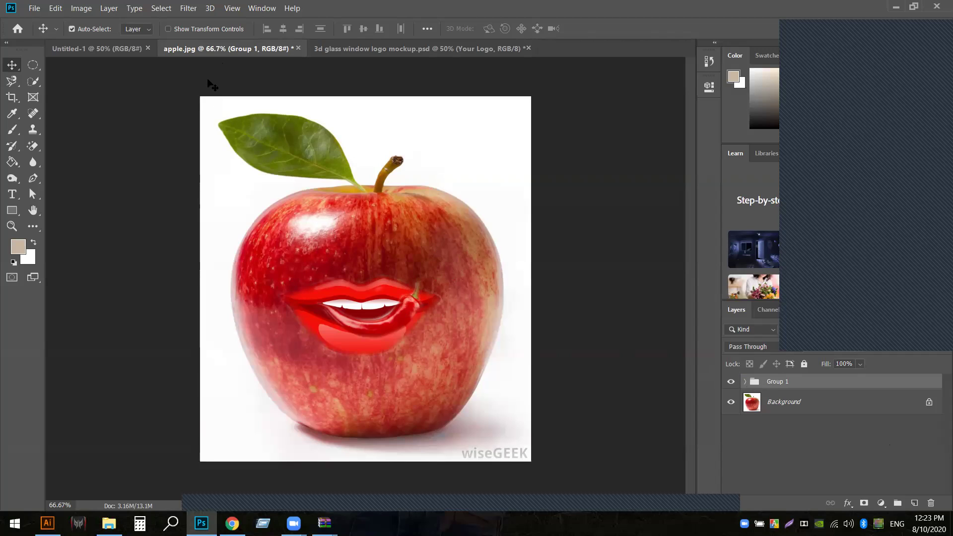
Reposition the lips on the apple slightly higher, then with Auto-Select turned off move Group 2 slightly to the right
left_click_drag(213, 89, 209, 98)
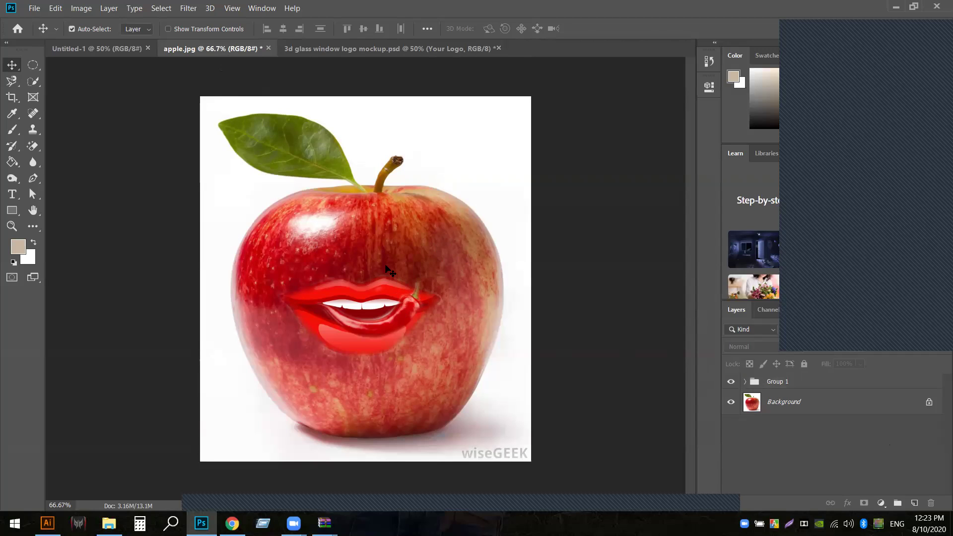
mouse_move(381, 270)
left_mouse_down()
mouse_move(381, 255)
mouse_move(374, 289)
mouse_move(505, 226)
mouse_move(379, 268)
mouse_move(383, 278)
left_mouse_up()
left_click(757, 397)
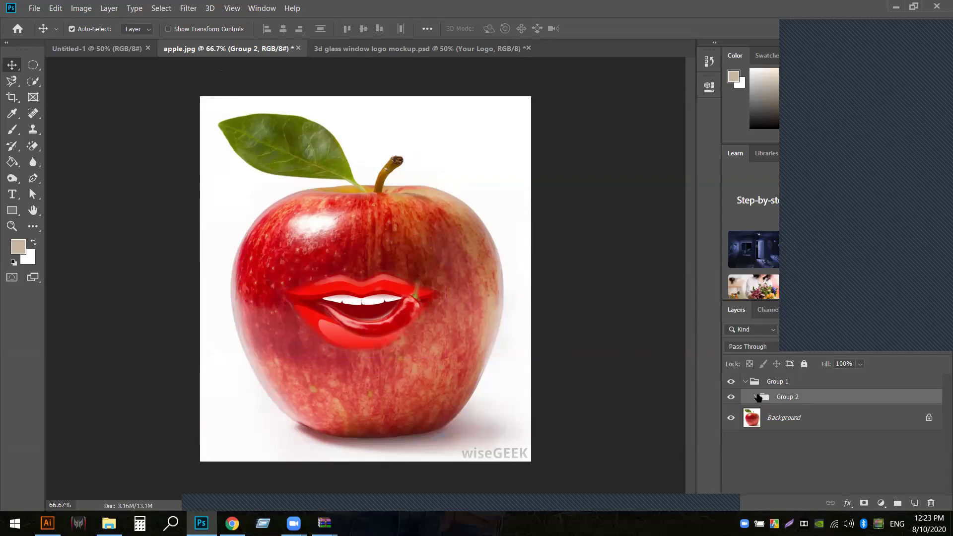
left_click(72, 28)
mouse_move(386, 346)
left_mouse_down()
mouse_move(404, 332)
mouse_move(393, 350)
left_mouse_up()
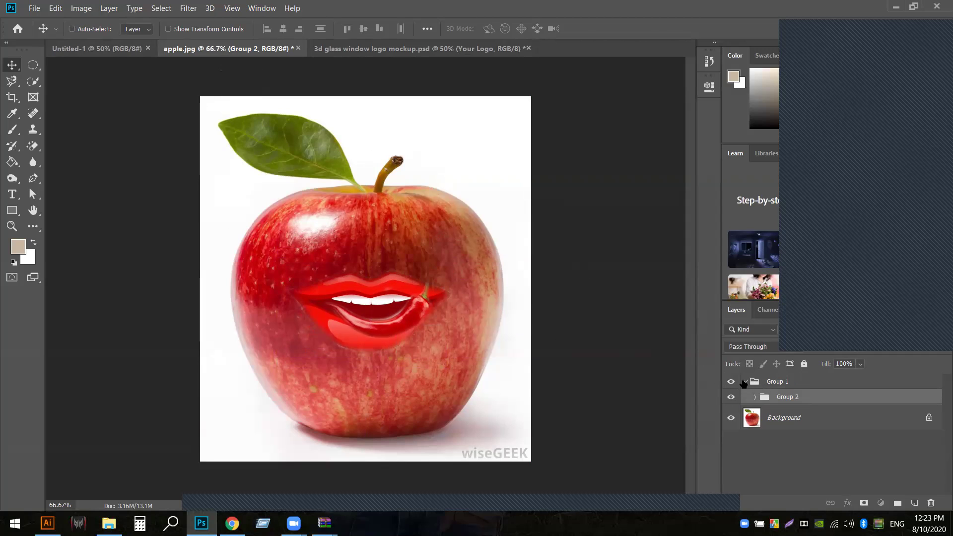
Collapse Group 1 and nudge it slightly left on the apple, then display the 3d glass window logo mockup.psd document
left_click(744, 382)
mouse_move(372, 291)
left_mouse_down()
mouse_move(344, 298)
mouse_move(369, 290)
left_mouse_up()
mouse_move(376, 251)
left_mouse_down()
mouse_move(372, 237)
mouse_move(376, 248)
left_mouse_up()
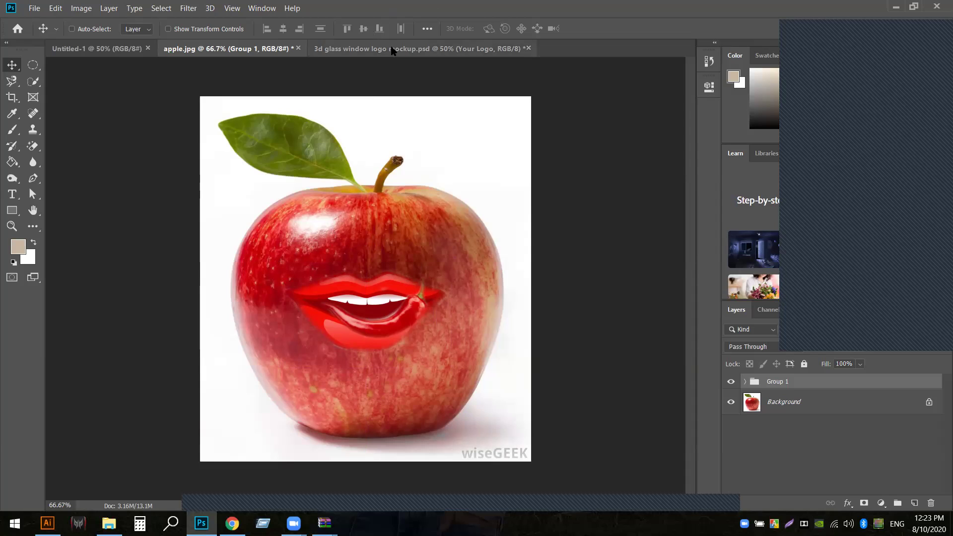
left_click(424, 50)
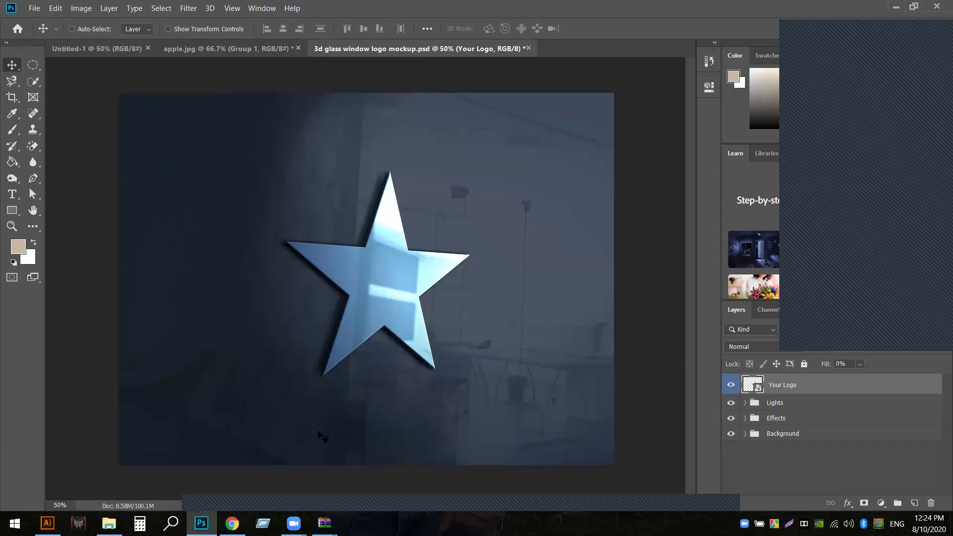
Switch to the GD 366 Dist: Joypurhat attendance sheet in Google Sheets and enter the date 08/10/2020 under DAY19 in cell AB6
left_click(231, 523)
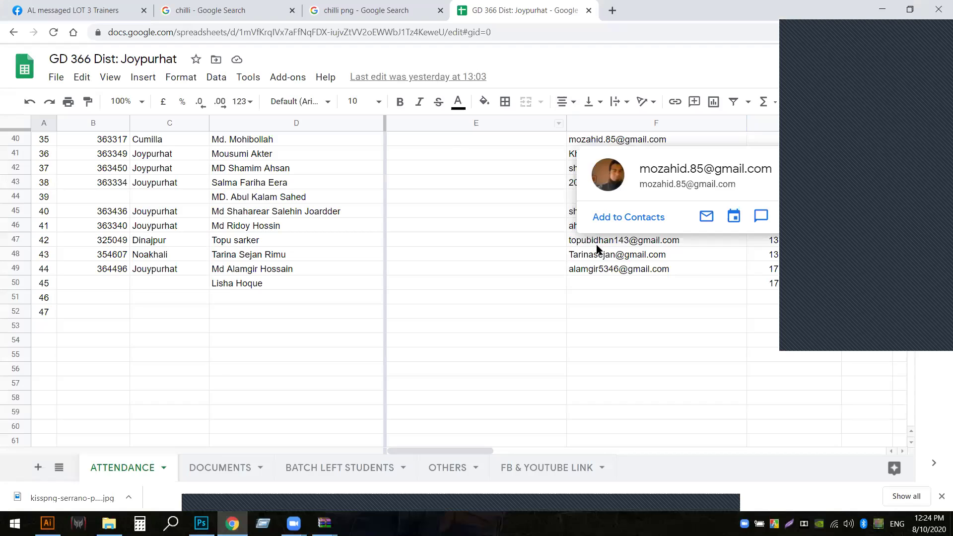
scroll(328, 298, "up", 12)
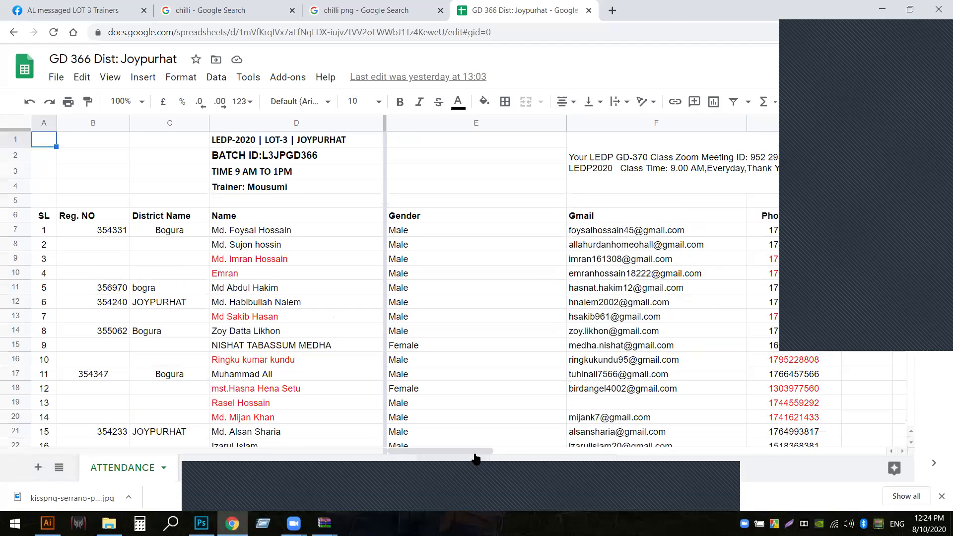
left_click_drag(472, 451, 852, 472)
left_click(509, 217)
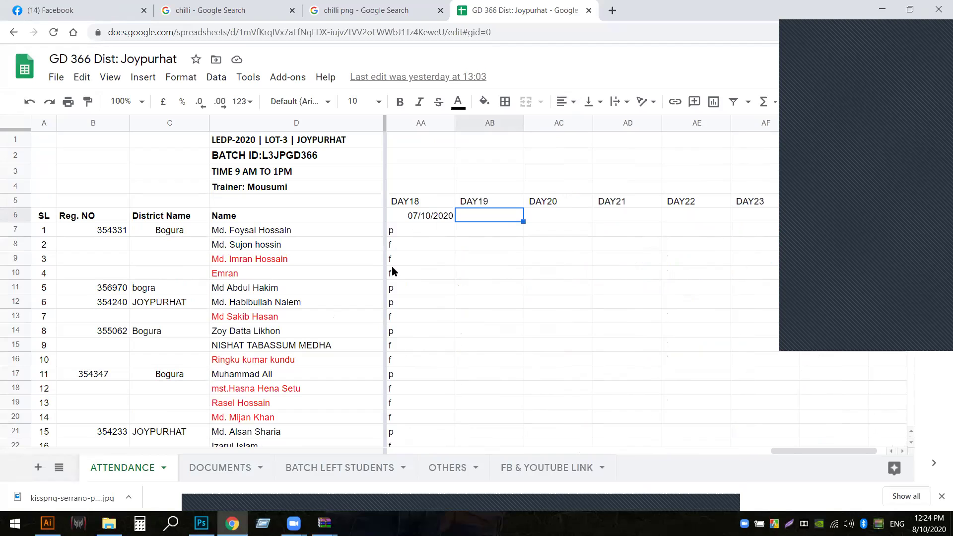
type("08/")
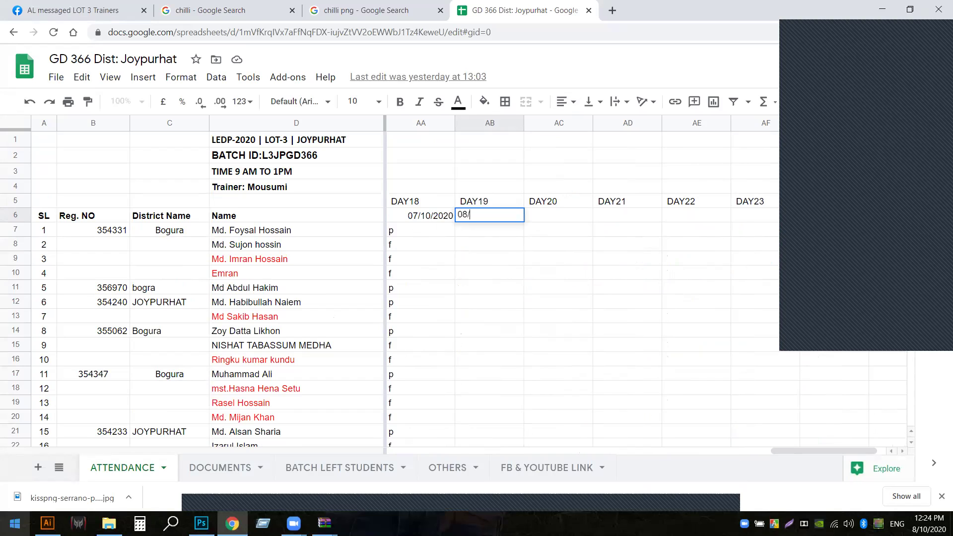
type("10/2020")
key("Return")
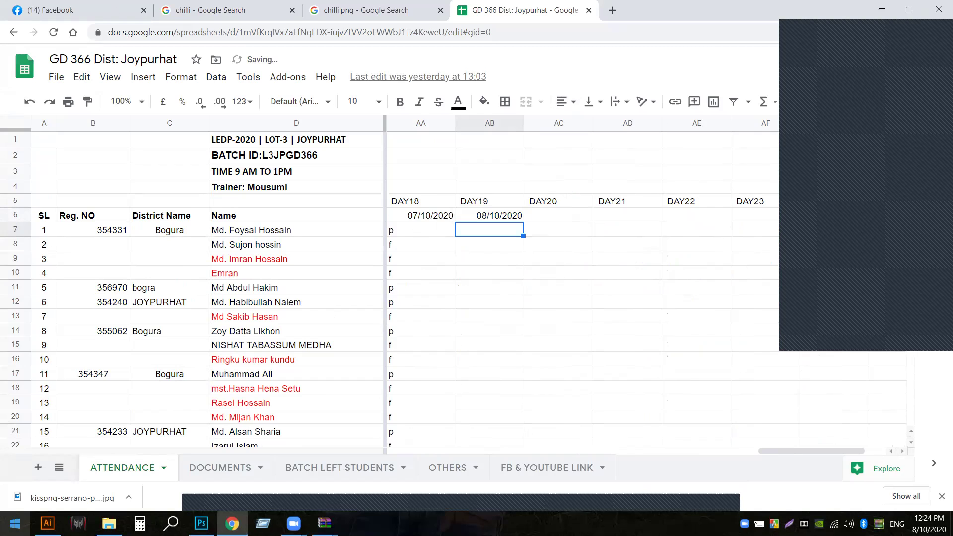
Fill in the DAY19 attendance for the first four students: p in AB7 and f in AB8 to AB10
type("p")
key("Return")
type("f")
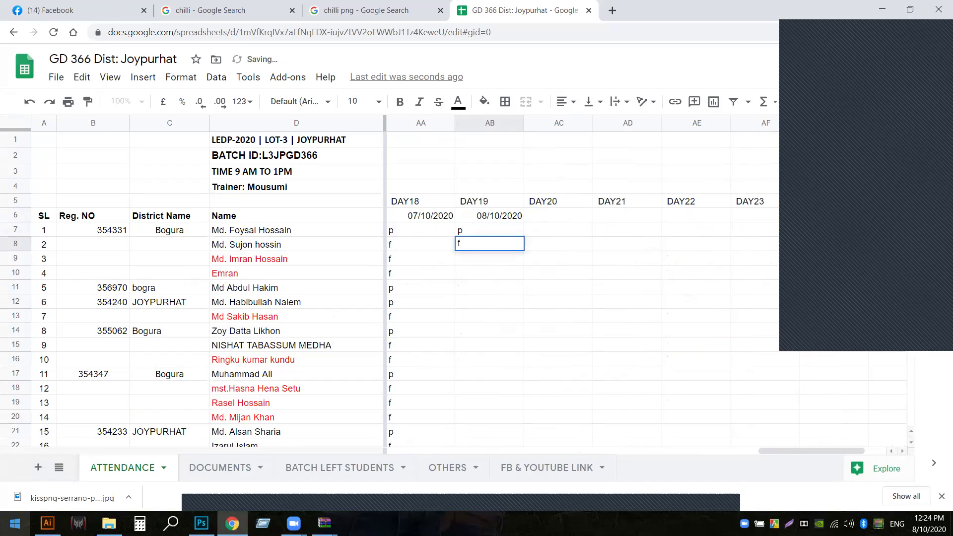
key("Return")
key("Return")
type("f")
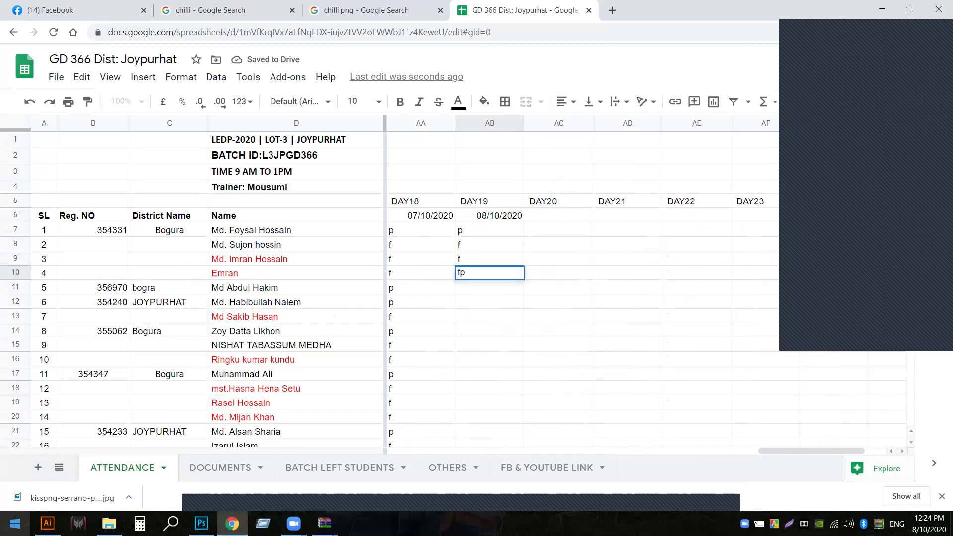
key("Tab")
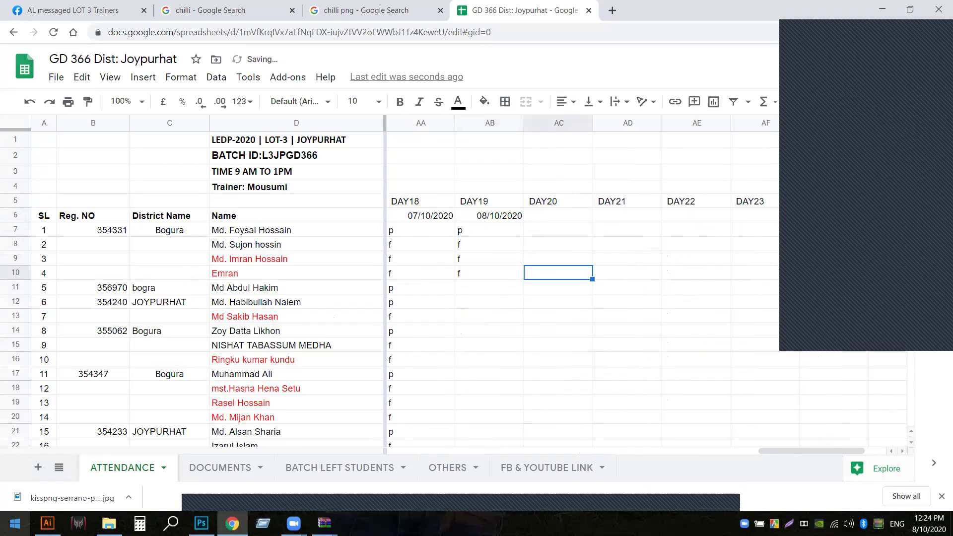
key("Down")
key("Left")
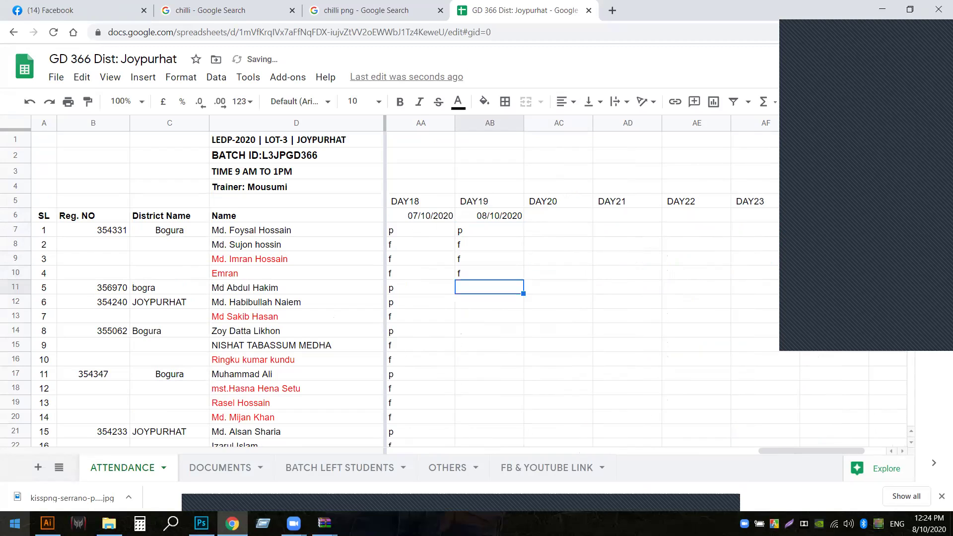
Enter the DAY19 attendance marks p, p, f, p, f, f in cells AB11 to AB16
type("p")
key("Return")
type("p")
key("Return")
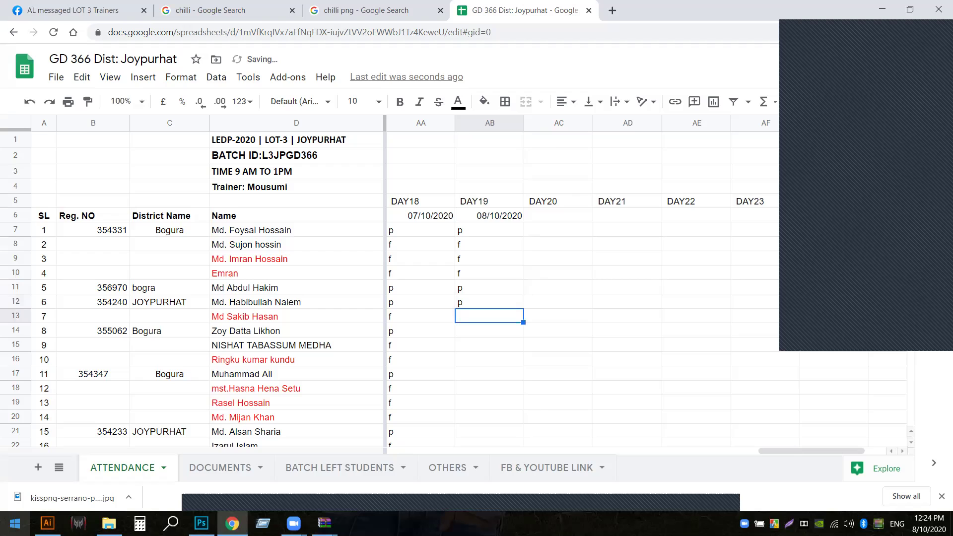
type("f")
key("Return")
type("p")
key("Return")
type("f")
key("Return")
type("f")
key("Return")
Mark DAY19 attendance as p in AB17 and f in AB18 to AB20
type("p")
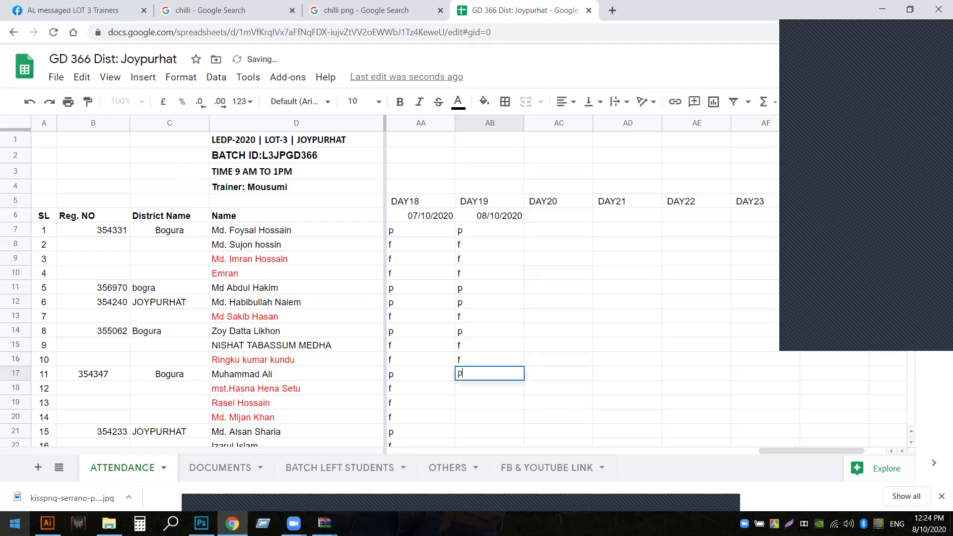
key("Return")
type("f")
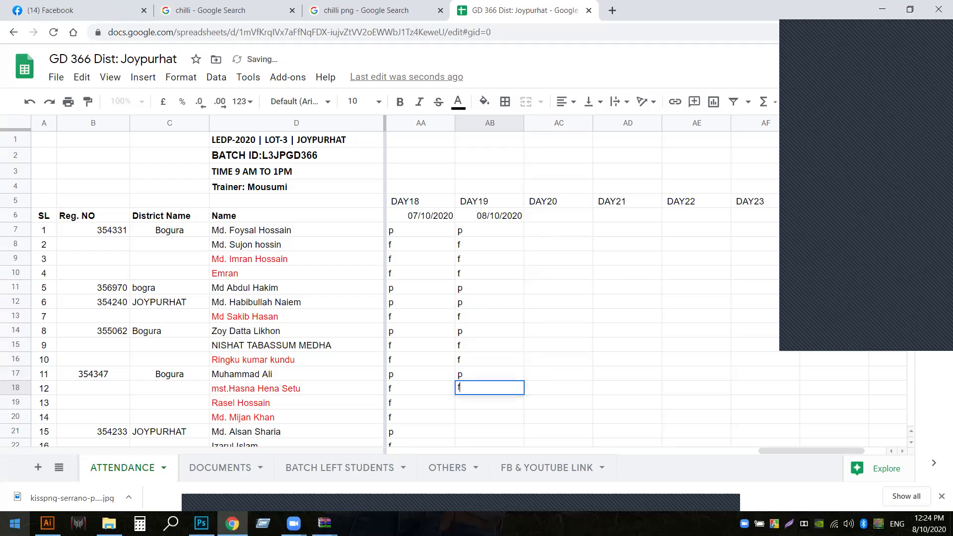
key("Return")
type("f")
key("Return")
type("f")
key("Return")
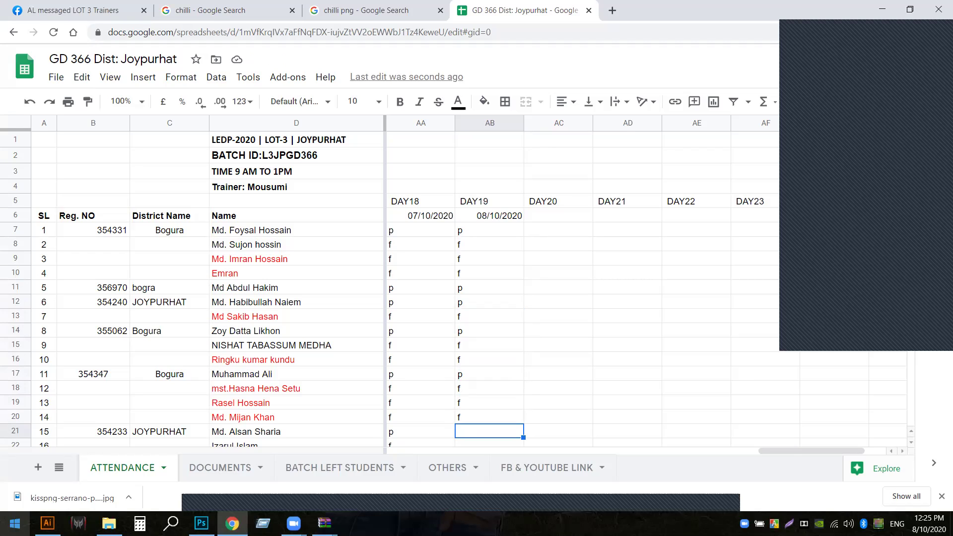
Mark DAY19 attendance as p in AB21, f in AB22 to AB24, and p in AB25
type("p")
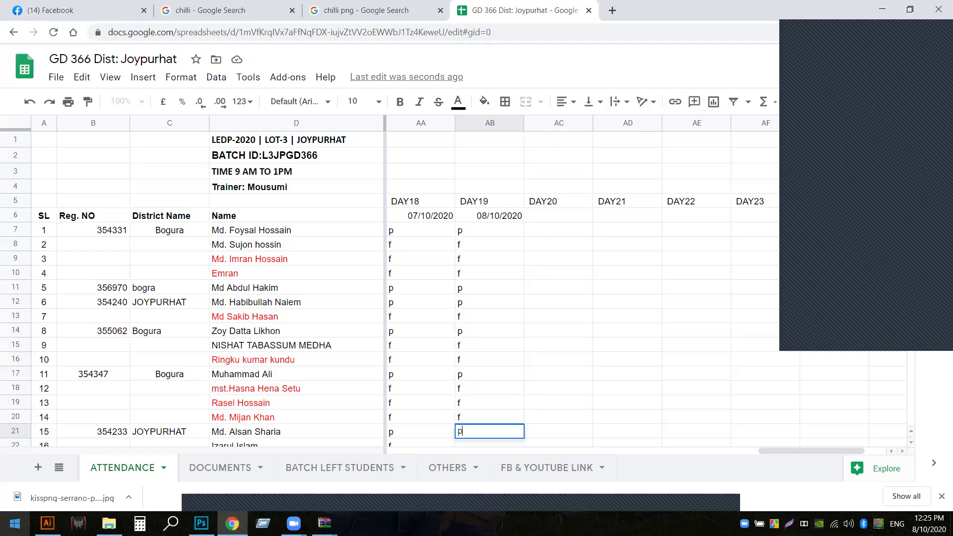
key("Return")
type("f")
key("Return")
type("f")
key("Return")
type("f")
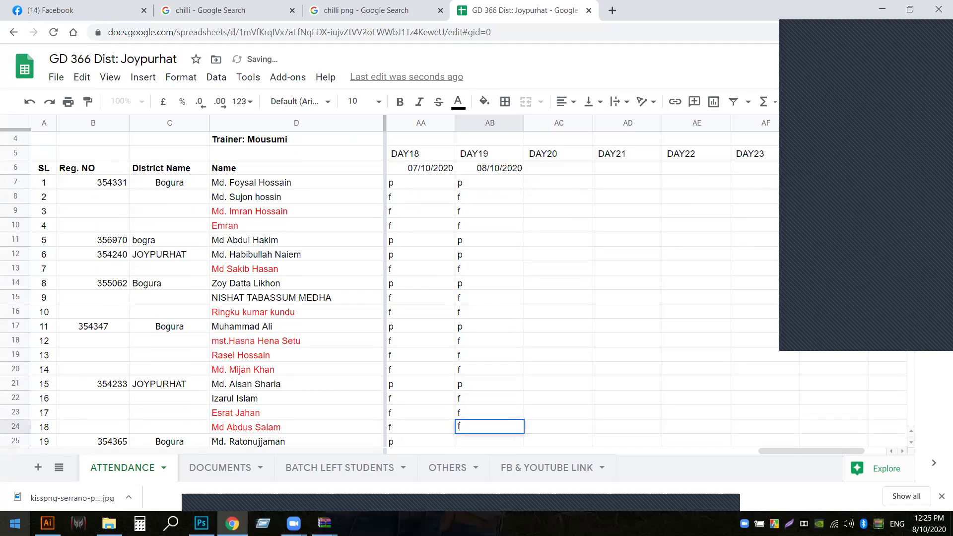
key("Return")
type("p")
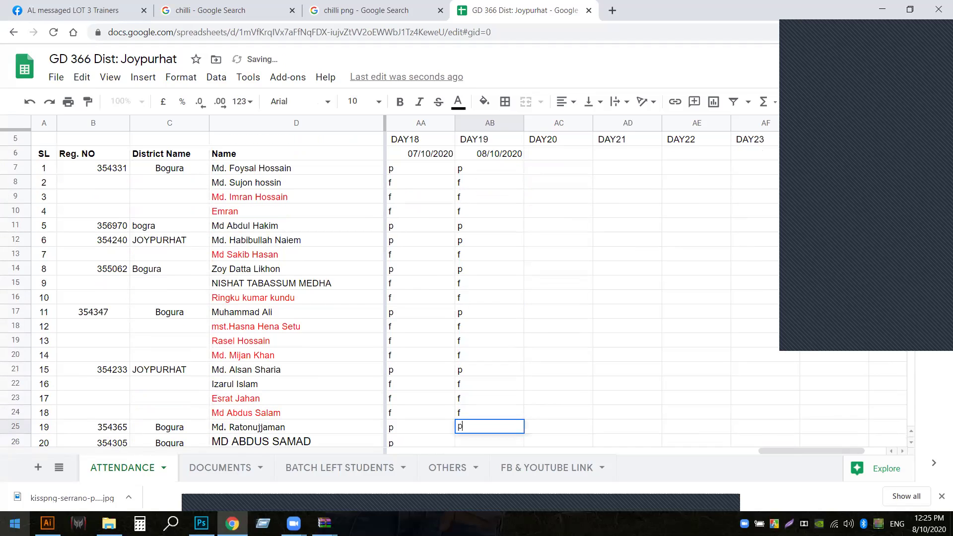
key("Return")
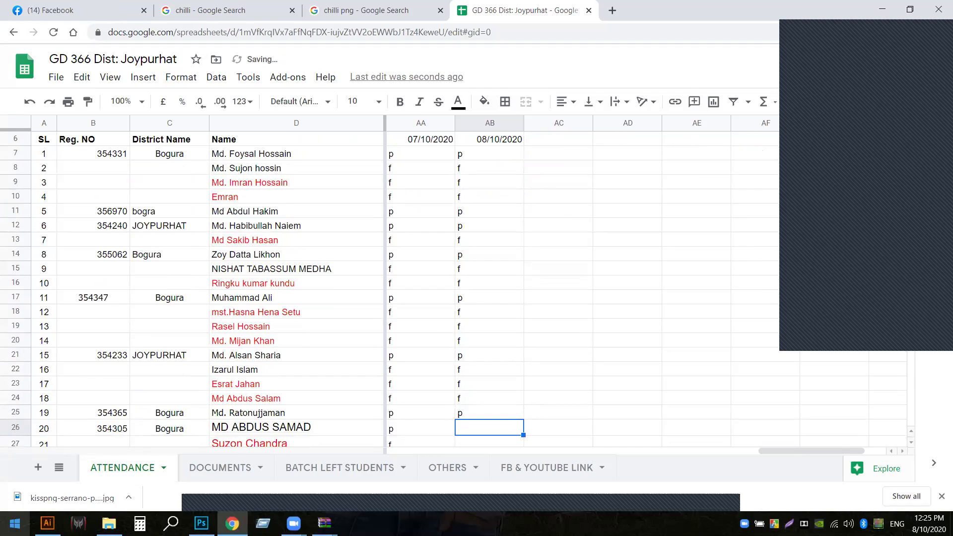
Mark DAY19 attendance as p in AB26 and f in AB27 to AB30
type("p")
key("Return")
type("f")
key("Return")
type("f")
key("Return")
type("f")
key("Return")
type("f")
key("Return")
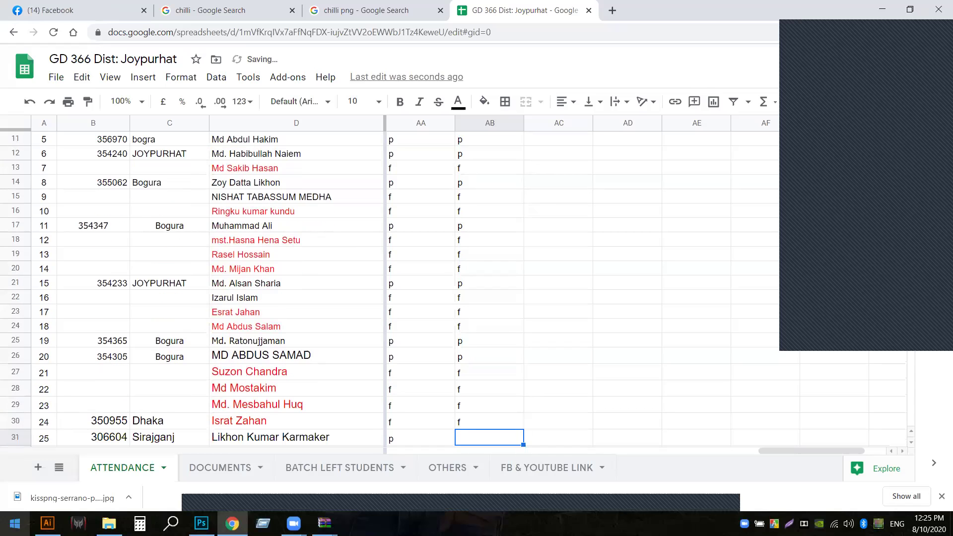
Mark DAY19 attendance as p in AB31 to AB34 and f in AB35
type("p")
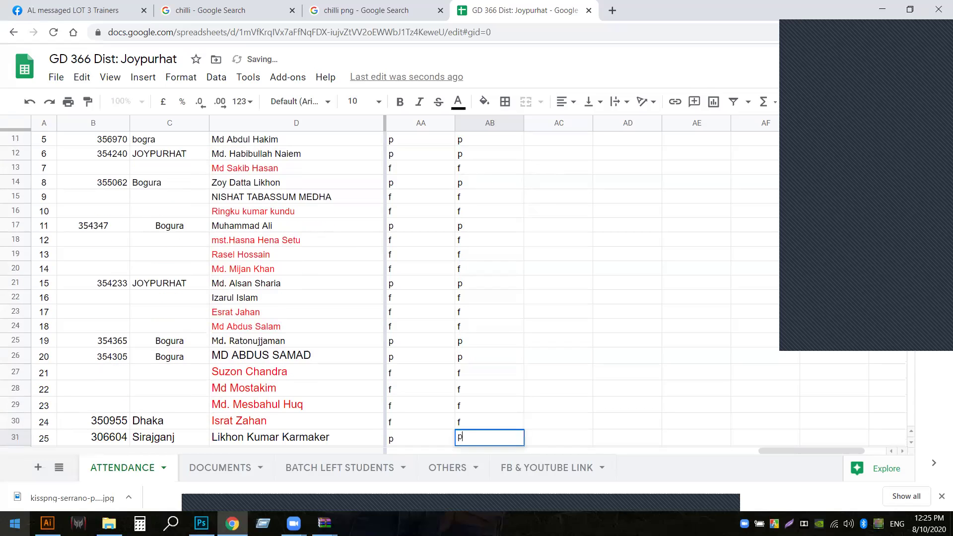
key("Return")
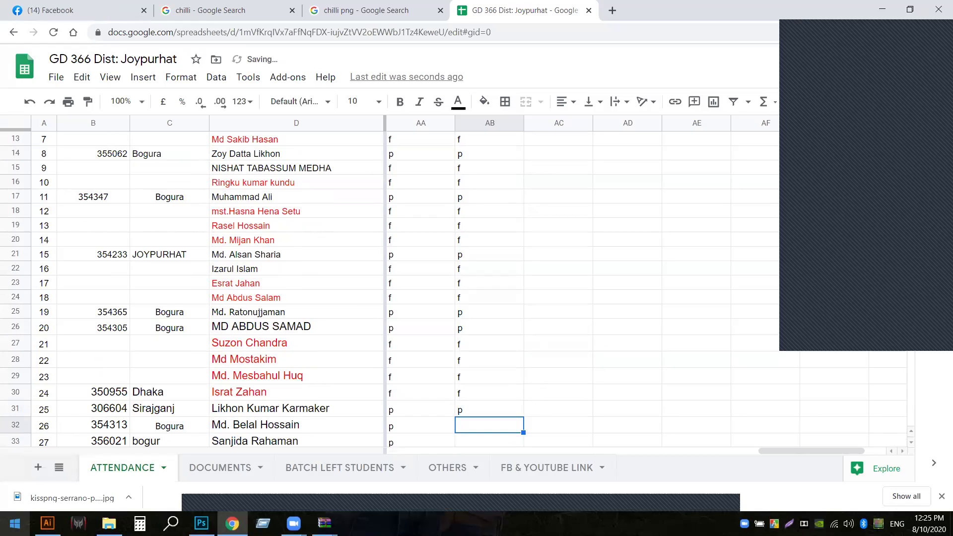
type("p")
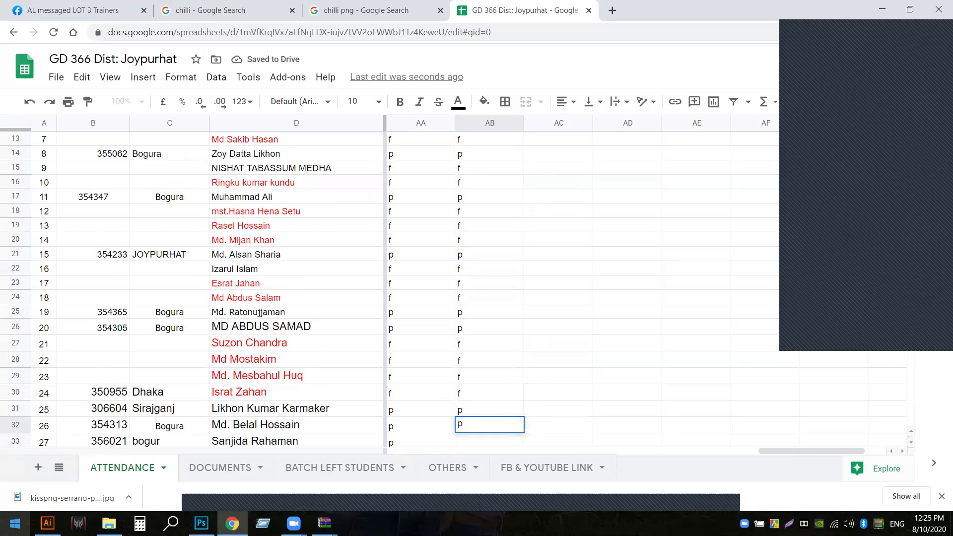
key("Return")
type("p")
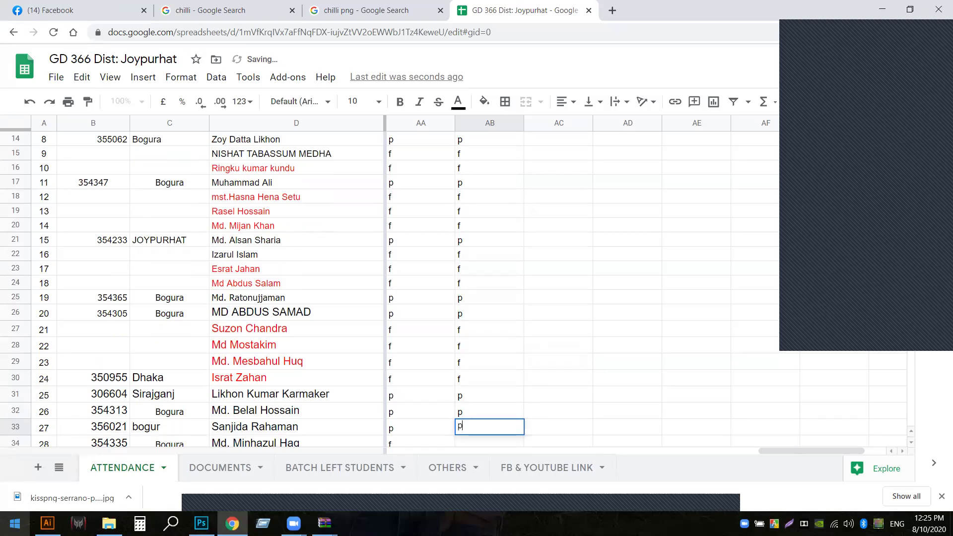
key("Return")
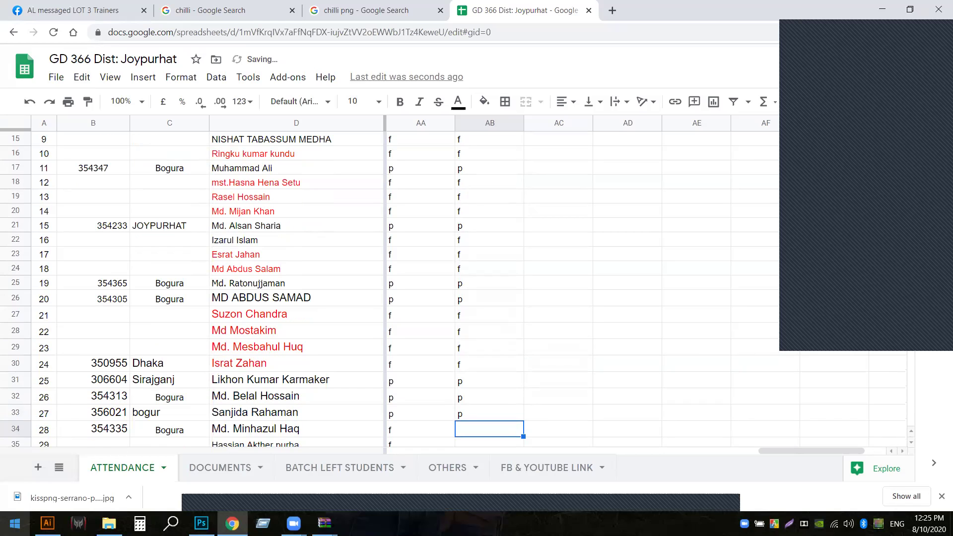
type("p")
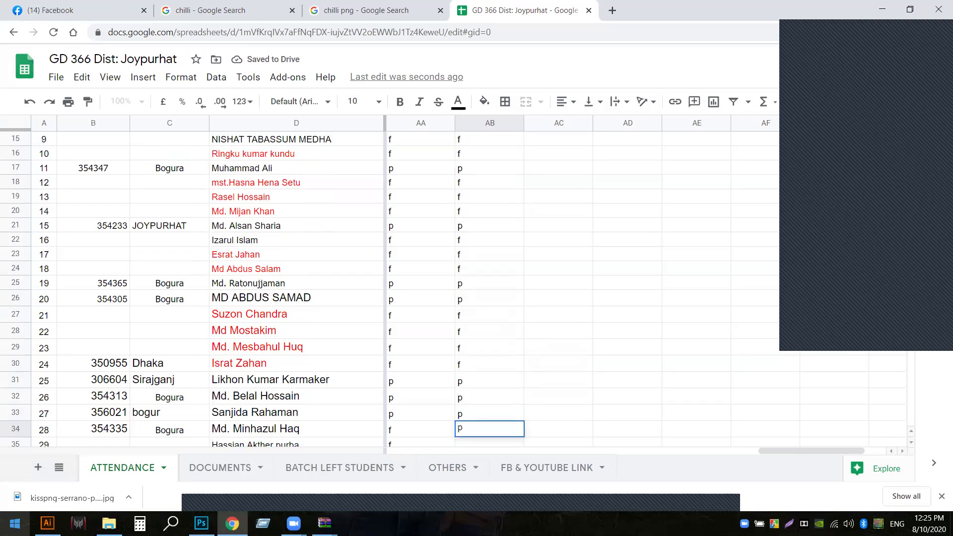
key("Return")
type("f")
key("Return")
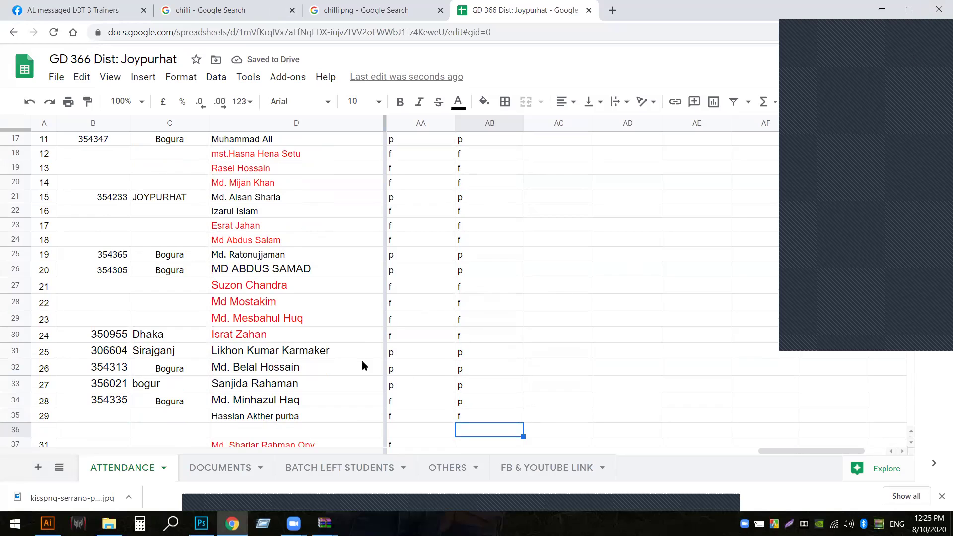
Skip the blank student row 36 and mark DAY19 attendance as f in AB37 and p in AB38
left_click(451, 368)
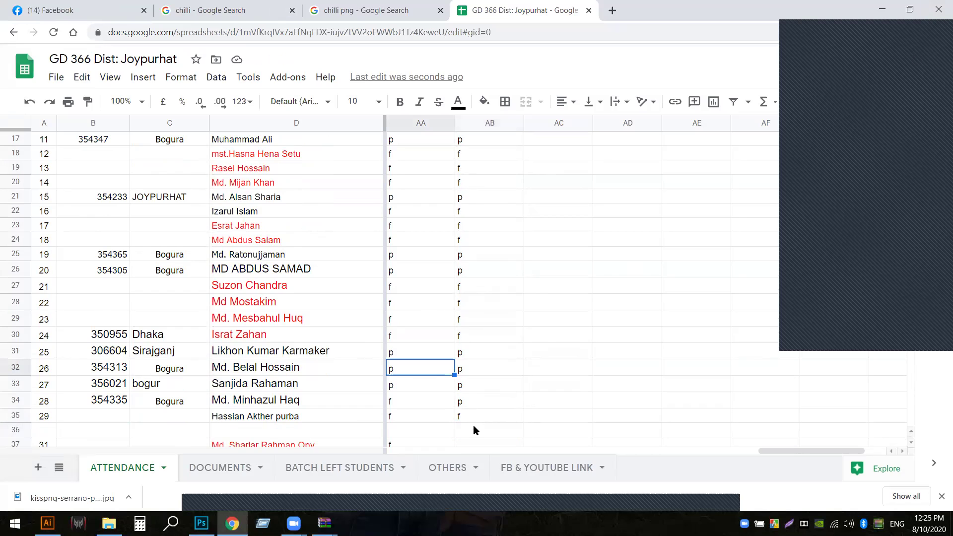
left_click(472, 432)
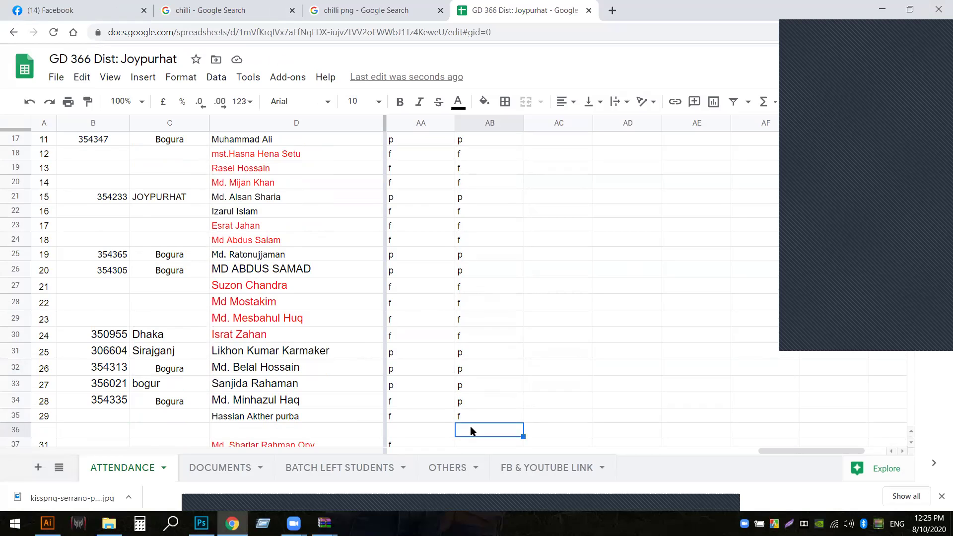
key("Down")
type("f")
key("Return")
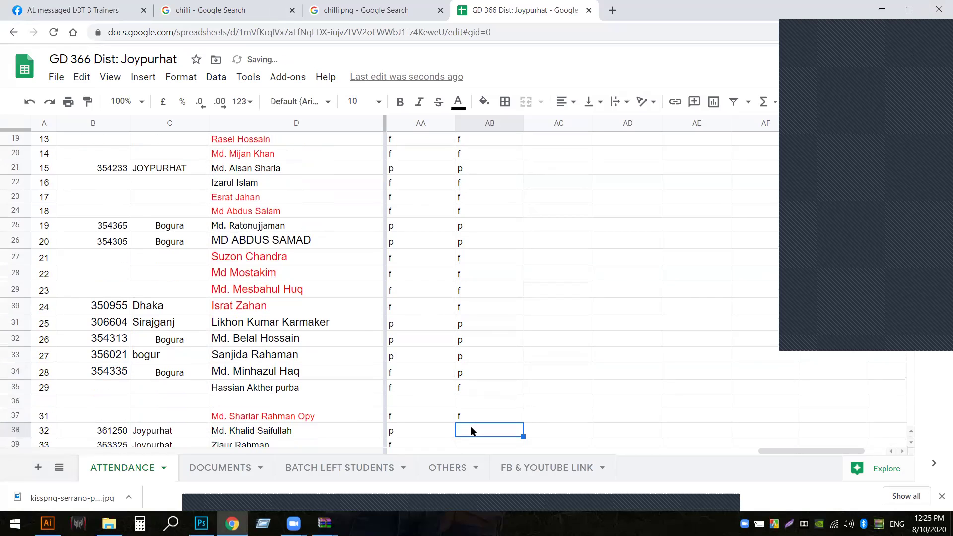
type("p")
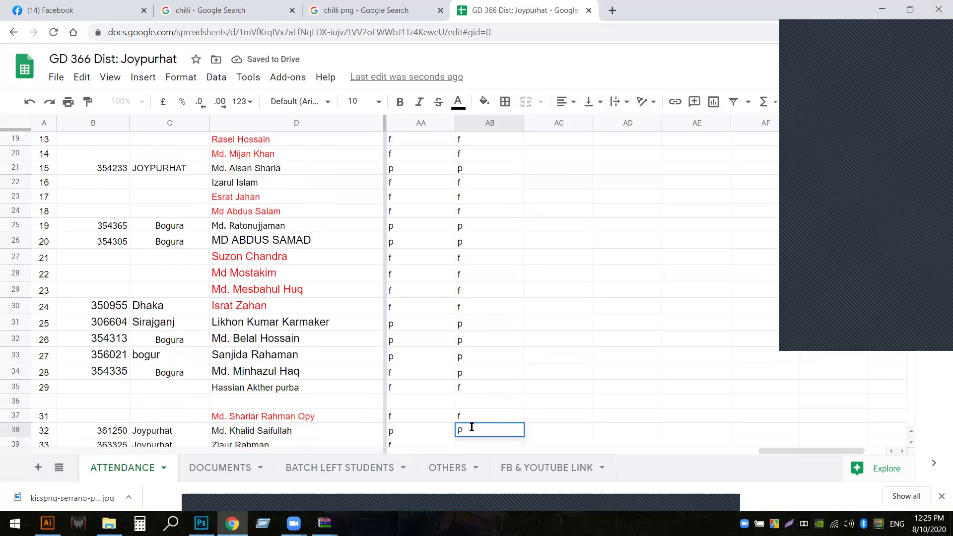
key("Return")
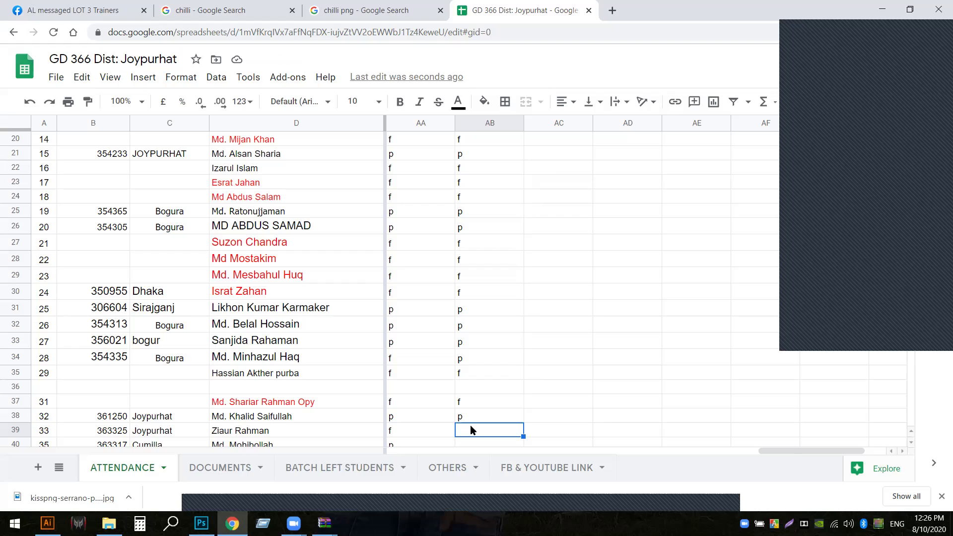
Mark DAY19 attendance as f in AB39 and p in AB40 to AB42
type("f")
key("Return")
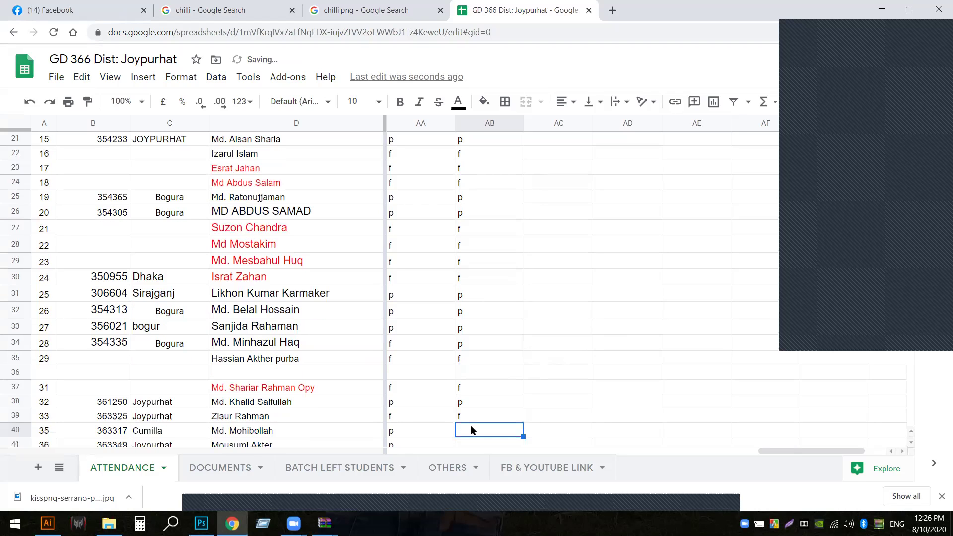
type("p")
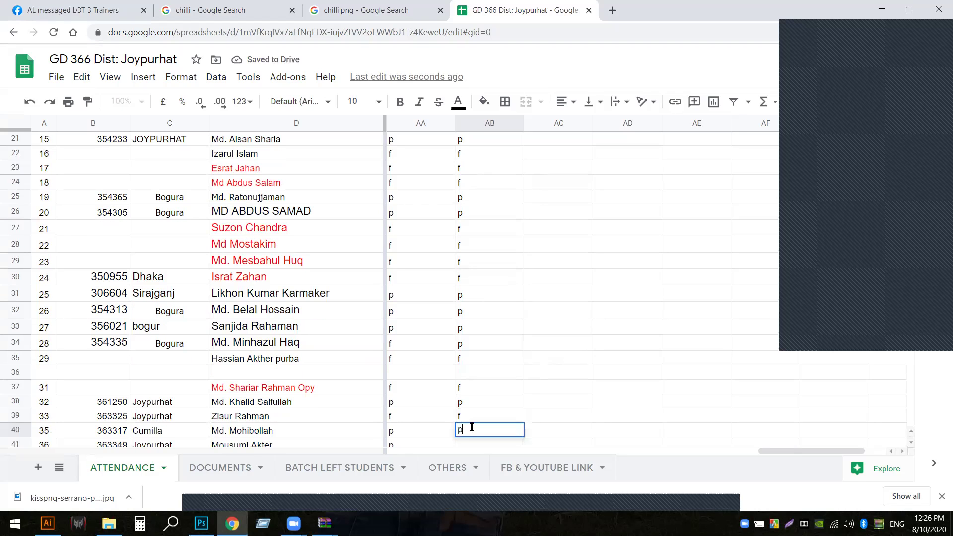
key("Return")
type("p")
key("Return")
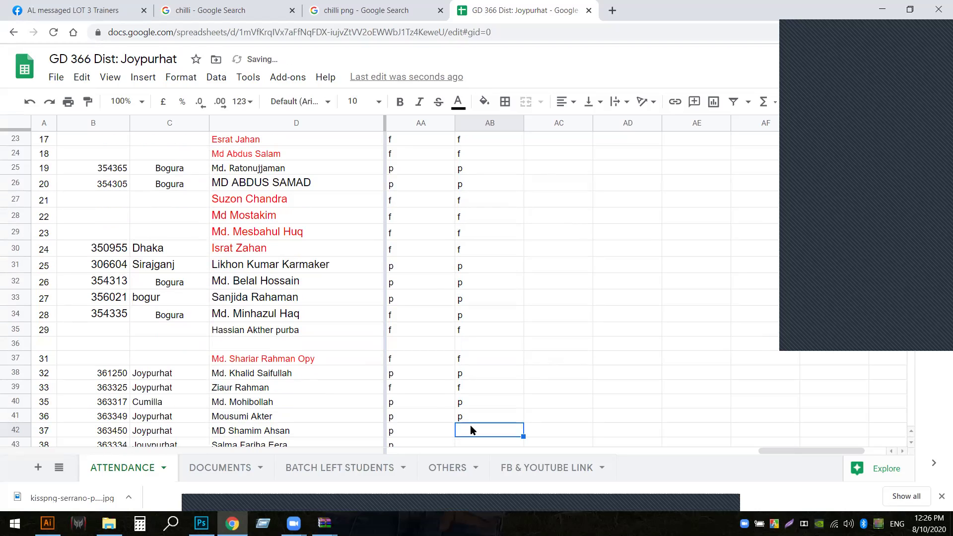
type("p")
key("Return")
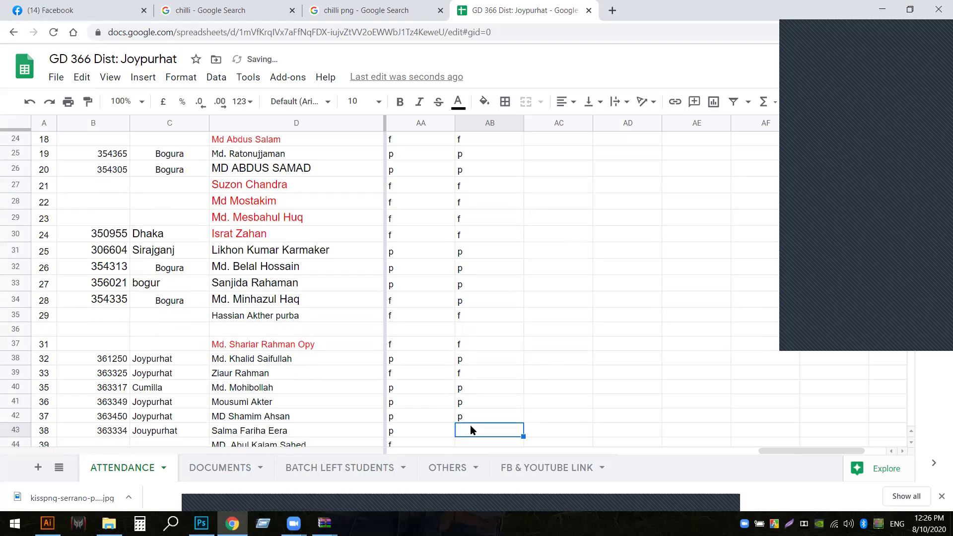
Mark DAY19 attendance as p in AB43, f in AB44, and p in AB45 and AB46
type("p")
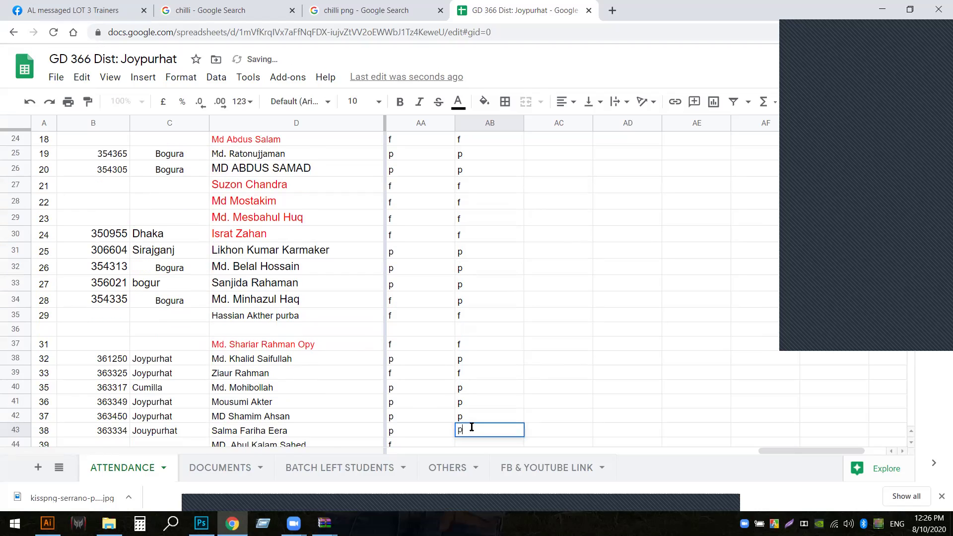
key("Return")
type("f")
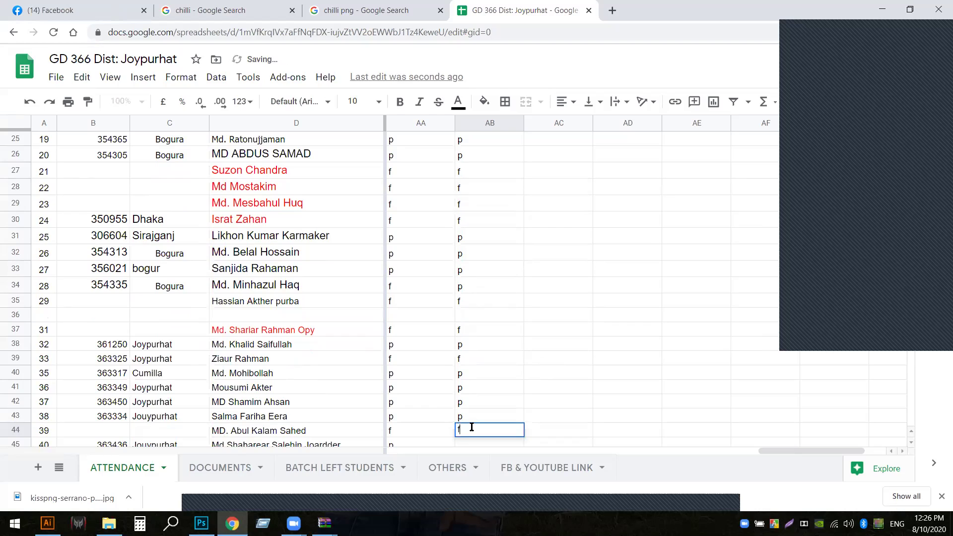
key("Return")
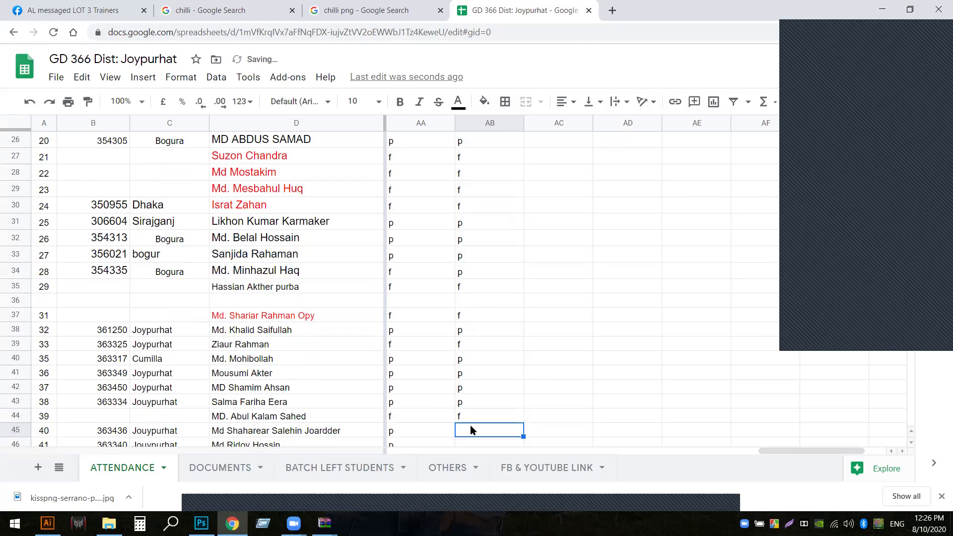
type("p")
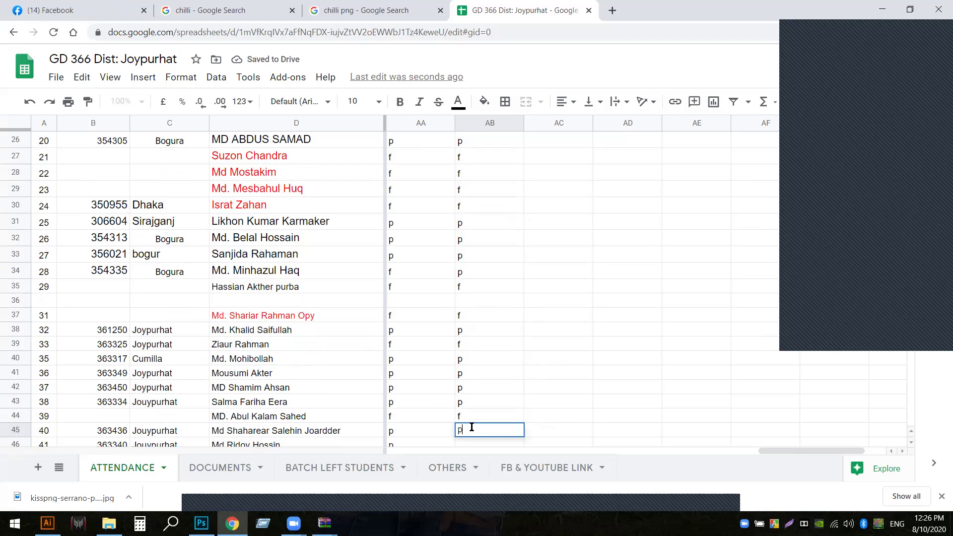
key("Return")
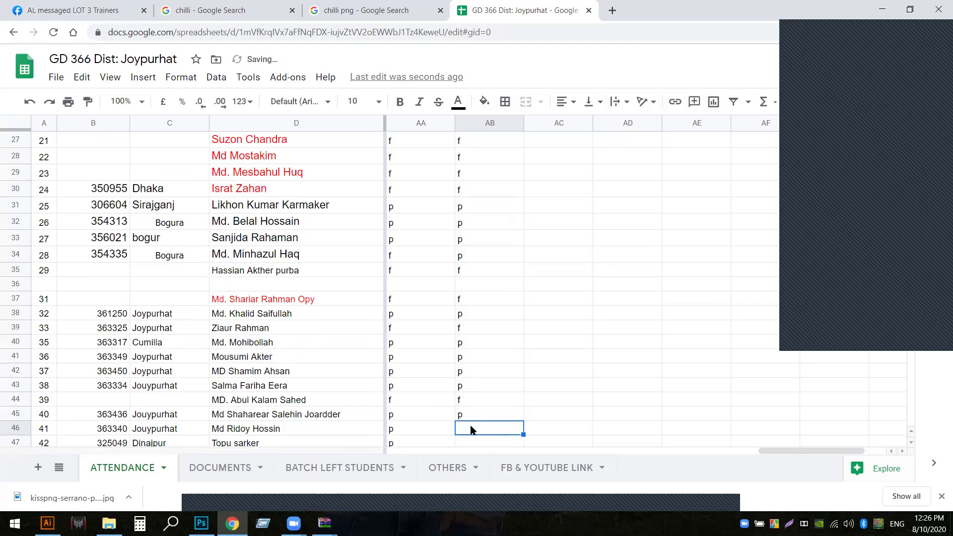
type("p")
key("Return")
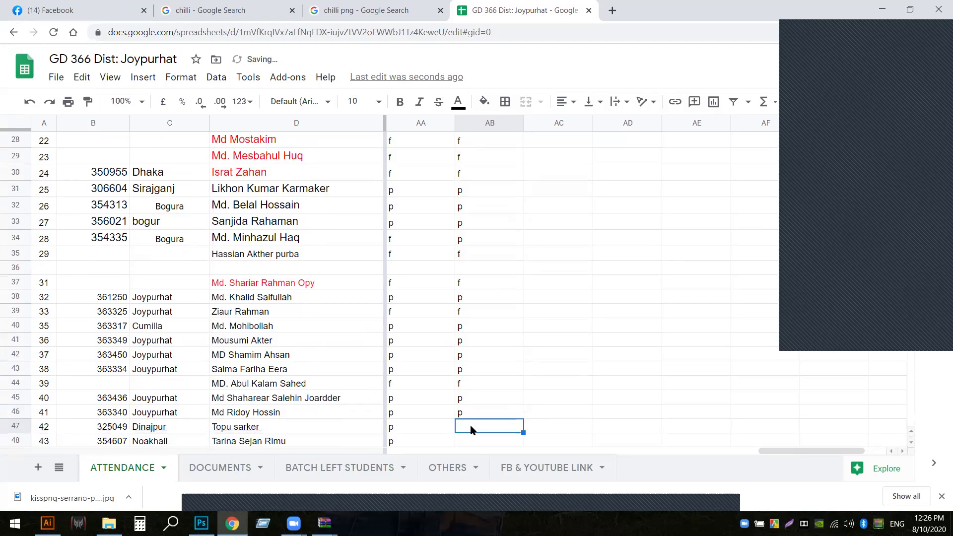
Mark DAY19 attendance as p in AB47 to AB49 and f in AB50
type("p")
key("Return")
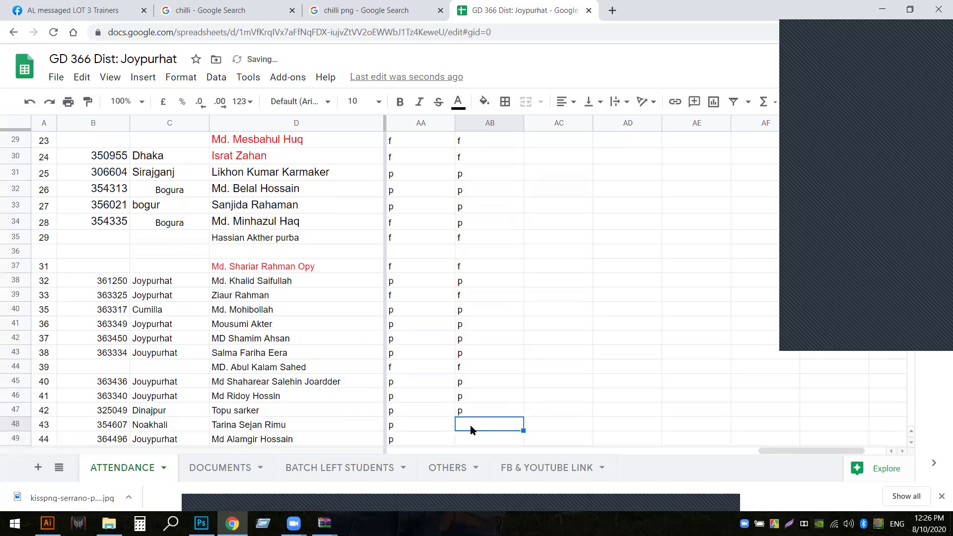
type("p")
key("Return")
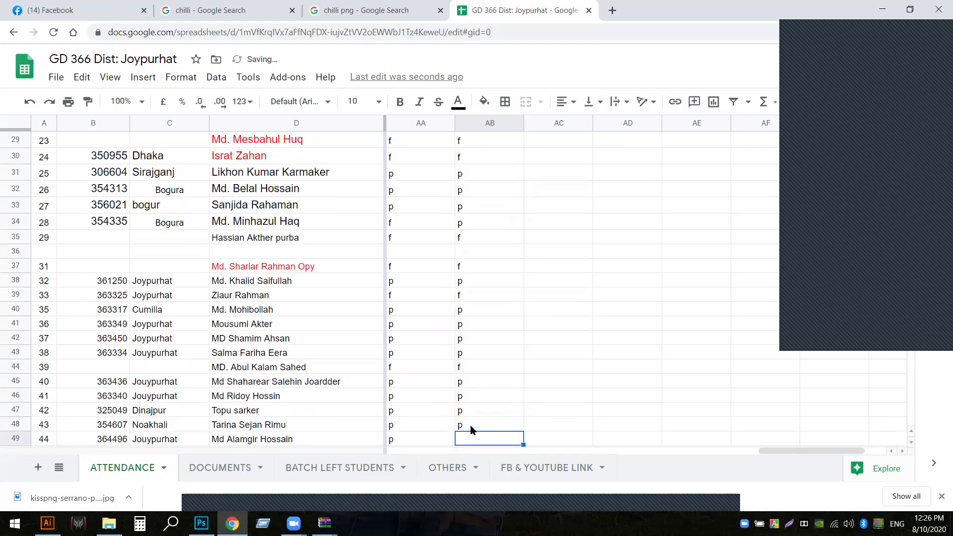
type("p")
key("Return")
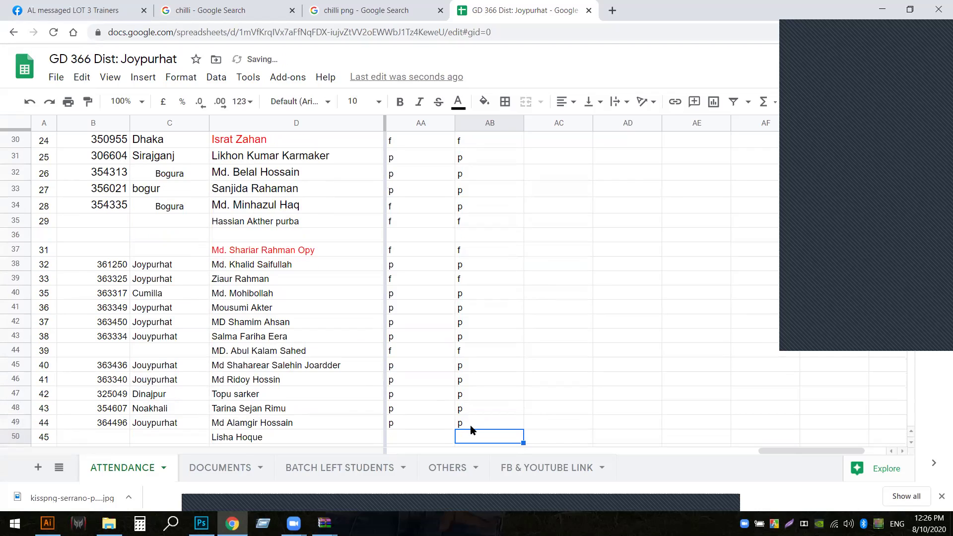
type("f")
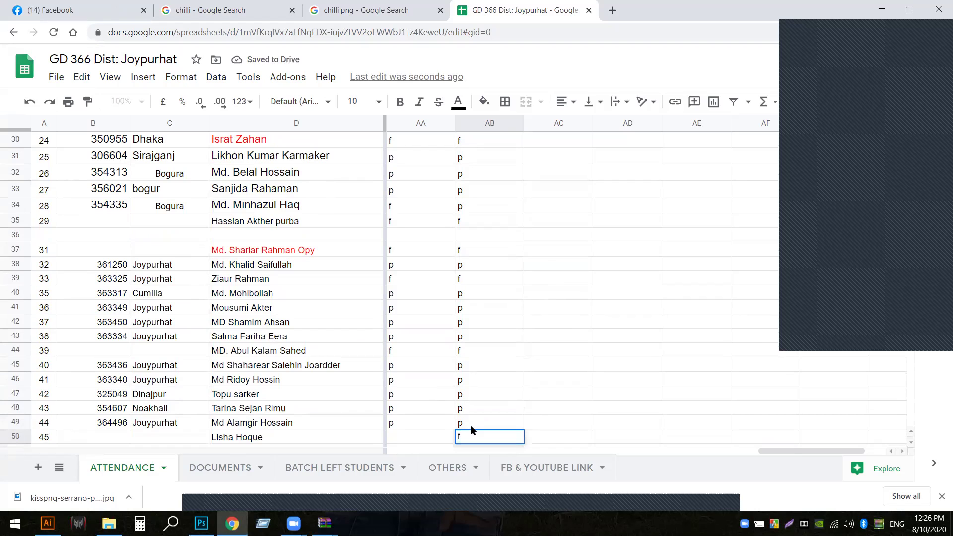
key("Return")
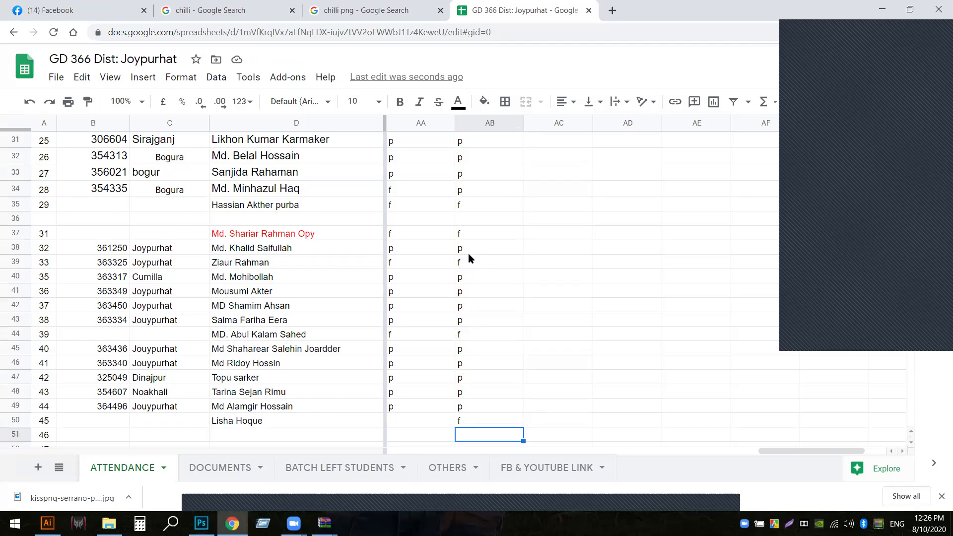
Review the DAY19 attendance column against the student list, from the last student up to the header rows
scroll(468, 254, "up", 1)
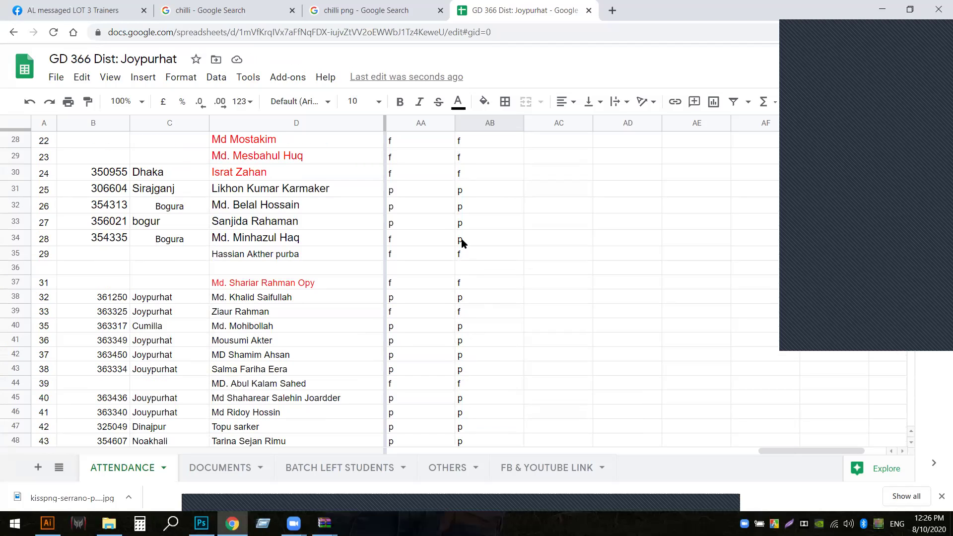
scroll(462, 209, "up", 2)
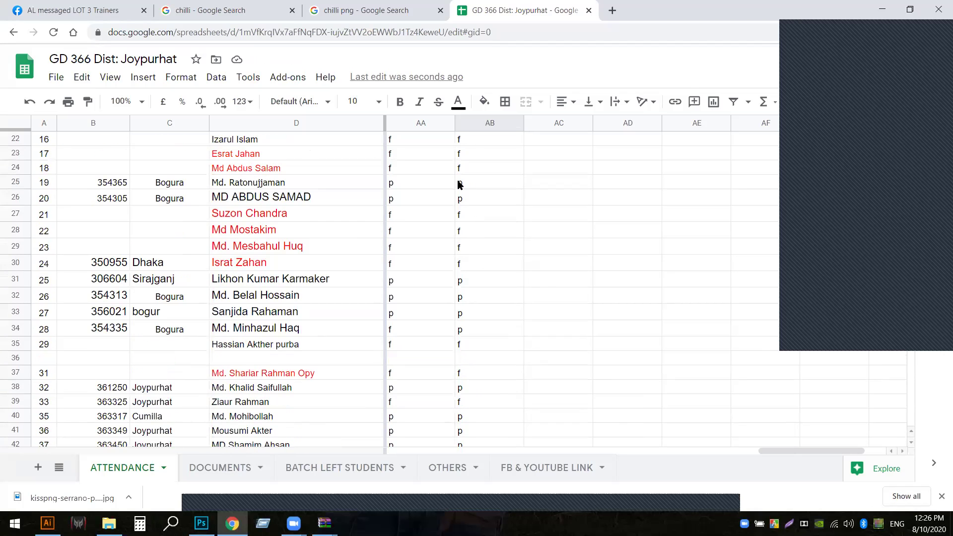
scroll(459, 186, "up", 1)
scroll(474, 184, "up", 1)
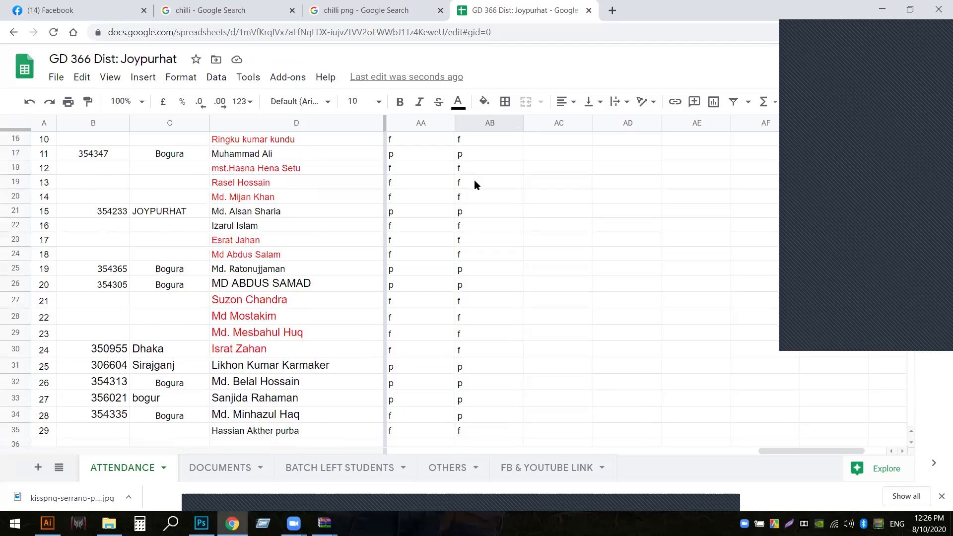
scroll(474, 184, "up", 1)
scroll(472, 183, "up", 1)
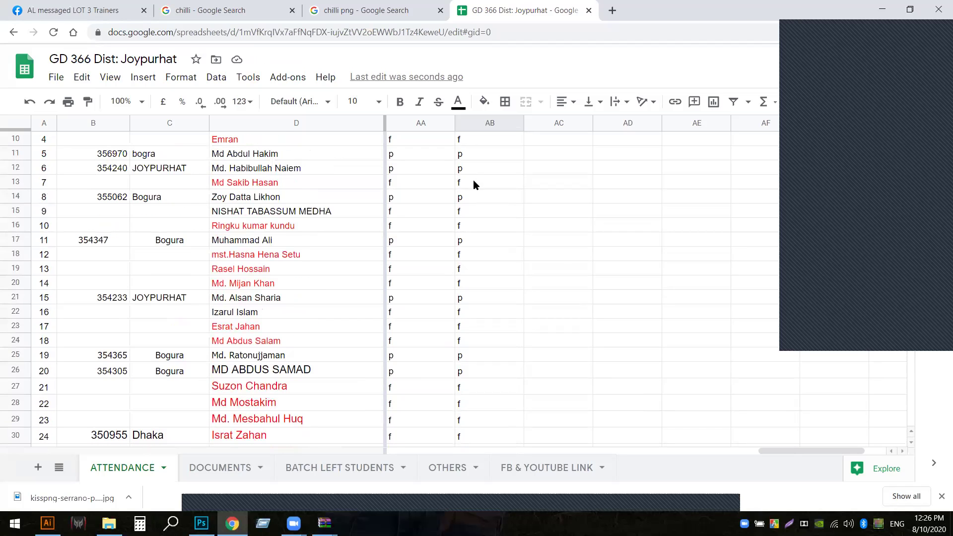
scroll(473, 183, "up", 2)
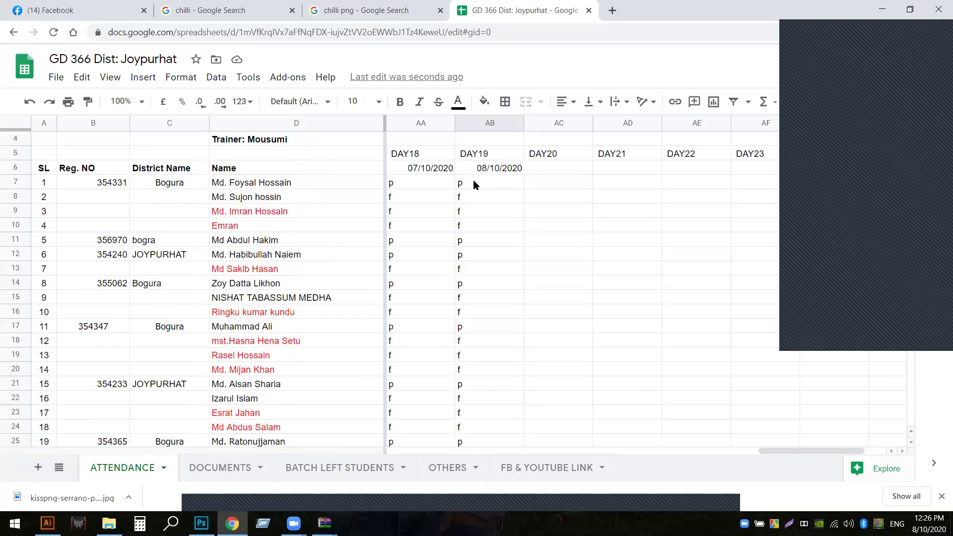
scroll(453, 231, "down", 12)
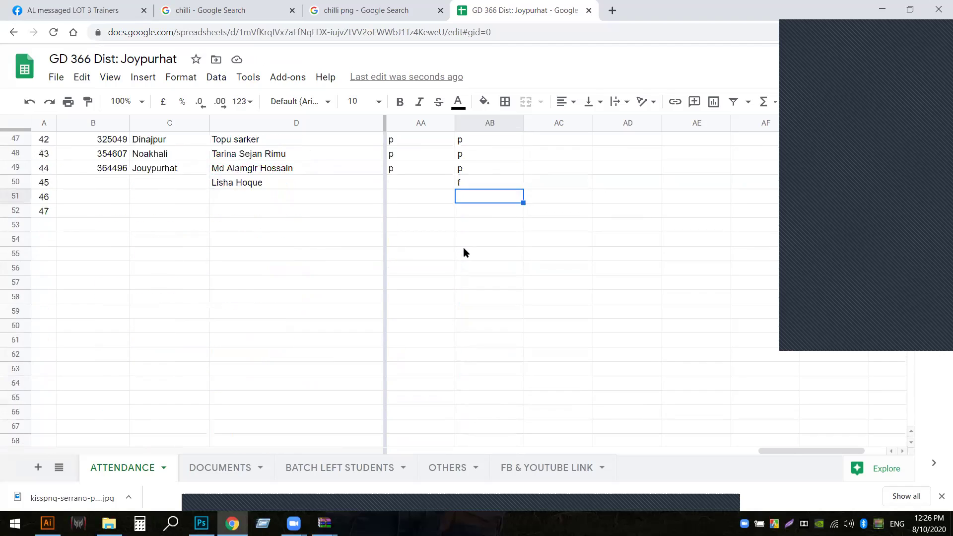
scroll(462, 247, "up", 2)
scroll(464, 251, "up", 11)
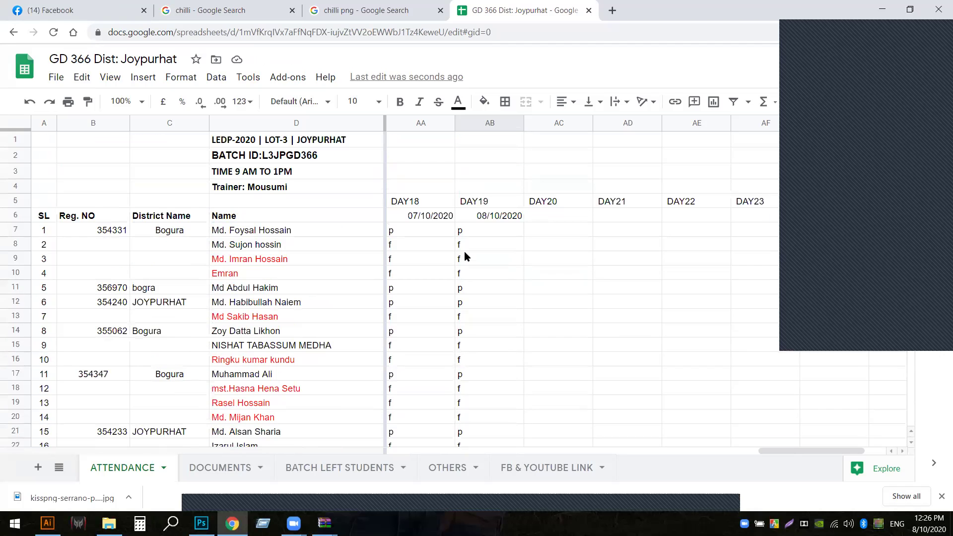
Clear the open browser, folder and mockup archive windows away to get to the desktop
left_click(881, 9)
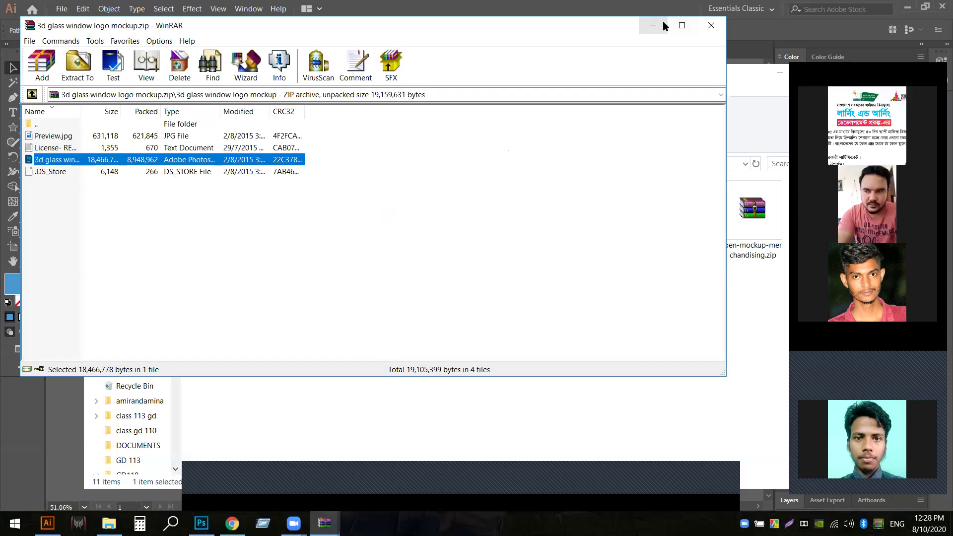
left_click(662, 22)
left_click(778, 73)
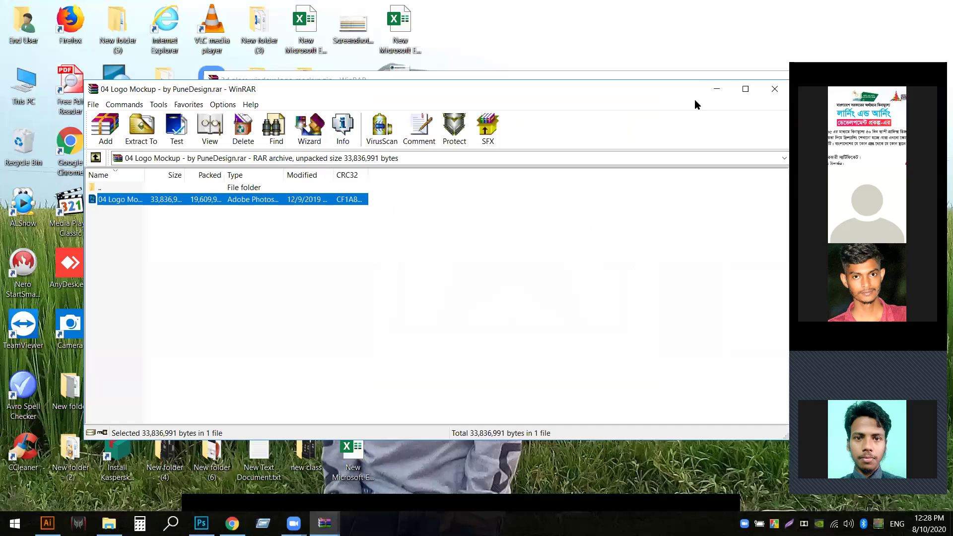
left_click_drag(725, 79, 489, 136)
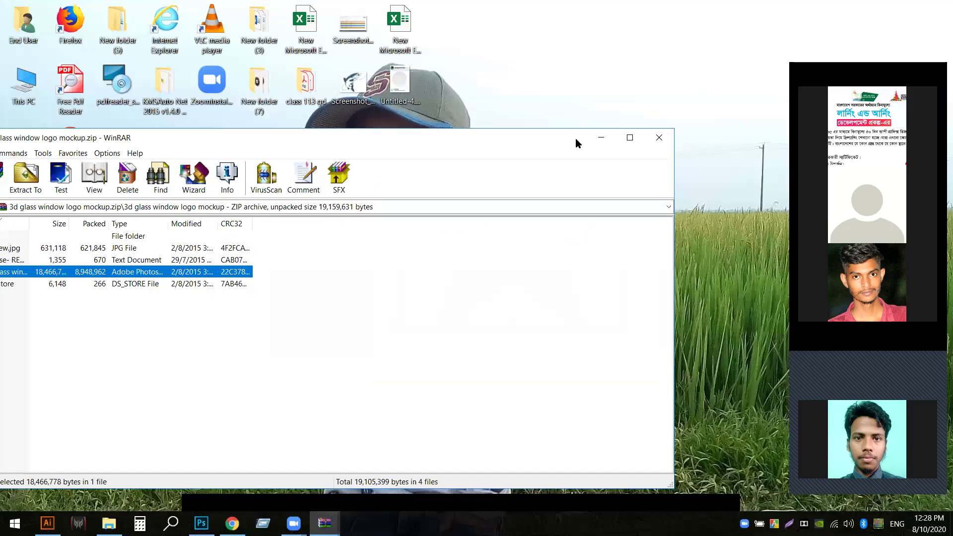
left_click(660, 139)
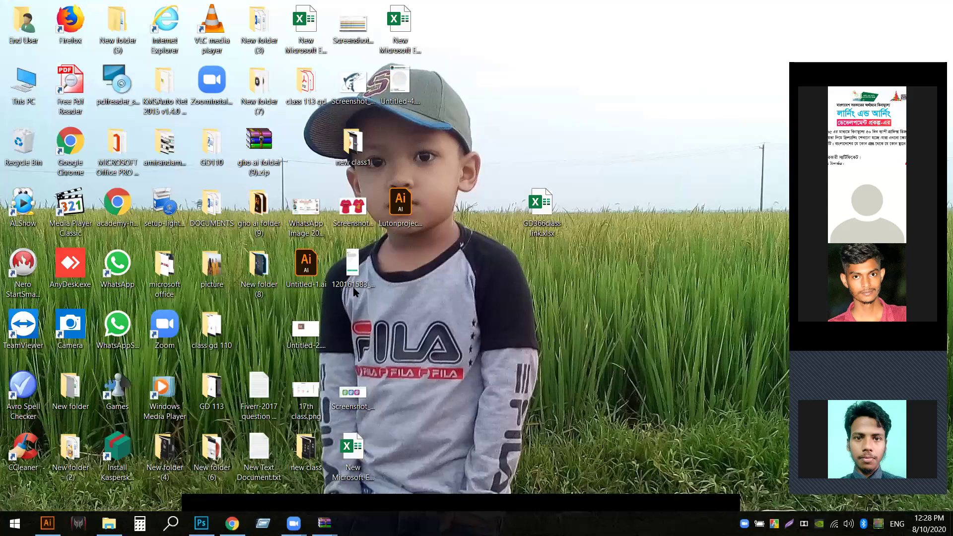
Open the desktop's New folder (6) and look through its New folder and class 110 gd subfolders for the declaration document
double_click(225, 455)
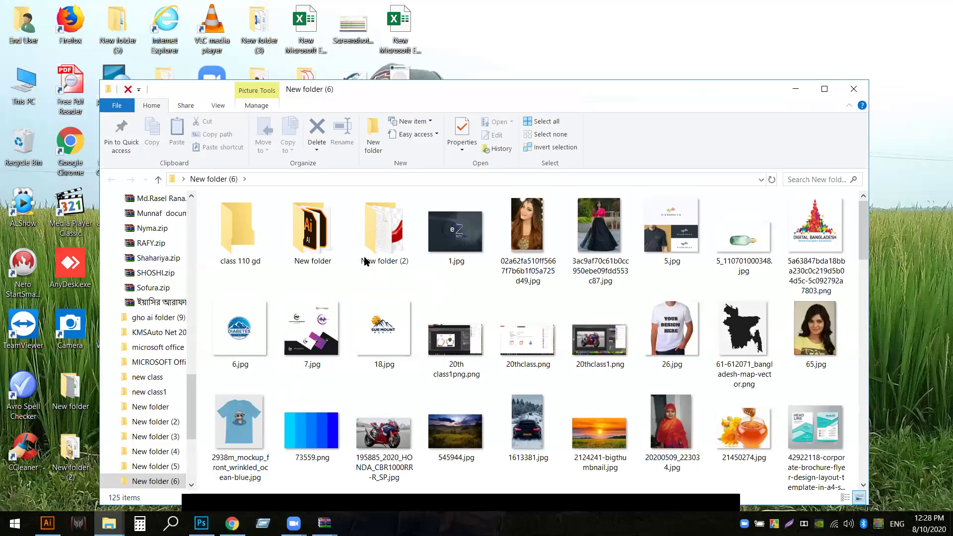
double_click(301, 238)
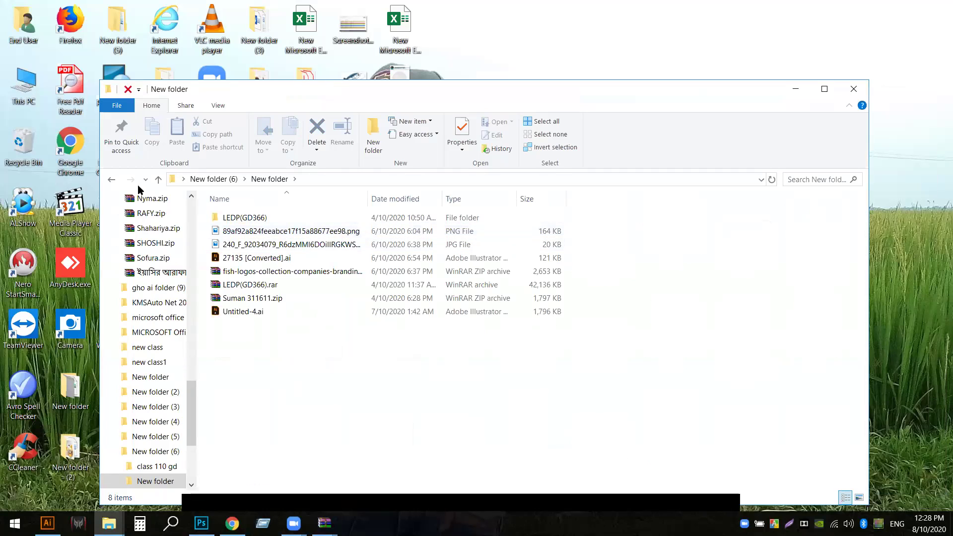
left_click(158, 179)
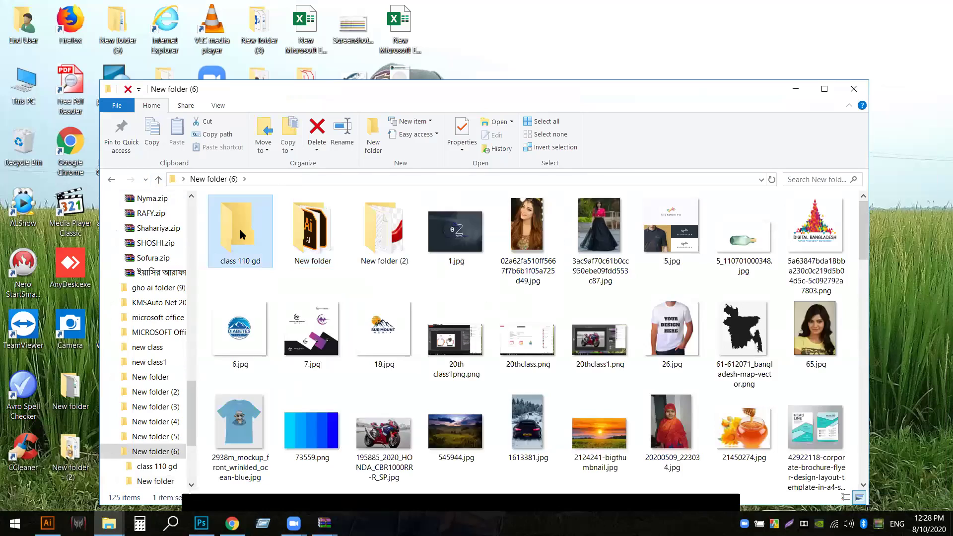
double_click(240, 230)
left_click(158, 180)
Open Declaration.docx1.docx from the New folder (2) subfolder in Word
double_click(378, 233)
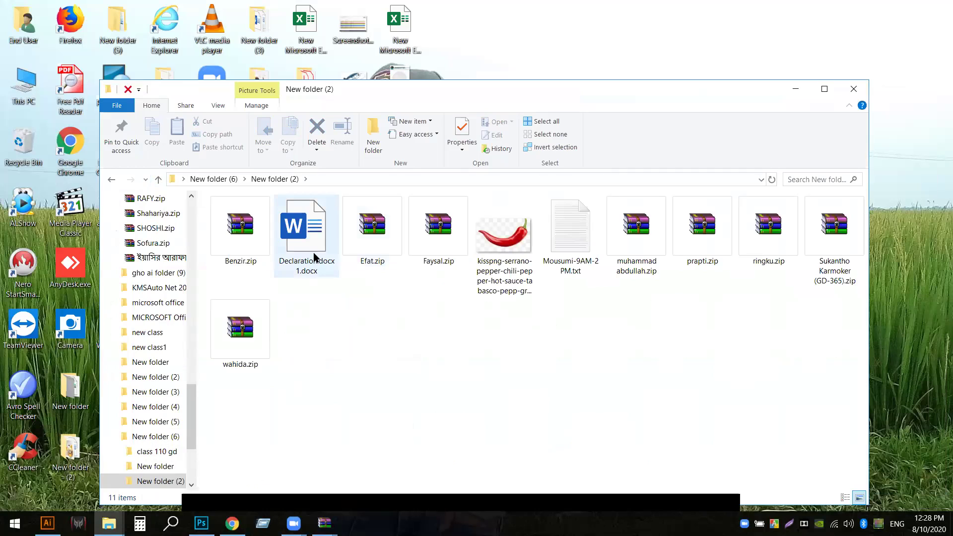
left_click(309, 233)
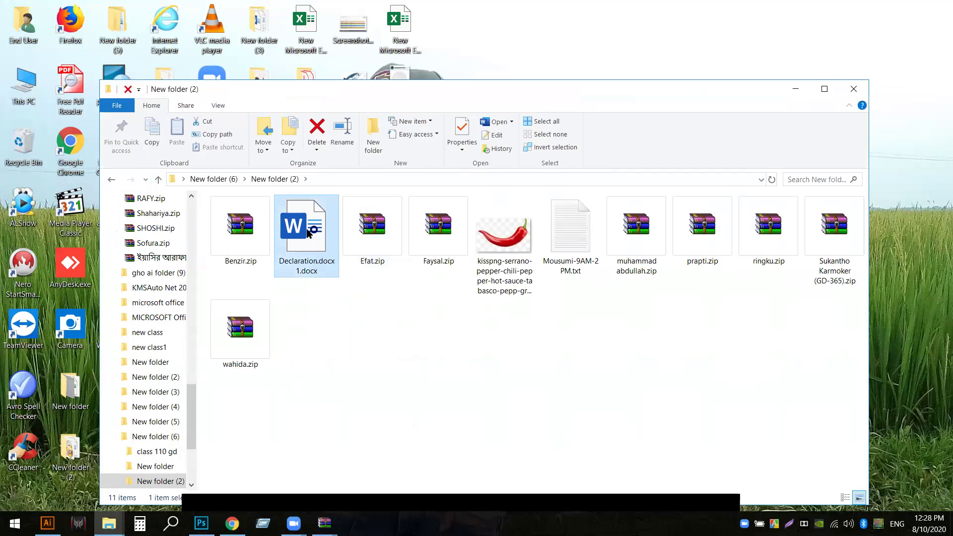
double_click(309, 234)
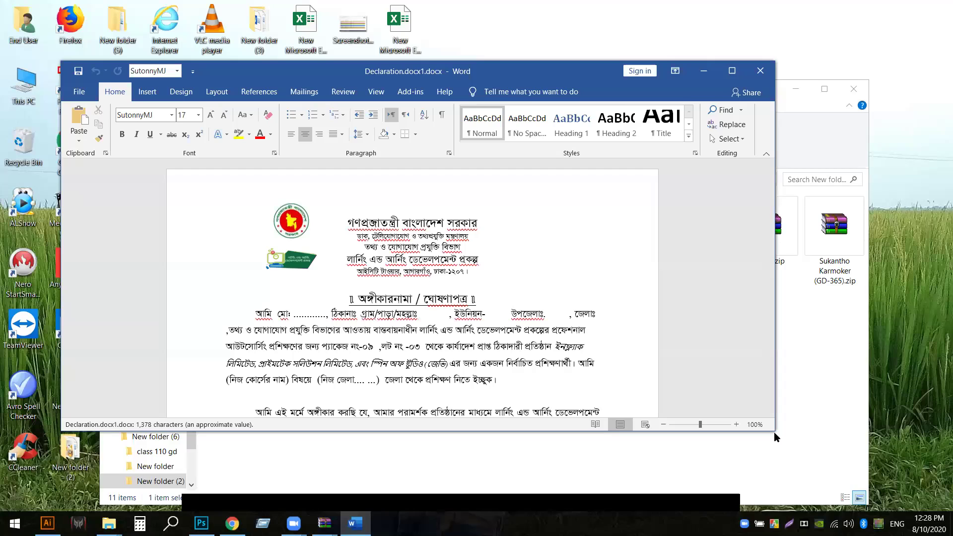
Enlarge the Word window and read through the declaration form's text and signature fields
left_click_drag(773, 431, 850, 533)
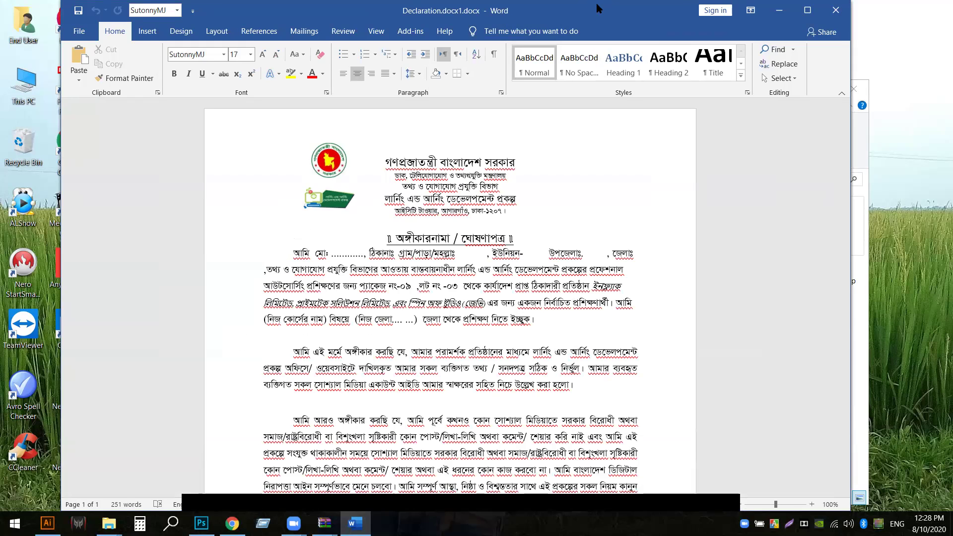
left_click_drag(597, 8, 610, 8)
scroll(450, 347, "down", 5)
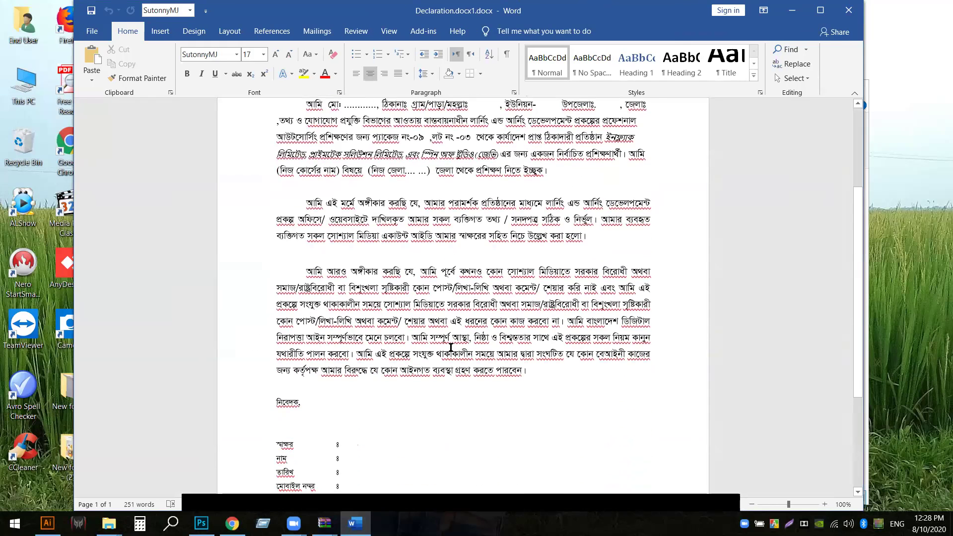
scroll(446, 343, "up", 2)
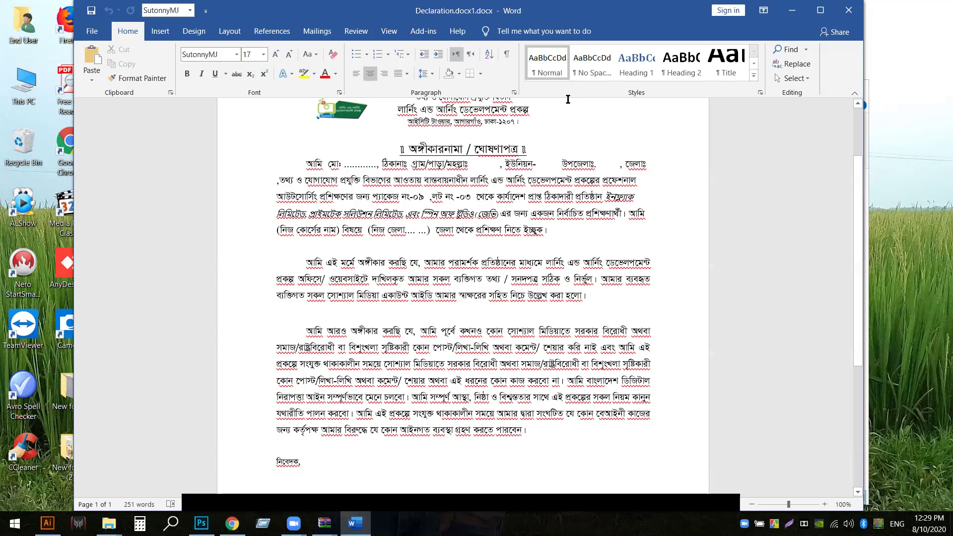
Check the declaration's signature fields, and look through Word's recent documents and the declaration's folder for files to open
scroll(484, 340, "down", 3)
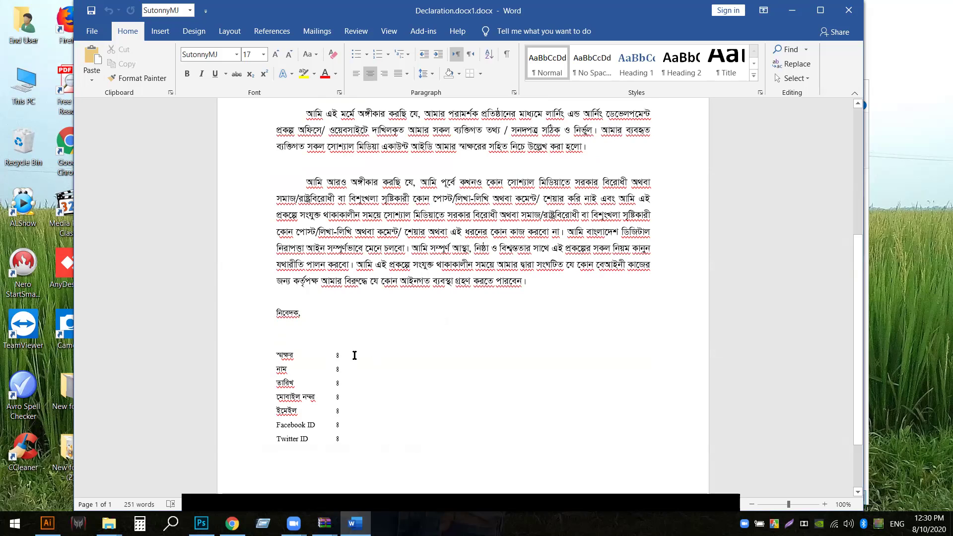
left_click(352, 357)
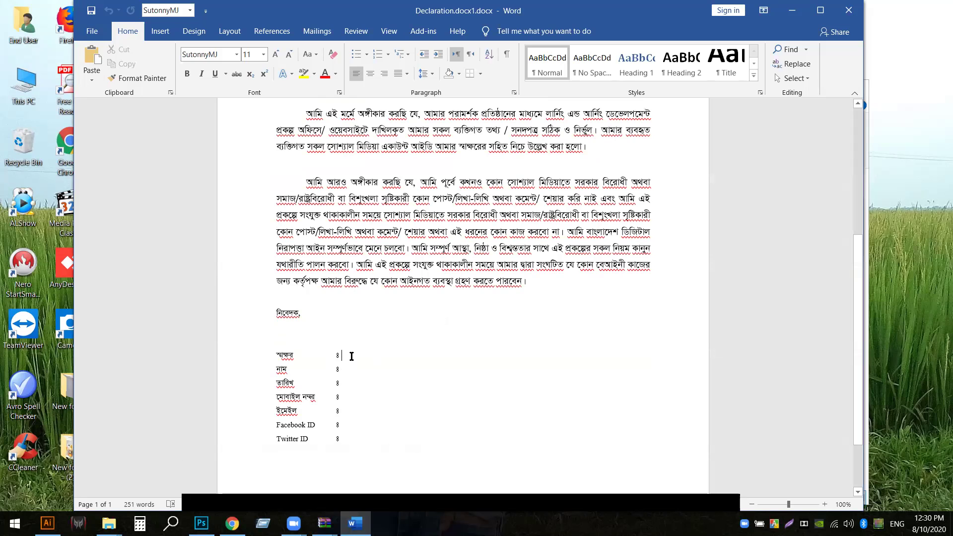
left_click(92, 30)
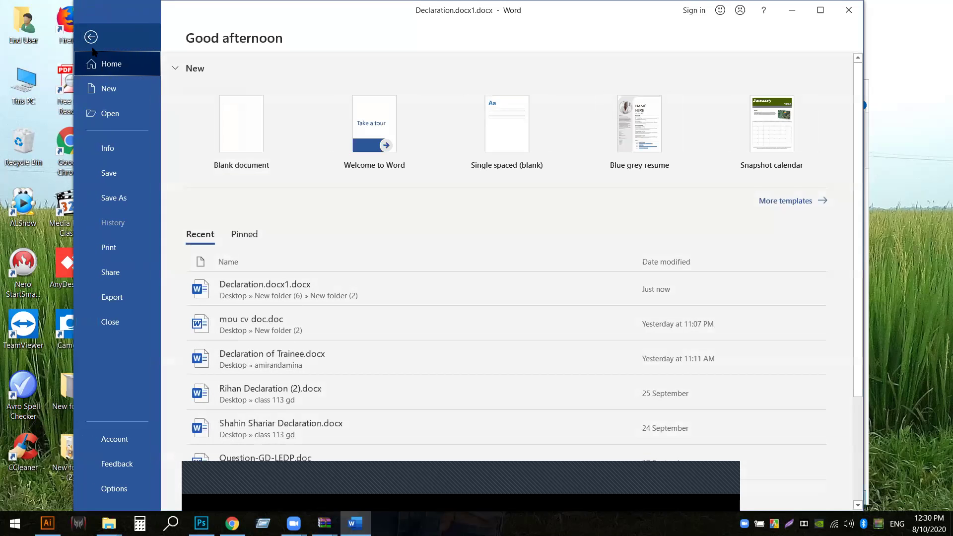
left_click(111, 114)
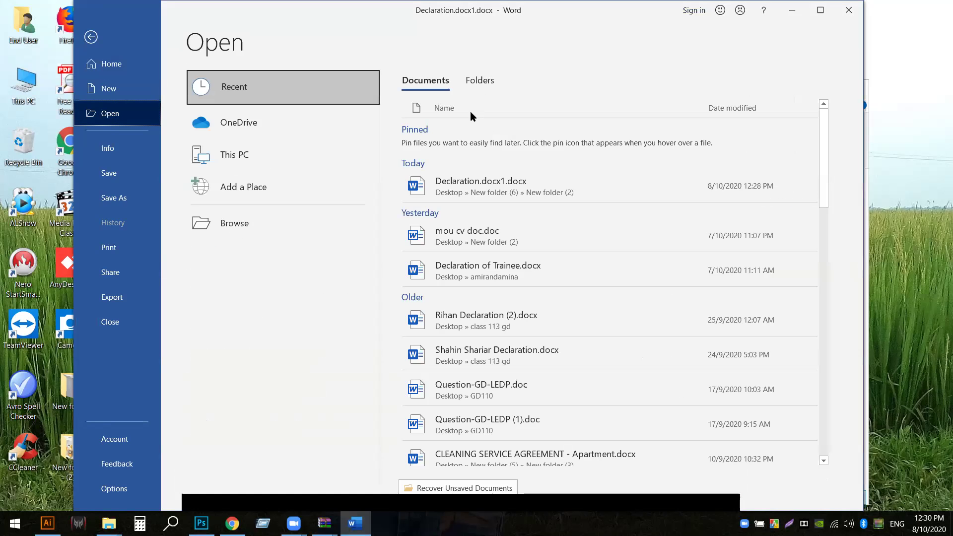
scroll(470, 271, "down", 2)
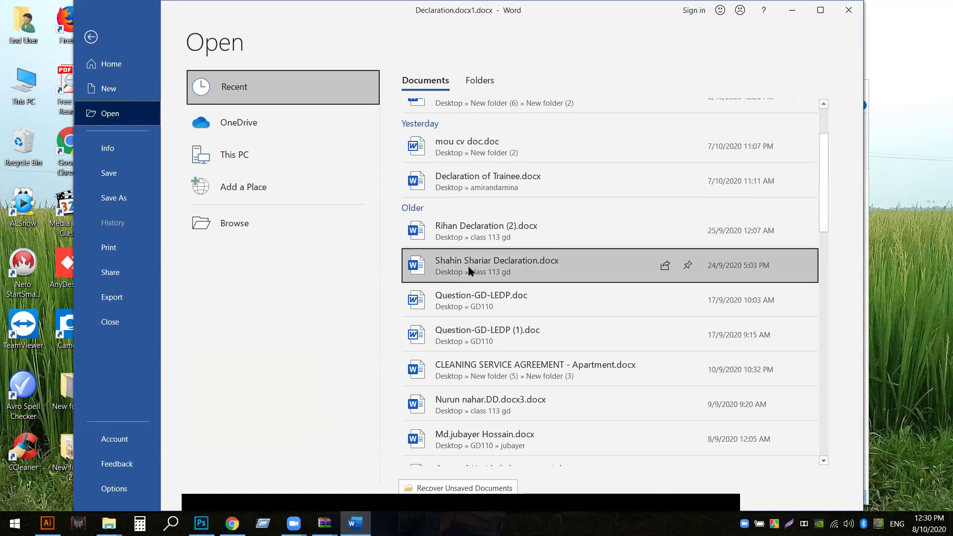
scroll(469, 269, "down", 5)
scroll(468, 266, "up", 2)
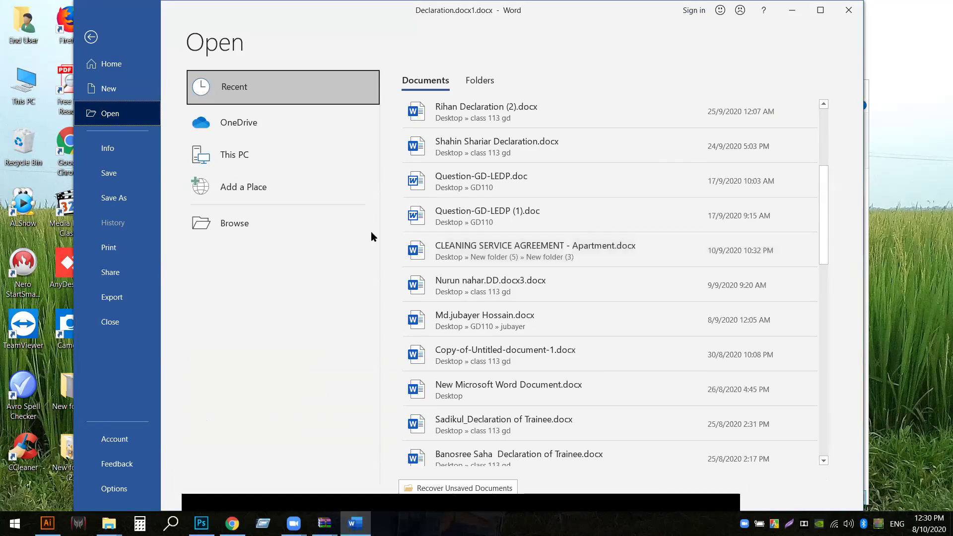
left_click(252, 154)
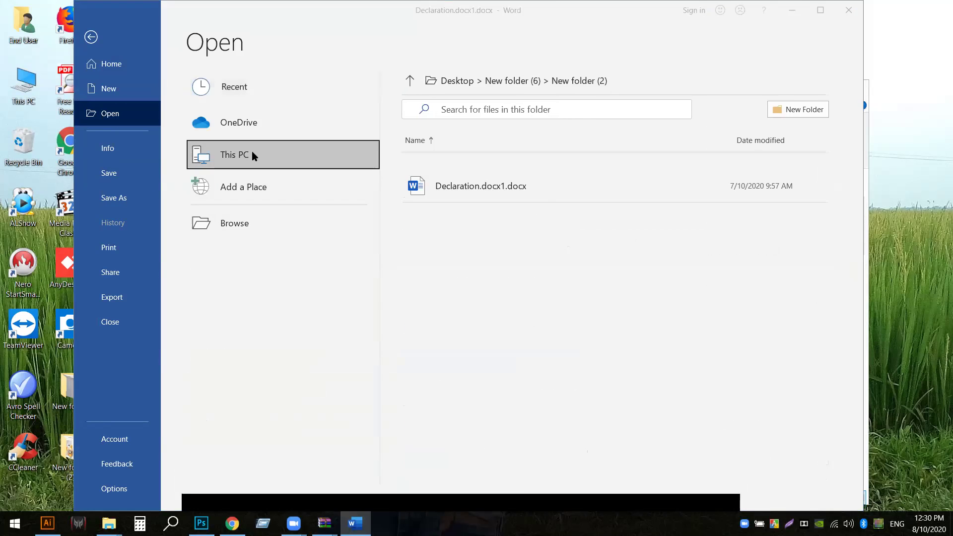
left_click(252, 154)
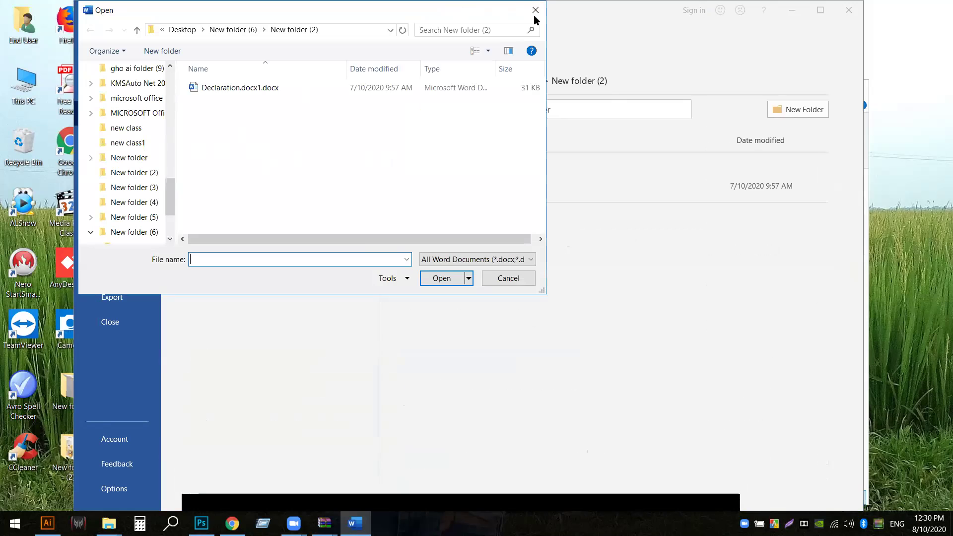
left_click(535, 10)
Minimize the Word window, close the New folder (2) window and refresh the desktop
left_click(792, 10)
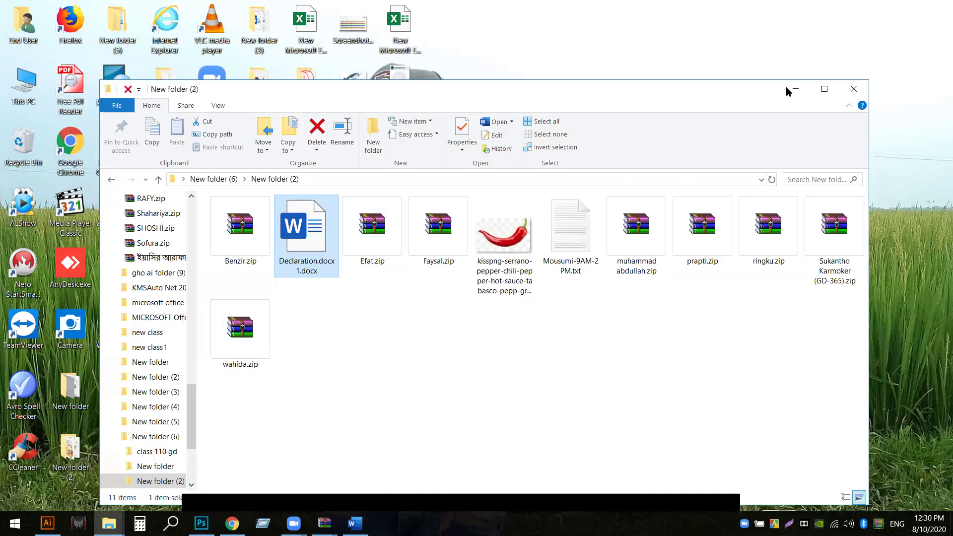
left_click(853, 89)
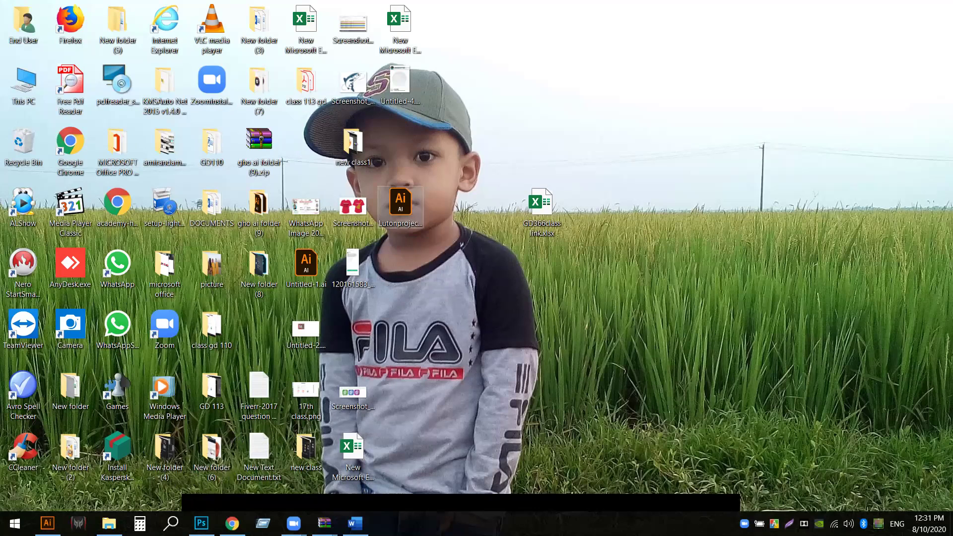
key("super")
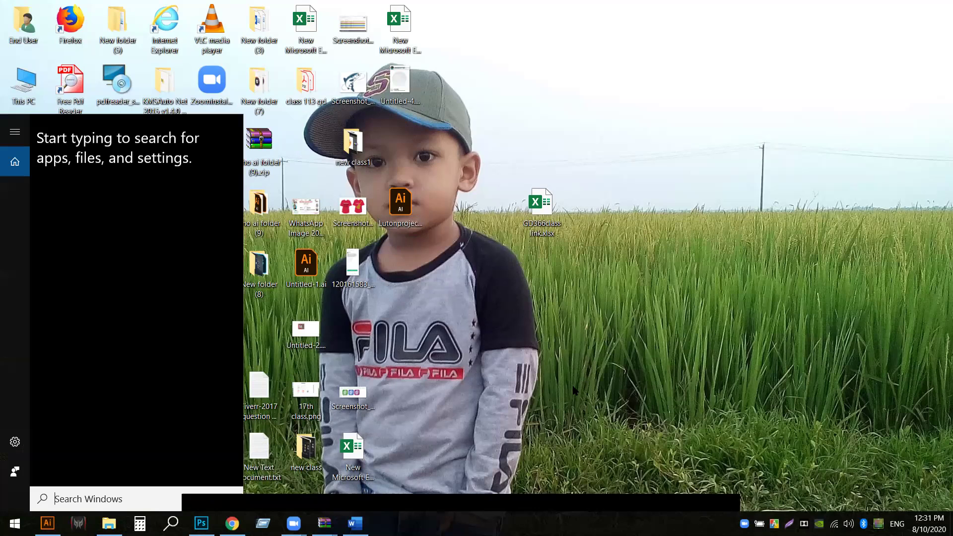
left_click(410, 383)
right_click(461, 240)
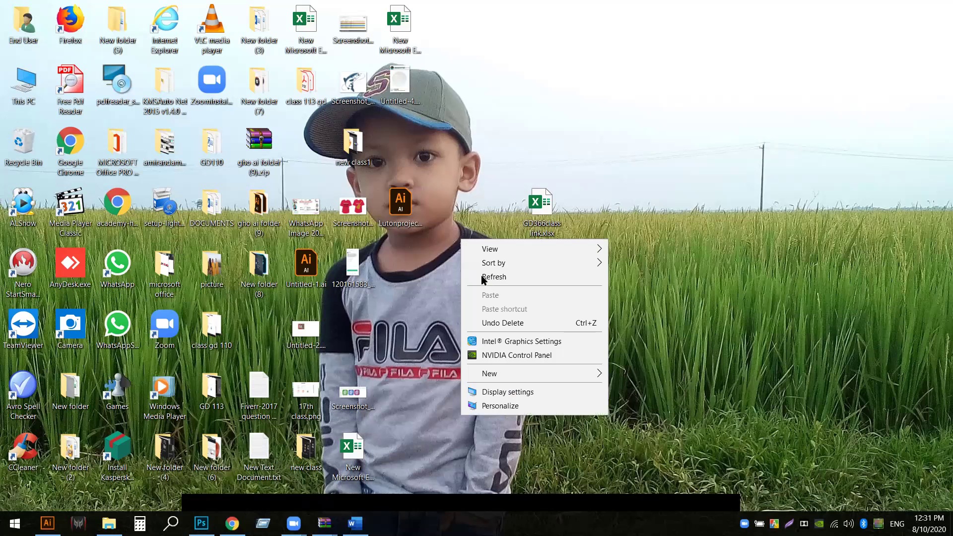
left_click(482, 278)
right_click(482, 277)
left_click(496, 314)
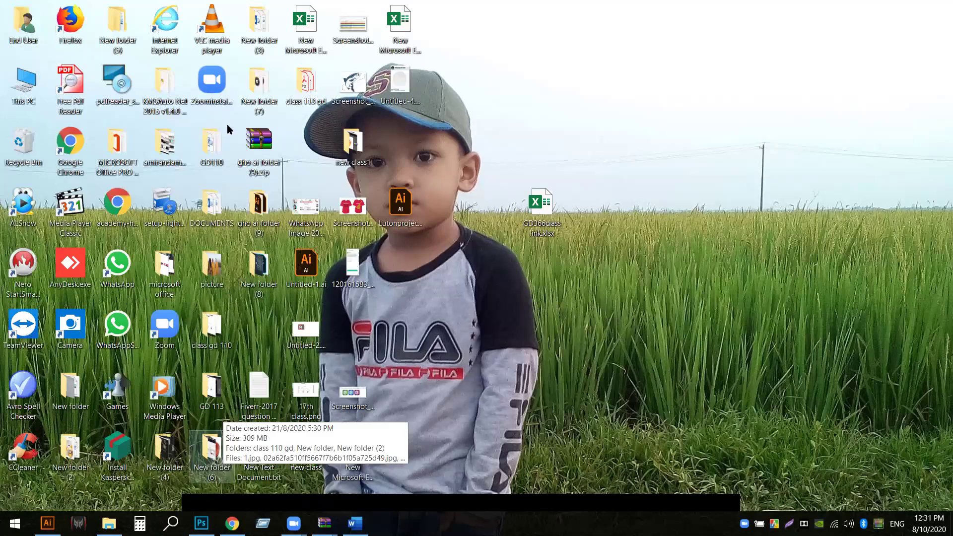
Copy the image WhatsApp Image 2020-07-10 at 1.36.16 AM (1) from the amirandamina folder and paste it into the declaration's signature field in Word
double_click(177, 143)
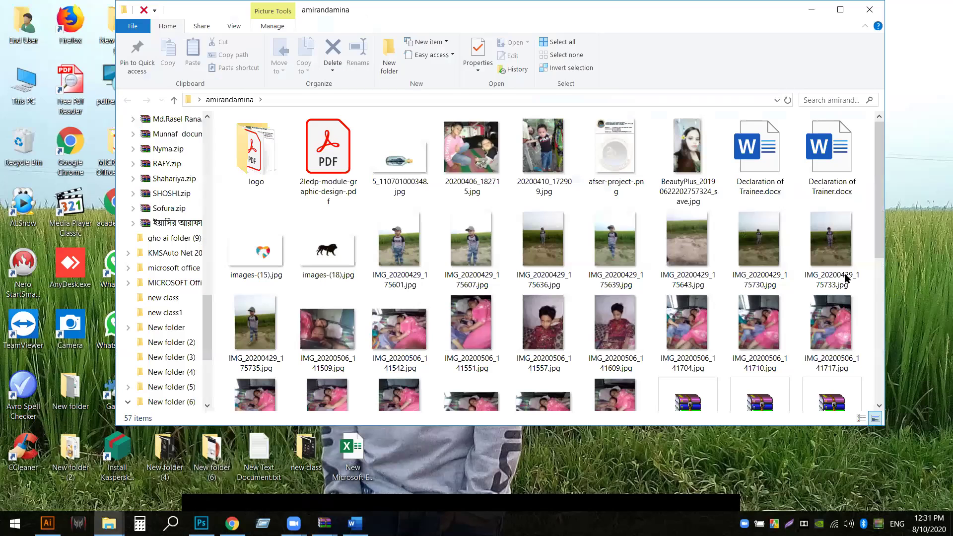
scroll(768, 261, "down", 5)
right_click(768, 261)
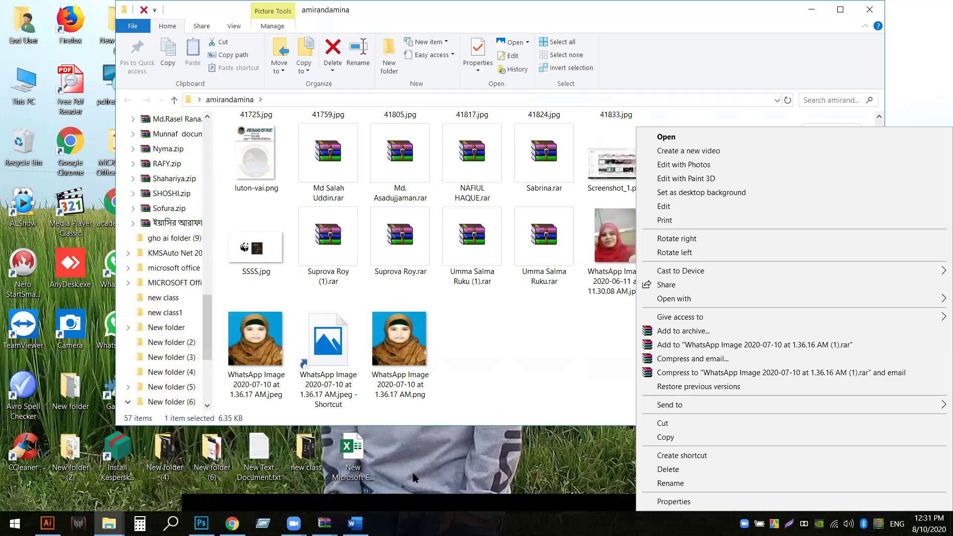
left_click(355, 524)
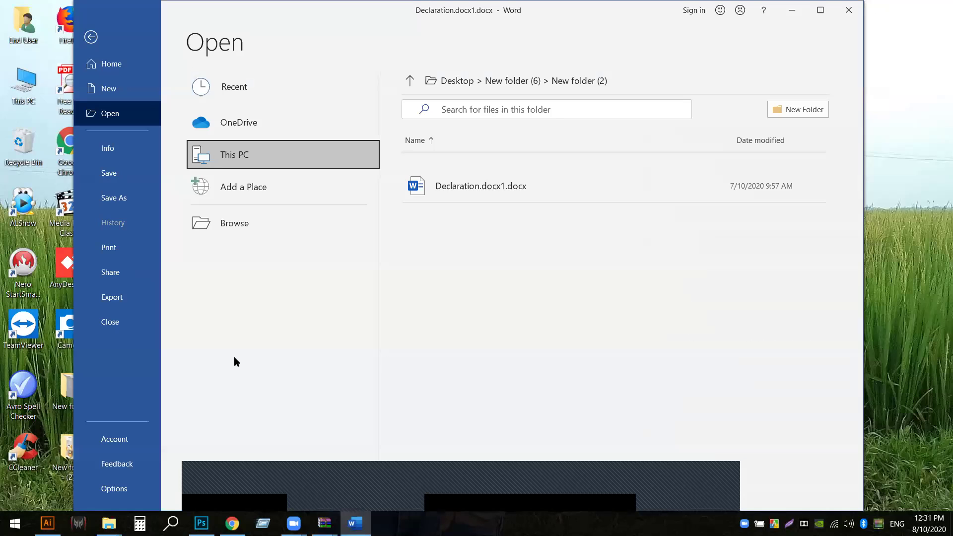
key("Escape")
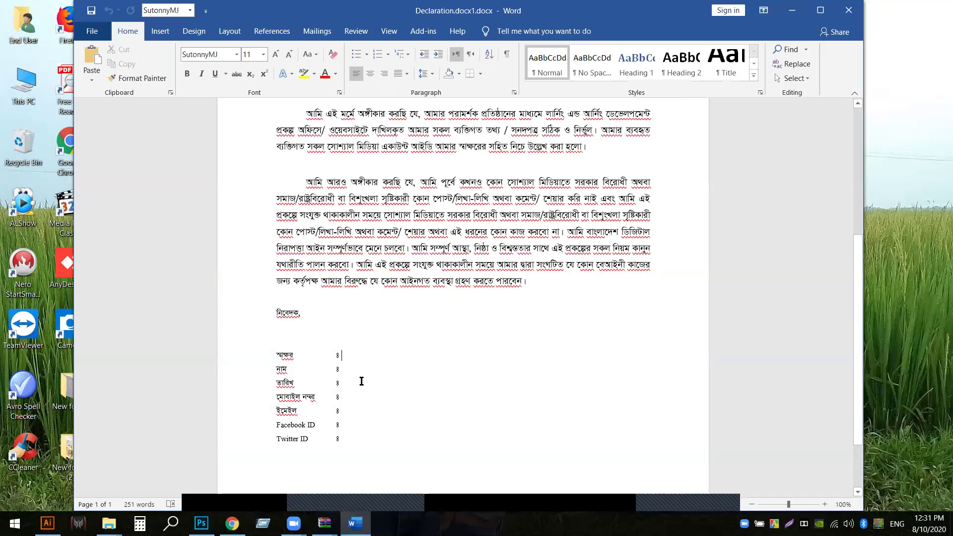
right_click(361, 352)
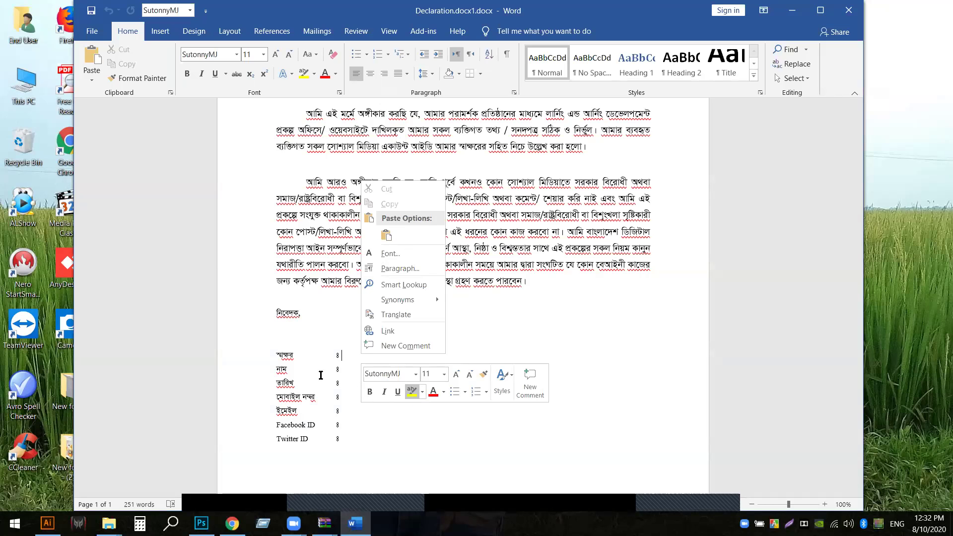
key("ctrl+v")
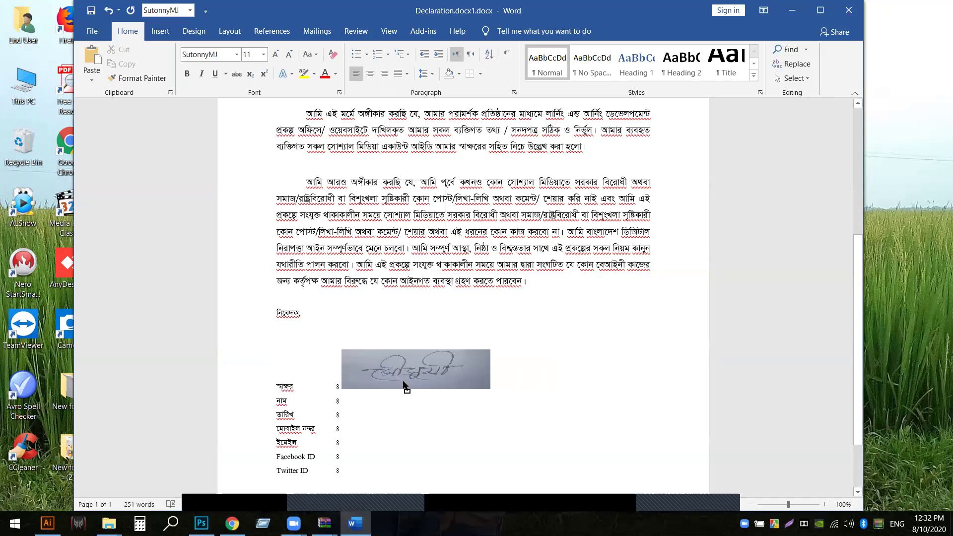
Try to rotate the pasted signature picture slightly counter-clockwise, and undo the rotation
mouse_move(403, 379)
left_mouse_down()
mouse_move(413, 395)
mouse_move(395, 367)
left_mouse_up()
left_click_drag(416, 328, 388, 326)
left_click_drag(419, 362, 415, 353)
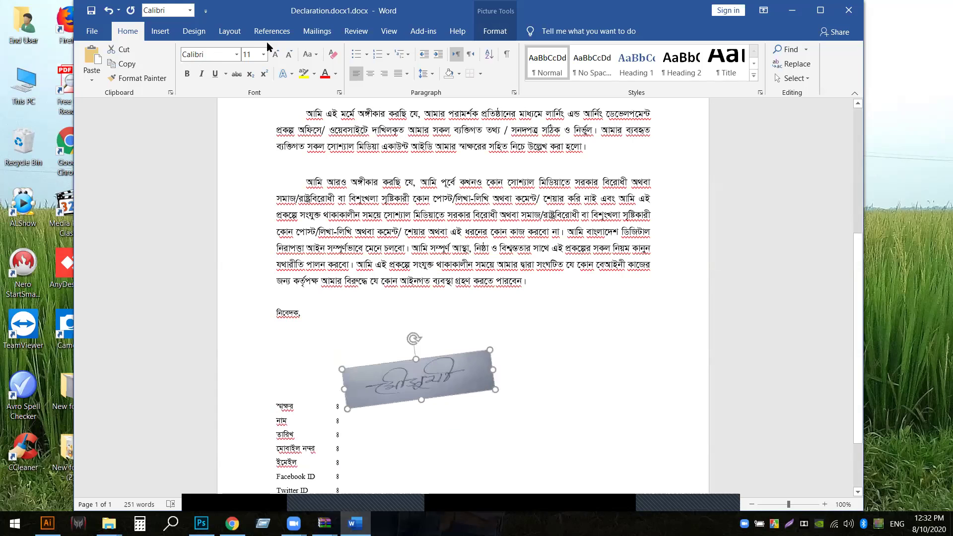
key("ctrl+z")
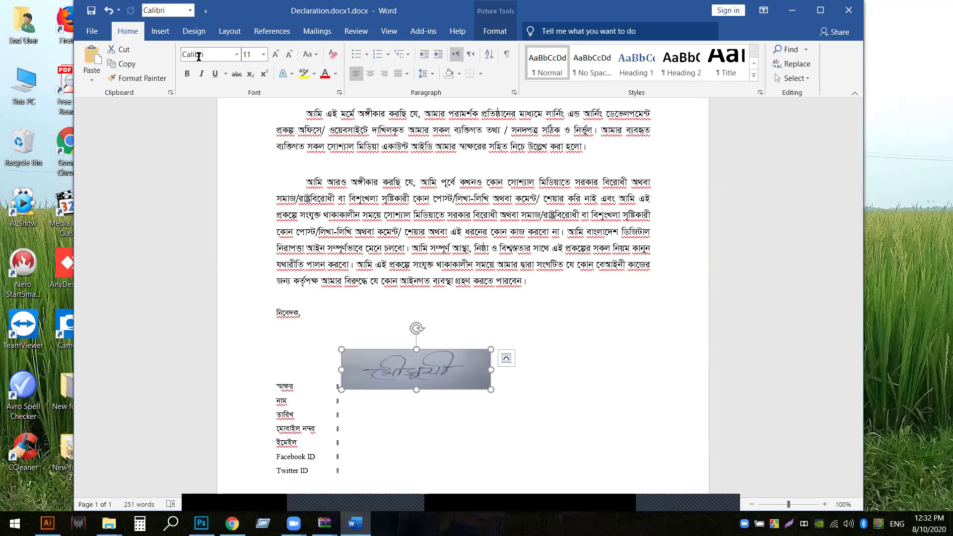
Delete the signature picture and put the cursor back in the empty signature field
left_click(160, 31)
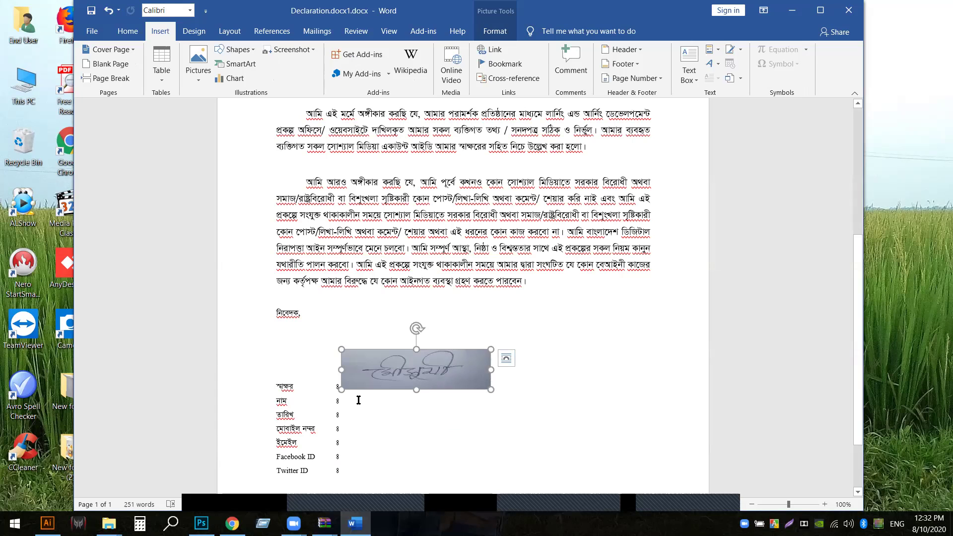
key("Delete")
left_click(344, 356)
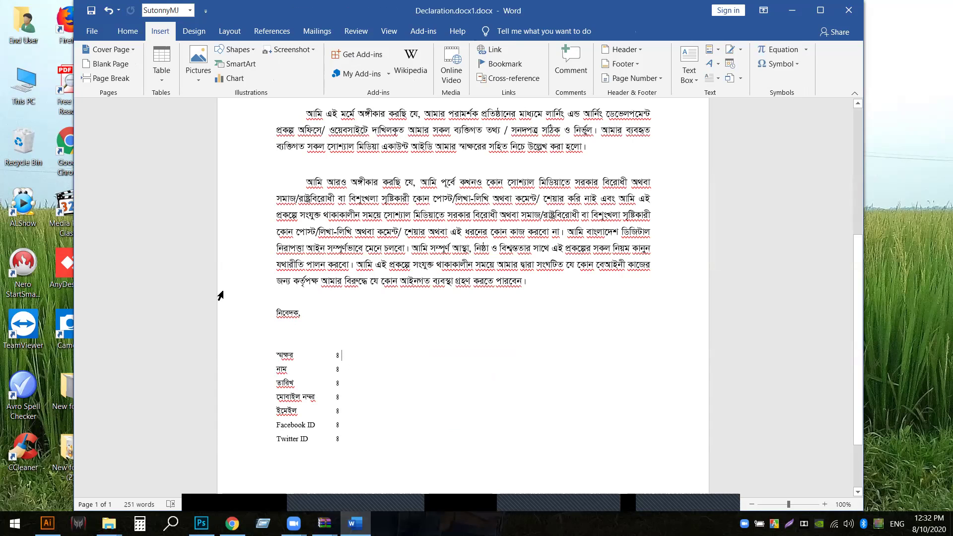
Enter the date ১৭/০৯/২০২০ in the declaration's তারিখ field
scroll(337, 300, "up", 1)
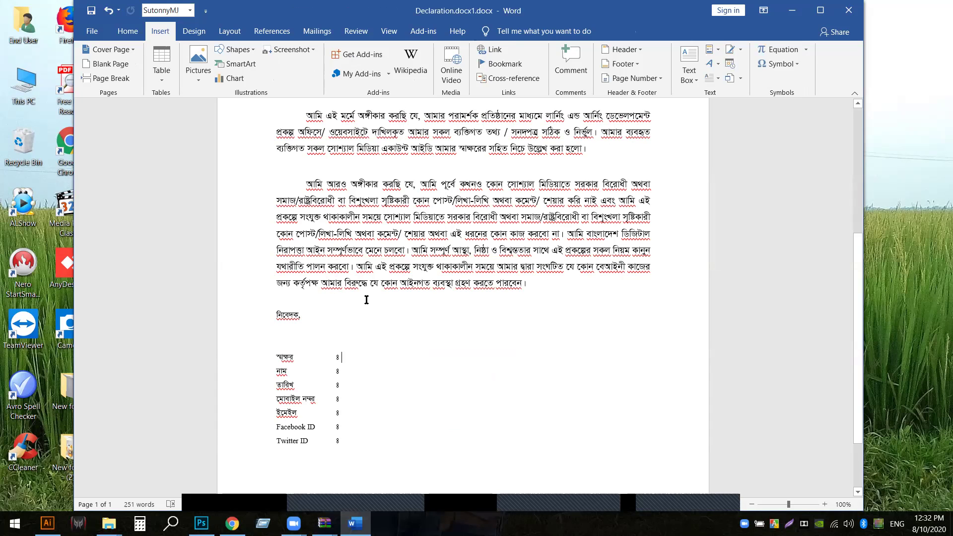
left_click(344, 426)
scroll(526, 372, "up", 1)
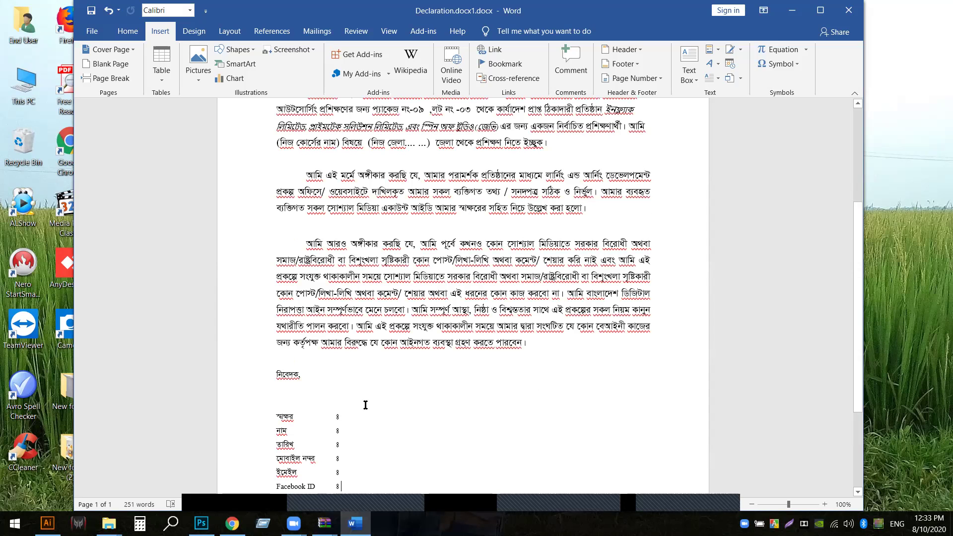
scroll(405, 439, "down", 1)
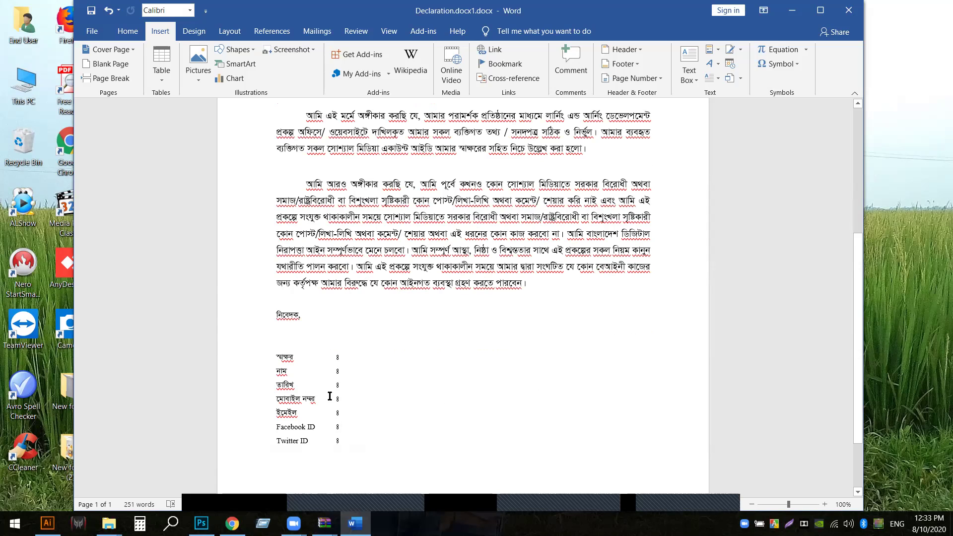
left_click(349, 380)
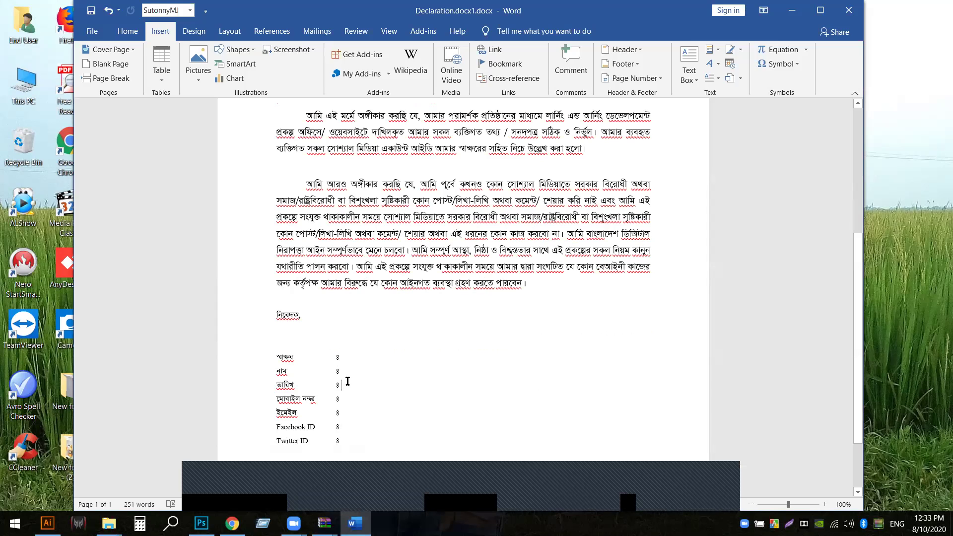
type("1")
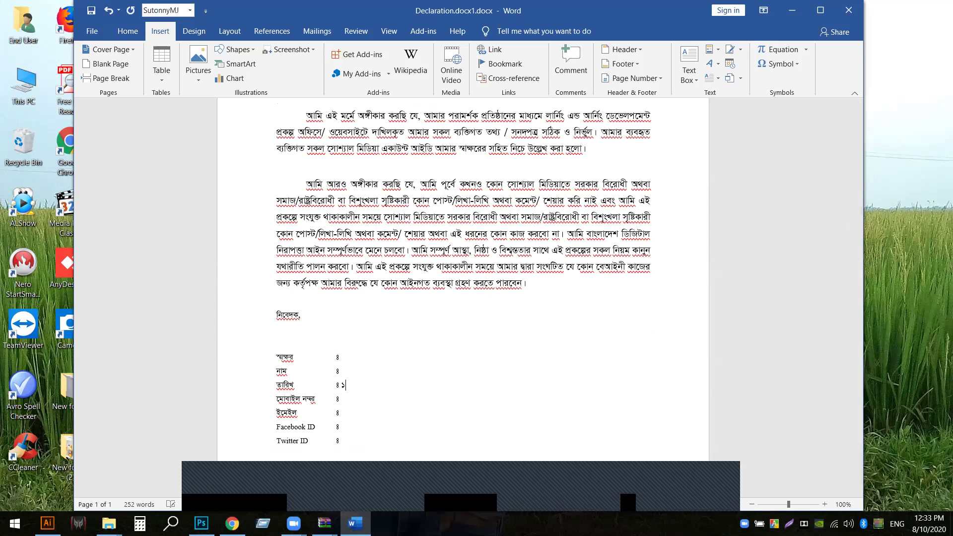
type("7/")
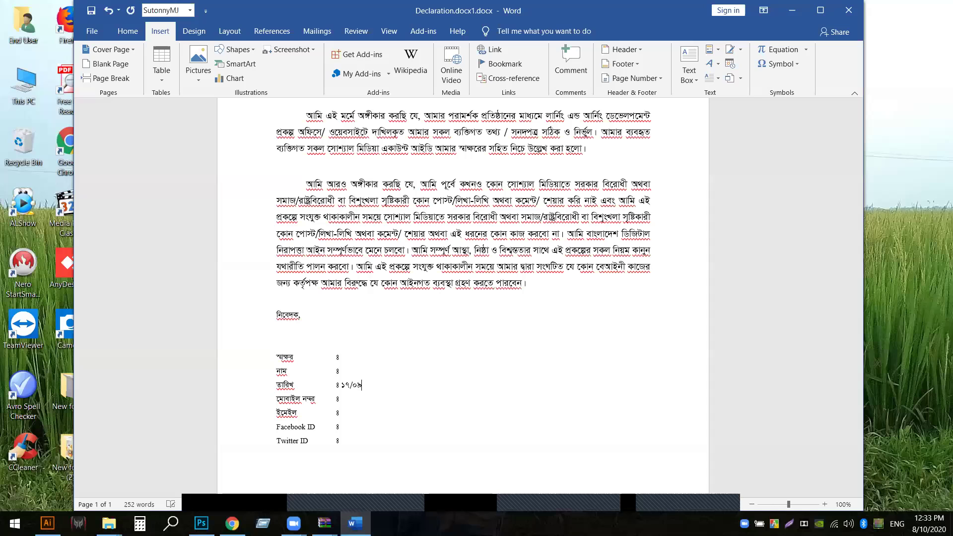
type("09/2020")
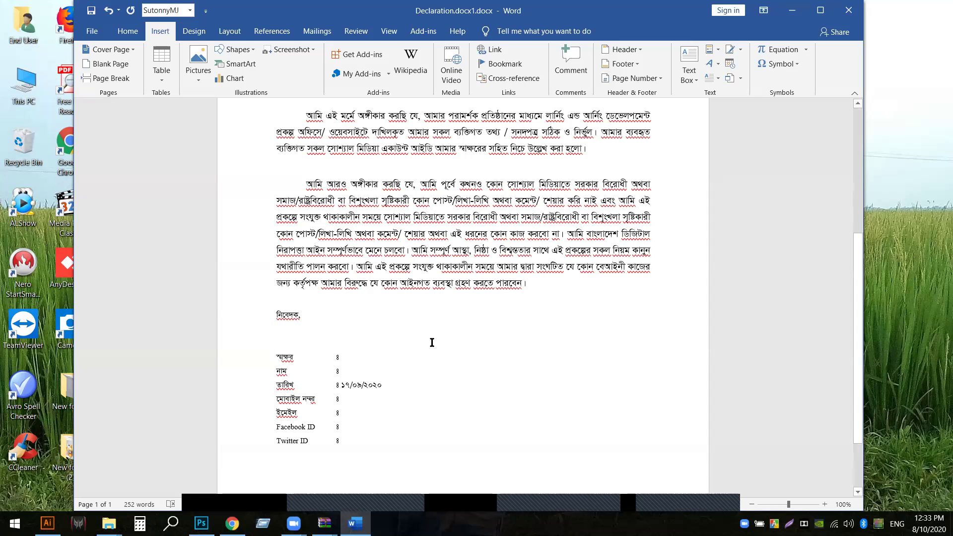
Enter the opening digits of the mobile number in its field and place the cursor in the Facebook ID field
type("ড")
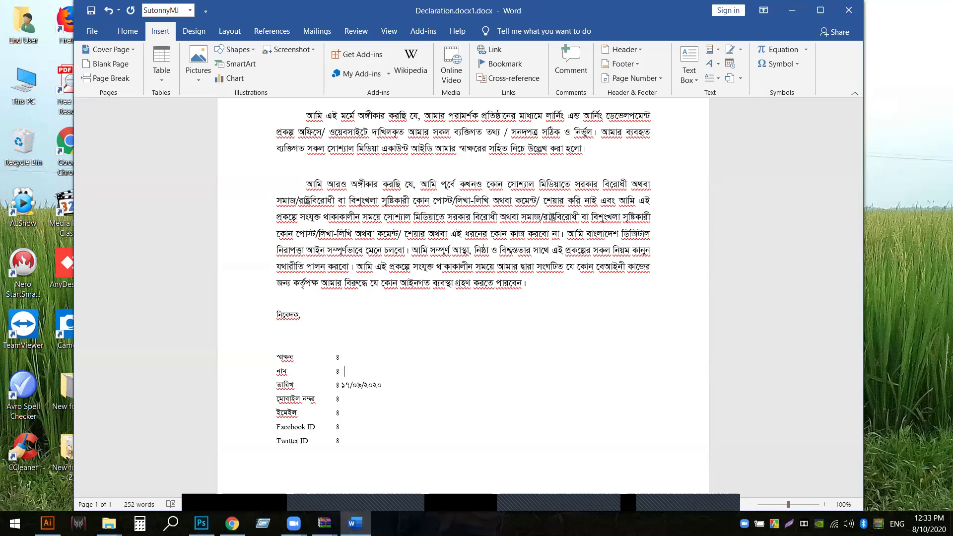
left_click(355, 401)
type("০")
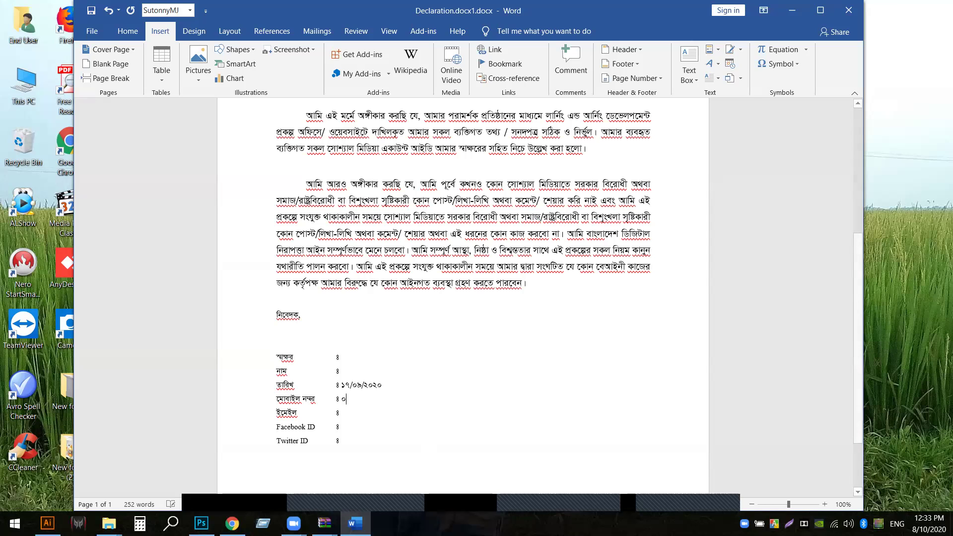
type("১৭")
left_click(344, 412)
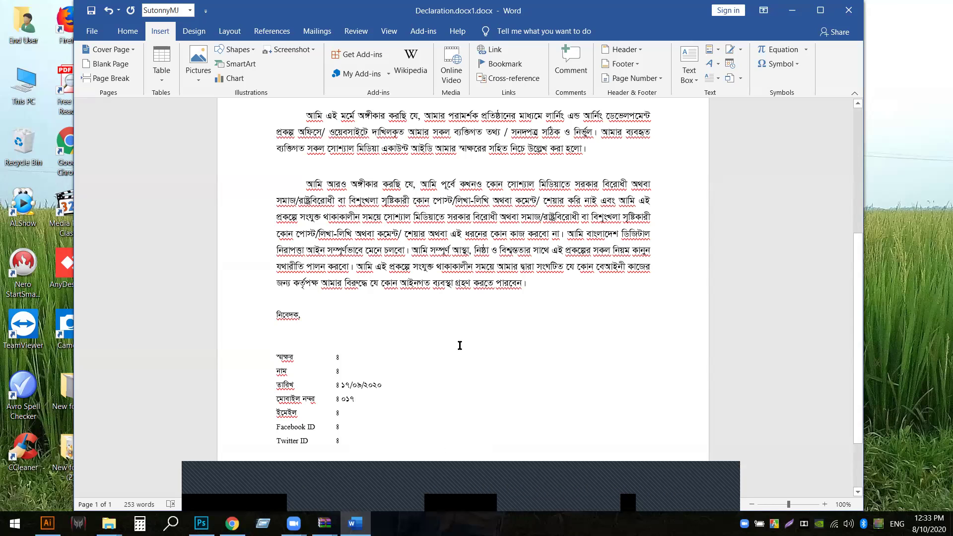
left_click(352, 425)
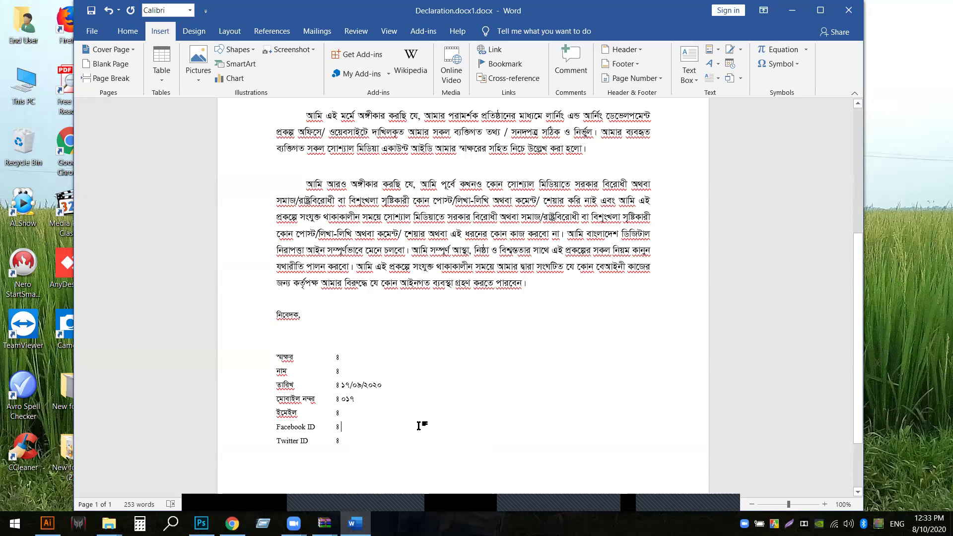
scroll(419, 424, "down", 3)
scroll(414, 417, "up", 3)
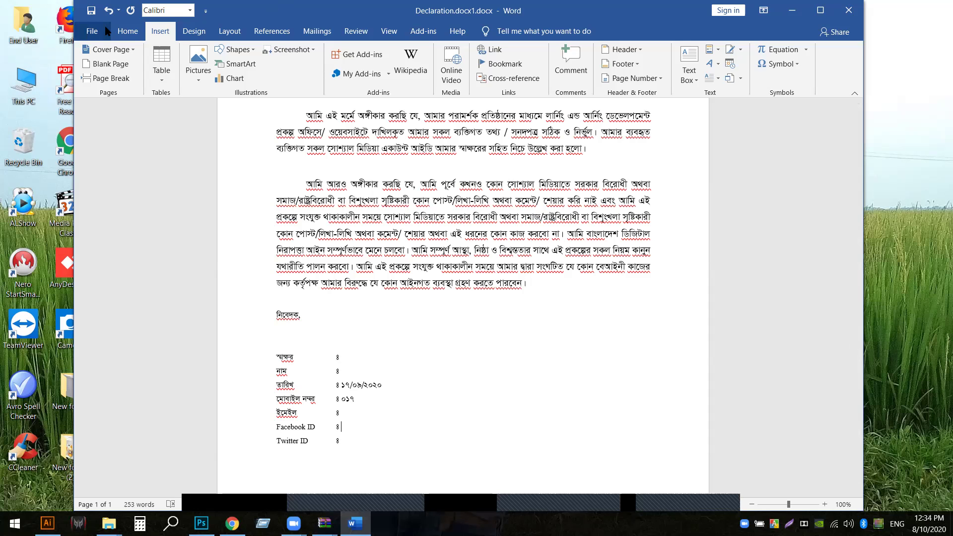
Delete the placeholders (নিজ কোর্সের নাম) and (নিজ জেলা.... ...) from the last line of the declaration's first paragraph
scroll(446, 237, "up", 2)
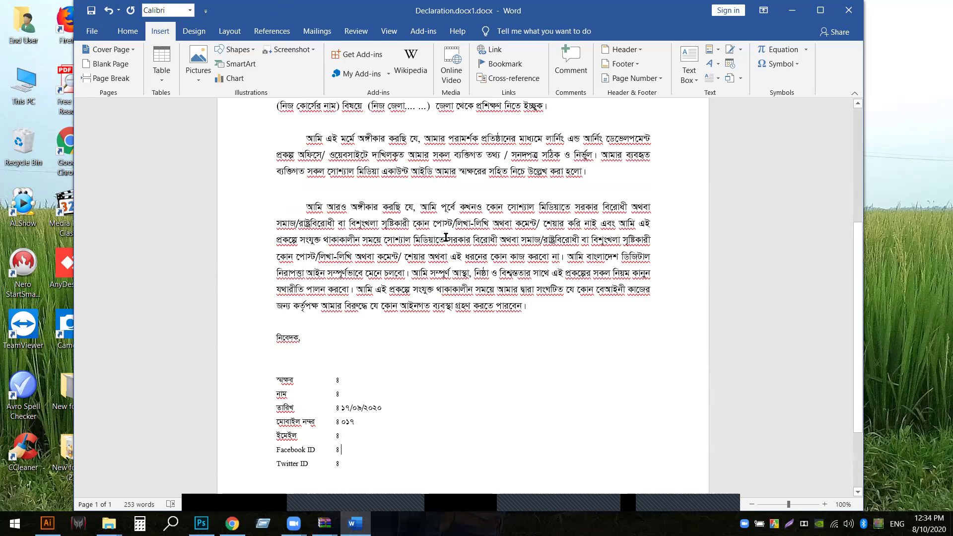
scroll(445, 237, "up", 2)
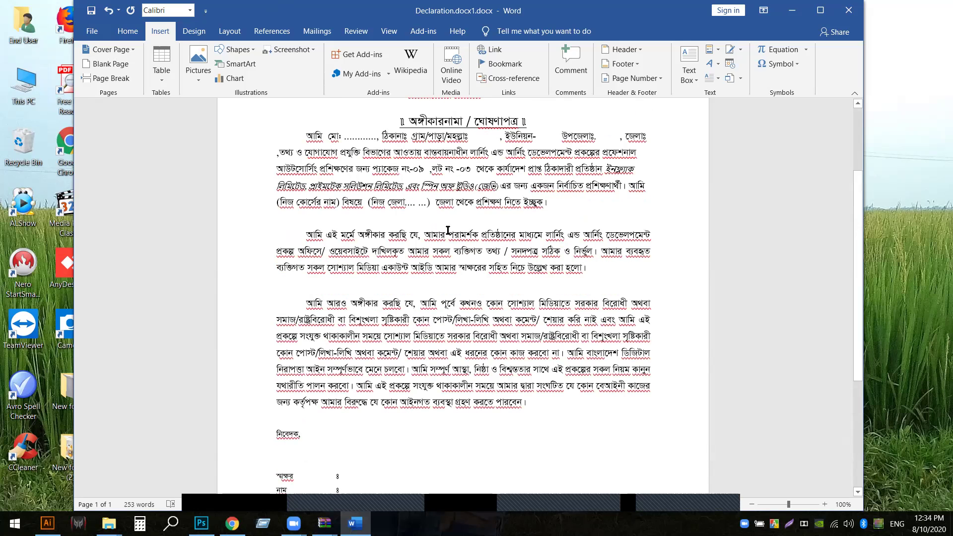
scroll(447, 230, "up", 4)
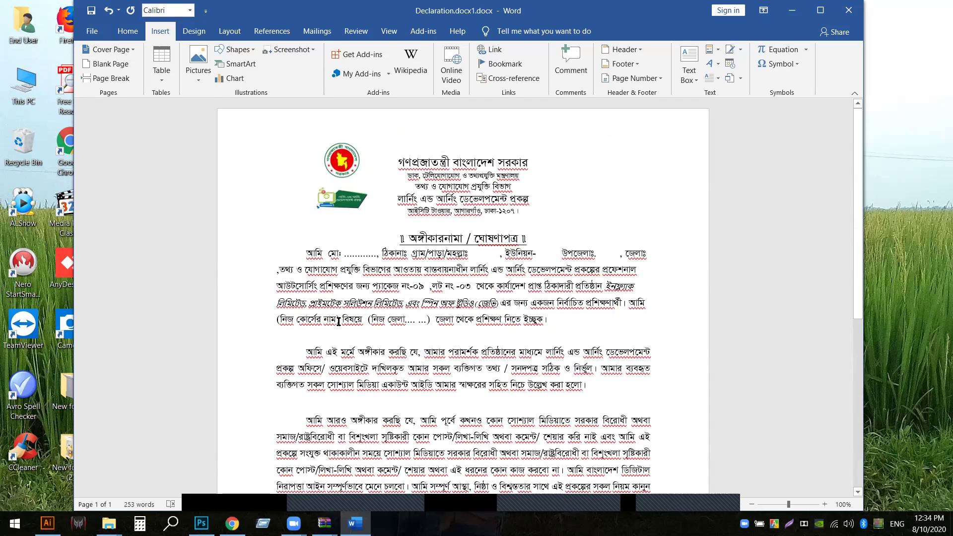
left_click_drag(340, 319, 266, 319)
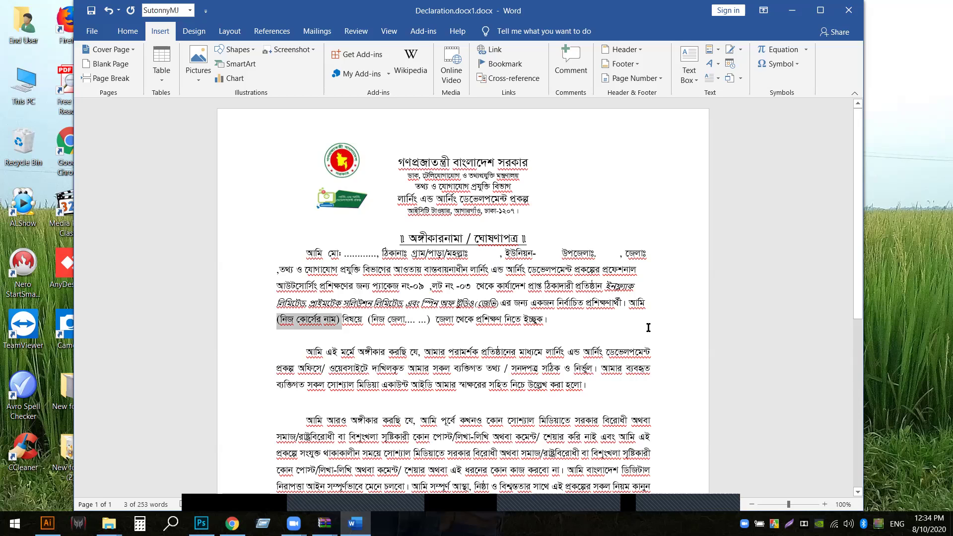
key("Delete")
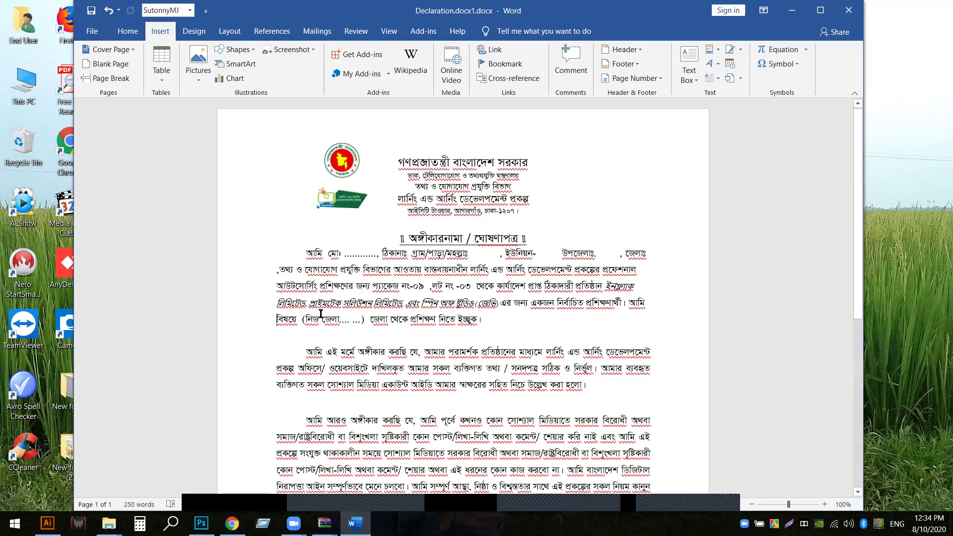
left_click(366, 321)
left_click_drag(365, 321, 302, 324)
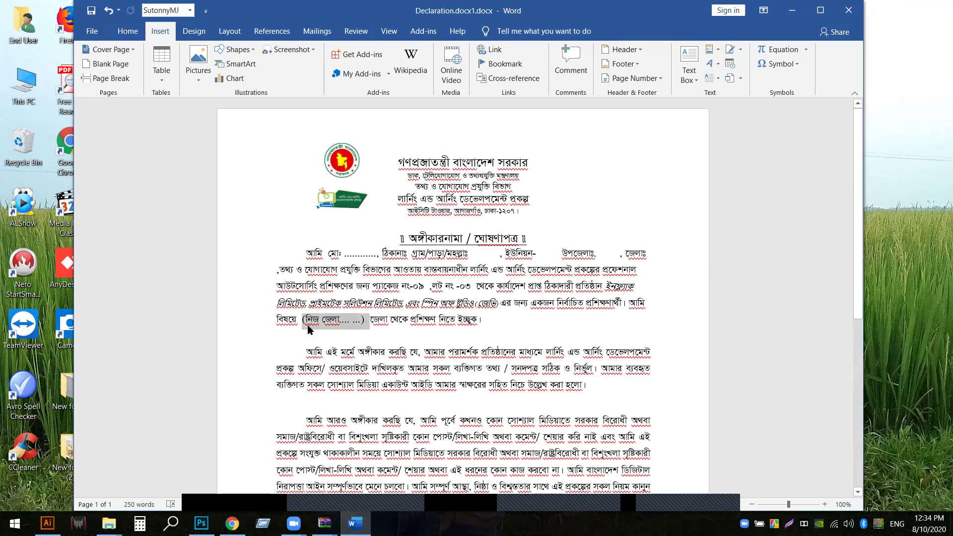
key("Delete")
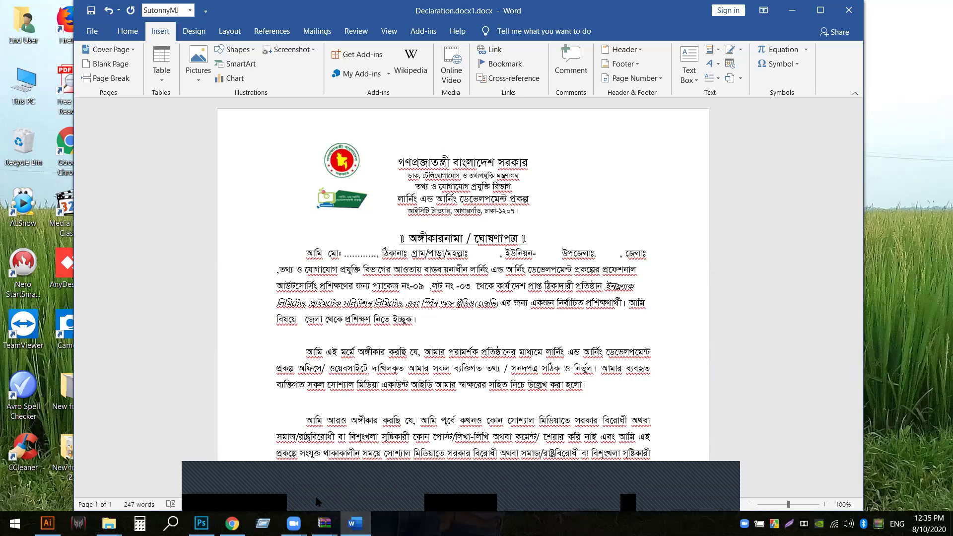
left_click(545, 499)
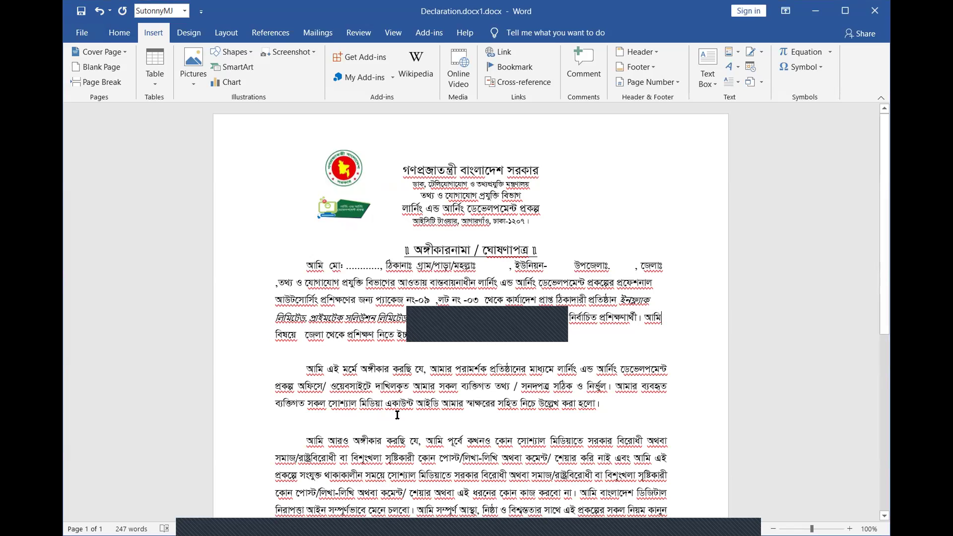
Set up saving a PDF copy as Declaration.docx1.pdf in Desktop > New folder (6) > New folder (2), and cancel without saving
scroll(397, 414, "down", 3)
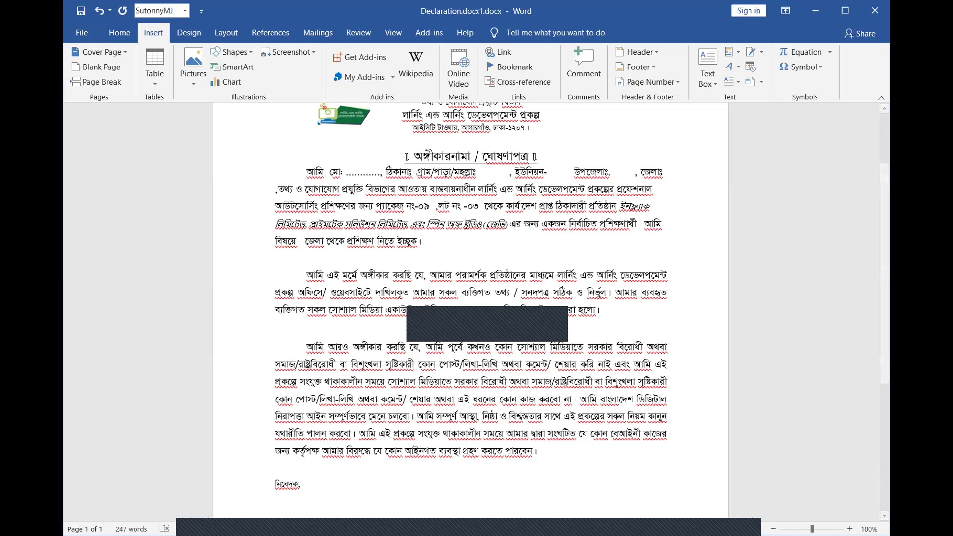
left_click(82, 32)
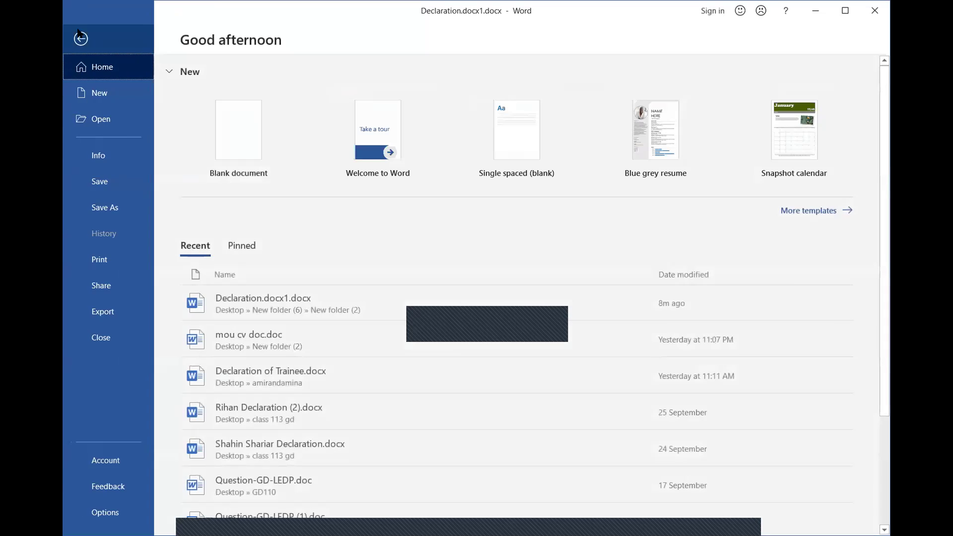
left_click(121, 207)
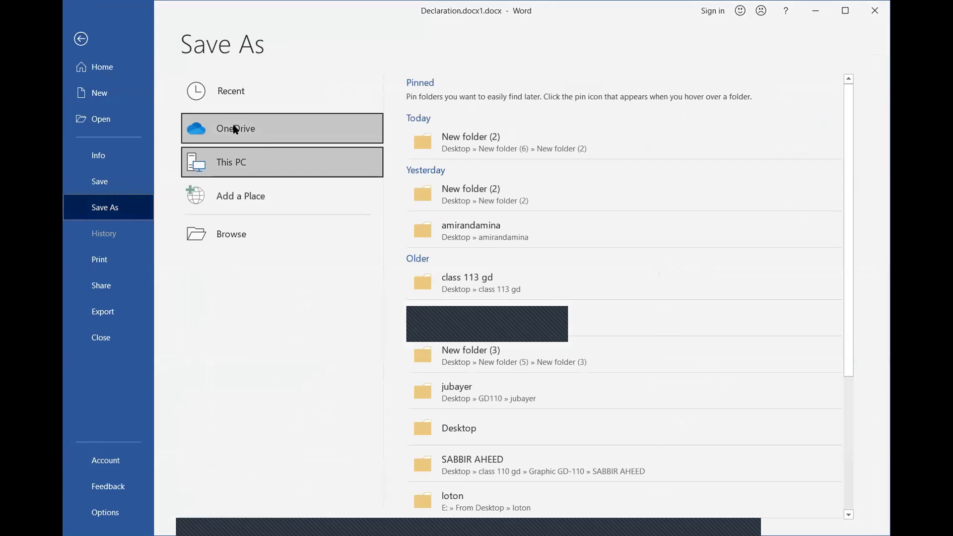
left_click(521, 143)
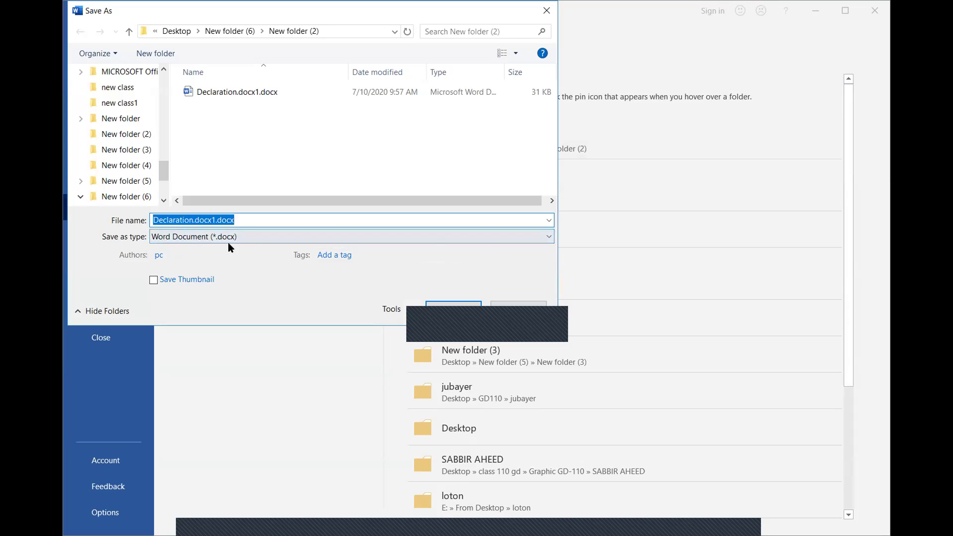
left_click(550, 237)
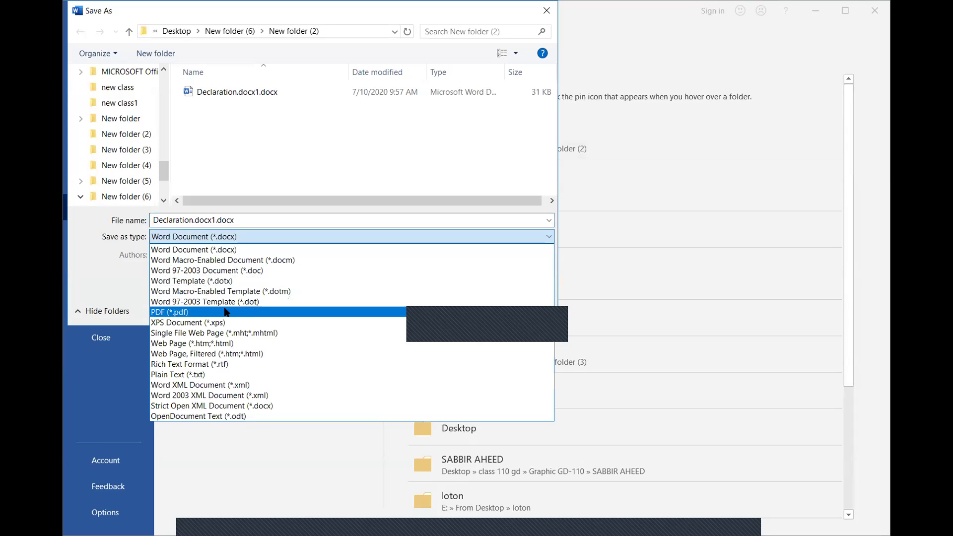
left_click(159, 313)
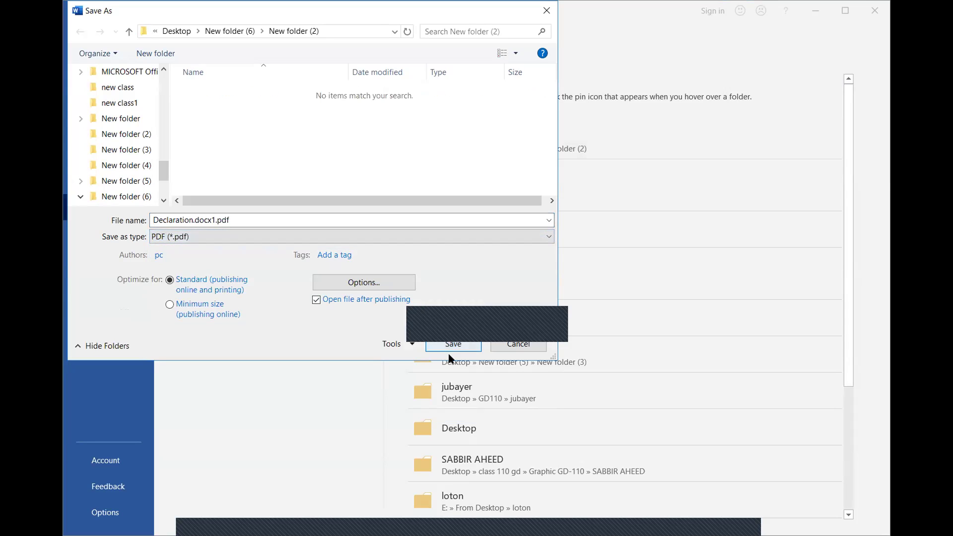
double_click(210, 221)
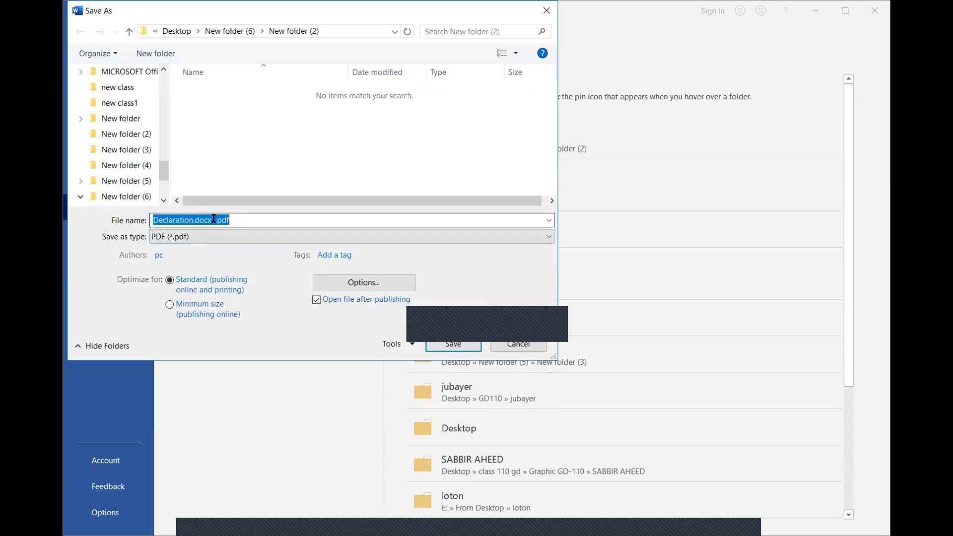
left_click(211, 221)
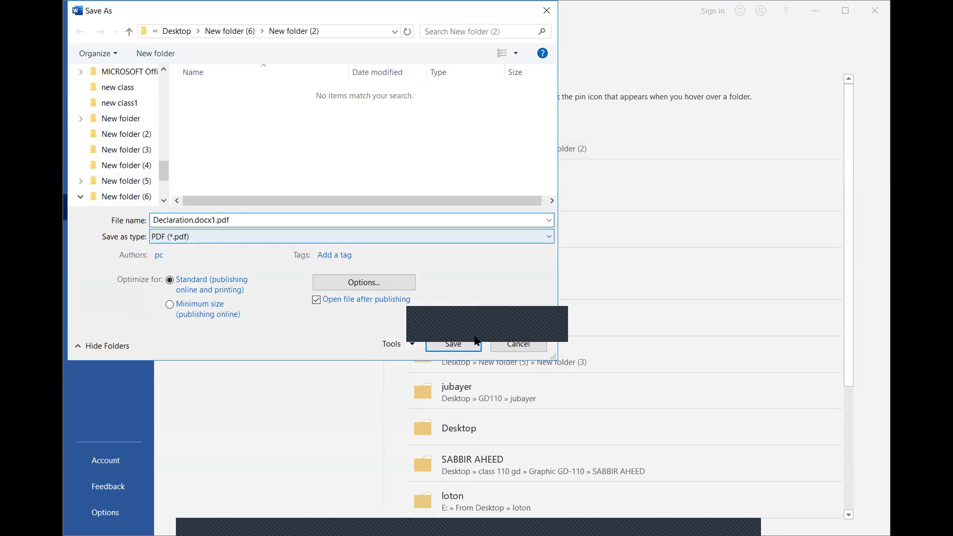
left_click(518, 347)
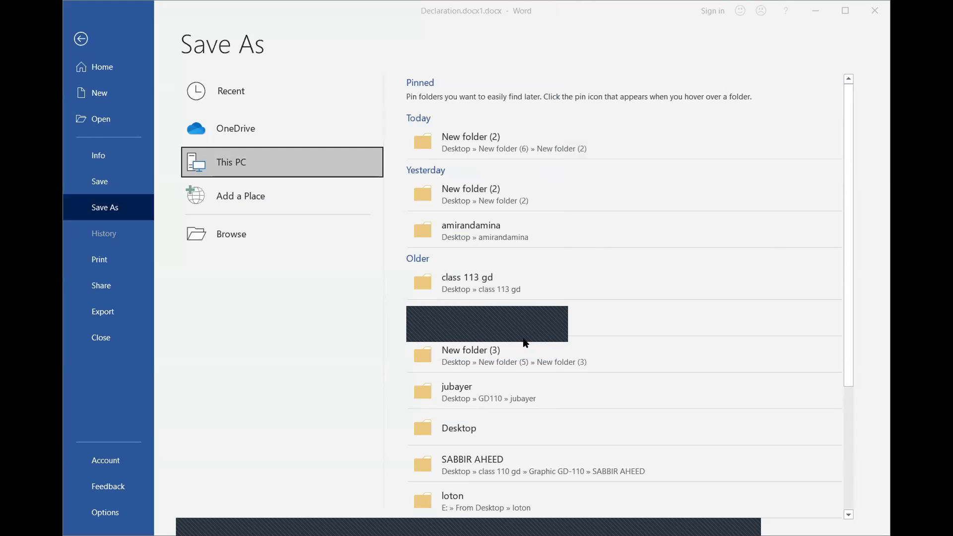
Try to close the declaration document, dismiss the save-changes prompt, and close the window again
left_click(874, 11)
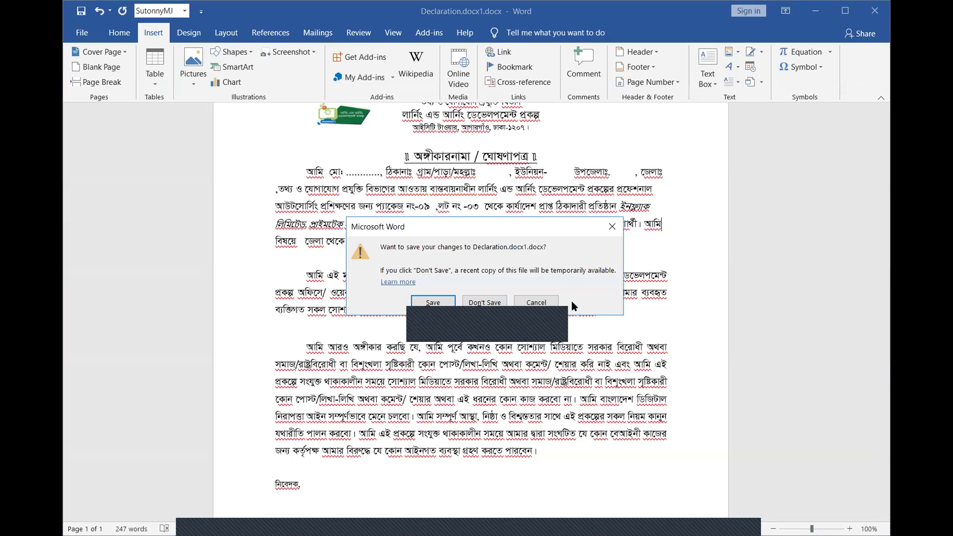
left_click(616, 224)
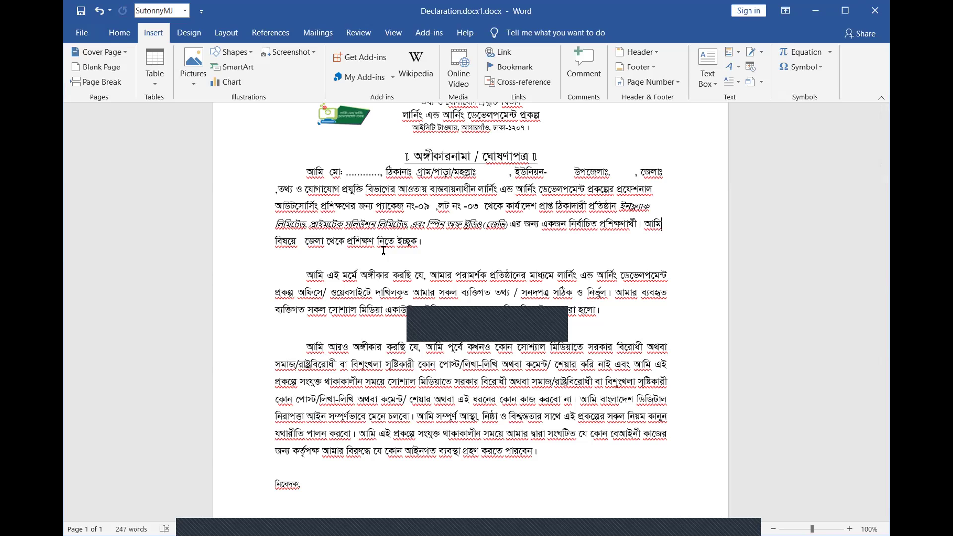
left_click(884, 15)
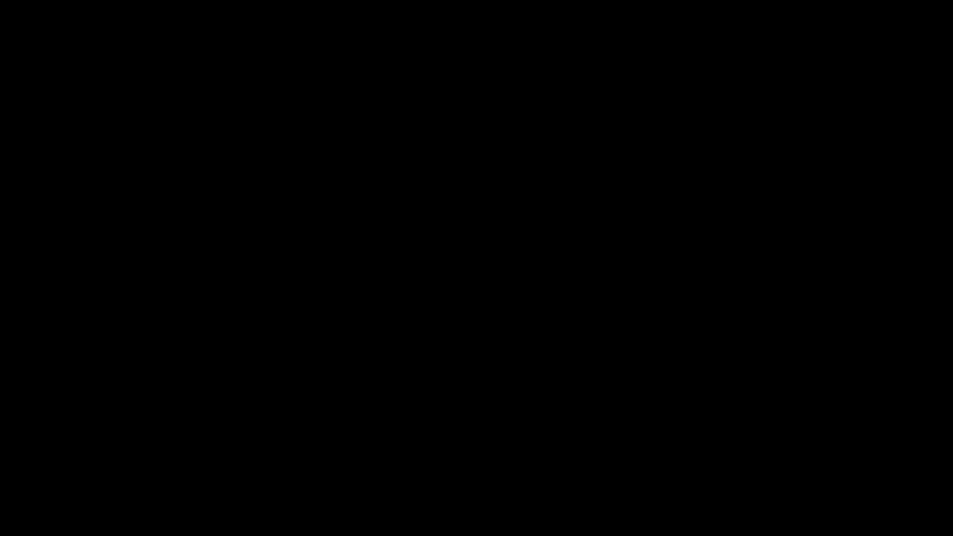